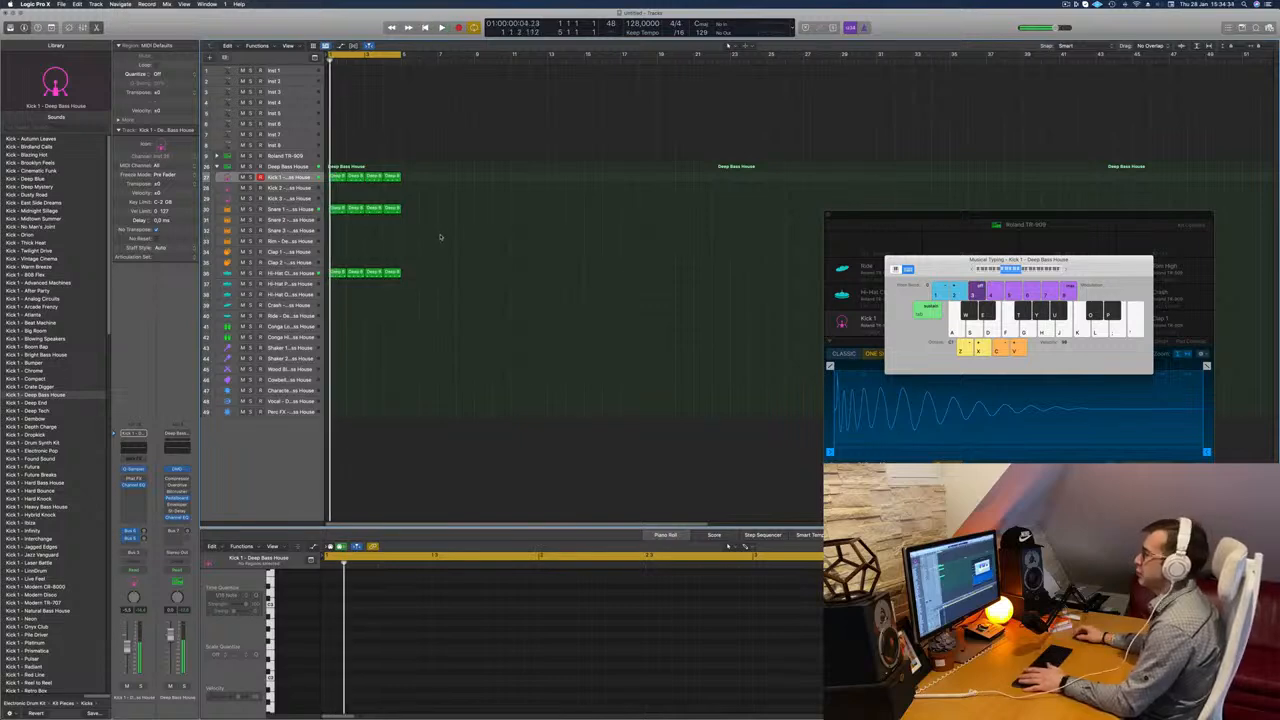
Copy the first hi-hat region to the Conga Low track and move its second note one sixteenth earlier.
{"action": "left_click", "coordinate": [336, 274]}
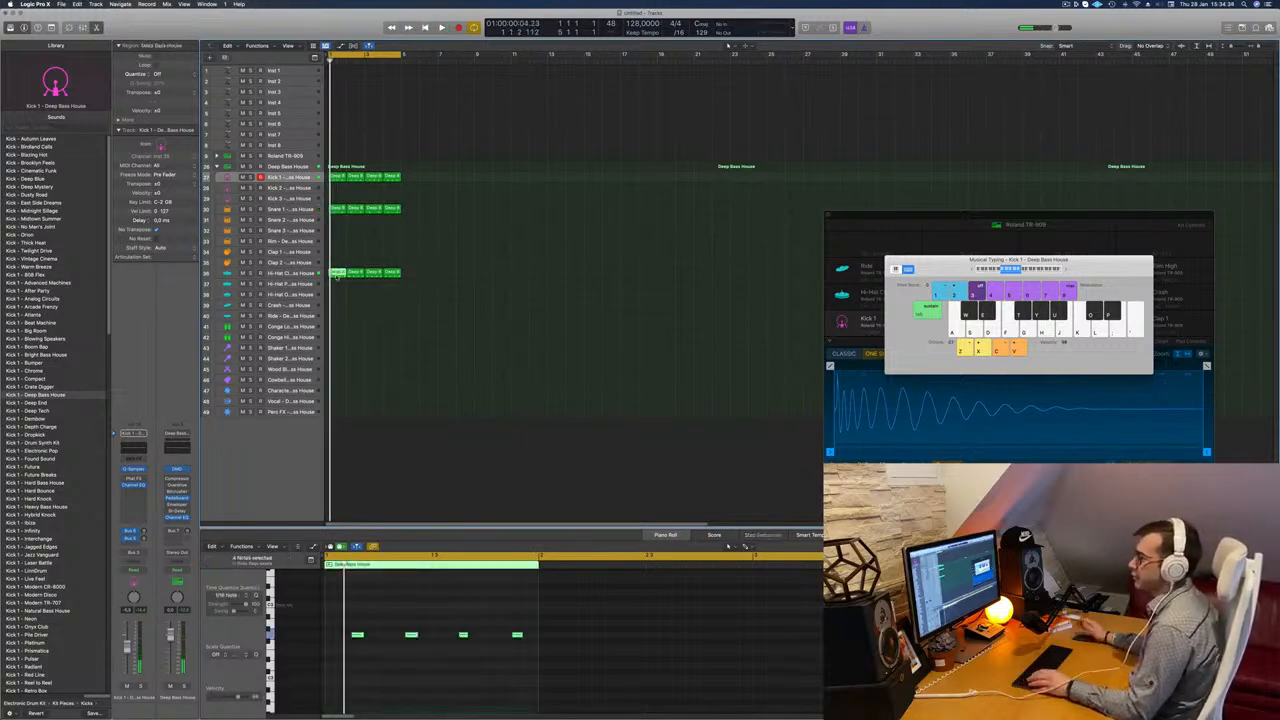
{"action": "left_click_drag", "start_coordinate": [336, 274], "coordinate": [337, 326]}
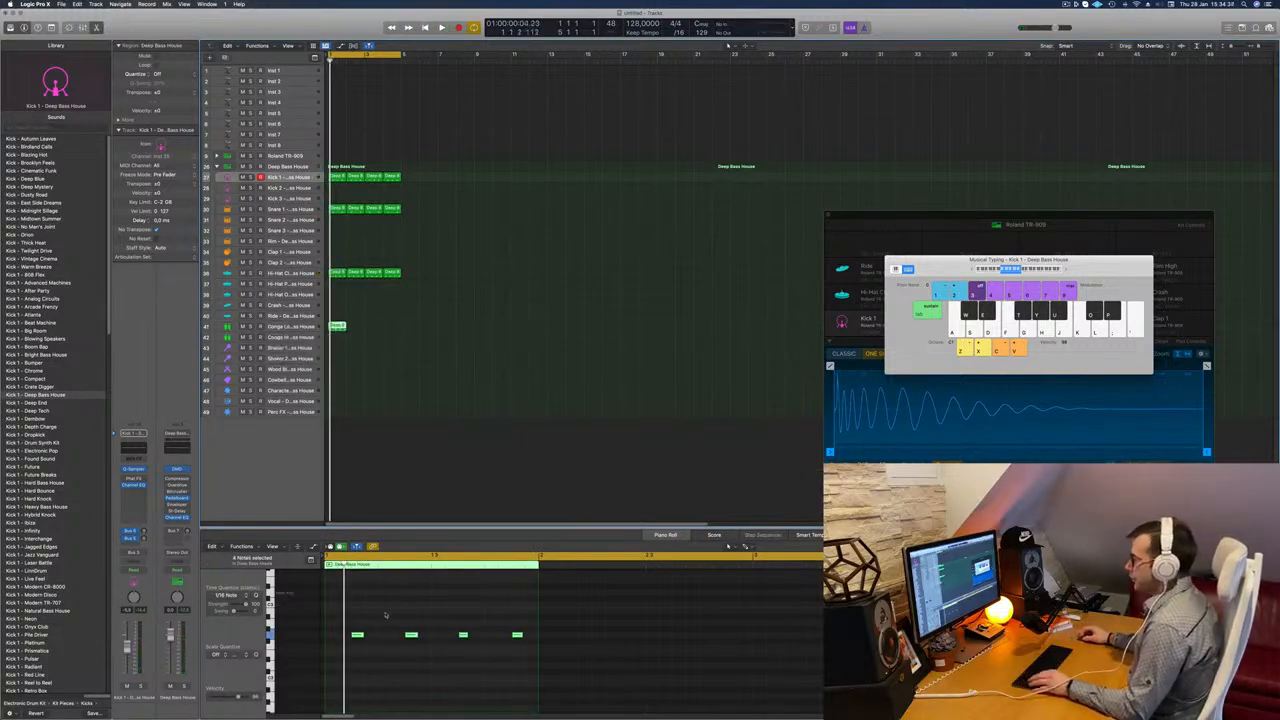
{"action": "left_click_drag", "start_coordinate": [350, 626], "coordinate": [531, 651]}
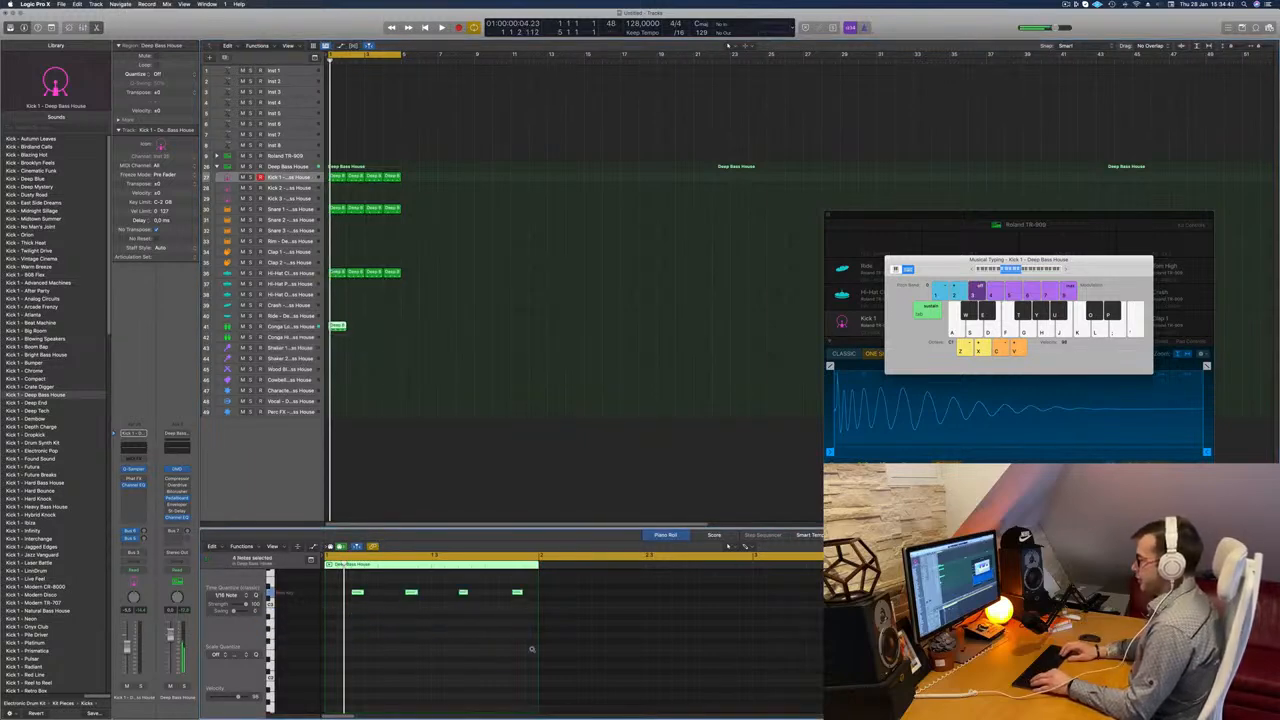
{"action": "key", "text": "space"}
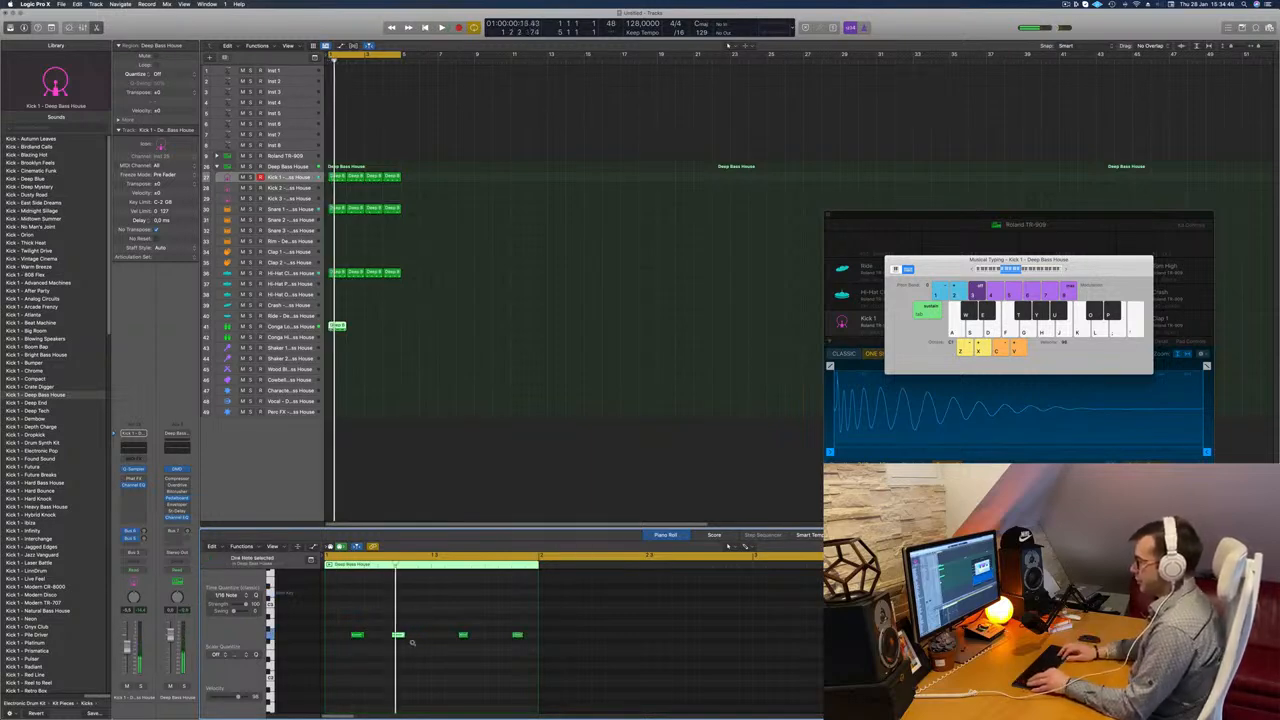
{"action": "key", "text": "space"}
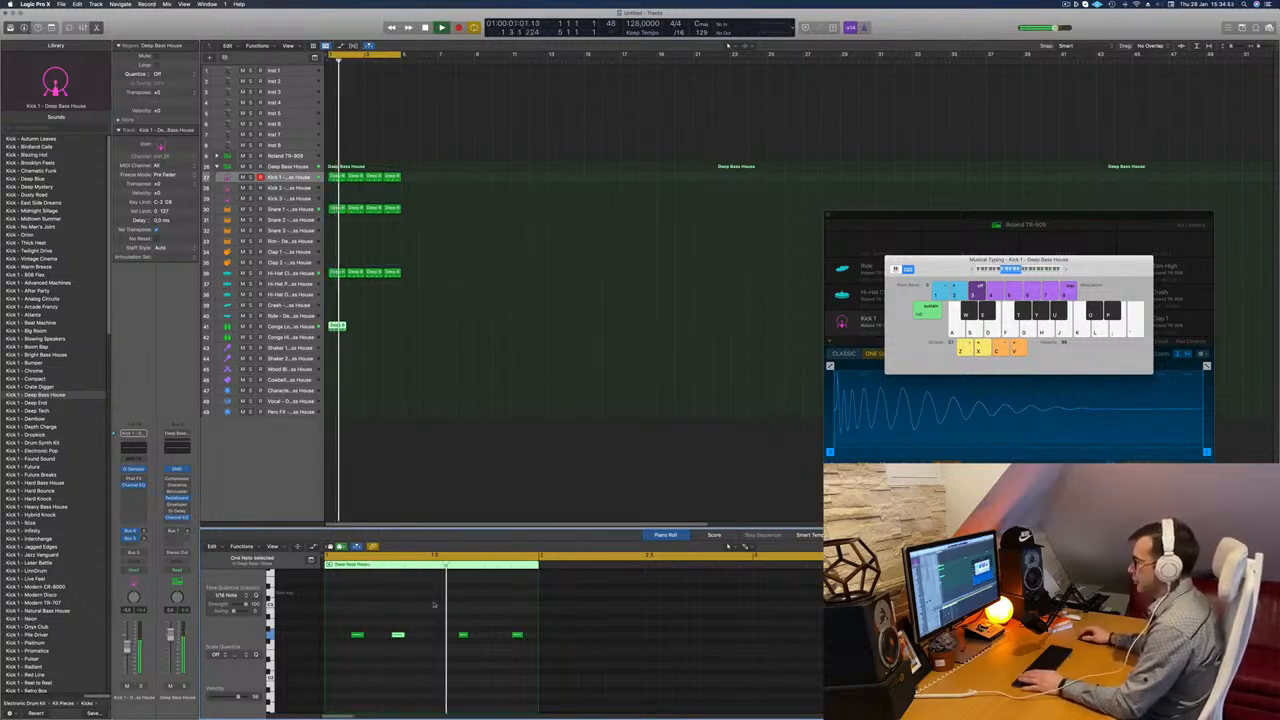
Remove the last note of the Conga Low region, try the third note at other sixteenth positions, and delete it too.
{"action": "left_click", "coordinate": [518, 634]}
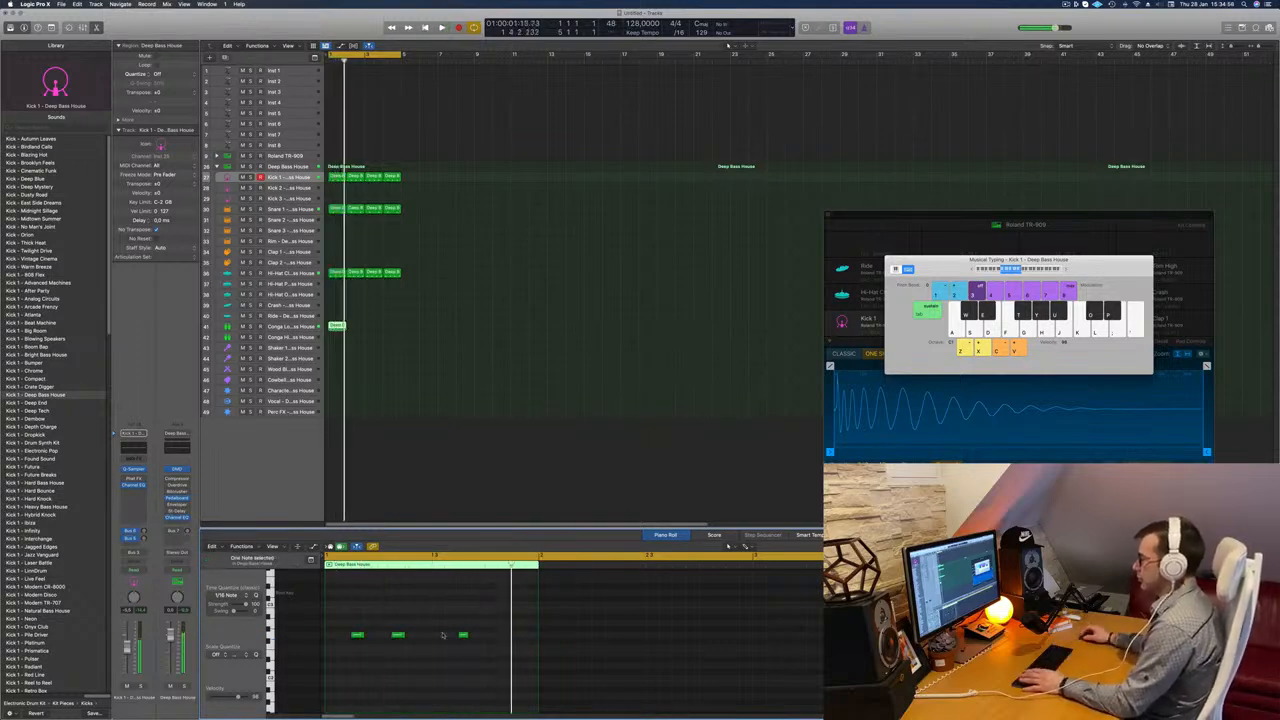
{"action": "key", "text": "alt+Left"}
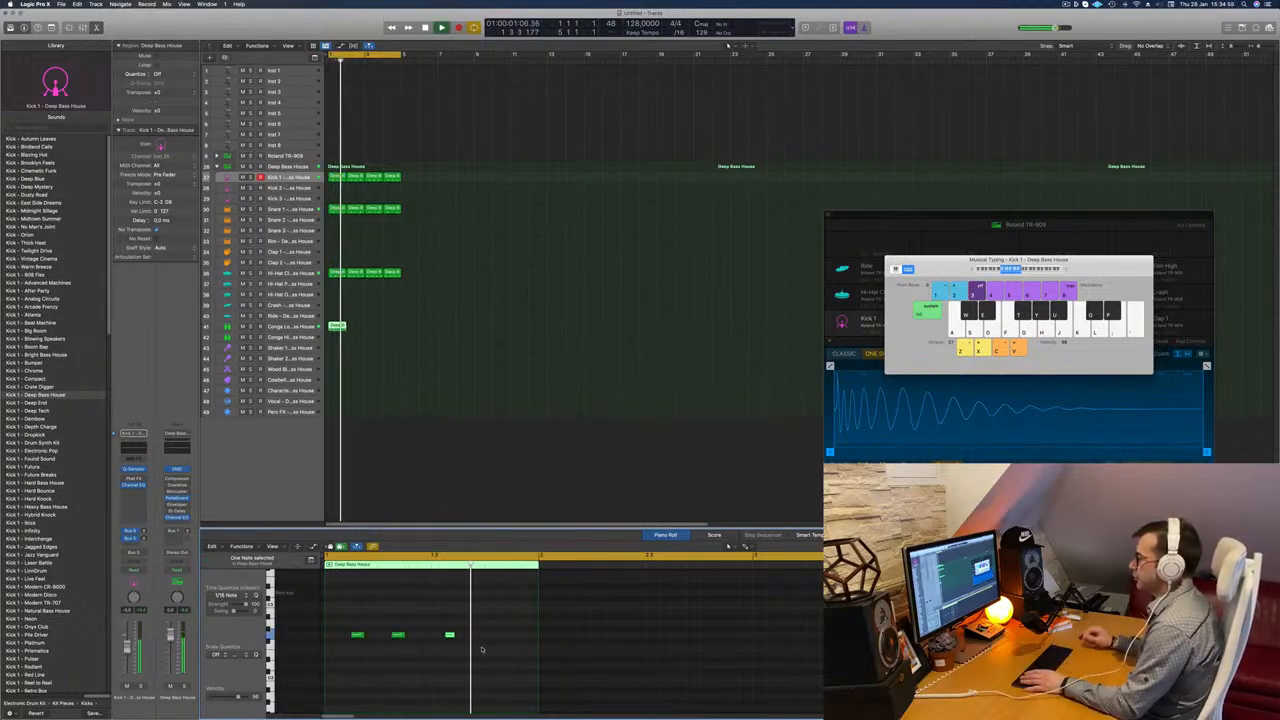
{"action": "key", "text": "alt+Left"}
{"action": "key", "text": "alt+Left"}
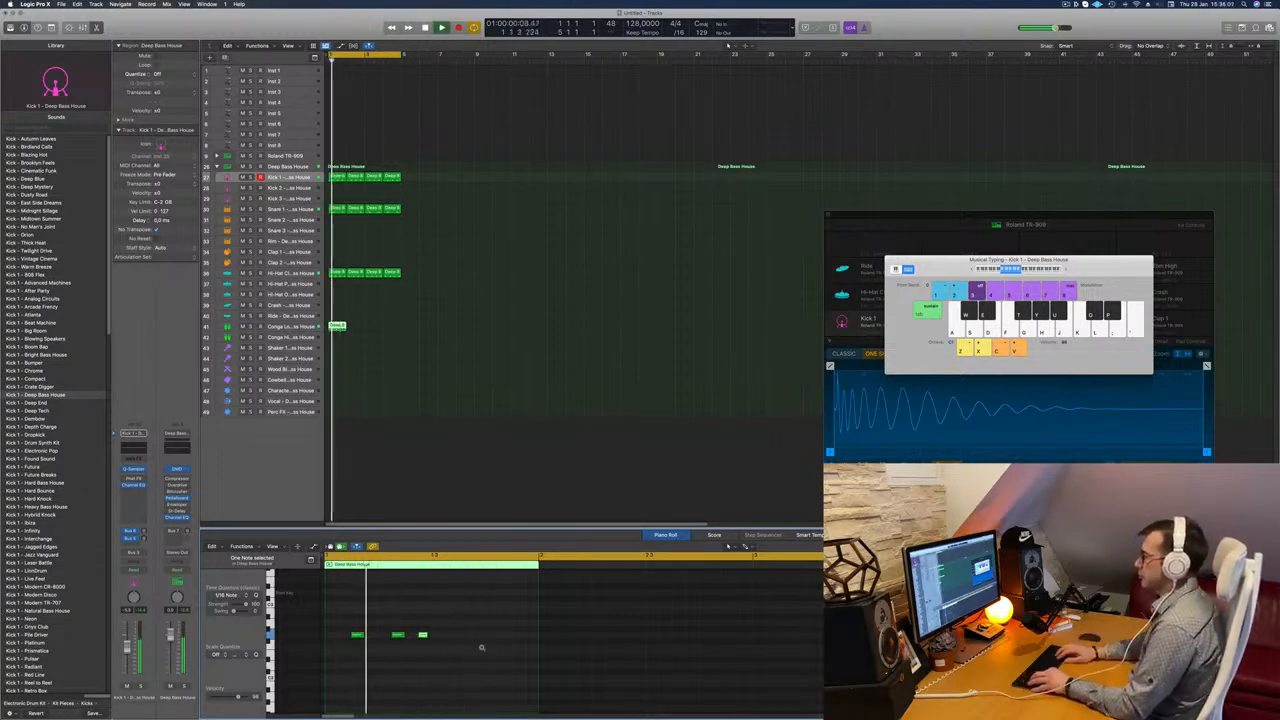
{"action": "key", "text": "alt+Right"}
{"action": "key", "text": "alt+Right"}
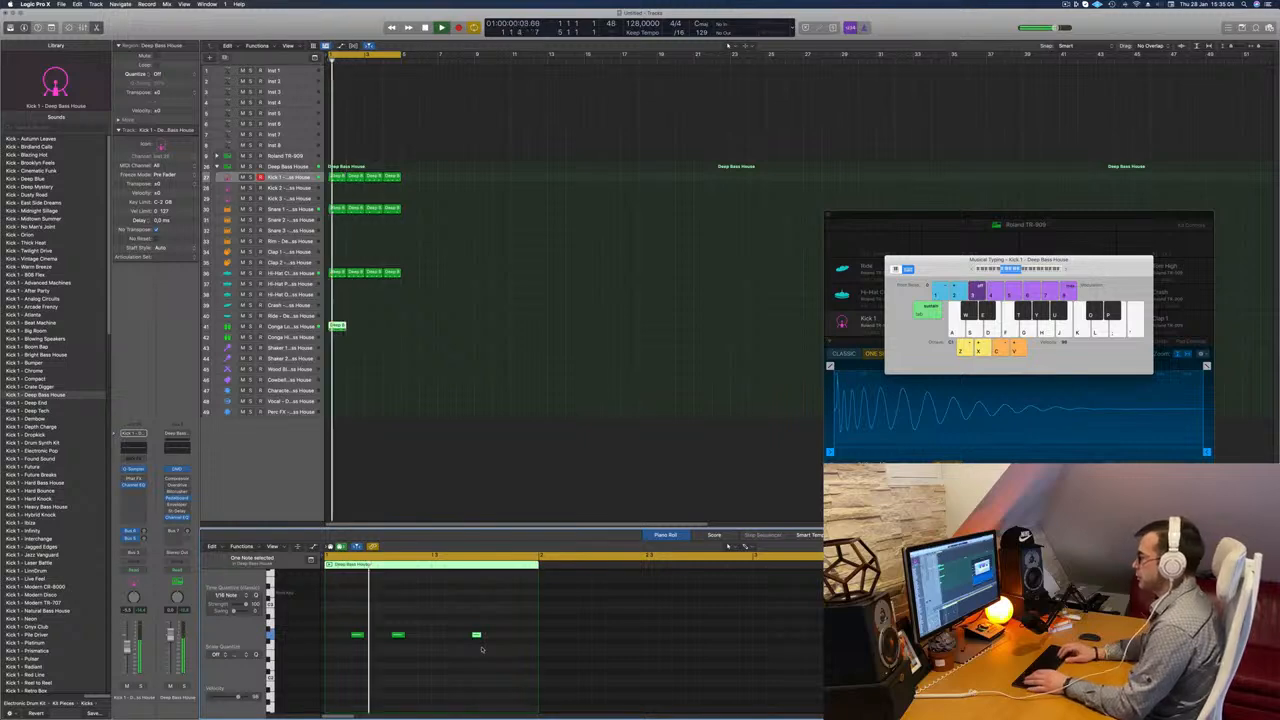
{"action": "key", "text": "Delete"}
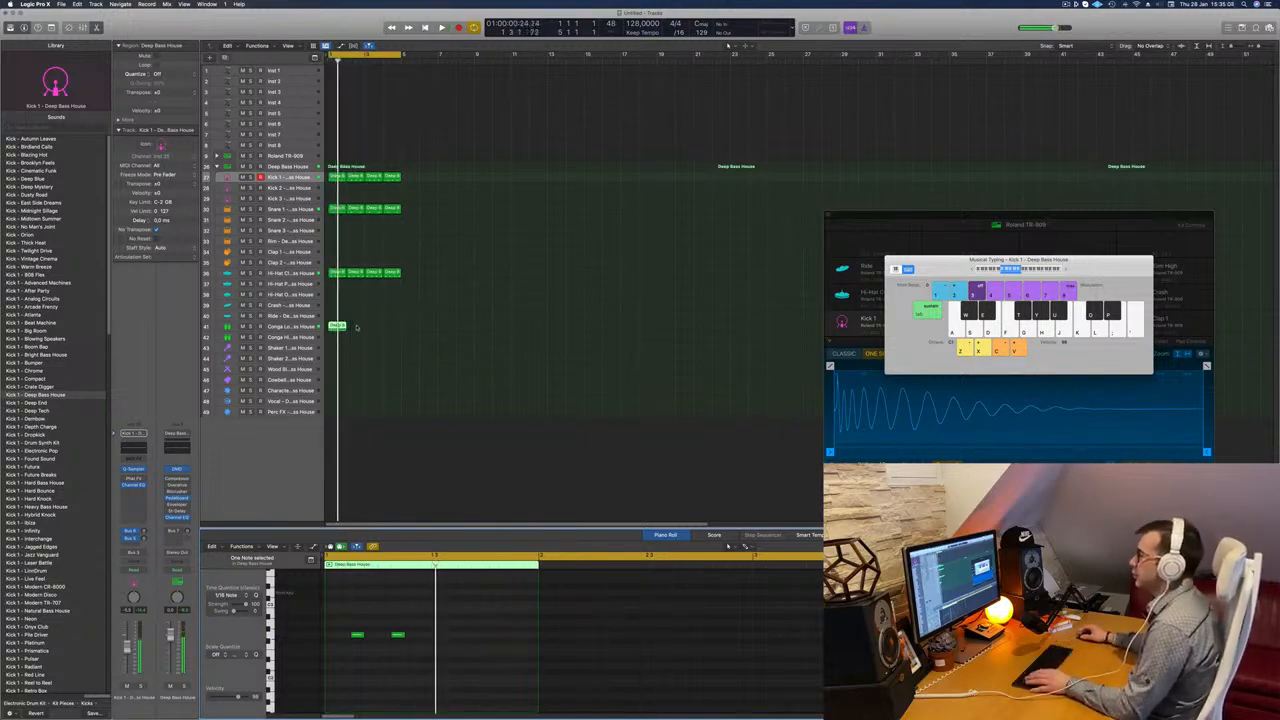
Copy the Conga Low region to fill all four bars and transpose all its notes down two octaves while auditioning the loop.
{"action": "left_click_drag", "start_coordinate": [341, 328], "coordinate": [400, 331]}
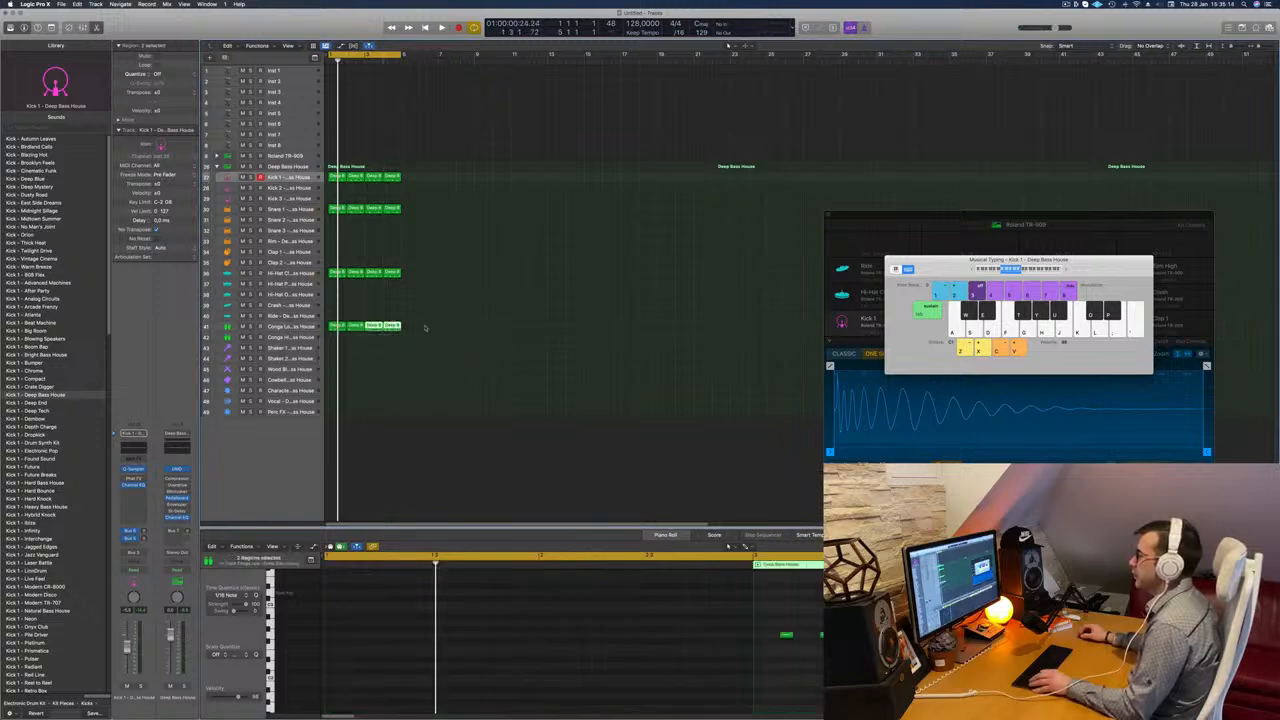
{"action": "left_click", "coordinate": [361, 625]}
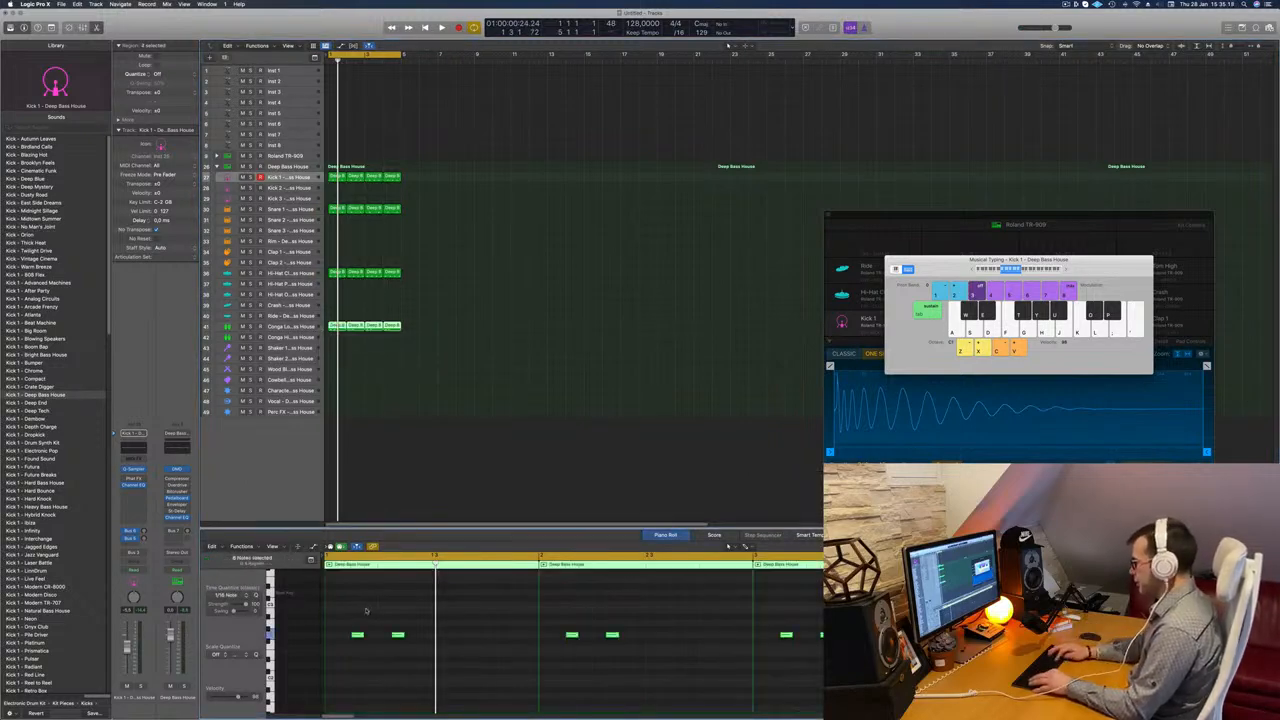
{"action": "key", "text": "alt+shift+Down"}
{"action": "key", "text": "space"}
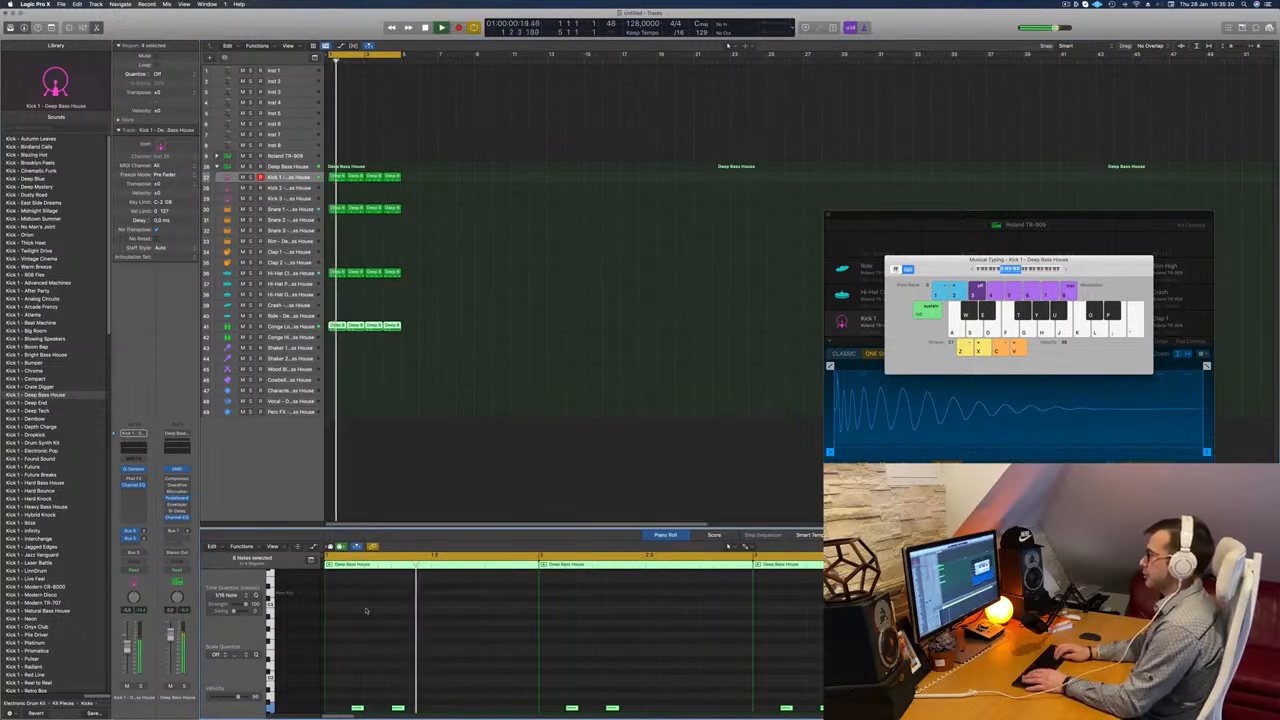
{"action": "key", "text": "alt+shift+Down"}
{"action": "key", "text": "space"}
{"action": "key", "text": "space"}
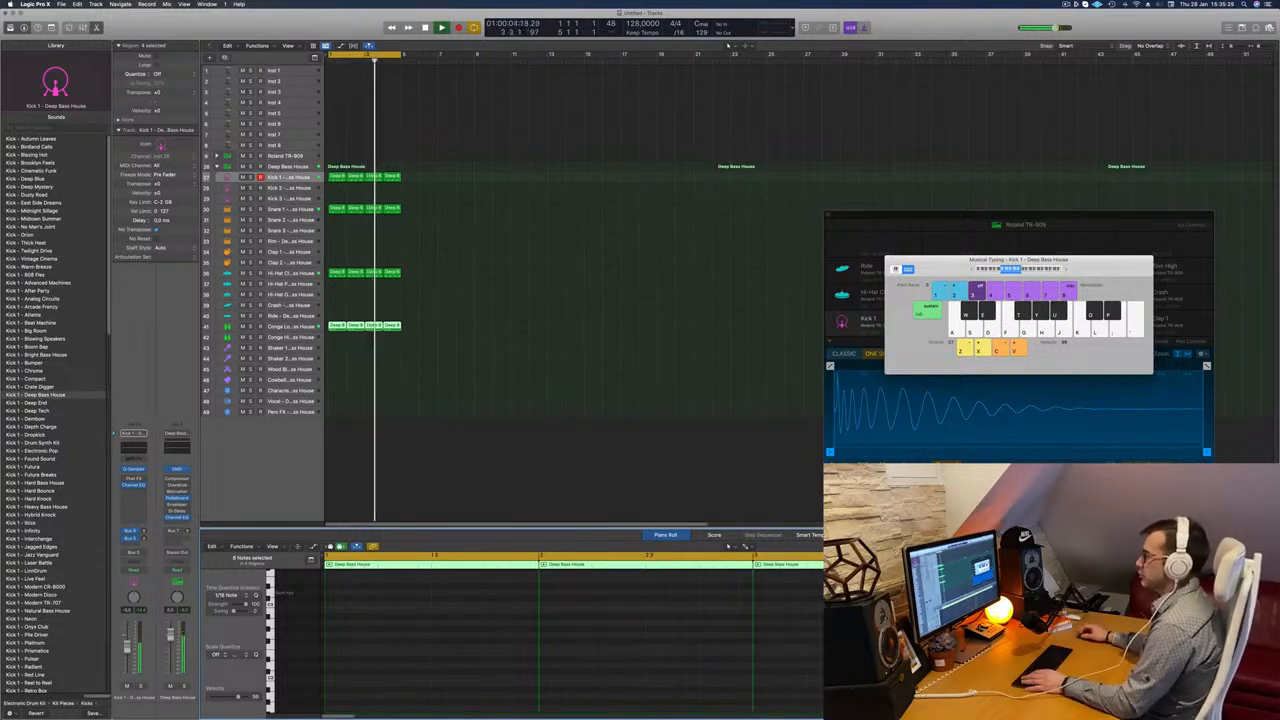
{"action": "left_click", "coordinate": [426, 333]}
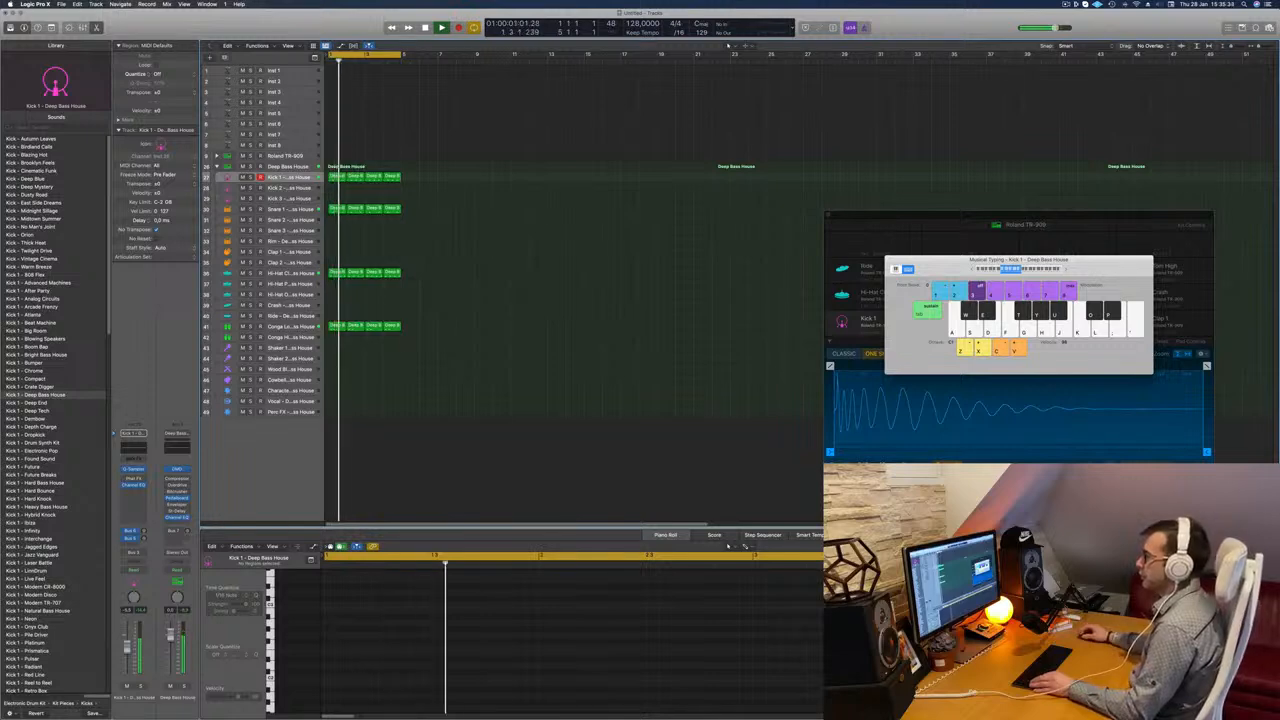
Copy the first Conga Low region to the Conga High track and shift both its notes seven sixteenths later.
{"action": "left_click_drag", "start_coordinate": [337, 327], "coordinate": [337, 338]}
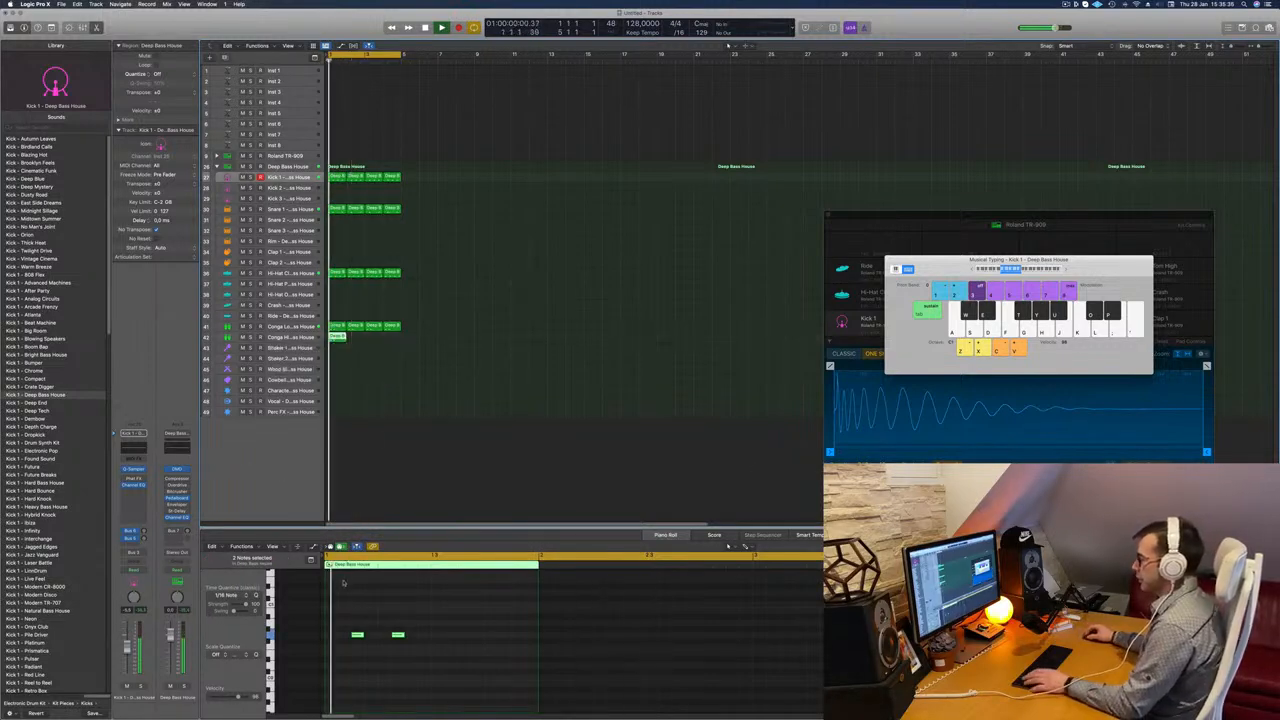
{"action": "left_click_drag", "start_coordinate": [348, 598], "coordinate": [545, 665]}
{"action": "key", "text": "alt+Right"}
{"action": "key", "text": "alt+Right"}
{"action": "key", "text": "alt+Right"}
{"action": "key", "text": "alt+Right"}
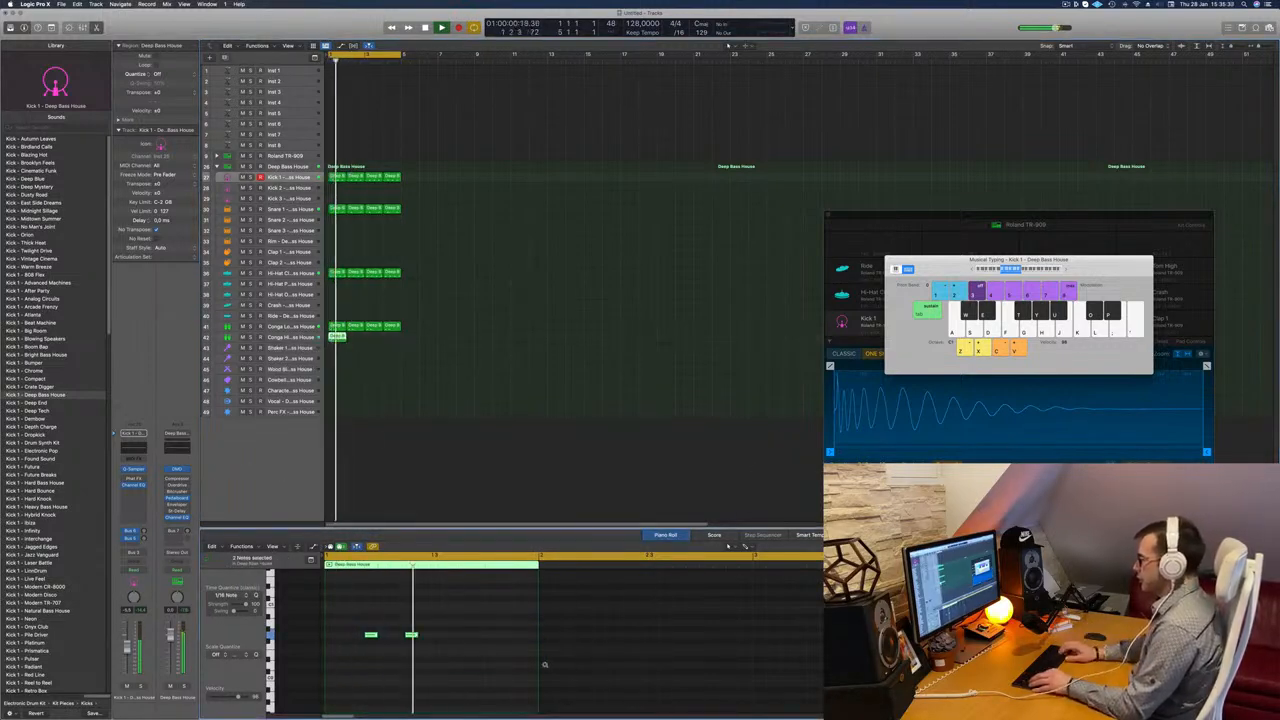
{"action": "key", "text": "alt+Right"}
{"action": "key", "text": "alt+Right"}
{"action": "key", "text": "alt+Right"}
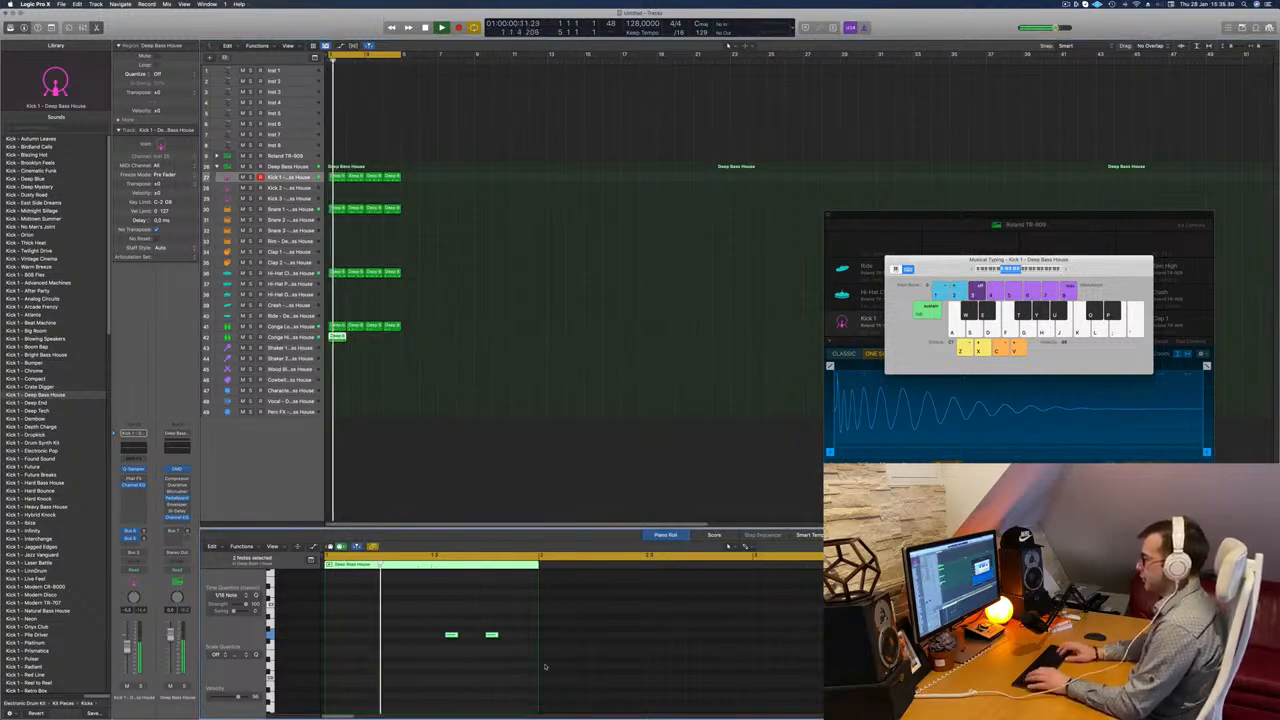
Transpose both Conga High notes up and move the second note three sixteenths later.
{"action": "key", "text": "Delete"}
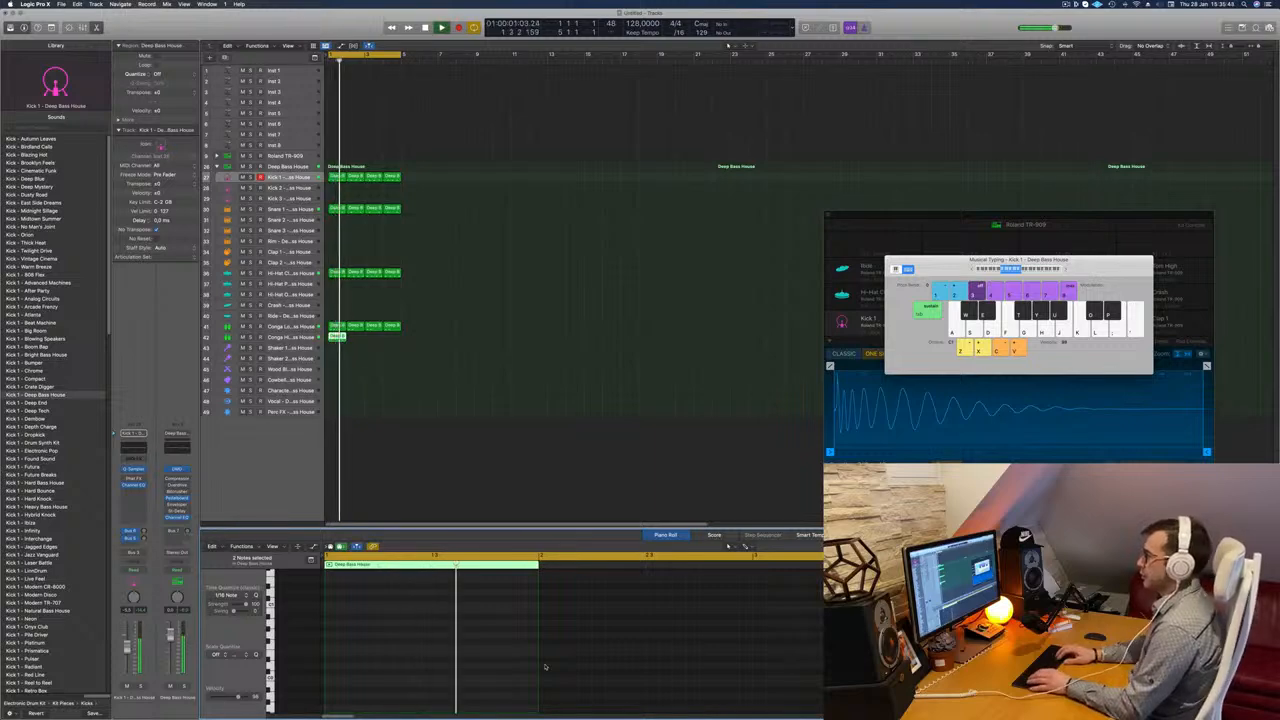
{"action": "scroll", "coordinate": [508, 651], "scroll_direction": "up", "scroll_amount": 2}
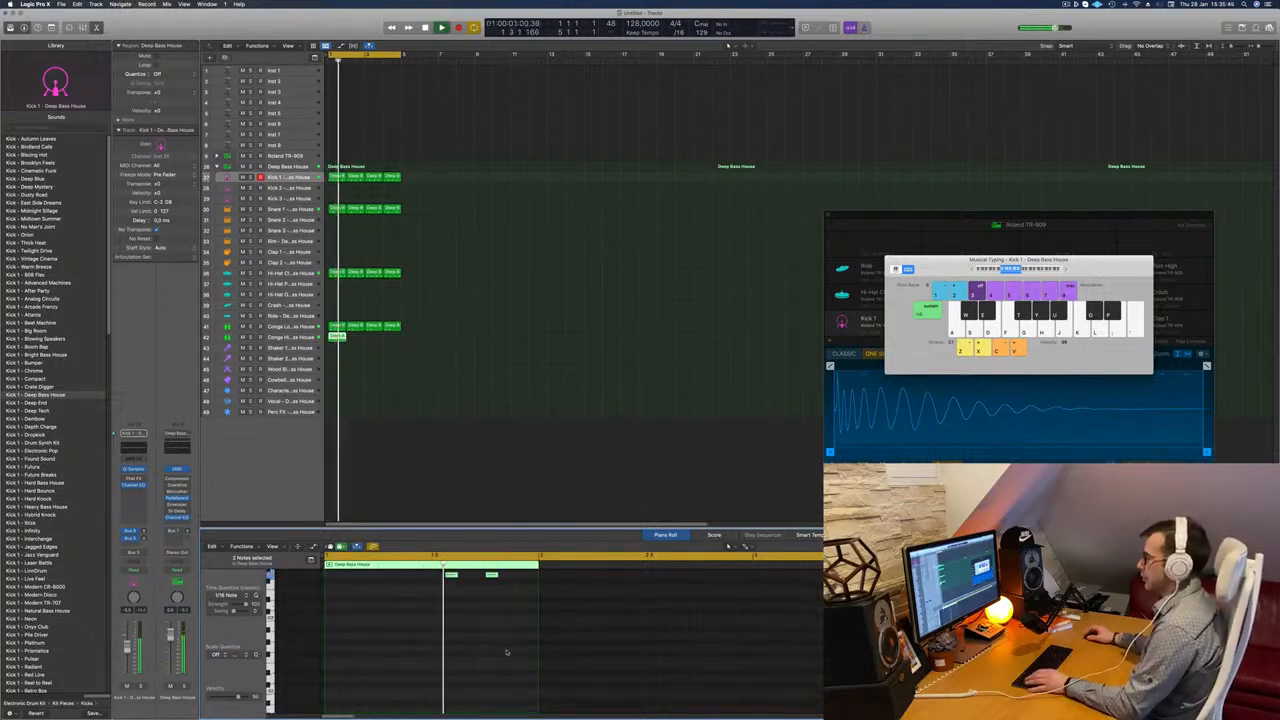
{"action": "scroll", "coordinate": [506, 650], "scroll_direction": "up", "scroll_amount": 3}
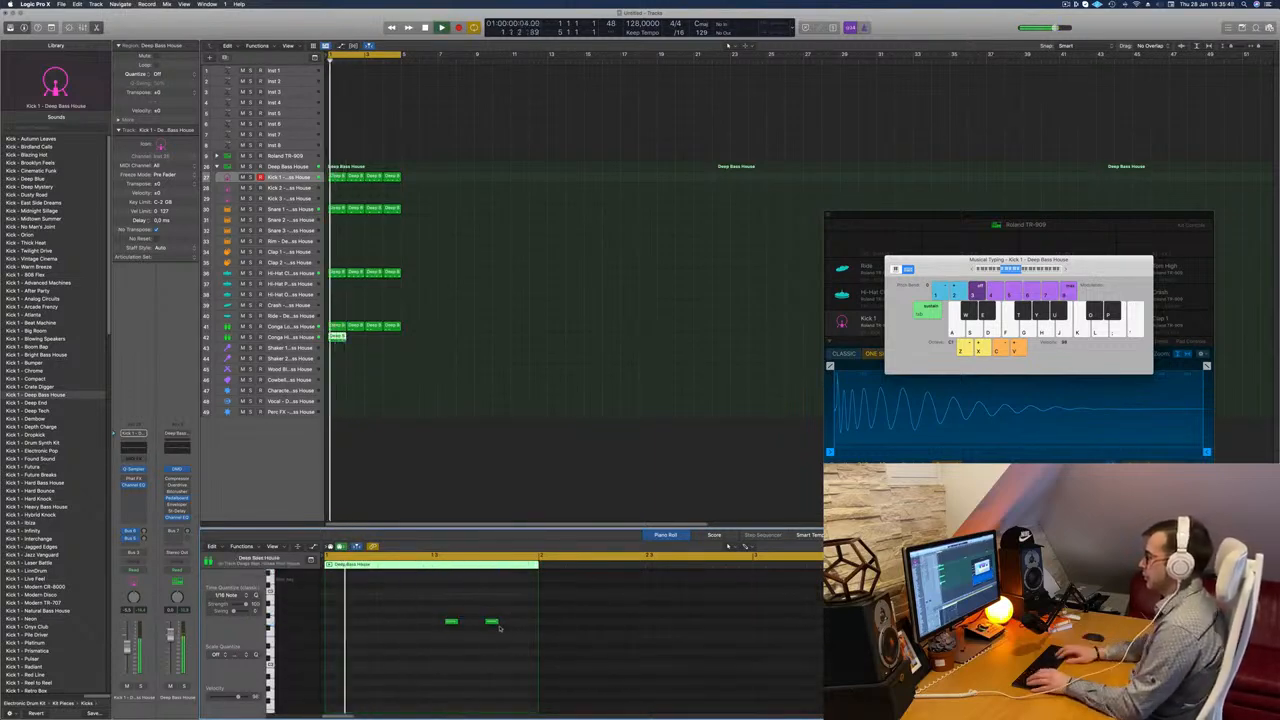
{"action": "left_click", "coordinate": [491, 622]}
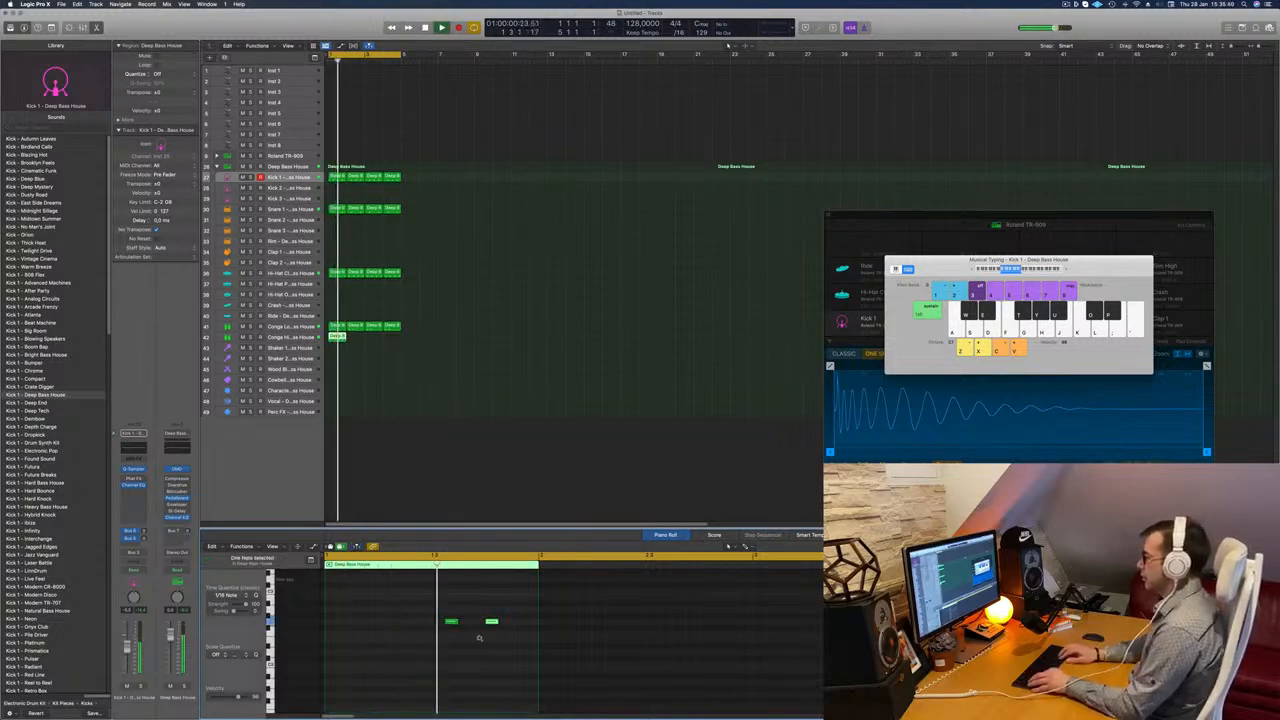
{"action": "key", "text": "alt+Right"}
{"action": "key", "text": "alt+Right"}
{"action": "key", "text": "alt+Right"}
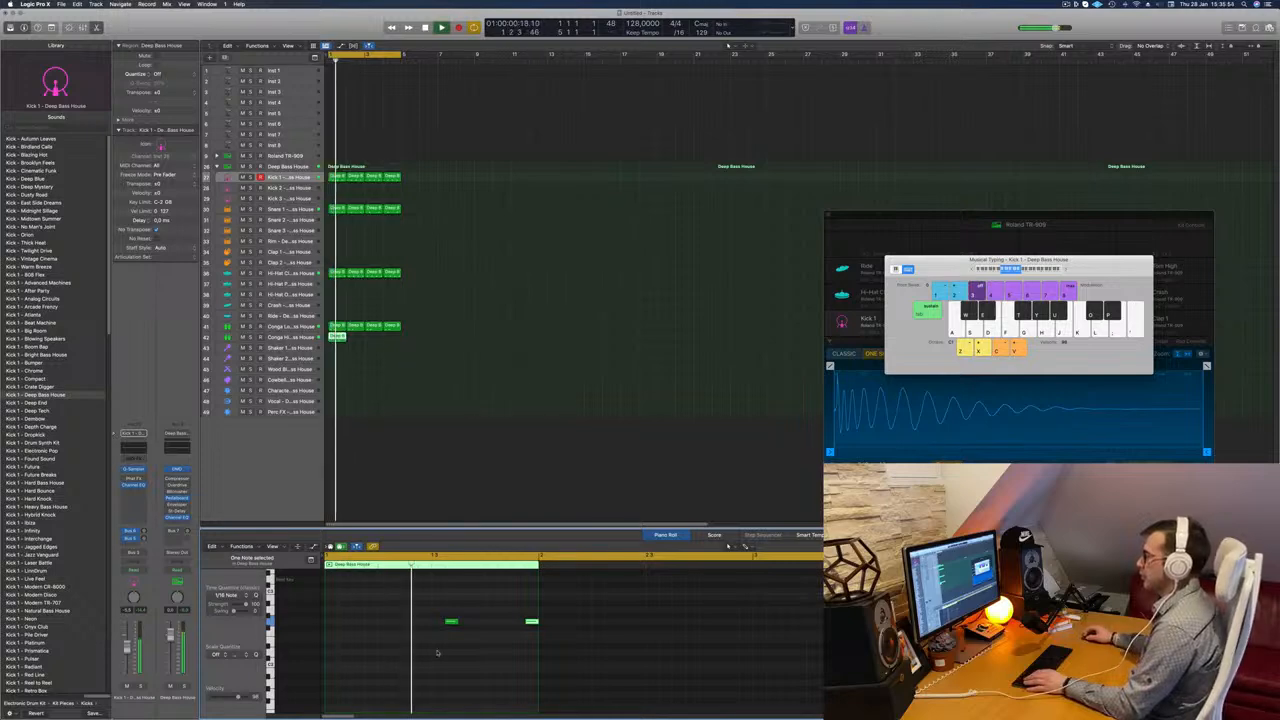
Transpose both Conga High notes again and copy the region to fill all four bars of the loop.
{"action": "left_click_drag", "start_coordinate": [428, 603], "coordinate": [550, 642]}
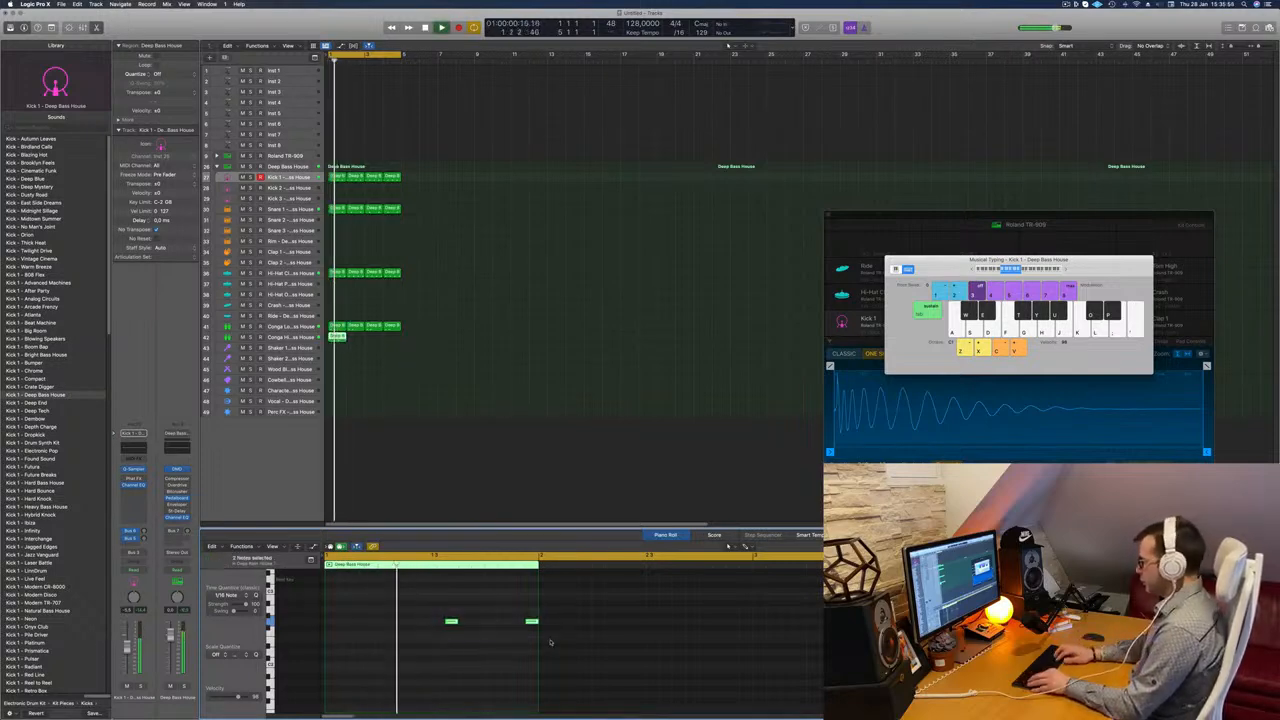
{"action": "key", "text": "Delete"}
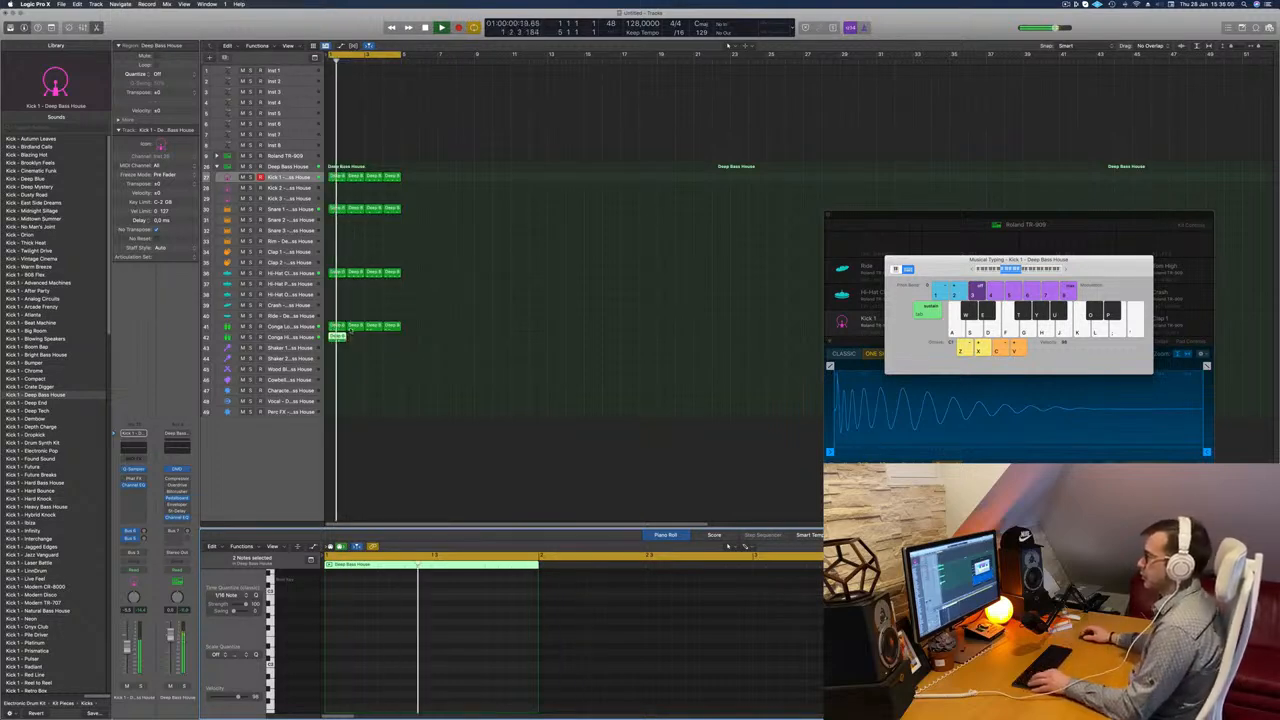
{"action": "left_click_drag", "start_coordinate": [336, 338], "coordinate": [376, 347]}
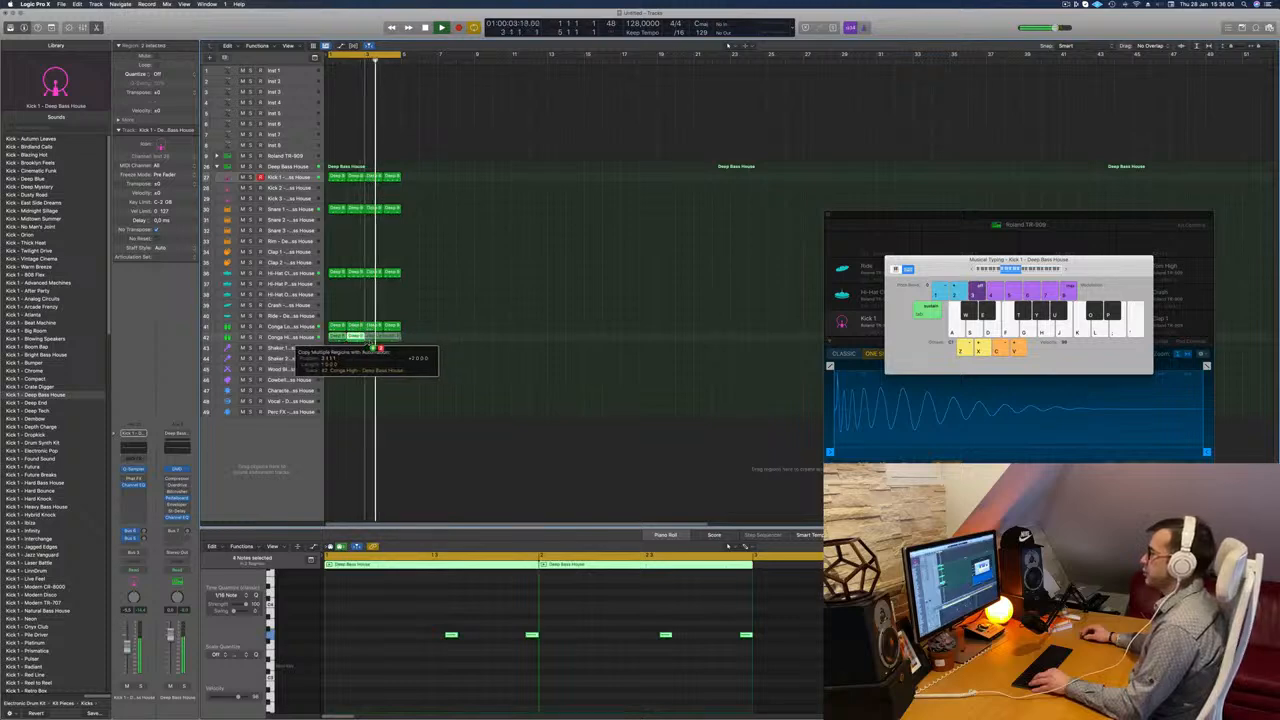
{"action": "left_click_drag", "start_coordinate": [369, 344], "coordinate": [368, 344]}
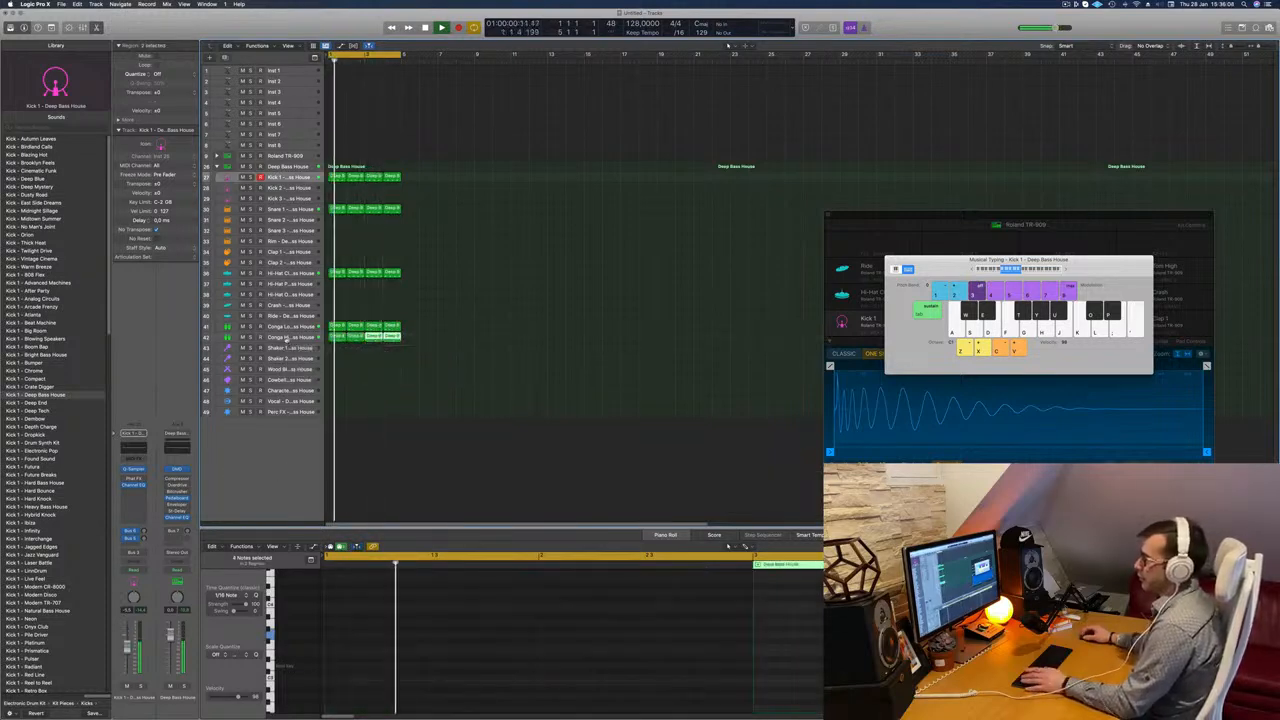
Select the Conga High track and adjust its reverb and delay send levels while the loop plays.
{"action": "left_click", "coordinate": [313, 337]}
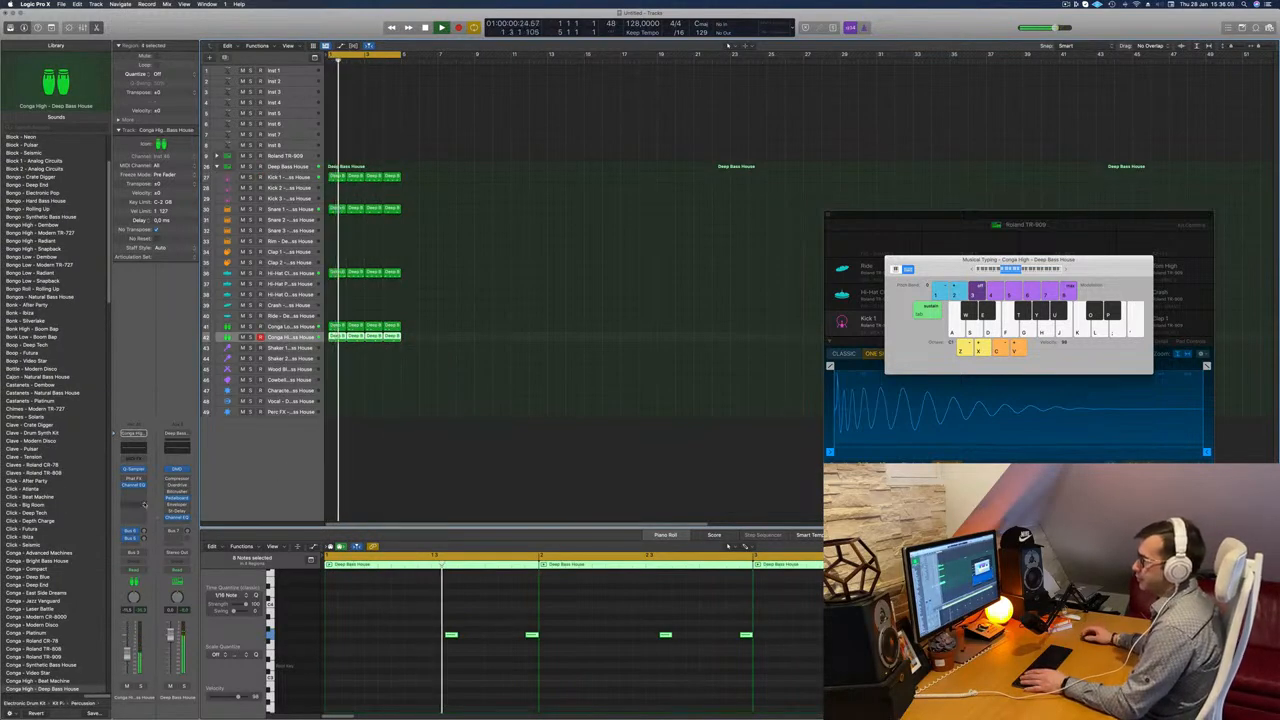
{"action": "key", "text": "space"}
{"action": "key", "text": "space"}
{"action": "left_click_drag", "start_coordinate": [144, 531], "coordinate": [145, 522]}
{"action": "key", "text": "space"}
{"action": "key", "text": "space"}
{"action": "key", "text": "space"}
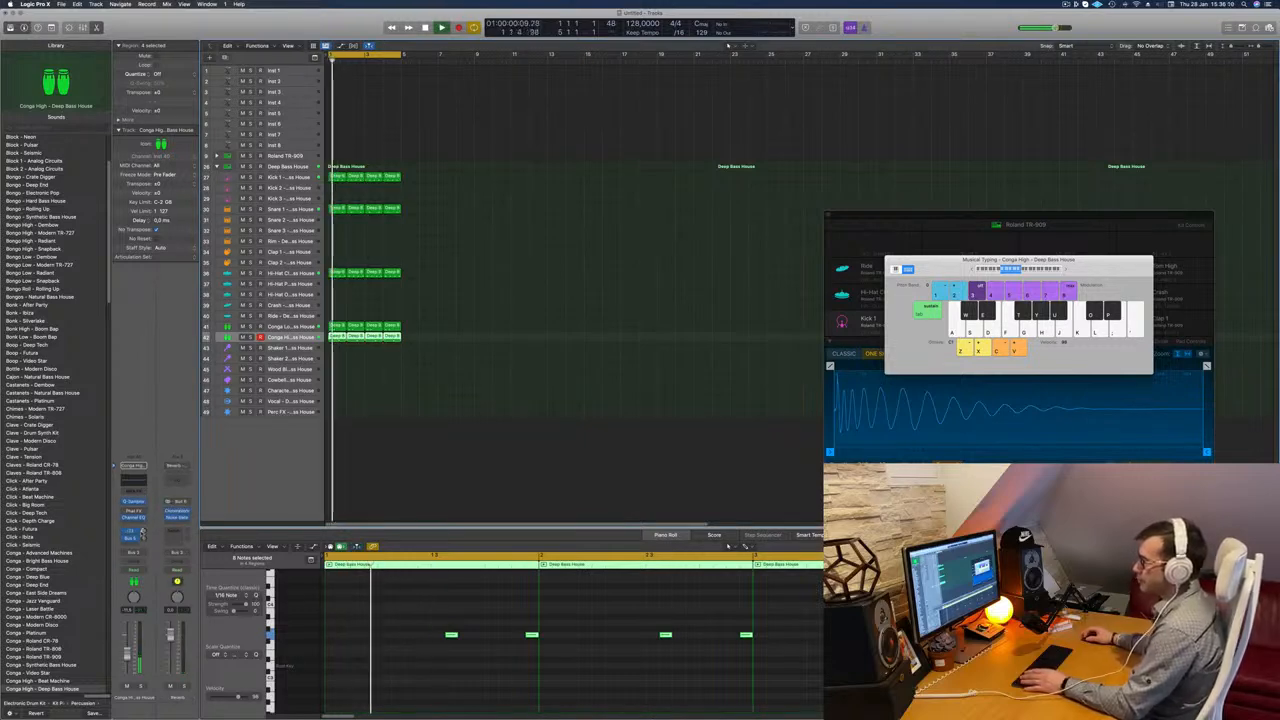
{"action": "key", "text": "space"}
{"action": "key", "text": "space"}
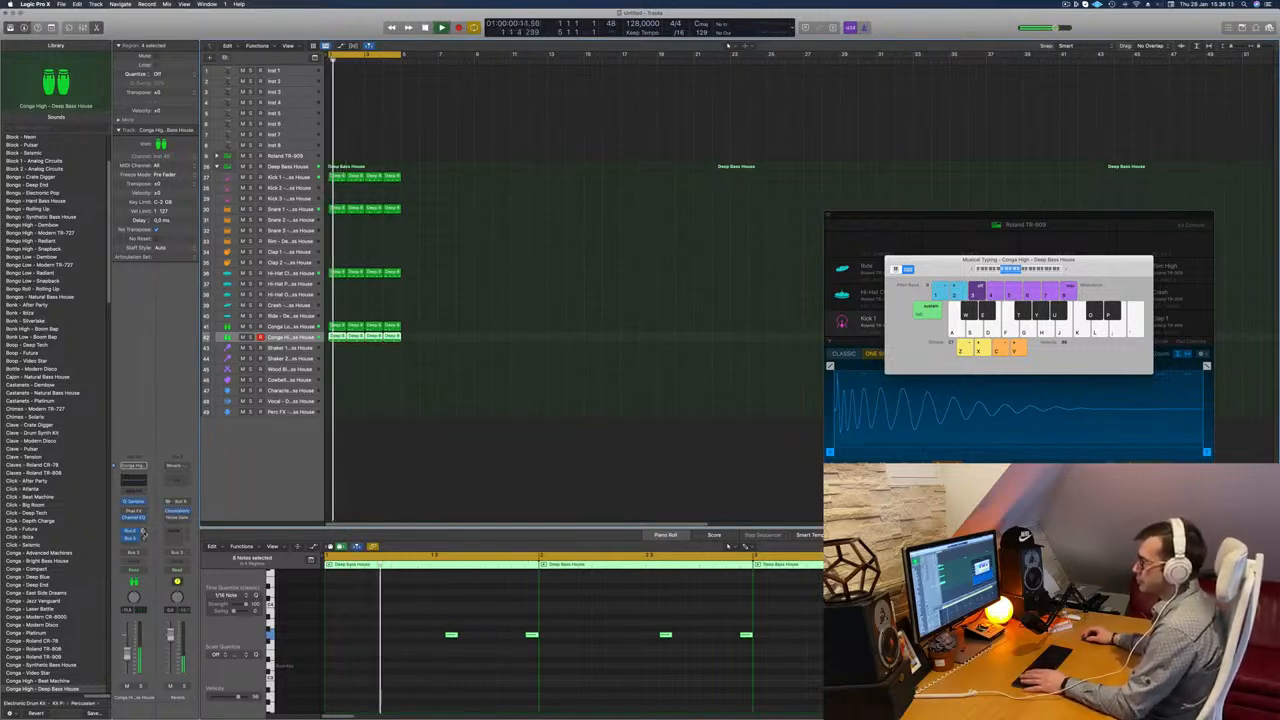
{"action": "left_click_drag", "start_coordinate": [143, 533], "coordinate": [143, 531]}
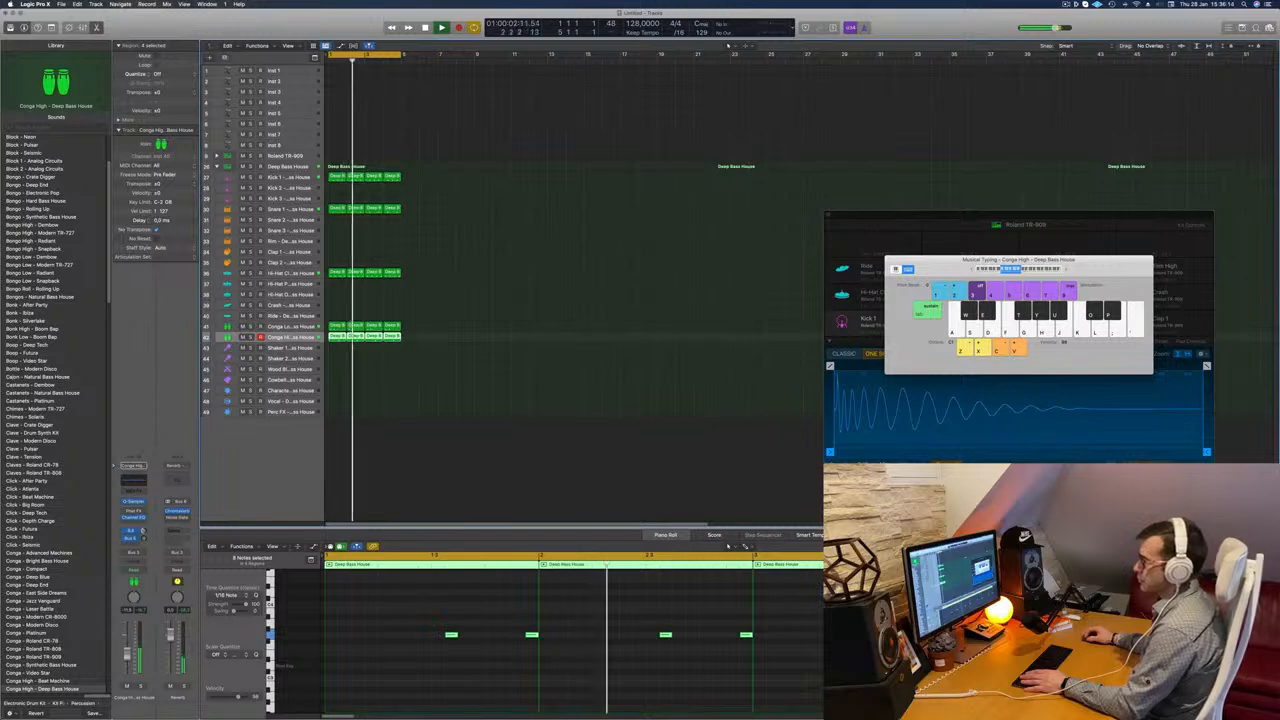
{"action": "left_click", "coordinate": [144, 535]}
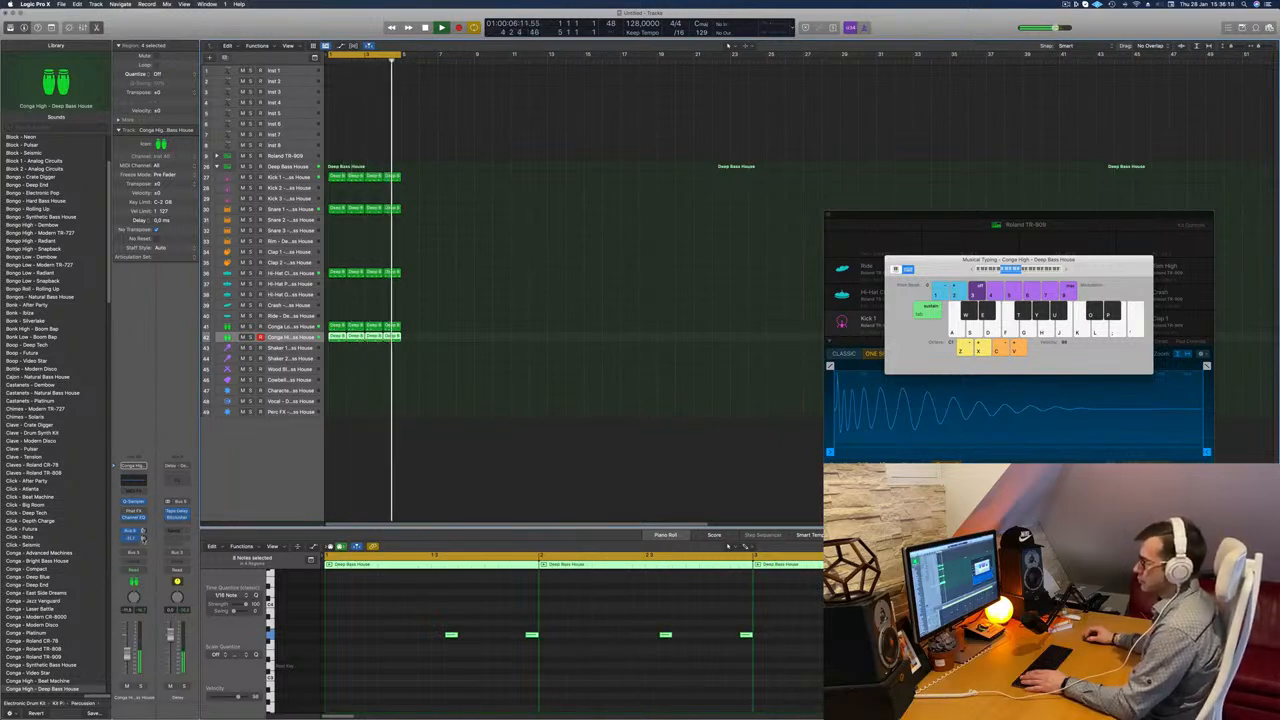
Open the Tape Delay on the delay return channel and load its 1/16 Note Triplet preset.
{"action": "left_click", "coordinate": [186, 512]}
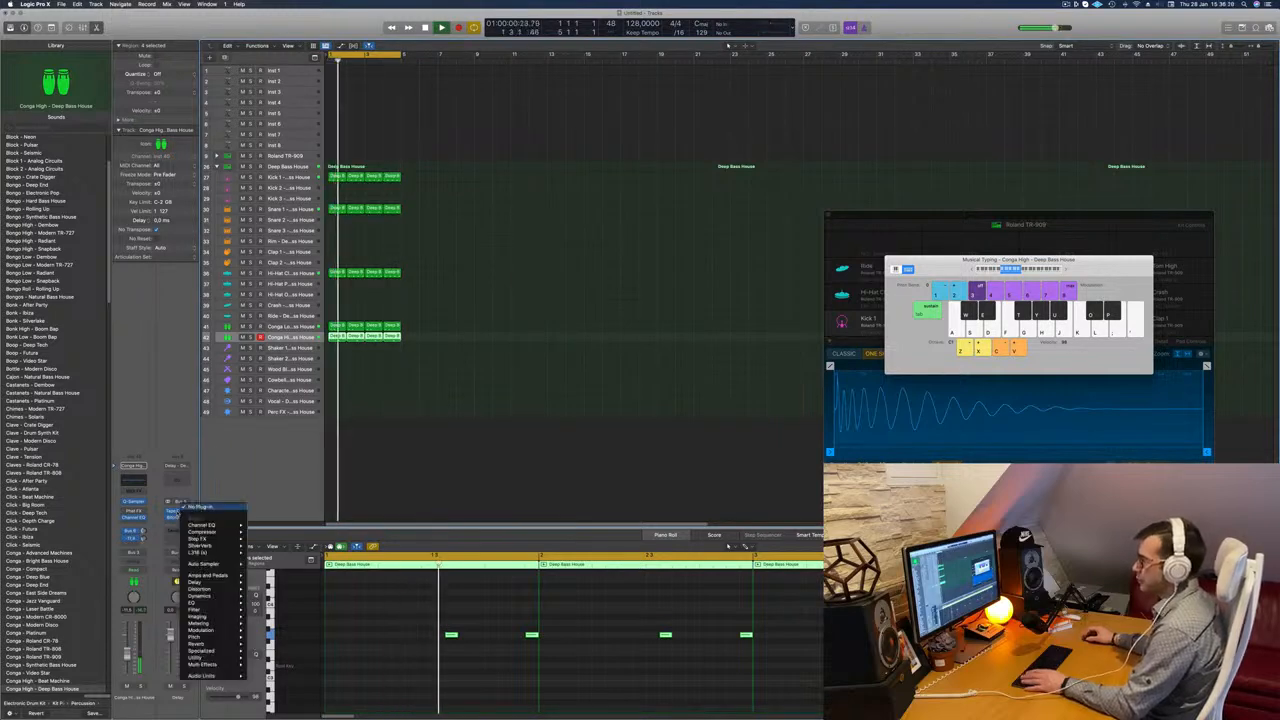
{"action": "left_click", "coordinate": [179, 515]}
{"action": "left_click", "coordinate": [177, 514]}
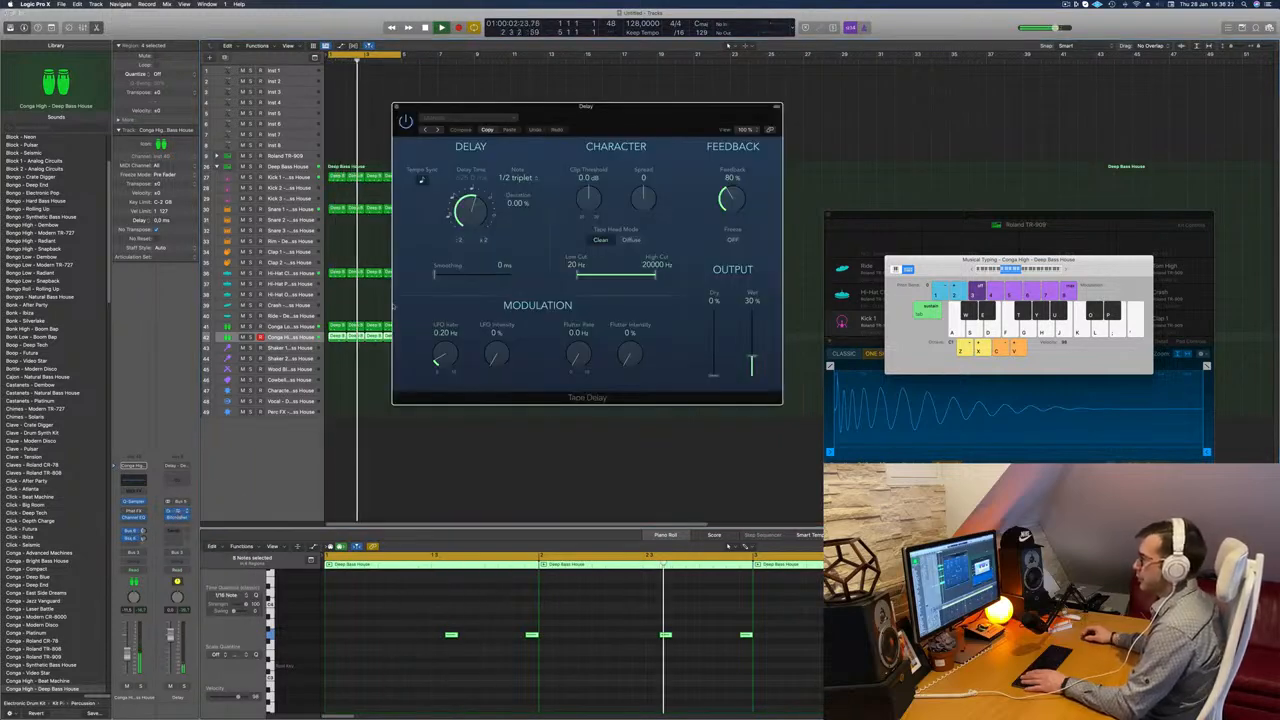
{"action": "left_click", "coordinate": [426, 130]}
{"action": "left_click", "coordinate": [426, 130]}
{"action": "left_click_drag", "start_coordinate": [474, 131], "coordinate": [381, 223]}
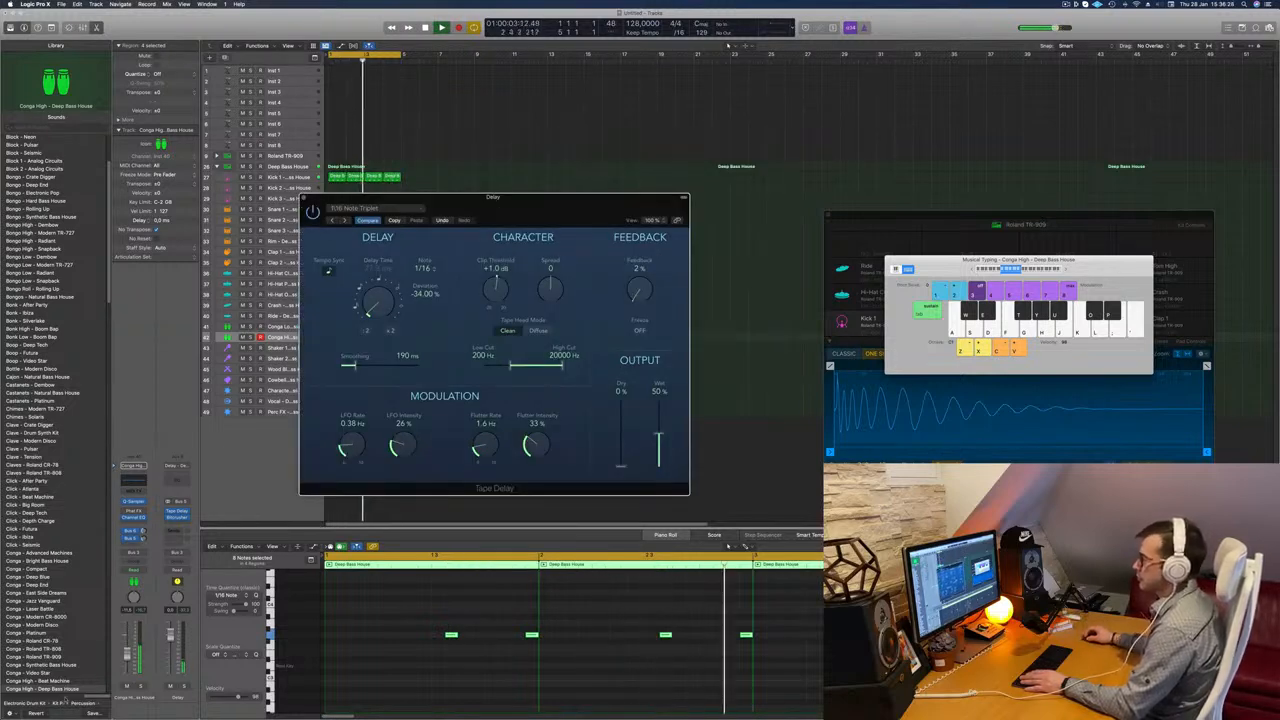
Change the Tape Delay preset to 1/16 Note Feedback, close the plug-in and deselect all regions.
{"action": "left_click", "coordinate": [145, 539]}
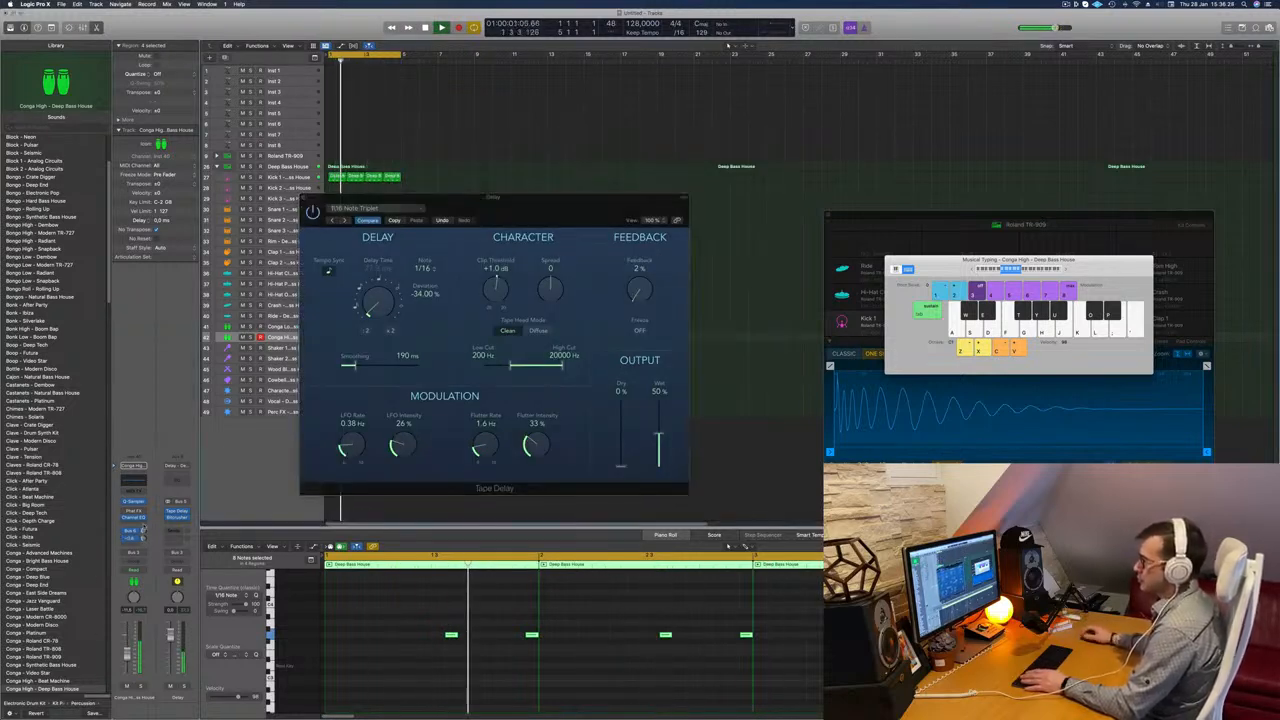
{"action": "left_click", "coordinate": [334, 221]}
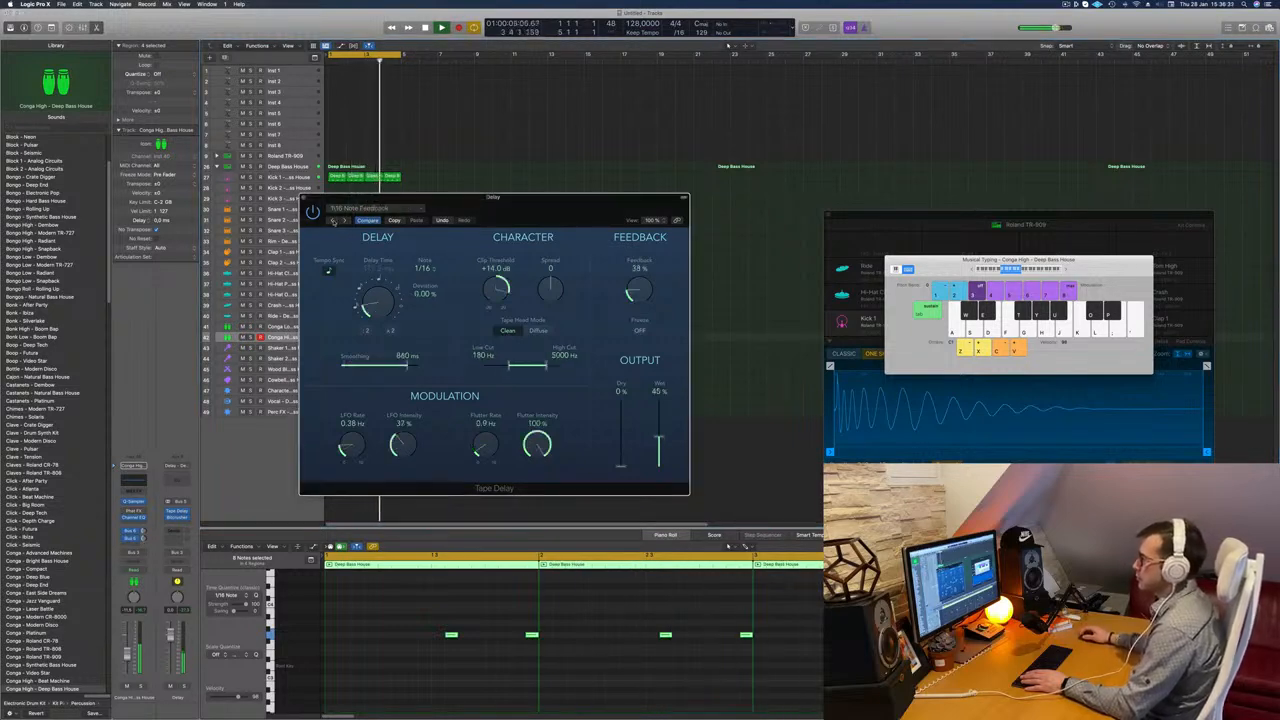
{"action": "left_click_drag", "start_coordinate": [547, 199], "coordinate": [565, 197]}
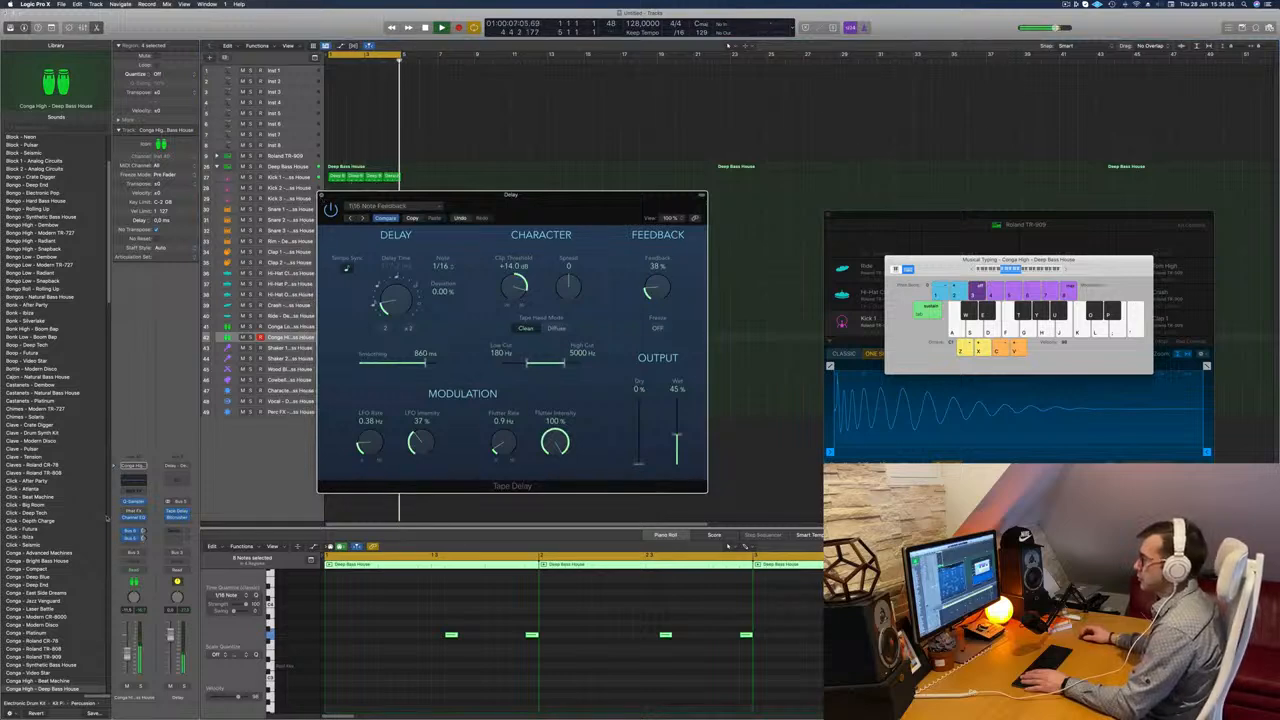
{"action": "key", "text": "super+w"}
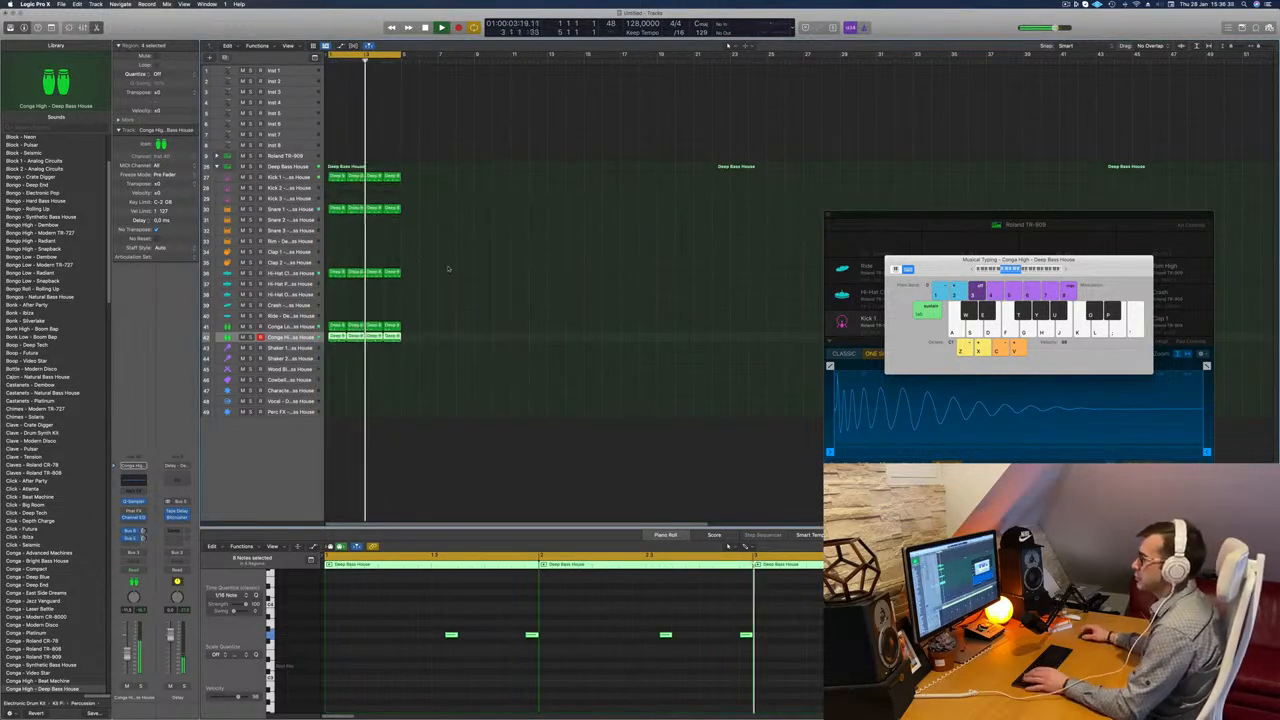
{"action": "left_click", "coordinate": [407, 305]}
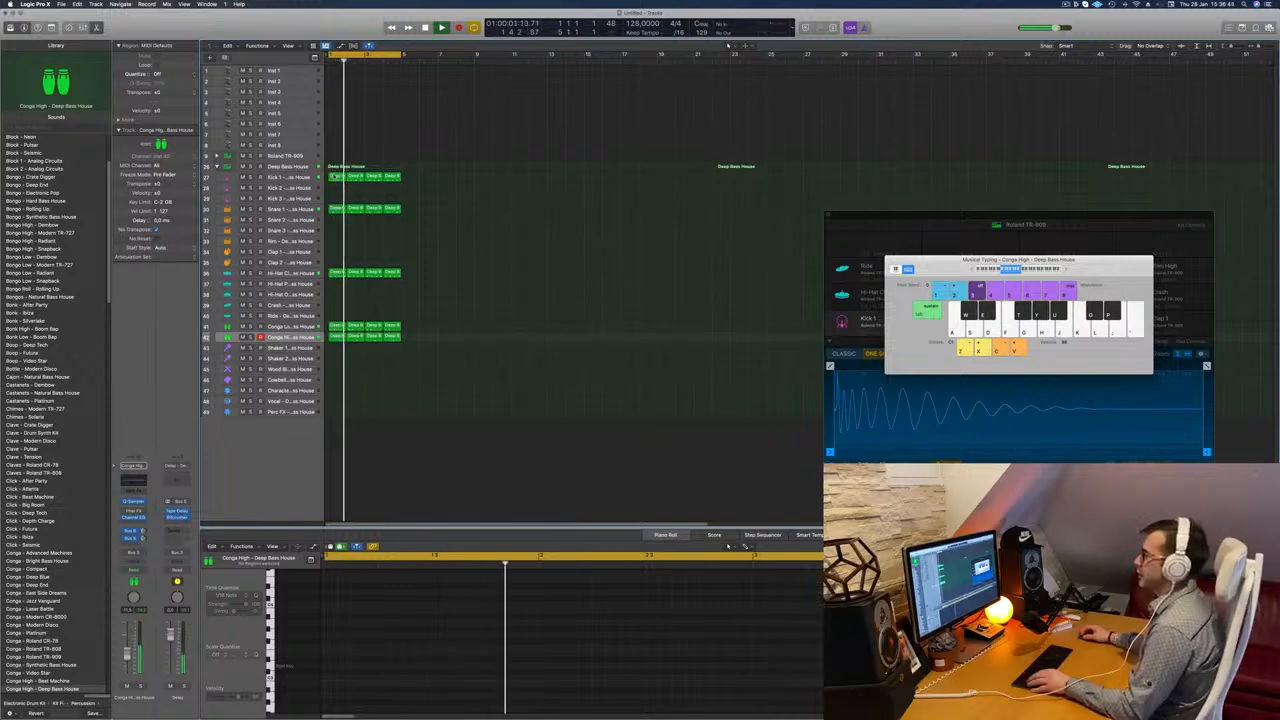
Copy the first Kick 1 region to the Shaker 1 track and transpose its notes up.
{"action": "left_click_drag", "start_coordinate": [336, 176], "coordinate": [341, 347]}
{"action": "left_click_drag", "start_coordinate": [322, 497], "coordinate": [330, 511]}
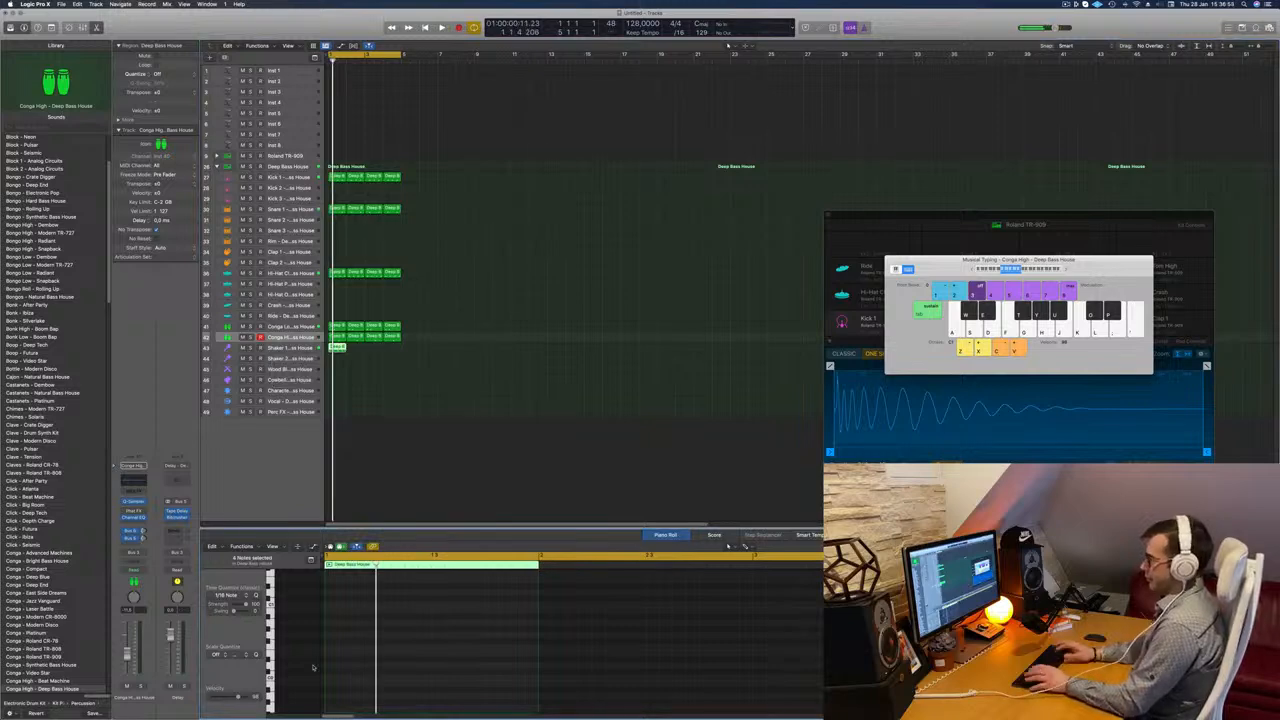
{"action": "key", "text": "space"}
{"action": "scroll", "coordinate": [375, 667], "scroll_direction": "up", "scroll_amount": 5}
{"action": "key", "text": "space"}
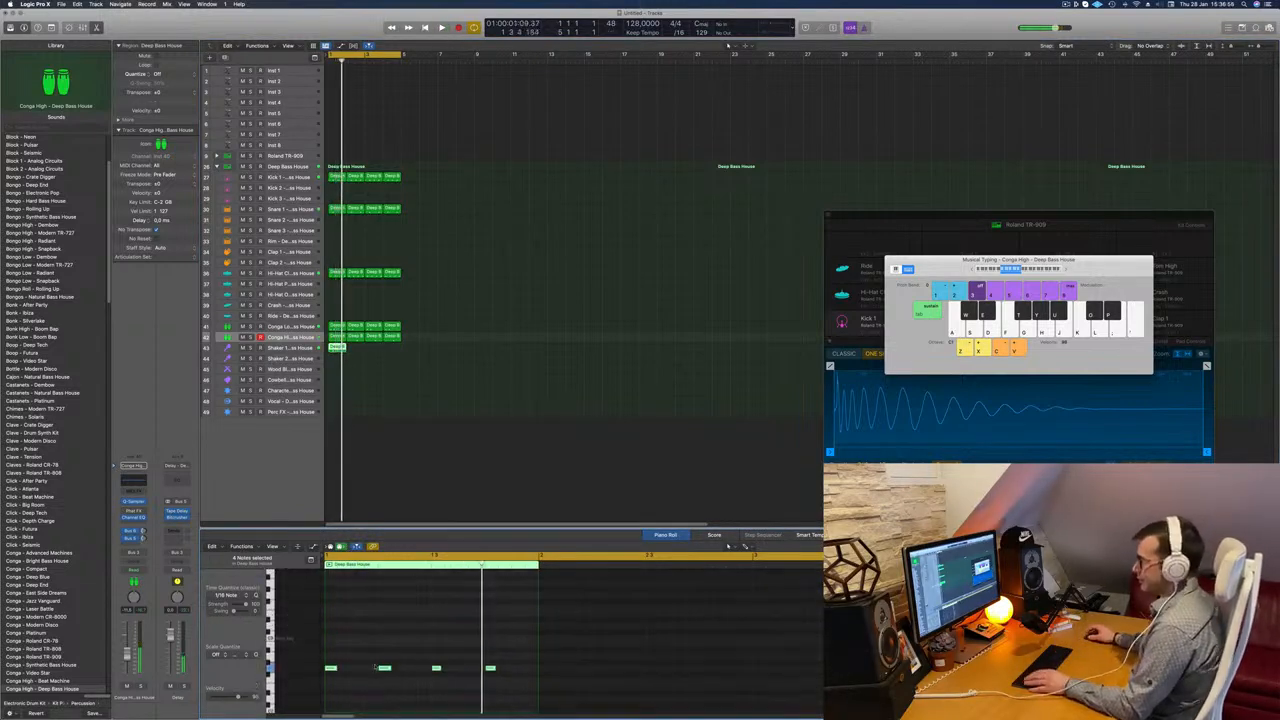
{"action": "key", "text": "space"}
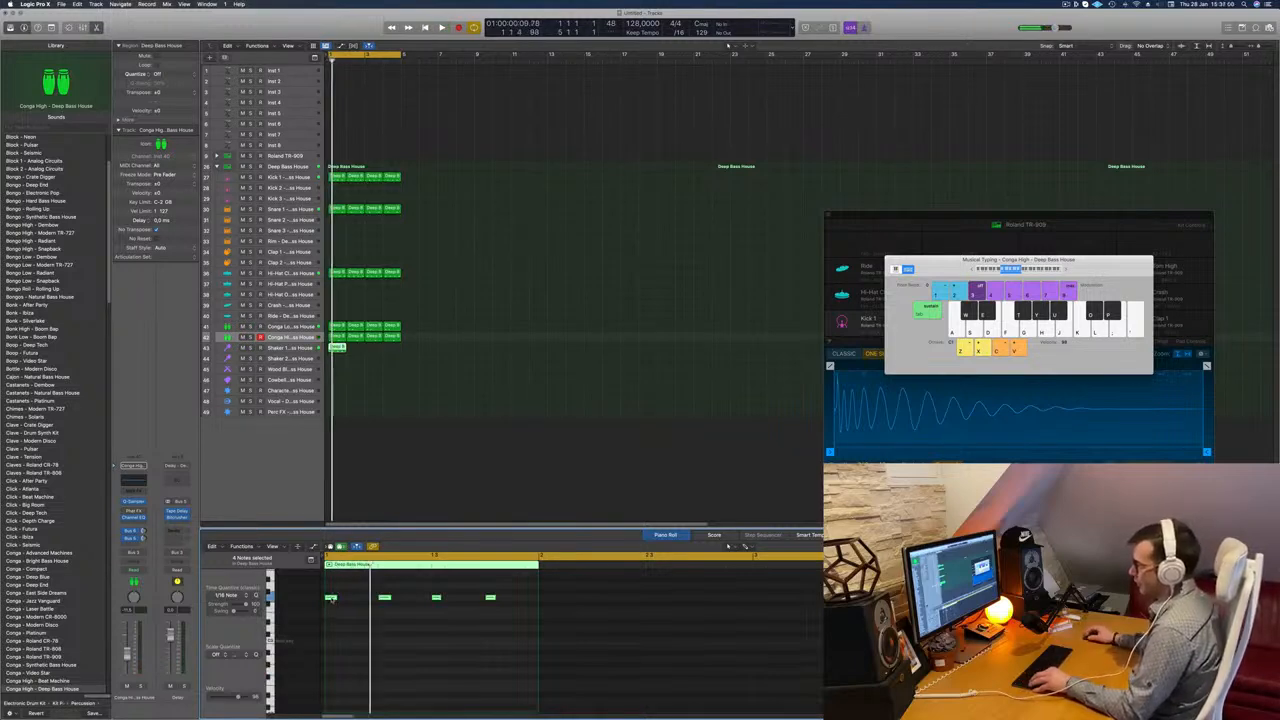
Duplicate the four Shaker 1 notes an eighth note later and copy the region to fill all four bars.
{"action": "left_click_drag", "start_coordinate": [331, 600], "coordinate": [519, 622]}
{"action": "key", "text": "space"}
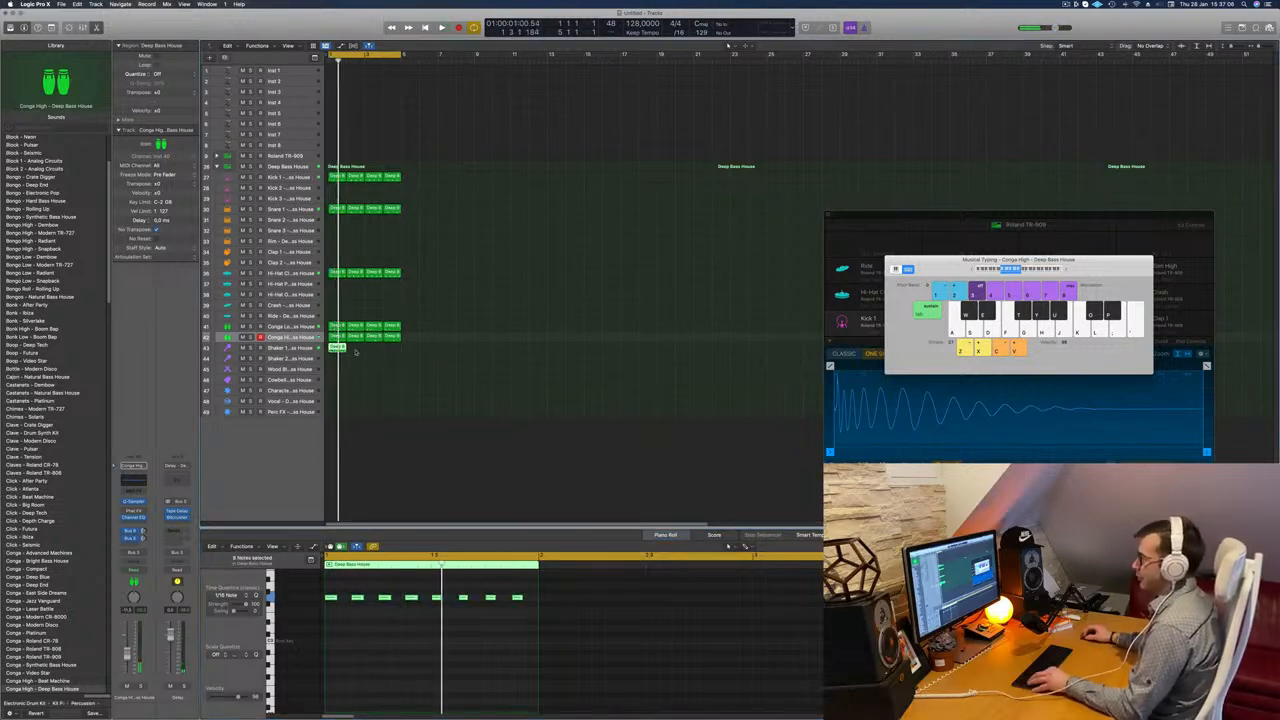
{"action": "left_click_drag", "start_coordinate": [338, 347], "coordinate": [391, 352]}
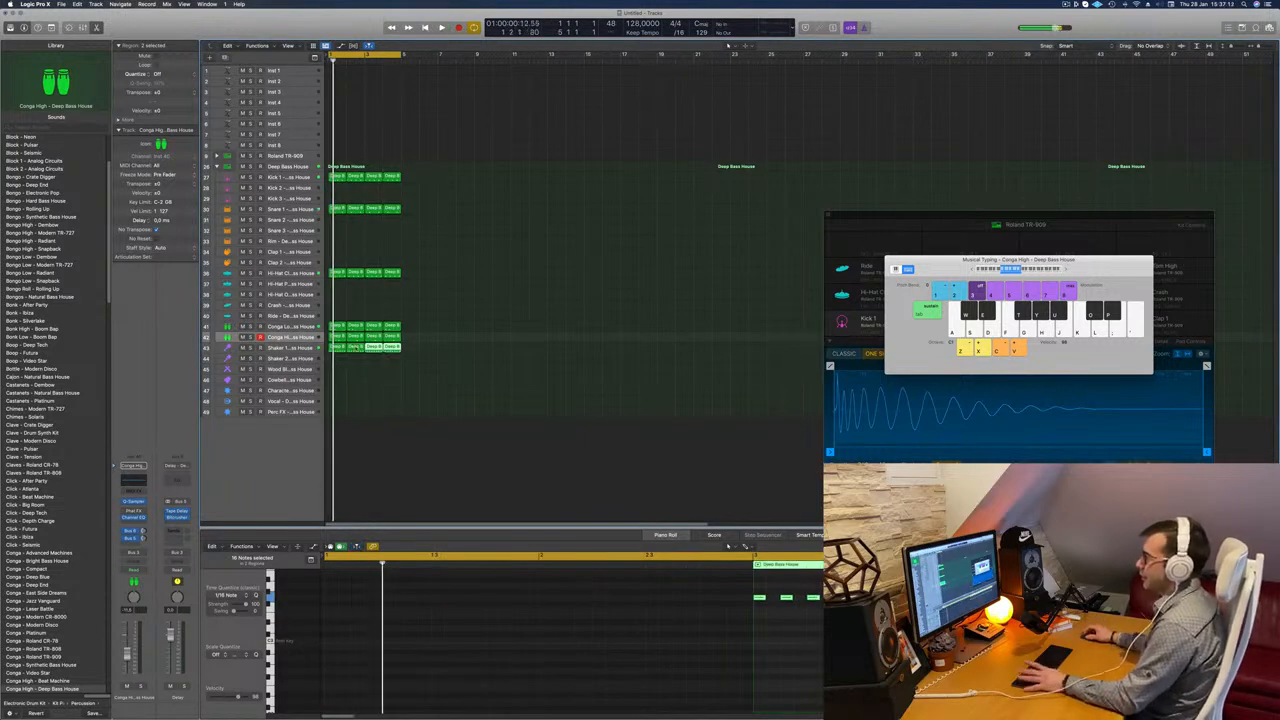
{"action": "key", "text": "space"}
{"action": "left_click", "coordinate": [296, 348]}
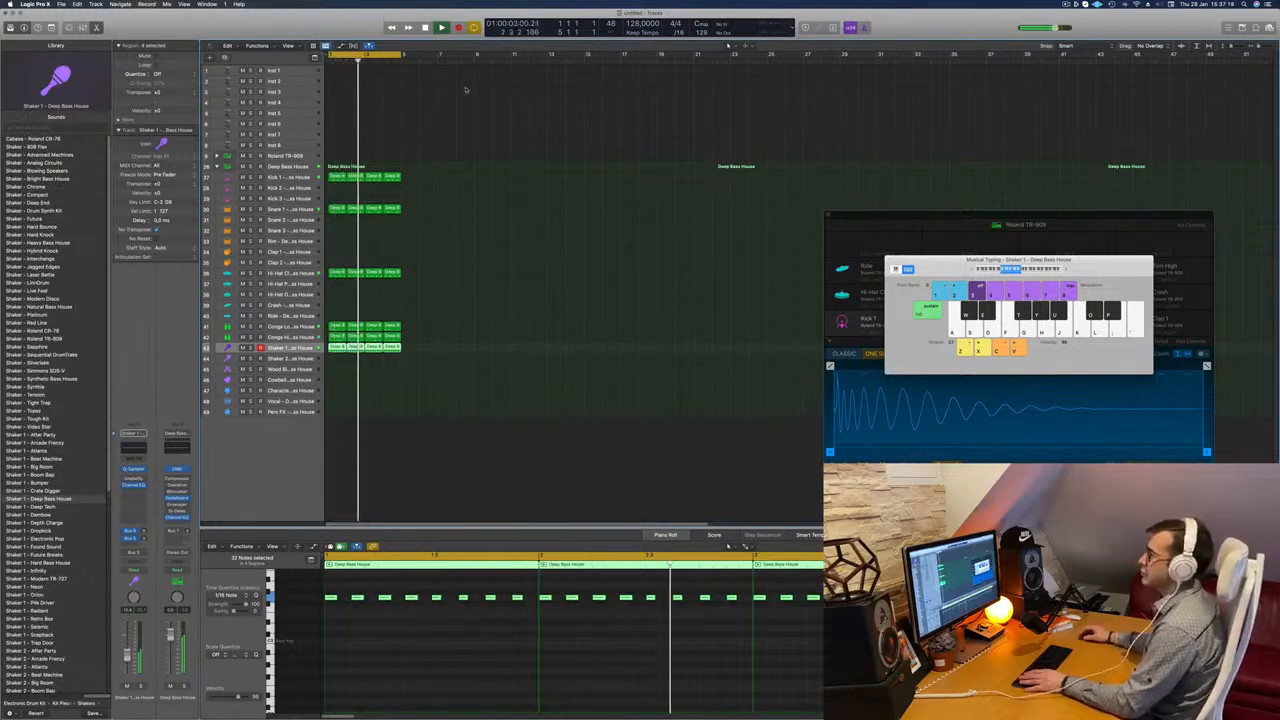
Select the Inst 1 track, repeat all drum regions three times to fill 16 bars, and extend the cycle range over them.
{"action": "left_click", "coordinate": [283, 70]}
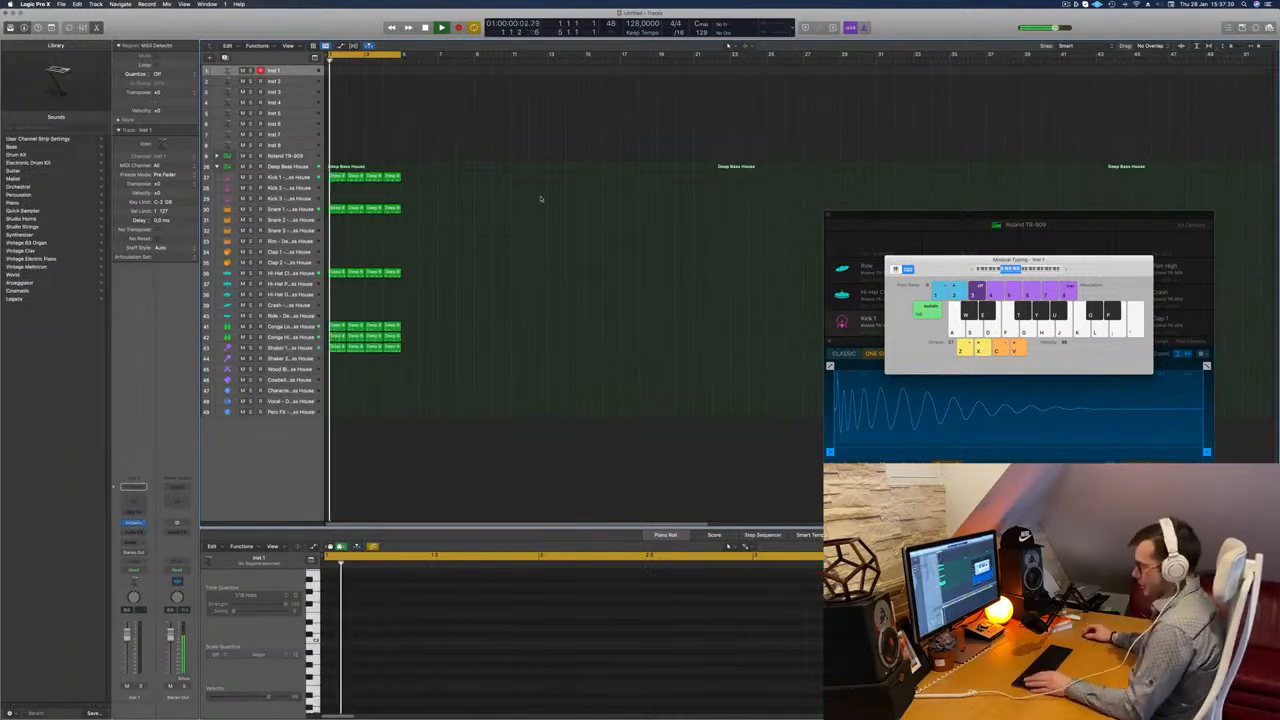
{"action": "key", "text": "super+a"}
{"action": "key", "text": "super+r"}
{"action": "key", "text": "super+r"}
{"action": "key", "text": "super+r"}
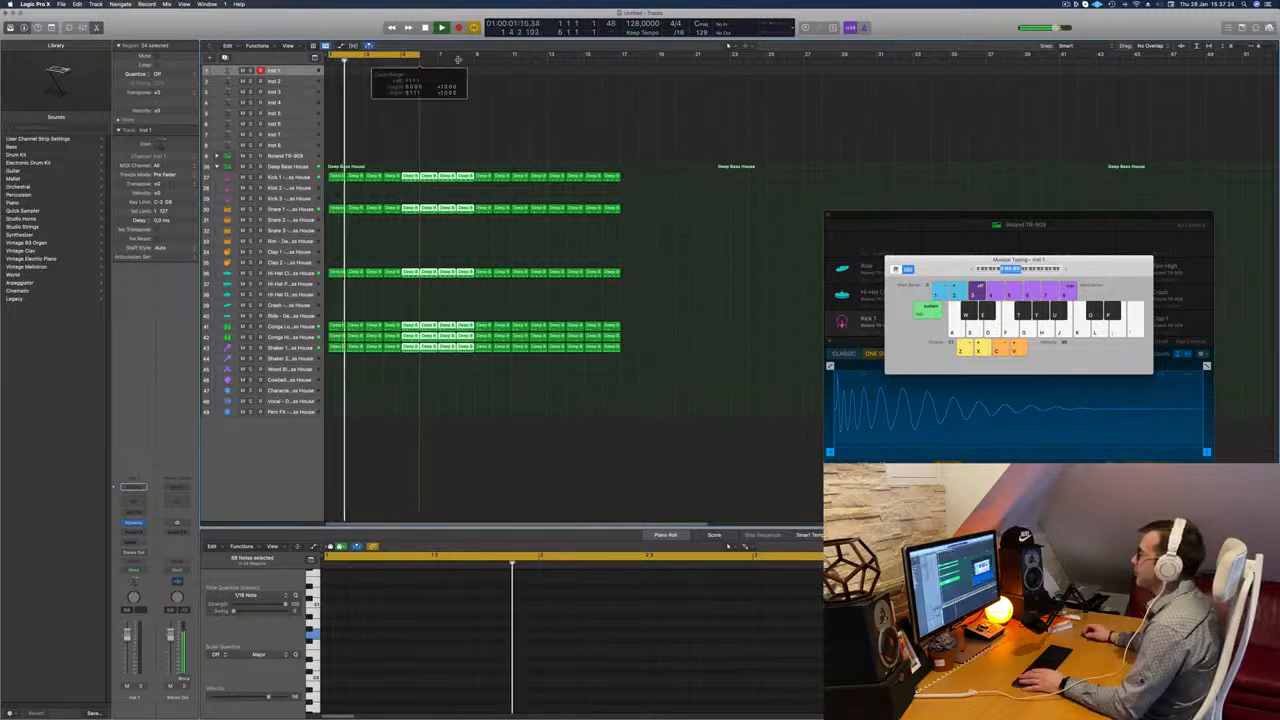
{"action": "key", "text": "super+u"}
{"action": "key", "text": "space"}
{"action": "key", "text": "space"}
{"action": "key", "text": "space"}
{"action": "key", "text": "space"}
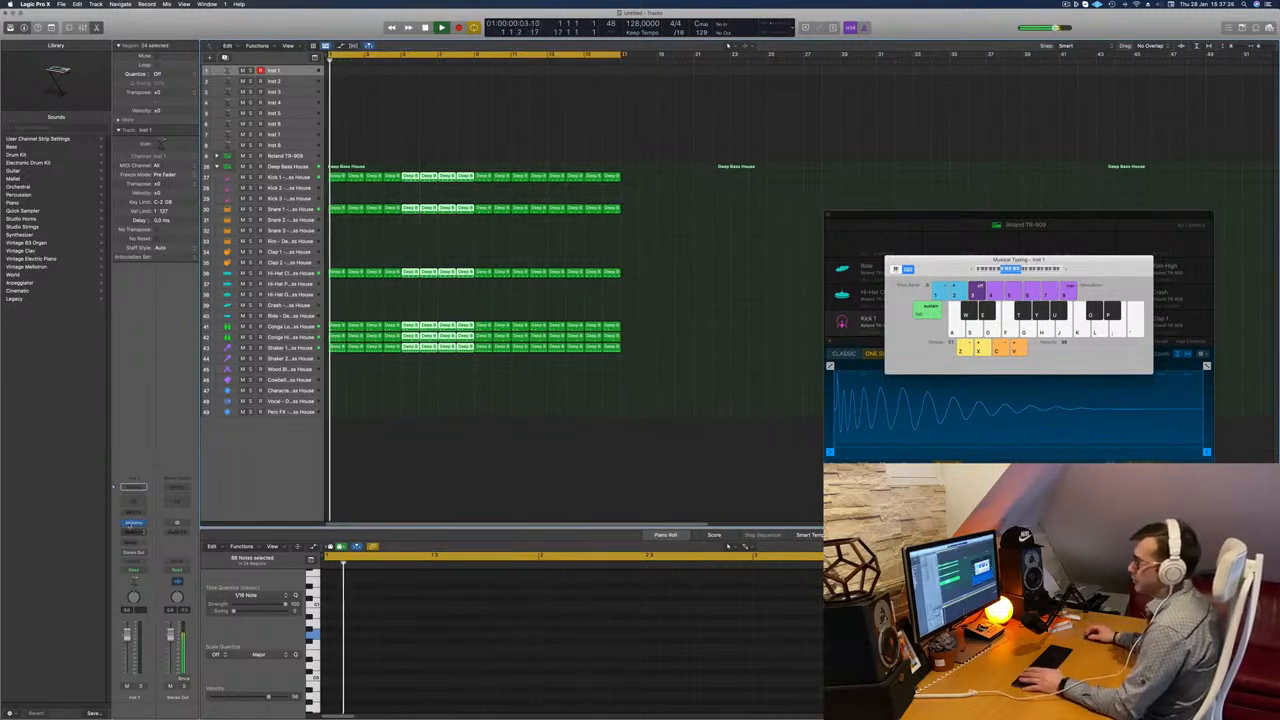
Open Alchemy on Inst 1, filter the presets to Bass, load 1963 Semi-Acoustic Thumb and audition it over the drums.
{"action": "left_click", "coordinate": [133, 522]}
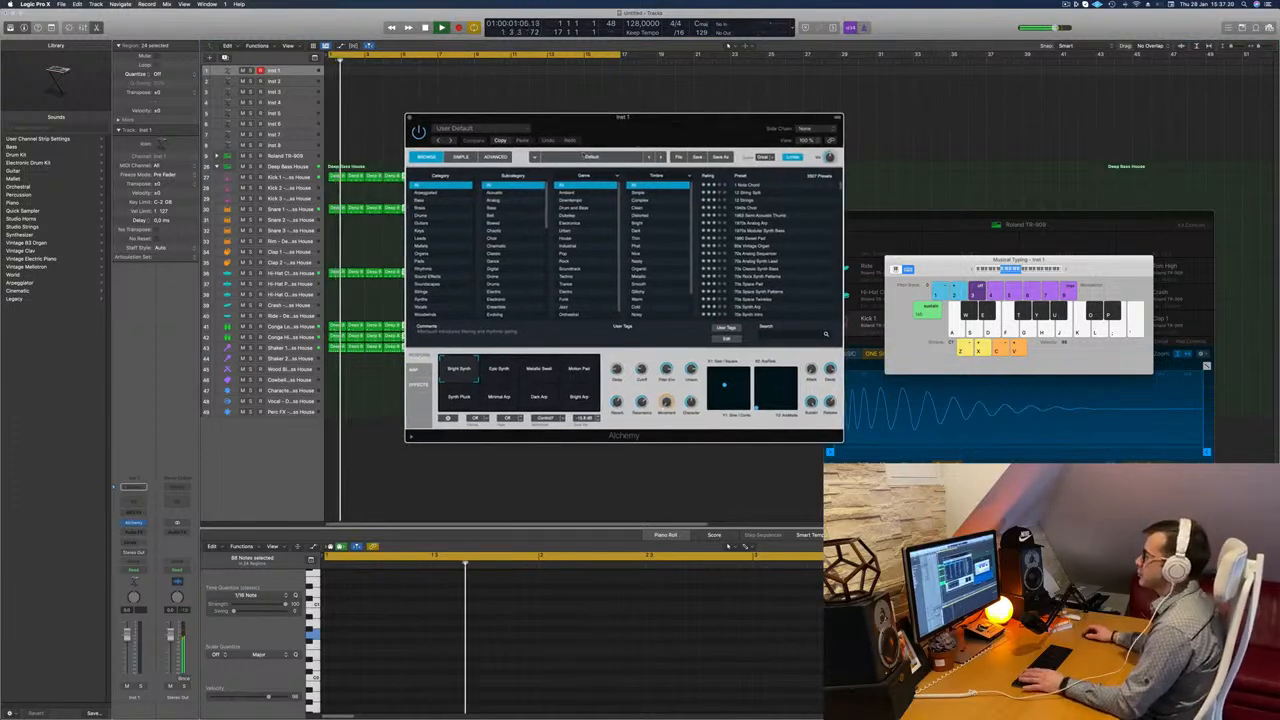
{"action": "left_click", "coordinate": [423, 201]}
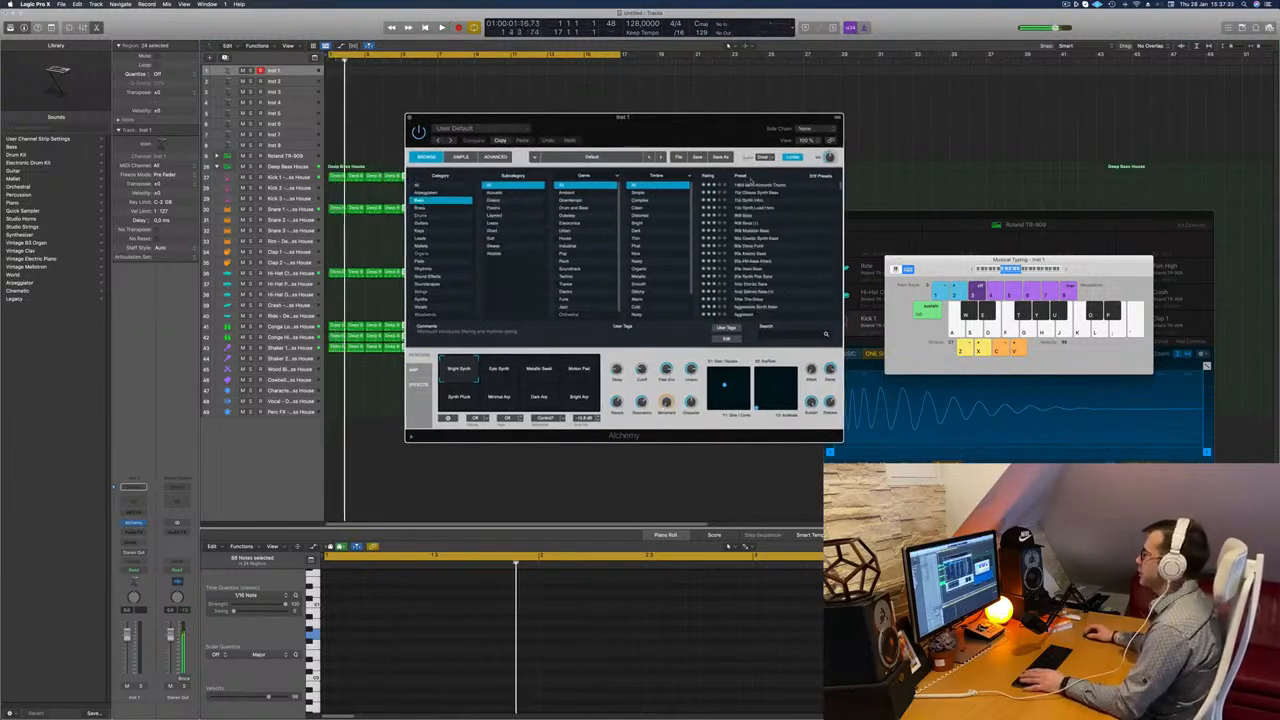
{"action": "left_click", "coordinate": [760, 185]}
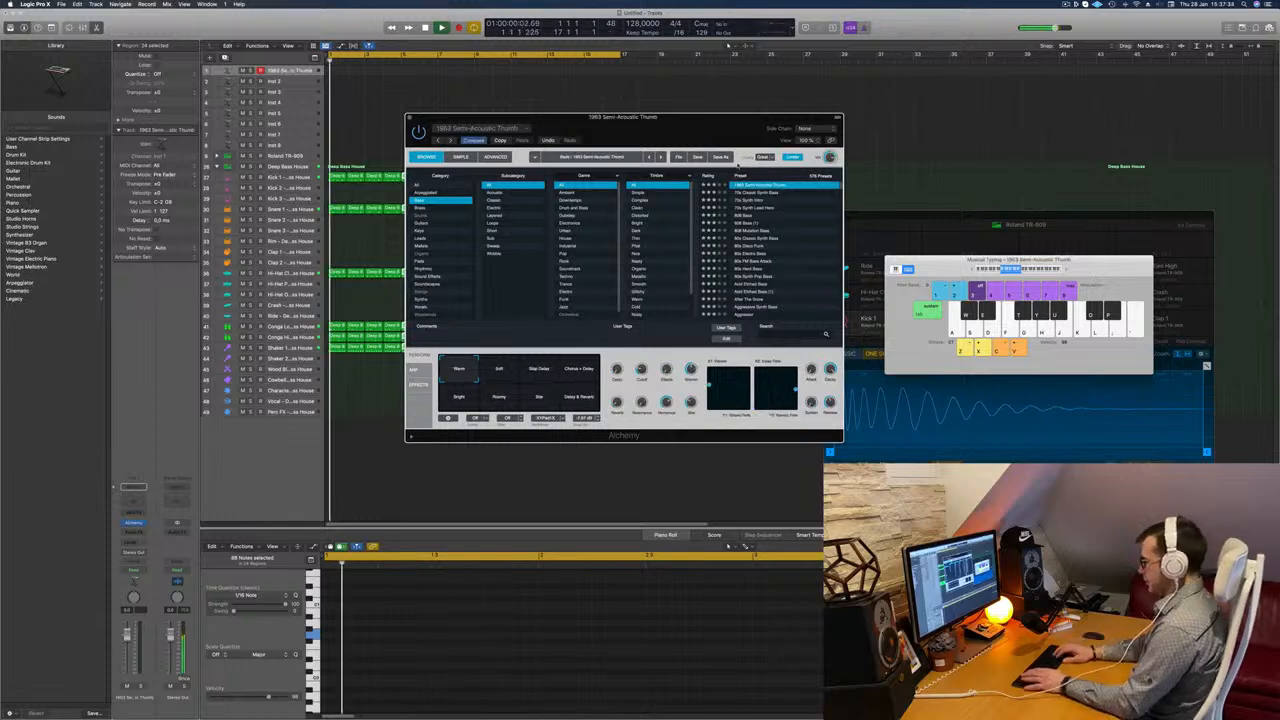
{"action": "key", "text": "f"}
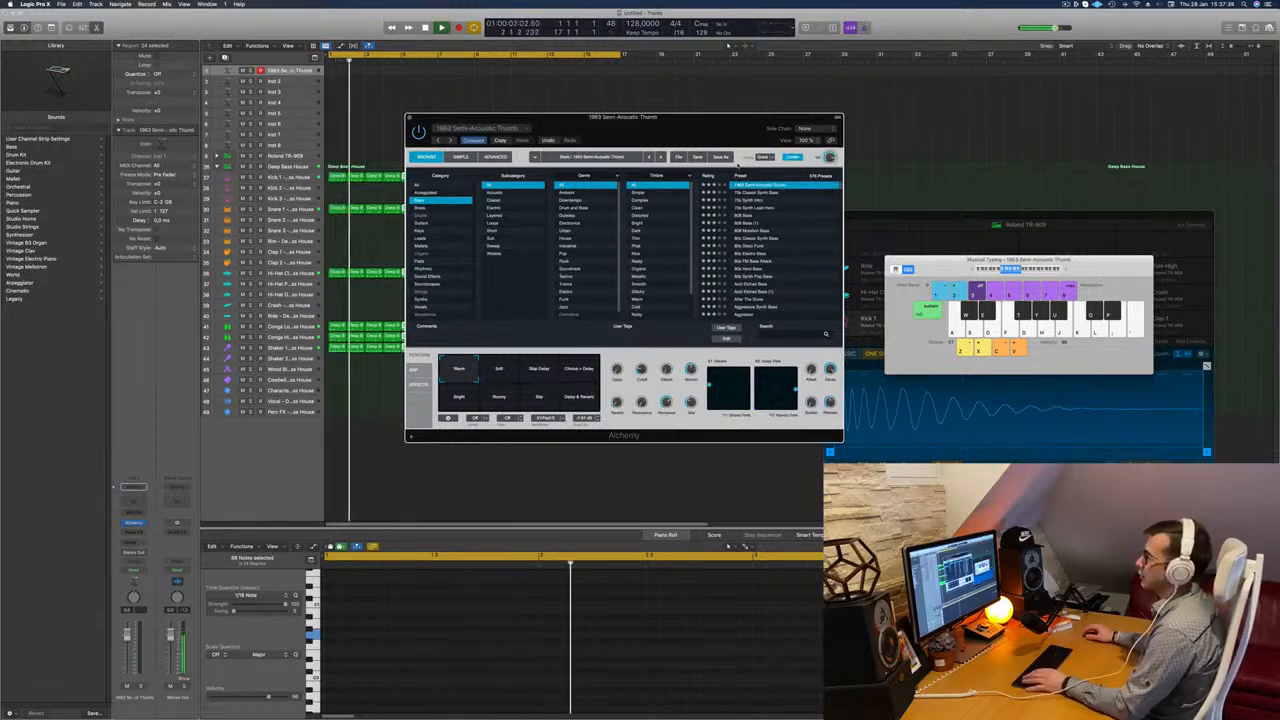
{"action": "left_click", "coordinate": [279, 72]}
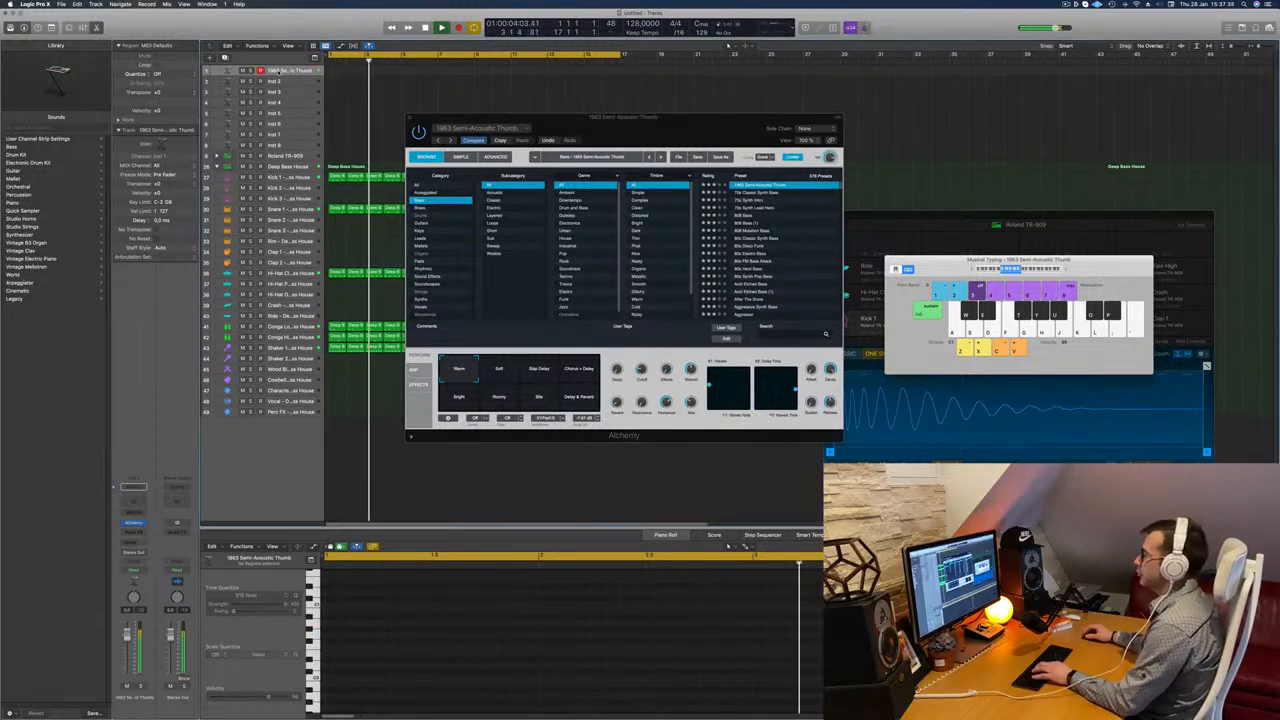
{"action": "key", "text": "h"}
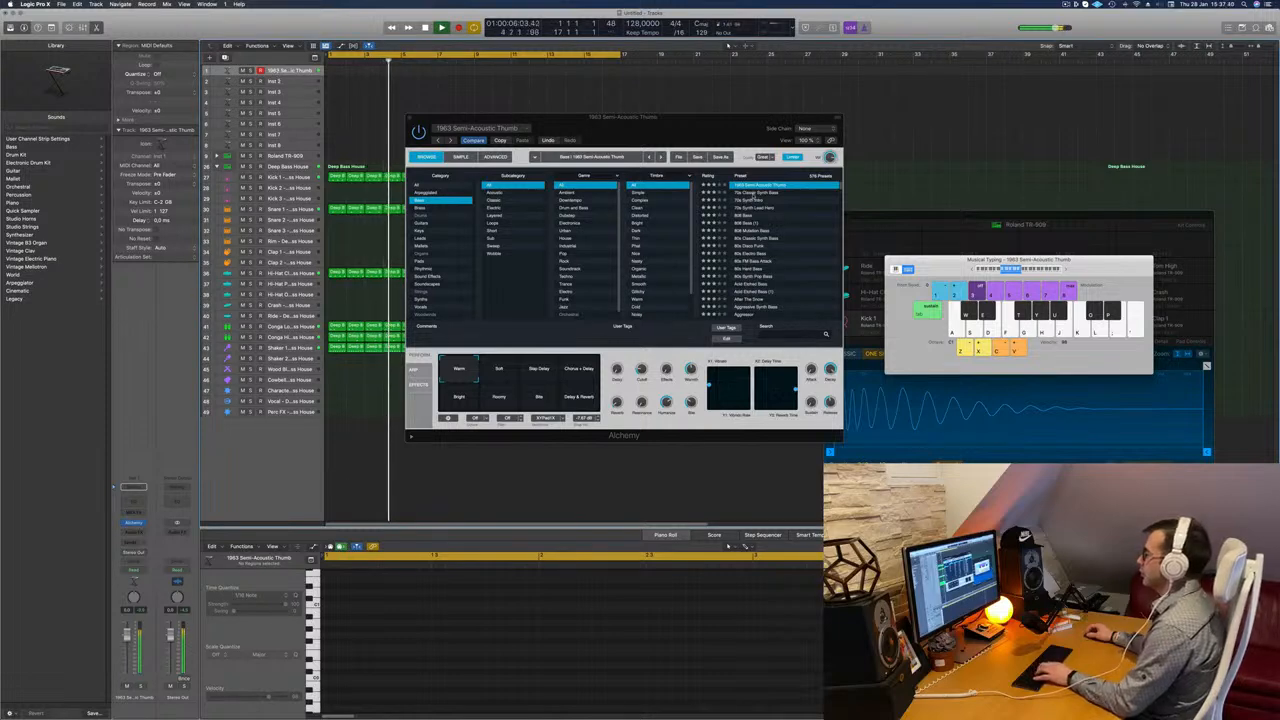
Load the 70s Classic Synth Bass preset in Alchemy and play test notes over the drums.
{"action": "left_click", "coordinate": [752, 193]}
{"action": "key", "text": "f"}
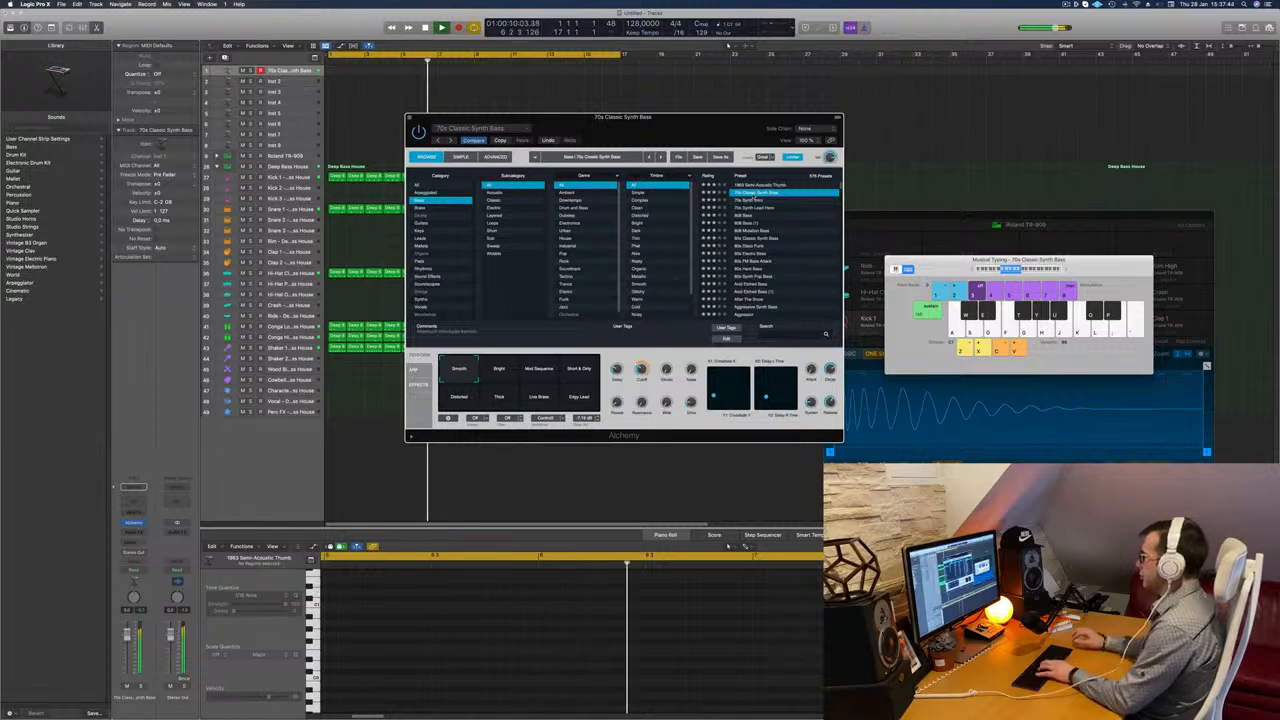
{"action": "key", "text": "k"}
{"action": "key", "text": "k"}
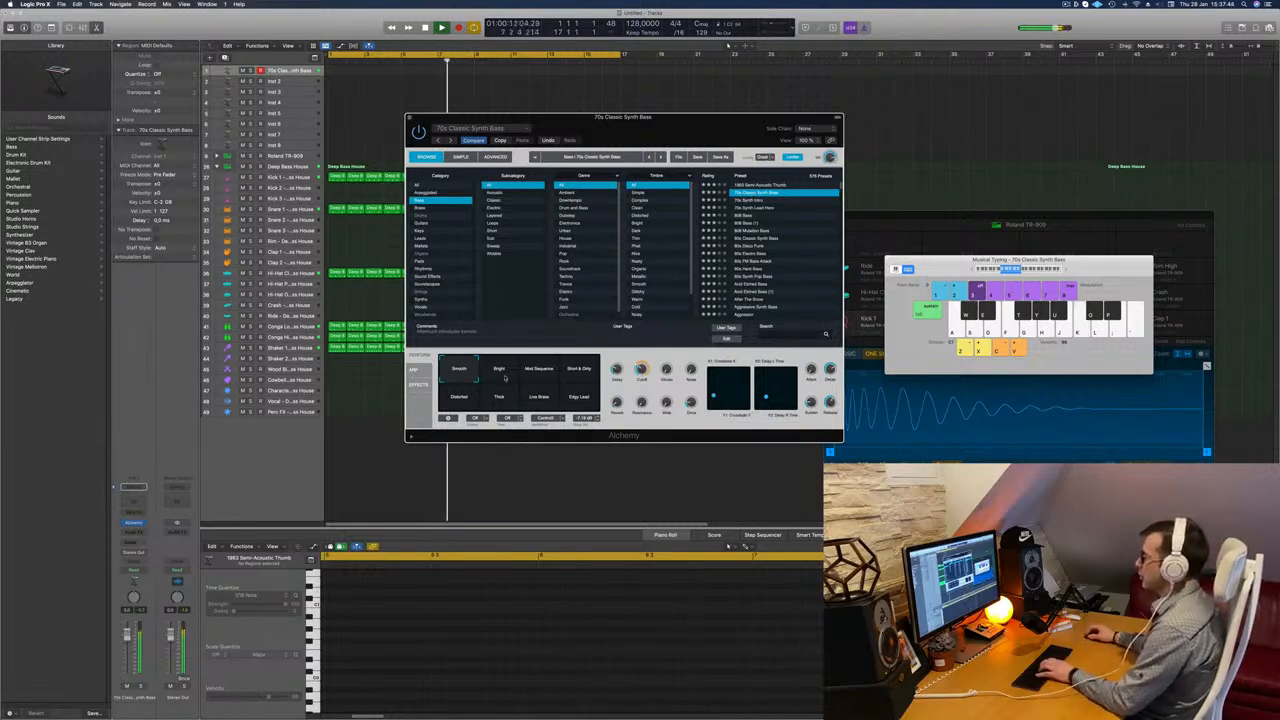
Audition the preset's performance variations, including Bright, Distorted, Thick and Live Brass, and return to Smooth.
{"action": "left_click", "coordinate": [499, 372]}
{"action": "left_click", "coordinate": [547, 375]}
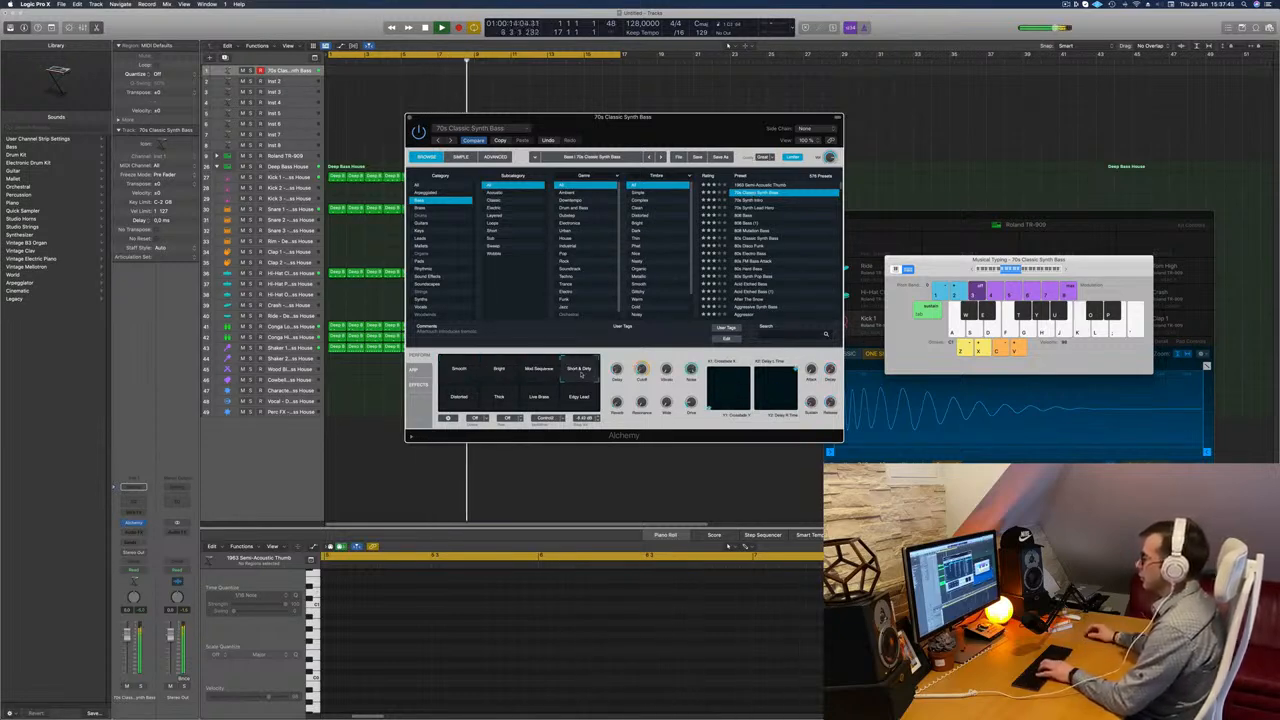
{"action": "key", "text": "k"}
{"action": "left_click", "coordinate": [459, 396]}
{"action": "key", "text": "k"}
{"action": "left_click", "coordinate": [497, 402]}
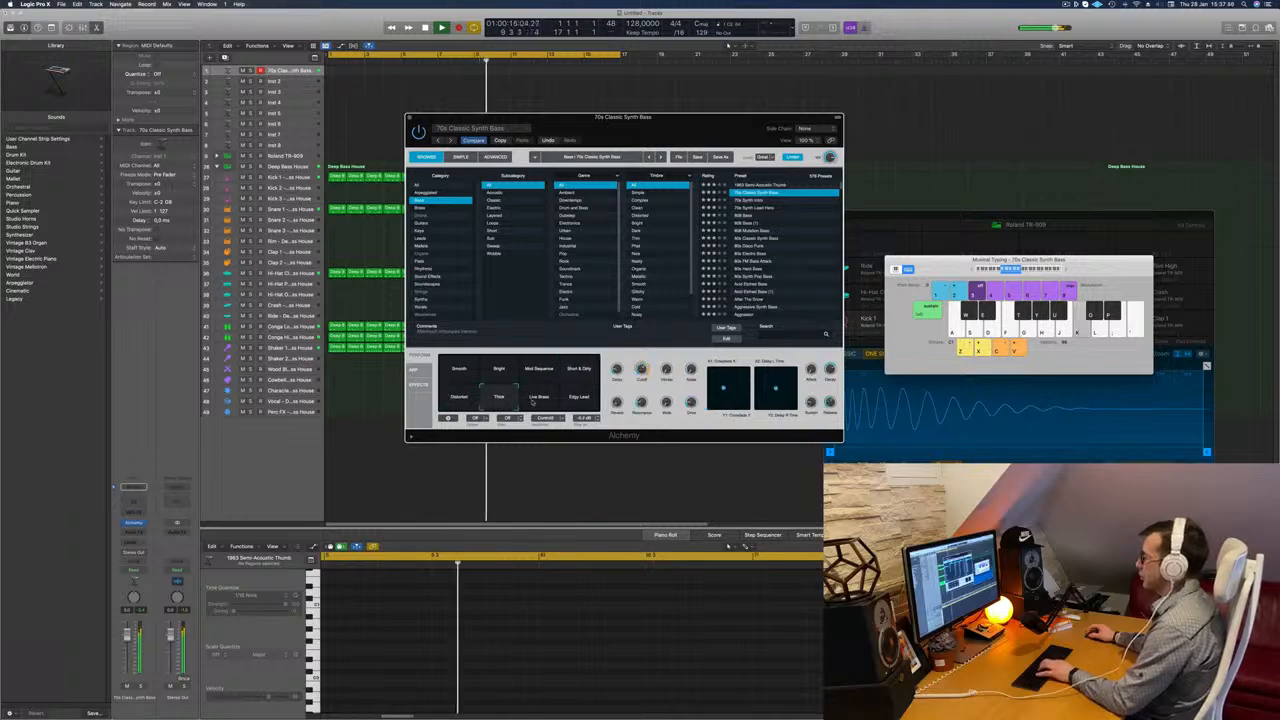
{"action": "left_click", "coordinate": [538, 398]}
{"action": "key", "text": "k"}
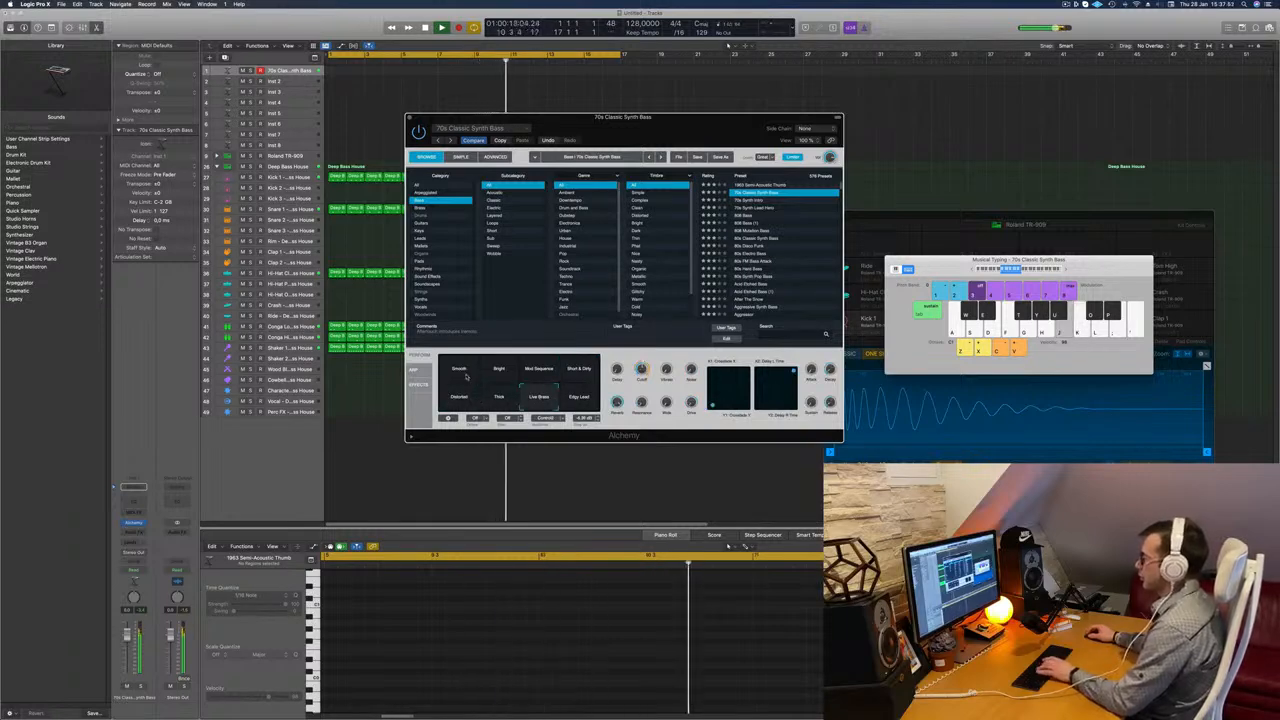
{"action": "left_click", "coordinate": [459, 370]}
Audition further Alchemy bass presets down the list, from 70s Synth Lead Hero through 80s FM Bass Attack.
{"action": "left_click", "coordinate": [758, 201]}
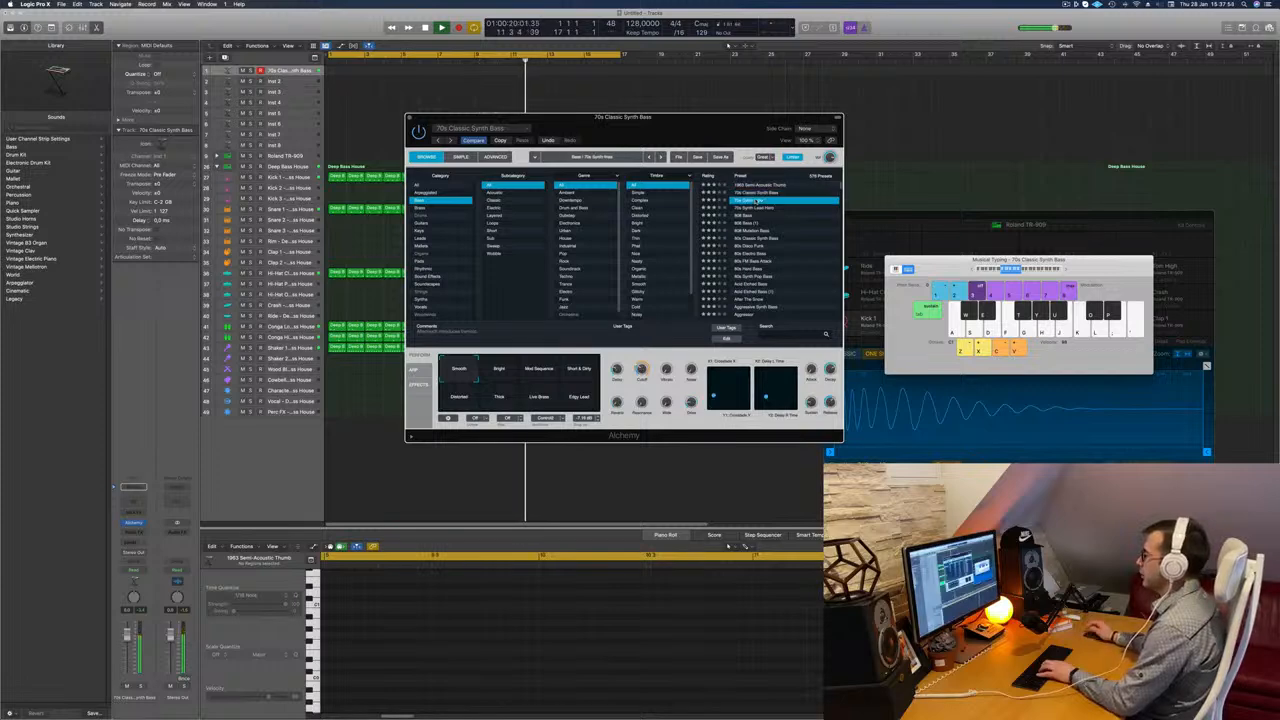
{"action": "left_click", "coordinate": [758, 207]}
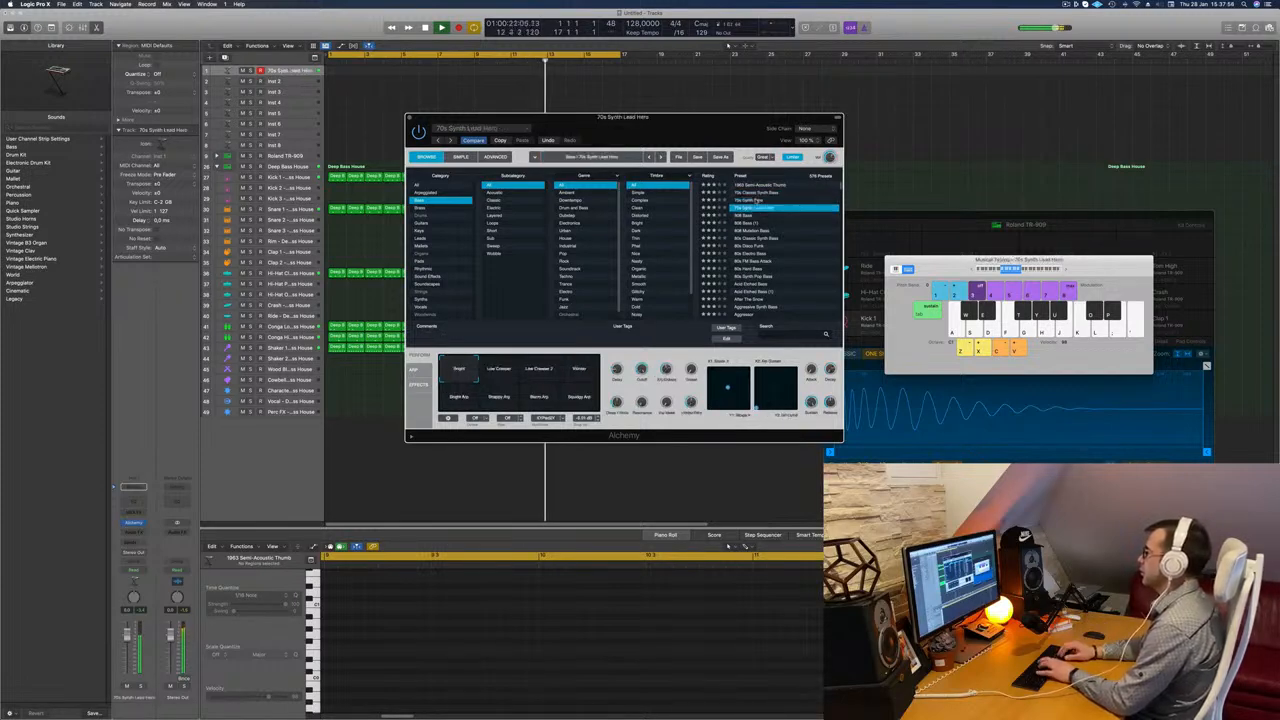
{"action": "key", "text": "Down"}
{"action": "key", "text": "Down"}
{"action": "key", "text": "Down"}
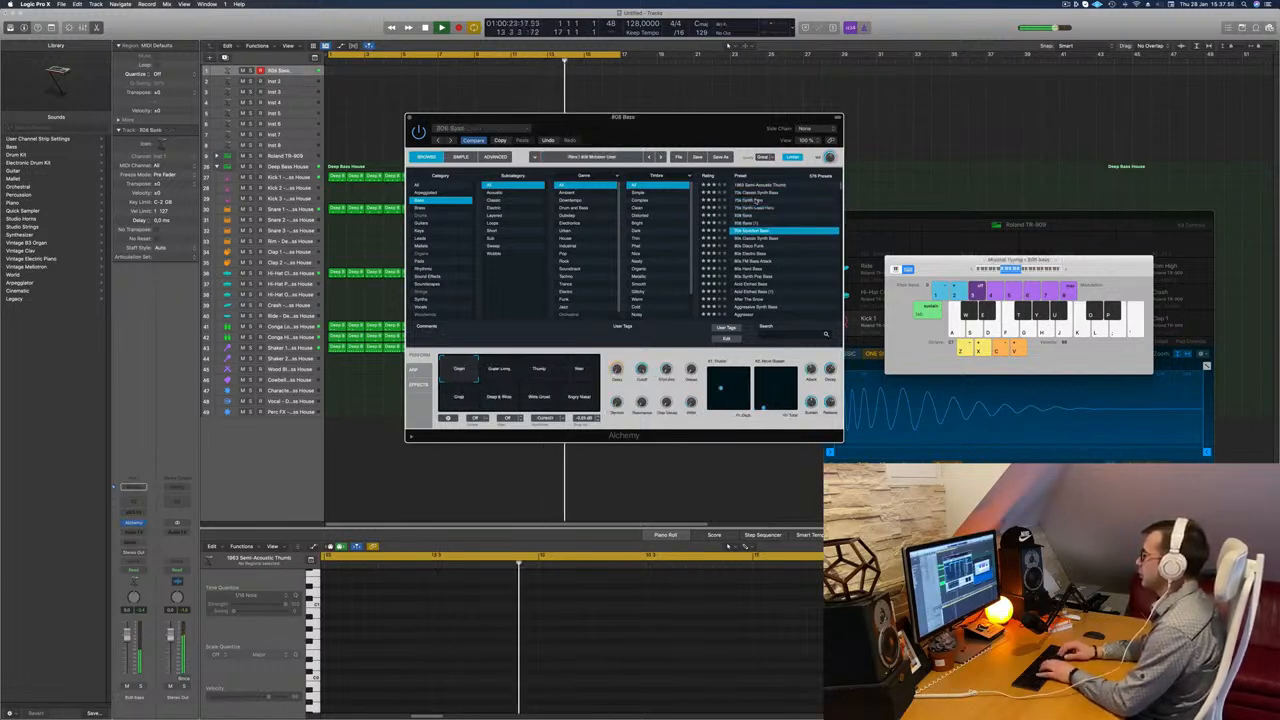
{"action": "key", "text": "Down"}
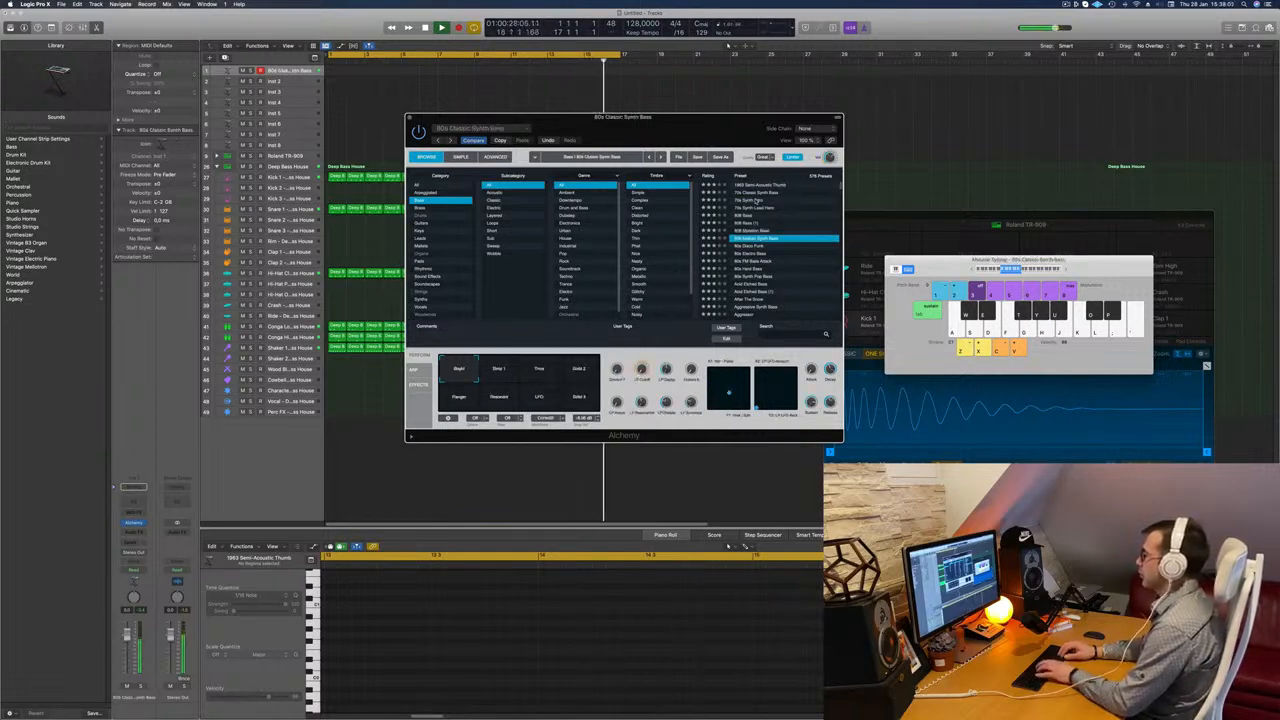
{"action": "key", "text": "Down"}
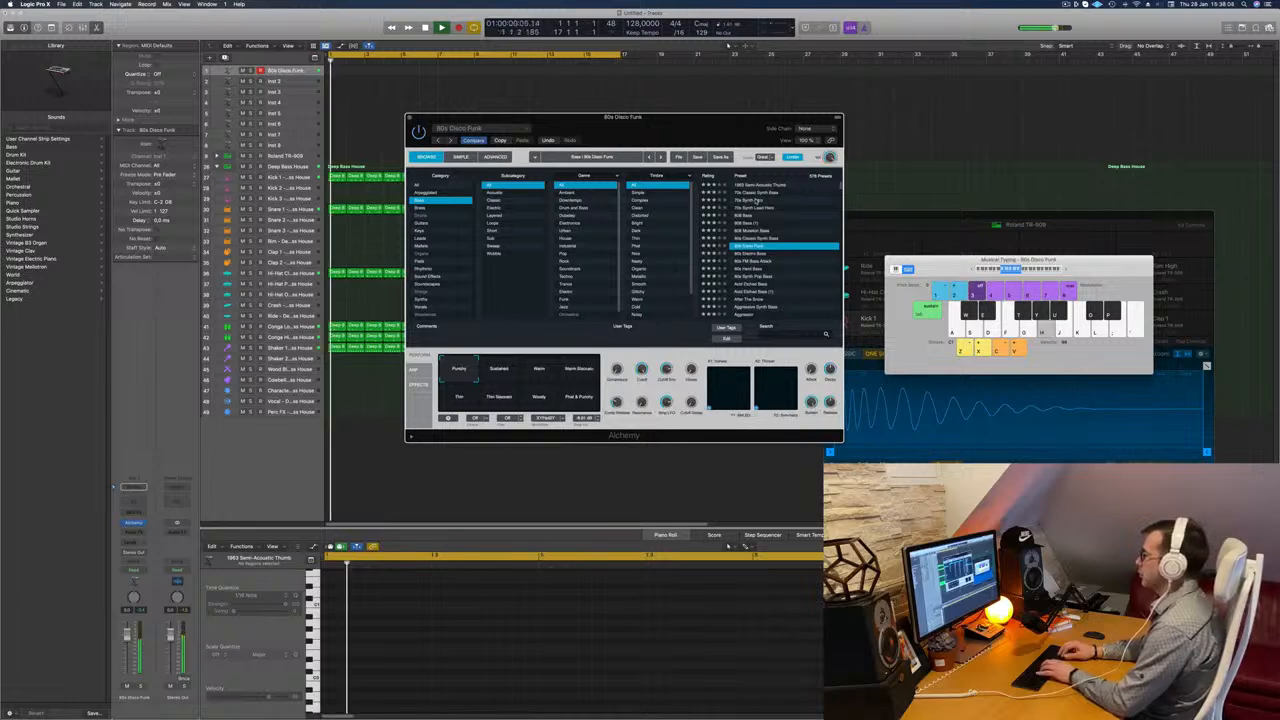
{"action": "key", "text": "Down"}
{"action": "key", "text": "Down"}
{"action": "key", "text": "Down"}
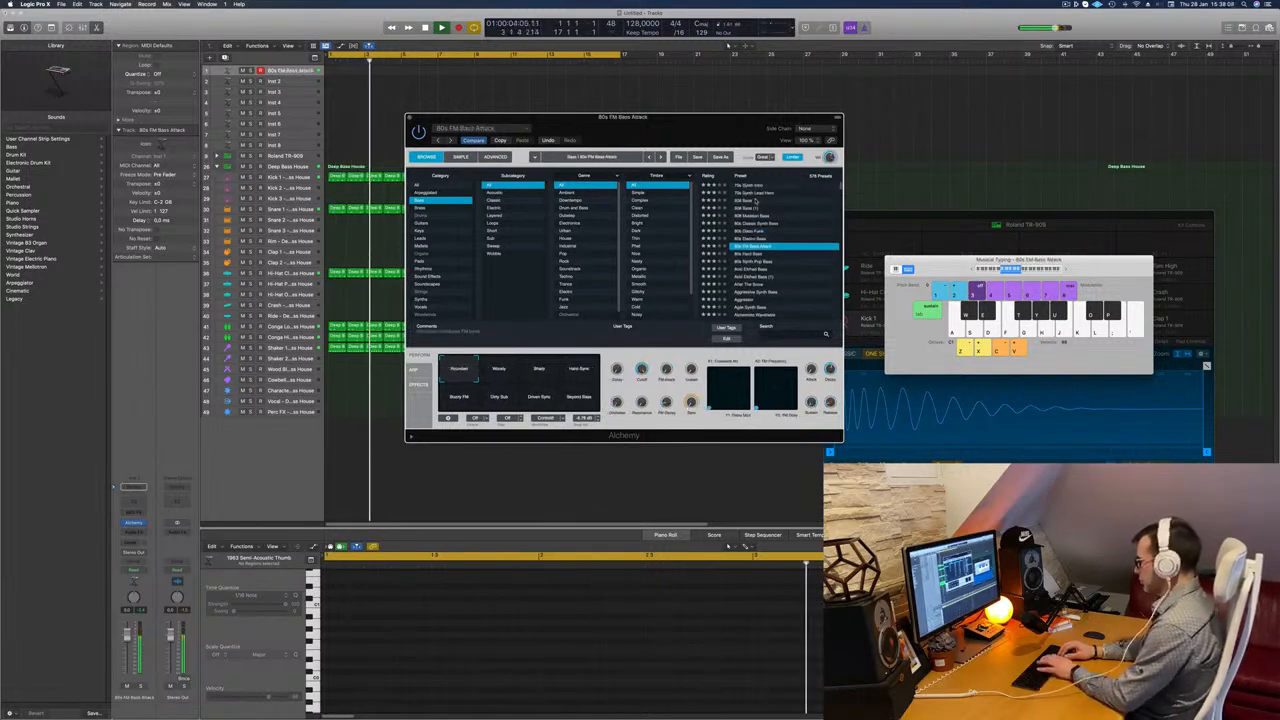
Reload the 70s Classic Synth Bass preset and play bass notes with it over the drum loop.
{"action": "key", "text": "Up"}
{"action": "key", "text": "Up"}
{"action": "key", "text": "Up"}
{"action": "key", "text": "Up"}
{"action": "key", "text": "Up"}
{"action": "key", "text": "Up"}
{"action": "key", "text": "Up"}
{"action": "key", "text": "Up"}
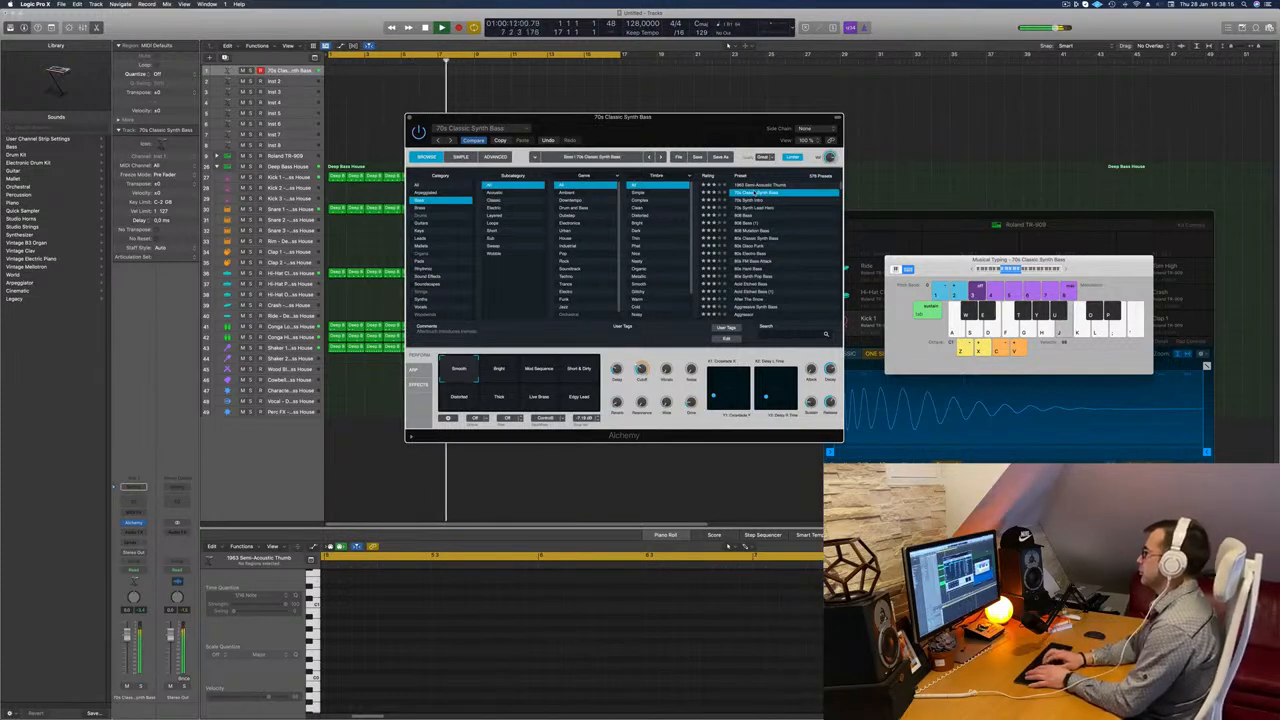
{"action": "key", "text": "l"}
{"action": "key", "text": "k"}
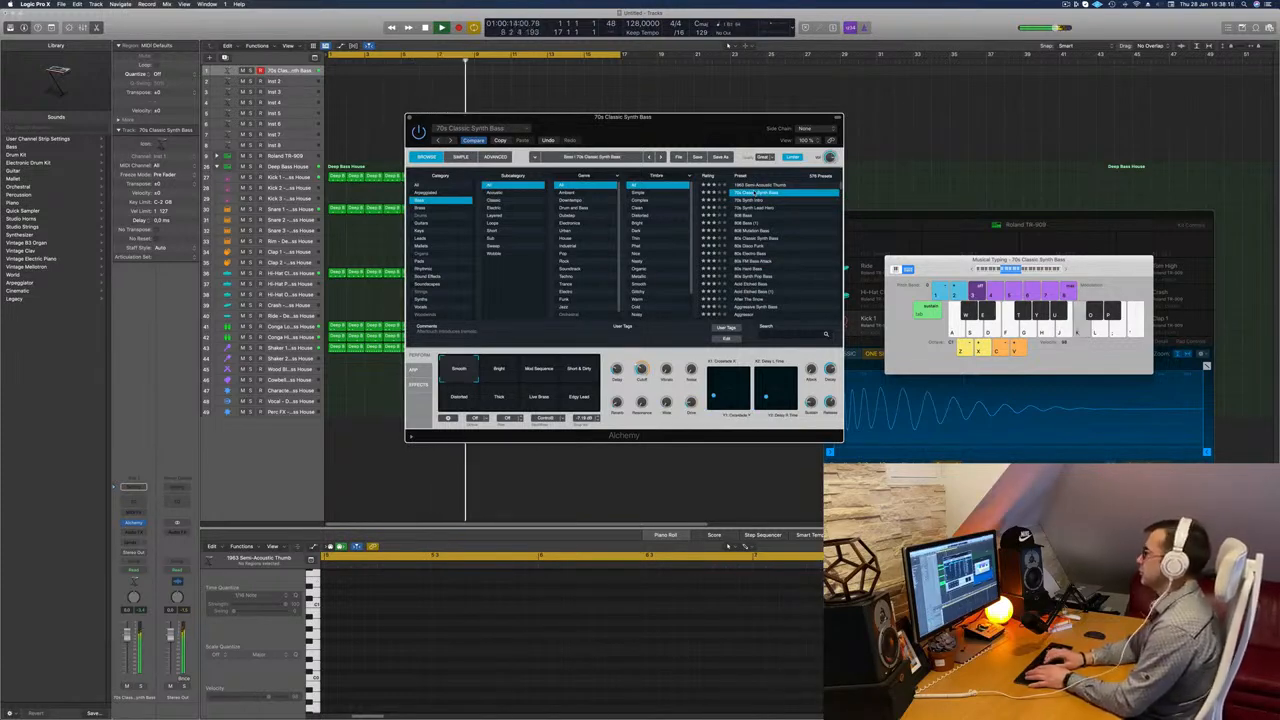
{"action": "key", "text": "k"}
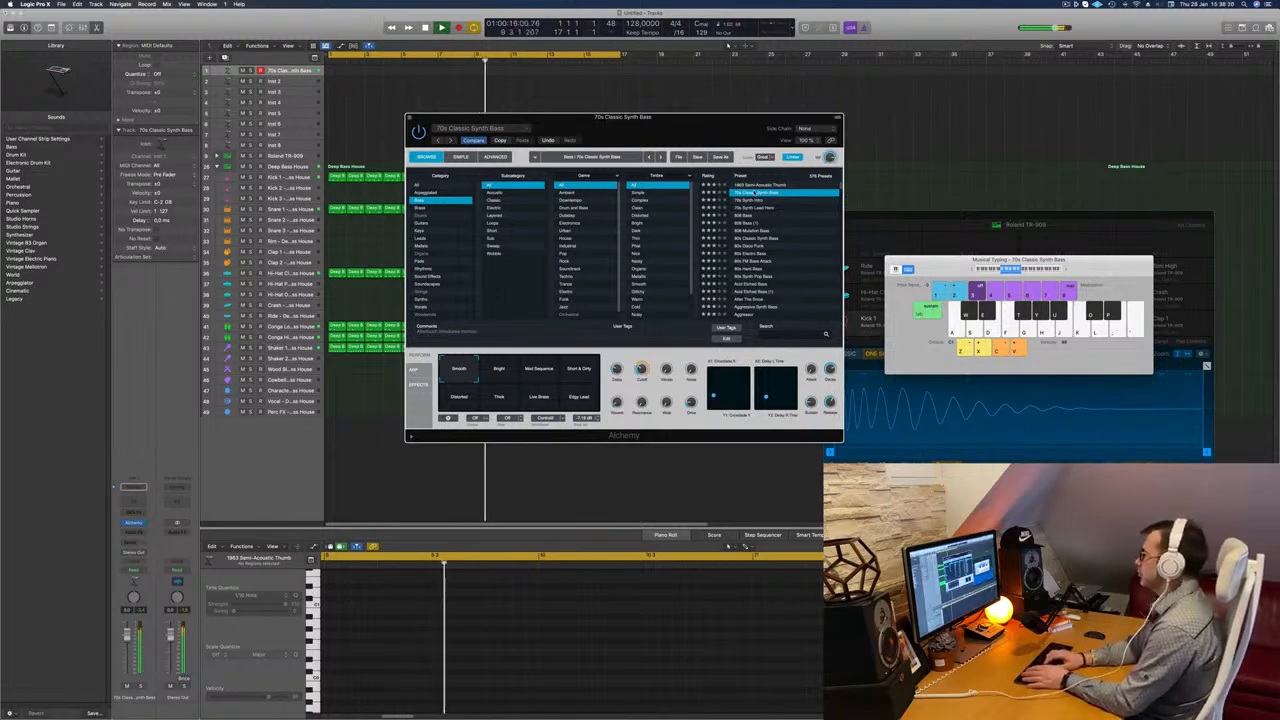
{"action": "key", "text": "k"}
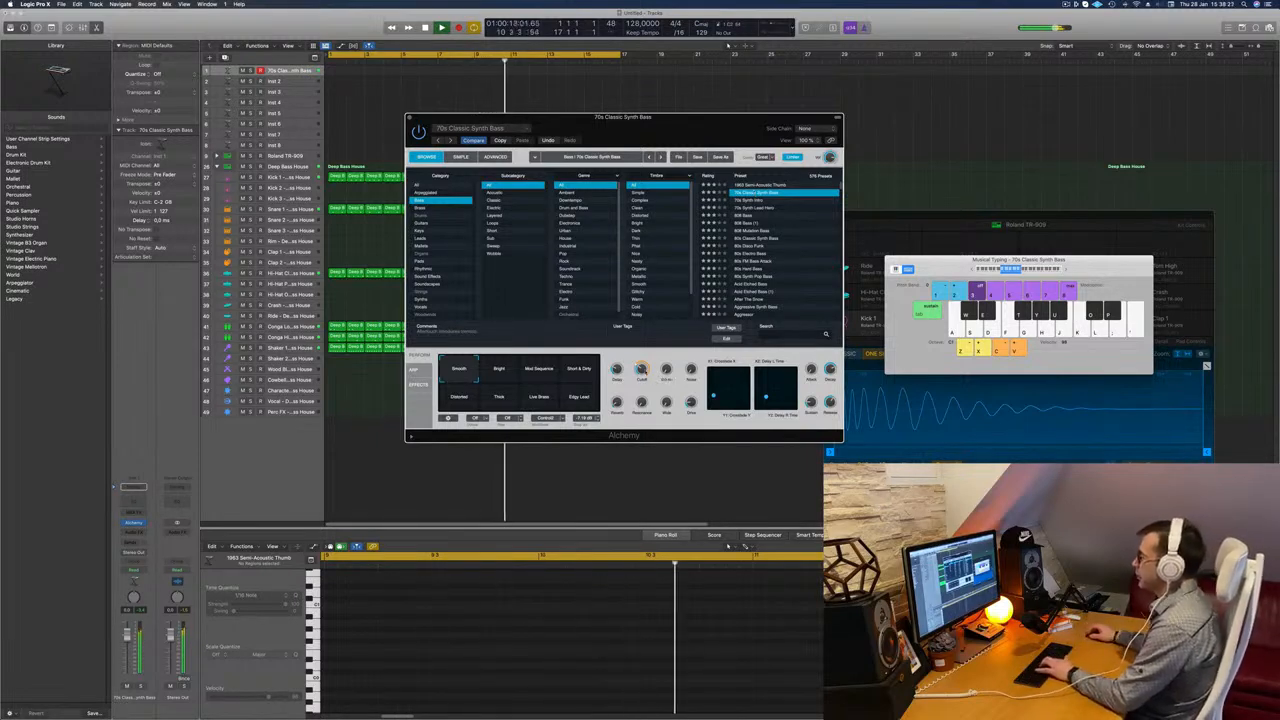
Rehearse a bass pattern on one repeated note over the looping drums with the Smooth variation of 70s Classic Synth Bass.
{"action": "key", "text": "k"}
{"action": "key", "text": "k"}
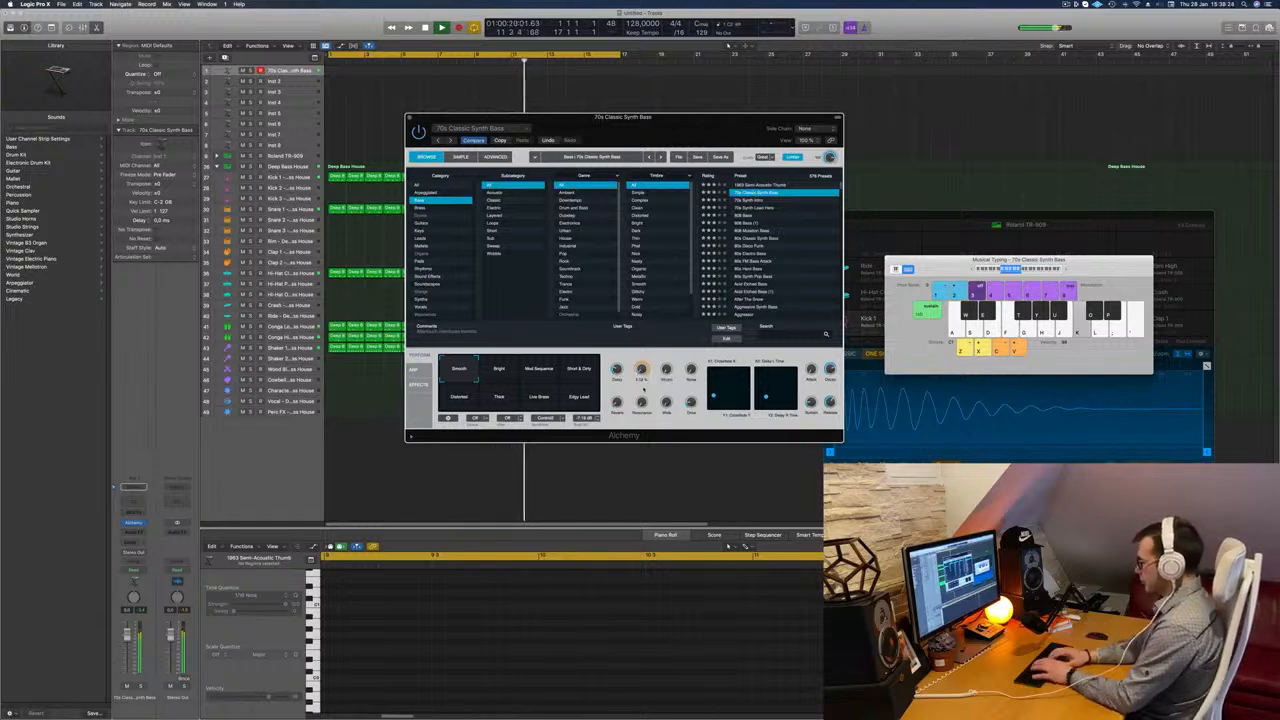
{"action": "key", "text": "j"}
{"action": "key", "text": "k"}
{"action": "key", "text": "k"}
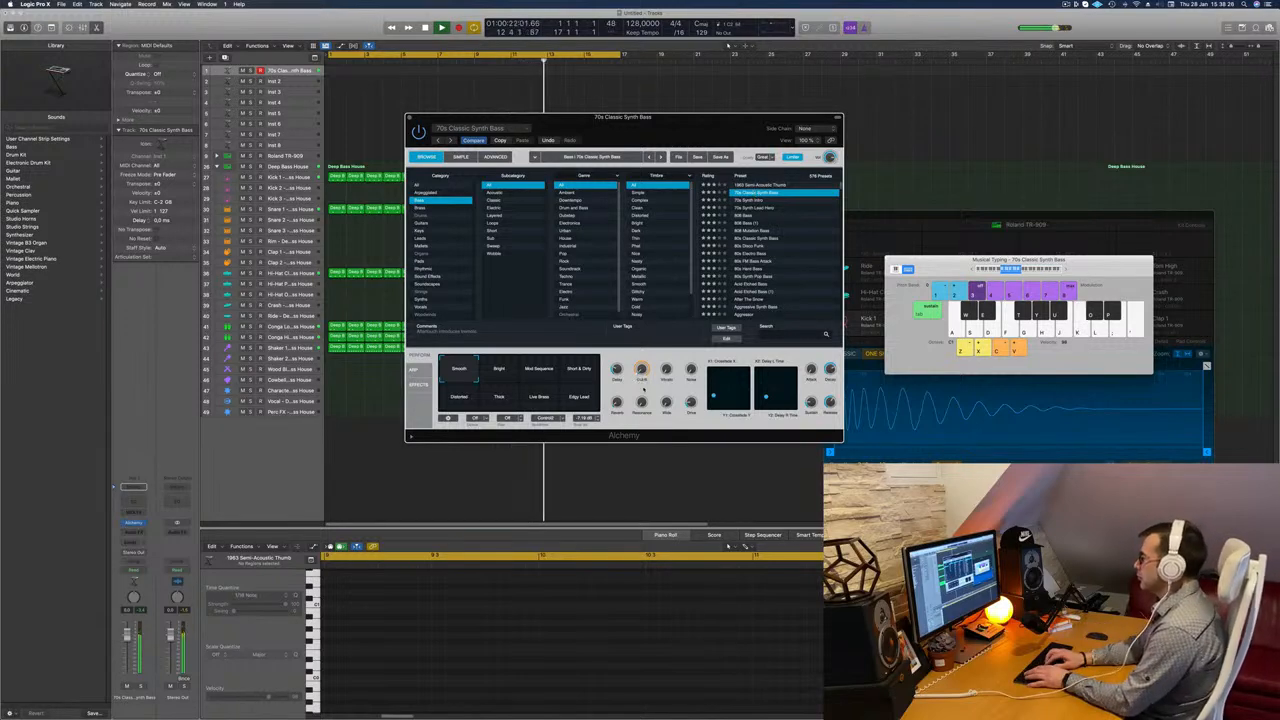
{"action": "key", "text": "k"}
{"action": "key", "text": "k"}
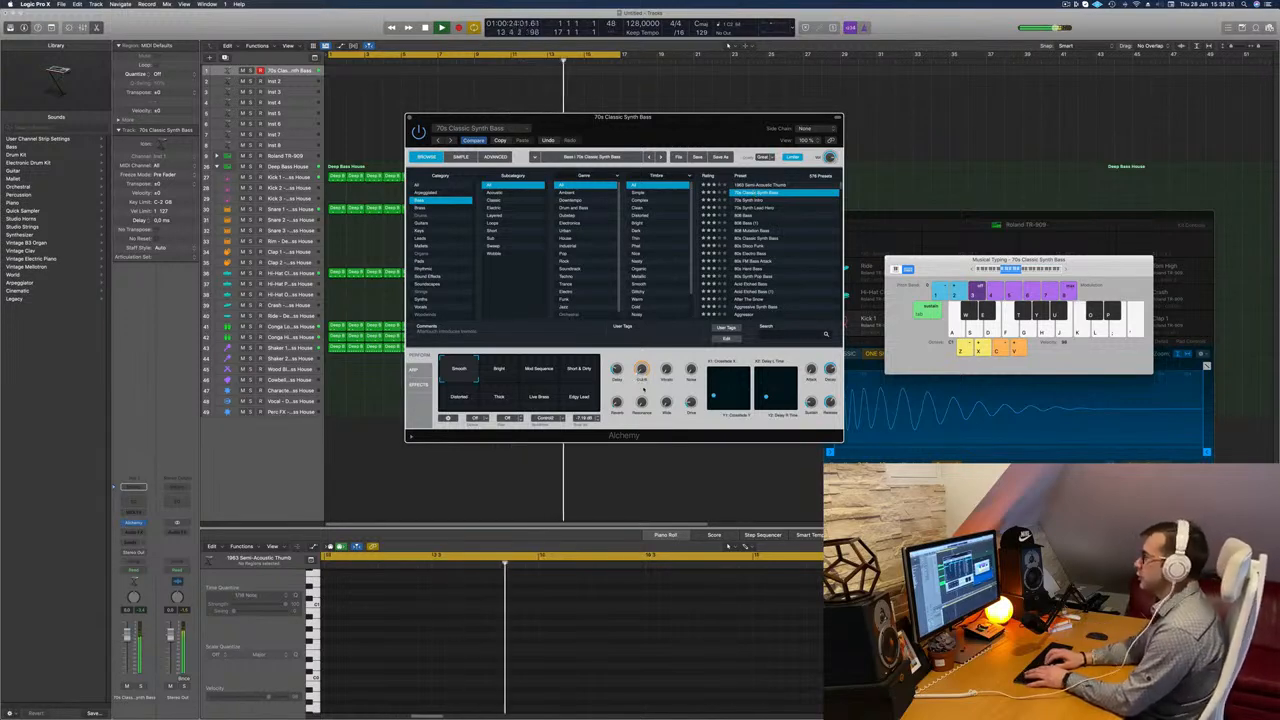
{"action": "key", "text": "k"}
{"action": "key", "text": "k"}
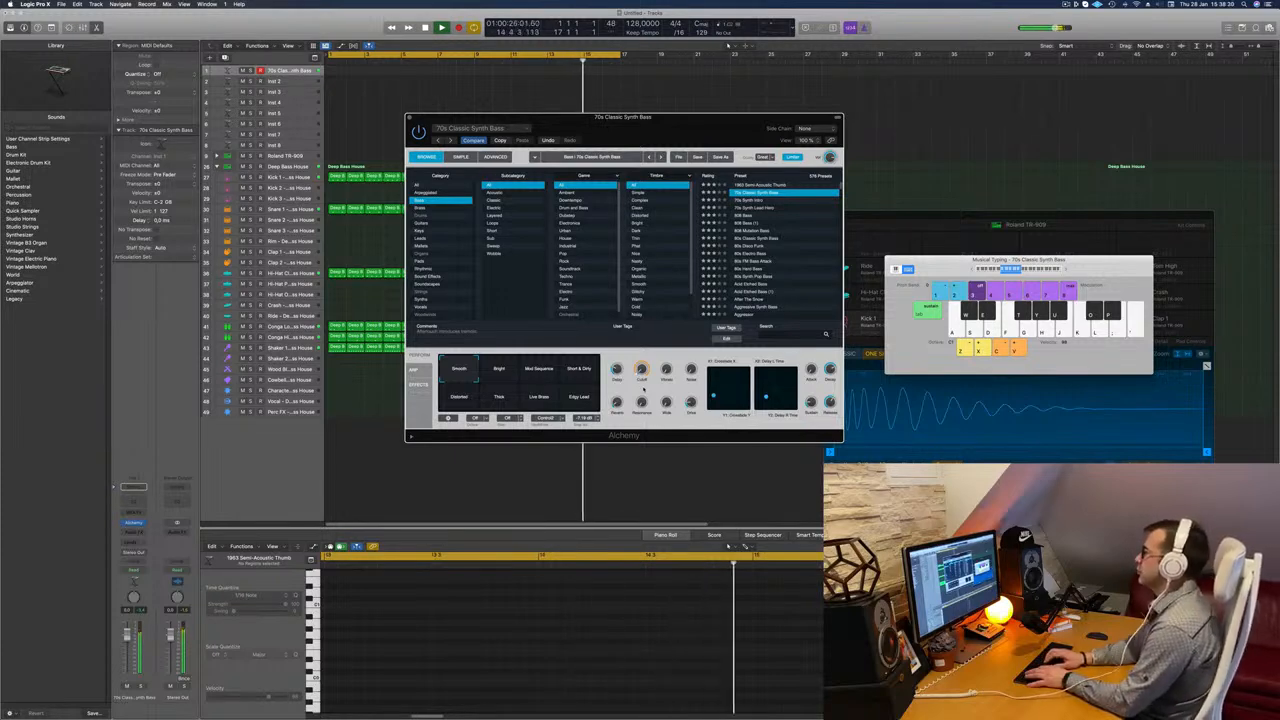
{"action": "key", "text": "k"}
{"action": "key", "text": "k"}
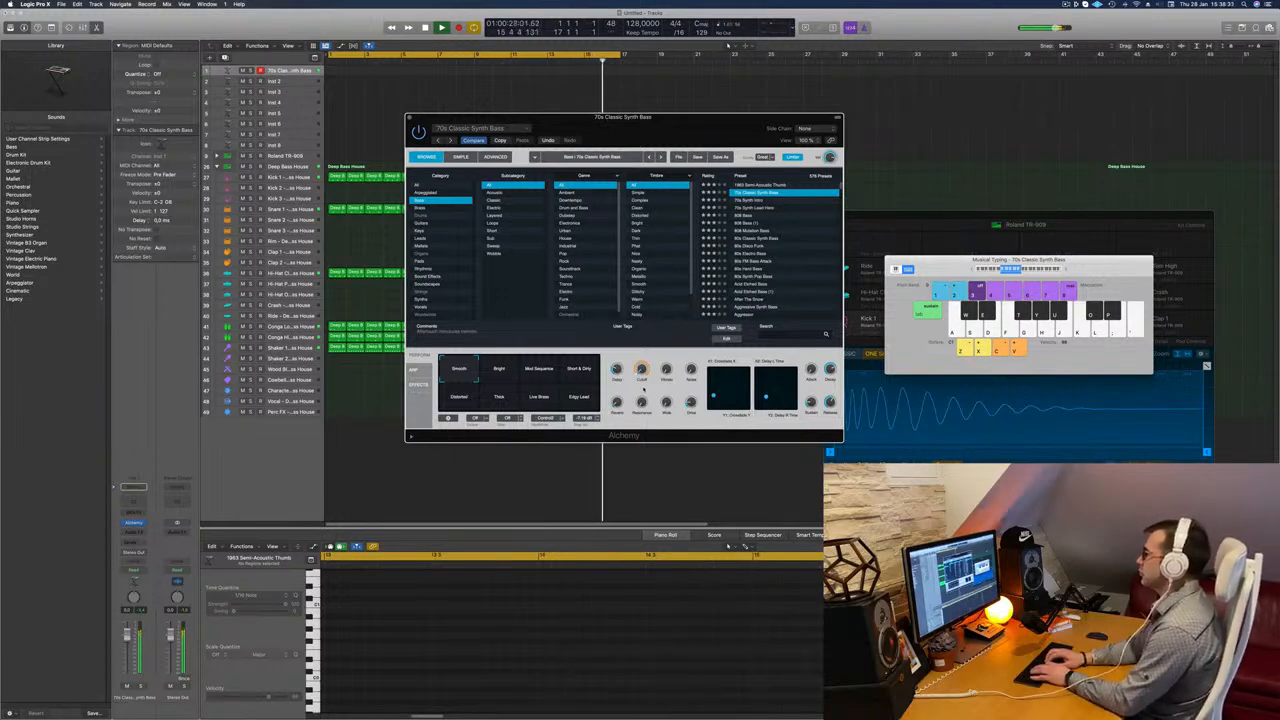
{"action": "key", "text": "k"}
{"action": "key", "text": "k"}
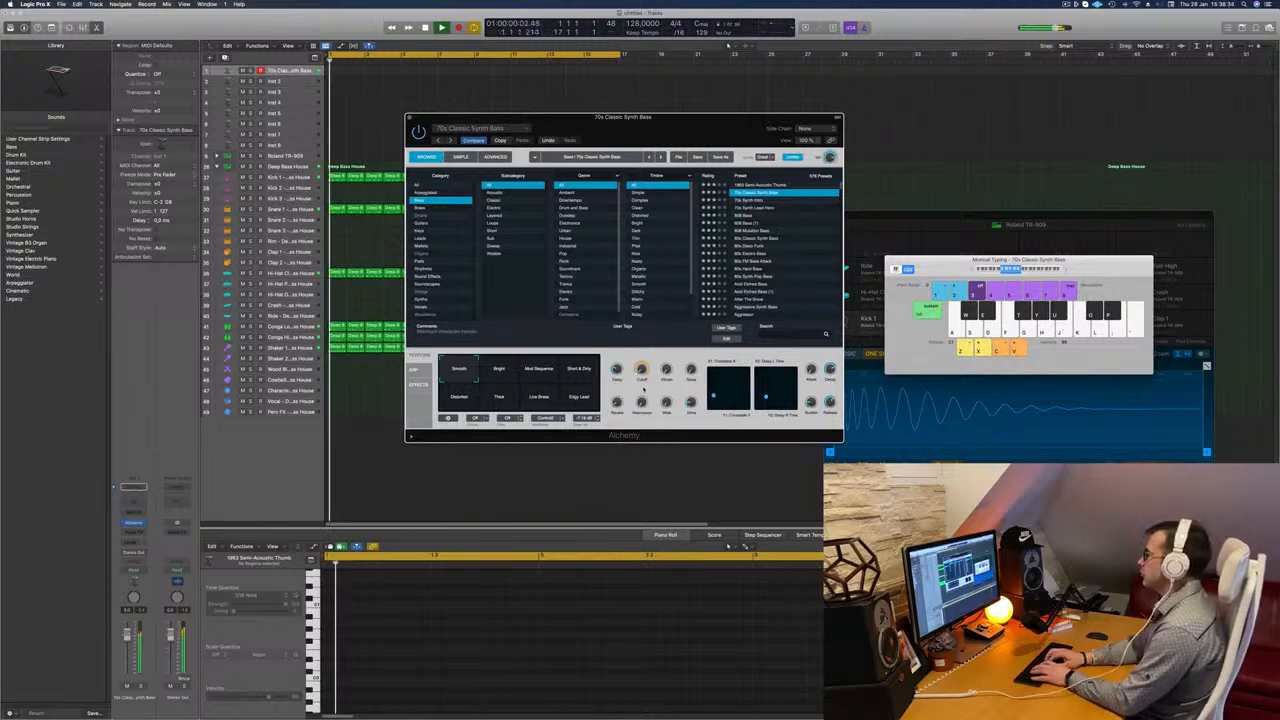
{"action": "key", "text": "k"}
{"action": "key", "text": "k"}
{"action": "key", "text": "k"}
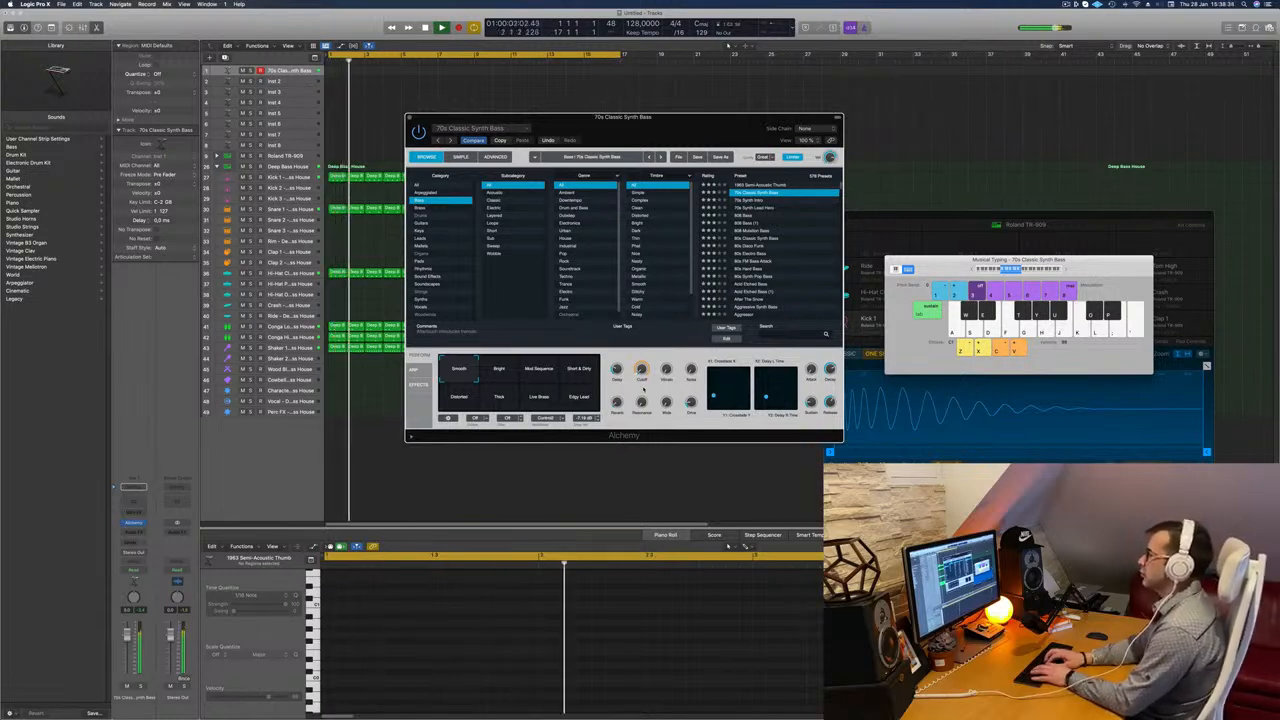
{"action": "key", "text": "k"}
{"action": "key", "text": "k"}
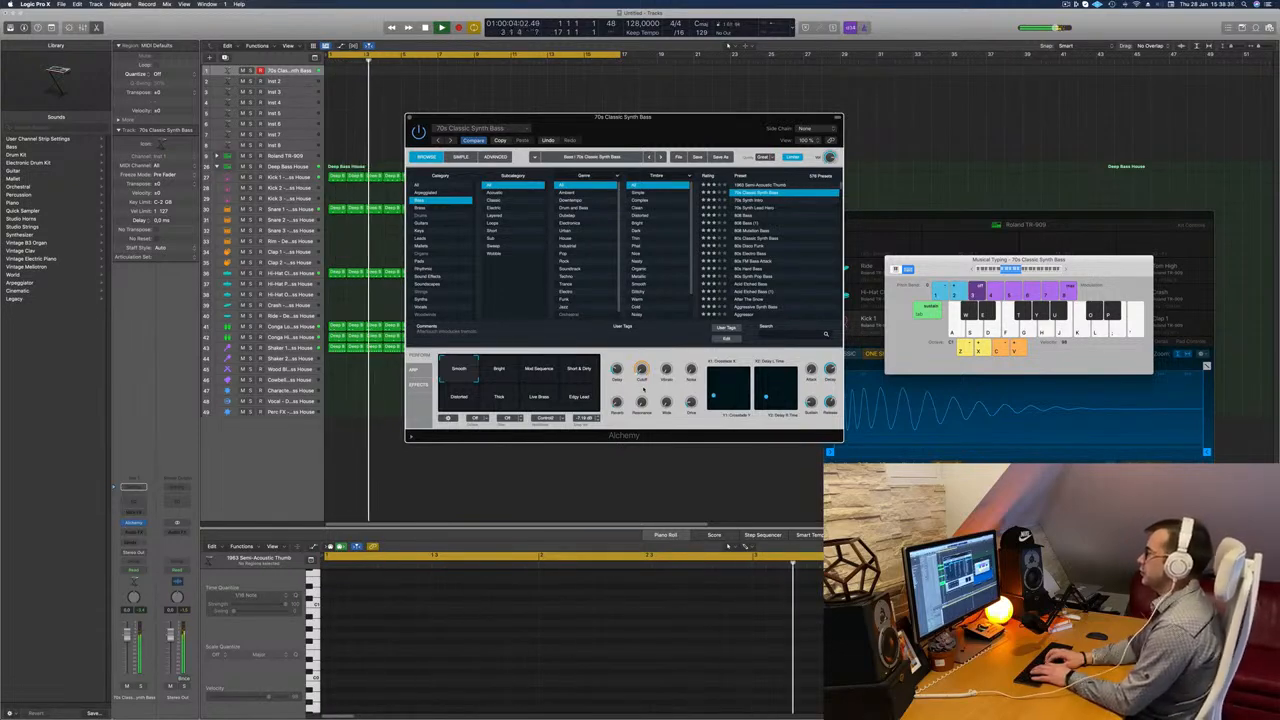
Record a steady bass line on one repeated note onto the 70s Classic Synth Bass track from bar 9 onward.
{"action": "key", "text": "r"}
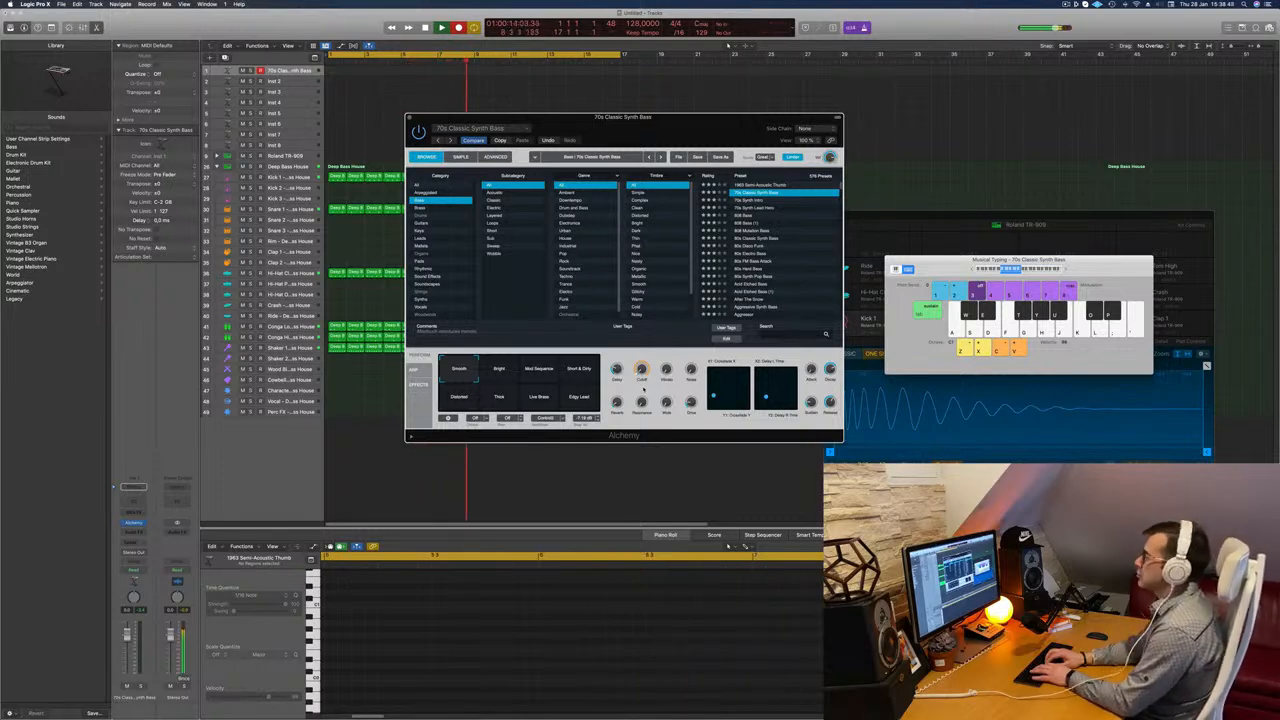
{"action": "key", "text": "k"}
{"action": "key", "text": "k"}
{"action": "key", "text": "k"}
{"action": "key", "text": "k"}
{"action": "key", "text": "k"}
{"action": "key", "text": "k"}
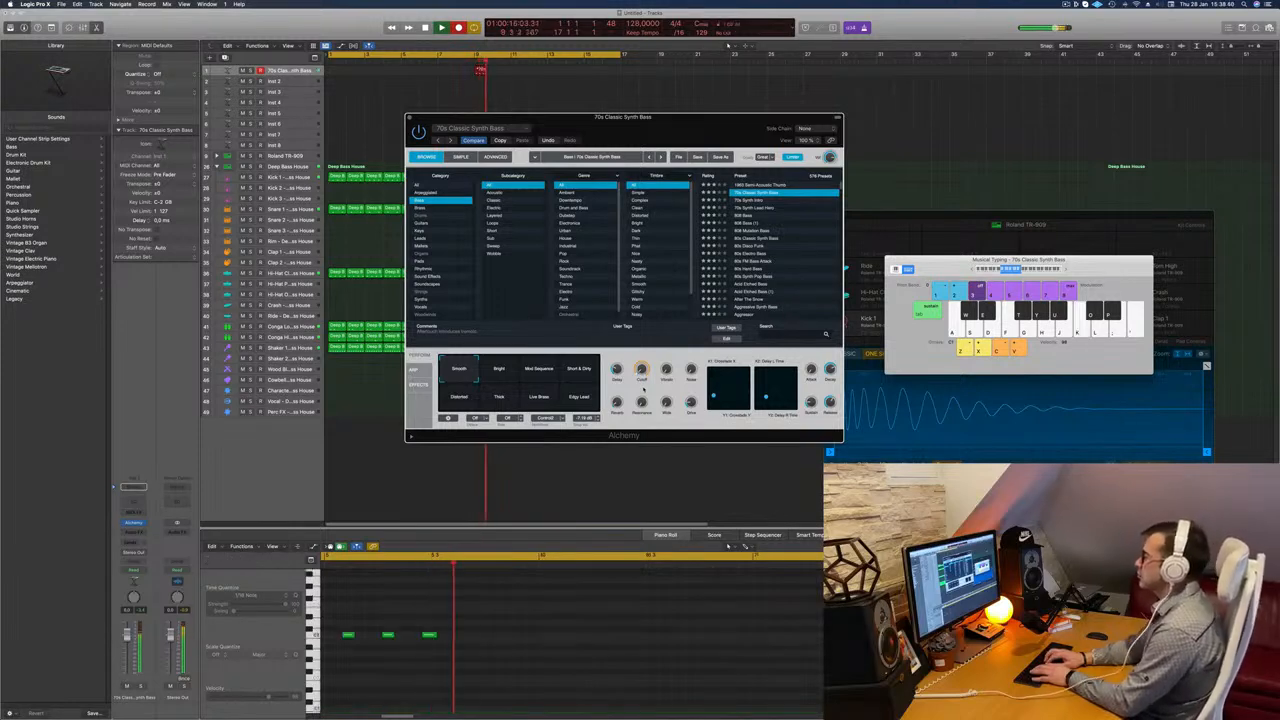
{"action": "key", "text": "k"}
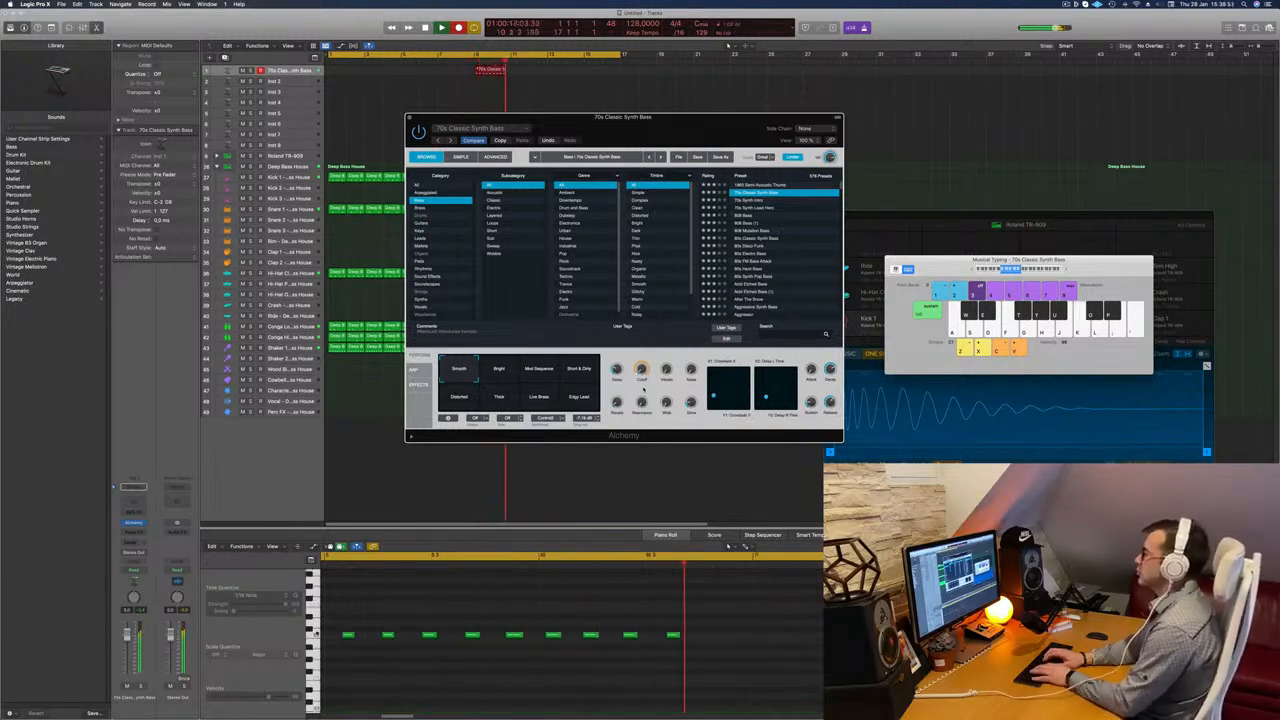
{"action": "key", "text": "k"}
{"action": "key", "text": "k"}
{"action": "key", "text": "k"}
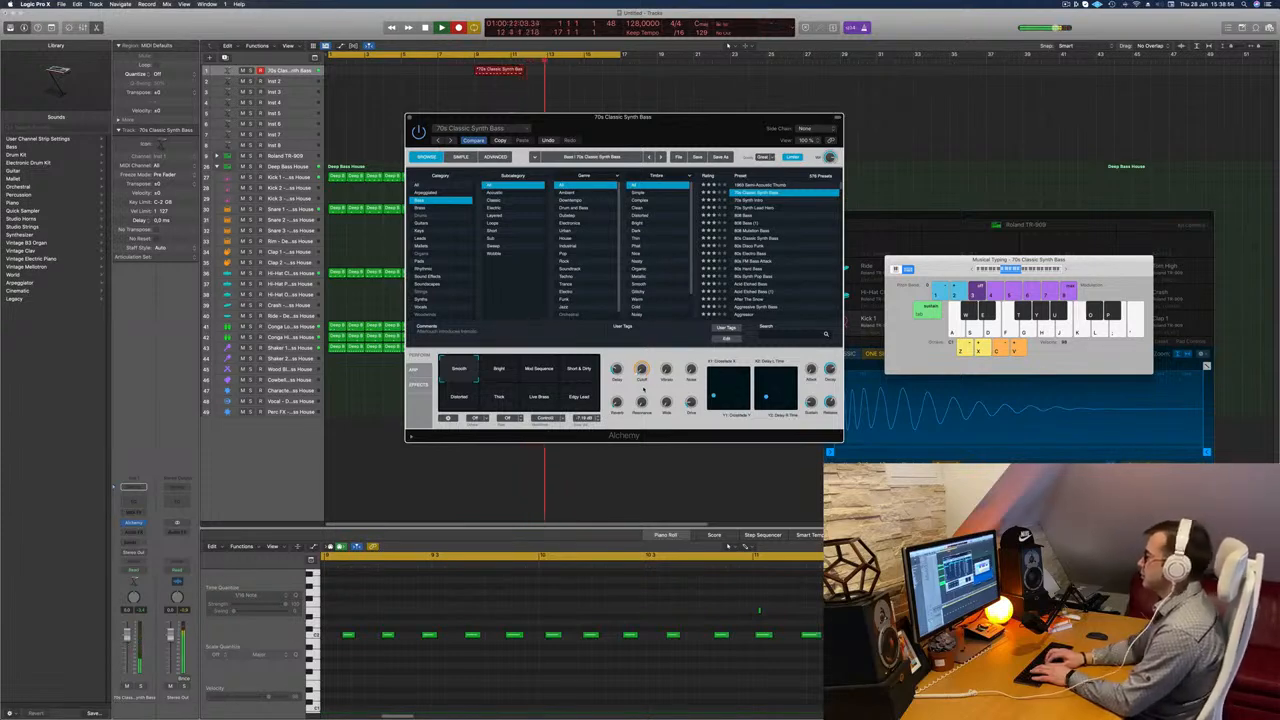
{"action": "key", "text": "k"}
{"action": "key", "text": "k"}
{"action": "key", "text": "k"}
{"action": "key", "text": "k"}
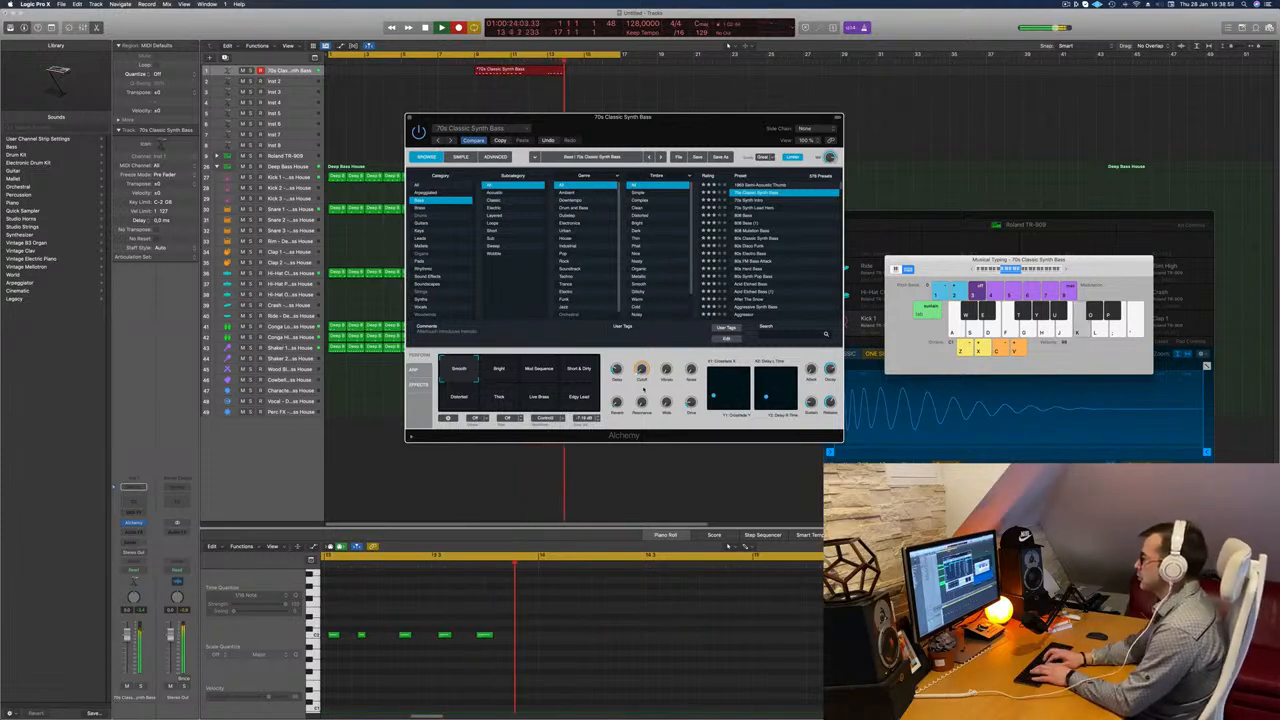
{"action": "key", "text": "k"}
{"action": "key", "text": "k"}
{"action": "key", "text": "k"}
{"action": "key", "text": "k"}
Move the bass line to lower notes for the last bars of the loop and stop the recording.
{"action": "key", "text": "h"}
{"action": "key", "text": "h"}
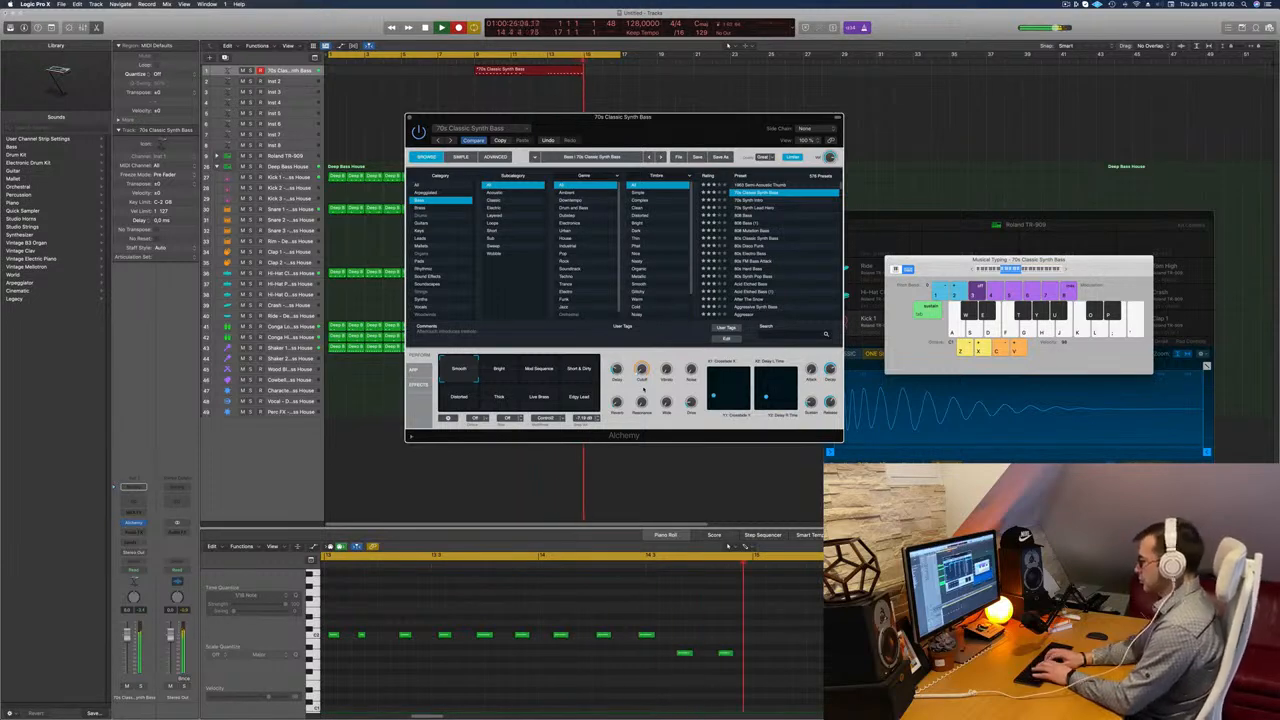
{"action": "key", "text": "h"}
{"action": "key", "text": "g"}
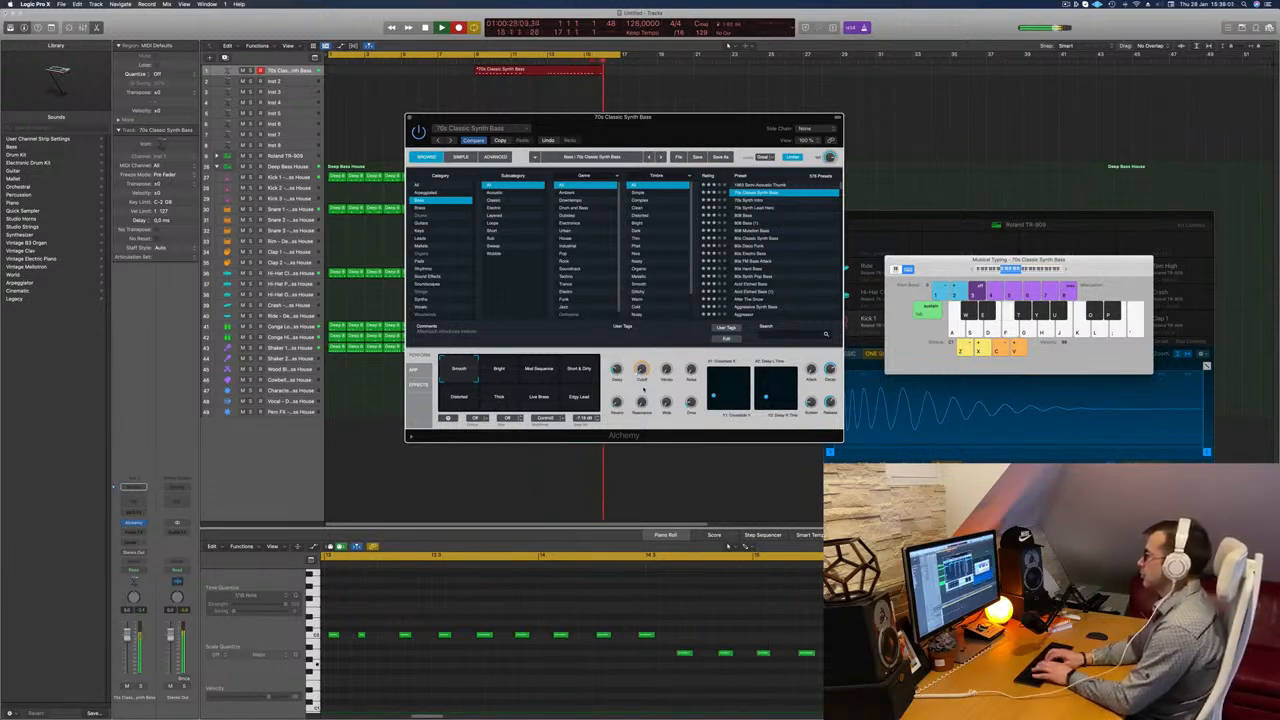
{"action": "key", "text": "d"}
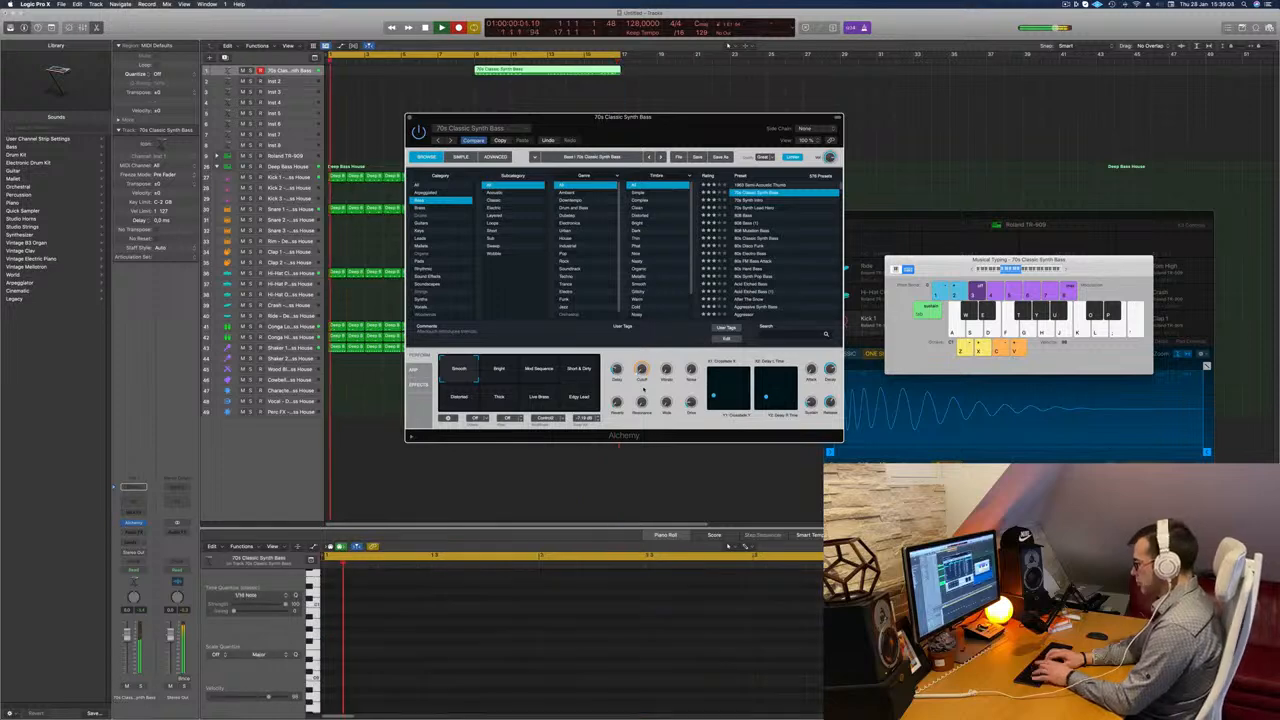
{"action": "key", "text": "f"}
{"action": "key", "text": "k"}
{"action": "key", "text": "space"}
{"action": "key", "text": "space"}
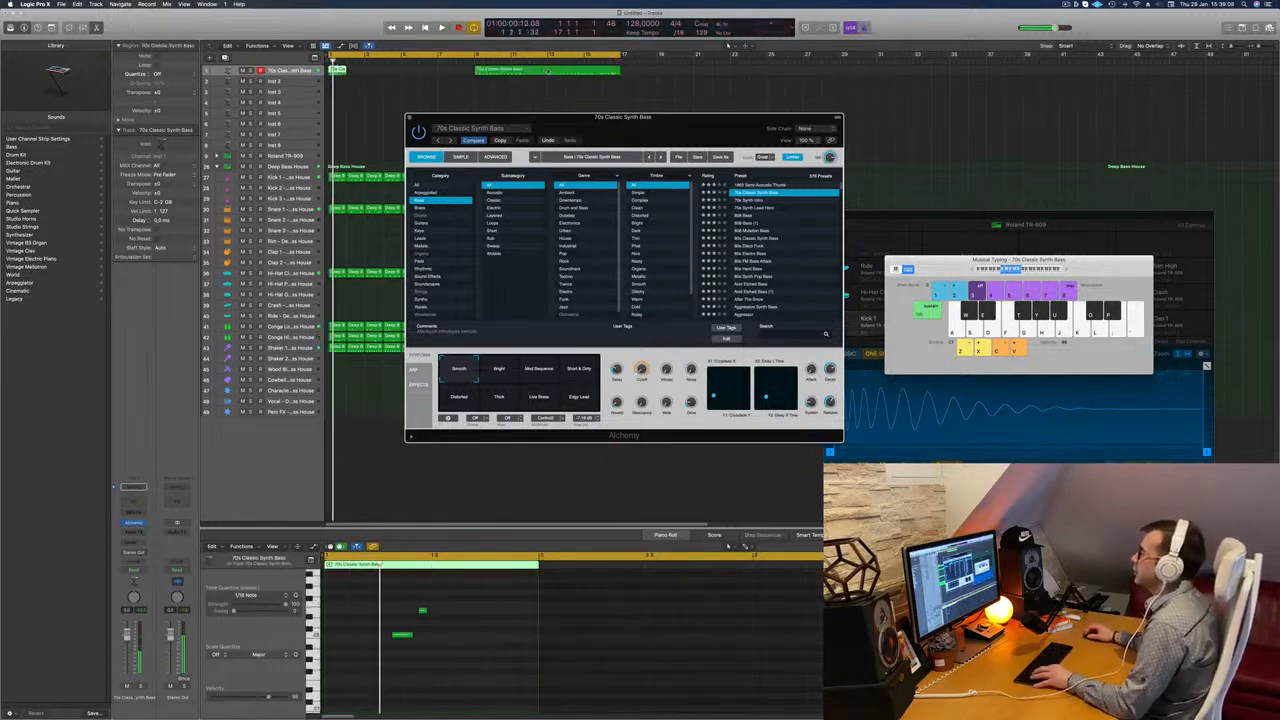
Split the recorded bass region at bar 13, delete its first half, and move the remaining part to bar 1.
{"action": "left_click", "coordinate": [548, 72]}
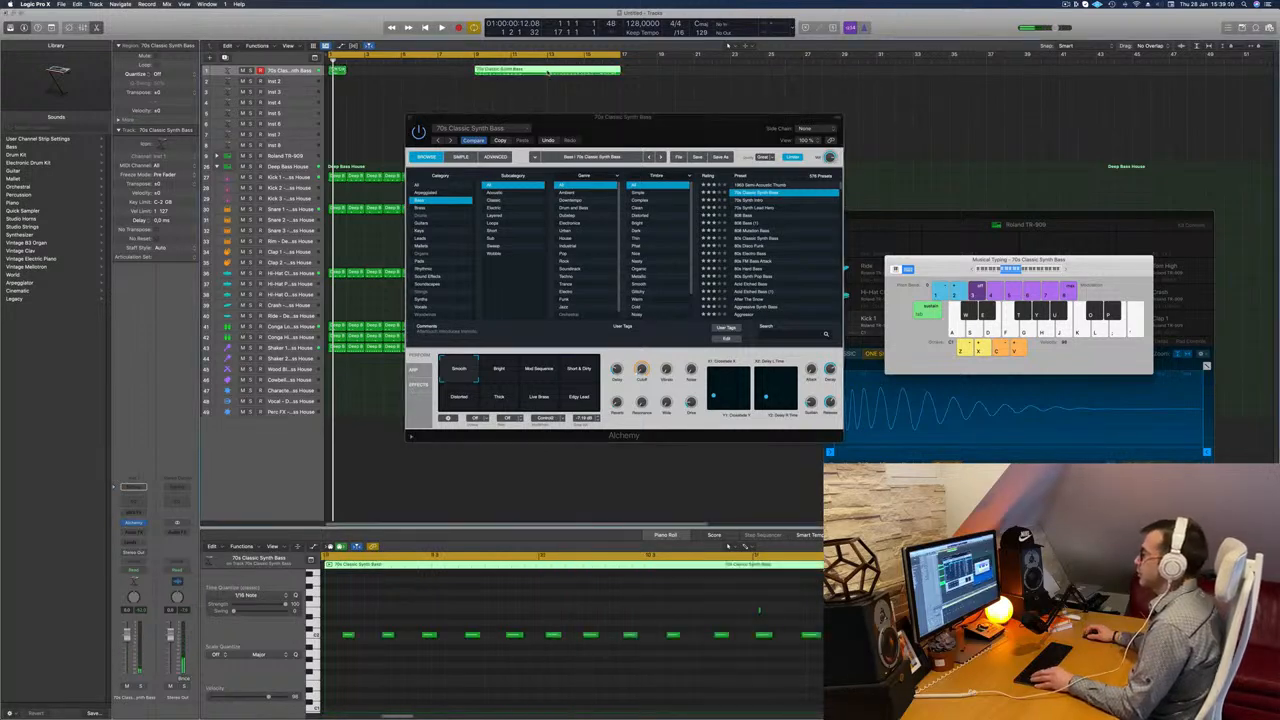
{"action": "left_click", "coordinate": [547, 71], "text": "super"}
{"action": "left_click", "coordinate": [508, 70]}
{"action": "key", "text": "Delete"}
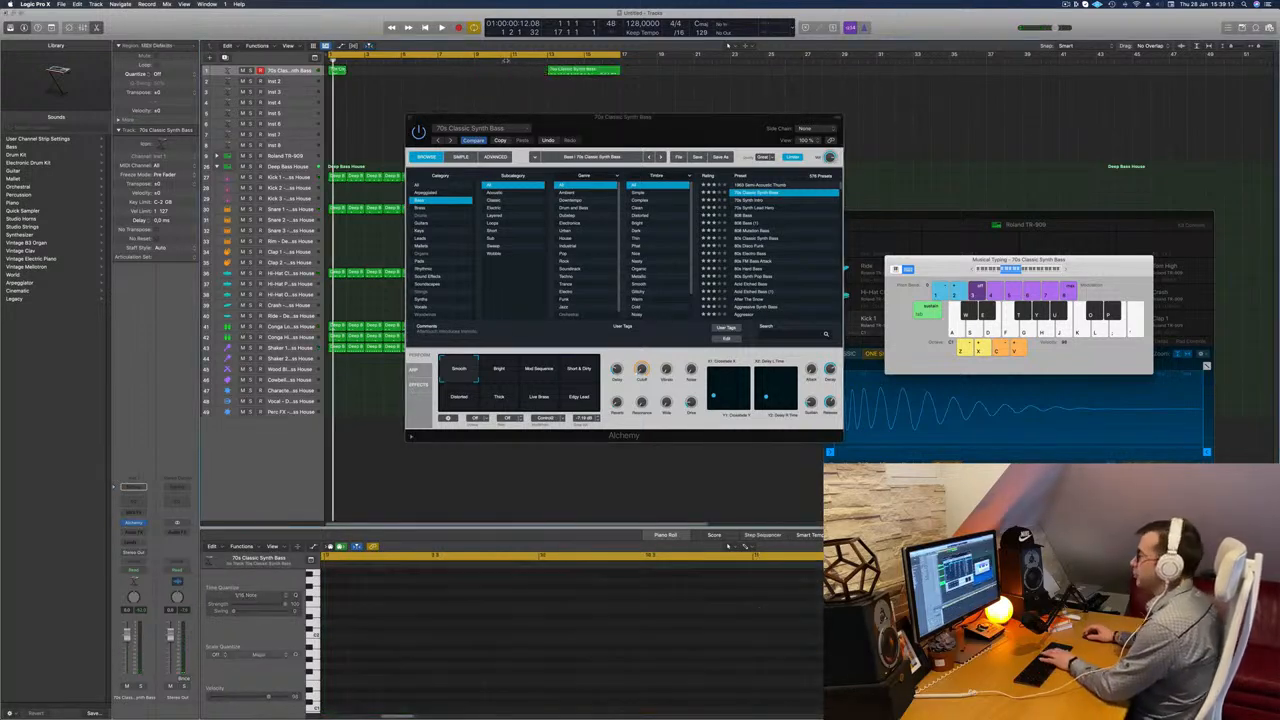
{"action": "left_click_drag", "start_coordinate": [580, 72], "coordinate": [355, 70]}
{"action": "key", "text": "space"}
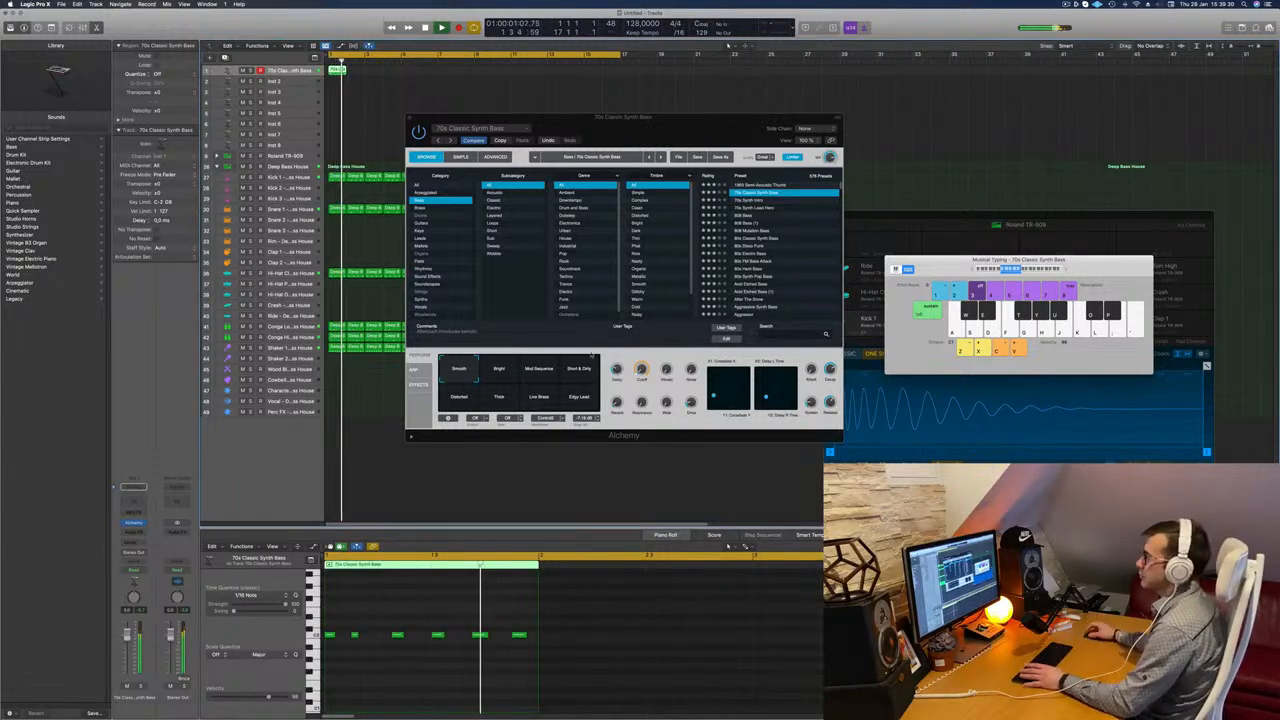
Uncover the track area and duplicate the one-bar bass region until it fills bars 1 to 4.
{"action": "left_click_drag", "start_coordinate": [616, 118], "coordinate": [439, 241]}
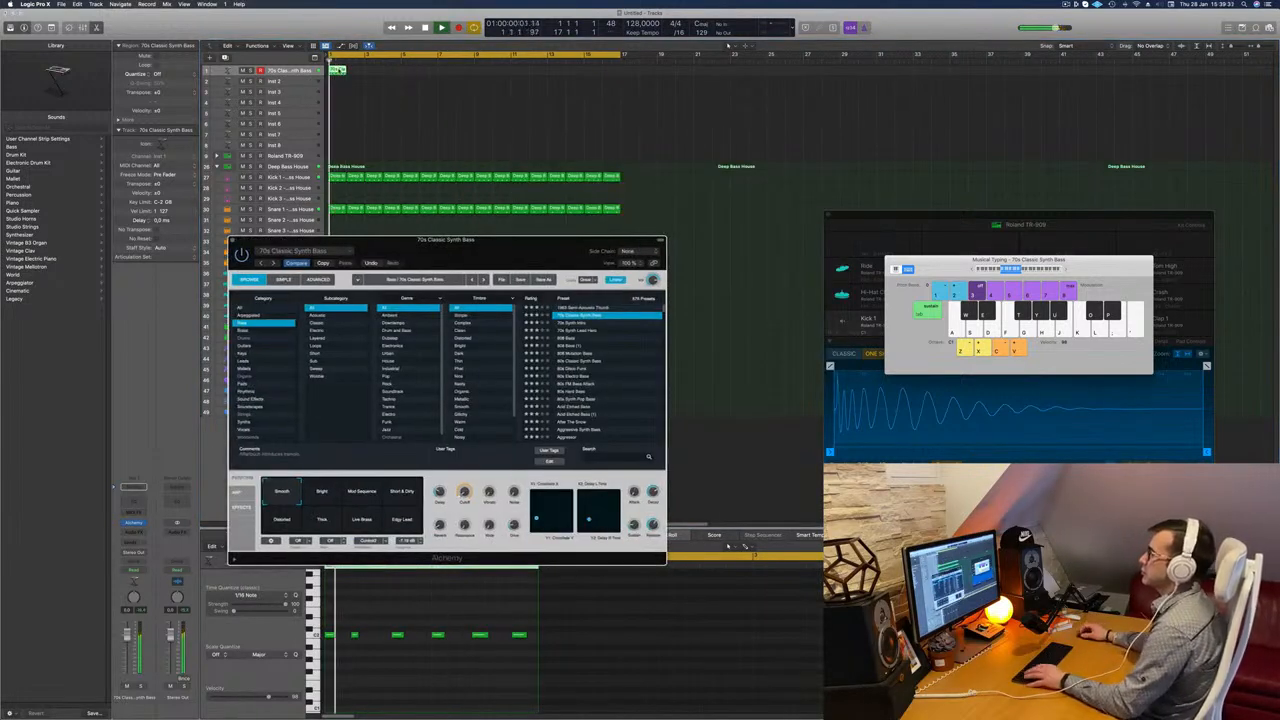
{"action": "left_click_drag", "start_coordinate": [340, 72], "coordinate": [358, 74]}
{"action": "left_click", "coordinate": [338, 72], "text": "shift"}
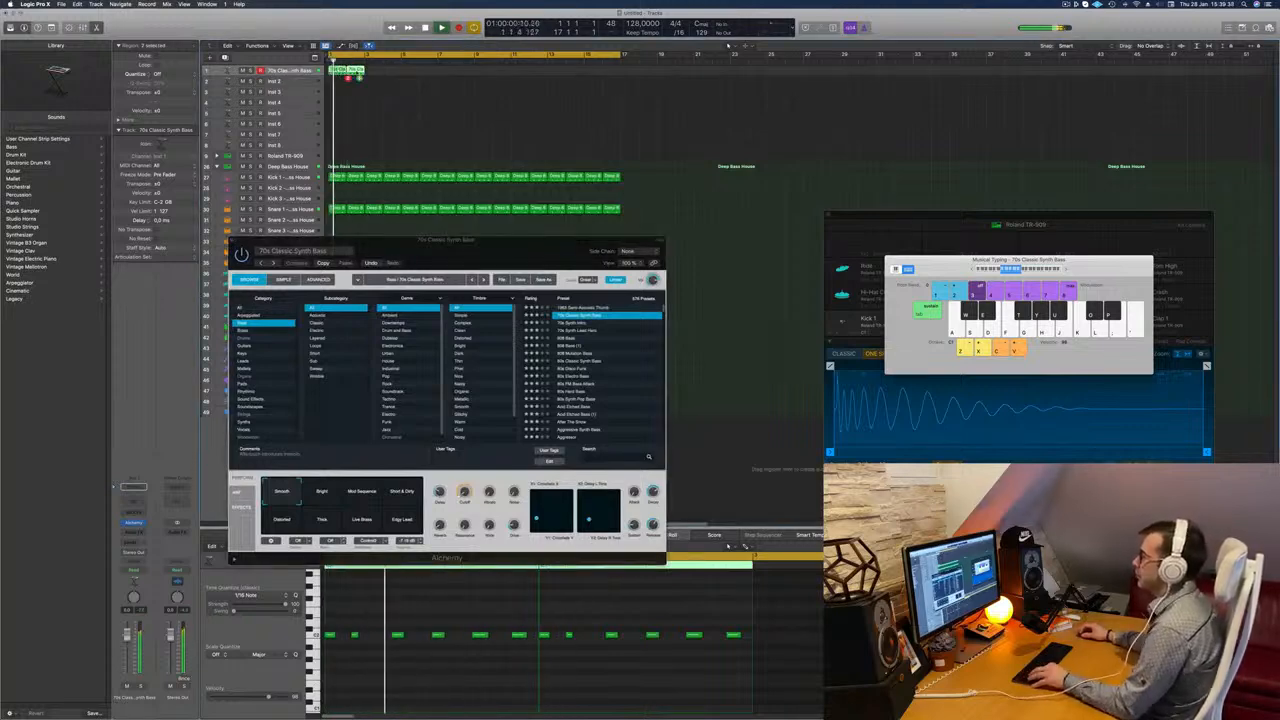
{"action": "left_click_drag", "start_coordinate": [340, 72], "coordinate": [382, 78]}
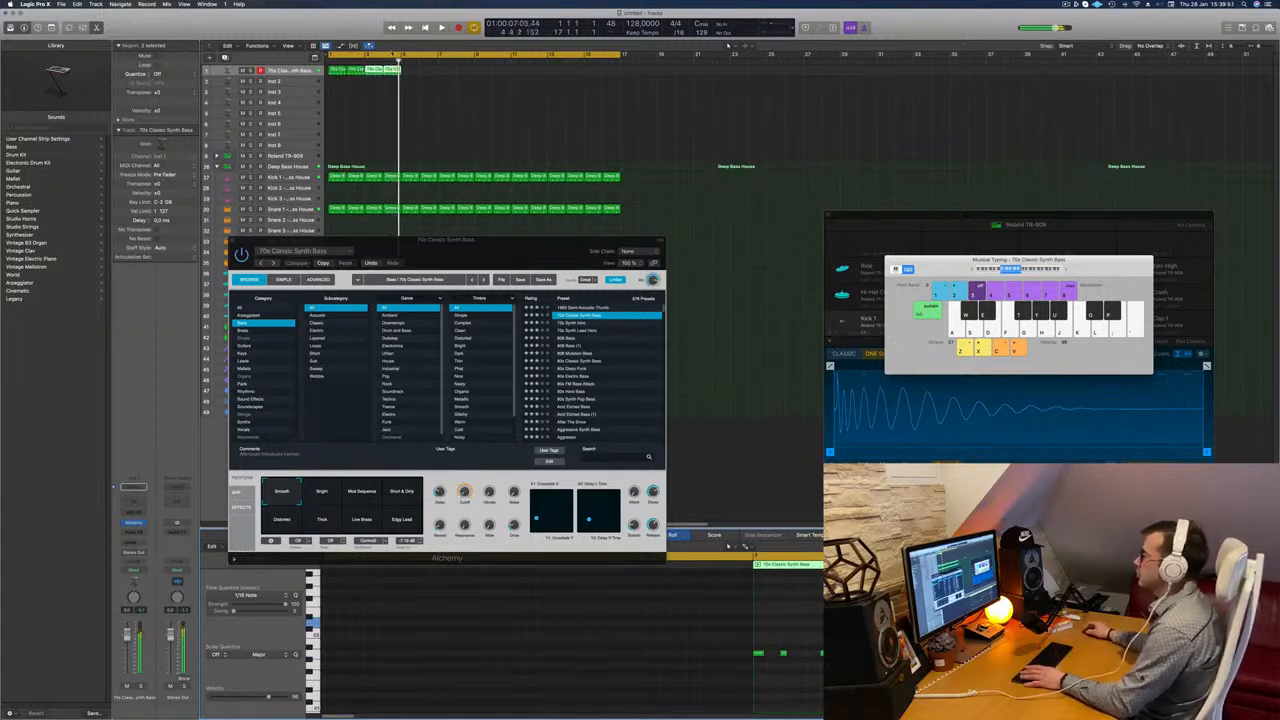
Join the four one-bar bass regions into a single four-bar region.
{"action": "left_click_drag", "start_coordinate": [413, 74], "coordinate": [331, 76]}
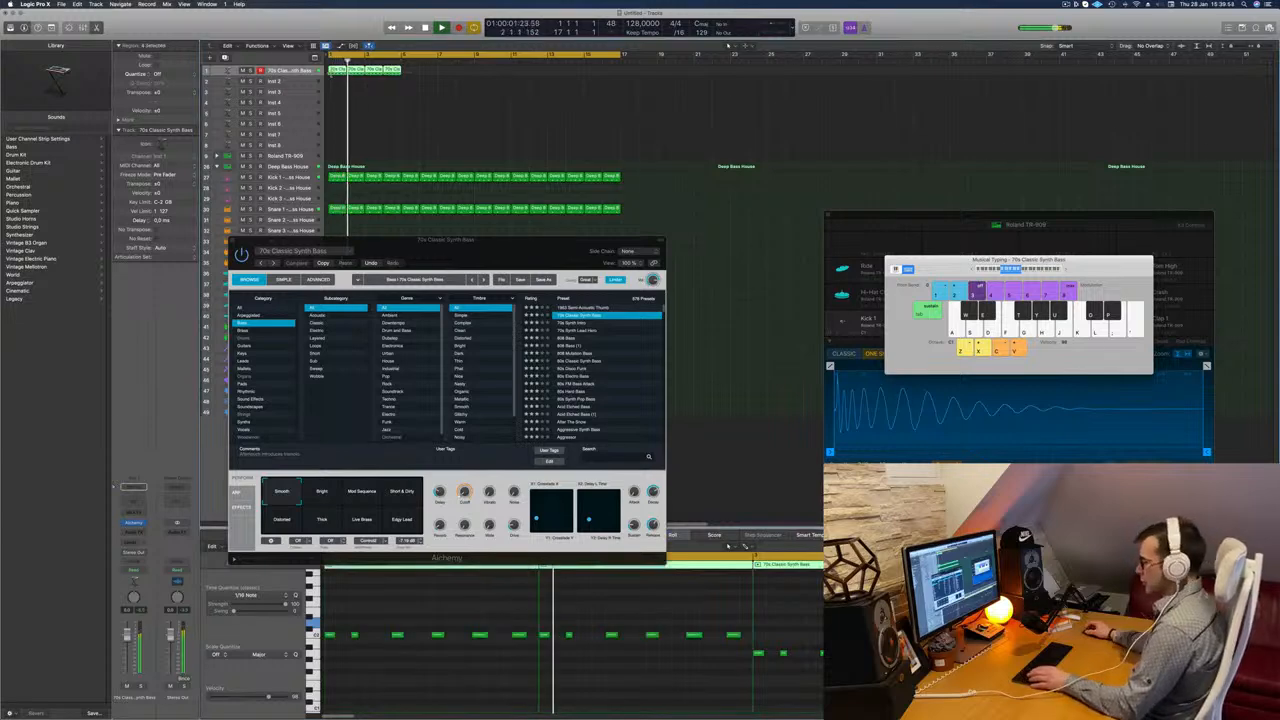
{"action": "key", "text": "super+k"}
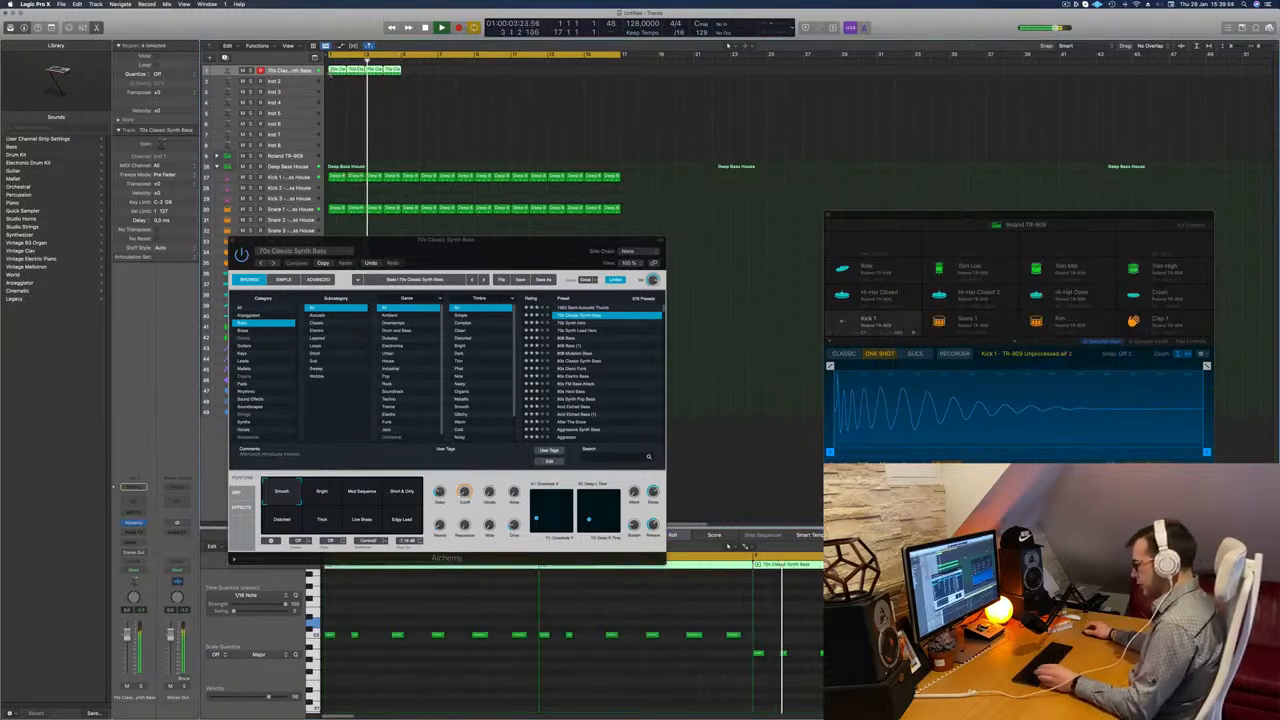
{"action": "key", "text": "super+j"}
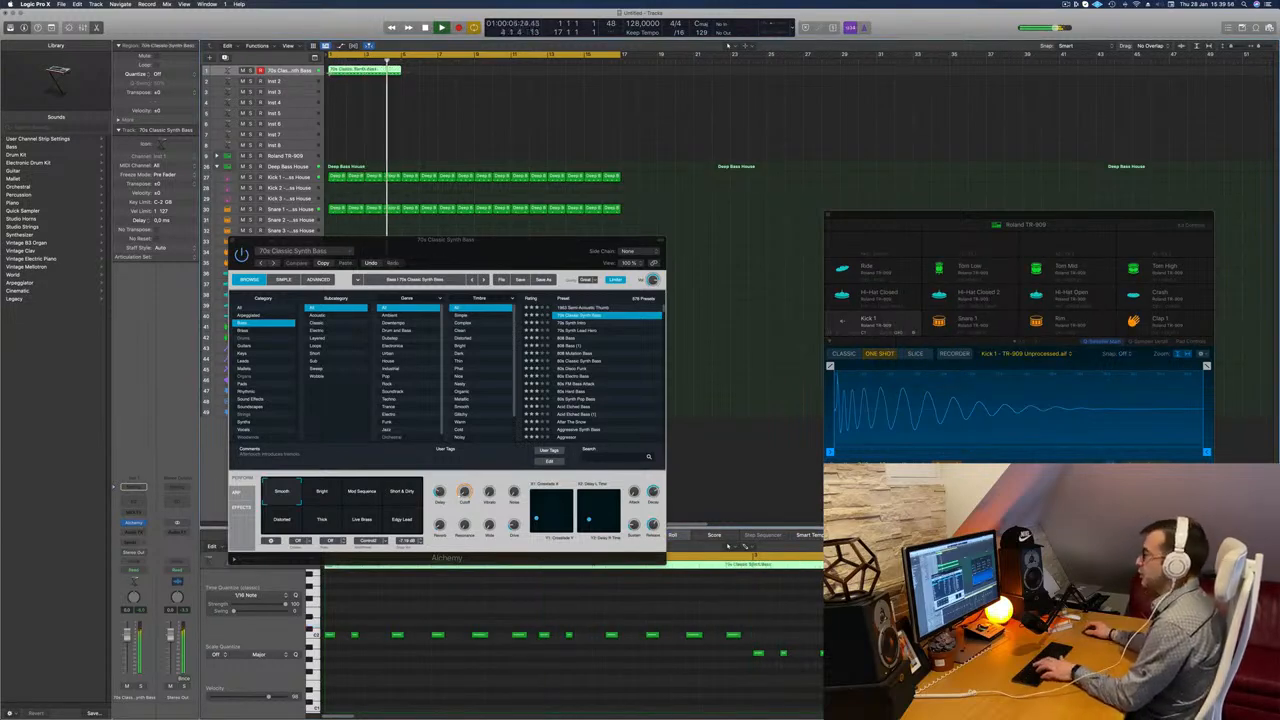
Transpose the first bar's bass notes up two semitones and duplicate the four-bar region to fill the 16-bar loop.
{"action": "key", "text": "Return"}
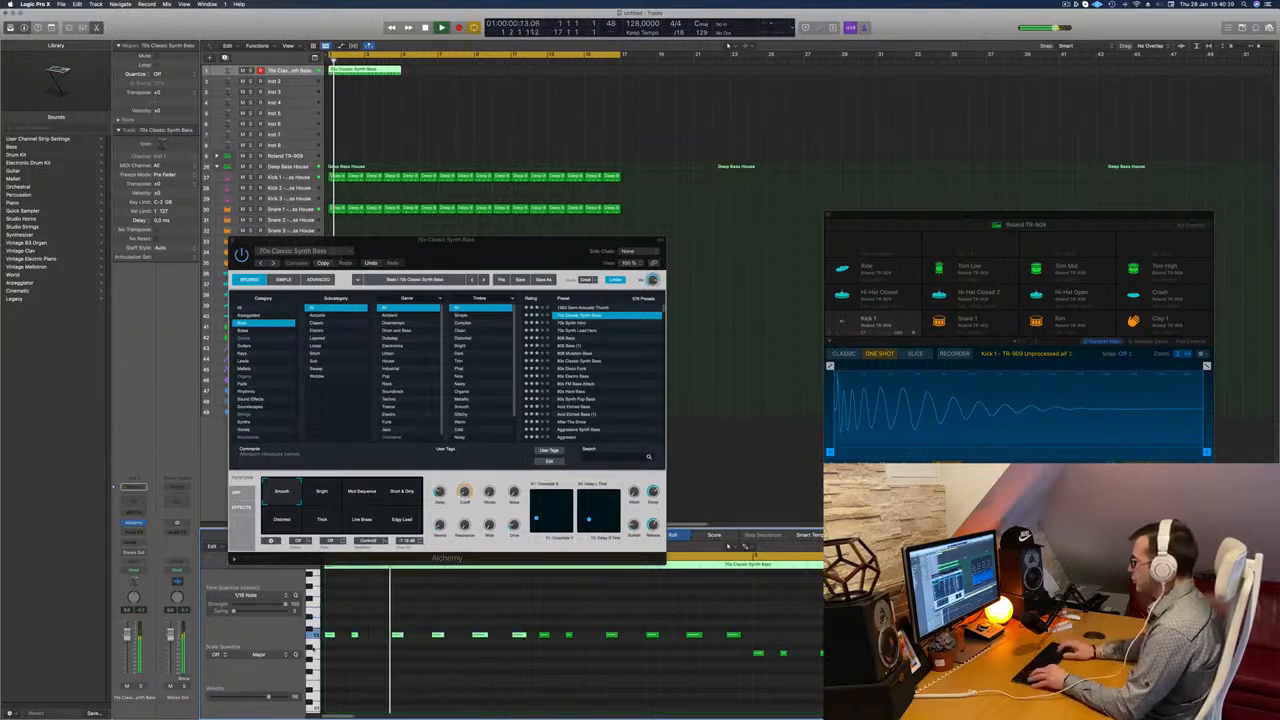
{"action": "key", "text": "alt+Up"}
{"action": "key", "text": "alt+Up"}
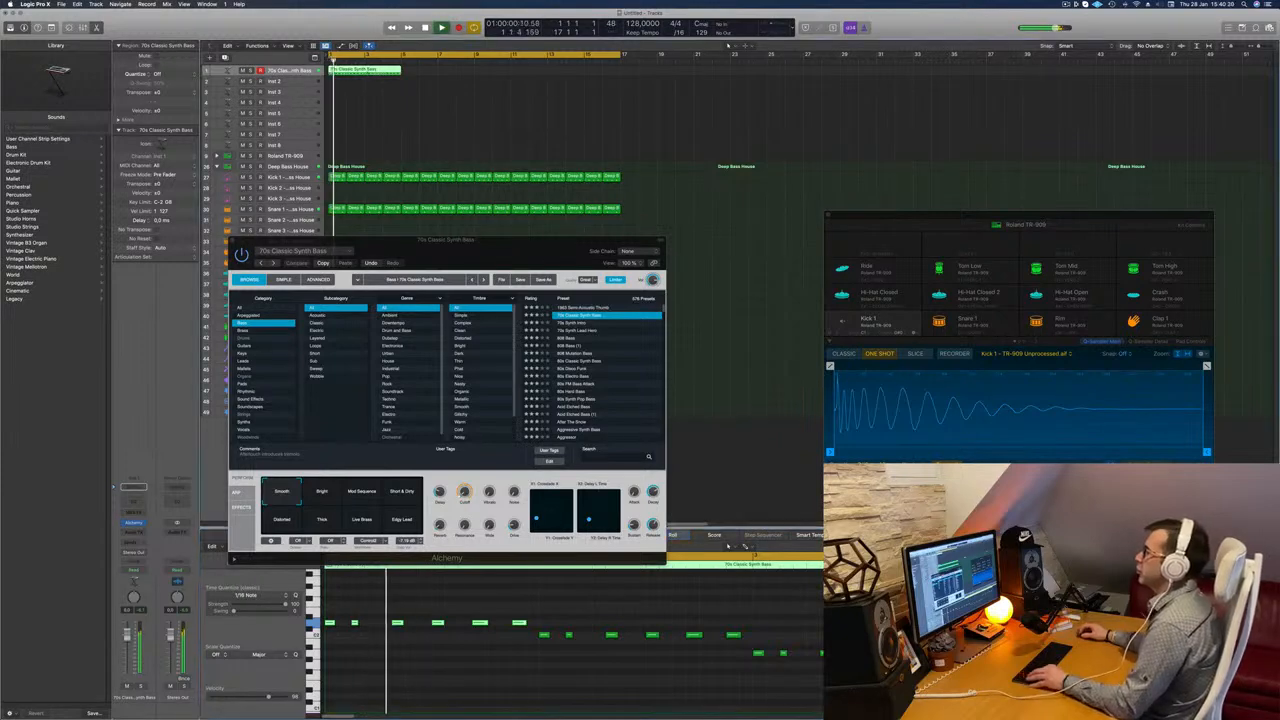
{"action": "left_click_drag", "start_coordinate": [370, 72], "coordinate": [442, 76]}
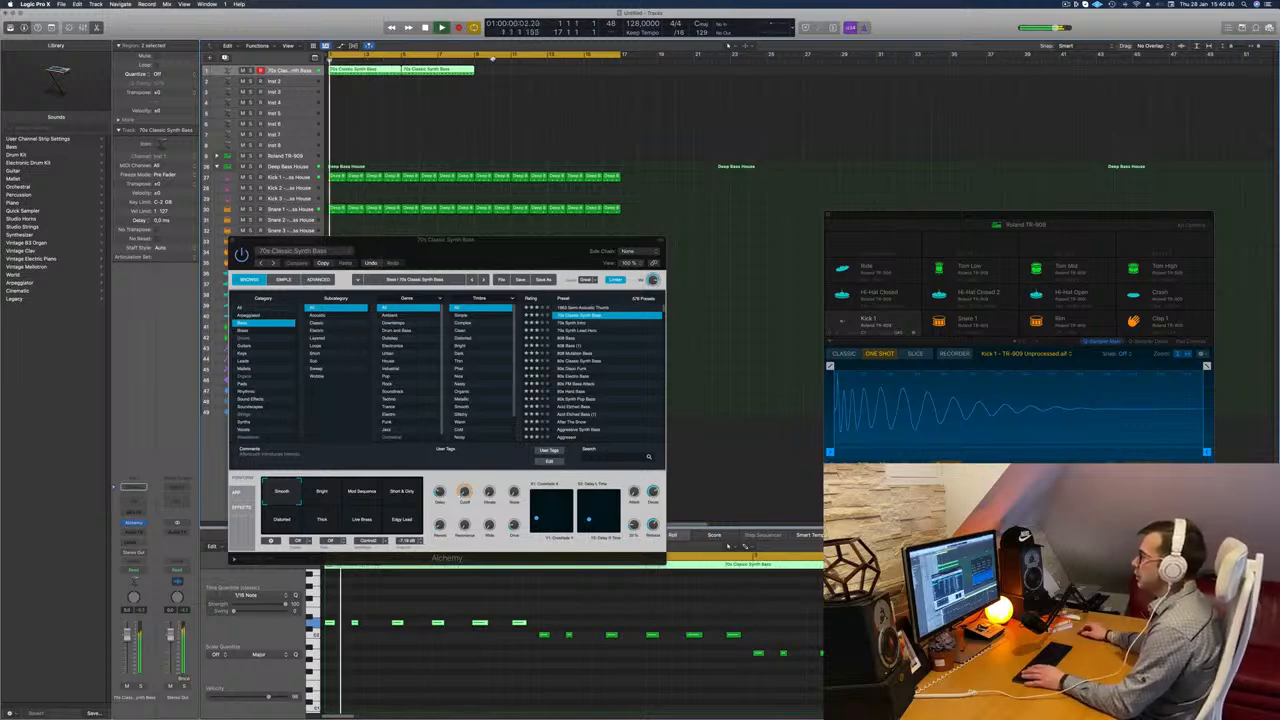
{"action": "left_click_drag", "start_coordinate": [372, 72], "coordinate": [508, 76]}
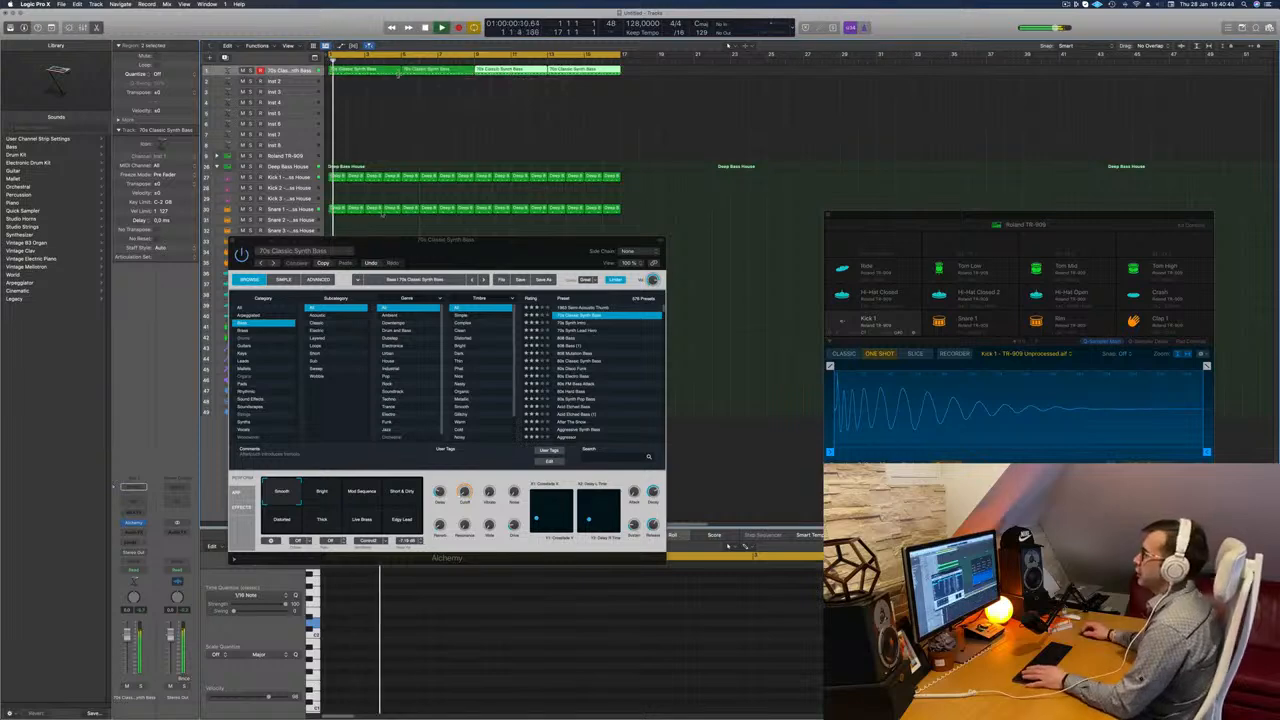
Lower the Delay amount of the Alchemy bass sound and close the instrument window.
{"action": "left_click_drag", "start_coordinate": [485, 257], "coordinate": [649, 207]}
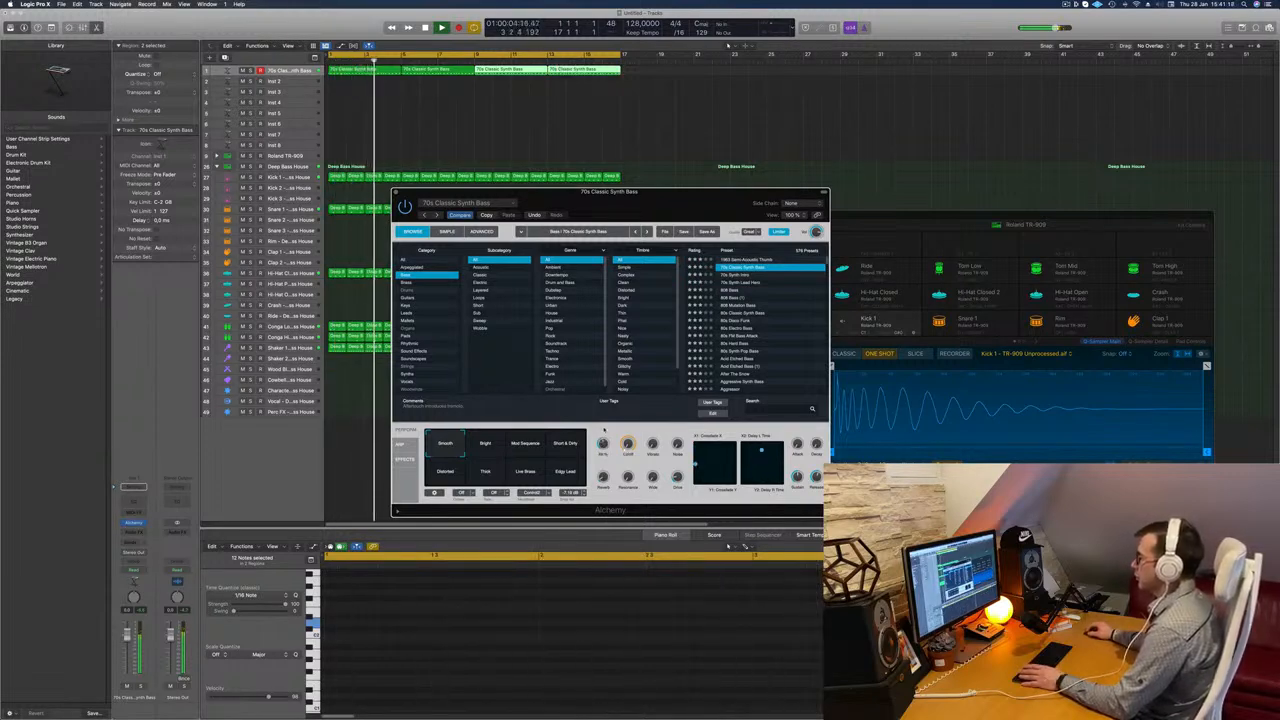
{"action": "left_click_drag", "start_coordinate": [603, 446], "coordinate": [604, 463]}
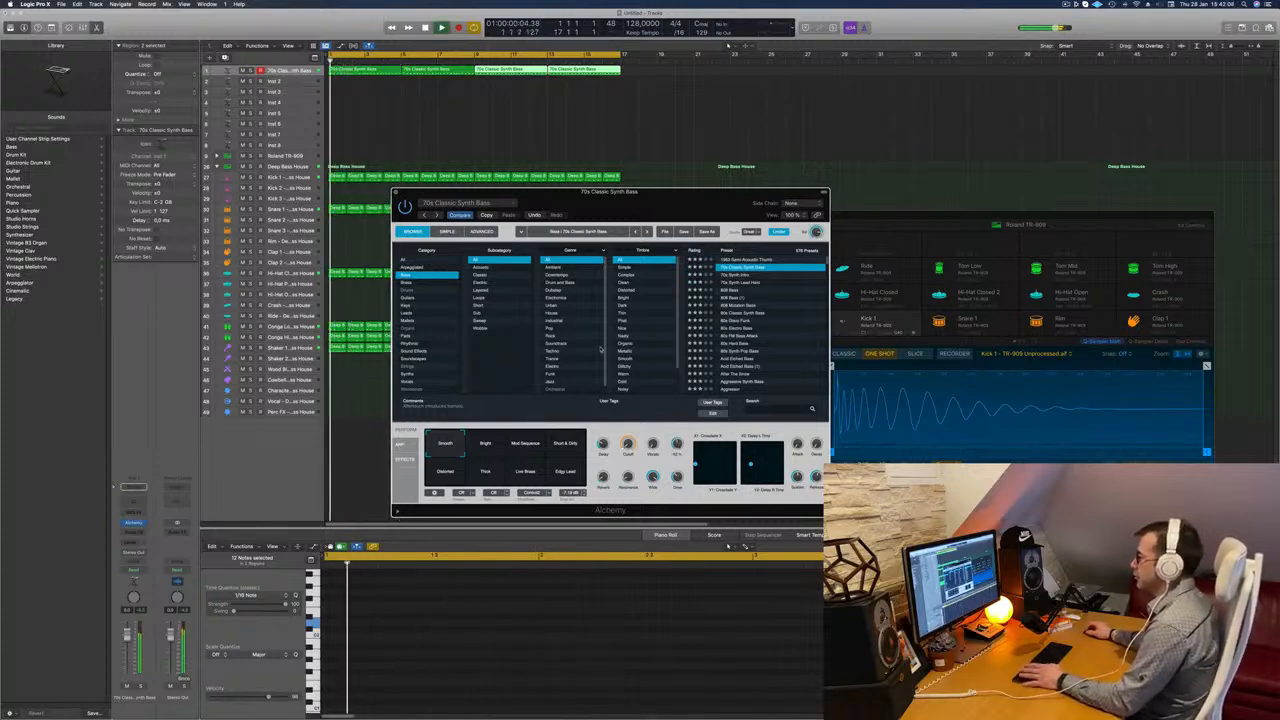
{"action": "left_click_drag", "start_coordinate": [663, 204], "coordinate": [671, 200]}
{"action": "left_click", "coordinate": [403, 189]}
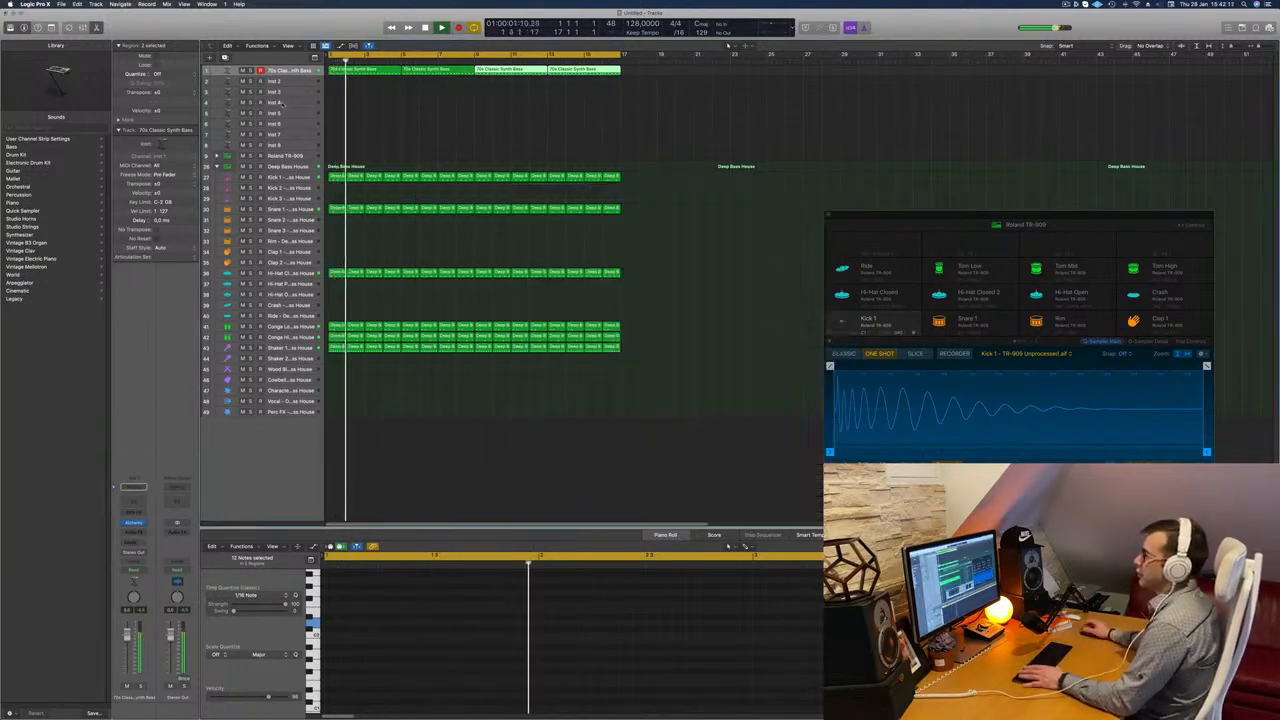
Restart playback from the beginning and insert a Compressor as an audio effect on the synth bass track.
{"action": "key", "text": "Return"}
{"action": "key", "text": "Return"}
{"action": "left_click", "coordinate": [138, 532]}
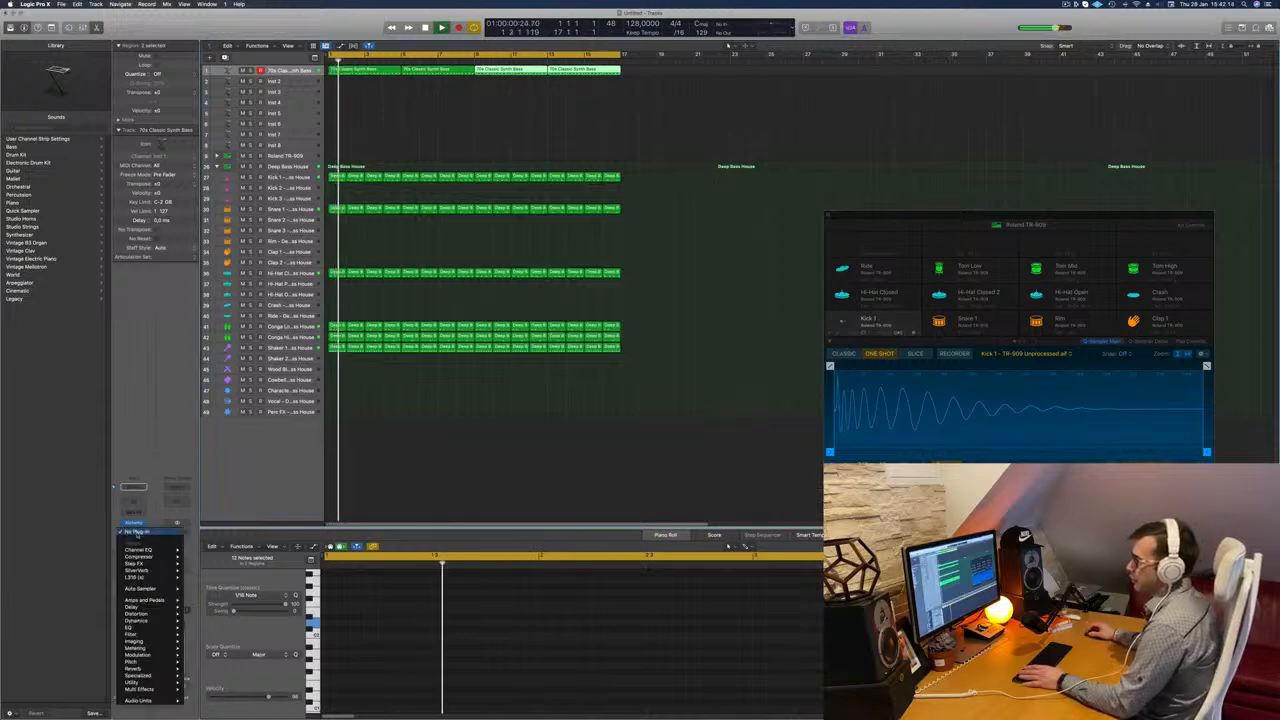
{"action": "mouse_move", "coordinate": [140, 557]}
{"action": "left_click", "coordinate": [204, 557]}
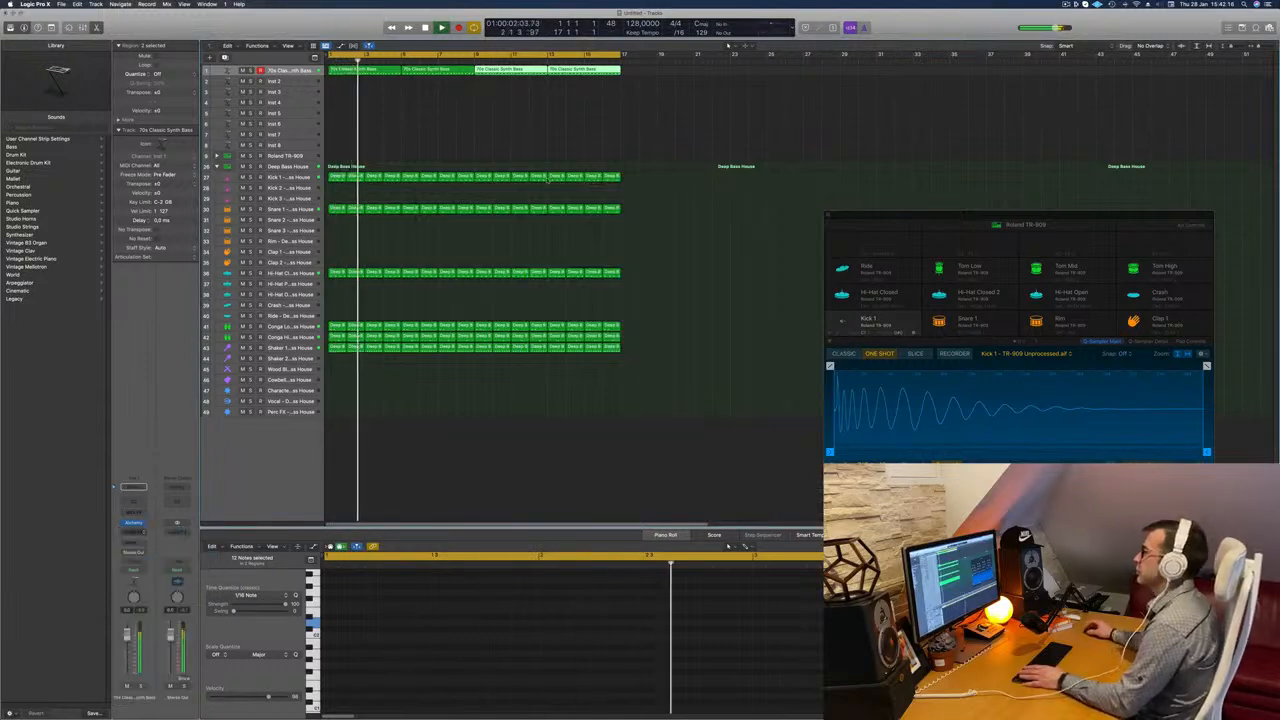
Set the Compressor's side chain to the Kick 1 Deep Bass House instrument (Inst 25), adjust the ratio and close the plug-in.
{"action": "left_click", "coordinate": [748, 118]}
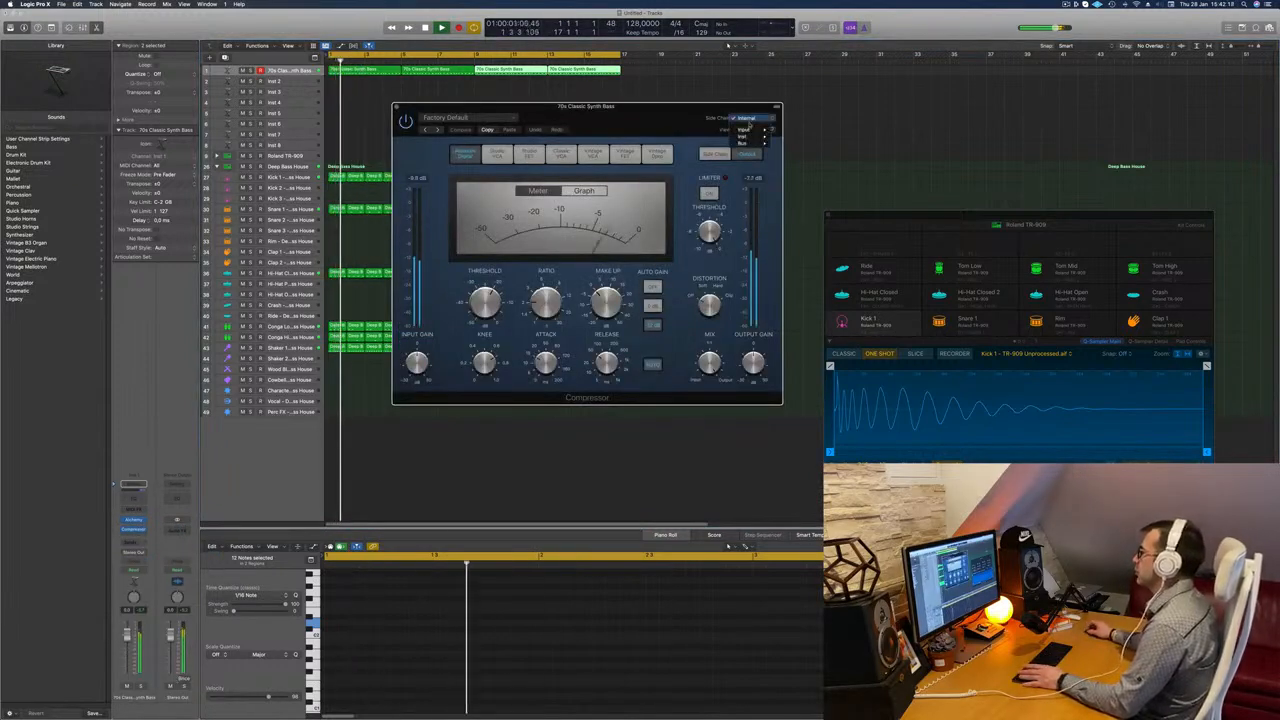
{"action": "mouse_move", "coordinate": [742, 136]}
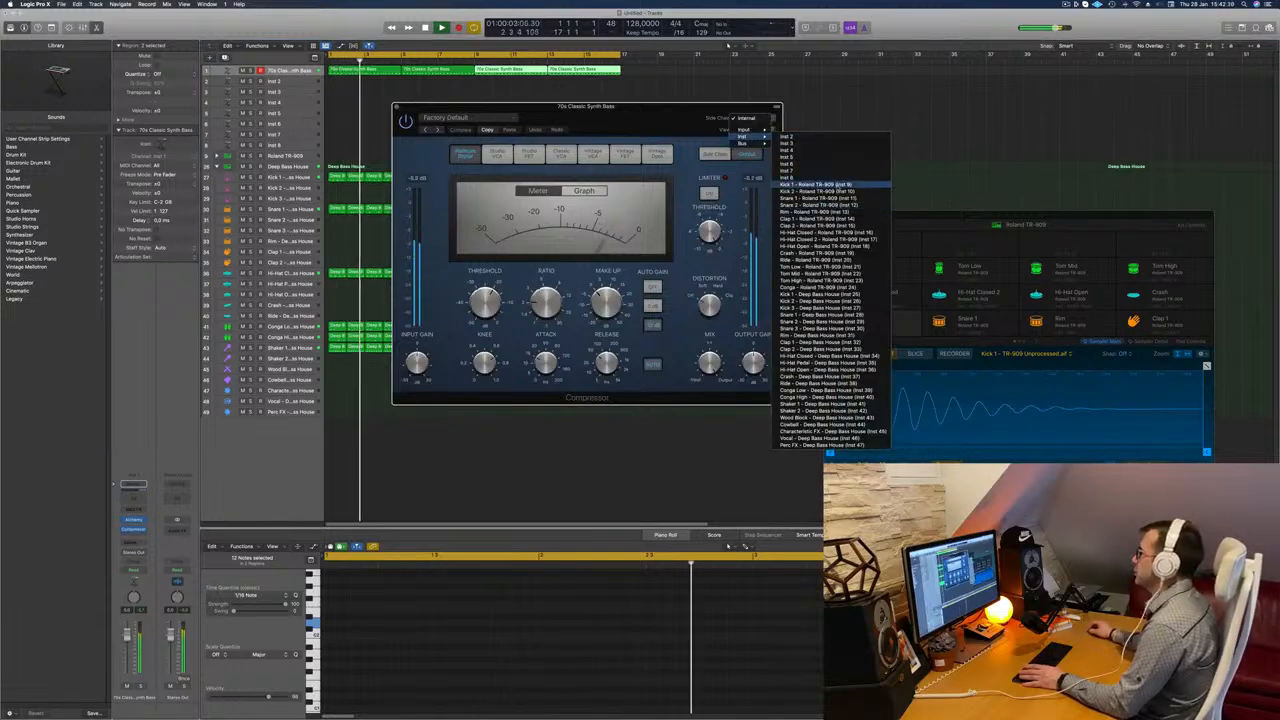
{"action": "left_click", "coordinate": [835, 296]}
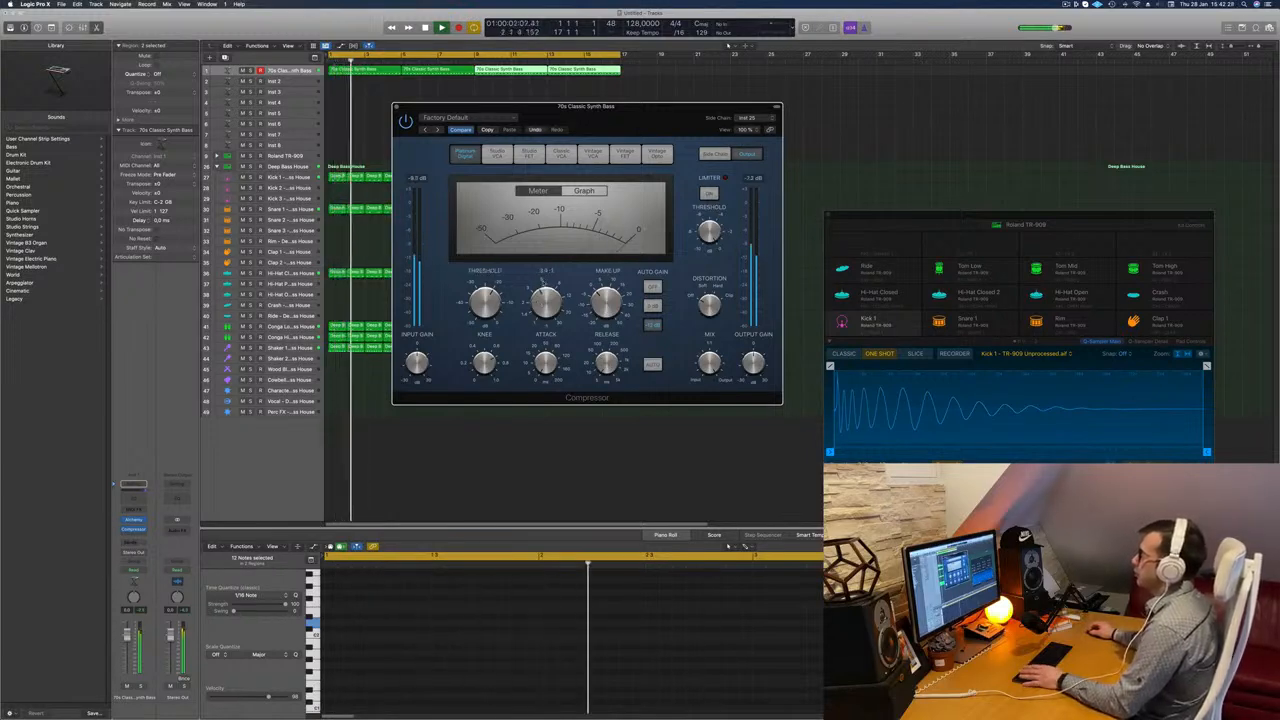
{"action": "left_click_drag", "start_coordinate": [542, 285], "coordinate": [543, 282]}
{"action": "key", "text": "space"}
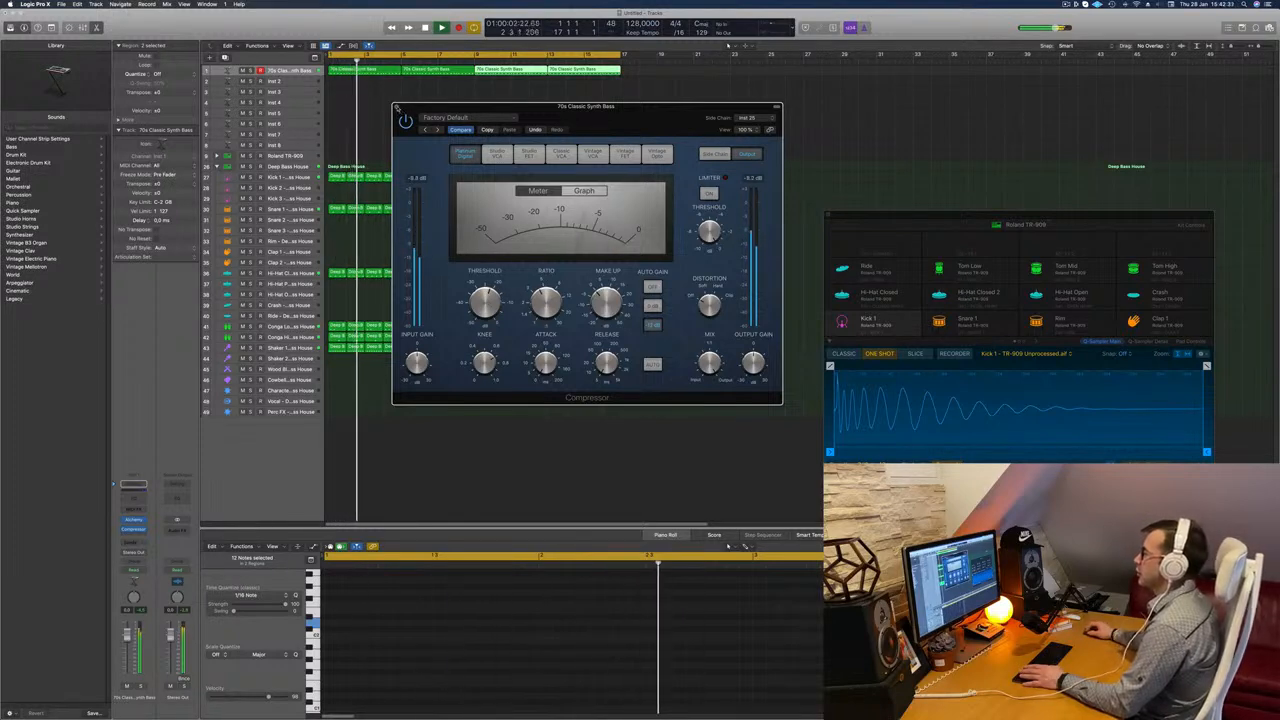
{"action": "left_click", "coordinate": [396, 106]}
Try transposing all notes of the synth bass regions down one octave.
{"action": "left_click", "coordinate": [306, 75]}
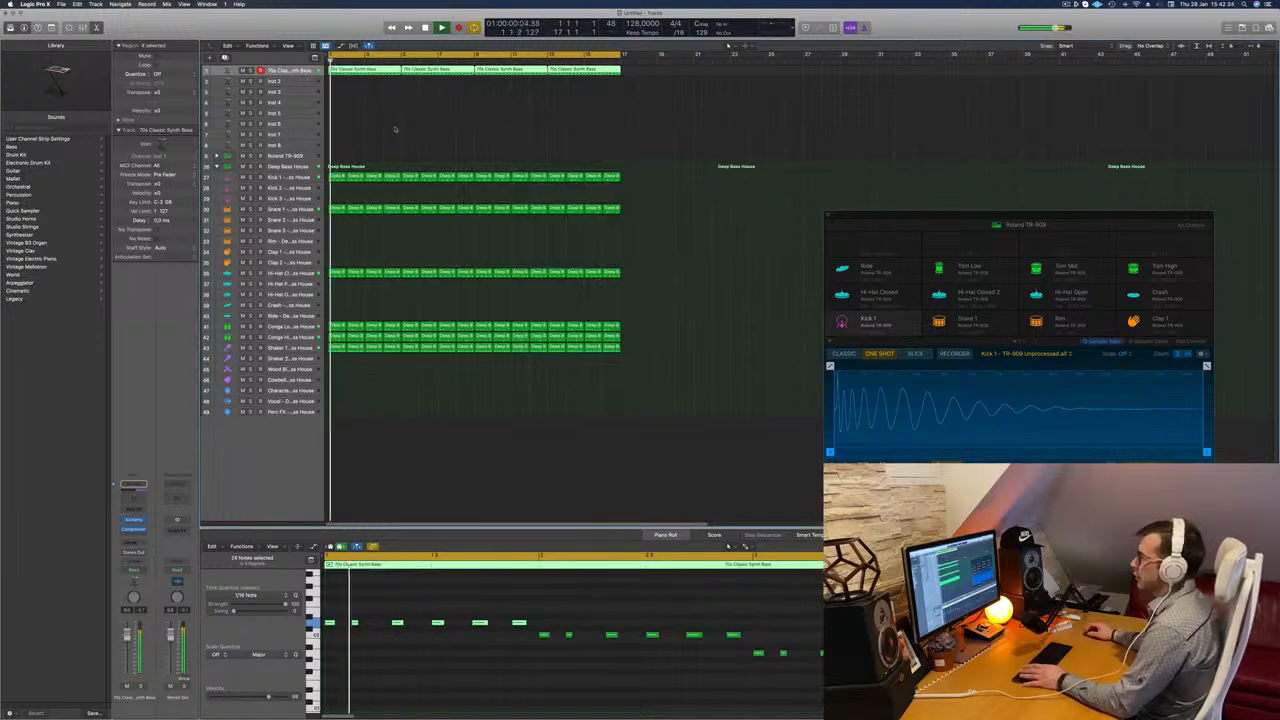
{"action": "left_click", "coordinate": [511, 658]}
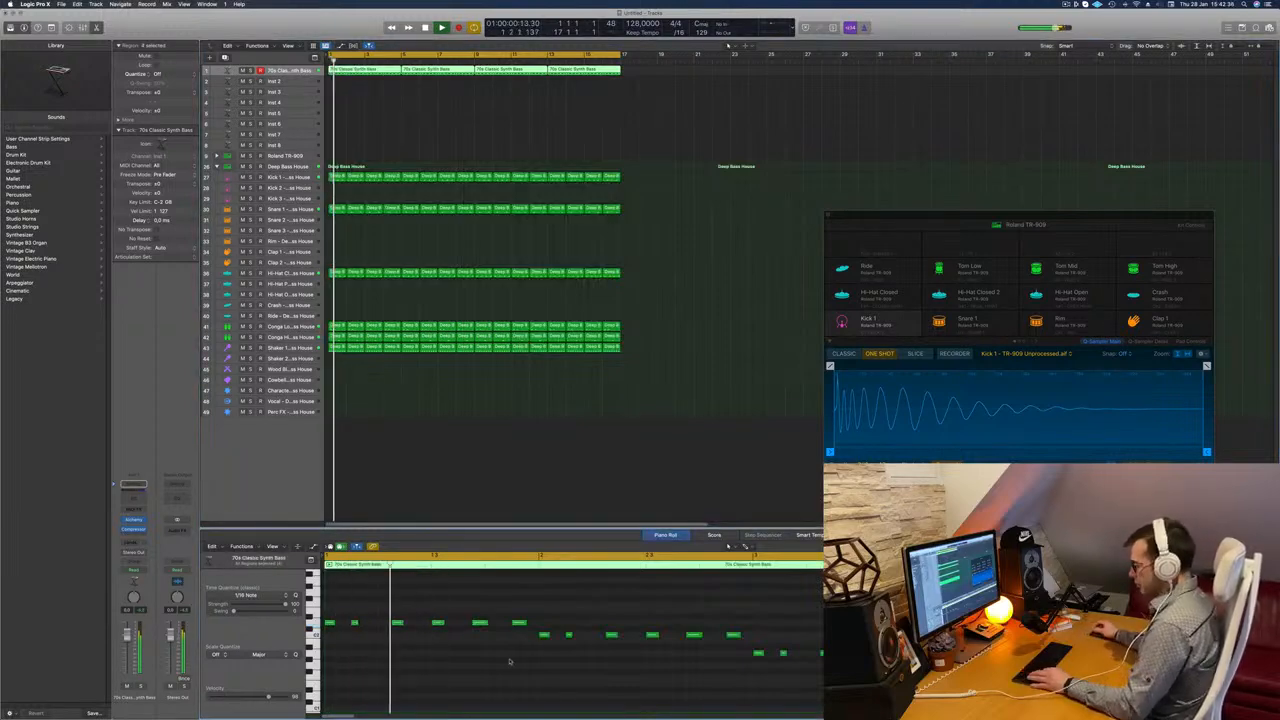
{"action": "key", "text": "super+a"}
{"action": "key", "text": "alt+shift+Down"}
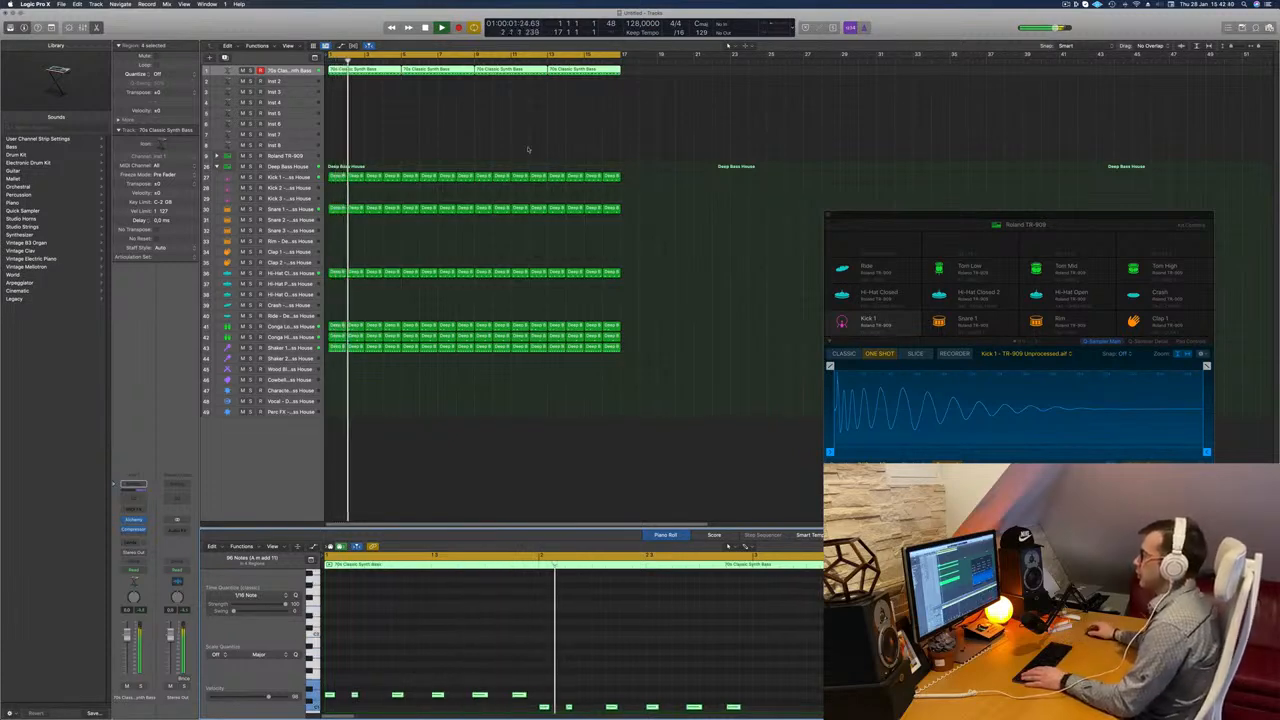
{"action": "key", "text": "space"}
{"action": "key", "text": "alt+shift+Up"}
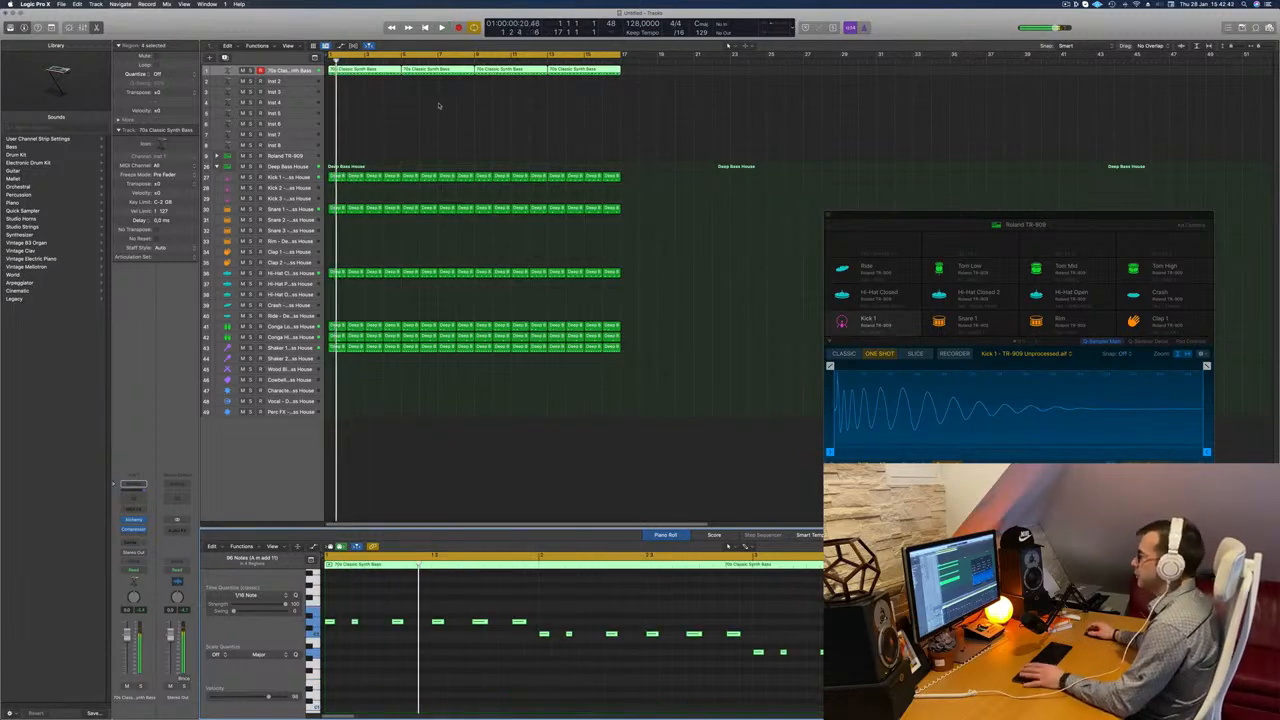
{"action": "left_click", "coordinate": [352, 99]}
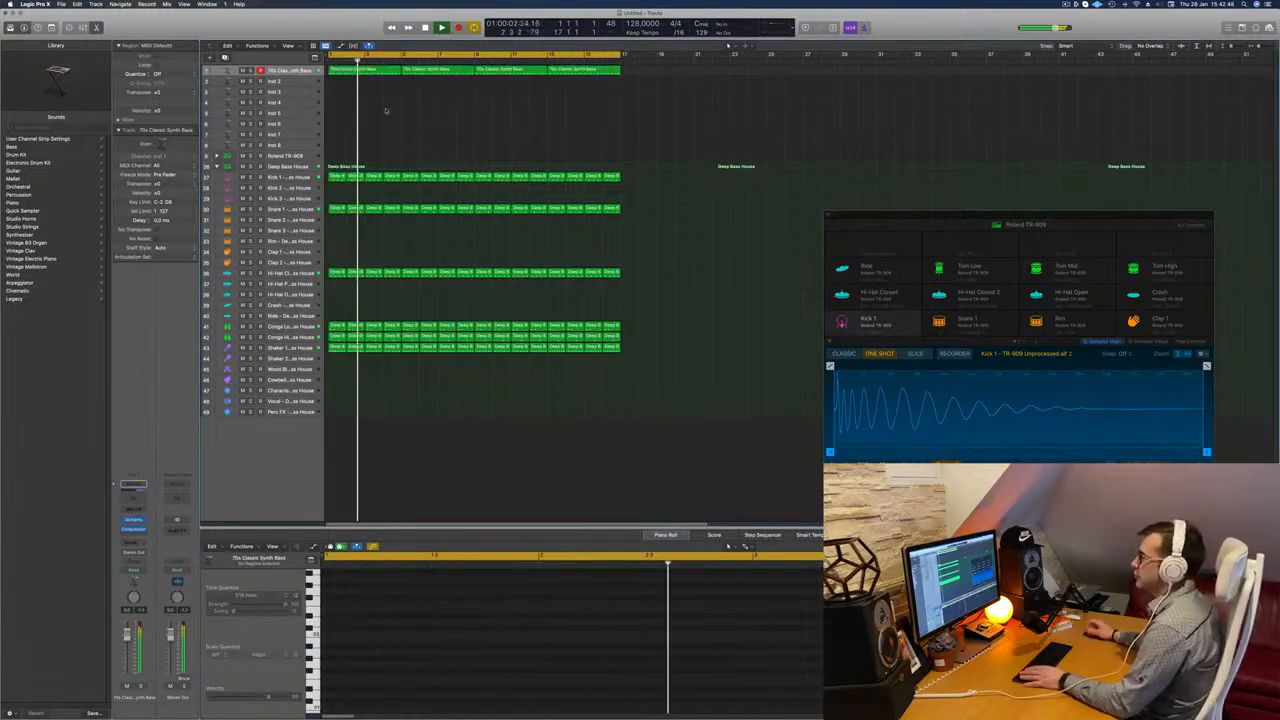
Replay the loop from the beginning and check the Conga High track within the mix.
{"action": "key", "text": "Return"}
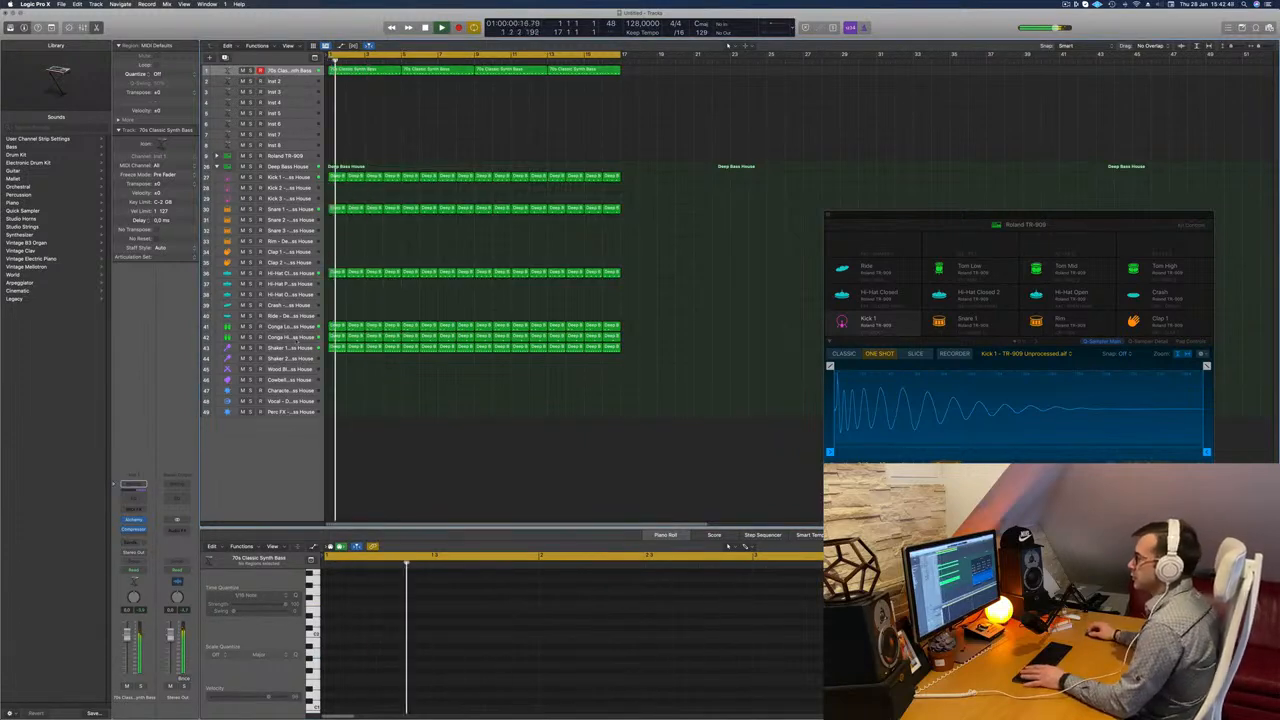
{"action": "left_click", "coordinate": [290, 337]}
{"action": "key", "text": "Return"}
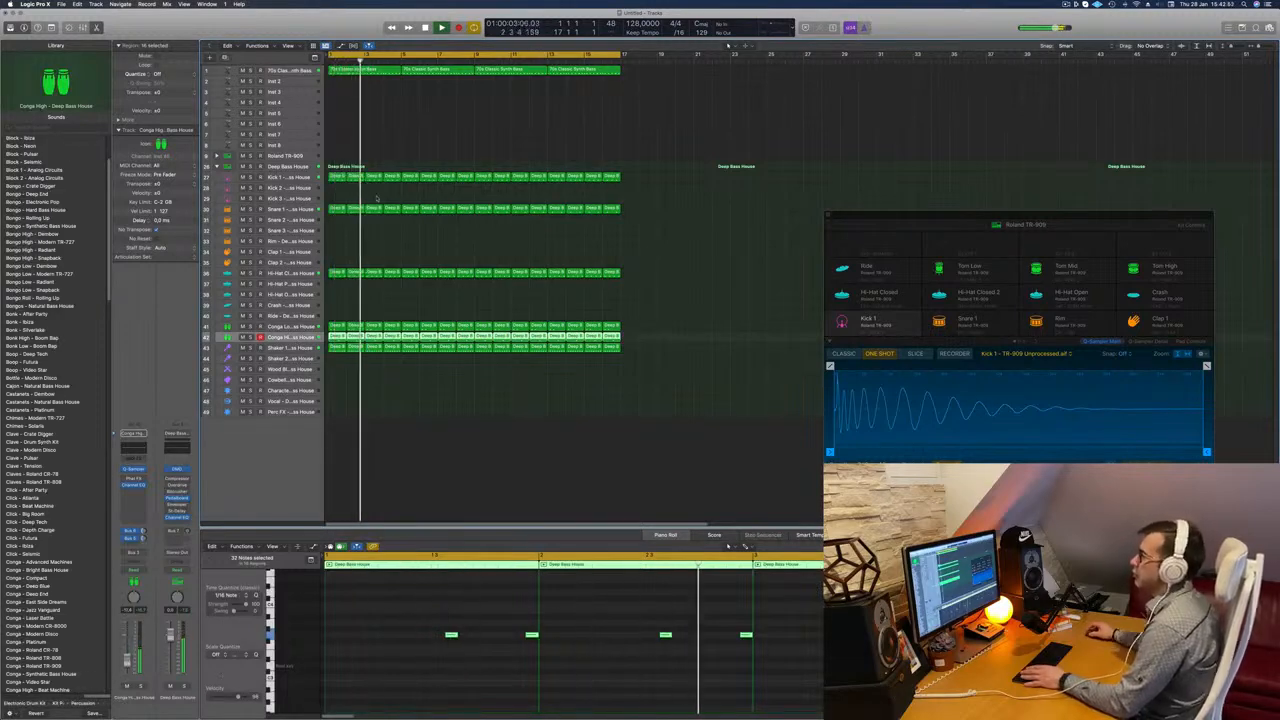
{"action": "left_click", "coordinate": [414, 129]}
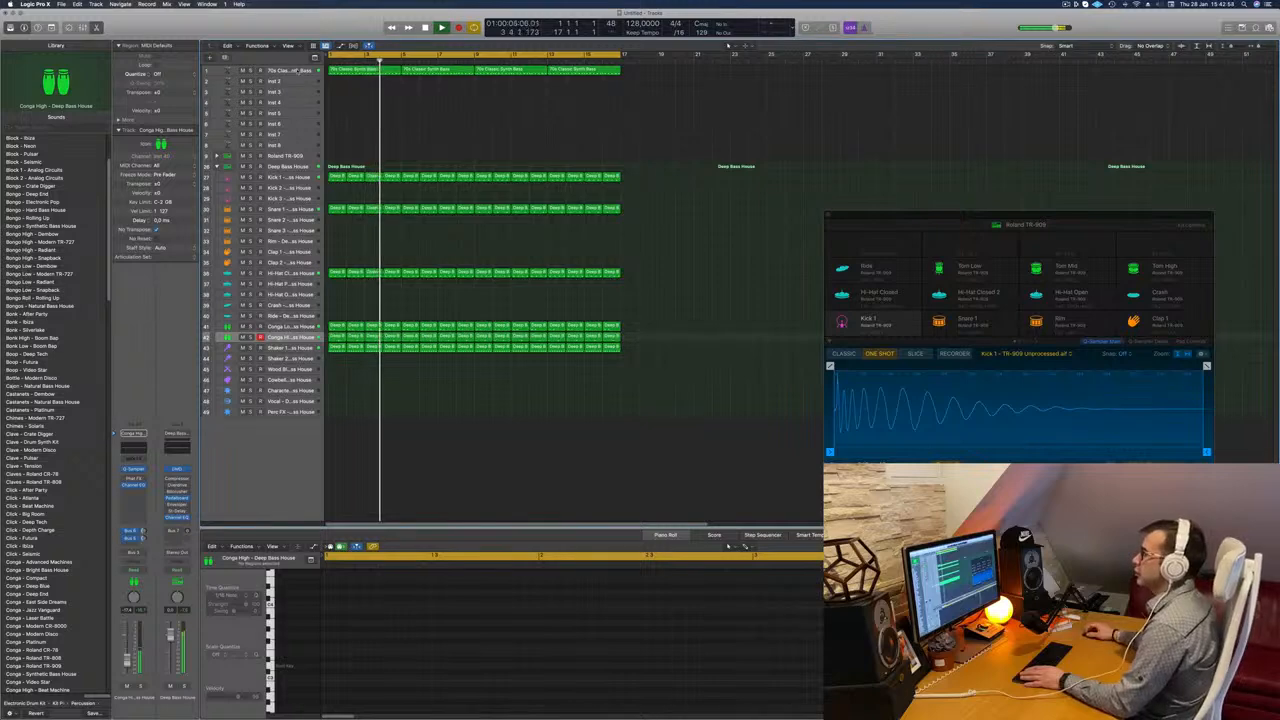
Lower the volume of the synth bass track while replaying the loop from the beginning.
{"action": "left_click", "coordinate": [298, 71]}
{"action": "key", "text": "Return"}
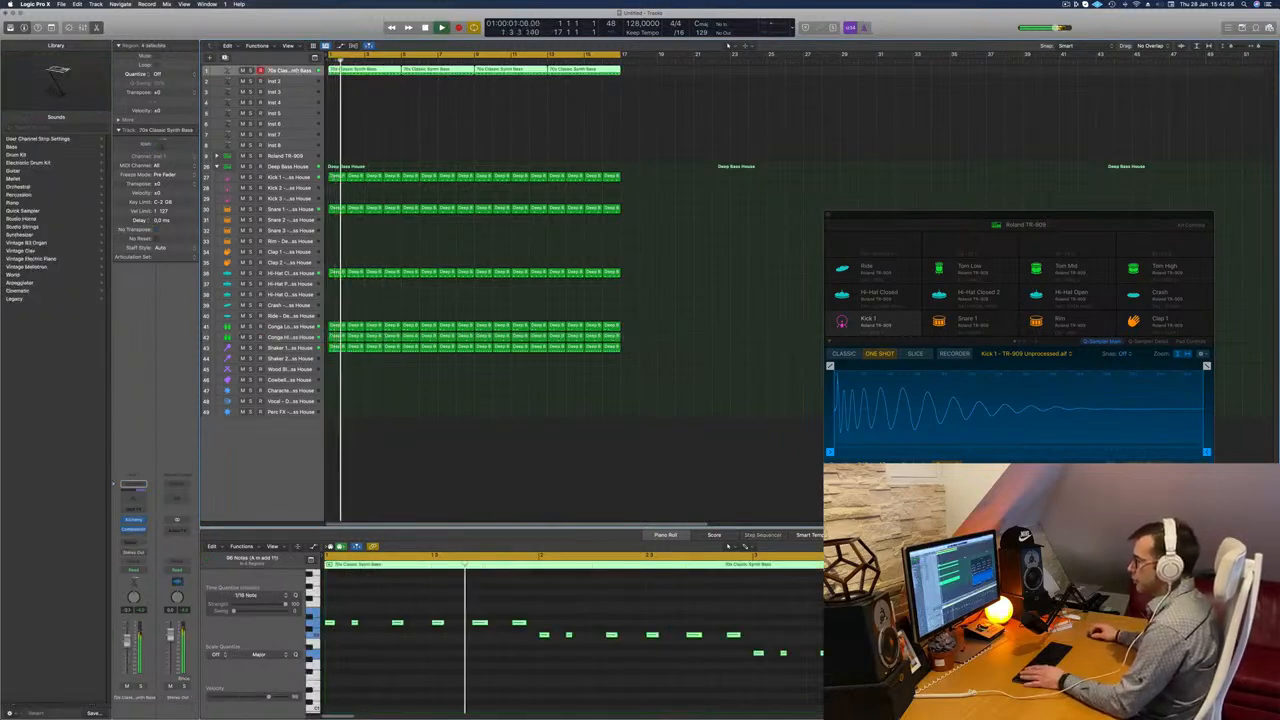
{"action": "left_click_drag", "start_coordinate": [127, 647], "coordinate": [127, 659]}
{"action": "key", "text": "Return"}
{"action": "key", "text": "Return"}
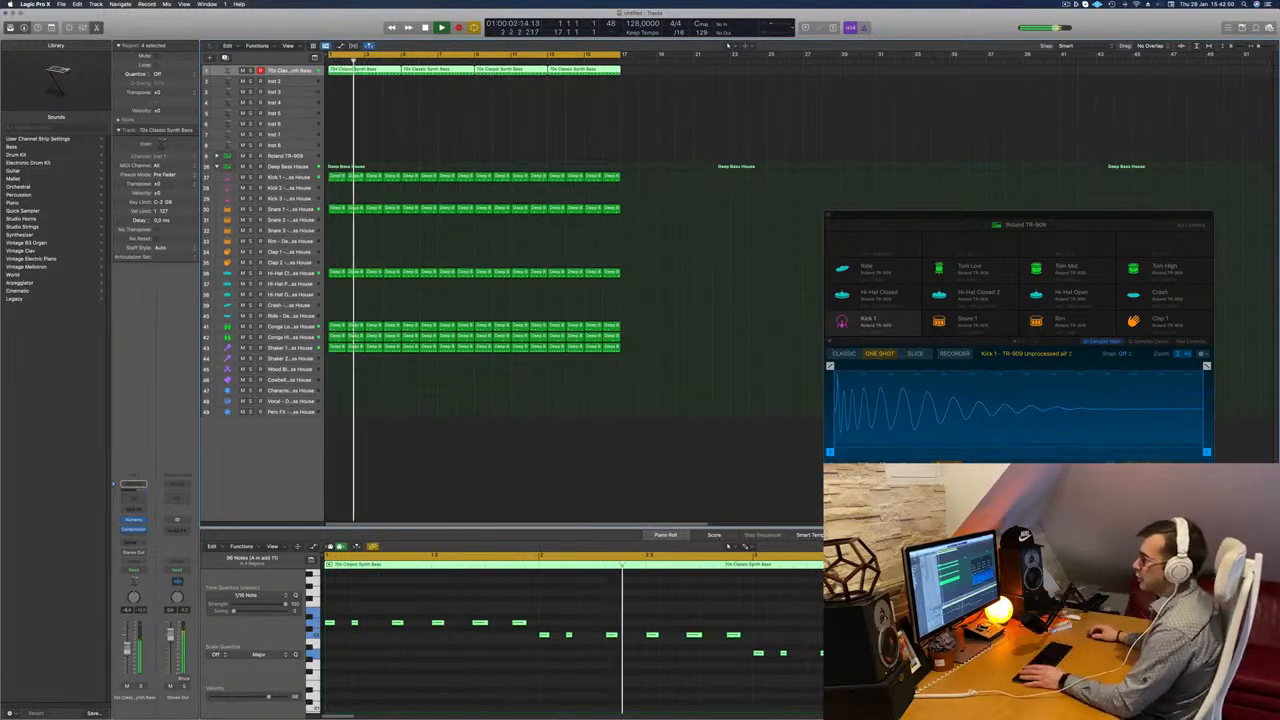
Raise the volume of the Deep Bass House Kick 1 track while replaying the loop from the beginning.
{"action": "key", "text": "Return"}
{"action": "left_click", "coordinate": [291, 180]}
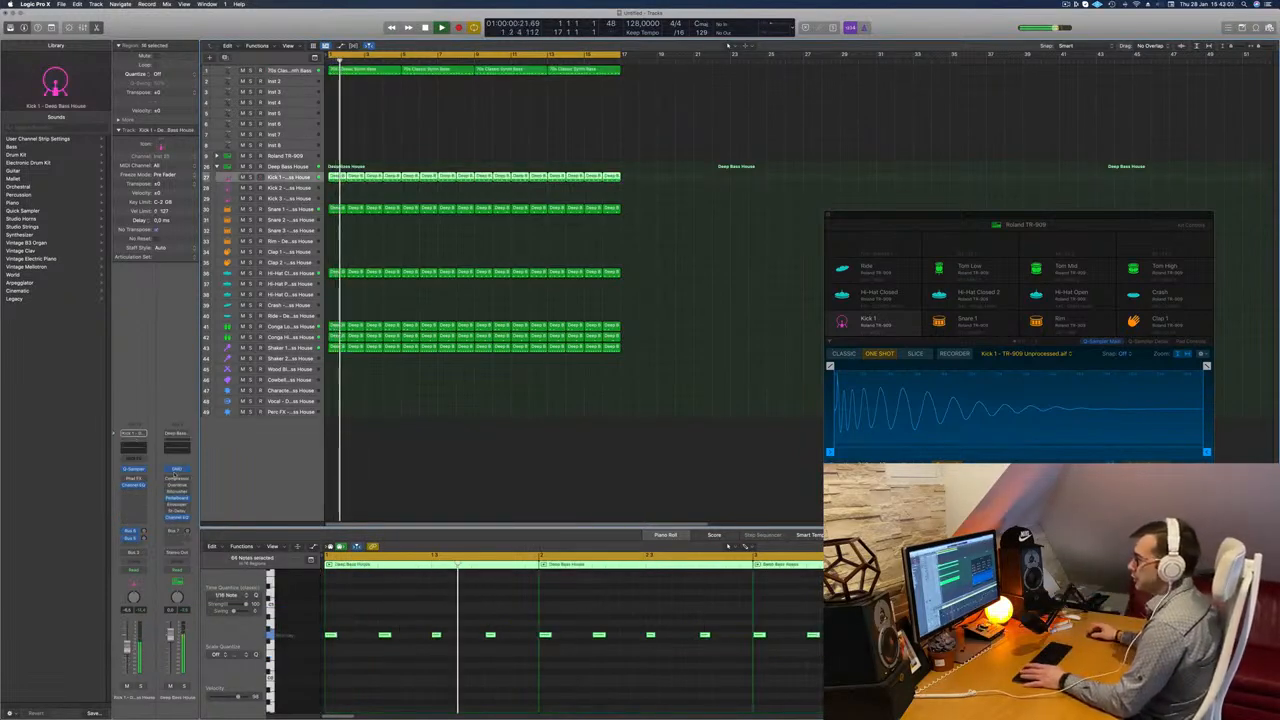
{"action": "key", "text": "Return"}
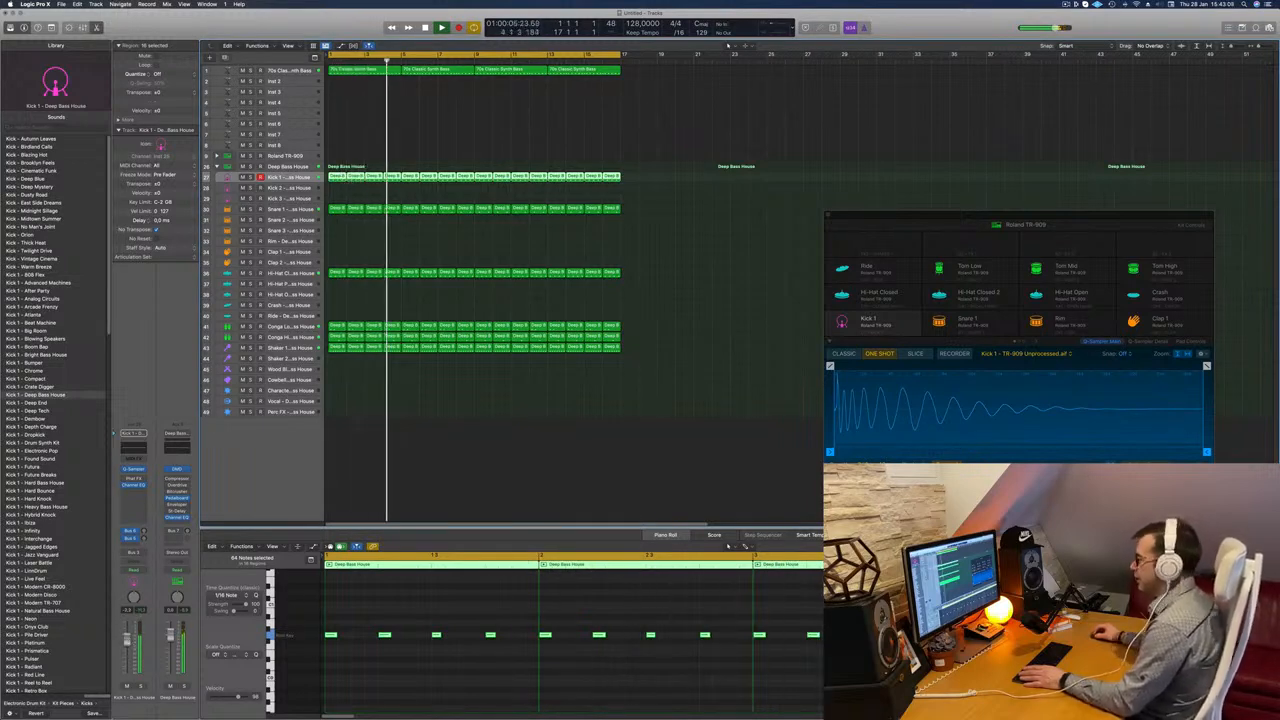
{"action": "left_click", "coordinate": [594, 143]}
{"action": "key", "text": "Return"}
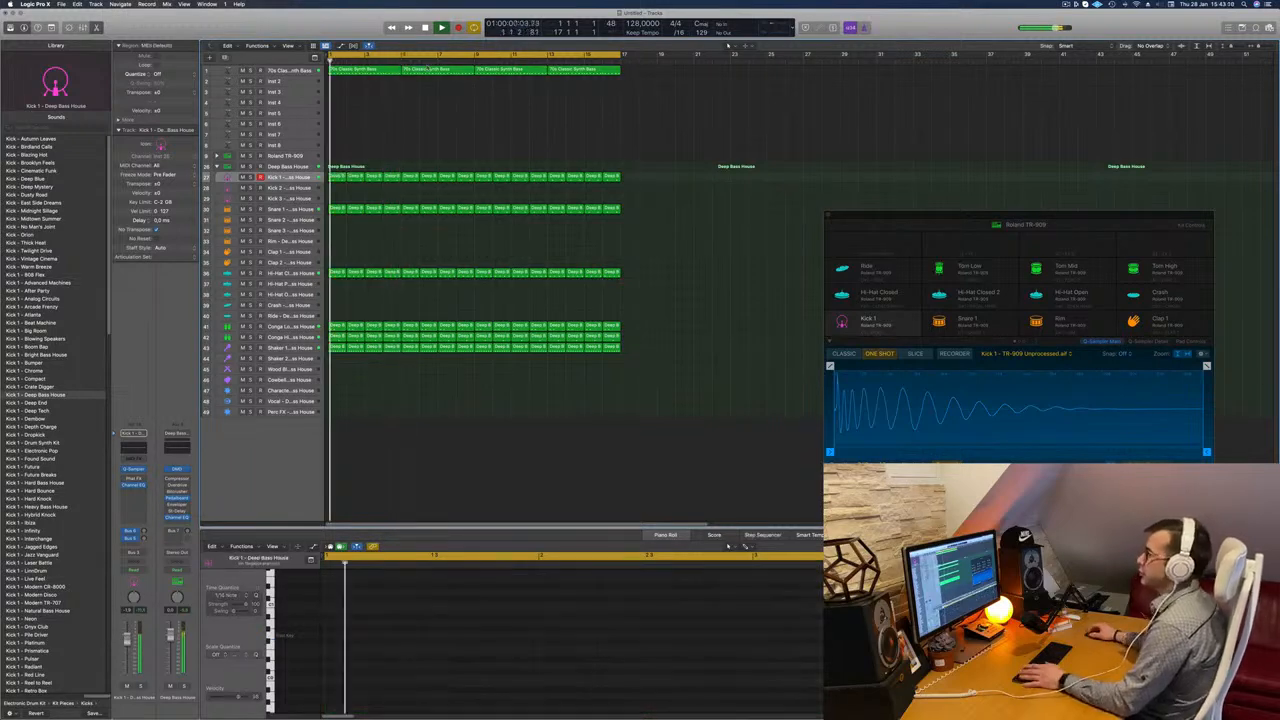
Copy the first four-bar synth bass region onto the Inst 2 track at bar 1 and stop playback.
{"action": "left_click", "coordinate": [290, 70]}
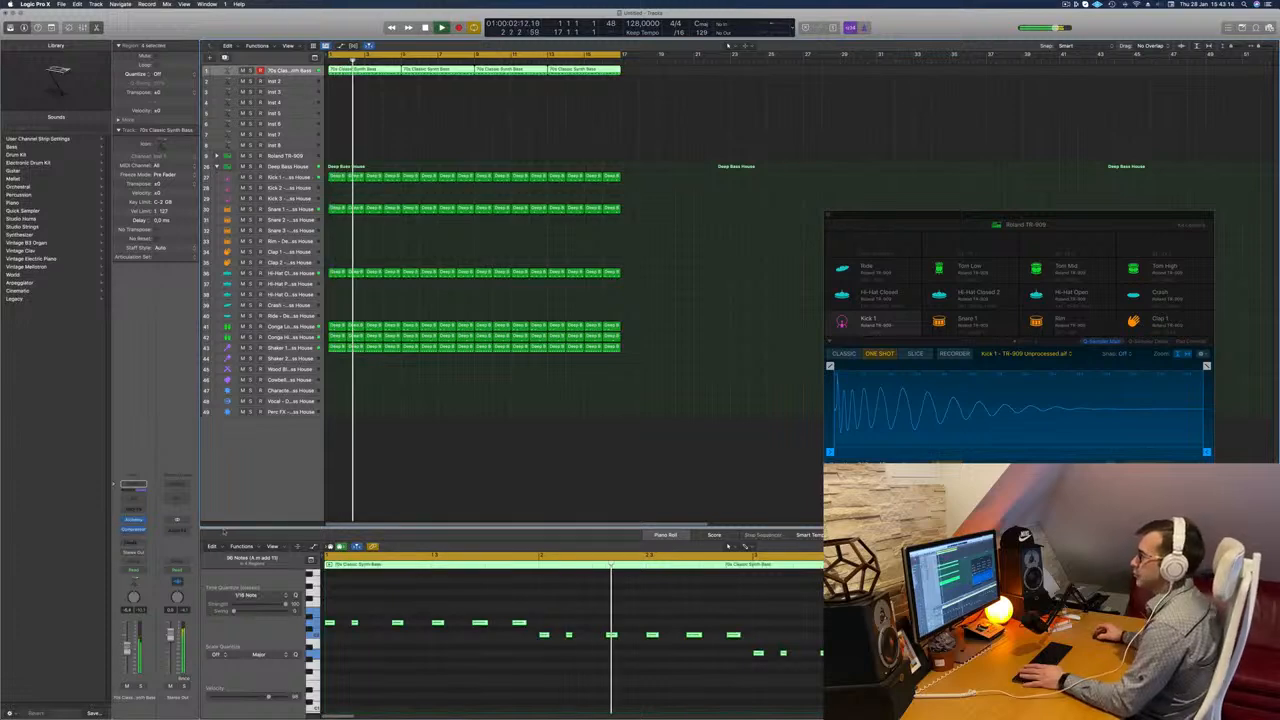
{"action": "left_click", "coordinate": [405, 88]}
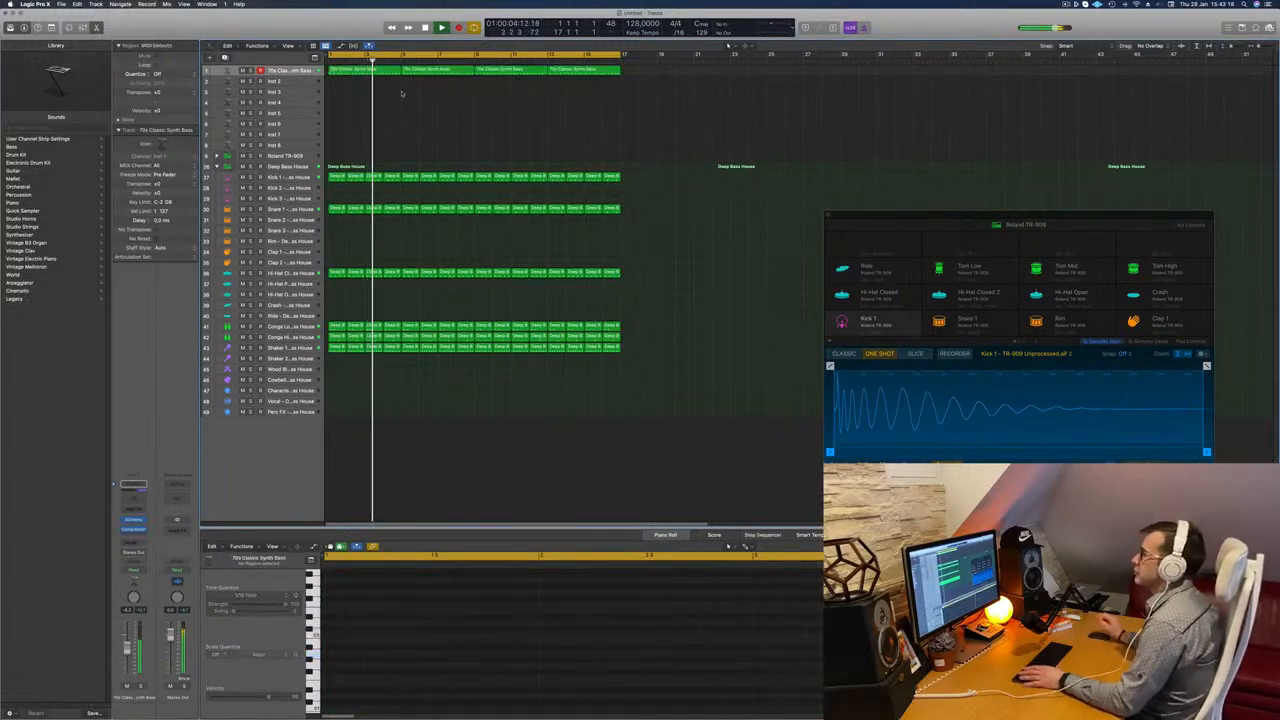
{"action": "left_click", "coordinate": [350, 73]}
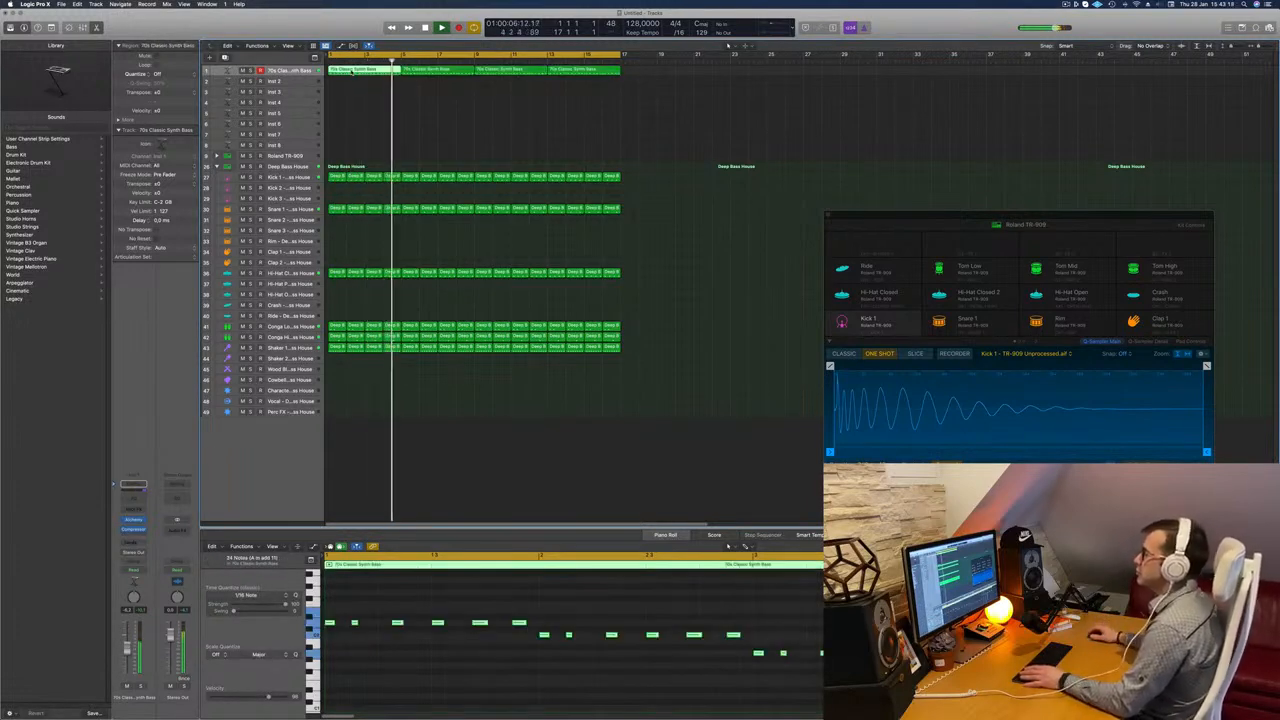
{"action": "left_click_drag", "start_coordinate": [350, 73], "coordinate": [351, 86]}
{"action": "key", "text": "space"}
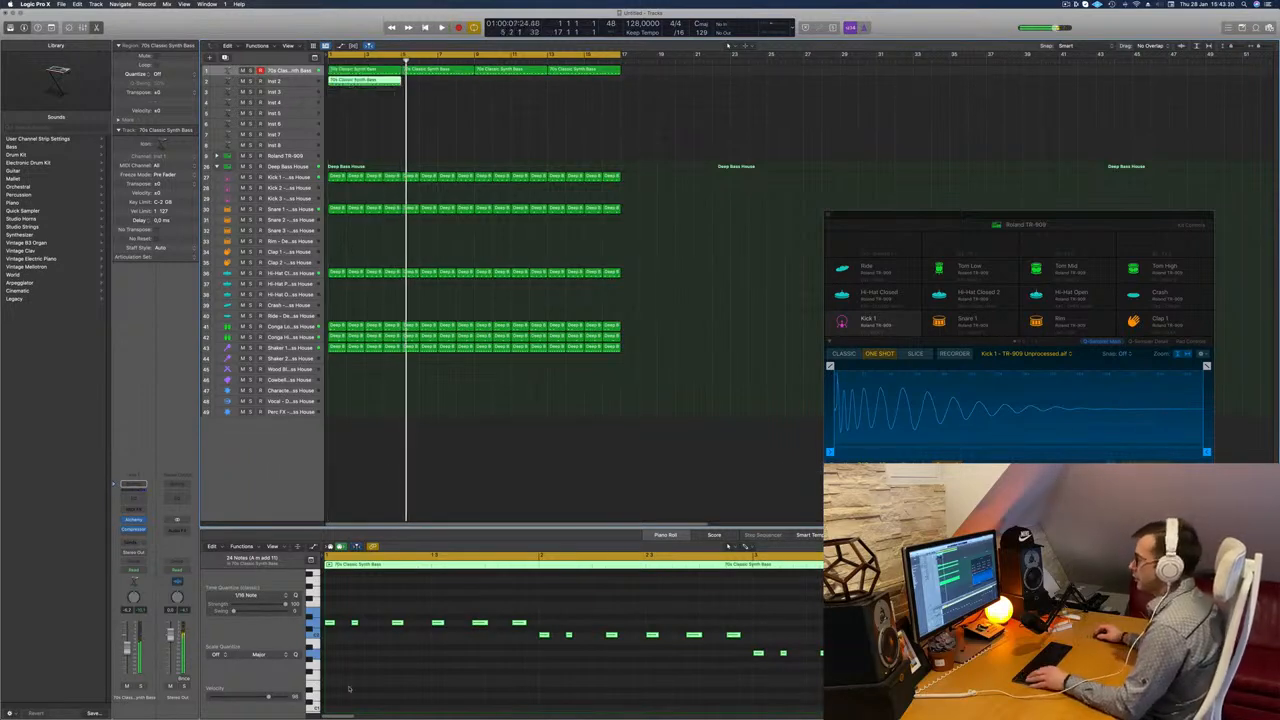
Move the second- and third-bar notes of the copied region back to bar 1, stacking them as three-note chords, and play the result.
{"action": "scroll", "coordinate": [361, 687], "scroll_direction": "left", "scroll_amount": 5}
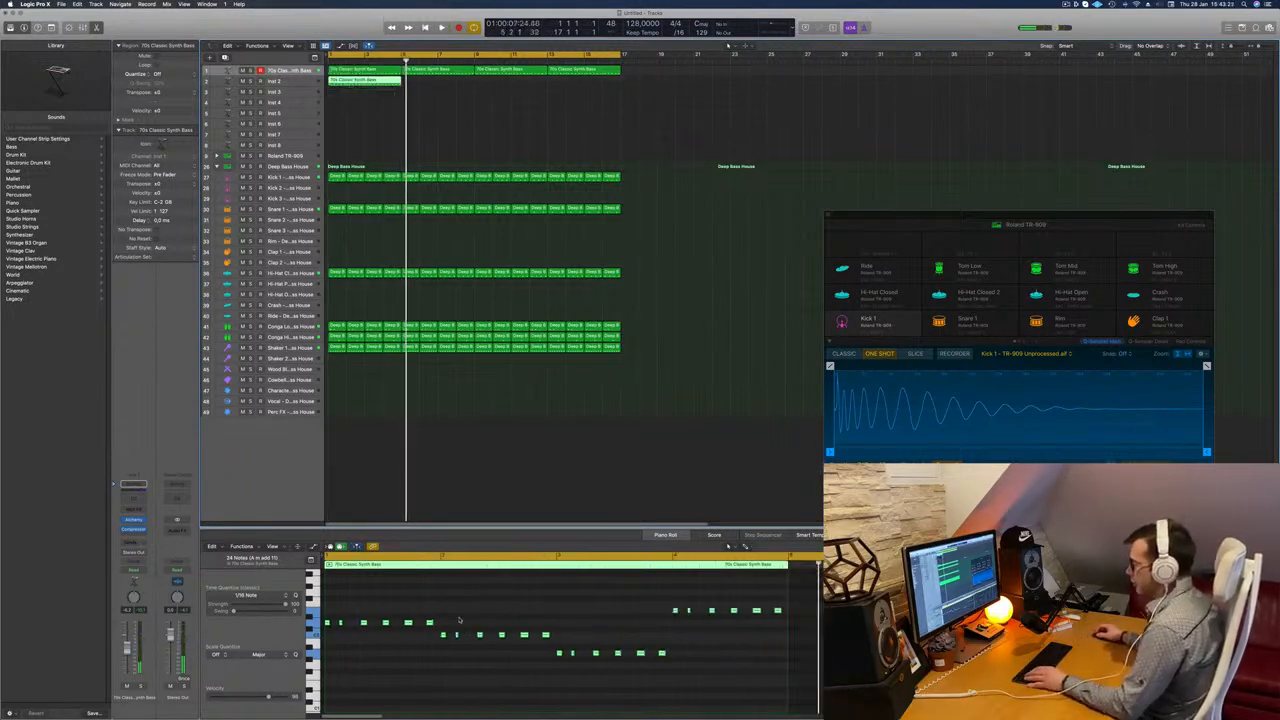
{"action": "left_click_drag", "start_coordinate": [441, 627], "coordinate": [613, 643]}
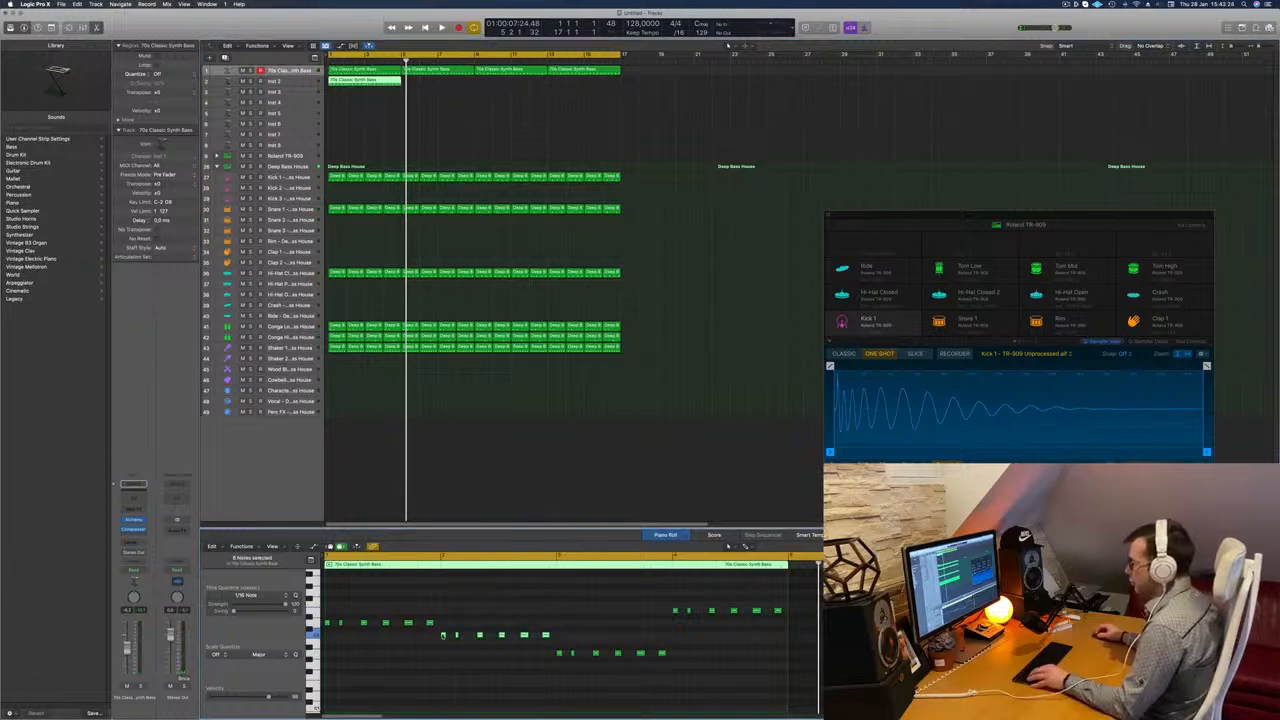
{"action": "left_click_drag", "start_coordinate": [444, 635], "coordinate": [328, 636]}
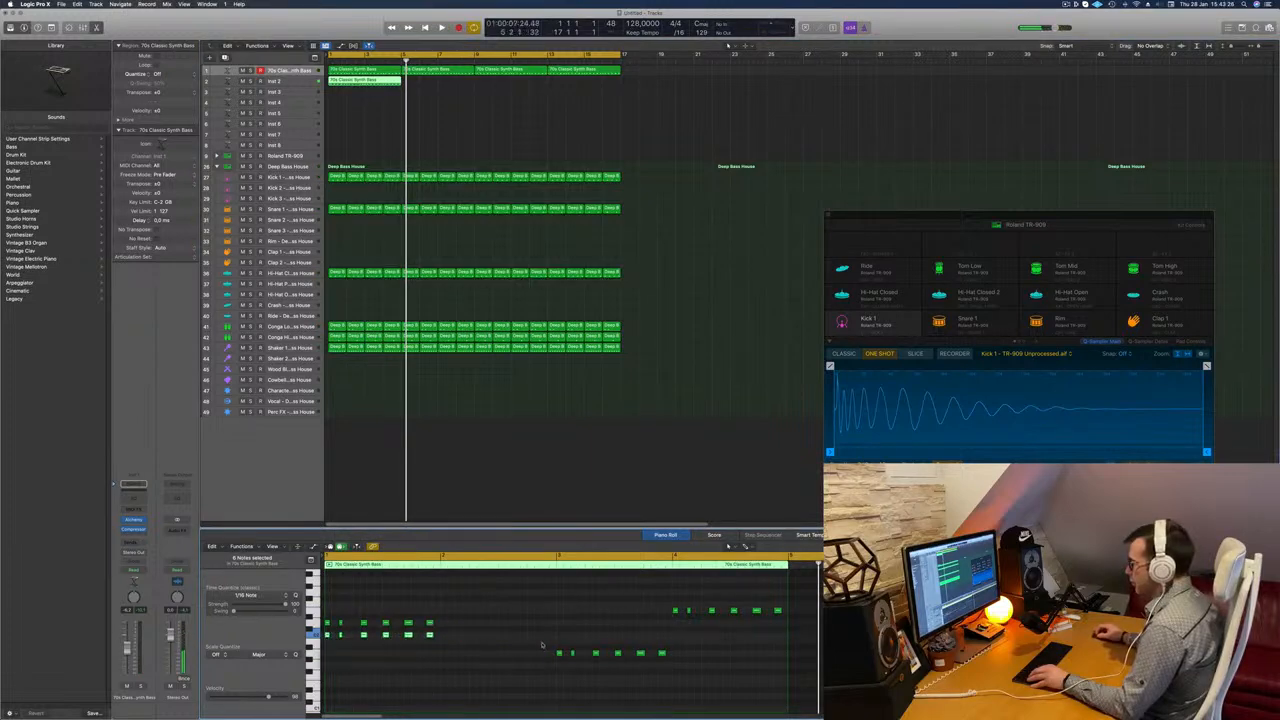
{"action": "left_click_drag", "start_coordinate": [542, 643], "coordinate": [770, 684]}
{"action": "left_click", "coordinate": [560, 655]}
{"action": "left_click_drag", "start_coordinate": [560, 655], "coordinate": [326, 657]}
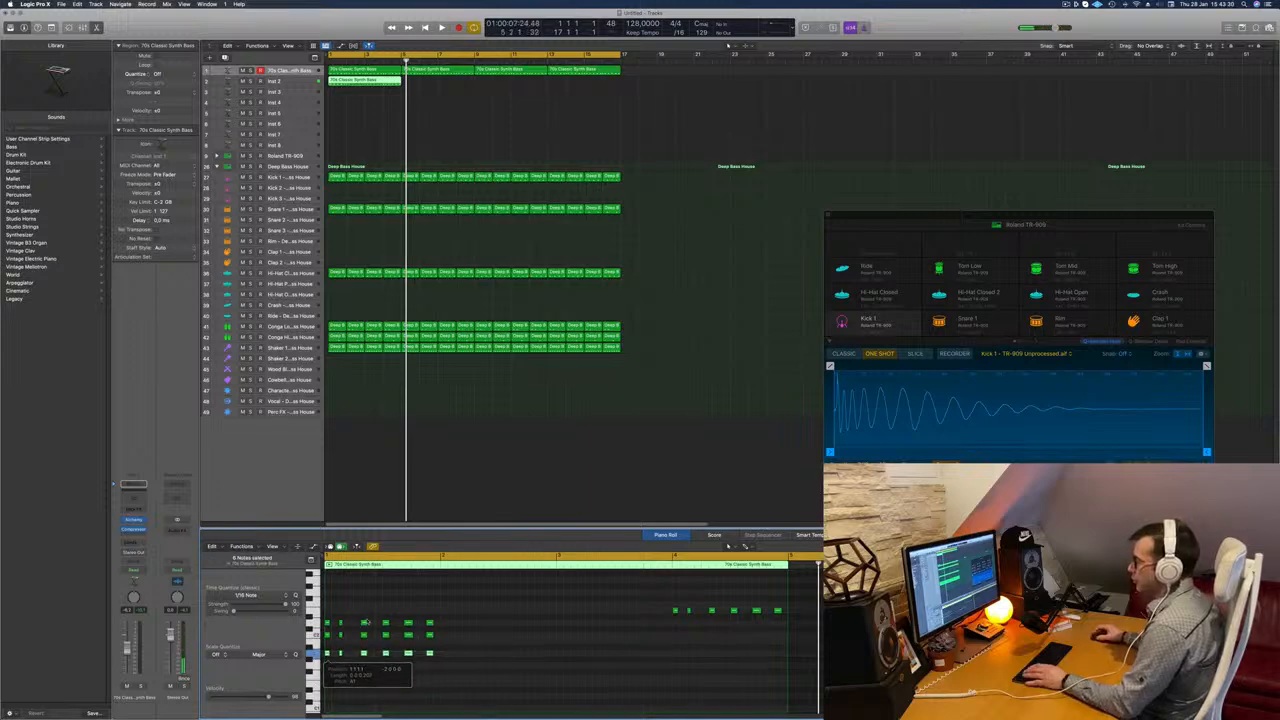
{"action": "key", "text": "space"}
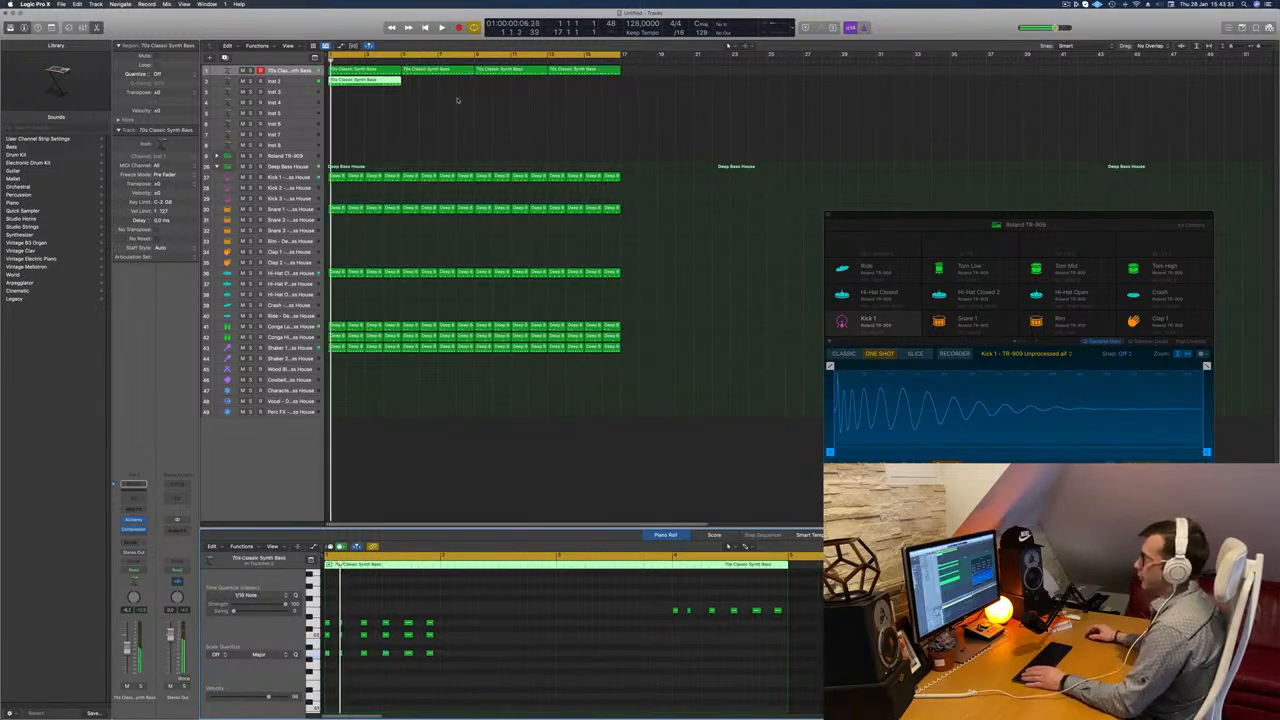
Divide the copied Inst 2 region at bar 2 and delete everything after its first bar.
{"action": "left_click_drag", "start_coordinate": [345, 80], "coordinate": [345, 84]}
{"action": "double_click", "coordinate": [345, 83]}
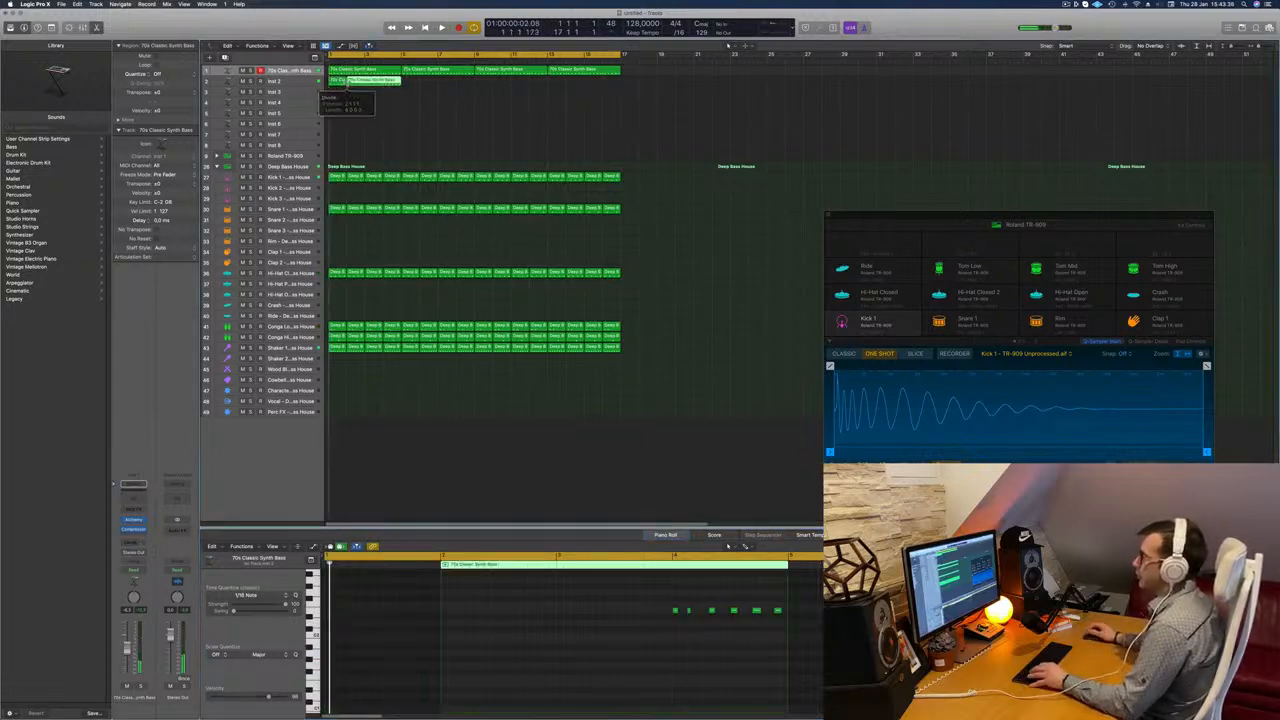
{"action": "key", "text": "BackSpace"}
{"action": "left_click", "coordinate": [345, 82]}
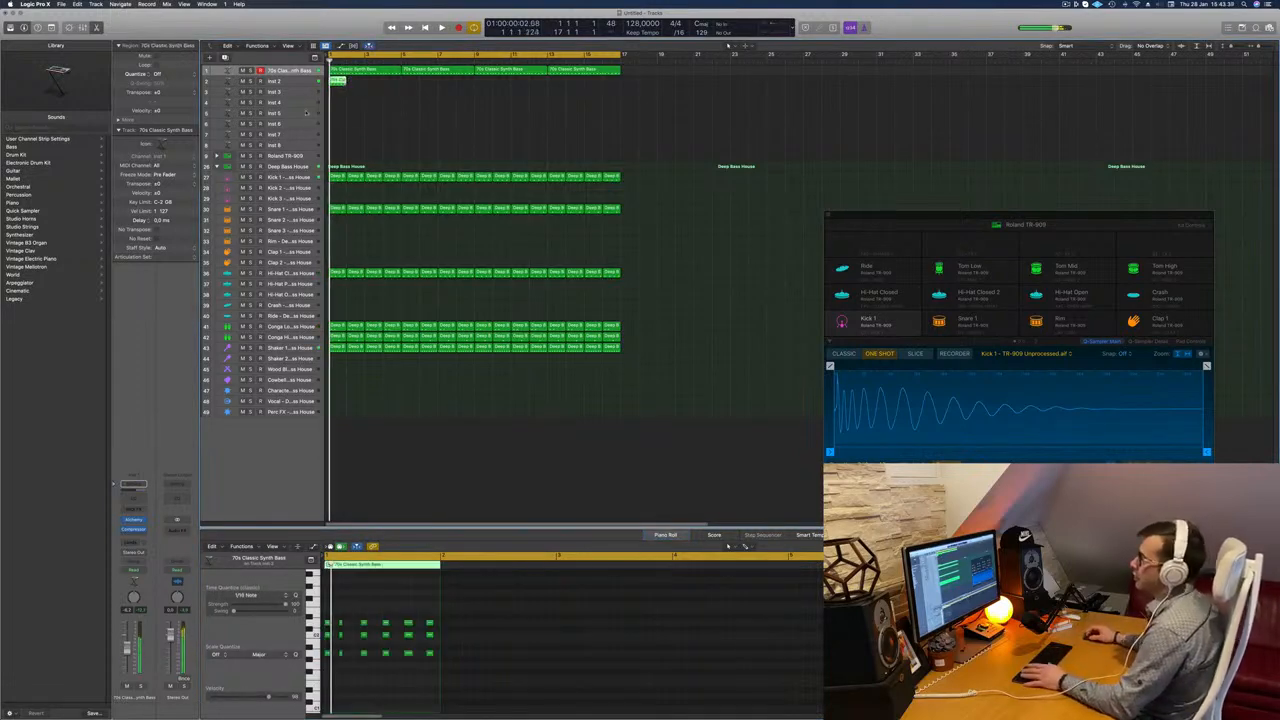
Load a stereo Vintage B3 Organ on the Inst 2 track and move its window clear of the first region.
{"action": "left_click", "coordinate": [296, 83]}
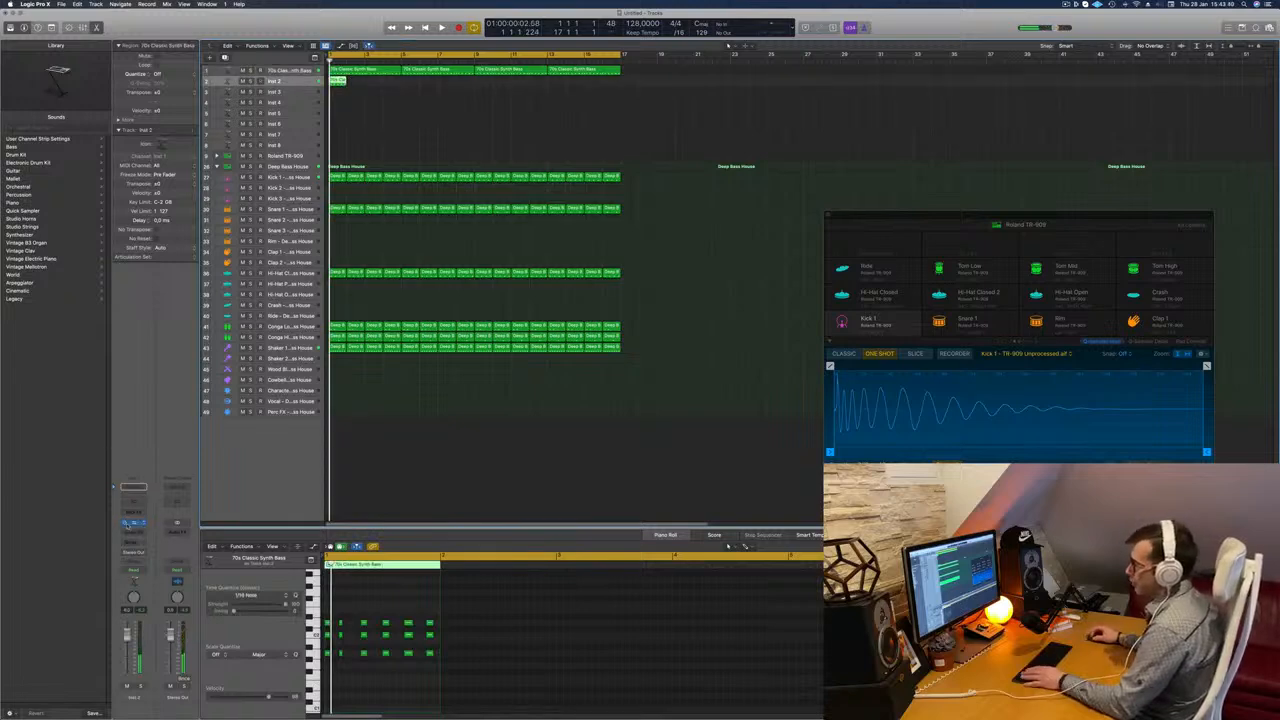
{"action": "left_click", "coordinate": [143, 523]}
{"action": "mouse_move", "coordinate": [200, 596]}
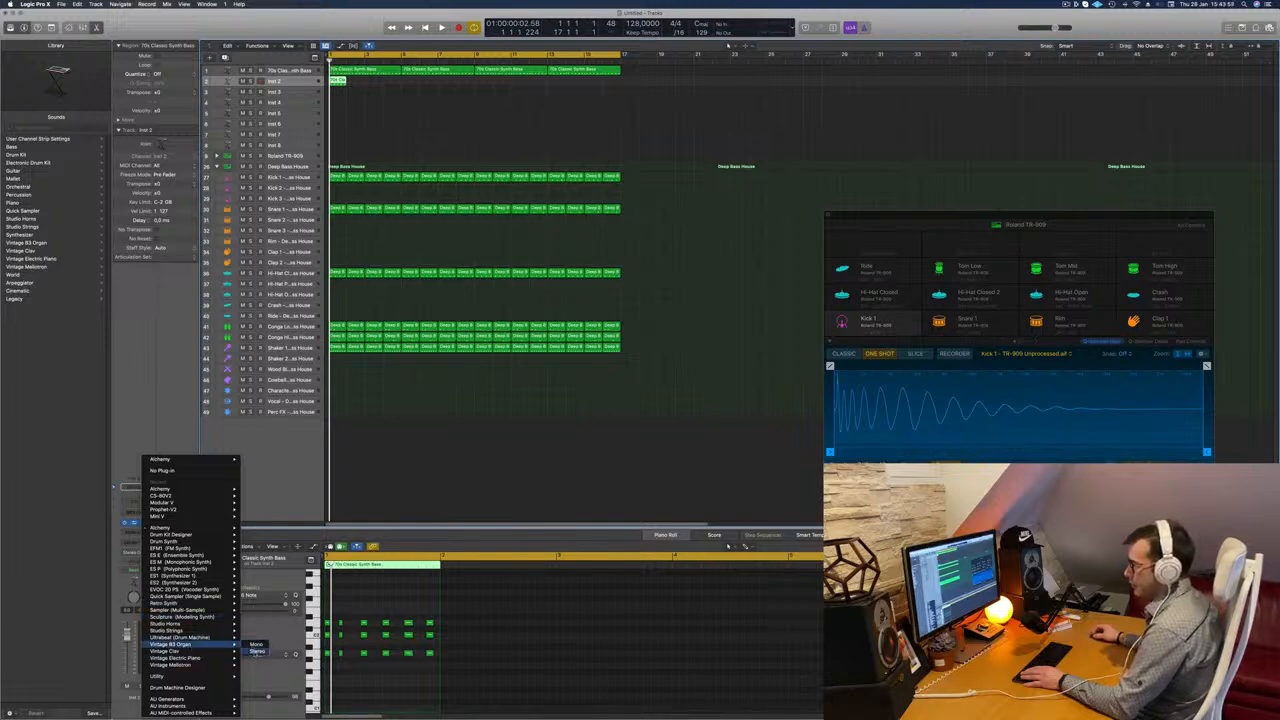
{"action": "left_click", "coordinate": [257, 651]}
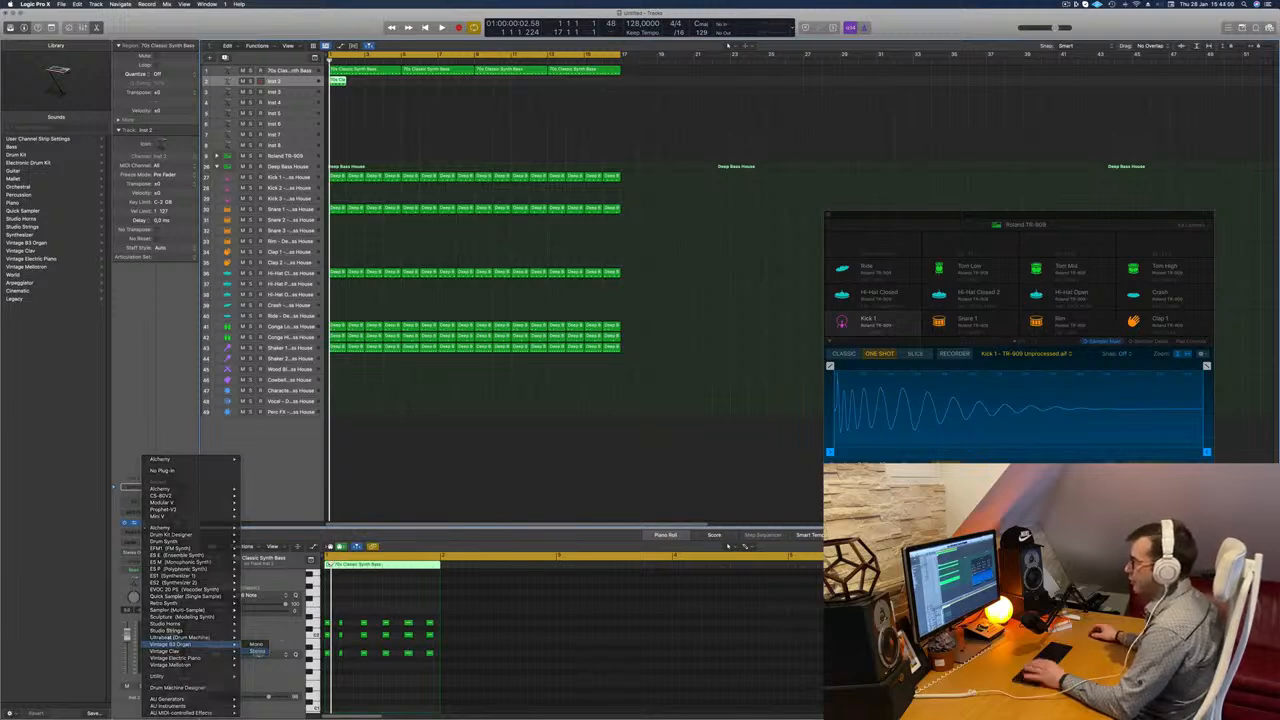
{"action": "left_click_drag", "start_coordinate": [565, 103], "coordinate": [670, 119]}
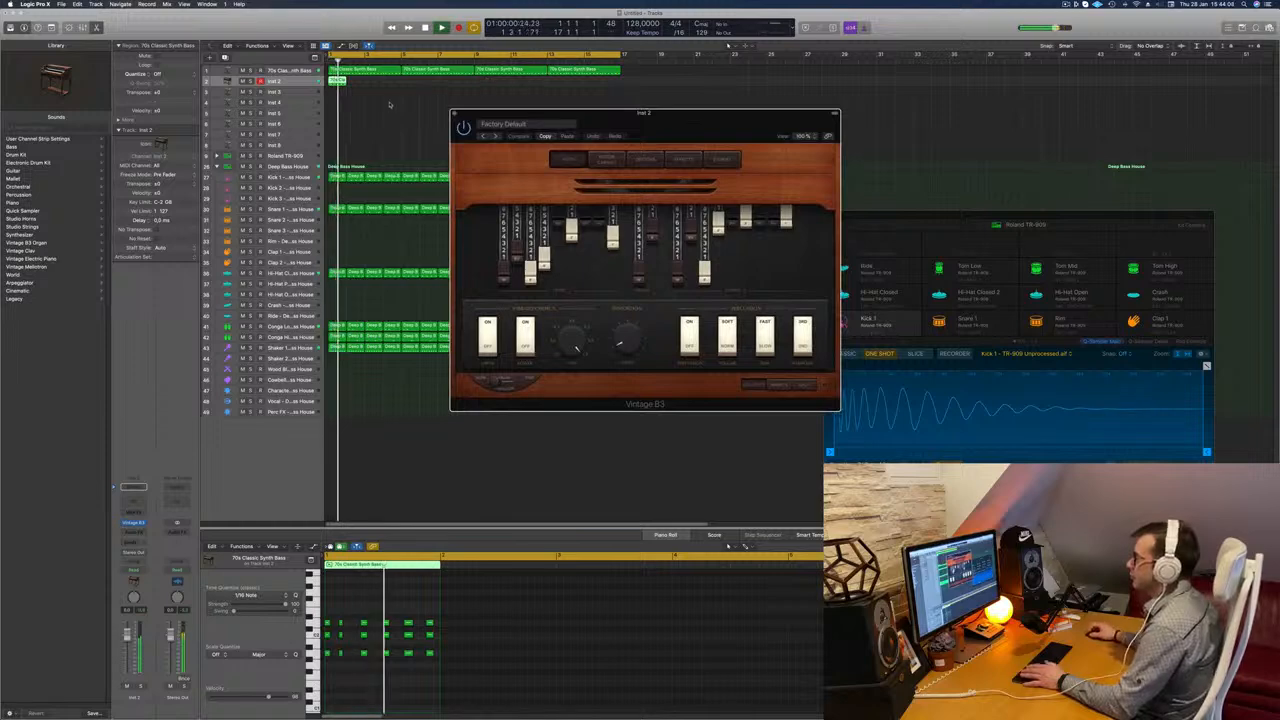
Audition successive Vintage B3 presets with the chord region and settle on Big Jazz Organ.
{"action": "left_click", "coordinate": [495, 135]}
{"action": "key", "text": "space"}
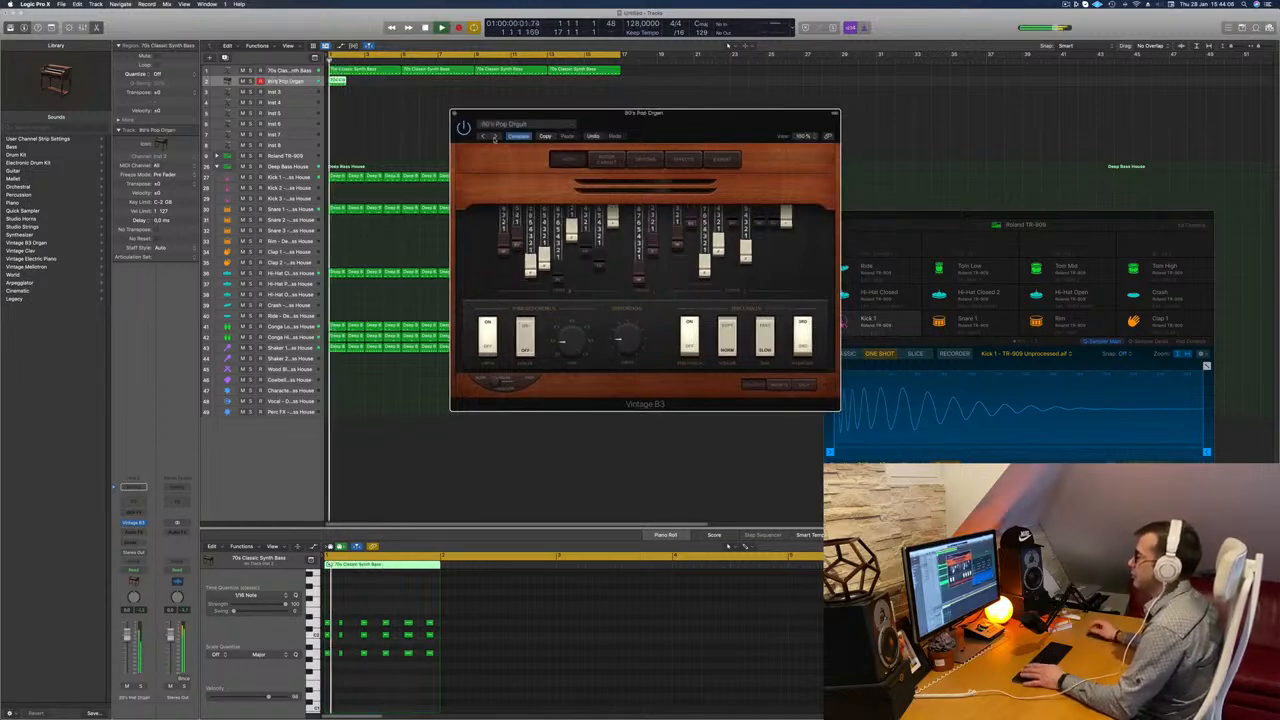
{"action": "left_click", "coordinate": [495, 135]}
{"action": "key", "text": "space"}
{"action": "key", "text": "space"}
{"action": "left_click", "coordinate": [495, 135]}
{"action": "key", "text": "space"}
{"action": "key", "text": "space"}
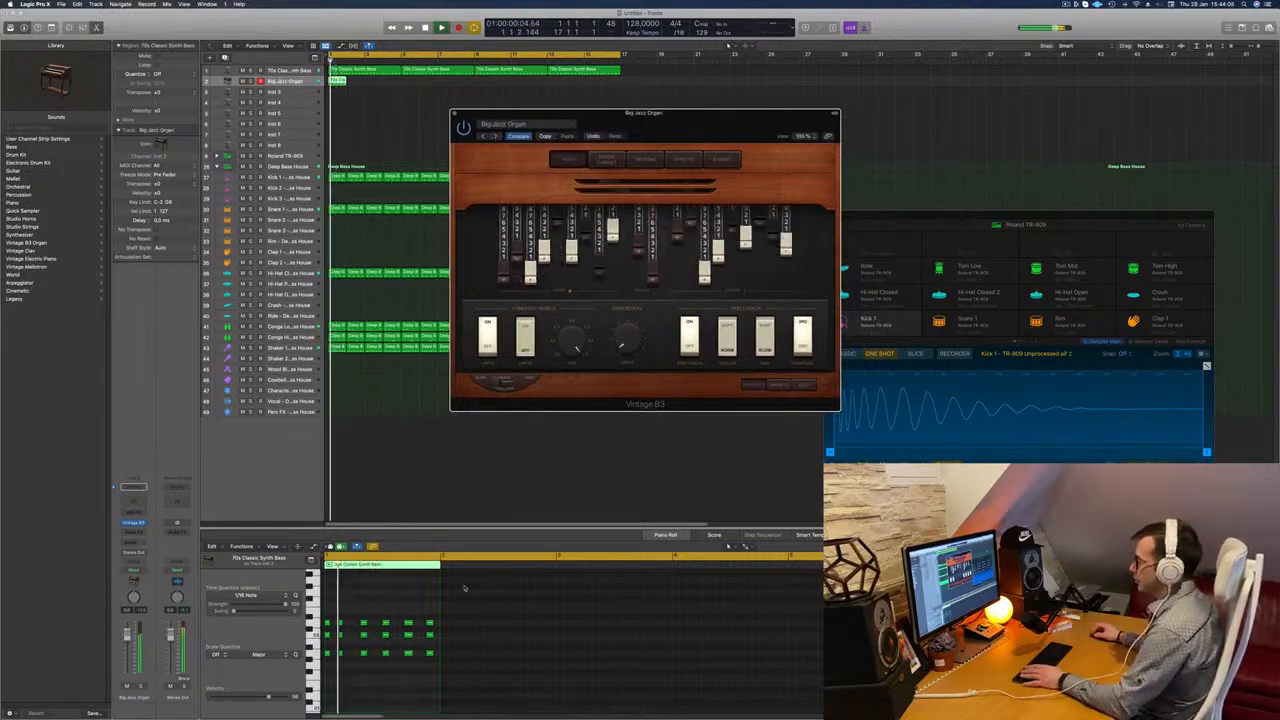
{"action": "key", "text": "space"}
Transpose all chord notes in the one-bar organ region up one octave.
{"action": "left_click", "coordinate": [395, 606]}
{"action": "key", "text": "super+a"}
{"action": "key", "text": "alt+shift+Up"}
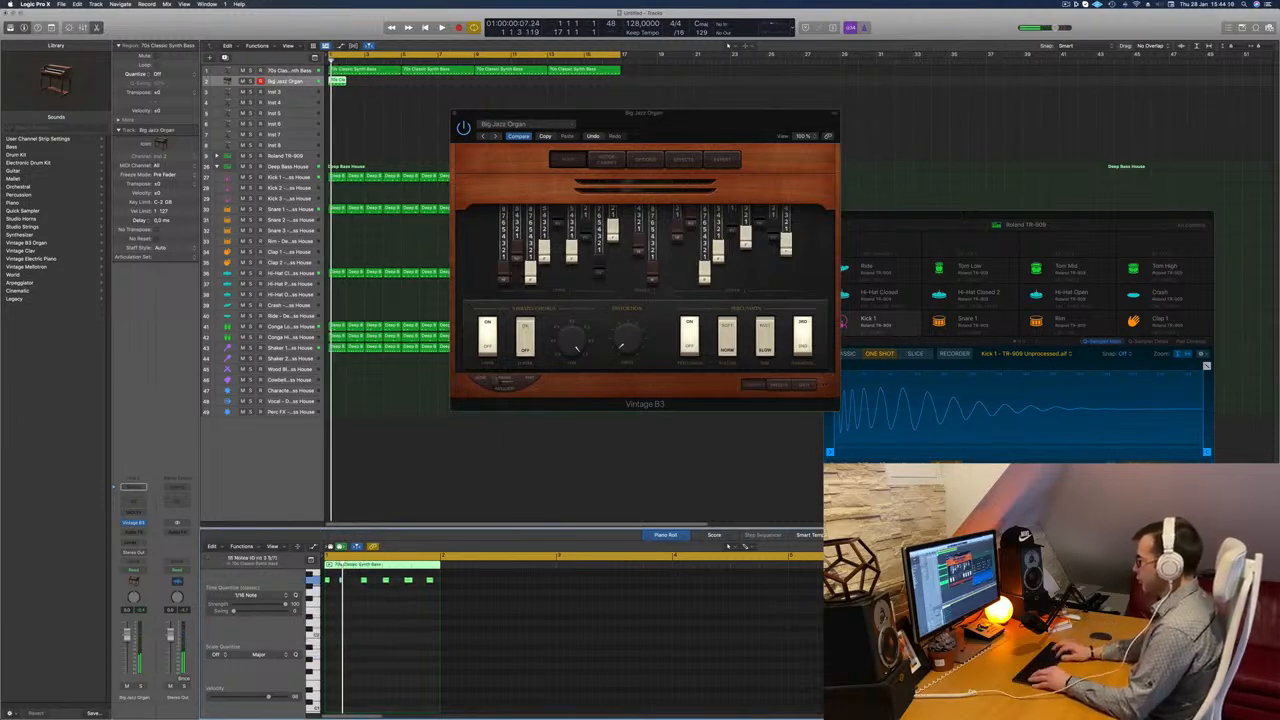
Play back the one-bar organ chord region with the beat and move the Vintage B3 window slightly aside.
{"action": "key", "text": "space"}
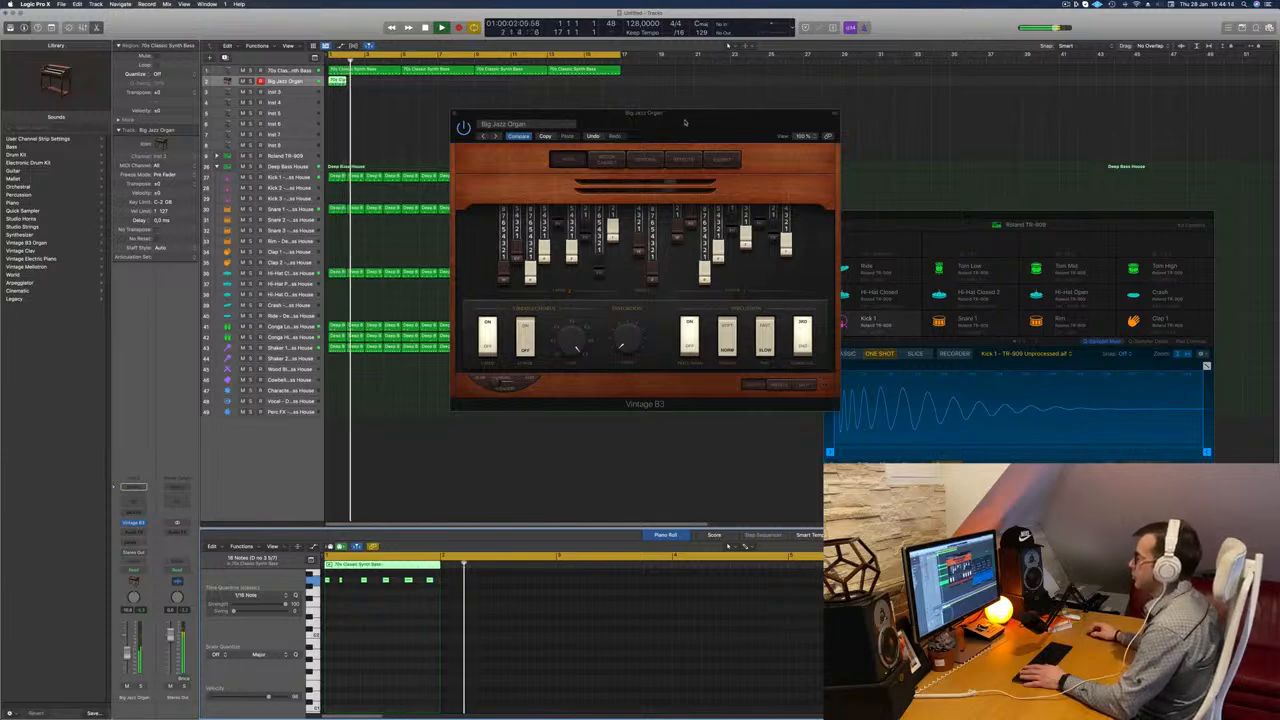
{"action": "left_click_drag", "start_coordinate": [686, 120], "coordinate": [674, 124]}
{"action": "key", "text": "space"}
{"action": "key", "text": "space"}
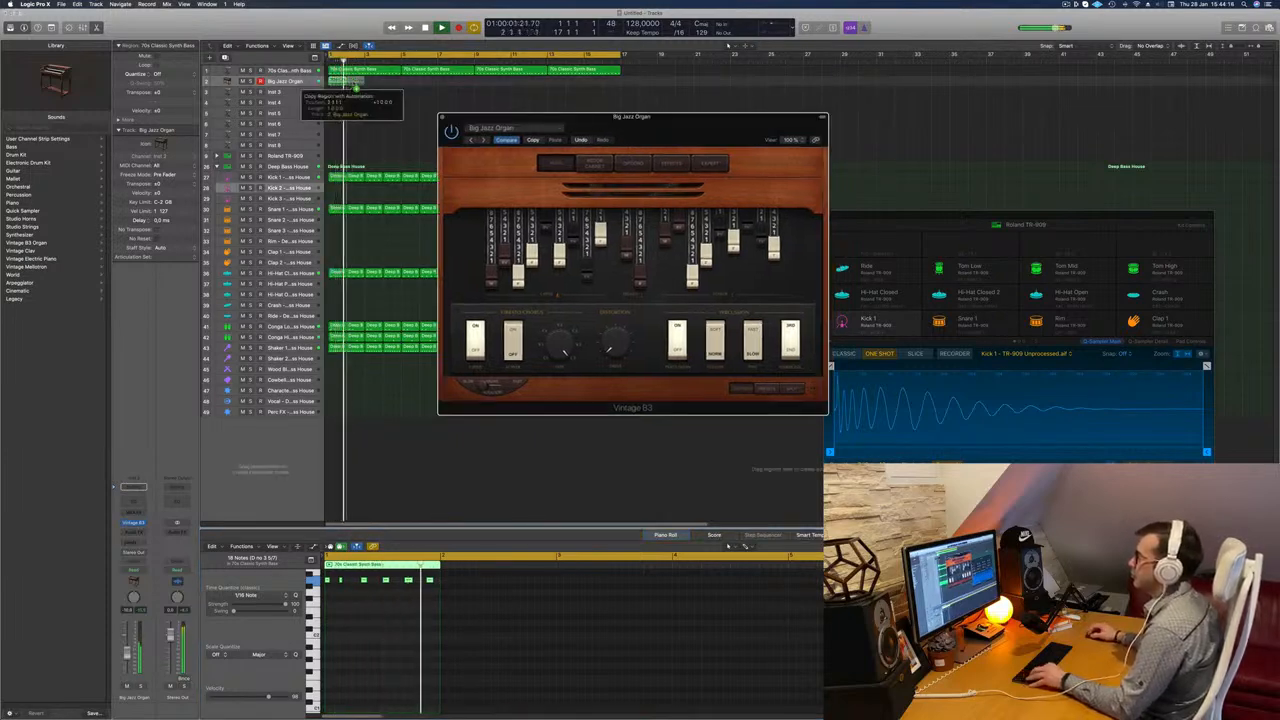
Copy the organ chord region repeatedly along its track until it fills the arrangement up to bar 17.
{"action": "left_click_drag", "start_coordinate": [342, 81], "coordinate": [379, 84]}
{"action": "left_click_drag", "start_coordinate": [568, 130], "coordinate": [530, 131]}
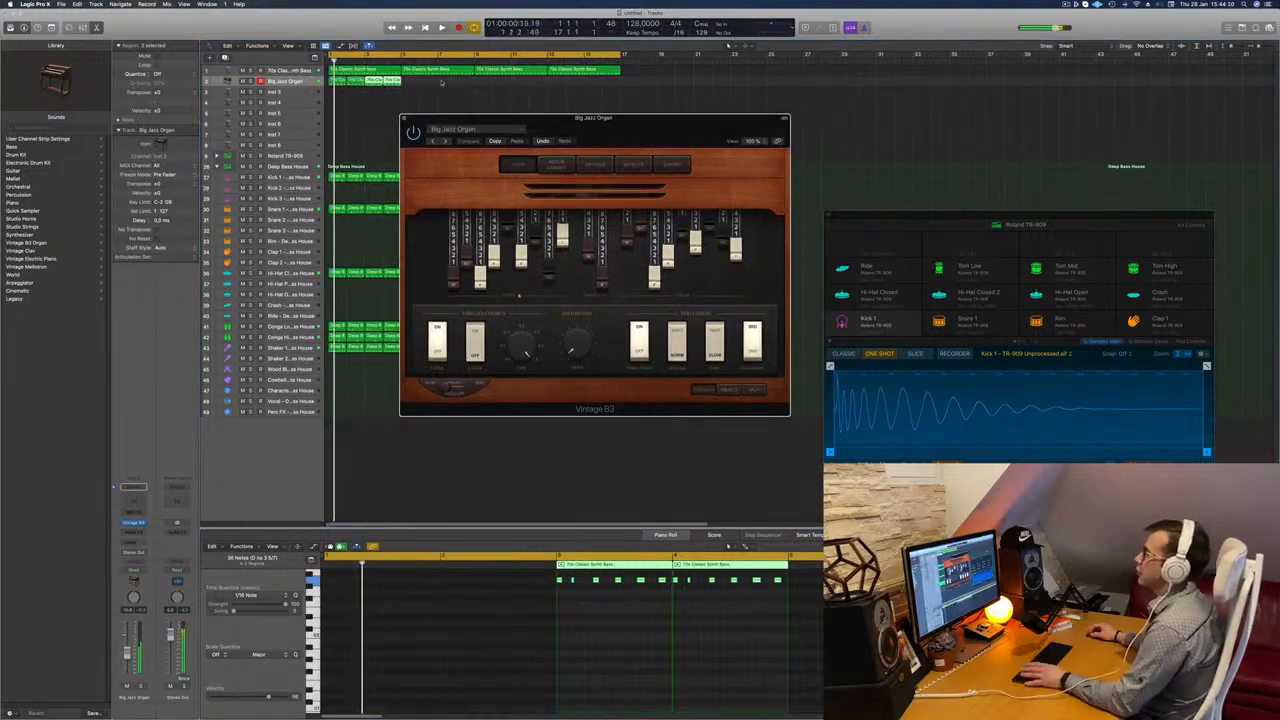
{"action": "left_click_drag", "start_coordinate": [338, 82], "coordinate": [407, 84]}
{"action": "key", "text": "space"}
{"action": "mouse_move", "coordinate": [487, 83]}
{"action": "left_mouse_down"}
{"action": "mouse_move", "coordinate": [341, 79]}
{"action": "mouse_move", "coordinate": [490, 88]}
{"action": "left_mouse_up"}
{"action": "left_click_drag", "start_coordinate": [655, 131], "coordinate": [590, 149]}
Audition further Vintage B3 presets during playback, adjusting the organ track's level, and settle on Classic Funk Organ.
{"action": "key", "text": "space"}
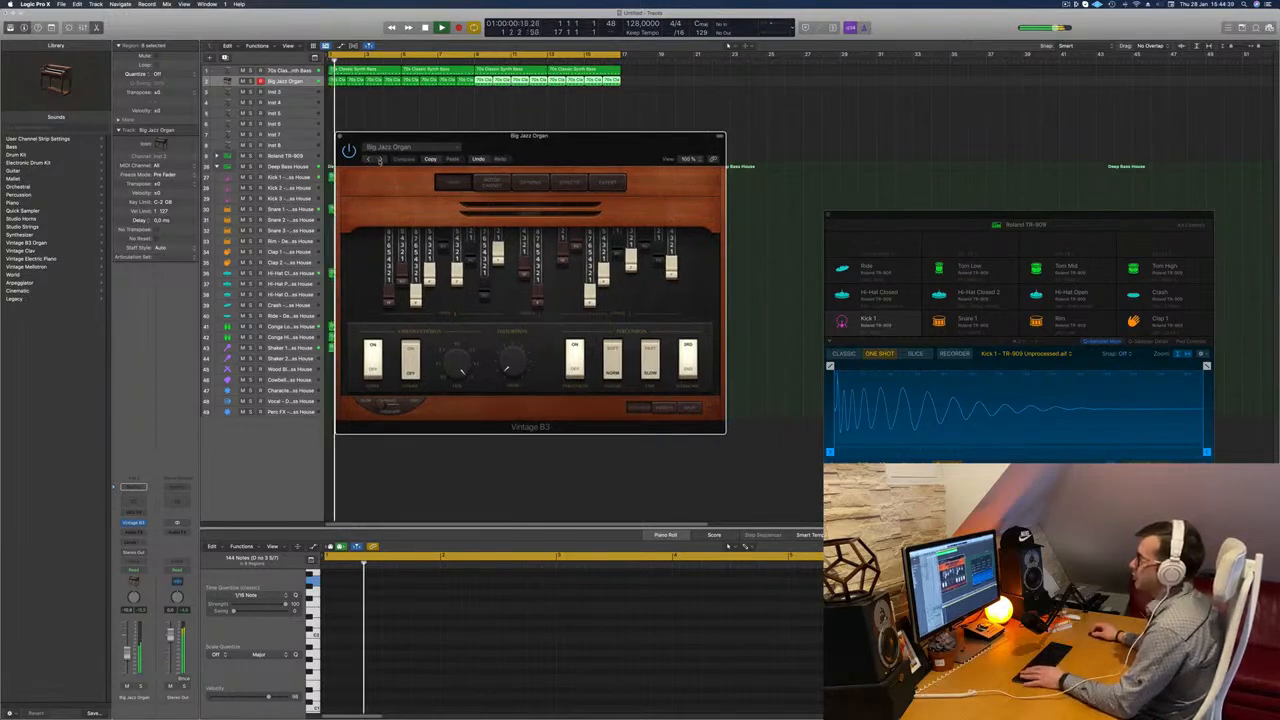
{"action": "left_click", "coordinate": [379, 160]}
{"action": "left_click", "coordinate": [379, 160]}
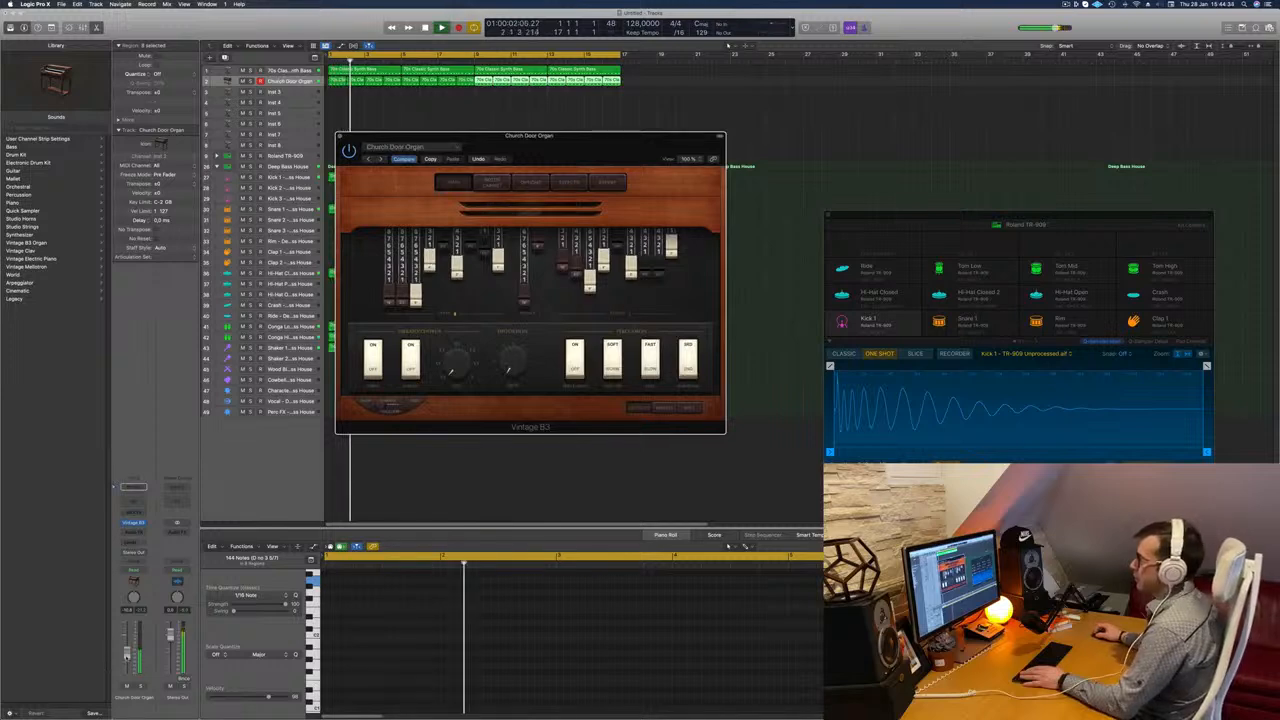
{"action": "left_click_drag", "start_coordinate": [126, 656], "coordinate": [126, 650]}
{"action": "key", "text": "Return"}
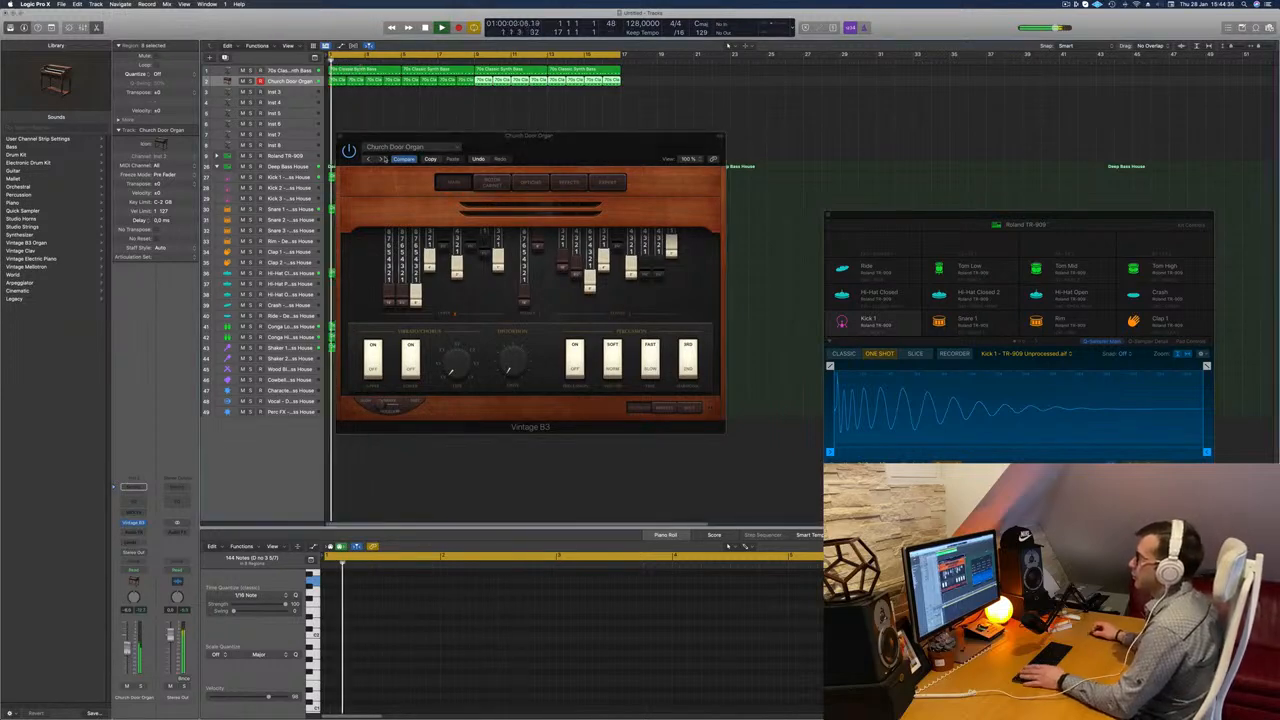
{"action": "left_click", "coordinate": [381, 159]}
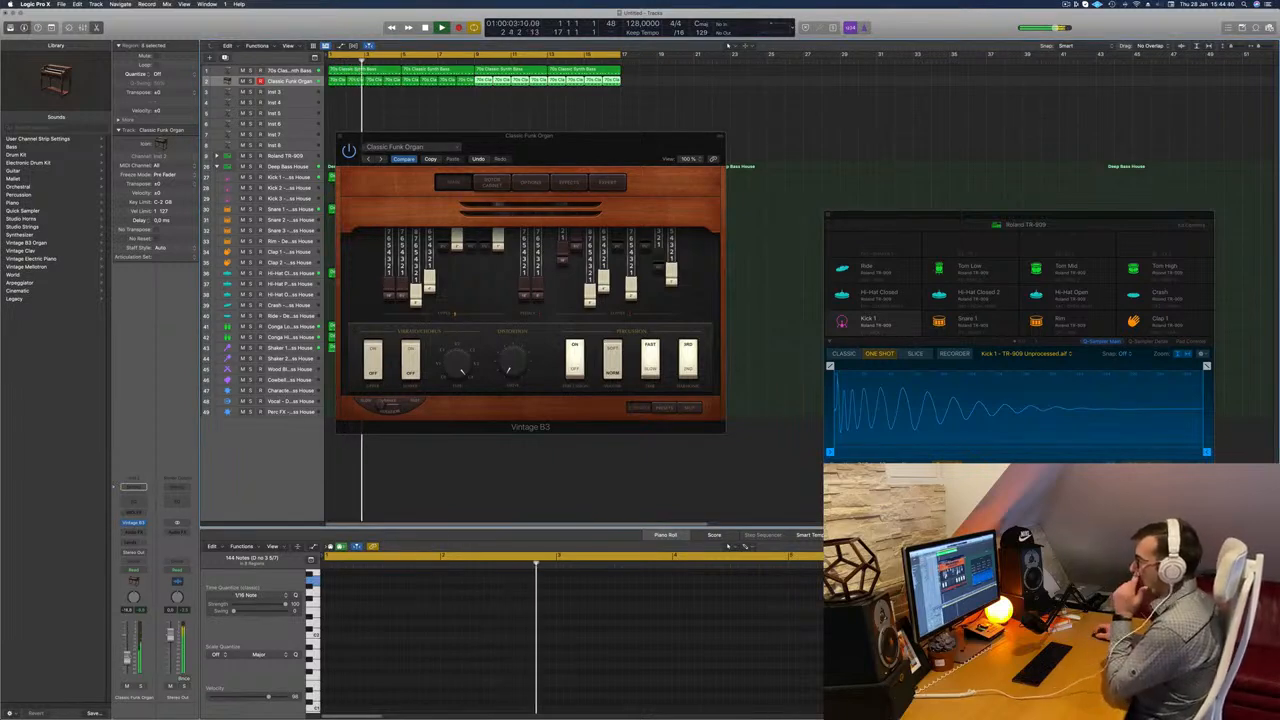
{"action": "key", "text": "Return"}
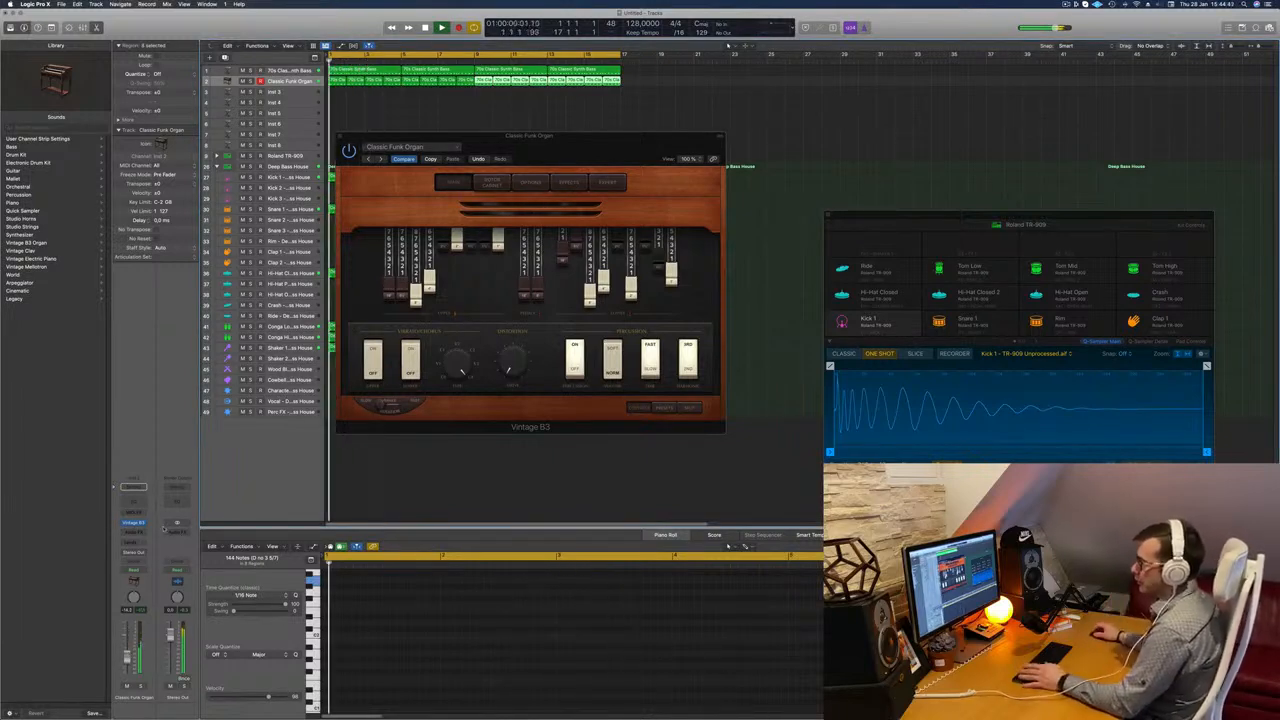
Insert a Delay Designer on the organ channel and arrange its window beside the Vintage B3 window.
{"action": "left_click", "coordinate": [135, 531]}
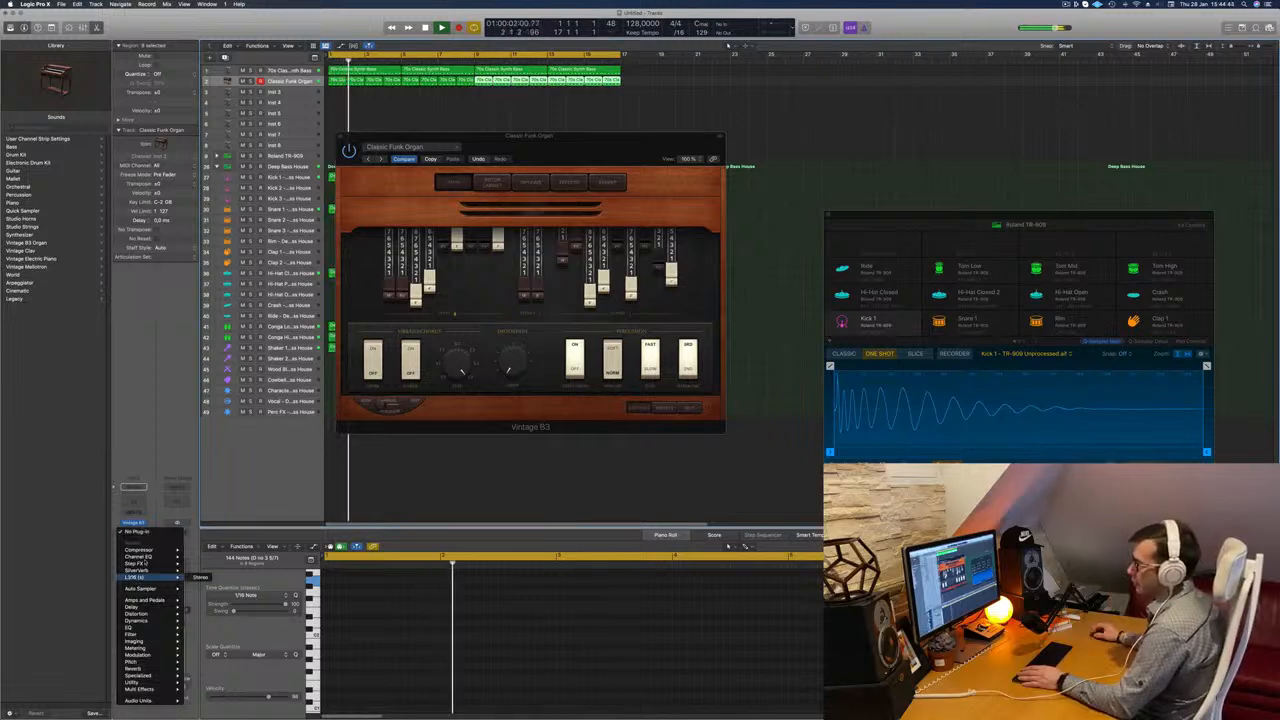
{"action": "mouse_move", "coordinate": [132, 607]}
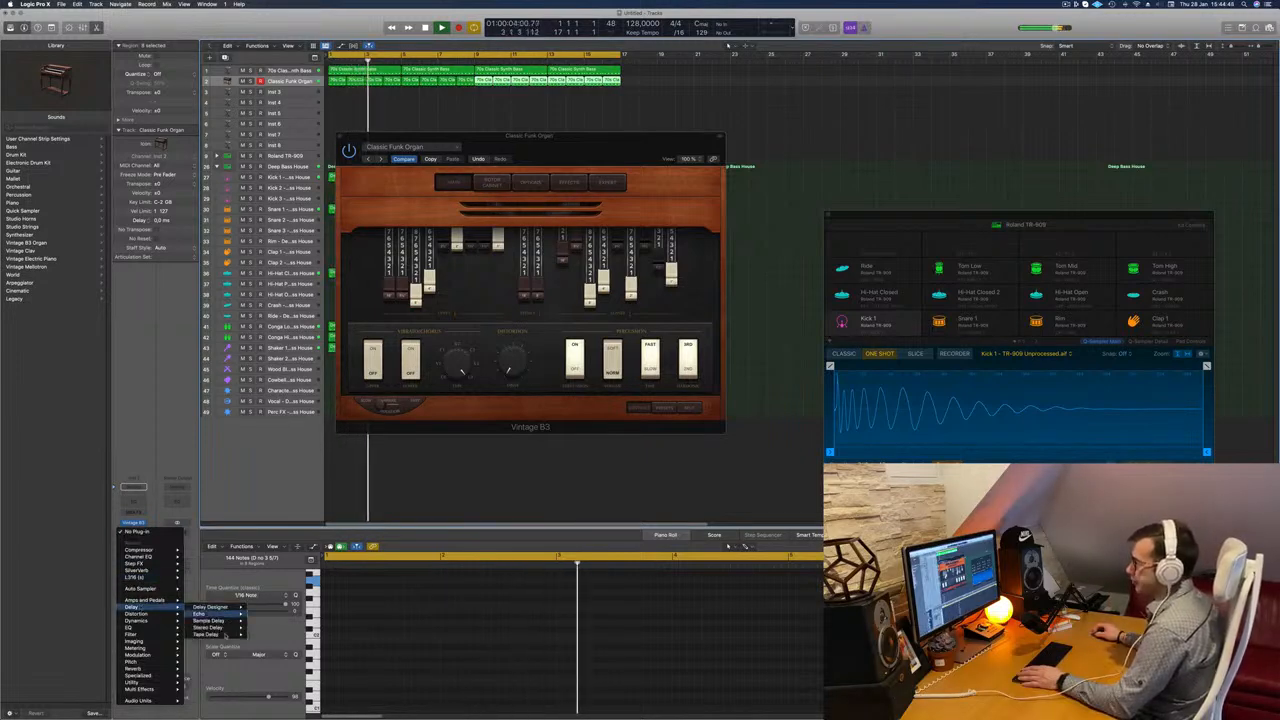
{"action": "left_click", "coordinate": [262, 607]}
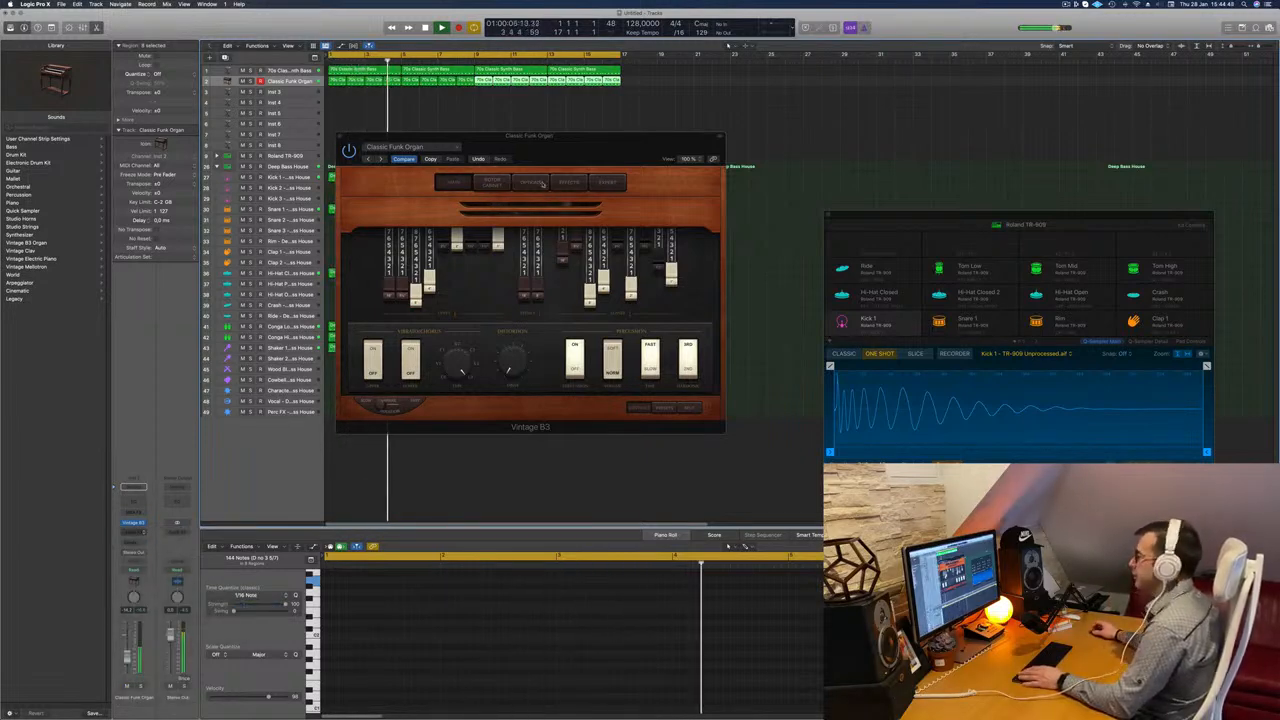
{"action": "left_click_drag", "start_coordinate": [542, 117], "coordinate": [537, 312]}
{"action": "left_click_drag", "start_coordinate": [560, 146], "coordinate": [1096, 166]}
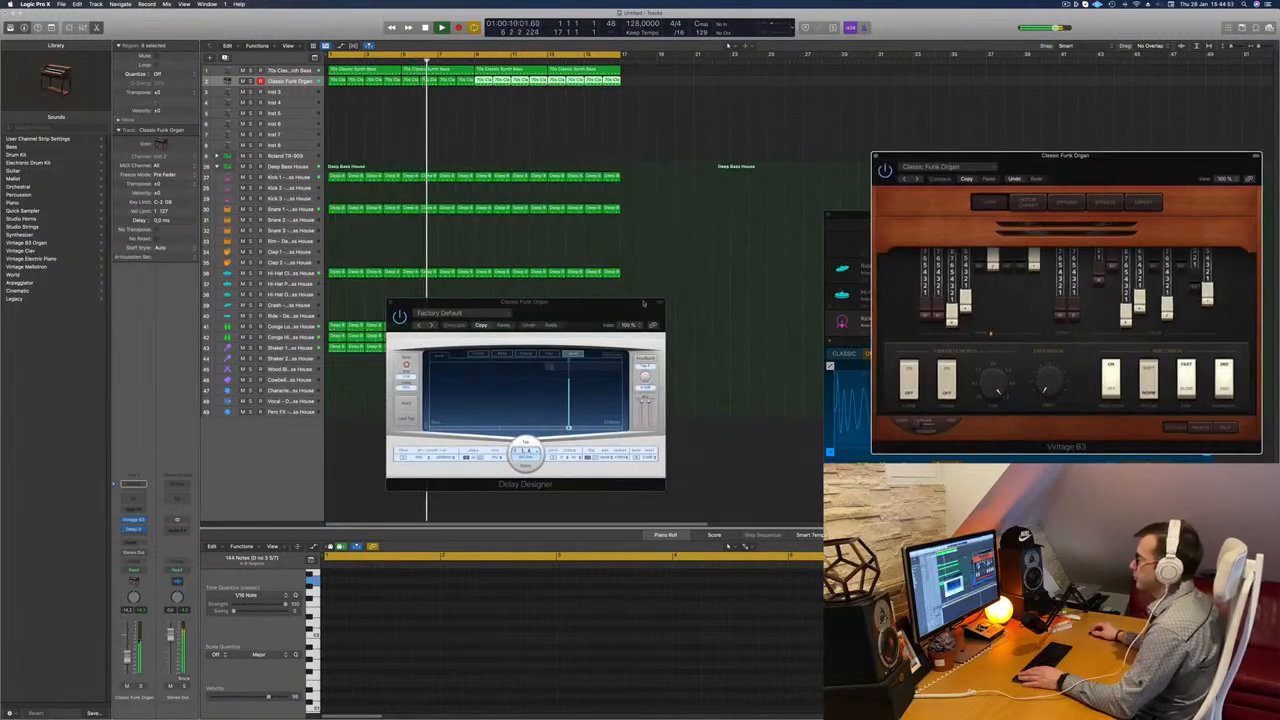
{"action": "left_click_drag", "start_coordinate": [643, 303], "coordinate": [769, 264]}
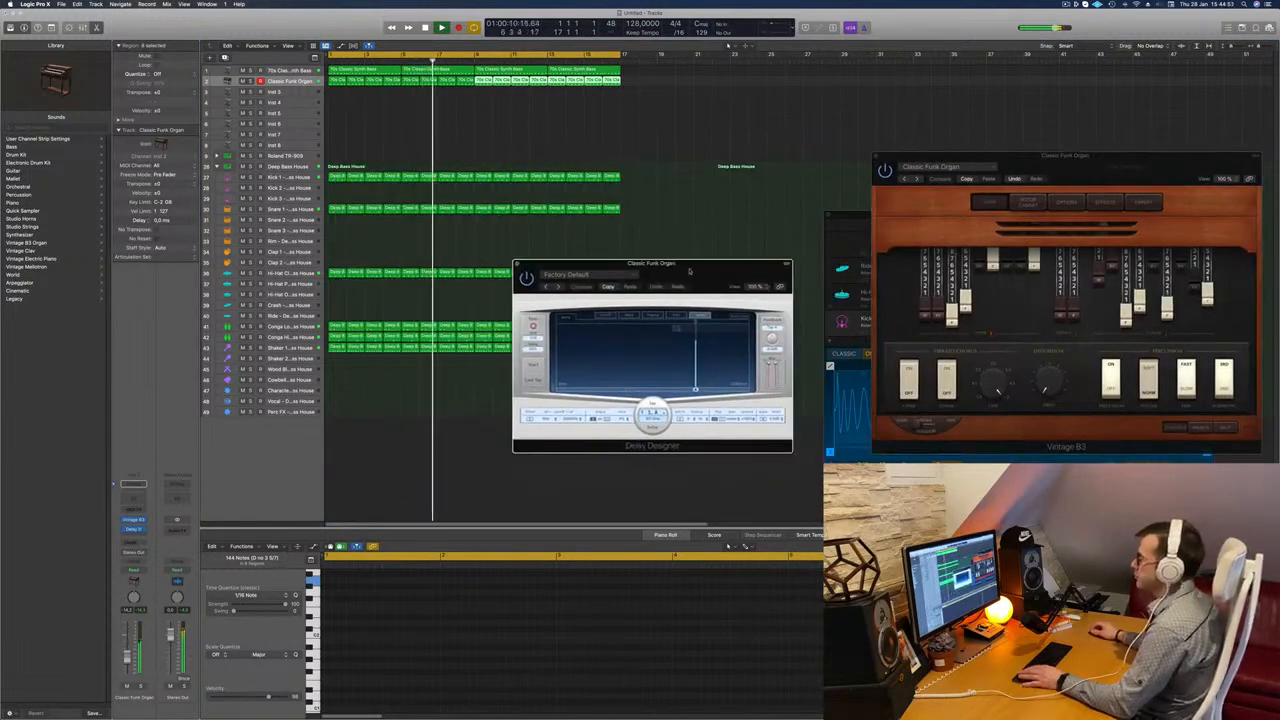
Choose the Alternating Pan preset in Delay Designer, reposition both plug-in windows and stop playback.
{"action": "left_click", "coordinate": [558, 287]}
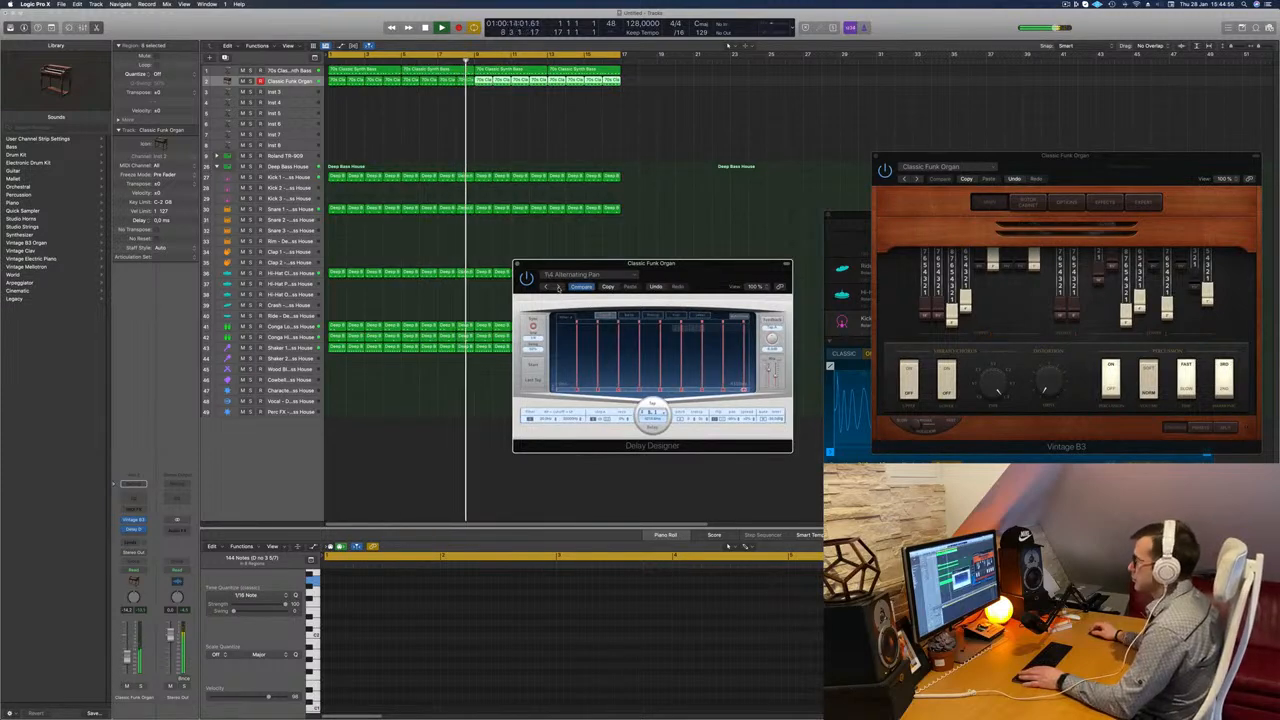
{"action": "left_click_drag", "start_coordinate": [754, 260], "coordinate": [641, 221]}
{"action": "left_click_drag", "start_coordinate": [1125, 171], "coordinate": [977, 196]}
{"action": "key", "text": "space"}
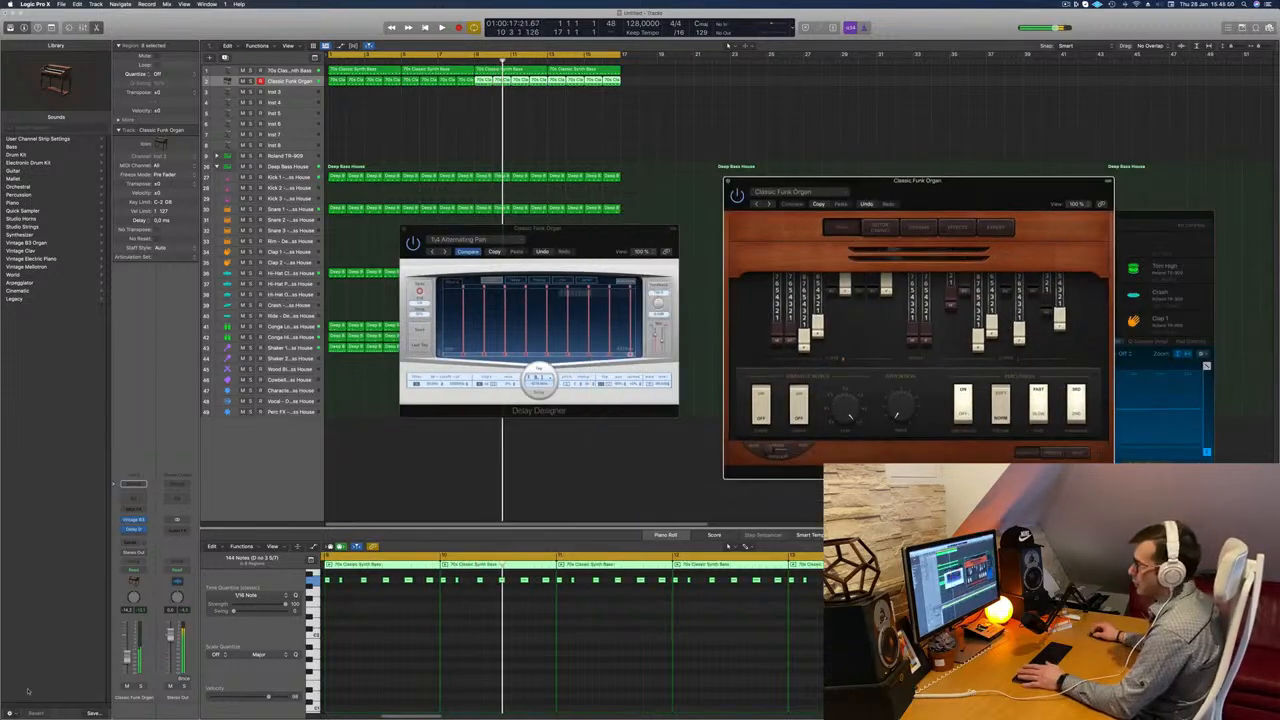
Restart playback from the beginning, show the mixer and copy the synth bass channel's Compressor to the organ channel.
{"action": "key", "text": "Return"}
{"action": "key", "text": "space"}
{"action": "key", "text": "x"}
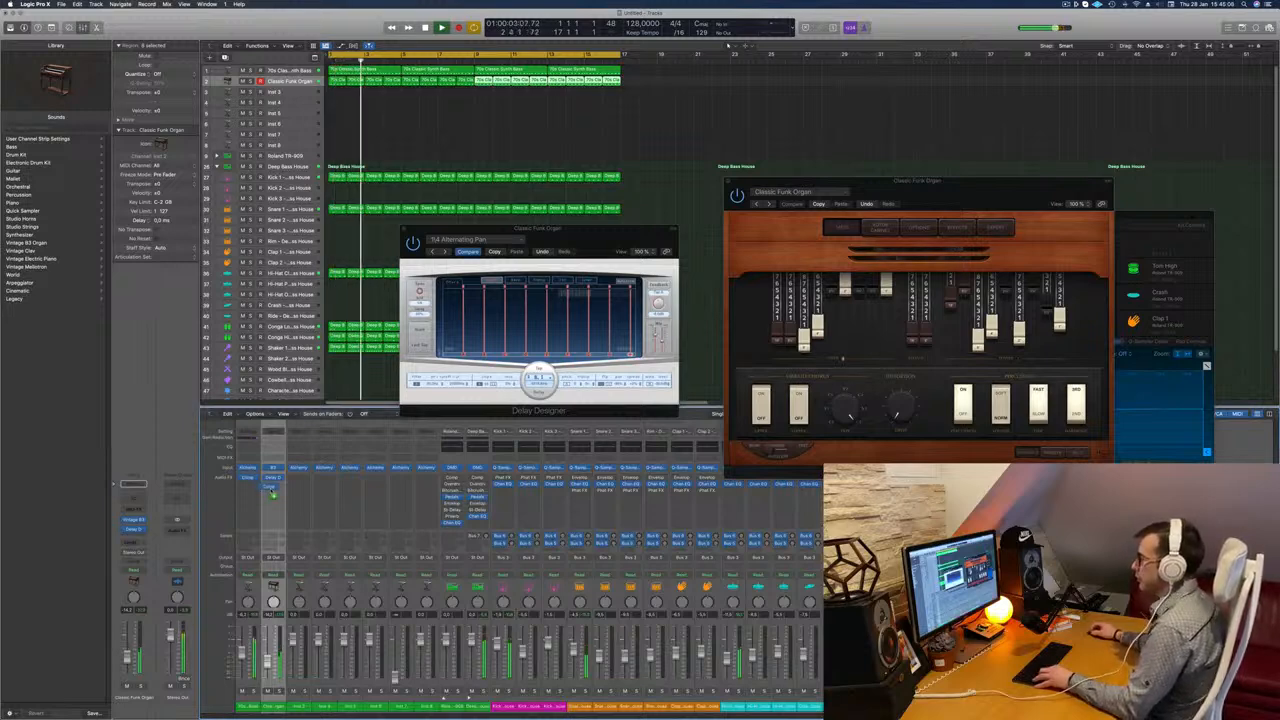
{"action": "left_click_drag", "start_coordinate": [269, 489], "coordinate": [272, 489]}
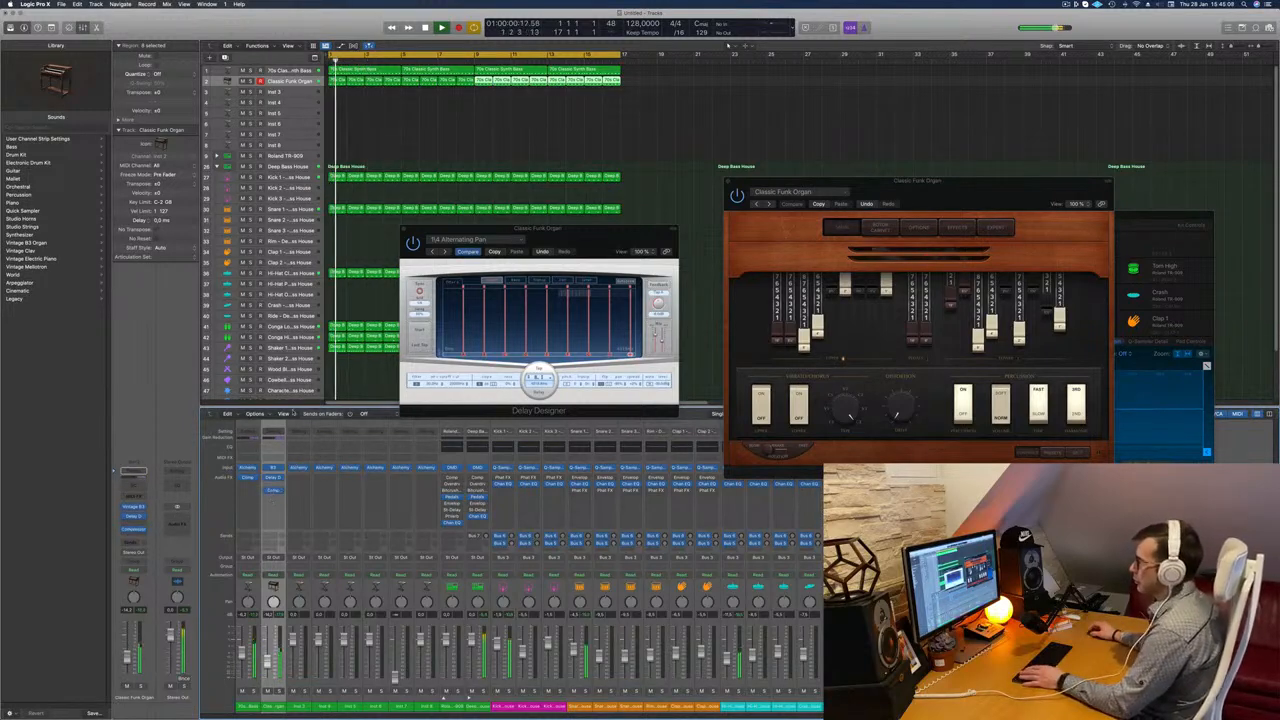
Move the Delay Designer window lower and close the Vintage B3 window.
{"action": "left_click_drag", "start_coordinate": [592, 240], "coordinate": [585, 334]}
{"action": "left_click_drag", "start_coordinate": [760, 182], "coordinate": [550, 385]}
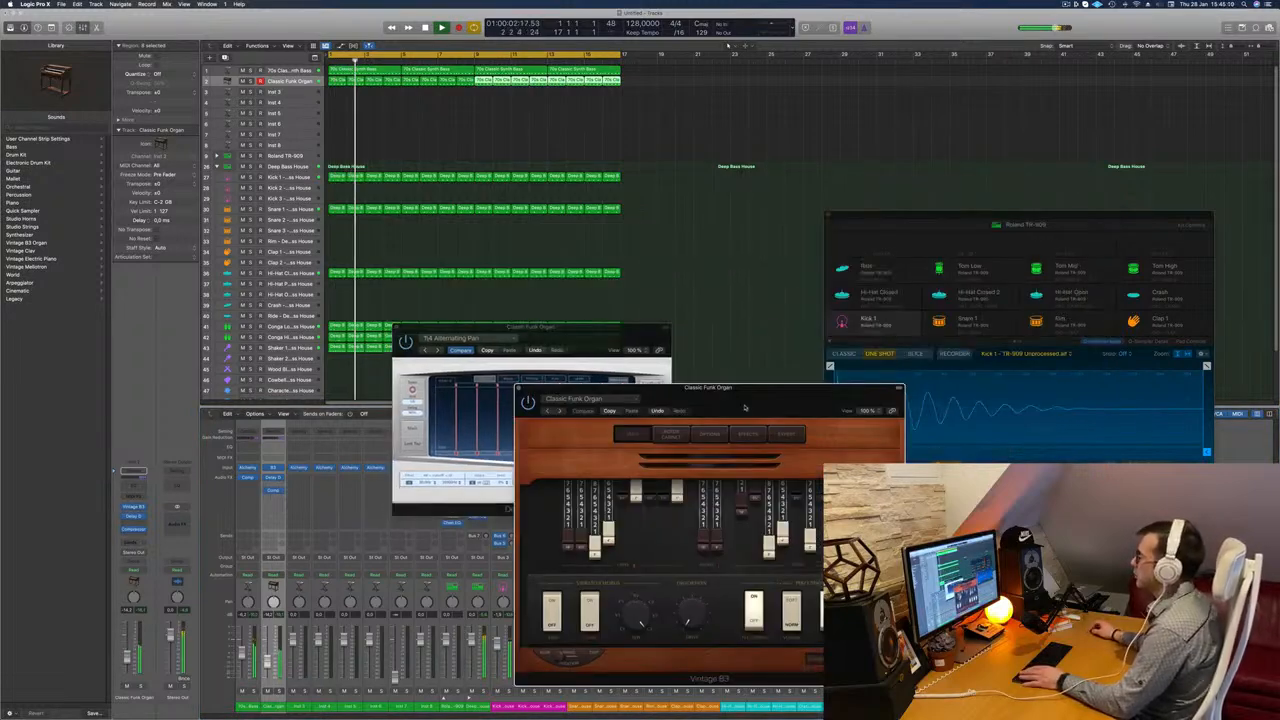
{"action": "key", "text": "space"}
{"action": "left_click", "coordinate": [520, 388]}
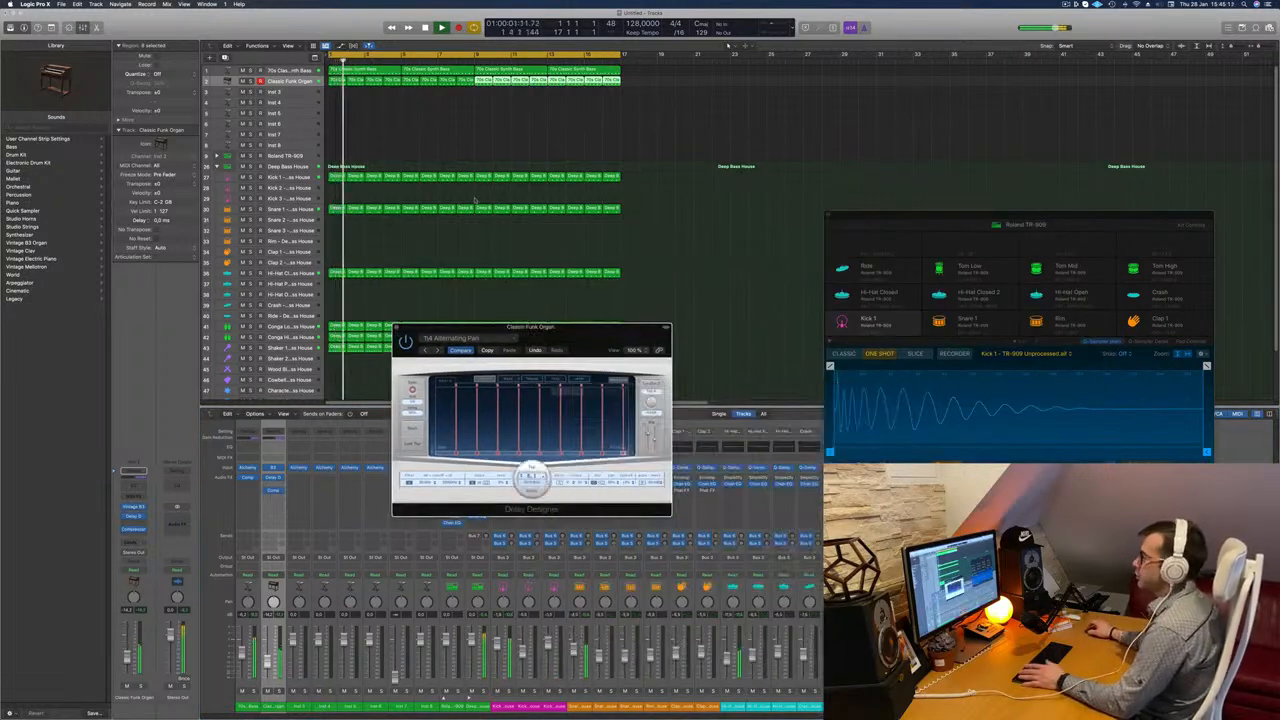
Insert a stereo Step FX before the Compressor on the organ channel and move its window clear.
{"action": "left_click", "coordinate": [134, 523]}
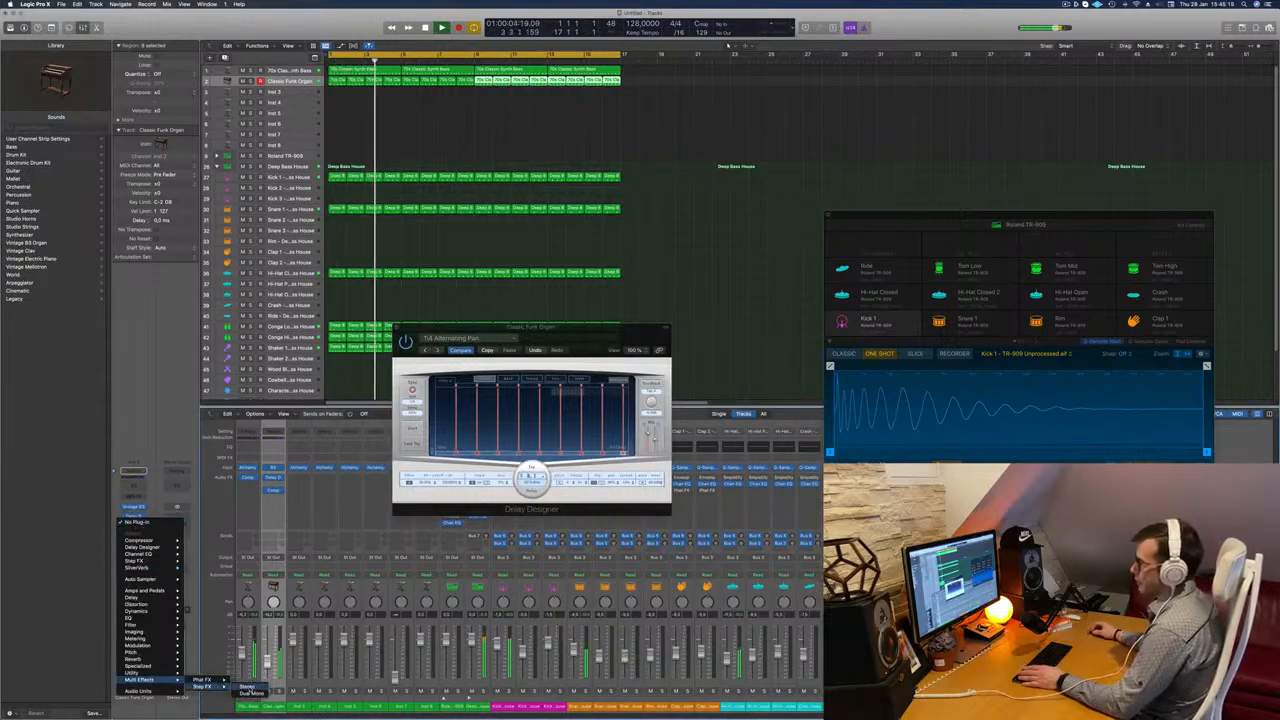
{"action": "left_click", "coordinate": [247, 686]}
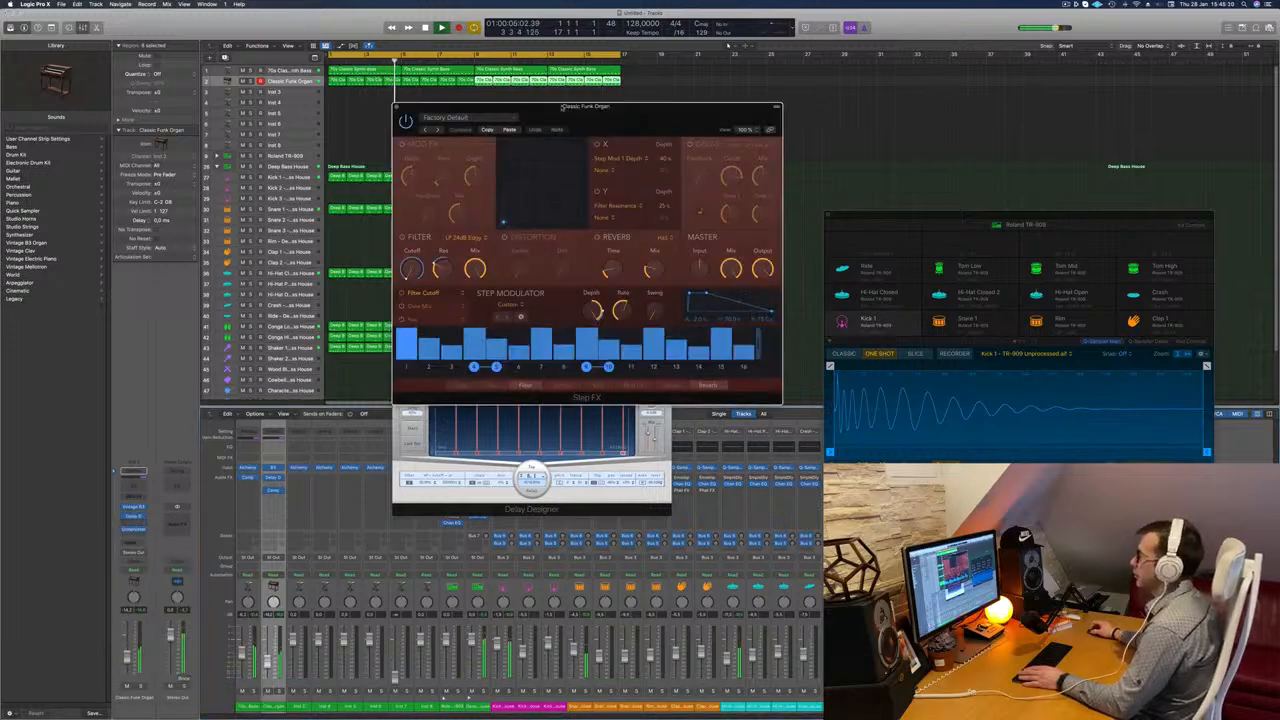
{"action": "left_click_drag", "start_coordinate": [590, 104], "coordinate": [544, 127]}
{"action": "left_click", "coordinate": [494, 124]}
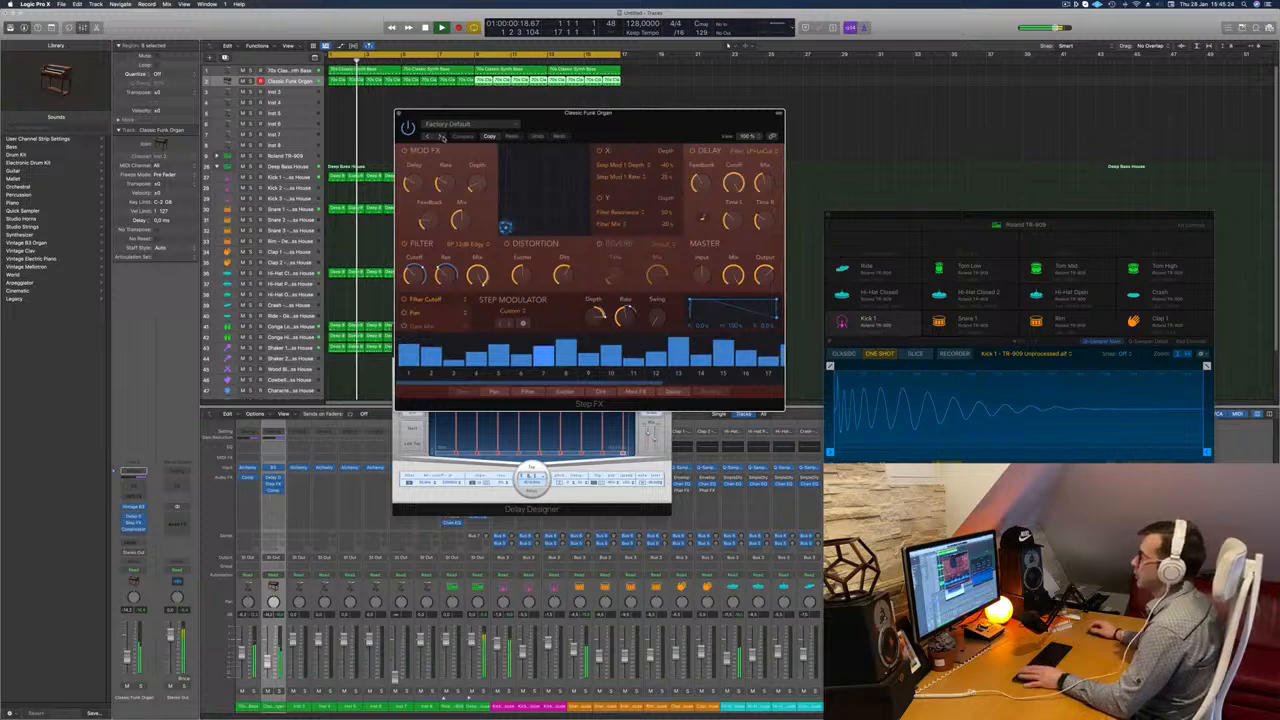
Audition Step FX presets on the organ, settle on Bubbling Shimmer and close the Step FX window.
{"action": "left_click", "coordinate": [441, 136]}
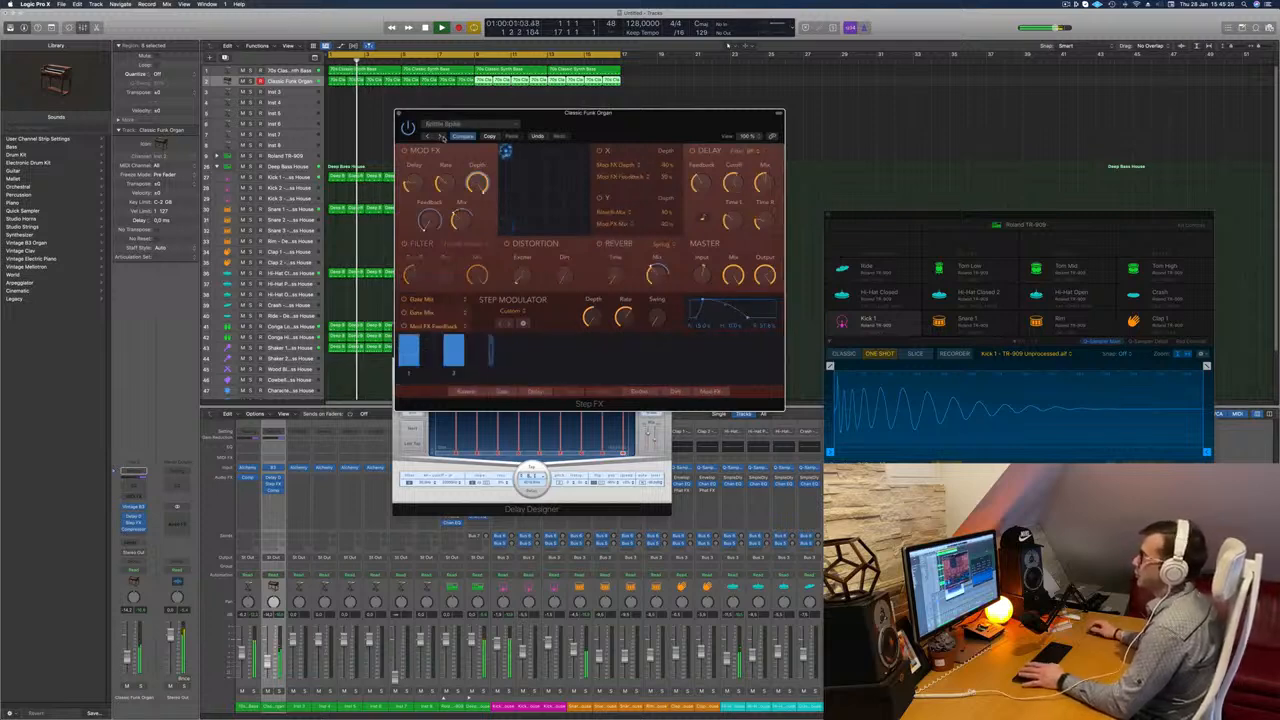
{"action": "left_click", "coordinate": [441, 136]}
{"action": "key", "text": "space"}
{"action": "key", "text": "space"}
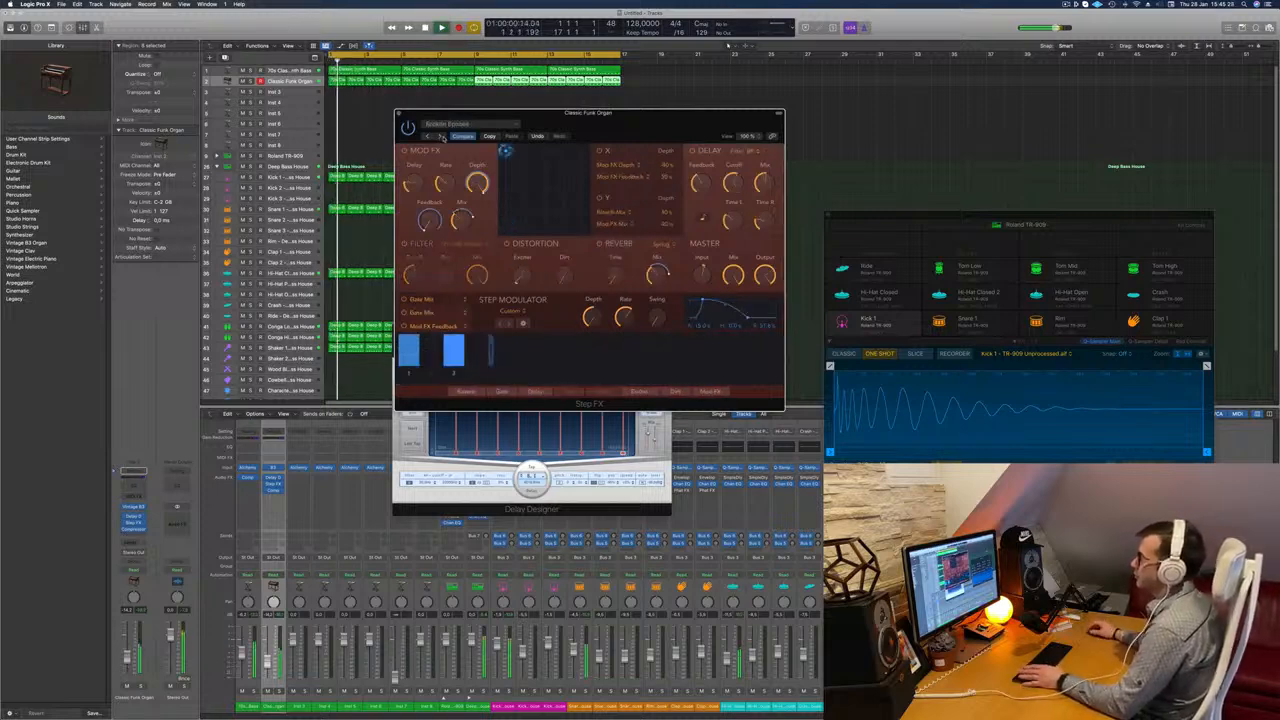
{"action": "left_click", "coordinate": [427, 137]}
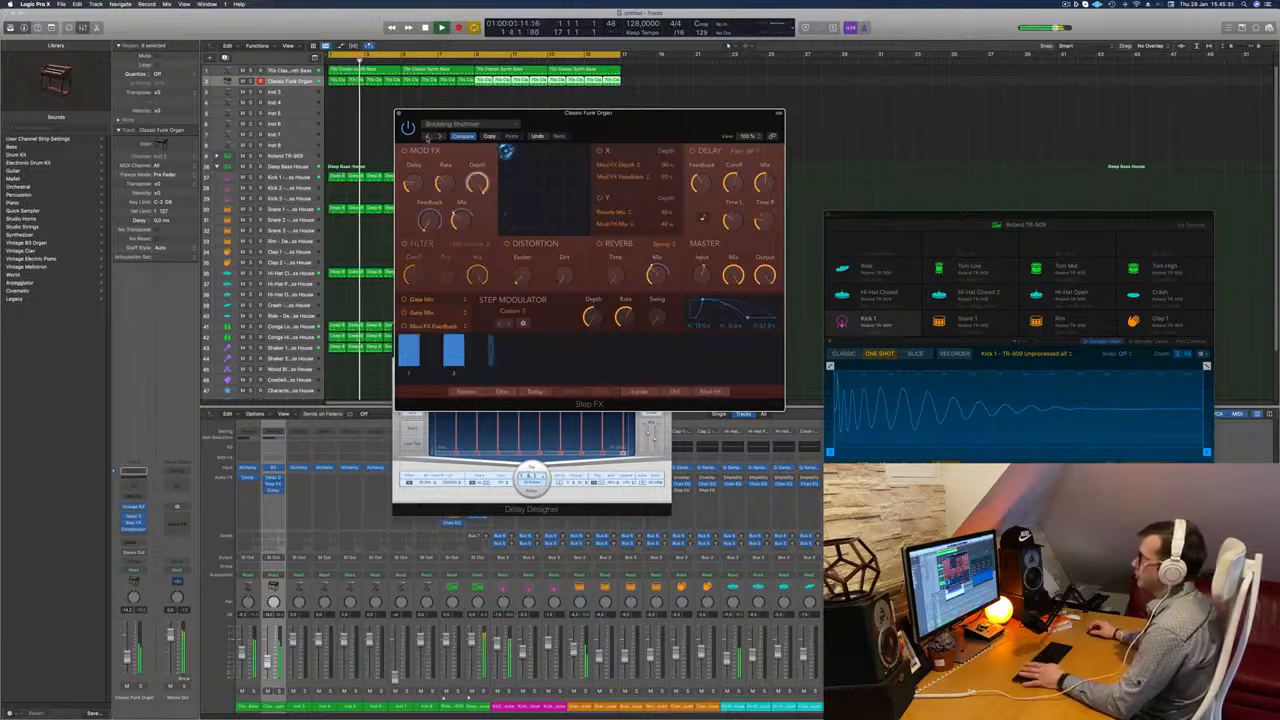
{"action": "left_click", "coordinate": [427, 137]}
{"action": "left_click_drag", "start_coordinate": [623, 130], "coordinate": [646, 176]}
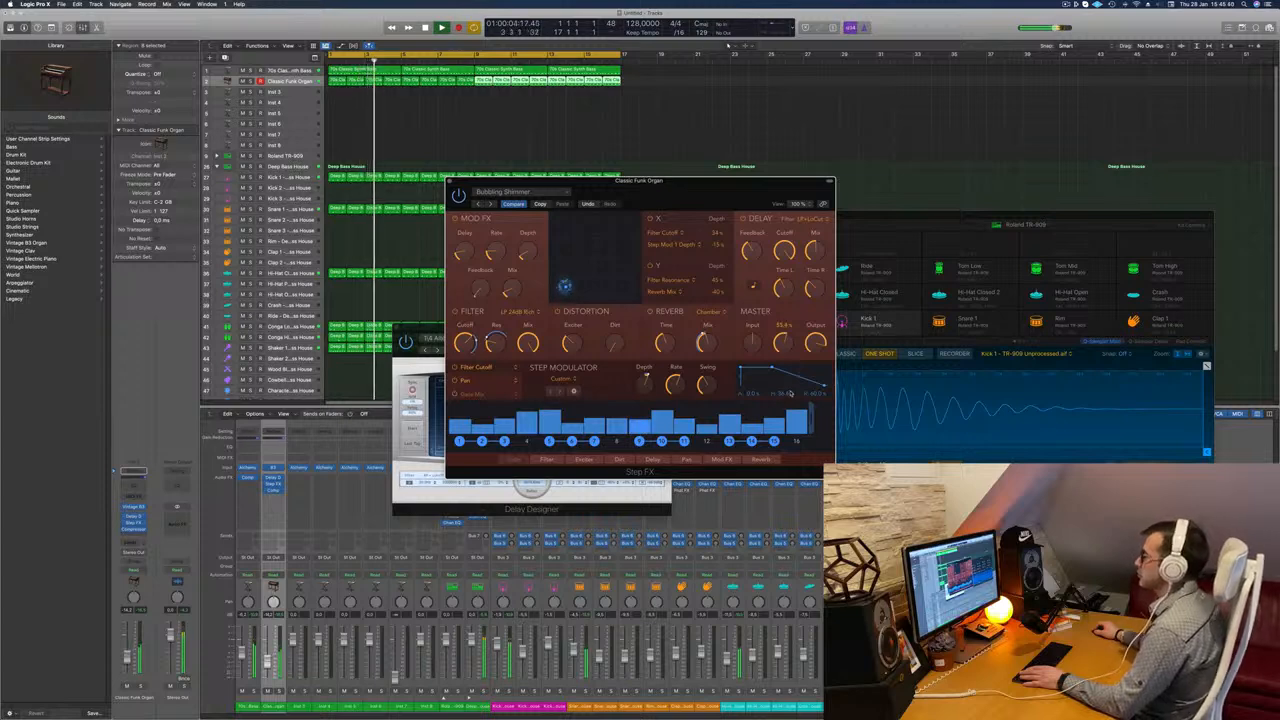
{"action": "left_click_drag", "start_coordinate": [453, 179], "coordinate": [413, 197]}
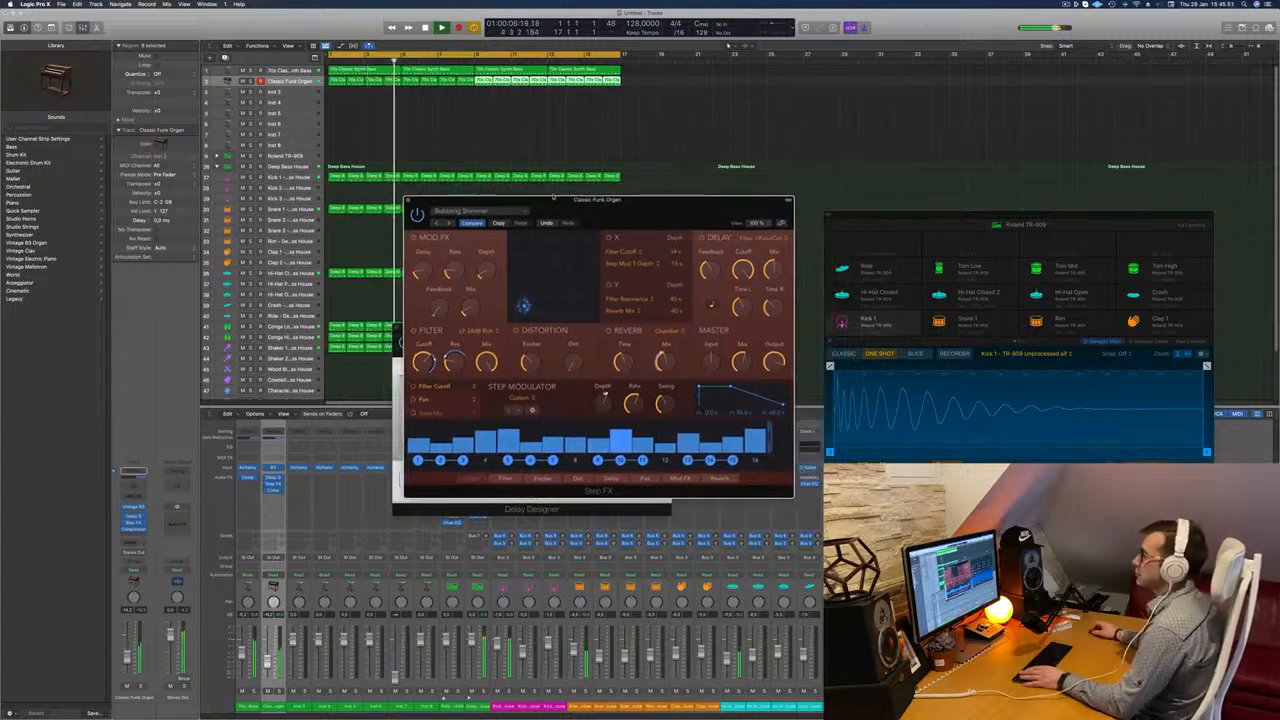
{"action": "key", "text": "space"}
{"action": "left_click", "coordinate": [408, 200]}
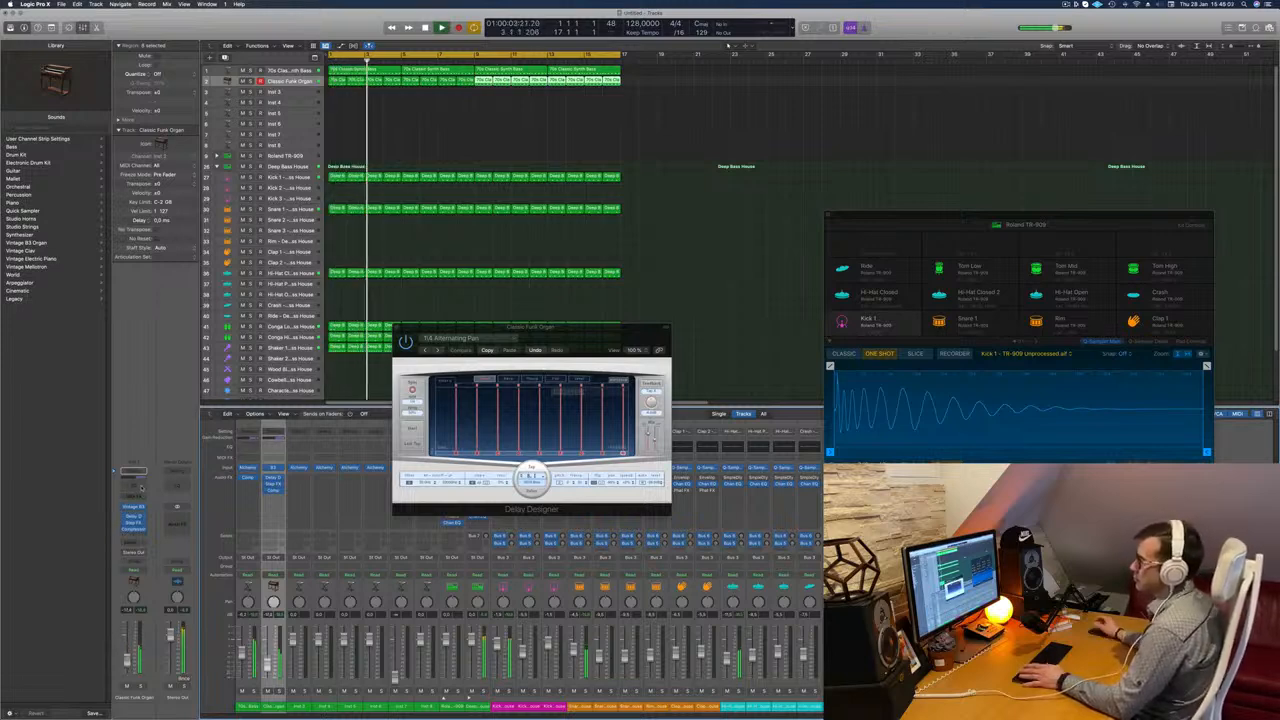
Add a Channel EQ to the organ channel and set its low cut to 181 Hz at 12 dB/Oct.
{"action": "left_click", "coordinate": [141, 488]}
{"action": "key", "text": "Return"}
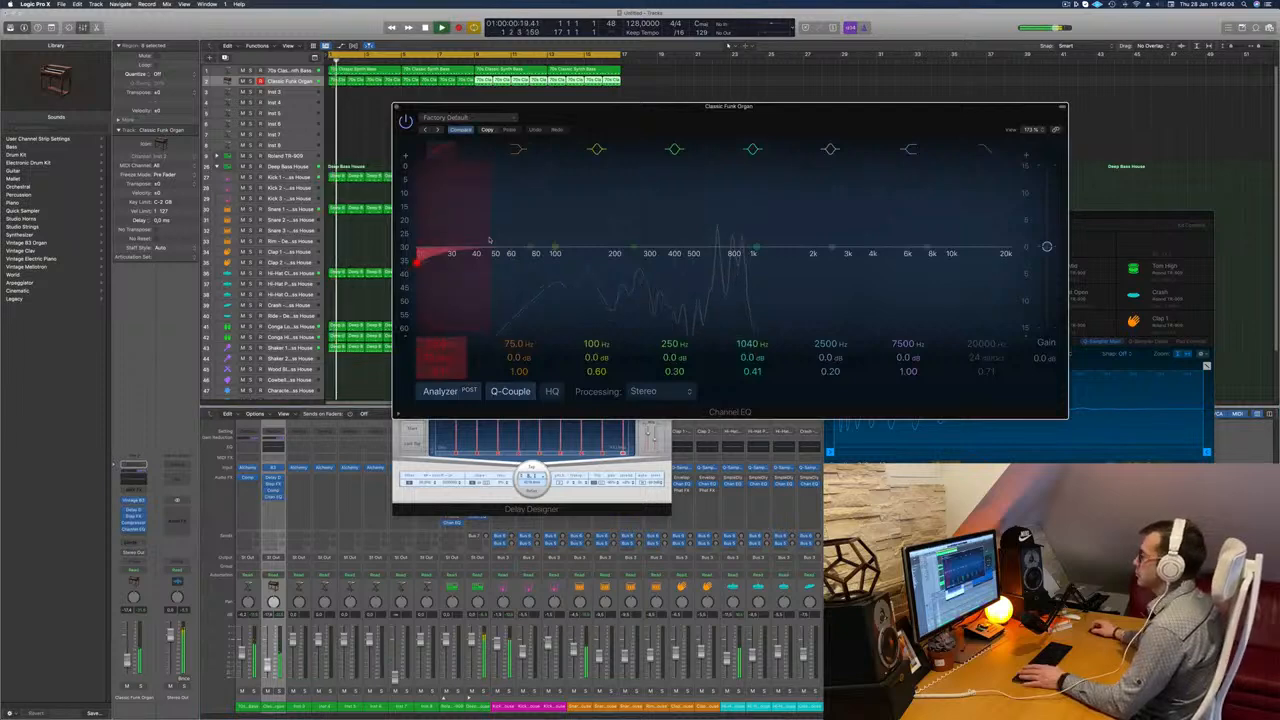
{"action": "left_click_drag", "start_coordinate": [490, 240], "coordinate": [612, 204]}
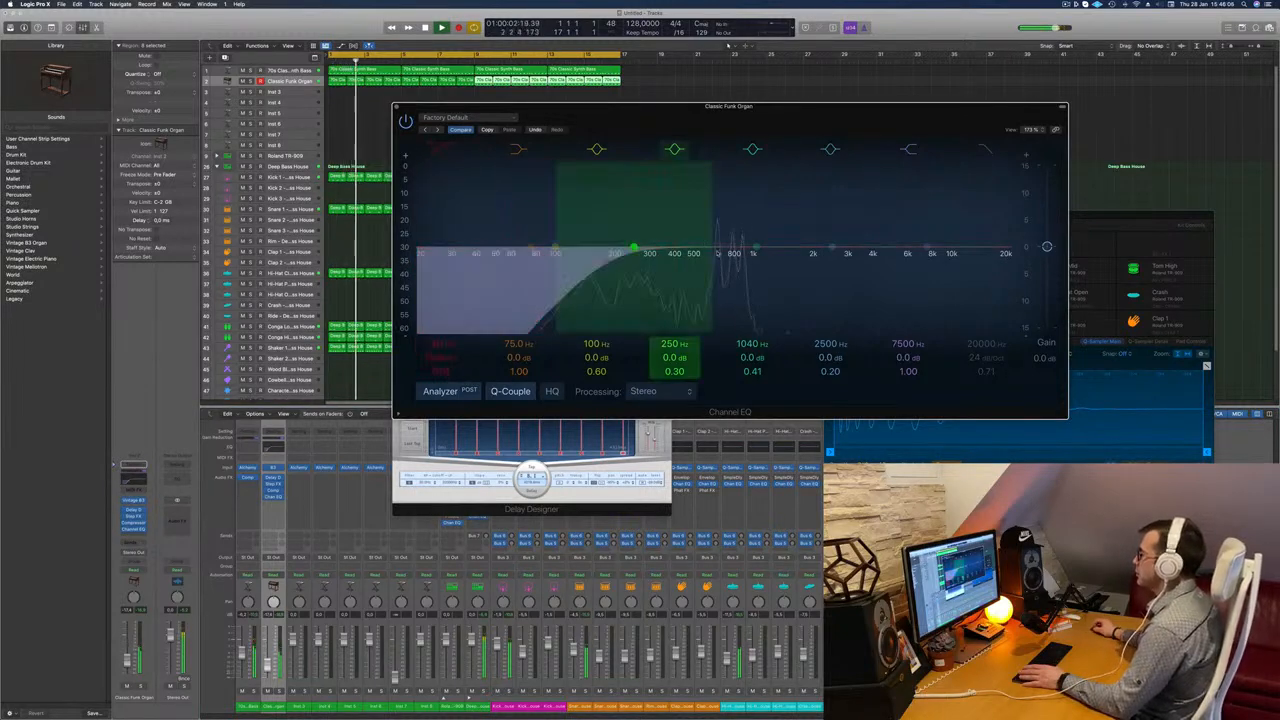
{"action": "left_click_drag", "start_coordinate": [583, 116], "coordinate": [511, 171]}
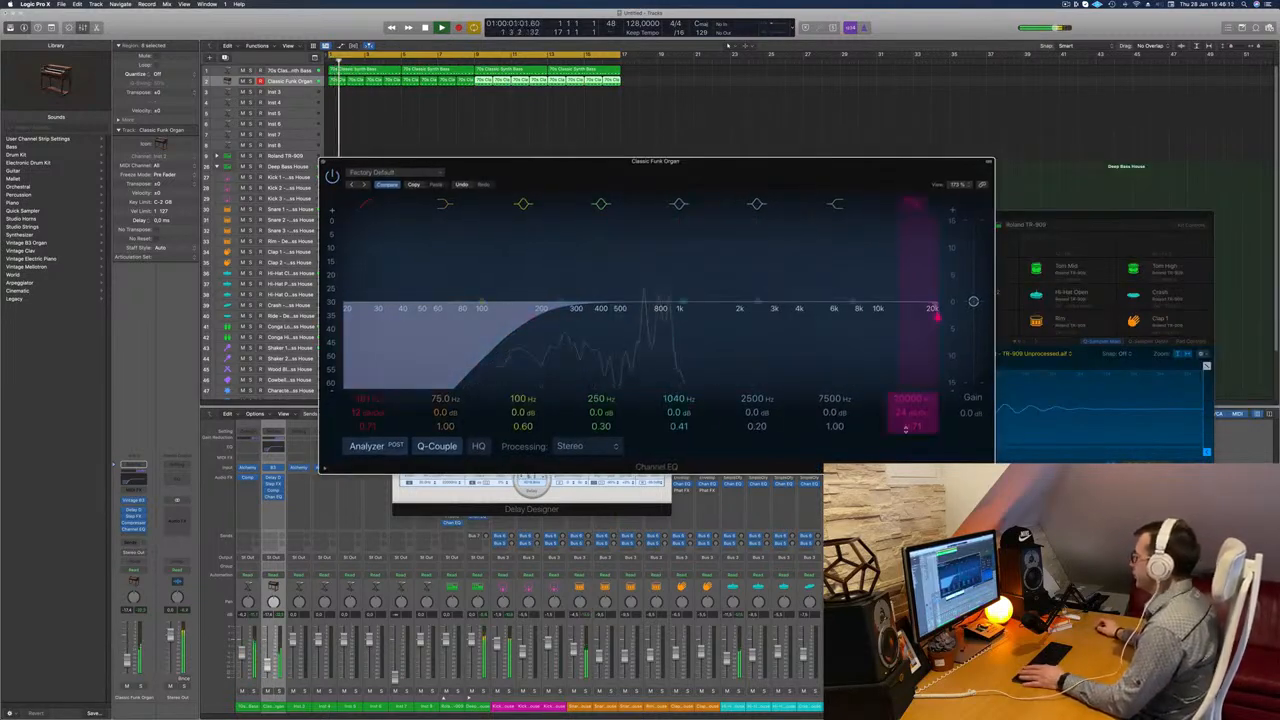
Enable the organ EQ's 24 dB/Oct high cut, lower it to about 432 Hz and raise the organ channel's level.
{"action": "left_click_drag", "start_coordinate": [910, 399], "coordinate": [910, 399]}
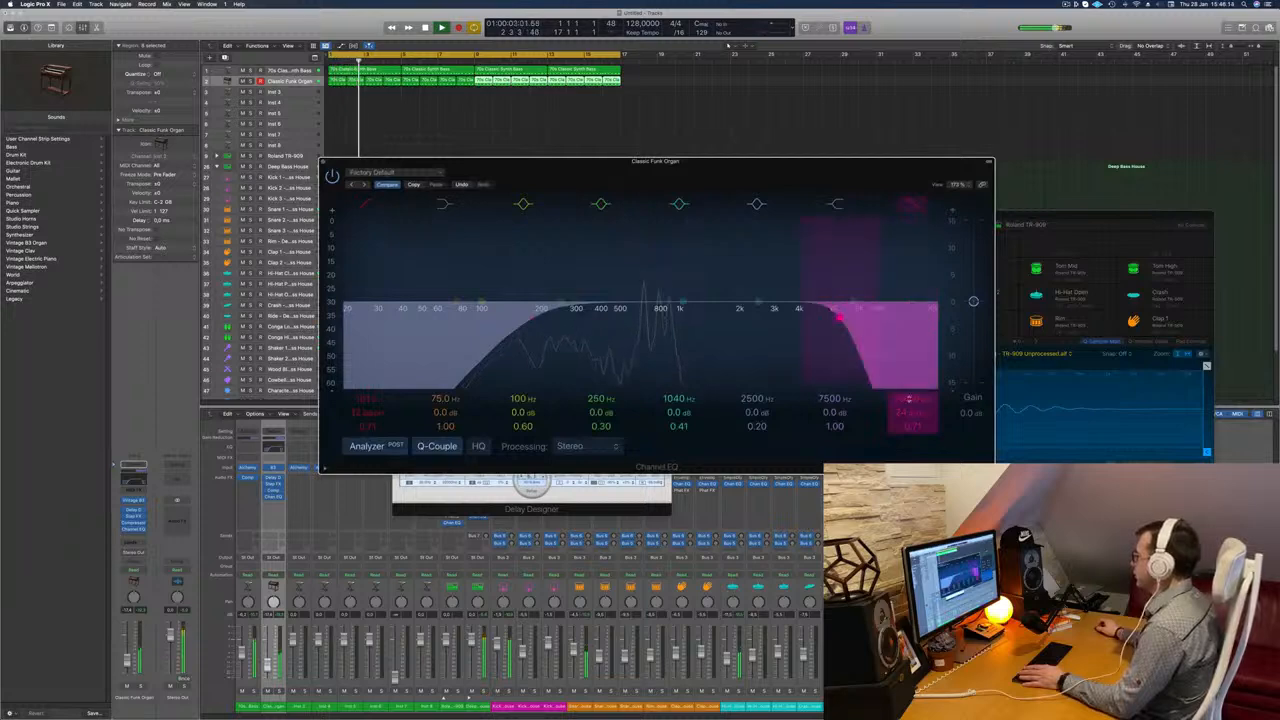
{"action": "left_click_drag", "start_coordinate": [838, 316], "coordinate": [672, 317]}
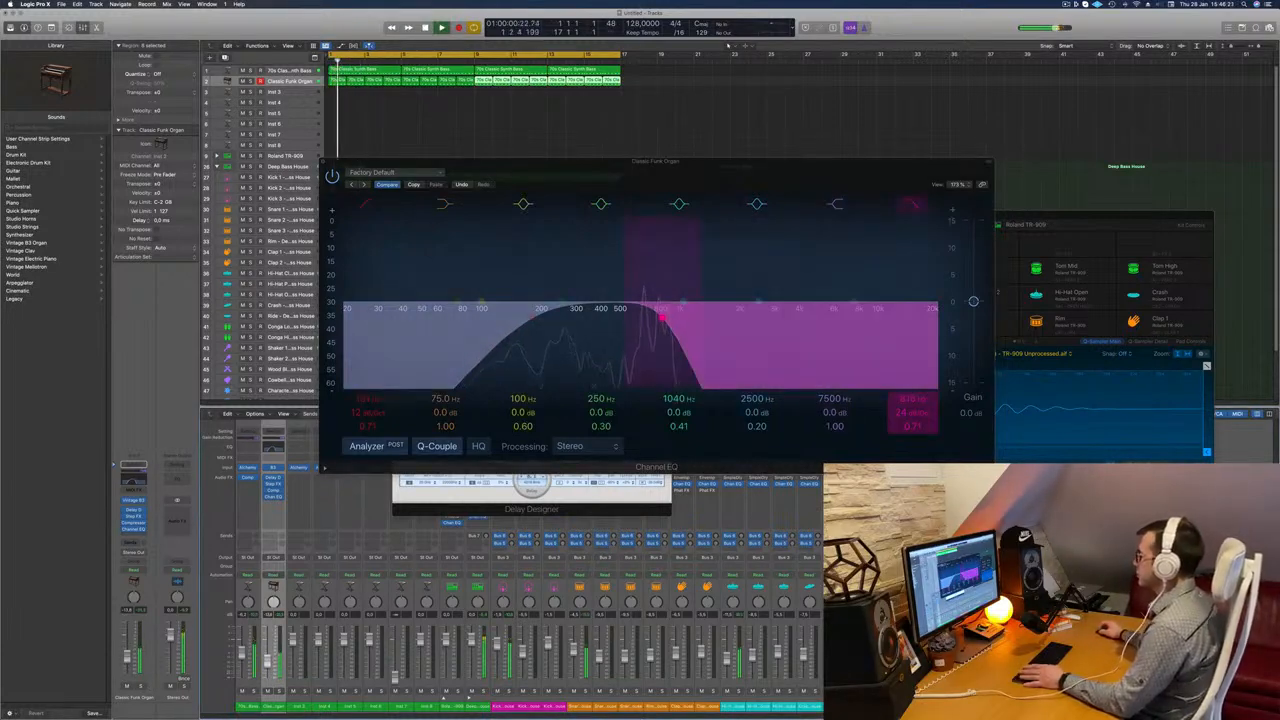
{"action": "left_click_drag", "start_coordinate": [661, 317], "coordinate": [593, 317]}
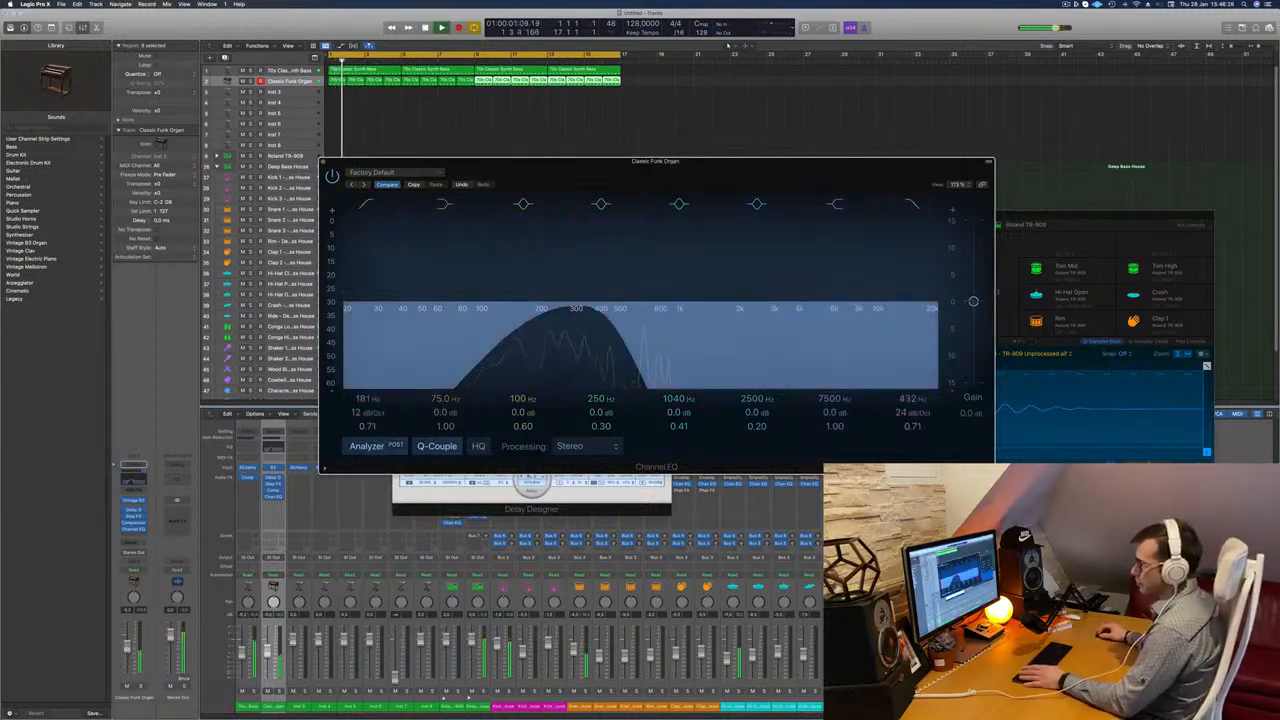
{"action": "left_click", "coordinate": [127, 647]}
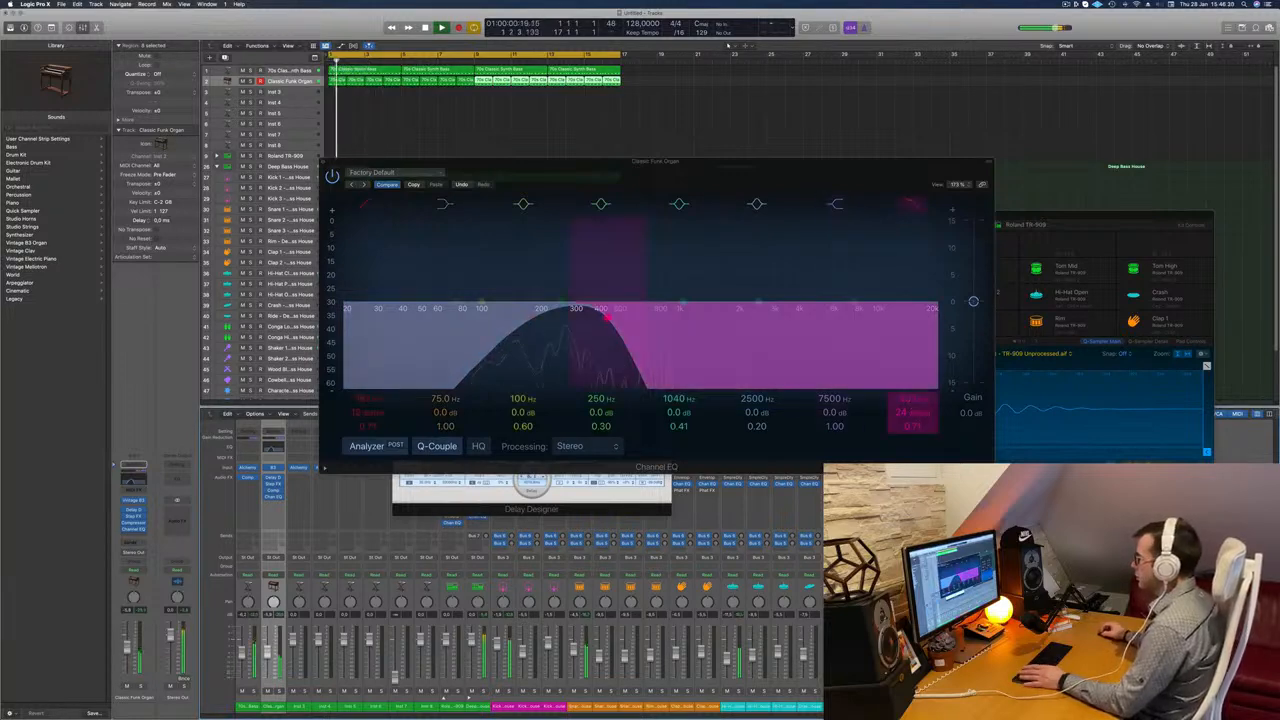
Set the organ EQ's low cut to 322 Hz and its high cut to 615 Hz, and slightly lower the organ channel's level during playback.
{"action": "left_click", "coordinate": [911, 404]}
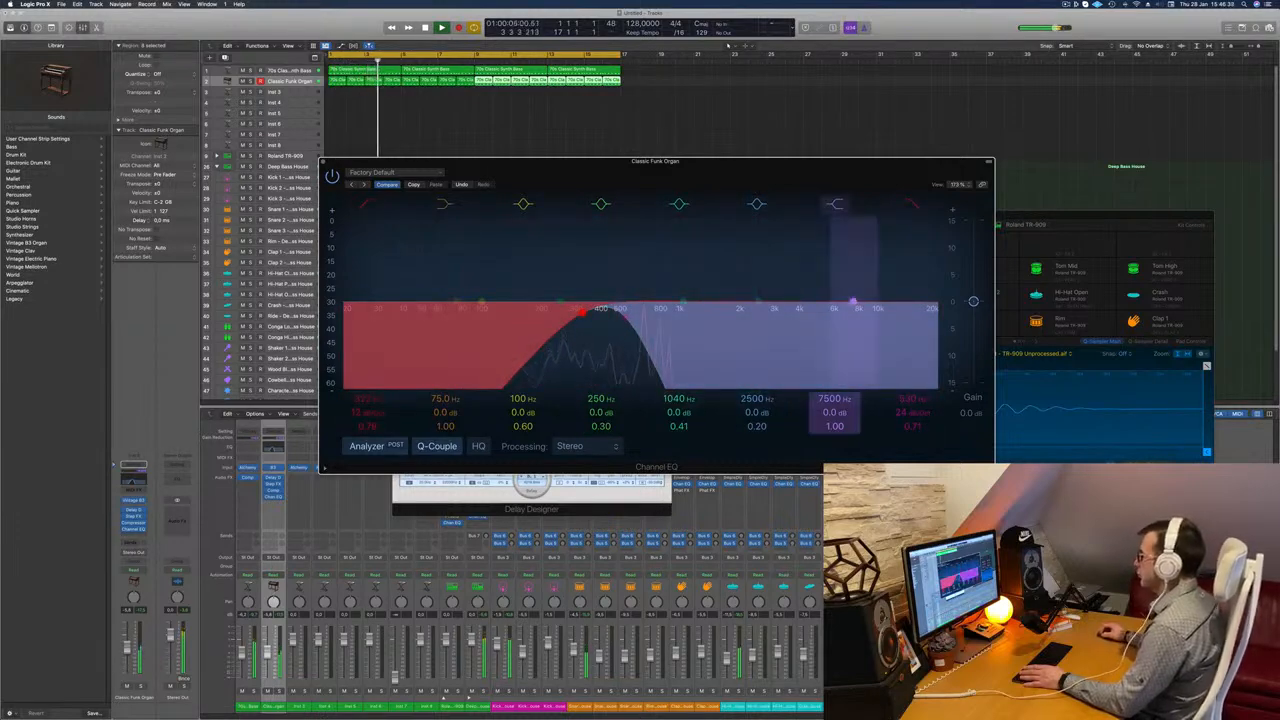
{"action": "mouse_move", "coordinate": [912, 398]}
{"action": "left_mouse_down"}
{"action": "mouse_move", "coordinate": [912, 360]}
{"action": "mouse_move", "coordinate": [912, 396]}
{"action": "left_mouse_up"}
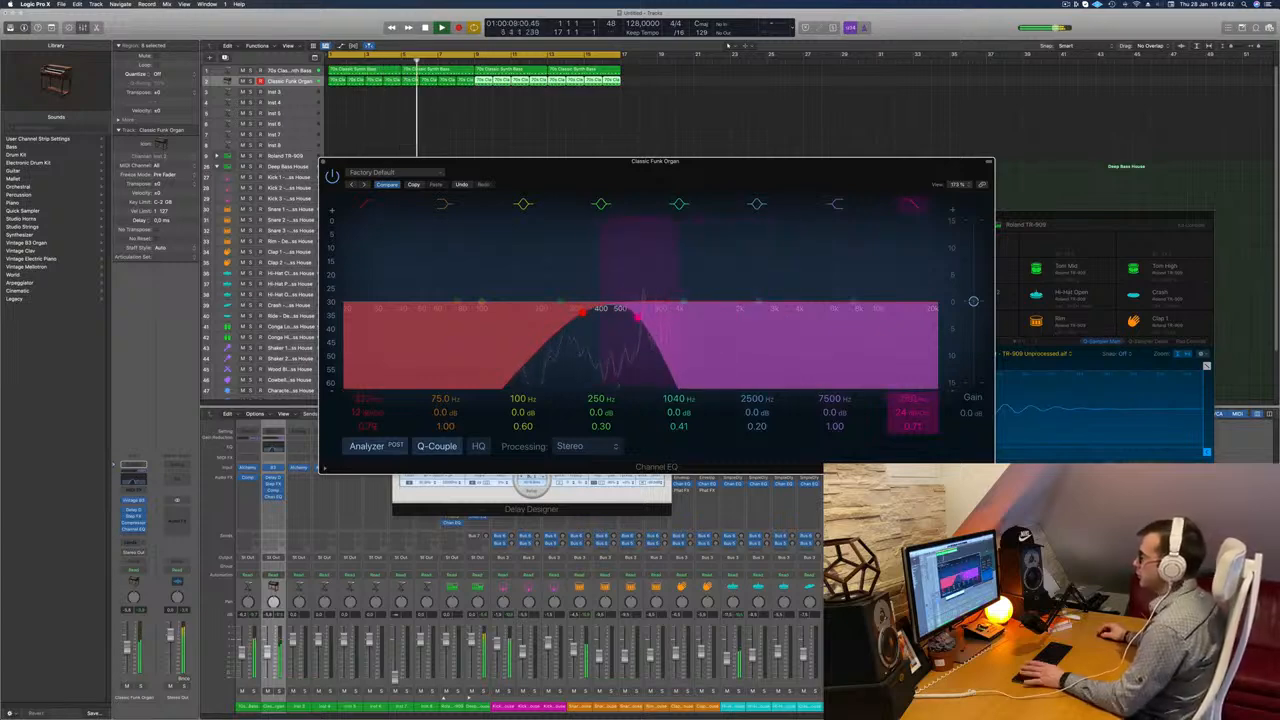
{"action": "key", "text": "space"}
{"action": "key", "text": "space"}
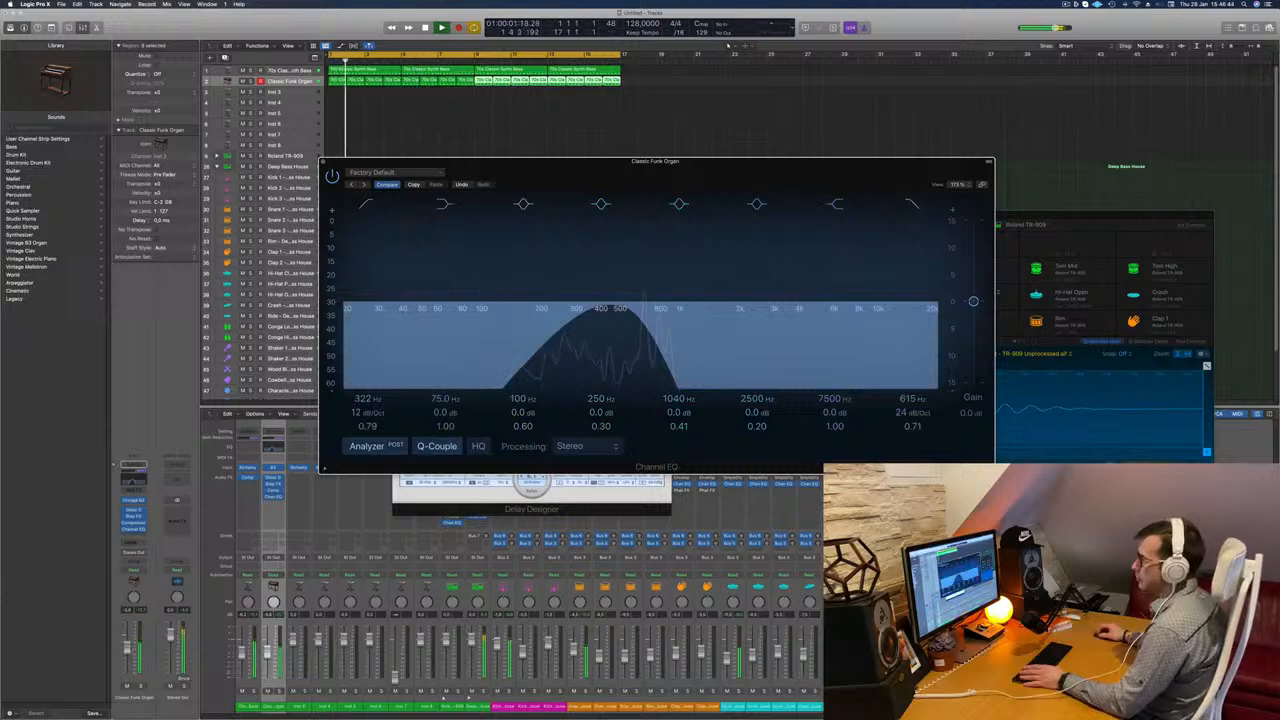
{"action": "left_click_drag", "start_coordinate": [127, 649], "coordinate": [128, 652]}
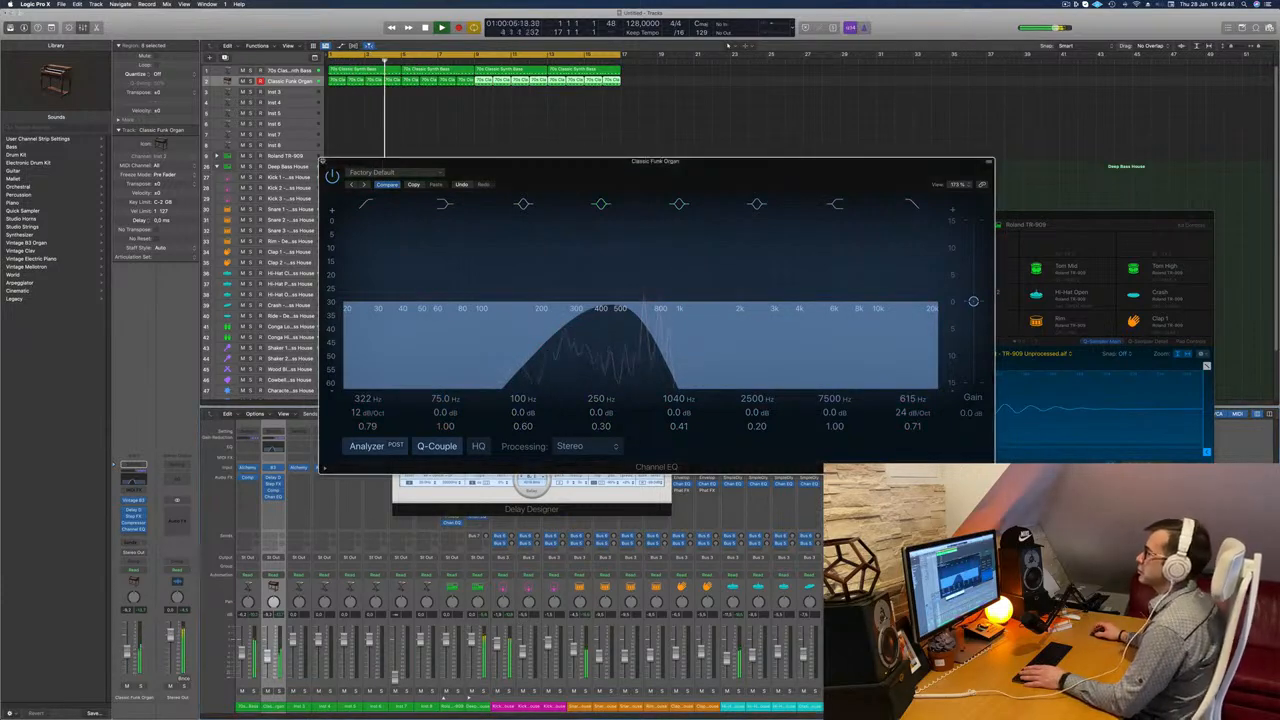
Load Alchemy's Supervillain Brass preset from the Brass category on the Inst 3 track and move the plug-in window aside.
{"action": "left_click", "coordinate": [274, 91]}
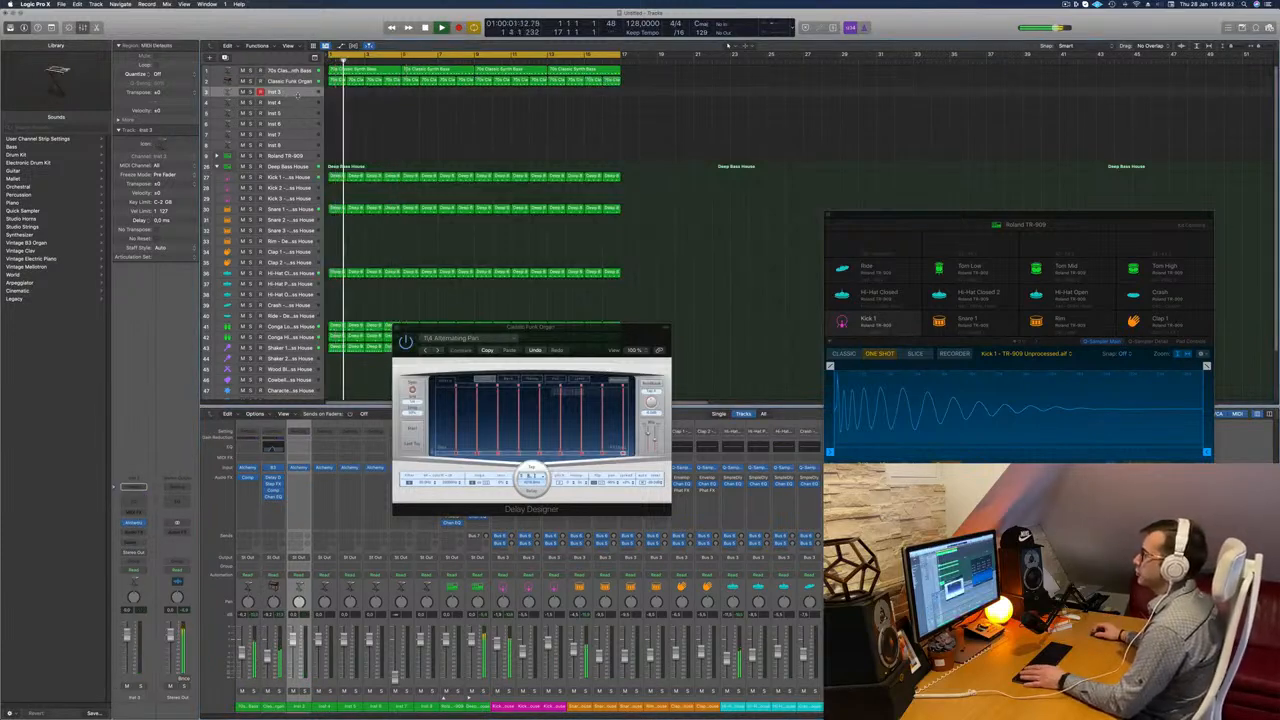
{"action": "key", "text": "z"}
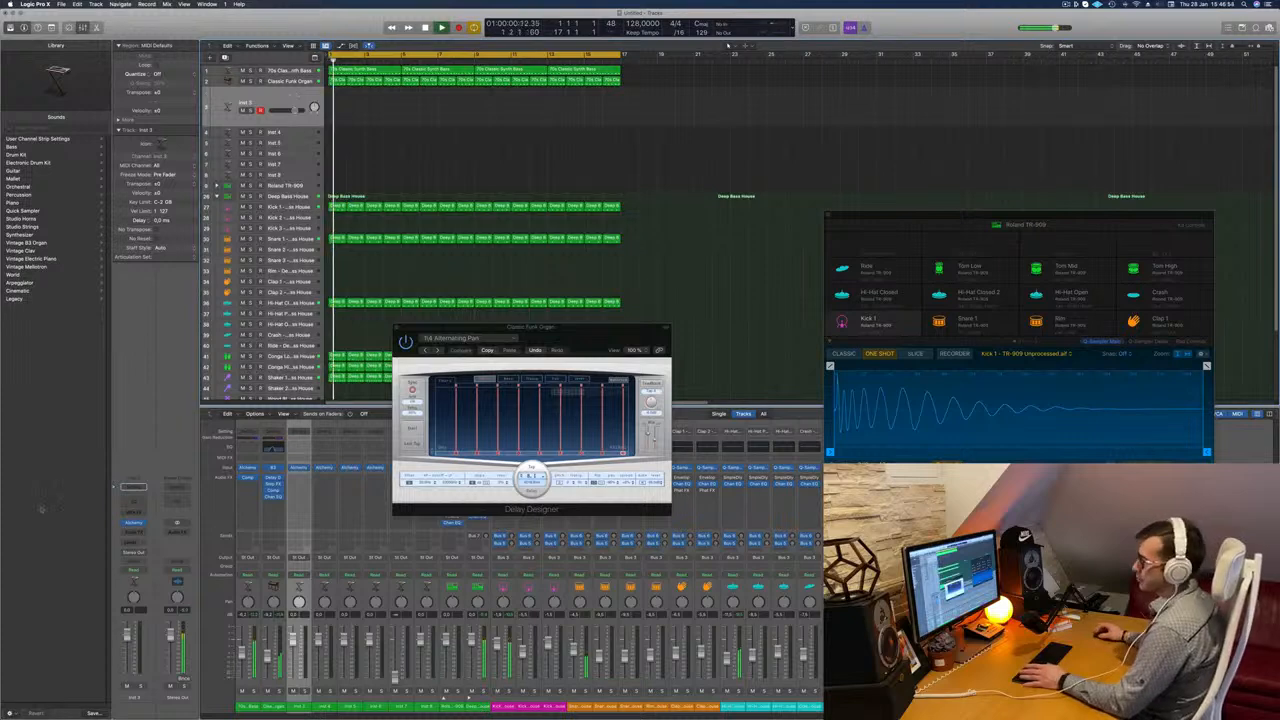
{"action": "left_click", "coordinate": [134, 522]}
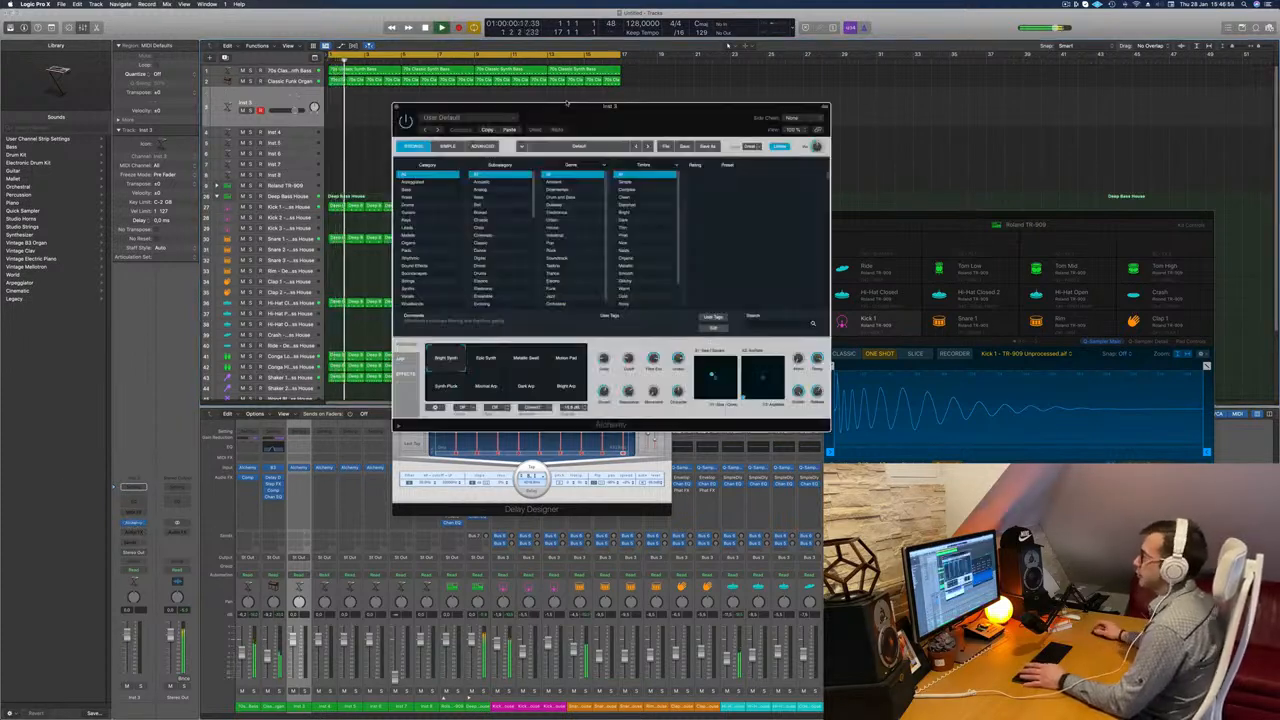
{"action": "left_click", "coordinate": [408, 195]}
{"action": "left_click", "coordinate": [409, 202]}
{"action": "scroll", "coordinate": [723, 216], "scroll_direction": "down", "scroll_amount": 5}
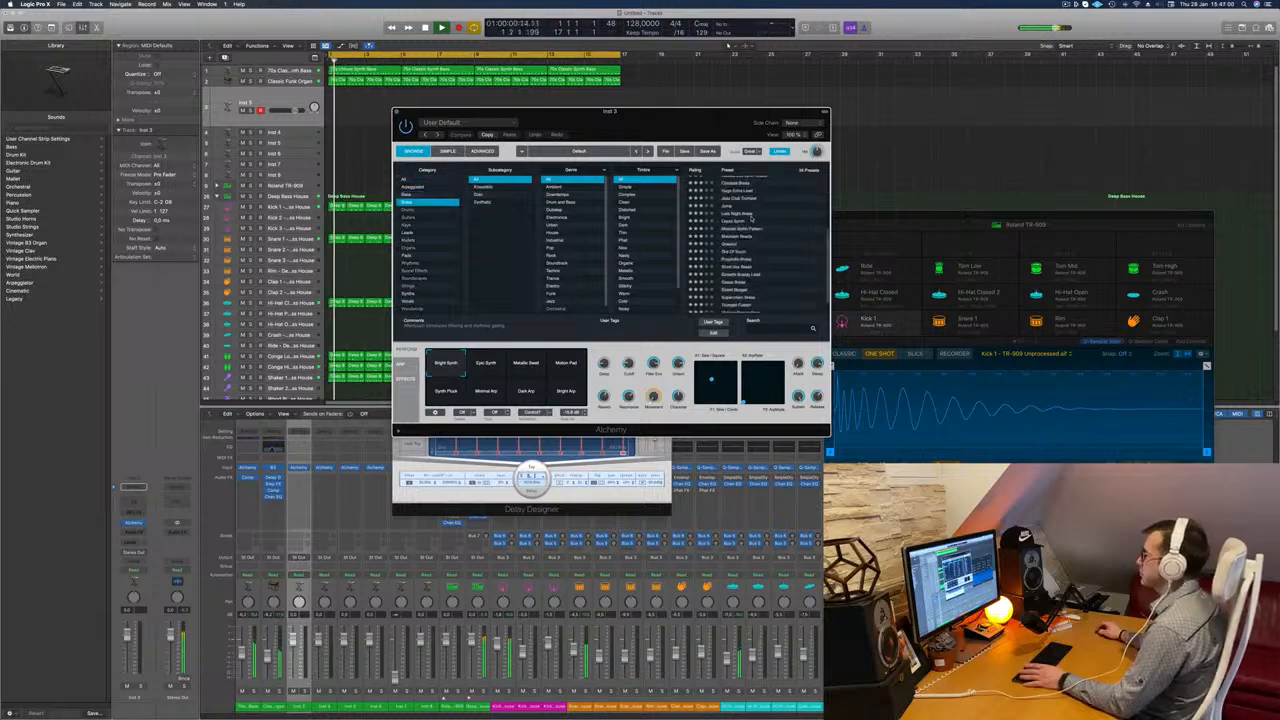
{"action": "left_click", "coordinate": [742, 278]}
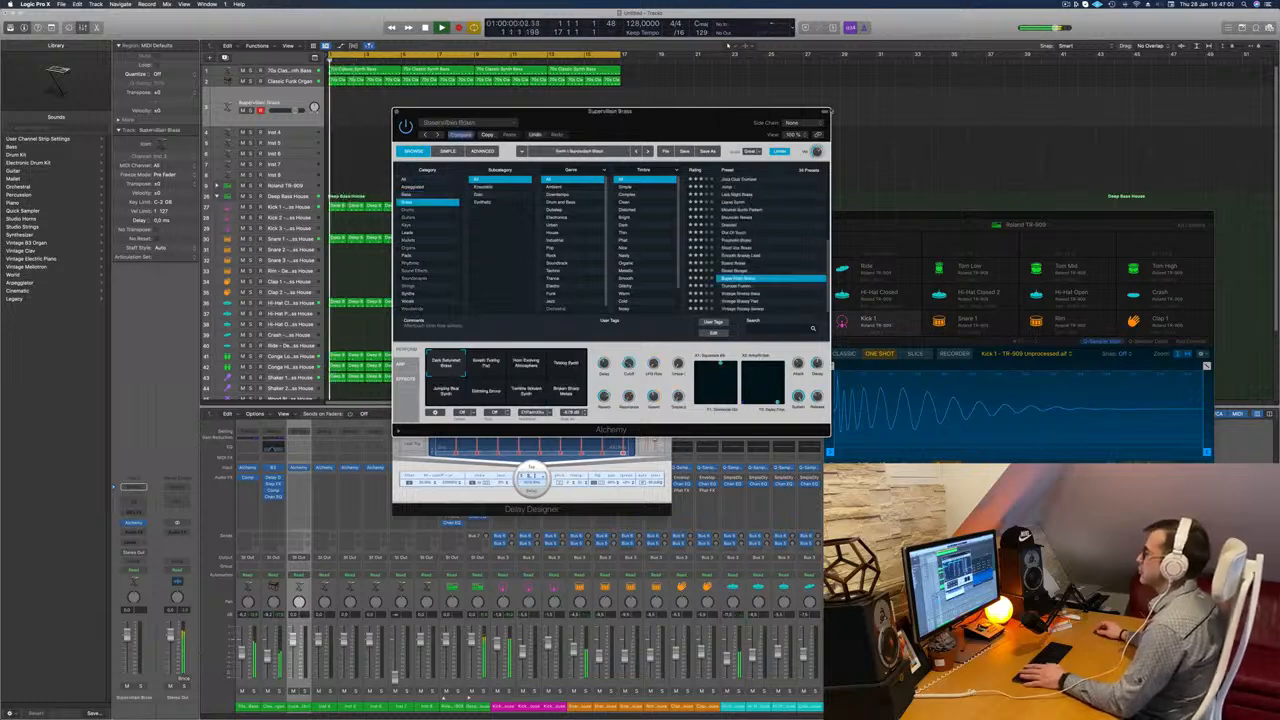
{"action": "left_click_drag", "start_coordinate": [560, 111], "coordinate": [809, 96]}
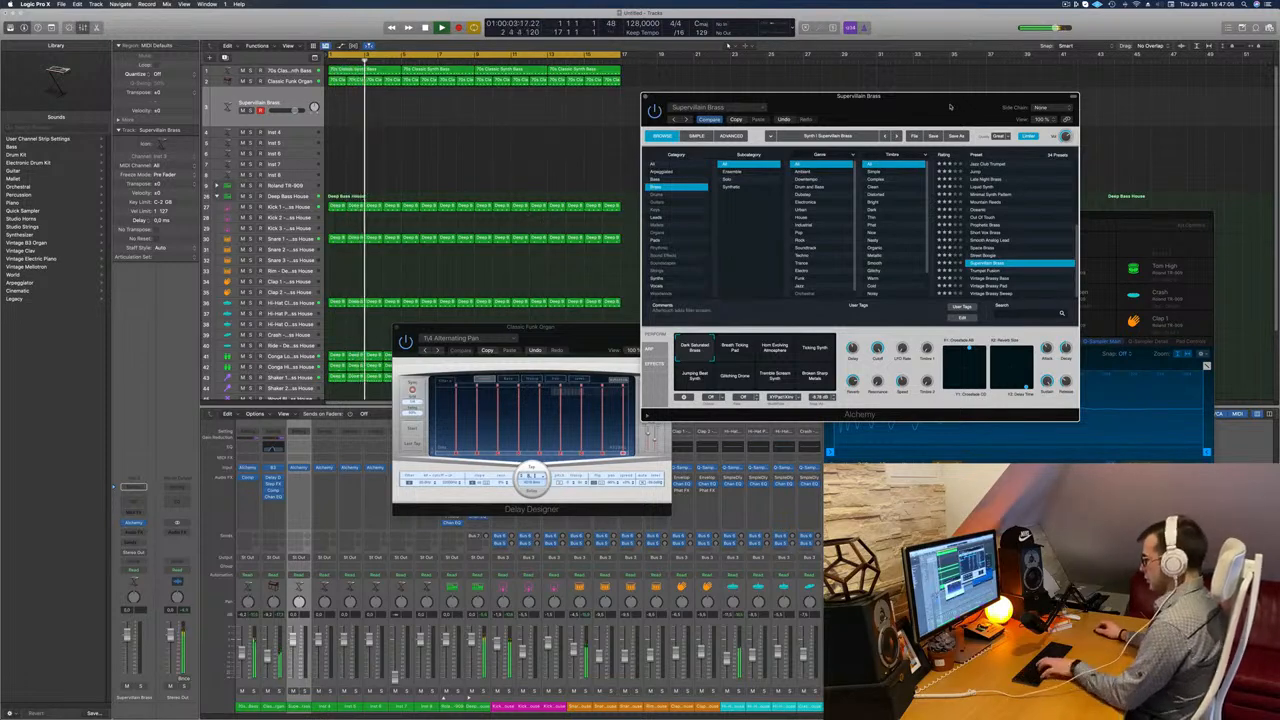
Open Musical Typing, play test notes on the brass sound and reposition the Alchemy window so both stay accessible.
{"action": "key", "text": "super+k"}
{"action": "key", "text": "e"}
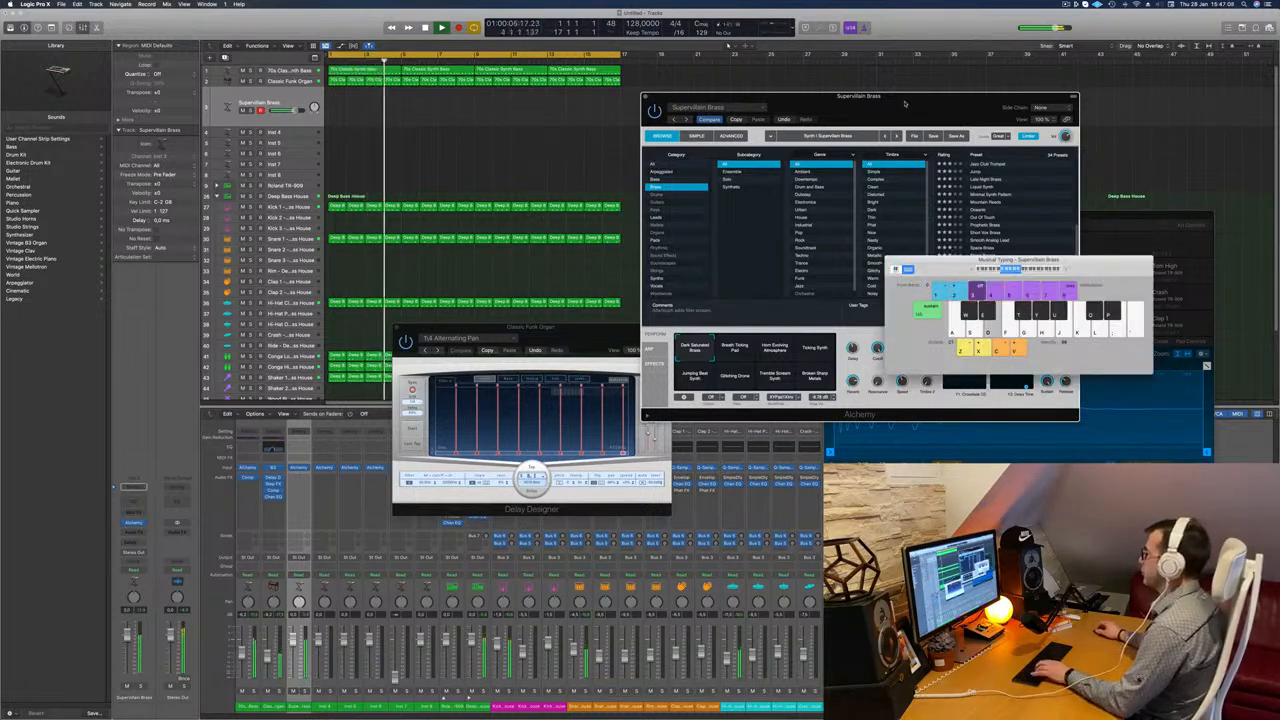
{"action": "left_click_drag", "start_coordinate": [894, 108], "coordinate": [572, 252]}
{"action": "key", "text": "l"}
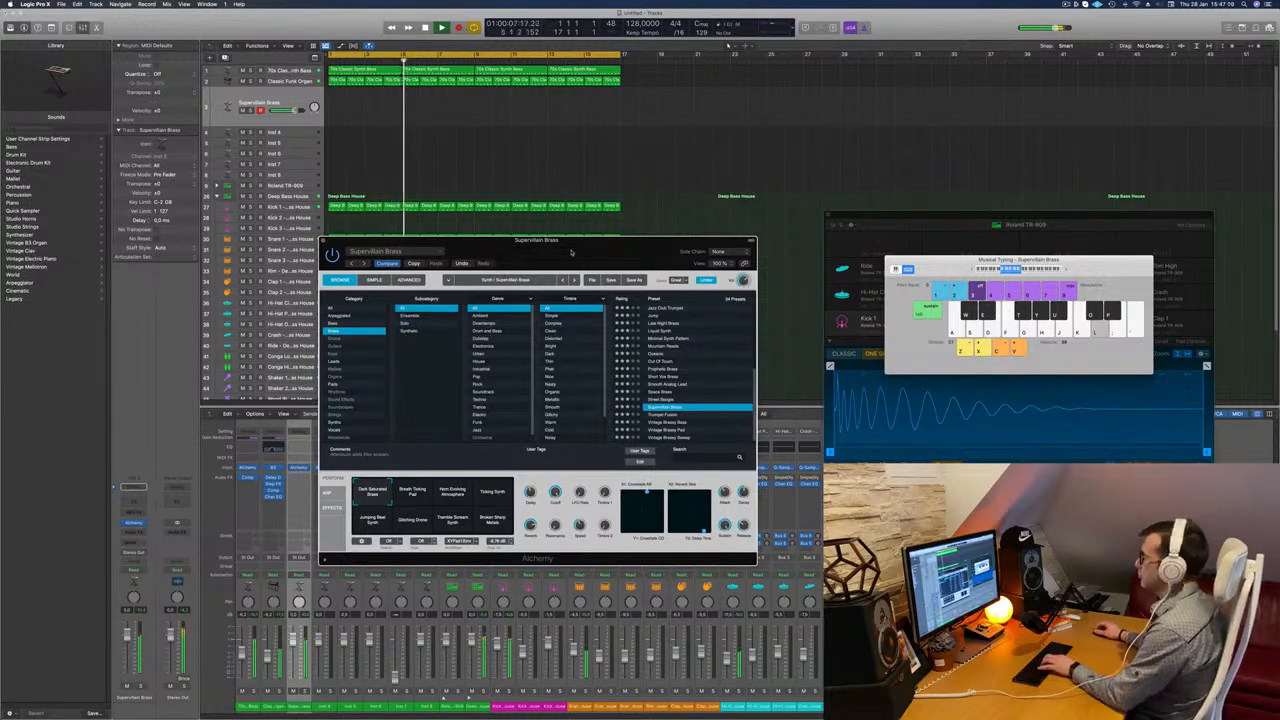
{"action": "left_click_drag", "start_coordinate": [651, 263], "coordinate": [681, 218]}
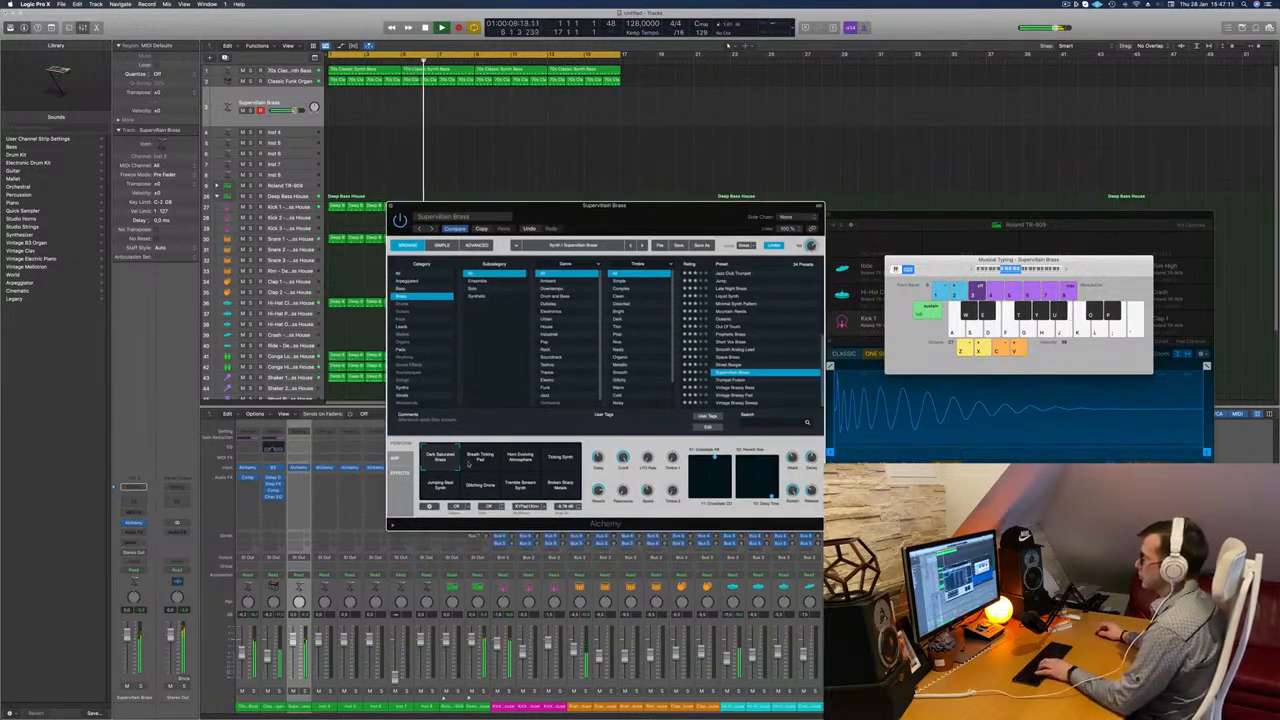
Audition Alchemy's upper performance snapshots, choose Horn Evolving Atmosphere and rebalance the brass channel's level.
{"action": "left_click", "coordinate": [474, 460]}
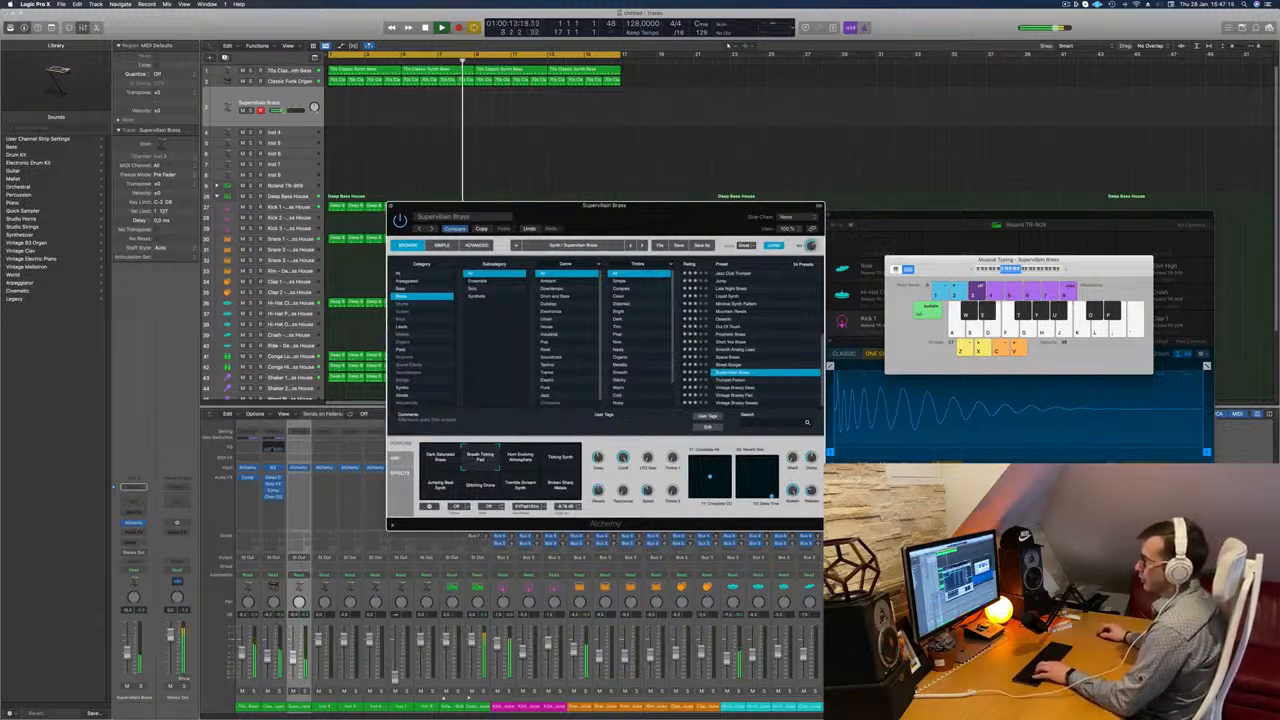
{"action": "left_click", "coordinate": [127, 654]}
{"action": "key", "text": "d"}
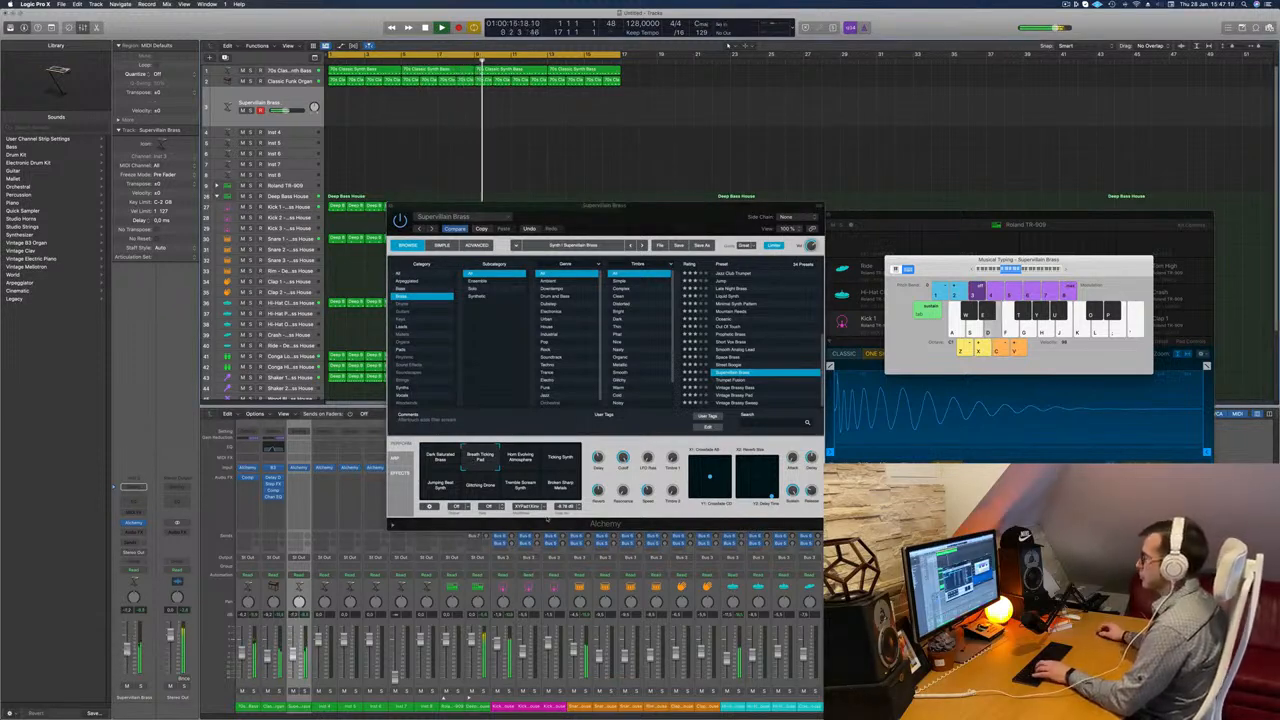
{"action": "left_click", "coordinate": [561, 460]}
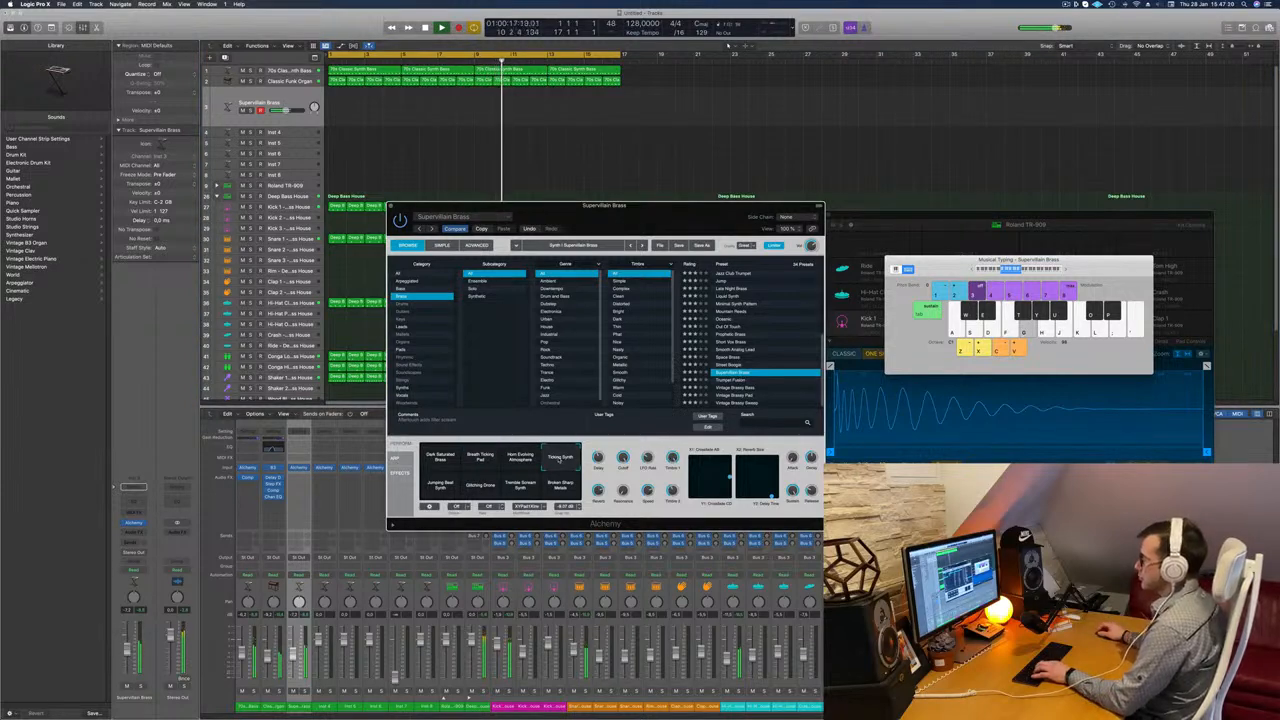
{"action": "left_click", "coordinate": [521, 459]}
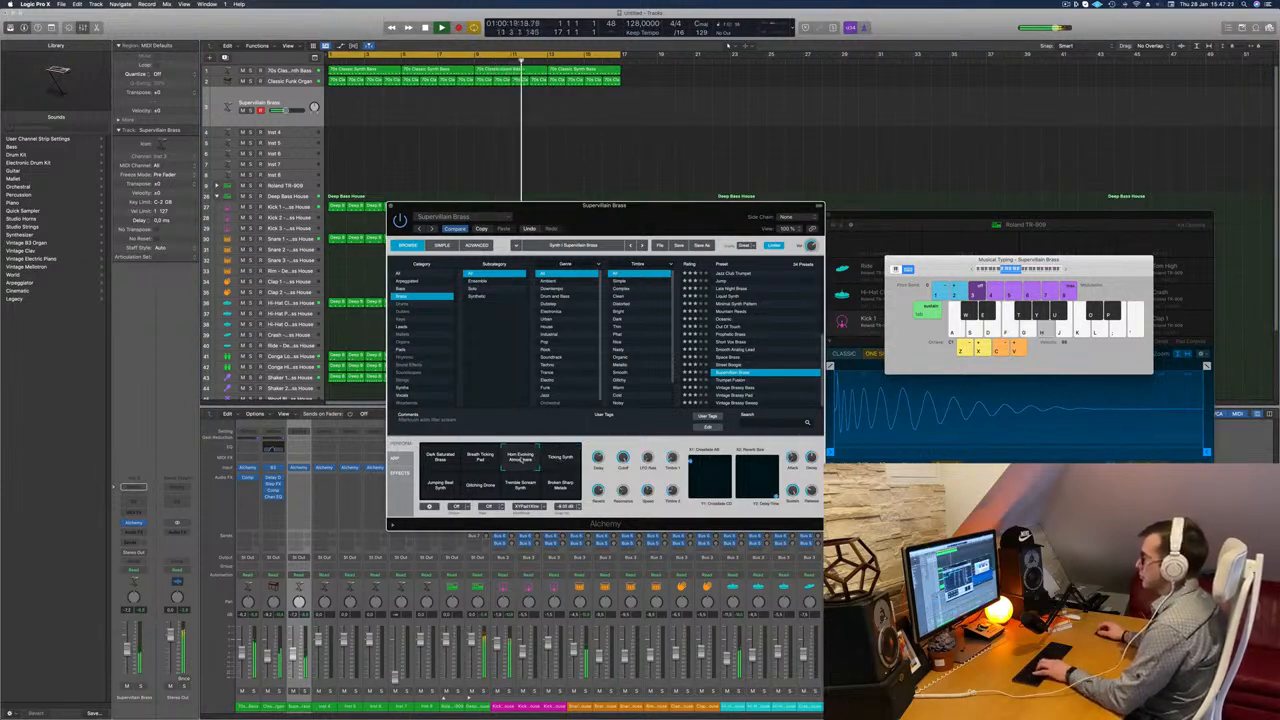
{"action": "key", "text": "f"}
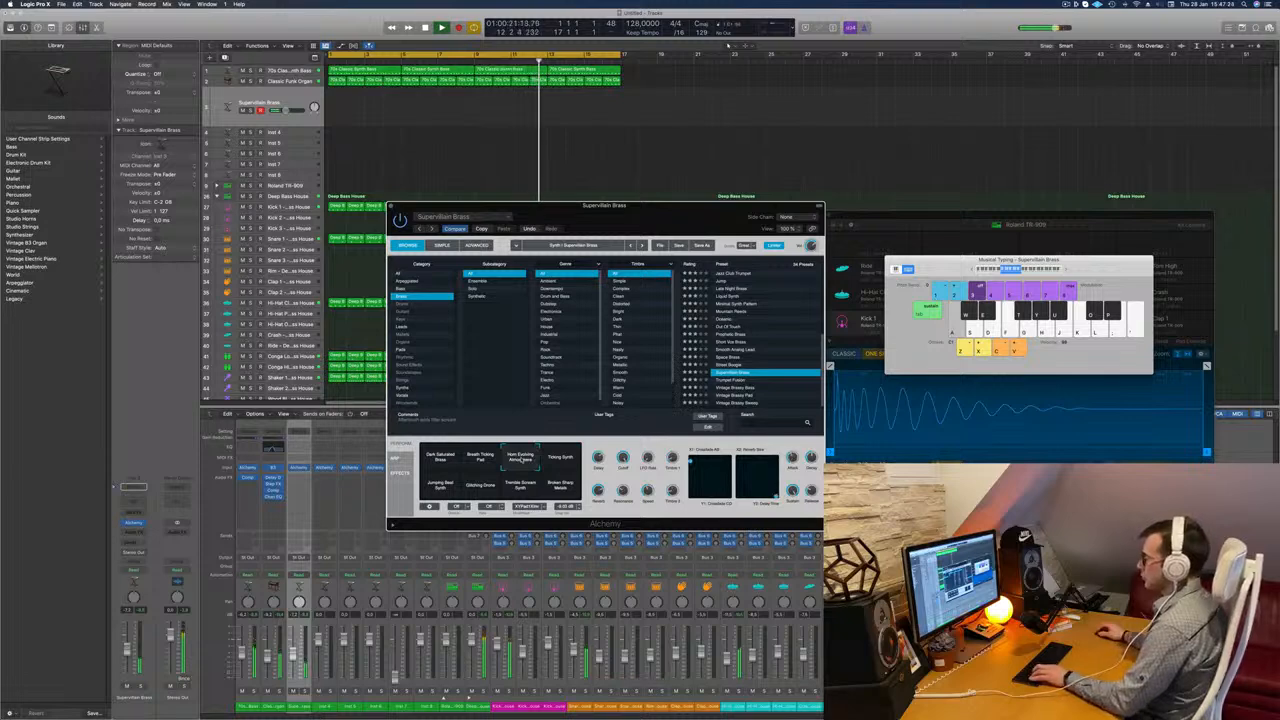
{"action": "left_click", "coordinate": [126, 635]}
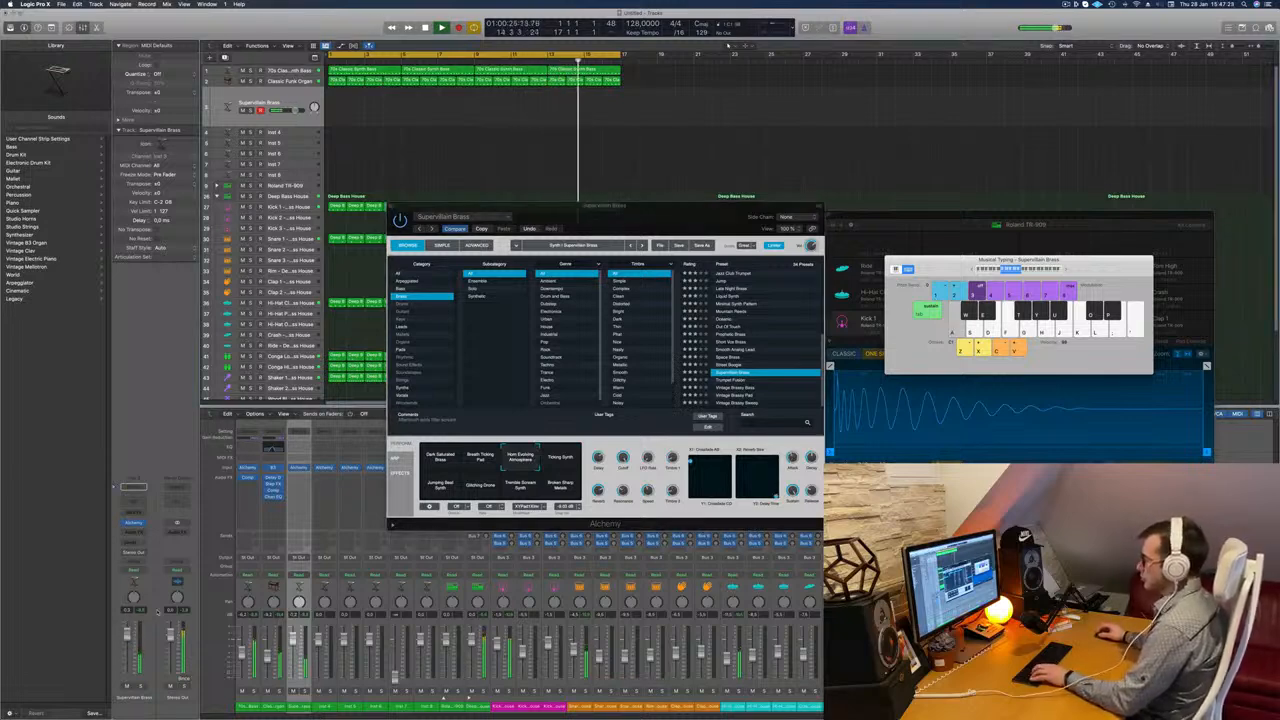
Try melody ideas with the Horn Evolving Atmosphere snapshot over the looping beat, in different octaves.
{"action": "key", "text": "s"}
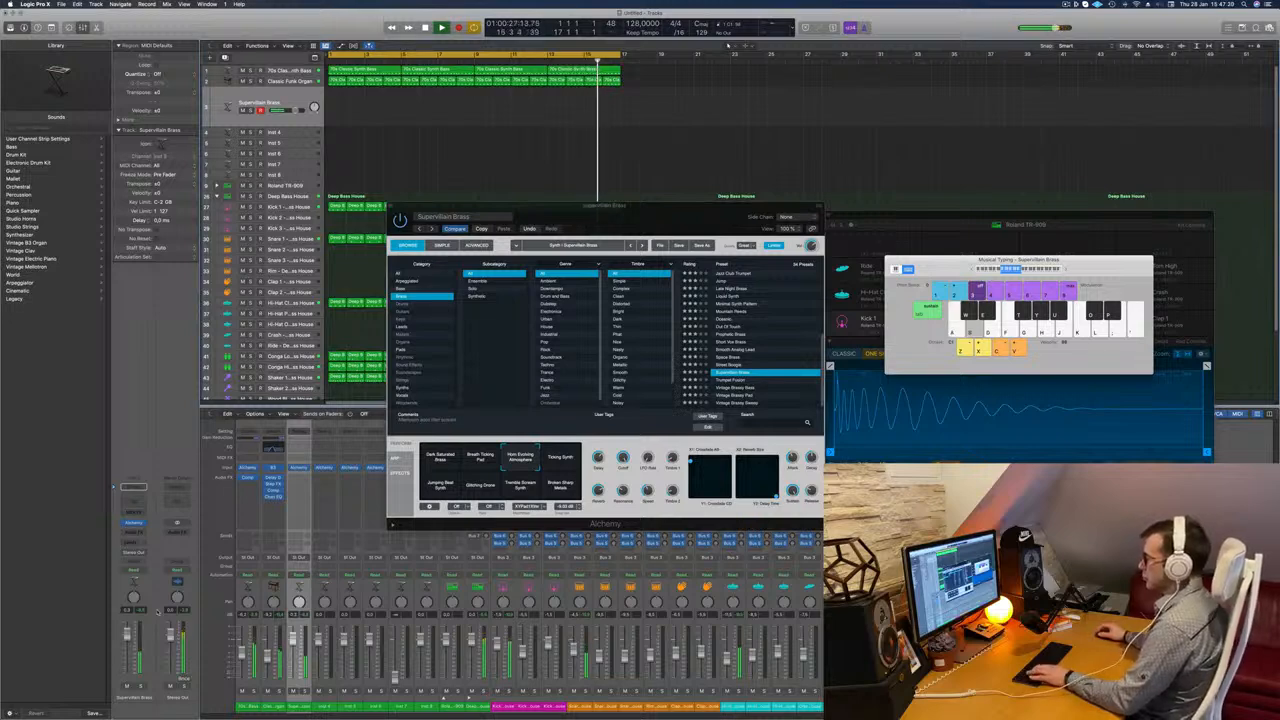
{"action": "key", "text": "d"}
{"action": "key", "text": "k"}
{"action": "key", "text": "l"}
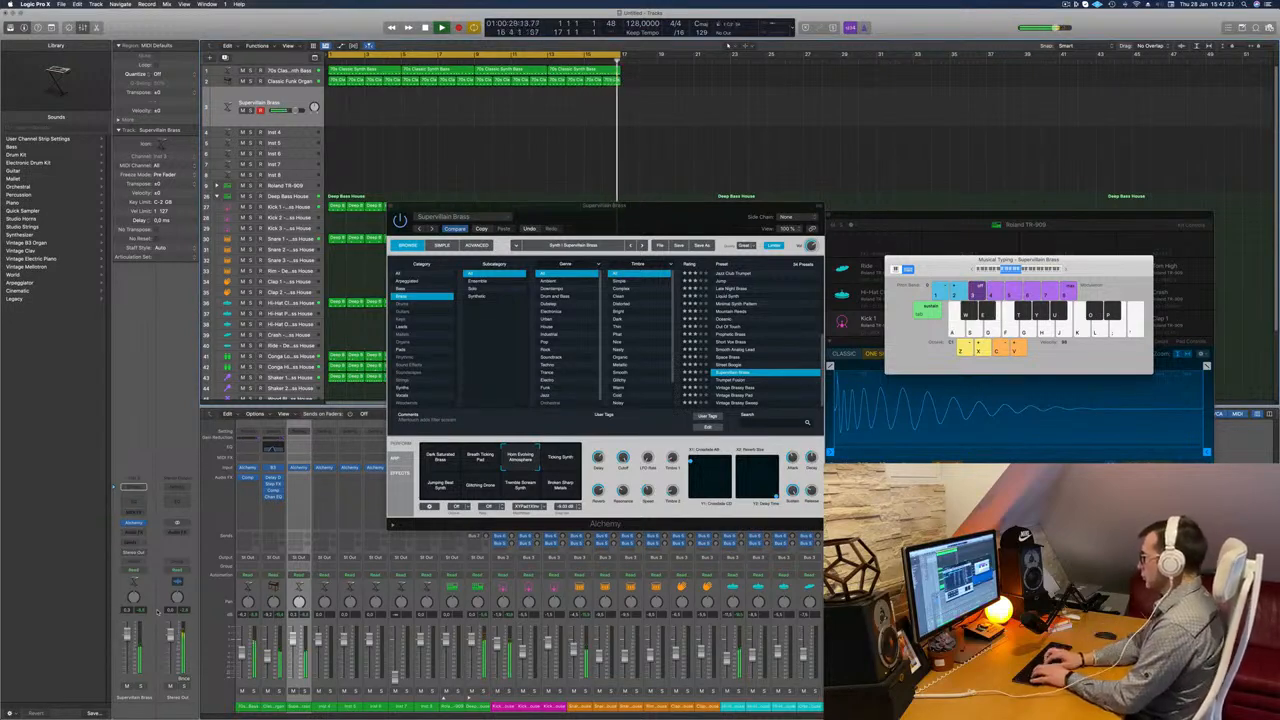
{"action": "key", "text": "f"}
{"action": "key", "text": "a"}
{"action": "key", "text": "a"}
{"action": "key", "text": "a"}
{"action": "key", "text": "a"}
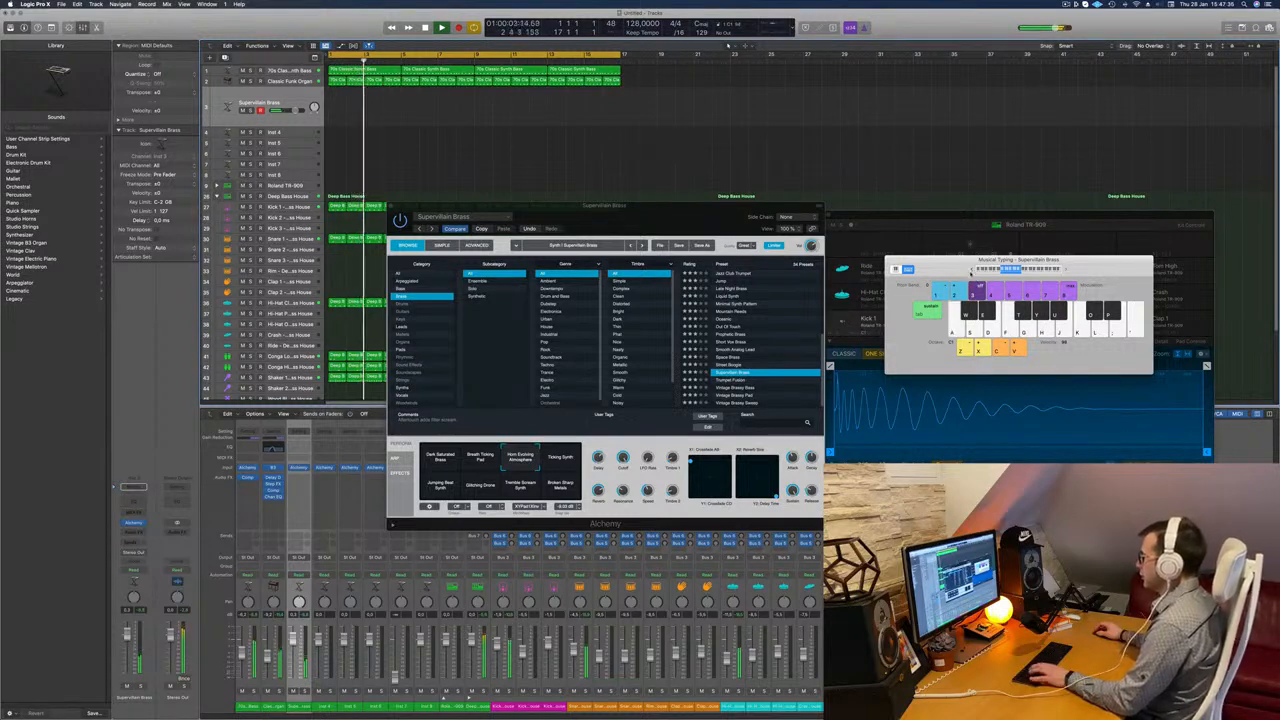
{"action": "key", "text": "a"}
{"action": "key", "text": "s"}
{"action": "key", "text": "d"}
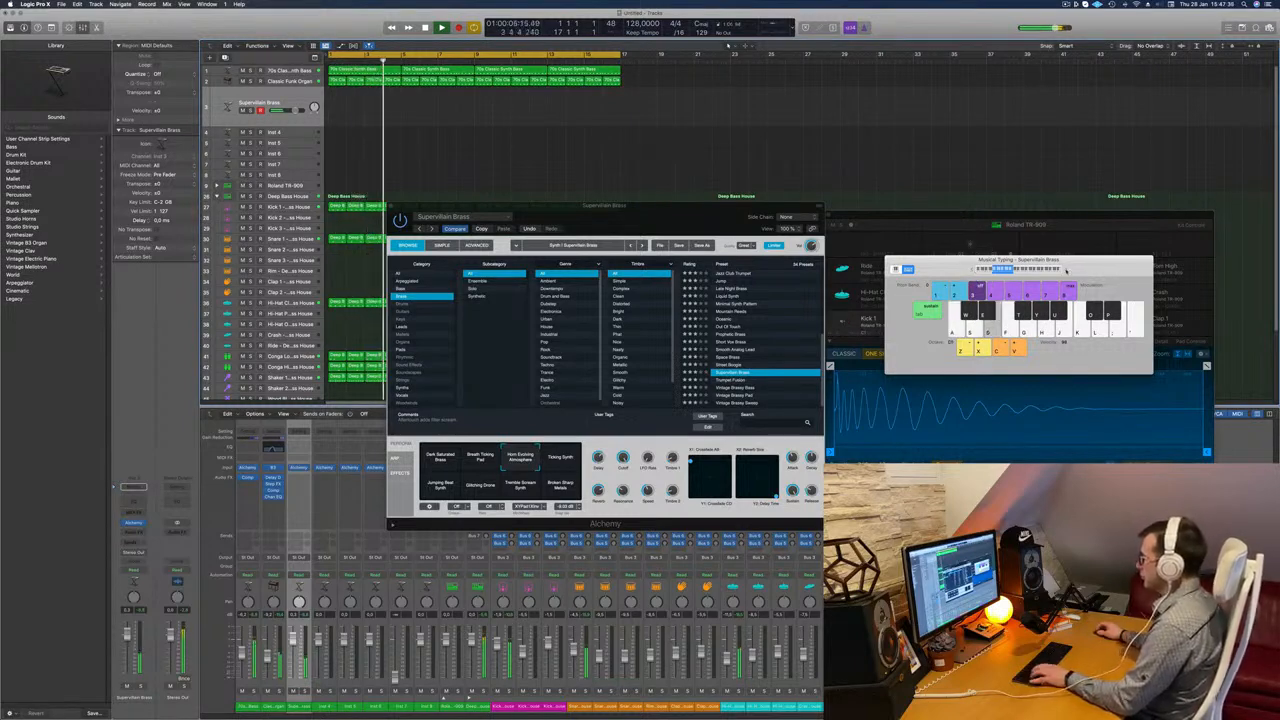
{"action": "key", "text": "a"}
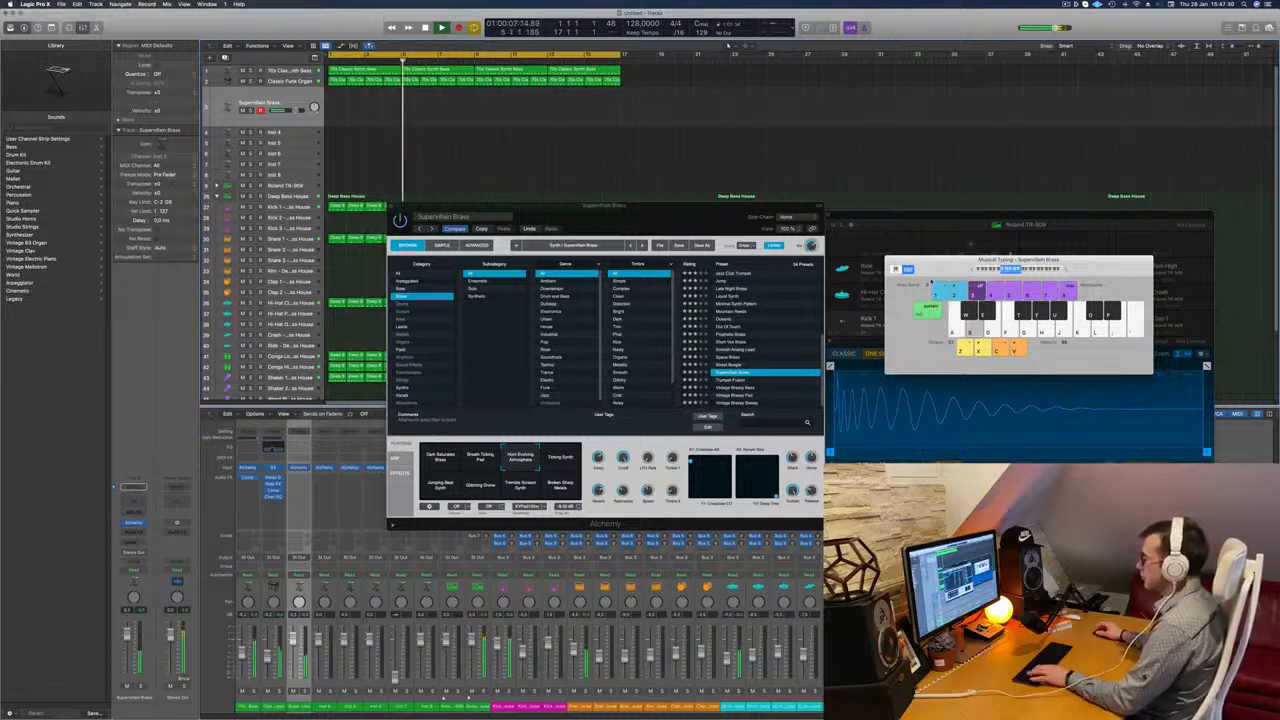
{"action": "key", "text": "j"}
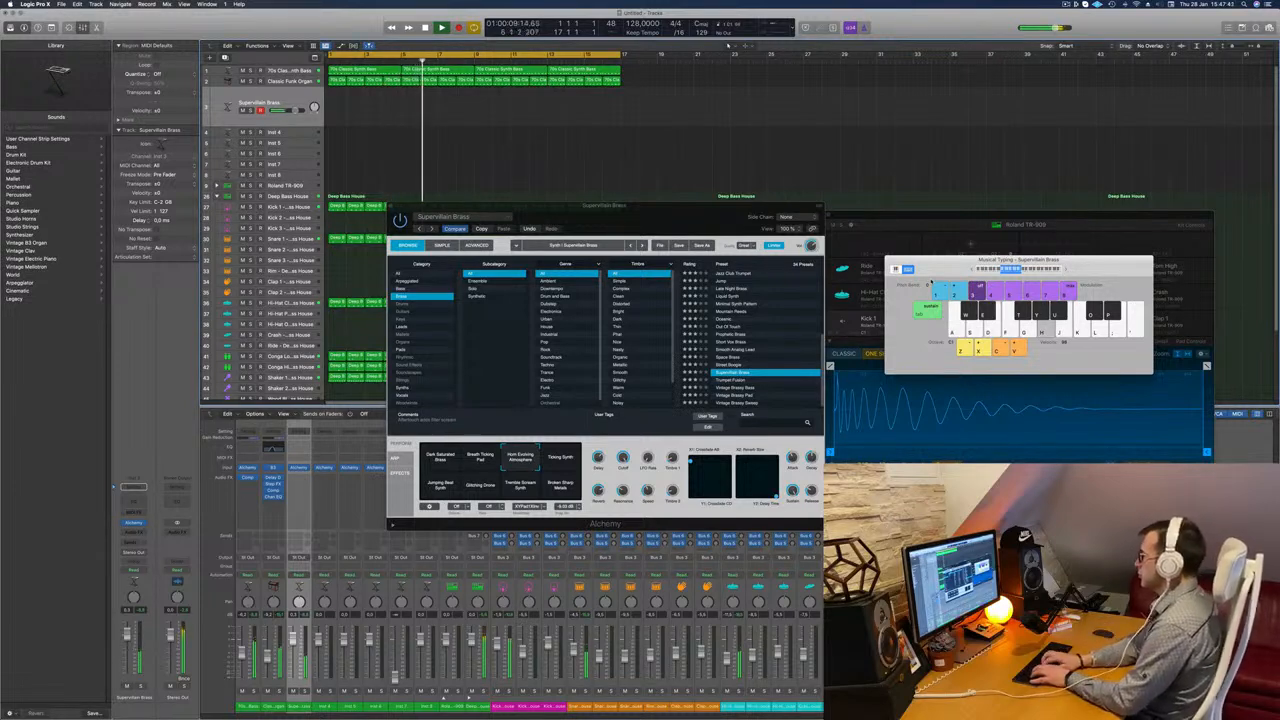
{"action": "key", "text": "l"}
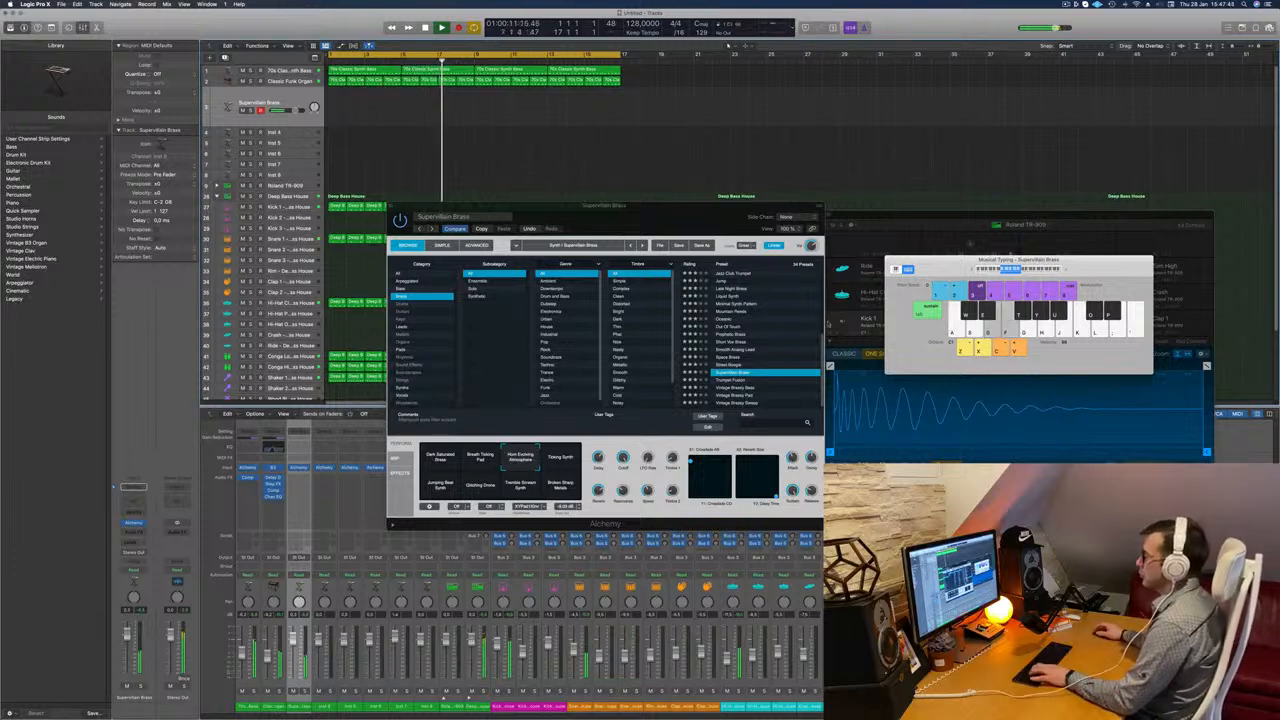
Audition the Timing Synth snapshot and shift Musical Typing's range one octave higher.
{"action": "left_click", "coordinate": [553, 459]}
{"action": "key", "text": "s"}
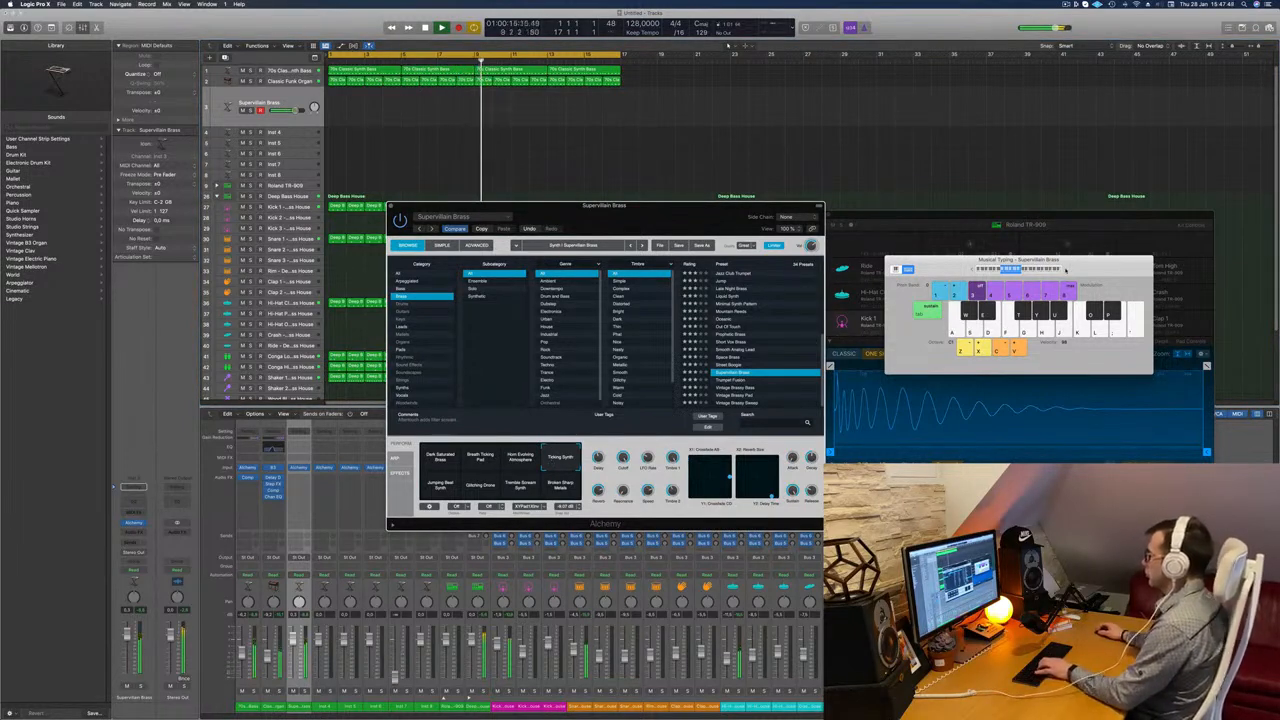
{"action": "left_click", "coordinate": [1065, 270]}
{"action": "key", "text": "j"}
{"action": "key", "text": "g"}
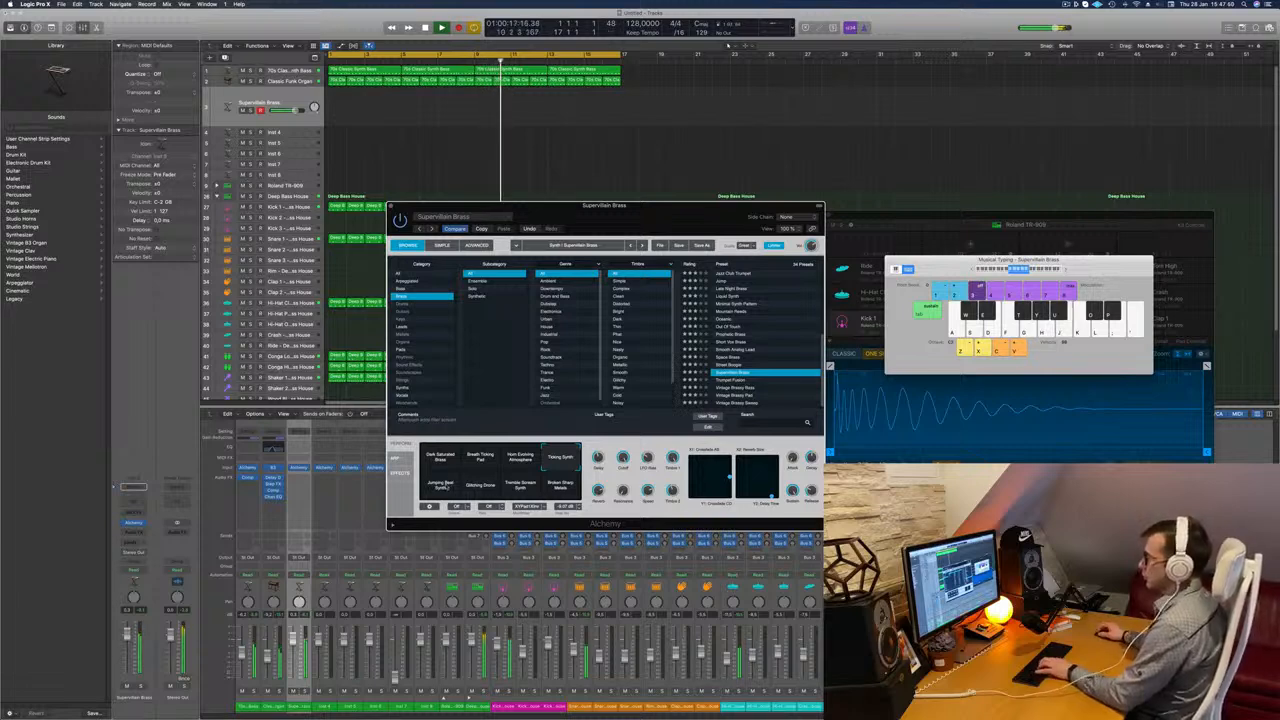
Audition the lower row of Alchemy snapshots from Jumping Beat Synth to Broken Sharp Metals, and return to Horn Evolving Atmosphere.
{"action": "left_click", "coordinate": [441, 486]}
{"action": "key", "text": "g"}
{"action": "key", "text": "h"}
{"action": "left_click", "coordinate": [484, 487]}
{"action": "key", "text": "g"}
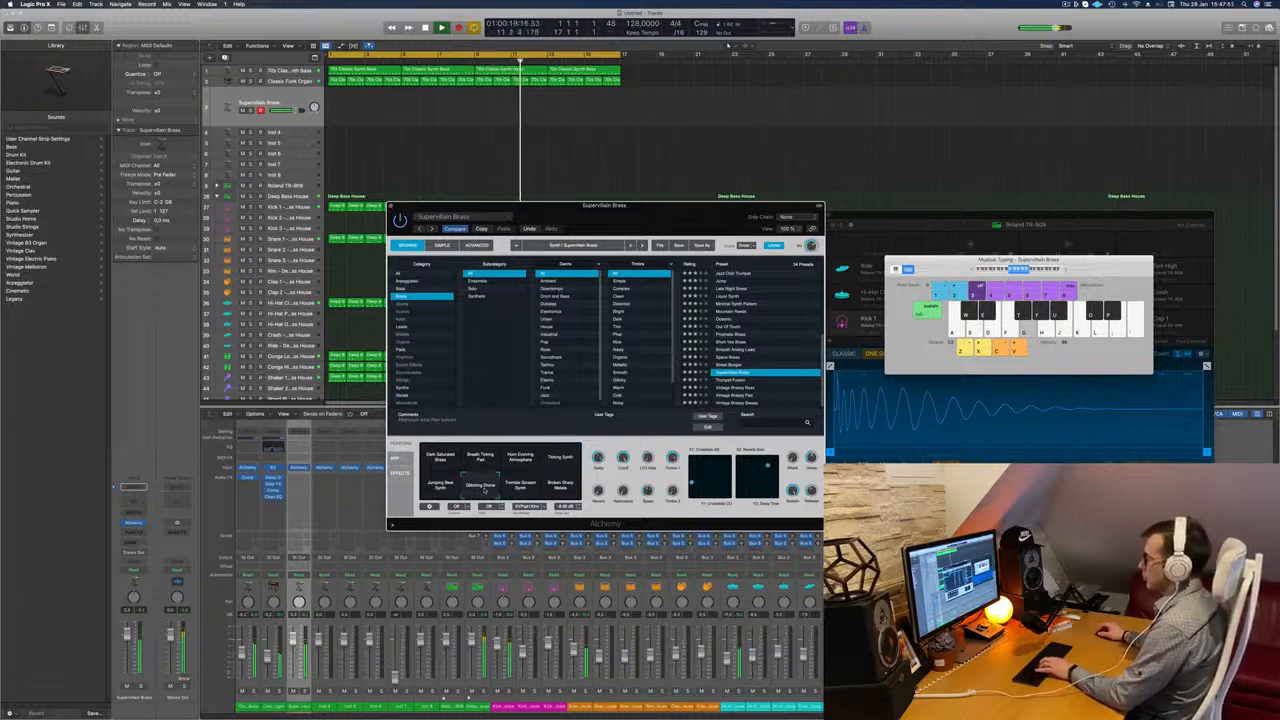
{"action": "key", "text": "h"}
{"action": "left_click", "coordinate": [524, 488]}
{"action": "key", "text": "h"}
{"action": "left_click", "coordinate": [548, 487]}
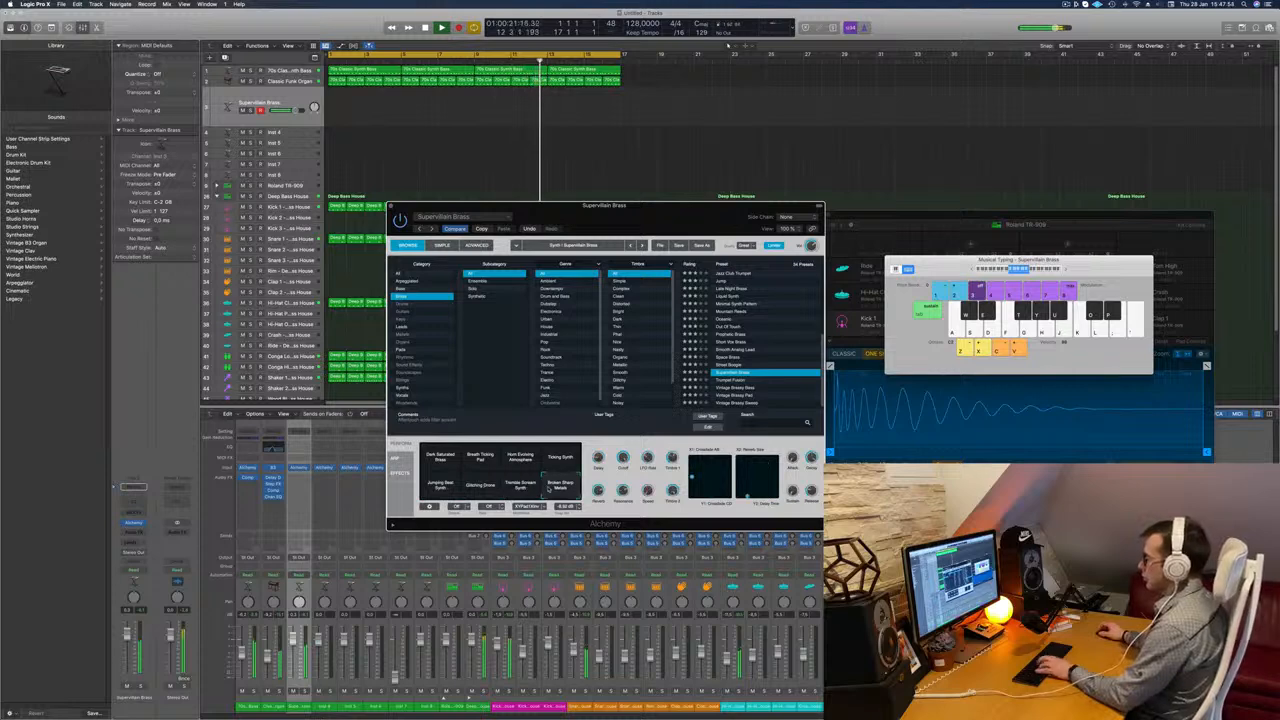
{"action": "key", "text": "g"}
{"action": "left_click", "coordinate": [521, 458]}
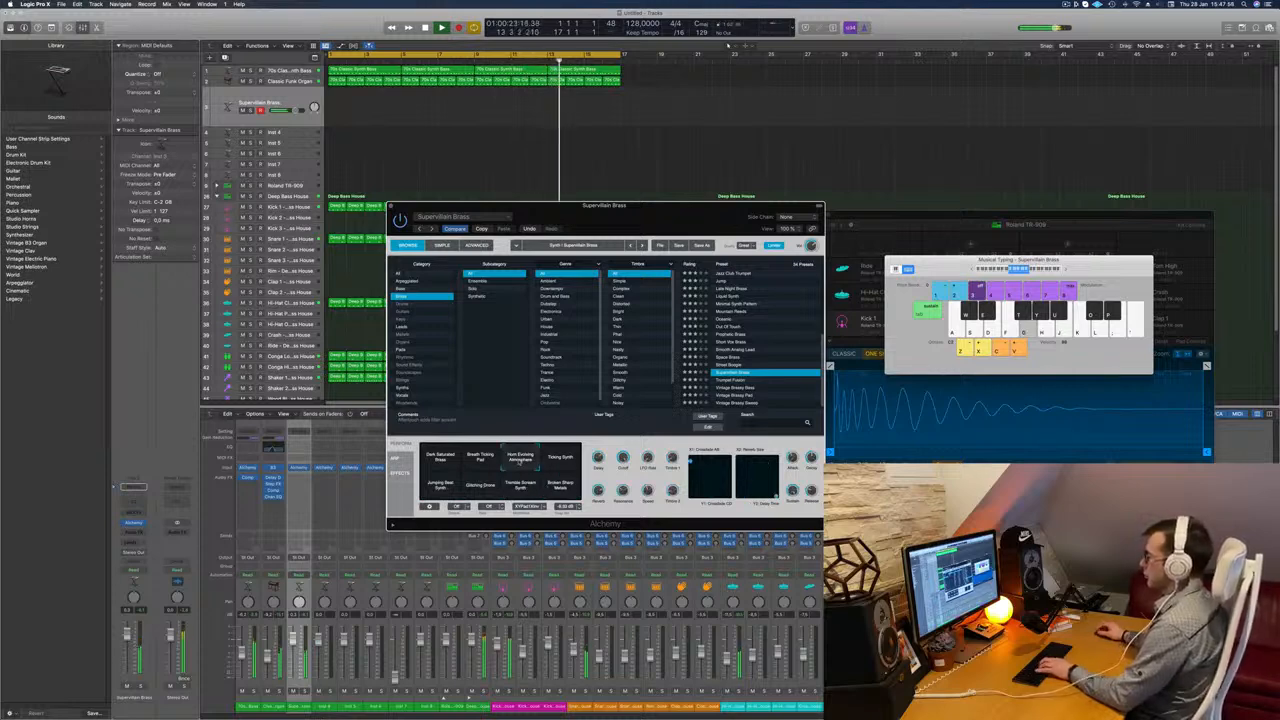
Try out a melody on the Horn Evolving Atmosphere sound in the higher octave over the looping track.
{"action": "key", "text": "h"}
{"action": "key", "text": "j"}
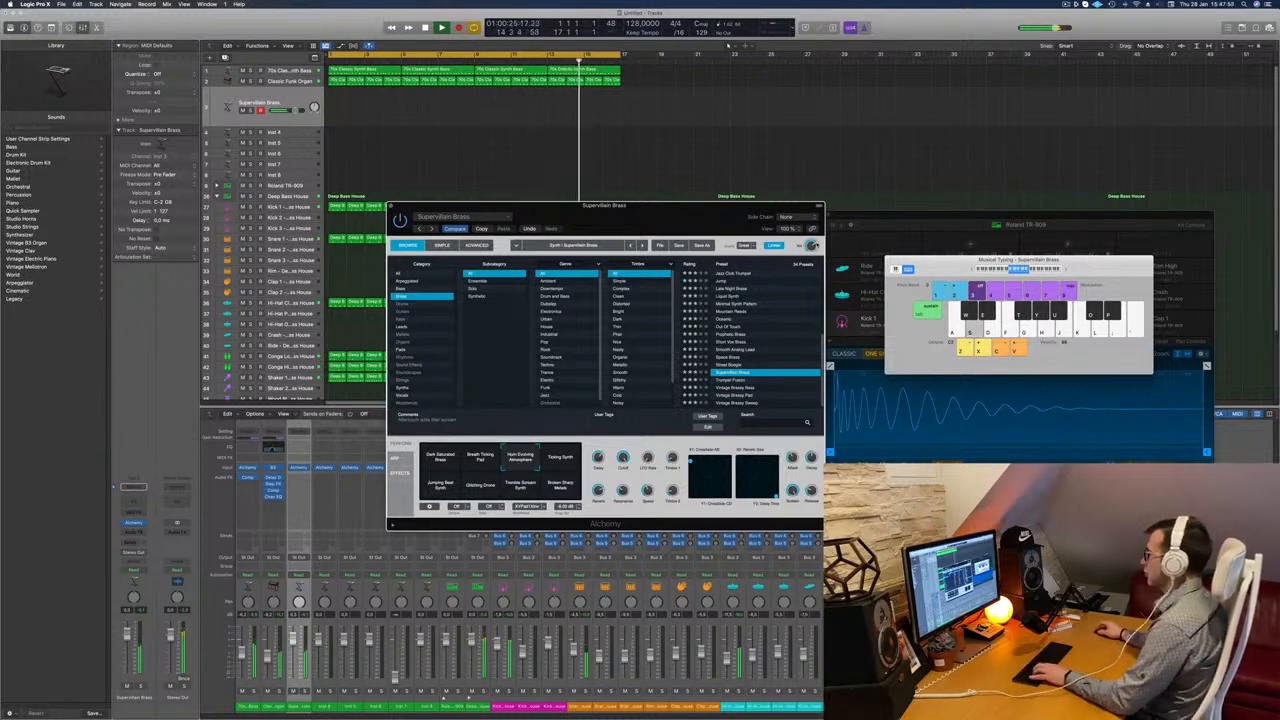
{"action": "key", "text": "d"}
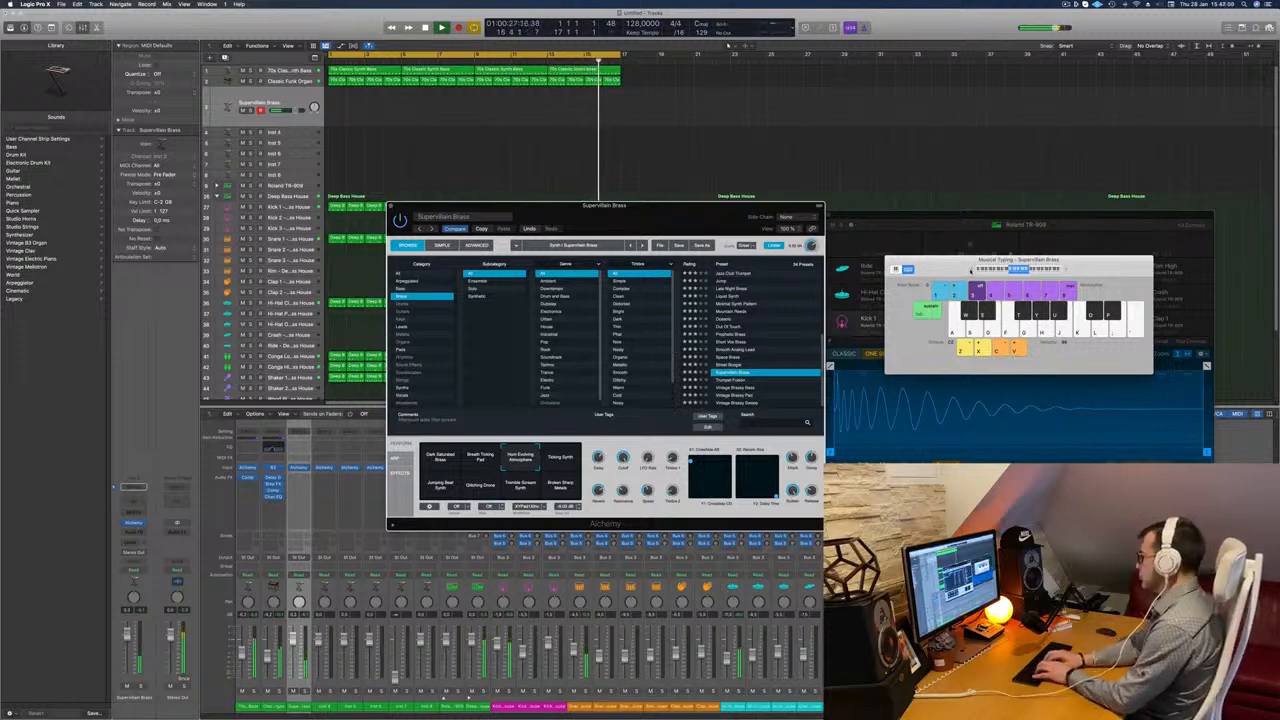
{"action": "key", "text": "j"}
{"action": "key", "text": "s"}
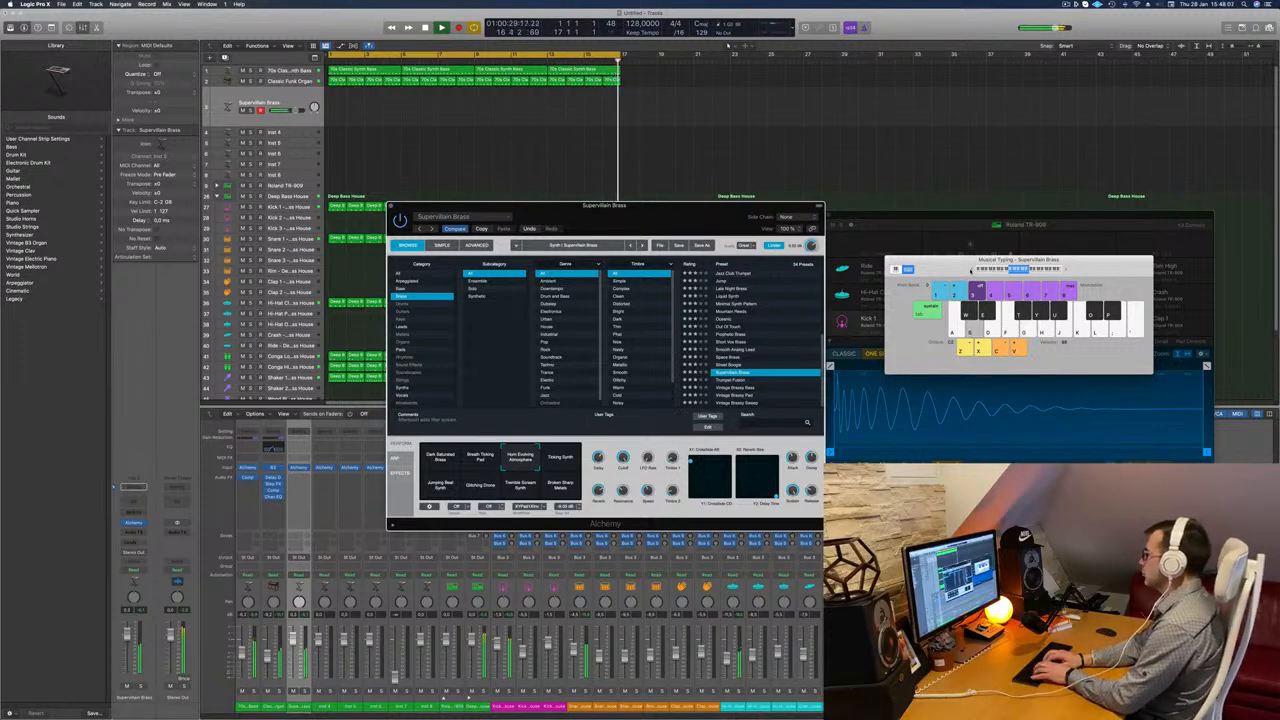
{"action": "key", "text": "d"}
{"action": "key", "text": "h"}
{"action": "key", "text": "a"}
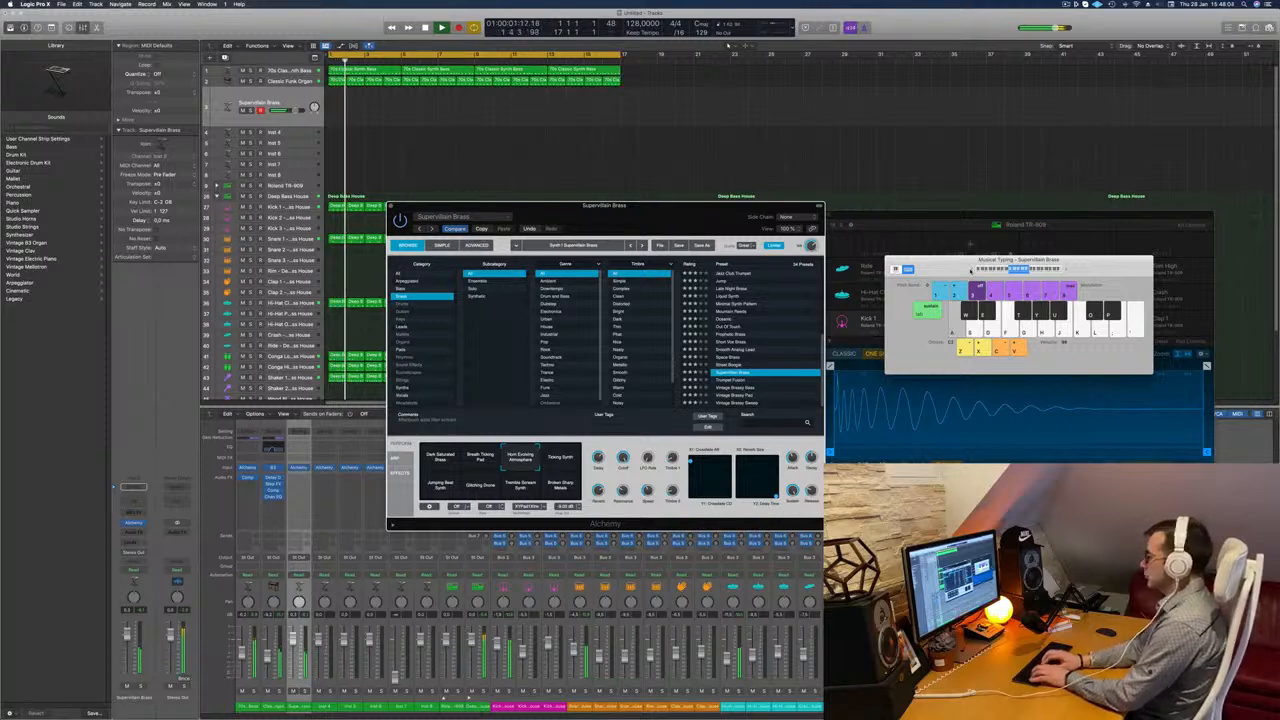
Try out melody ideas on the Horn Evolving Atmosphere sound of Supervillain Brass over the looping track.
{"action": "key", "text": "semicolon"}
{"action": "key", "text": "l"}
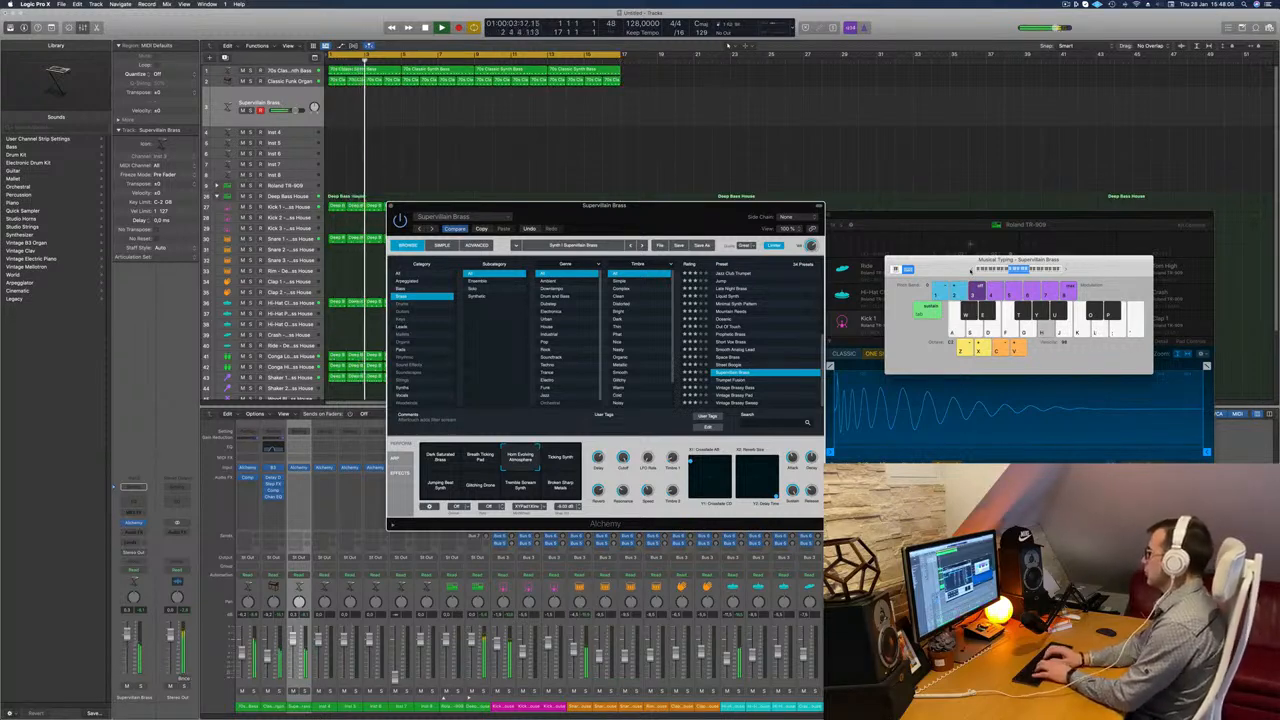
{"action": "key", "text": "h"}
{"action": "key", "text": "j"}
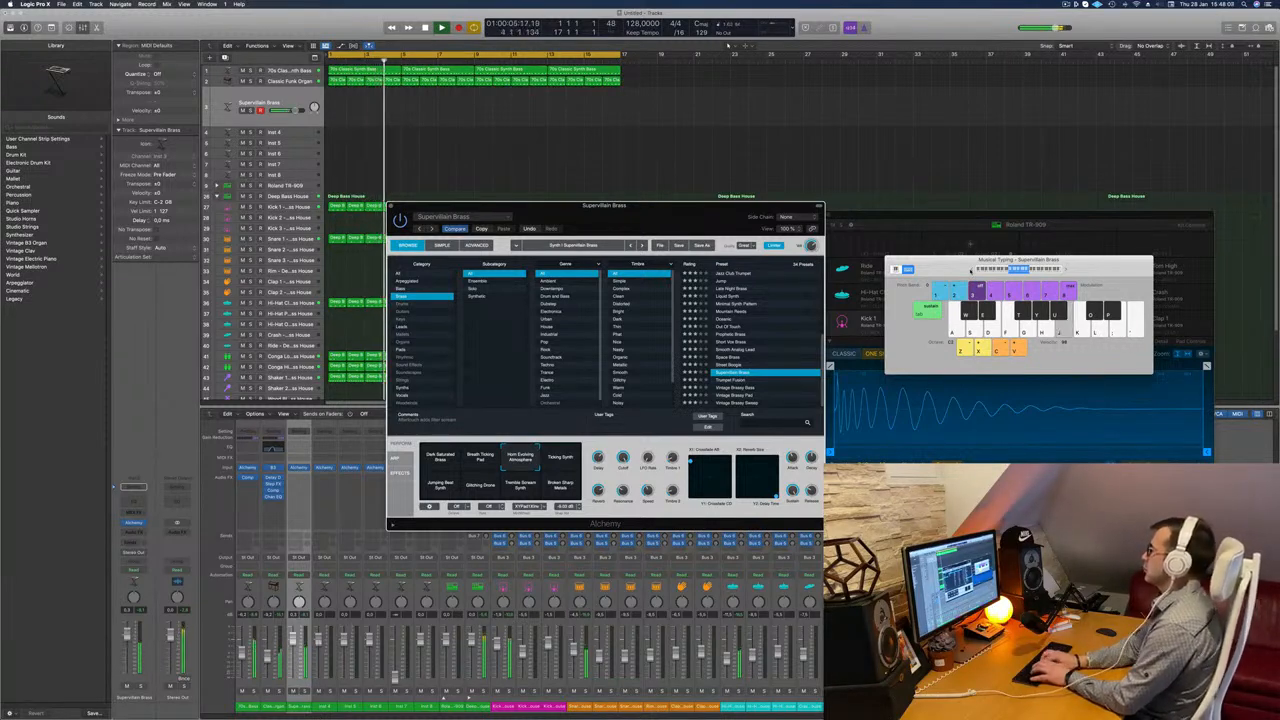
{"action": "key", "text": "f"}
{"action": "key", "text": "s"}
{"action": "key", "text": "d"}
{"action": "key", "text": "f"}
{"action": "key", "text": "s"}
{"action": "key", "text": "d"}
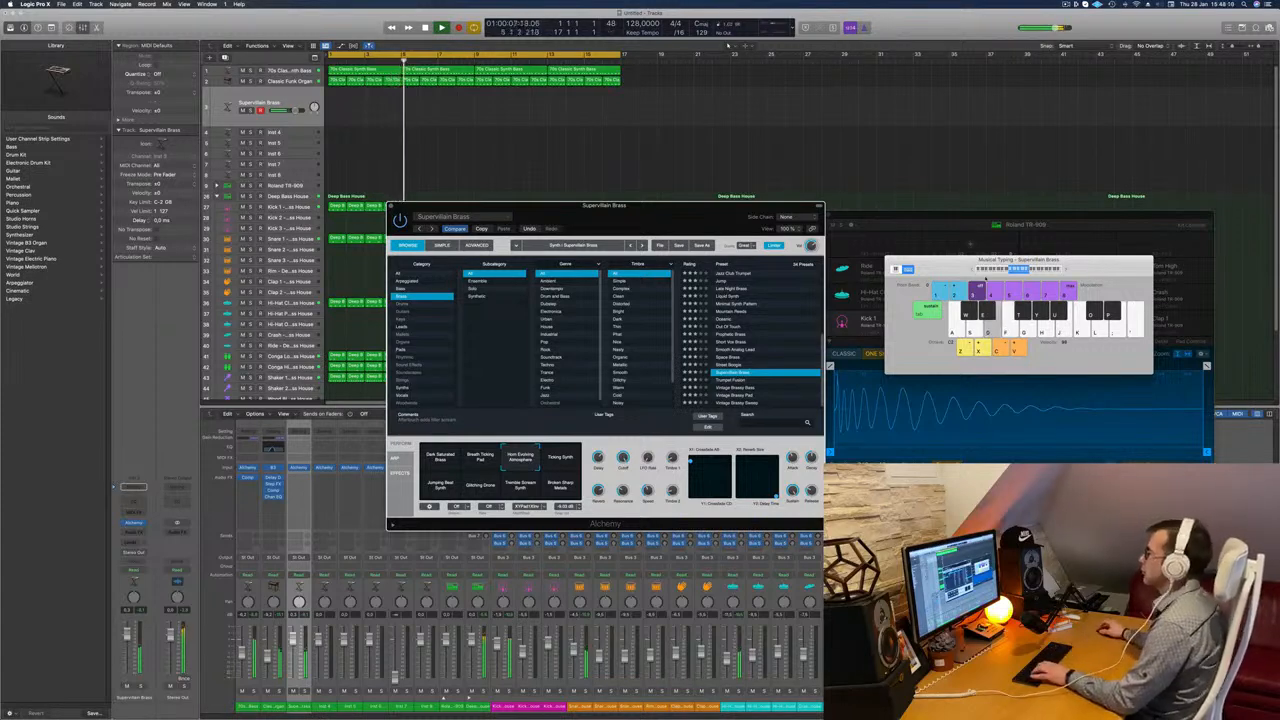
{"action": "key", "text": "f"}
{"action": "key", "text": "s"}
{"action": "key", "text": "d"}
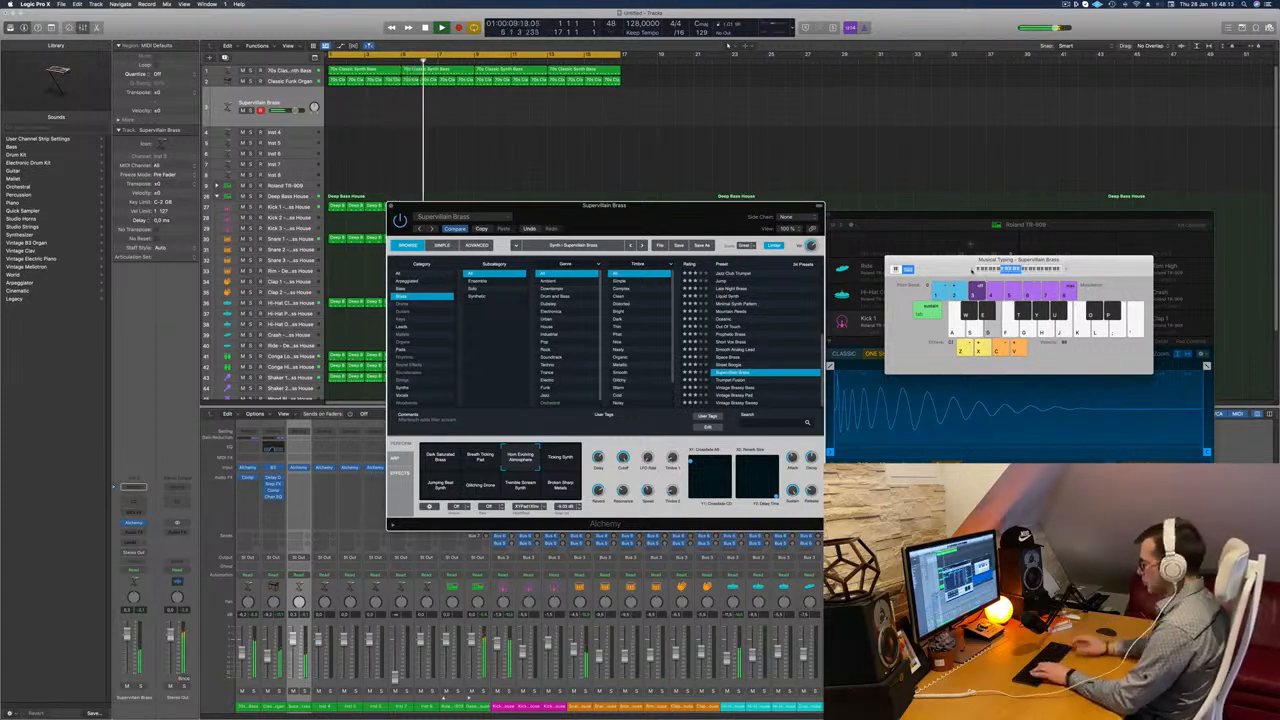
Compare melody phrases on the Horn Evolving Atmosphere sound in a lower and then a higher octave range.
{"action": "key", "text": "k"}
{"action": "key", "text": "d"}
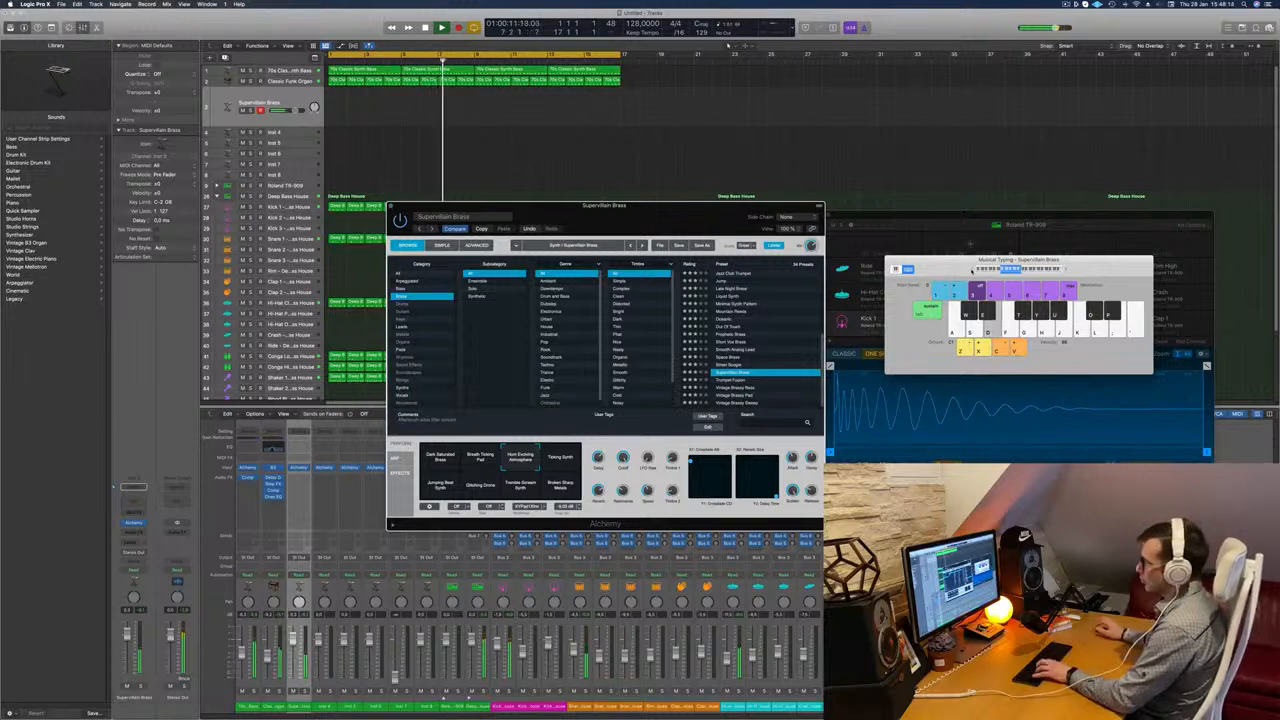
{"action": "key", "text": "f"}
{"action": "key", "text": "g"}
{"action": "key", "text": "h"}
{"action": "key", "text": "d"}
{"action": "key", "text": "f"}
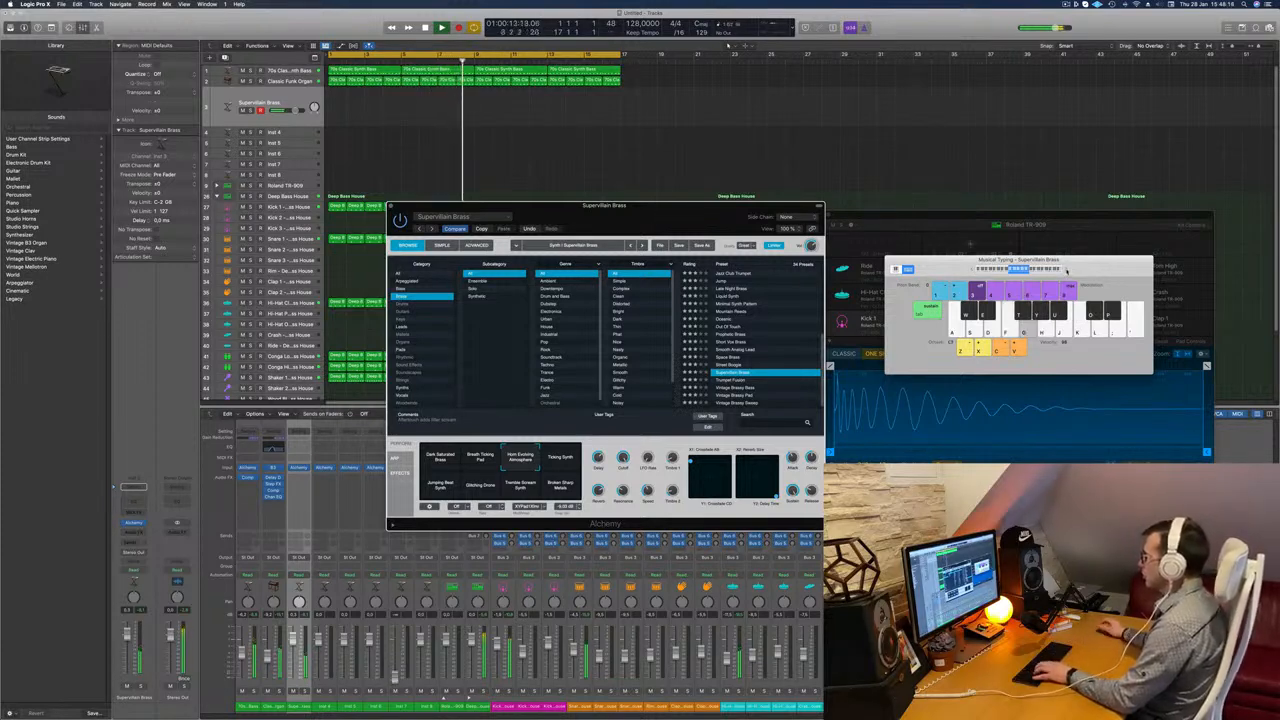
{"action": "key", "text": "d"}
{"action": "key", "text": "d"}
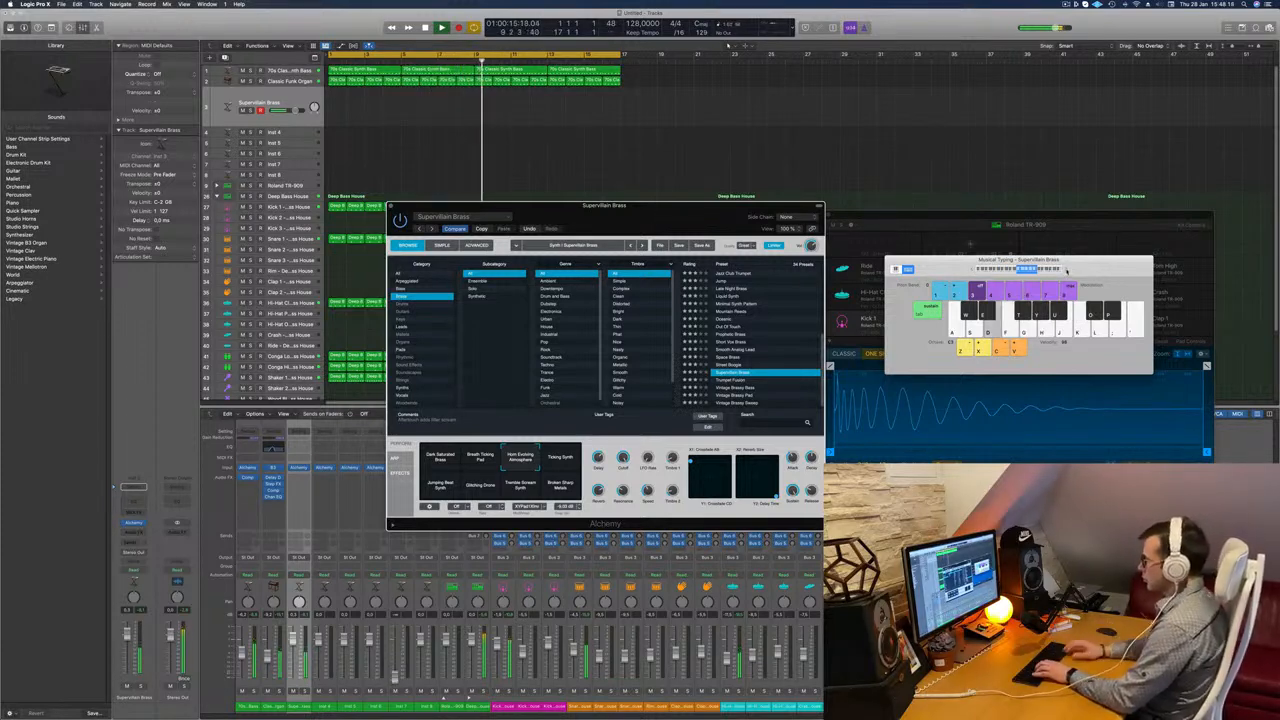
{"action": "key", "text": "f"}
{"action": "key", "text": "s"}
{"action": "key", "text": "a"}
{"action": "key", "text": "f"}
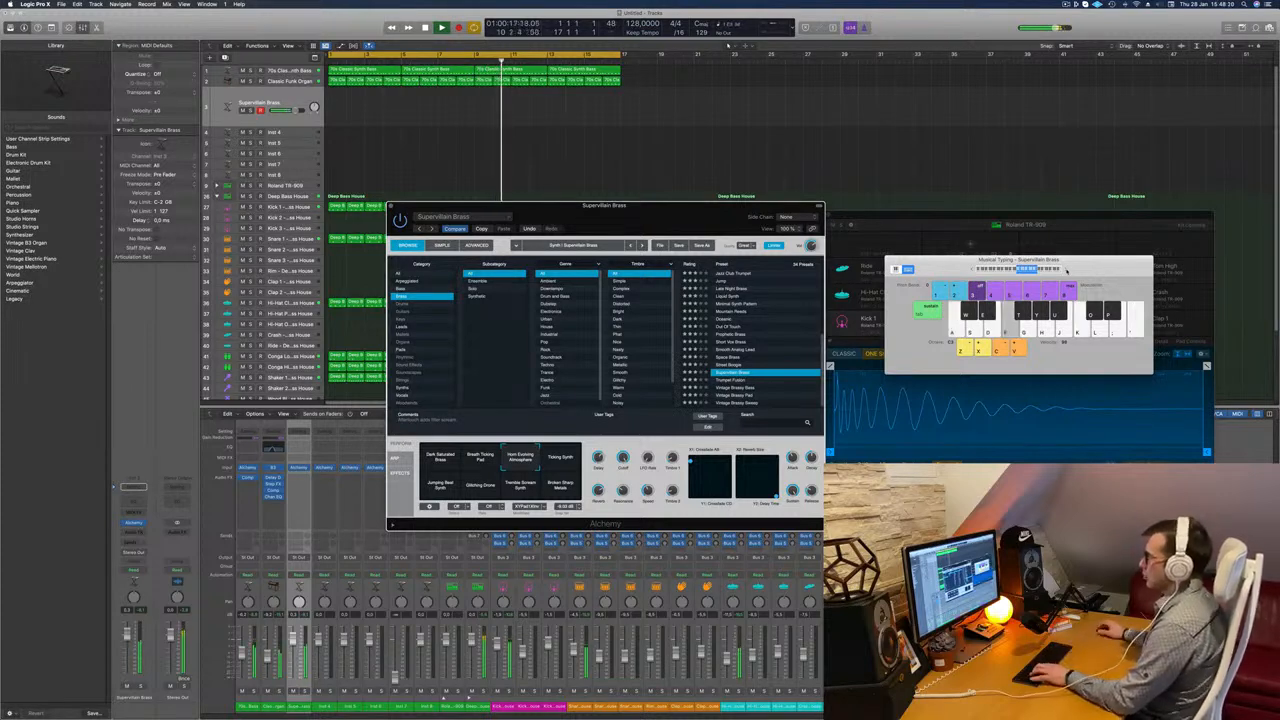
Audition the Trumpet Fusion and Vintage Brassy Bass presets in Alchemy with a few notes over the loop.
{"action": "left_click", "coordinate": [735, 380]}
{"action": "left_click", "coordinate": [736, 388]}
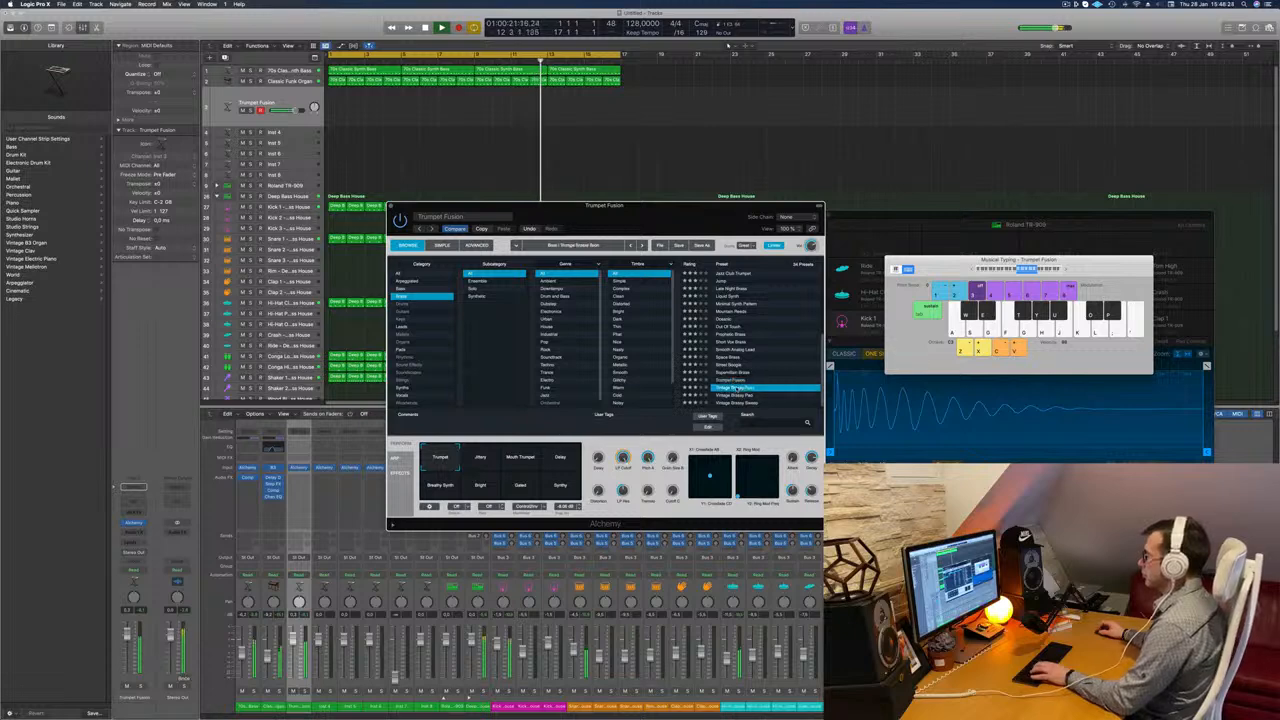
{"action": "key", "text": "f"}
{"action": "key", "text": "f"}
{"action": "scroll", "coordinate": [770, 321], "scroll_direction": "up", "scroll_amount": 3}
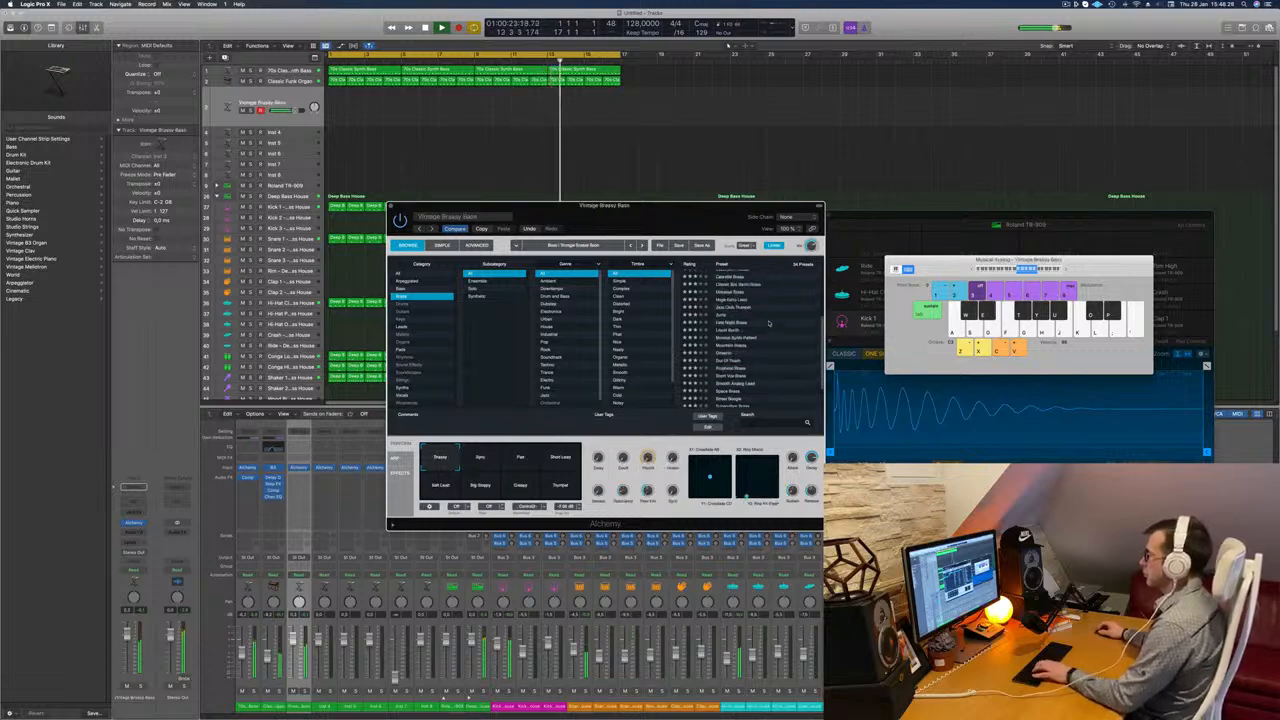
{"action": "key", "text": "h"}
{"action": "key", "text": "f"}
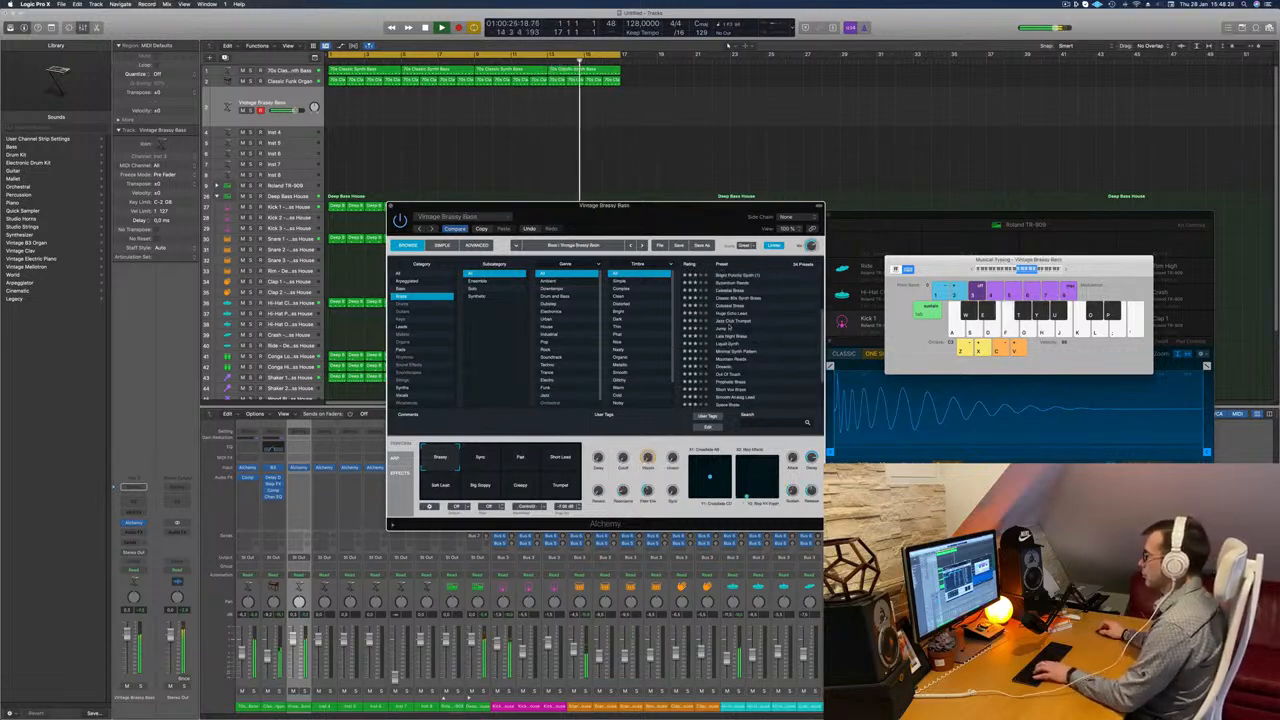
Load the Jump brass preset in Alchemy and try short phrases with it in lower octaves.
{"action": "left_click", "coordinate": [724, 328]}
{"action": "key", "text": "f"}
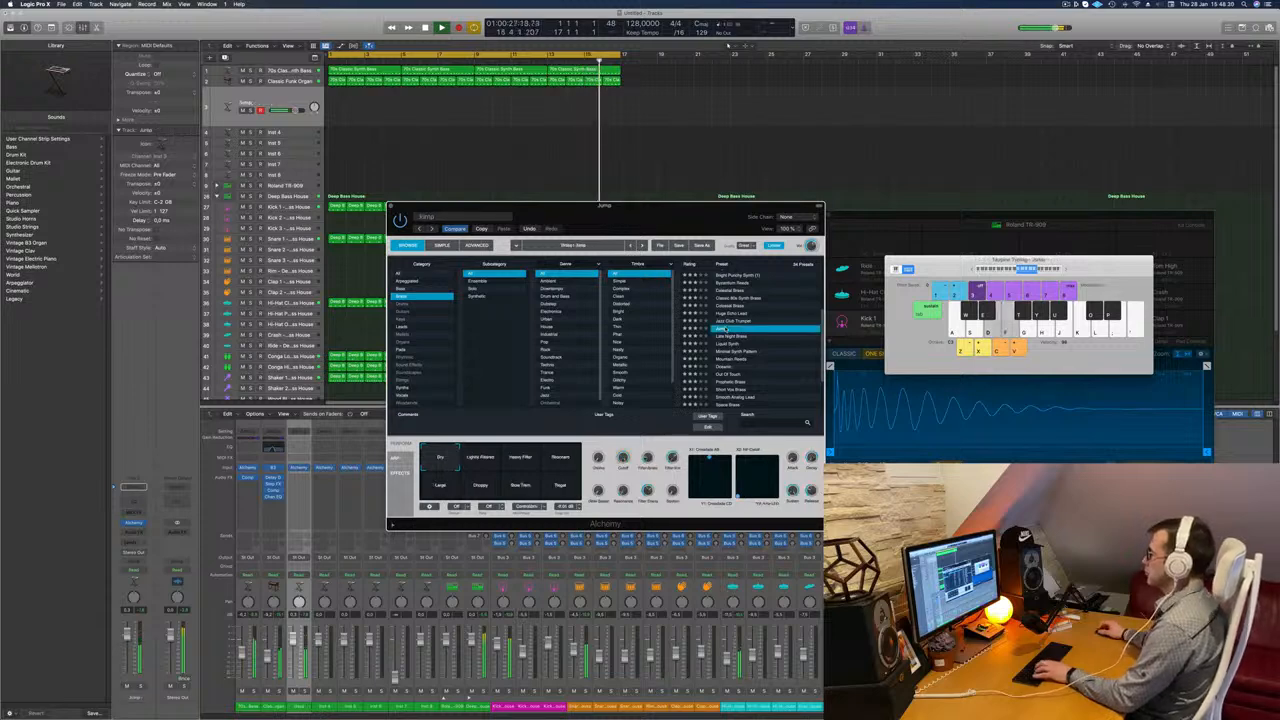
{"action": "key", "text": "d"}
{"action": "key", "text": "f"}
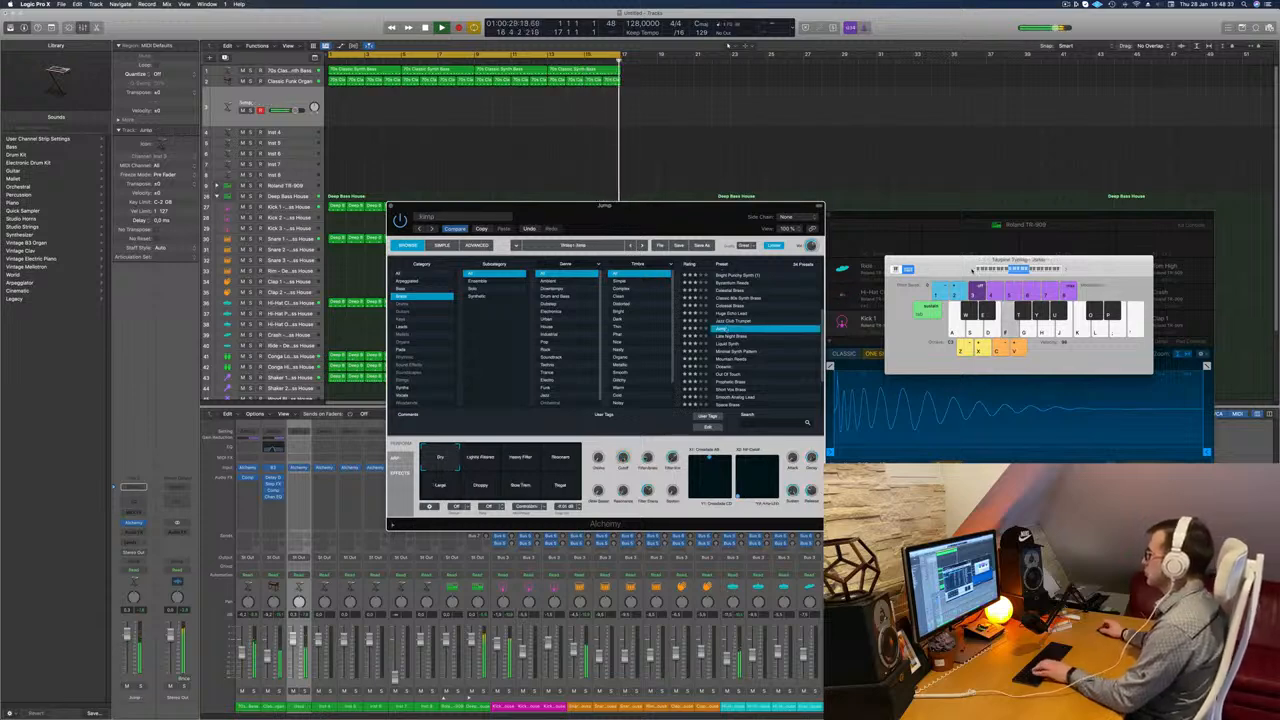
{"action": "key", "text": "z"}
{"action": "key", "text": "d"}
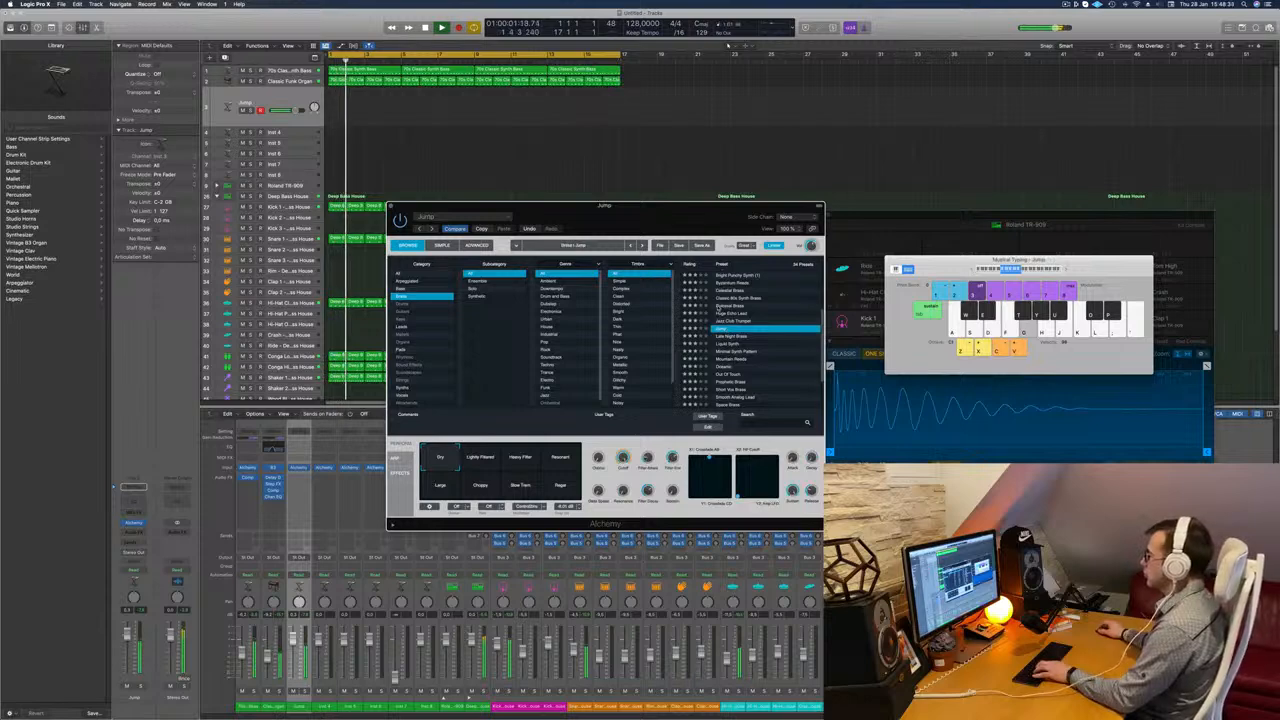
{"action": "key", "text": "k"}
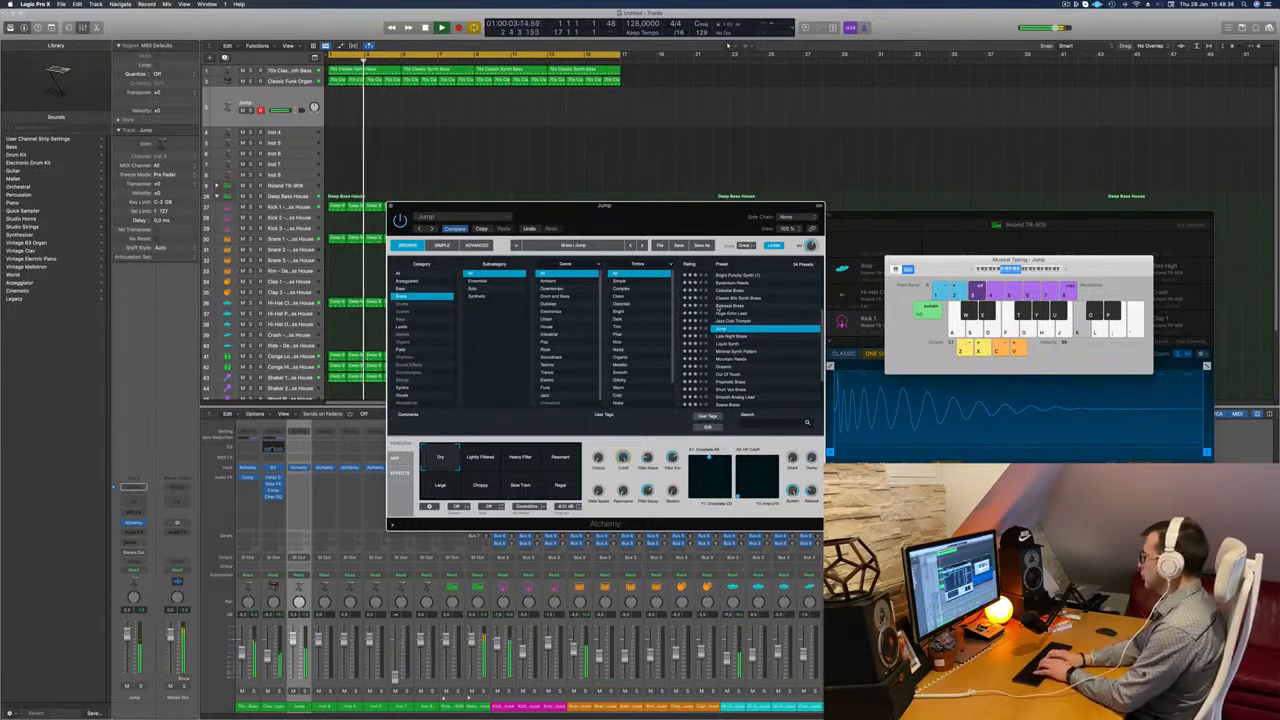
{"action": "key", "text": "k"}
{"action": "key", "text": "semicolon"}
{"action": "key", "text": "k"}
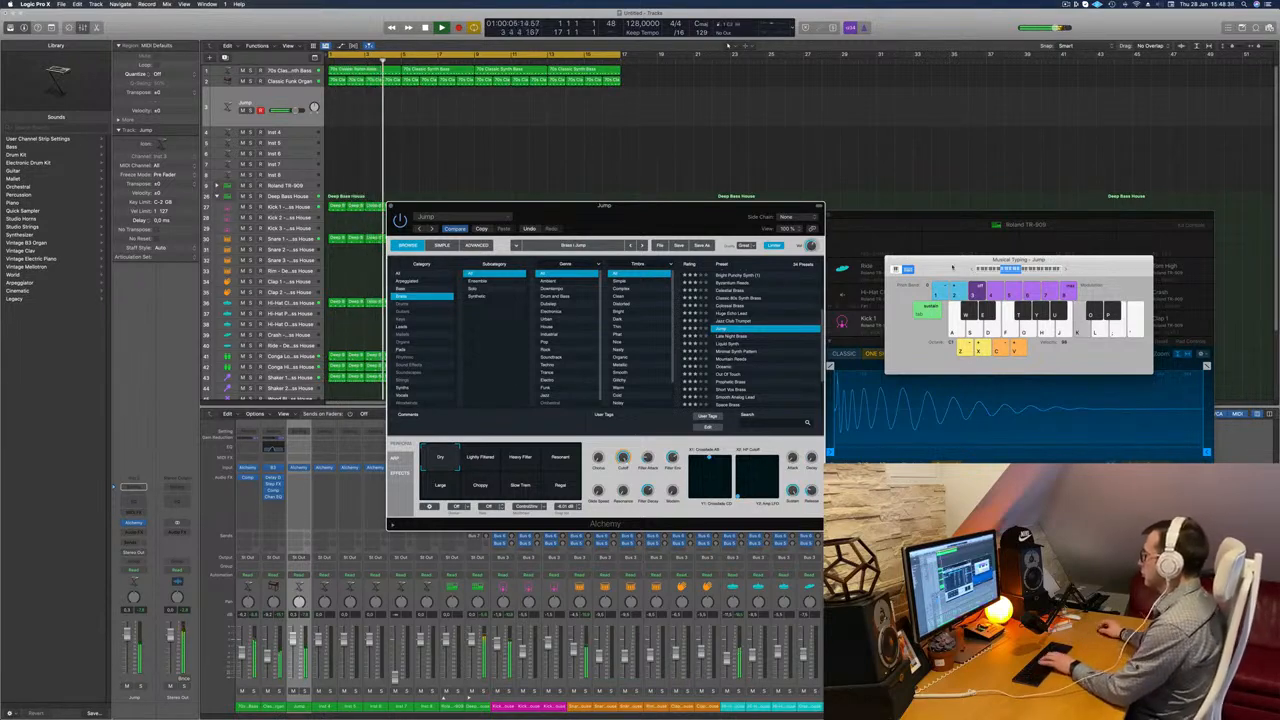
{"action": "key", "text": "l"}
Shift Musical Typing's range one octave higher and try a melody on the Jump preset.
{"action": "left_click", "coordinate": [1066, 269]}
{"action": "key", "text": "k"}
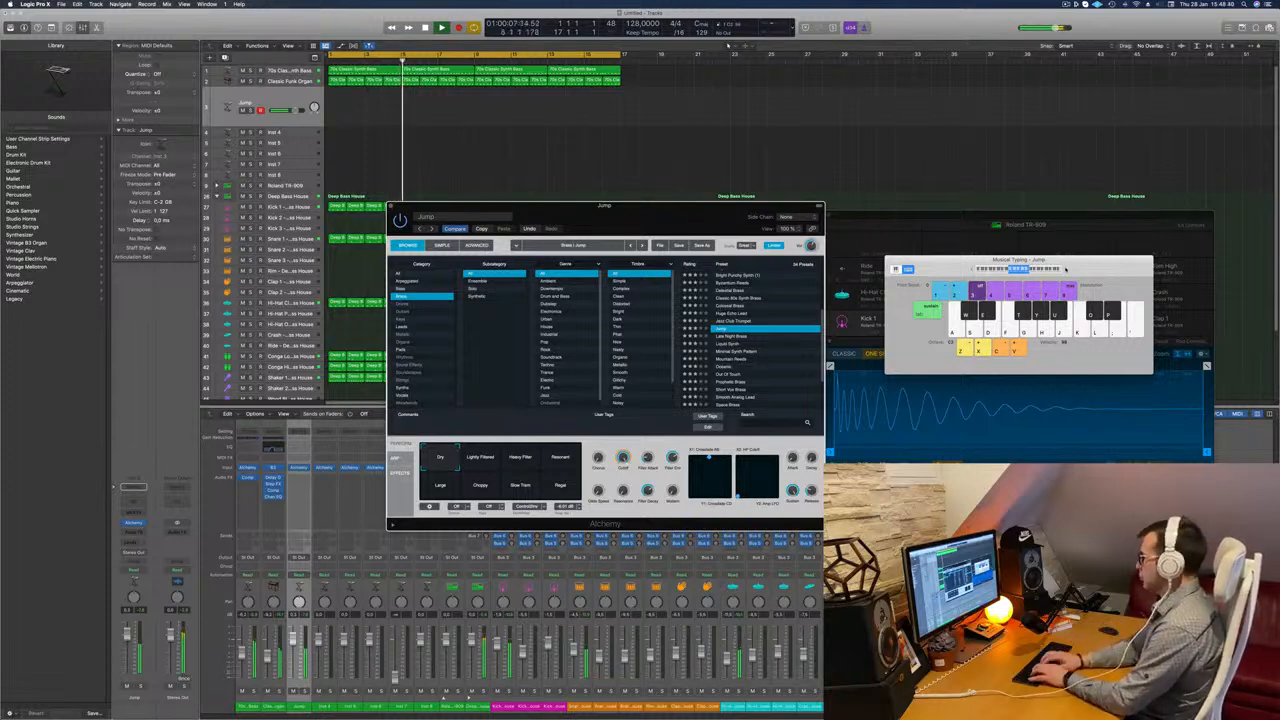
{"action": "key", "text": "f"}
{"action": "key", "text": "a"}
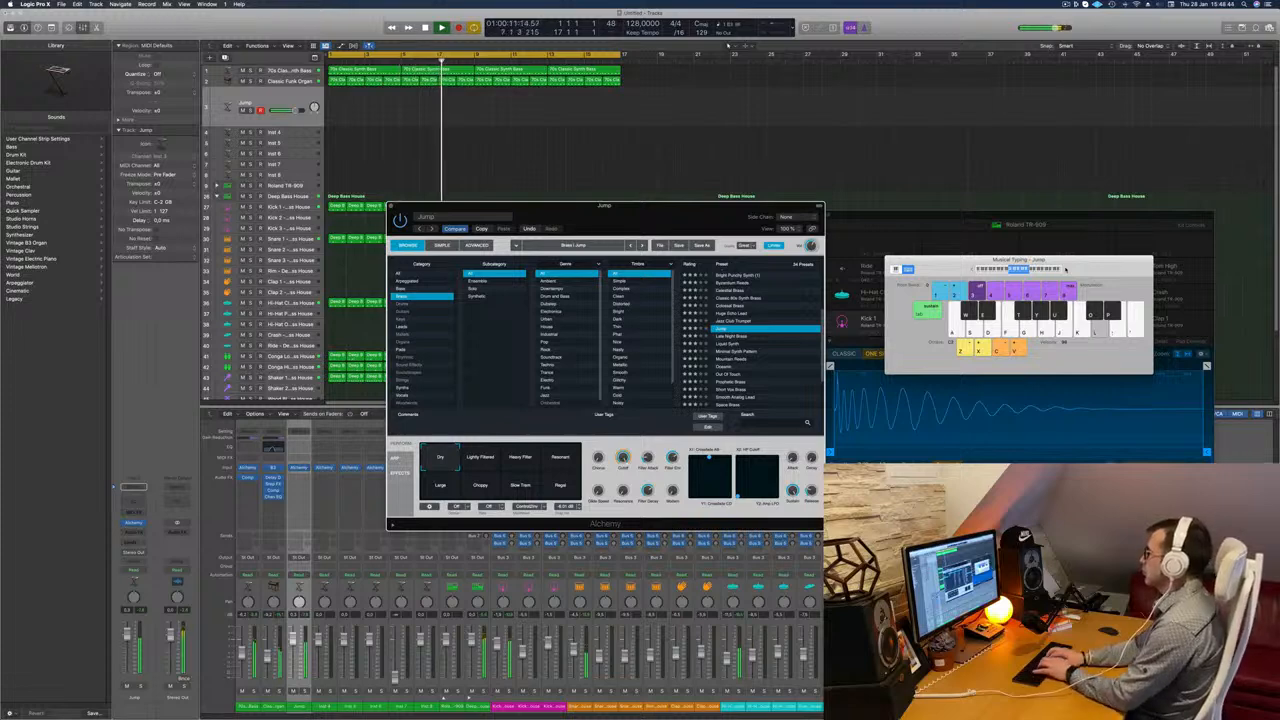
{"action": "key", "text": "l"}
{"action": "key", "text": "semicolon"}
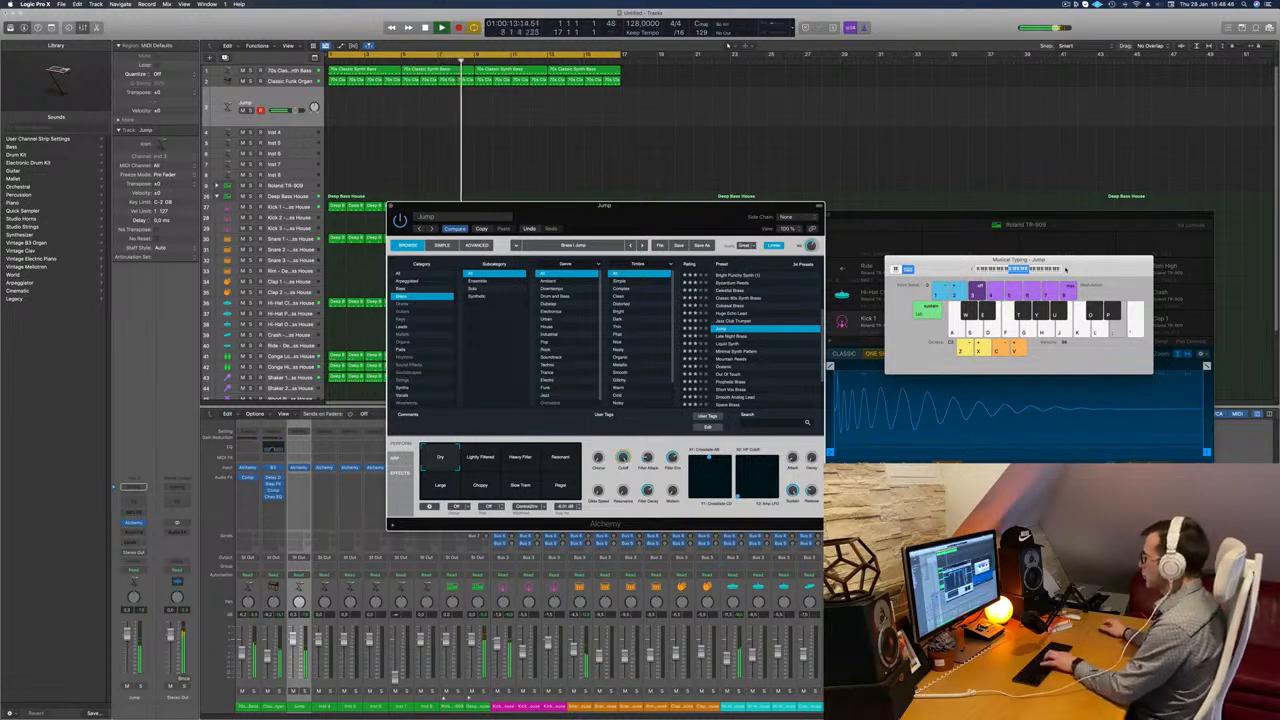
{"action": "key", "text": "apostrophe"}
{"action": "key", "text": "k"}
{"action": "key", "text": "l"}
Audition the Byzantium Reeds, Brass Section and Brass Response presets in Alchemy's brass category.
{"action": "scroll", "coordinate": [727, 340], "scroll_direction": "up", "scroll_amount": 5}
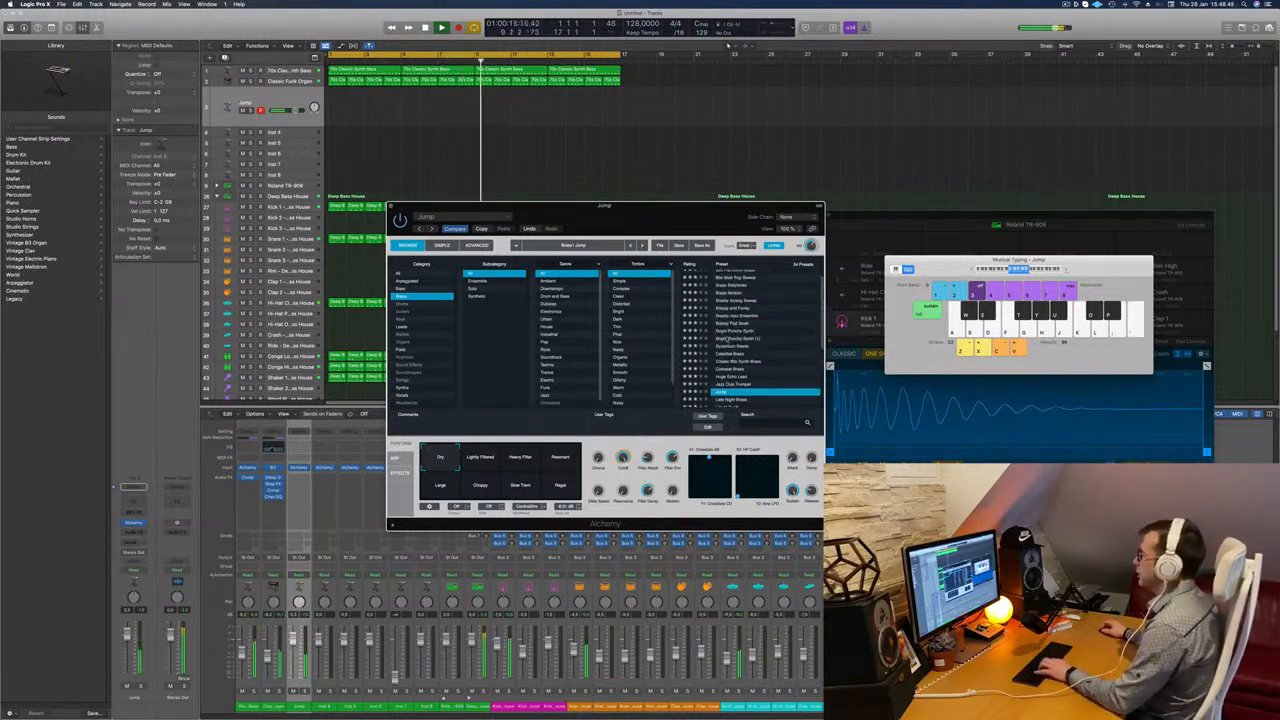
{"action": "left_click", "coordinate": [734, 346]}
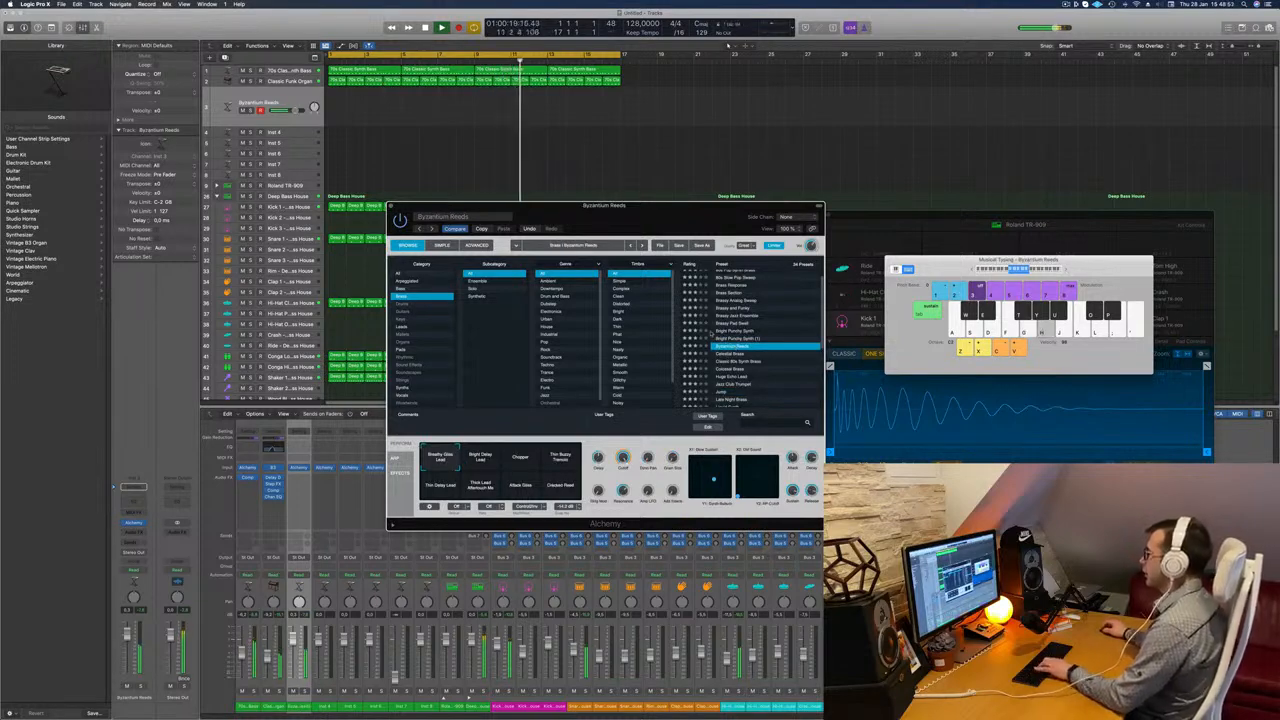
{"action": "scroll", "coordinate": [740, 310], "scroll_direction": "up", "scroll_amount": 1}
{"action": "left_click", "coordinate": [735, 305]}
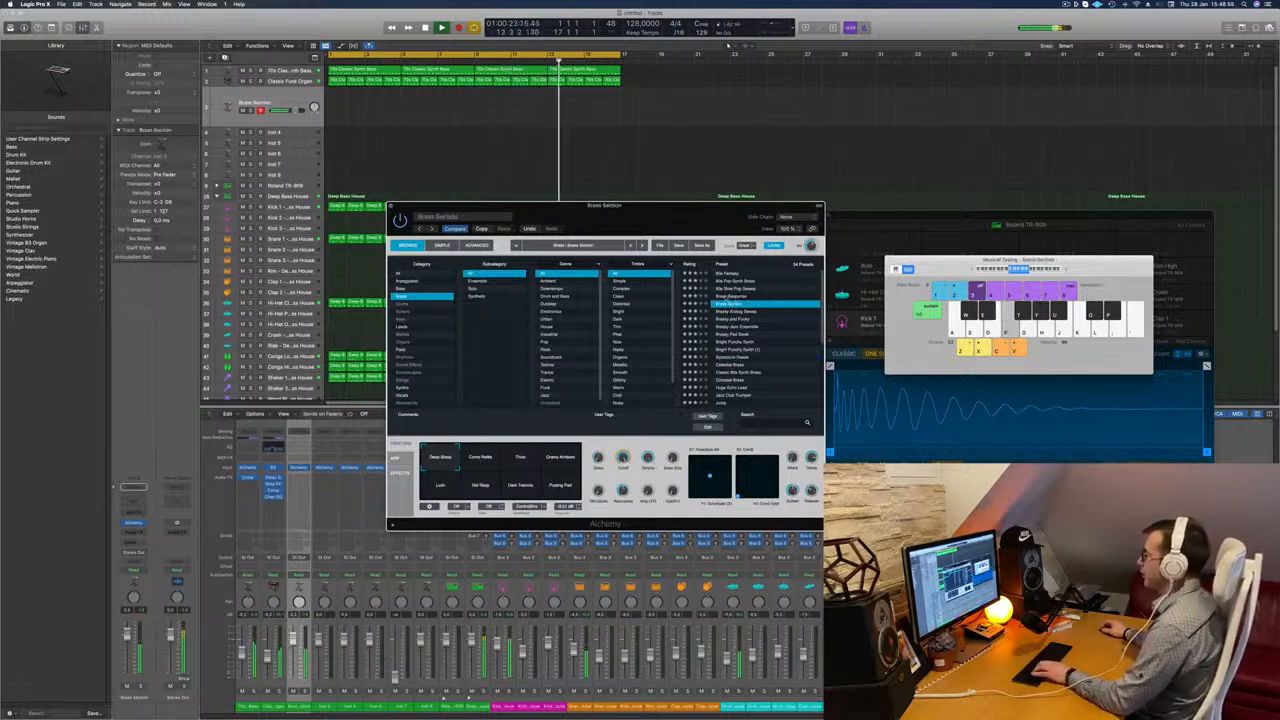
{"action": "key", "text": "Up"}
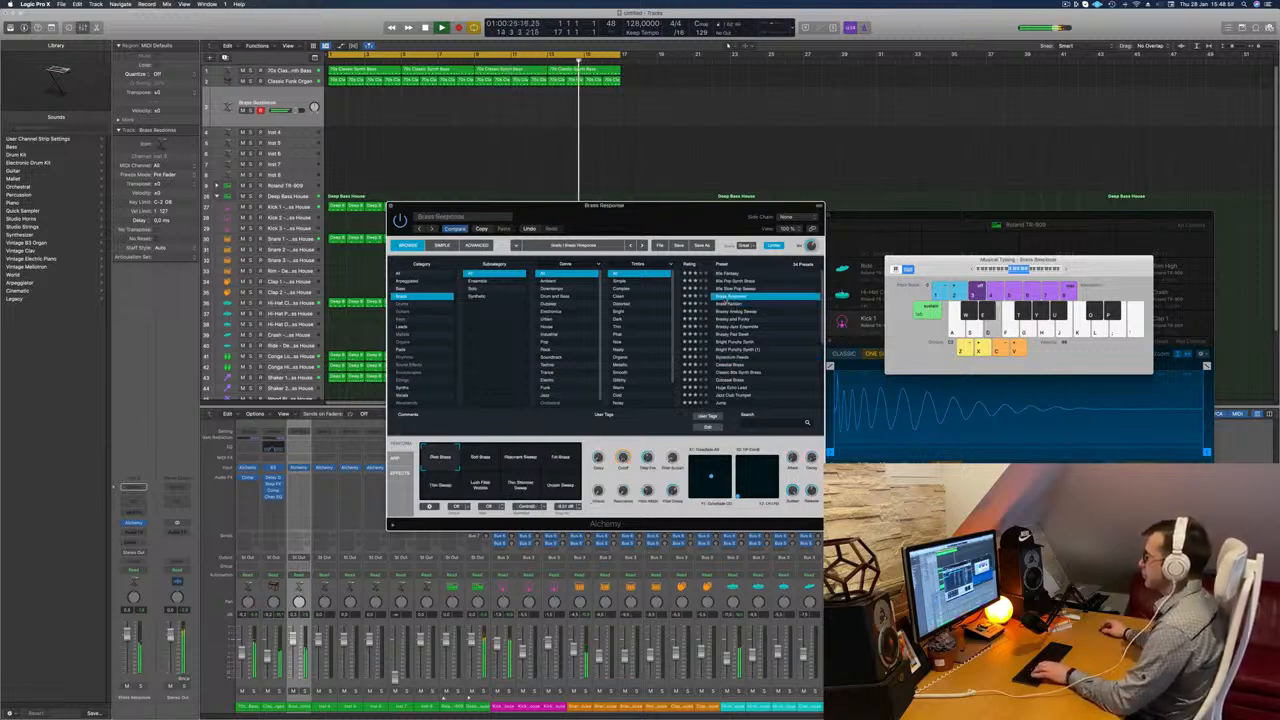
Reposition the Alchemy window and load the 80s Fantasy brass preset for the melody track.
{"action": "left_click_drag", "start_coordinate": [663, 229], "coordinate": [726, 214]}
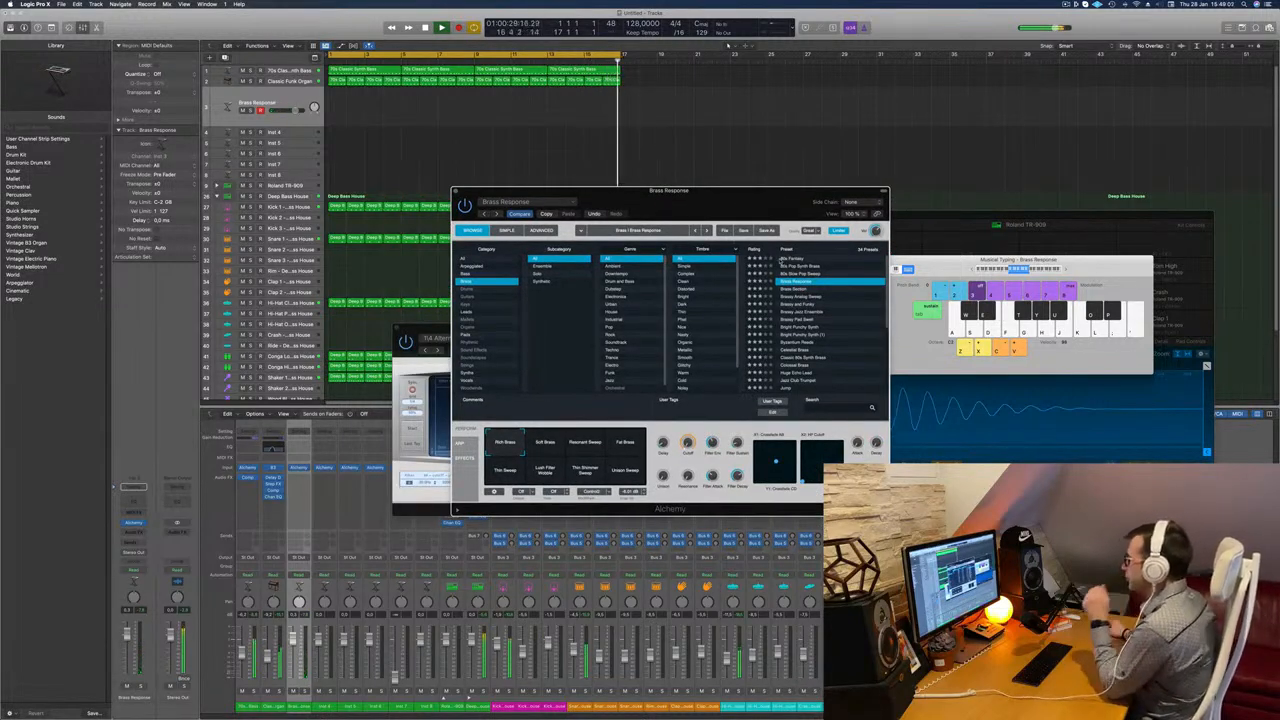
{"action": "left_click", "coordinate": [791, 261]}
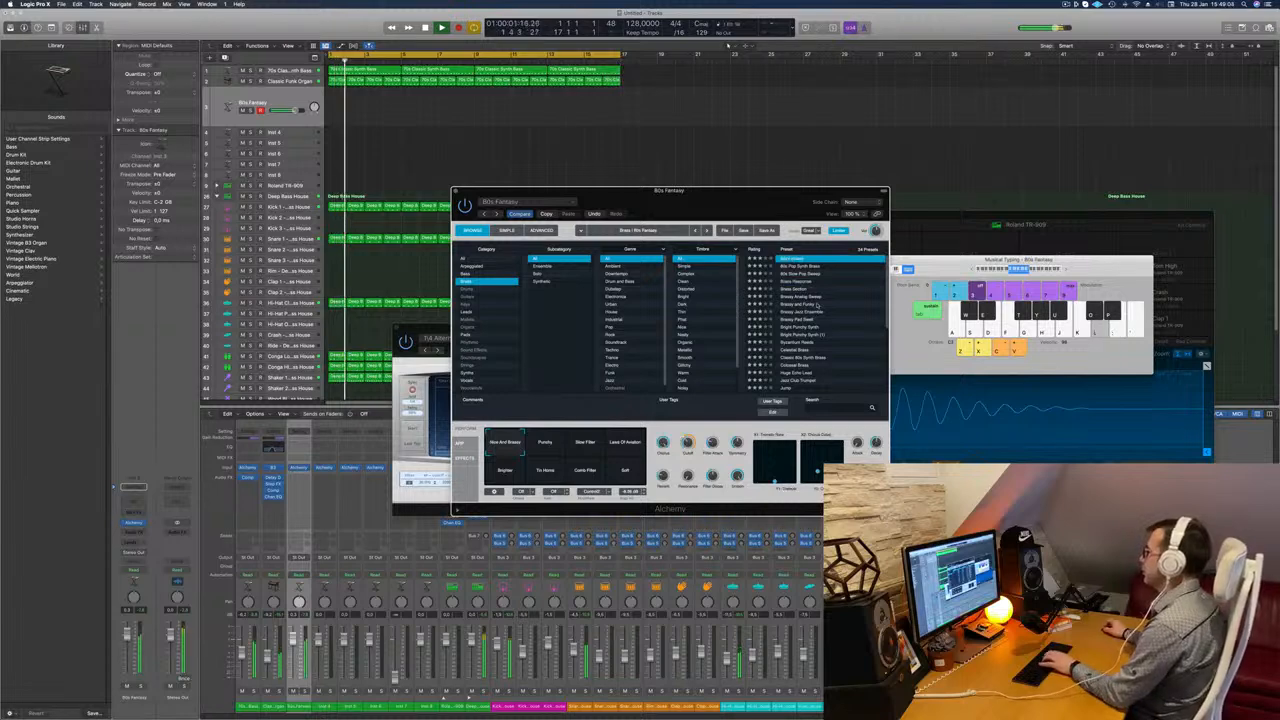
{"action": "scroll", "coordinate": [818, 305], "scroll_direction": "down", "scroll_amount": 3}
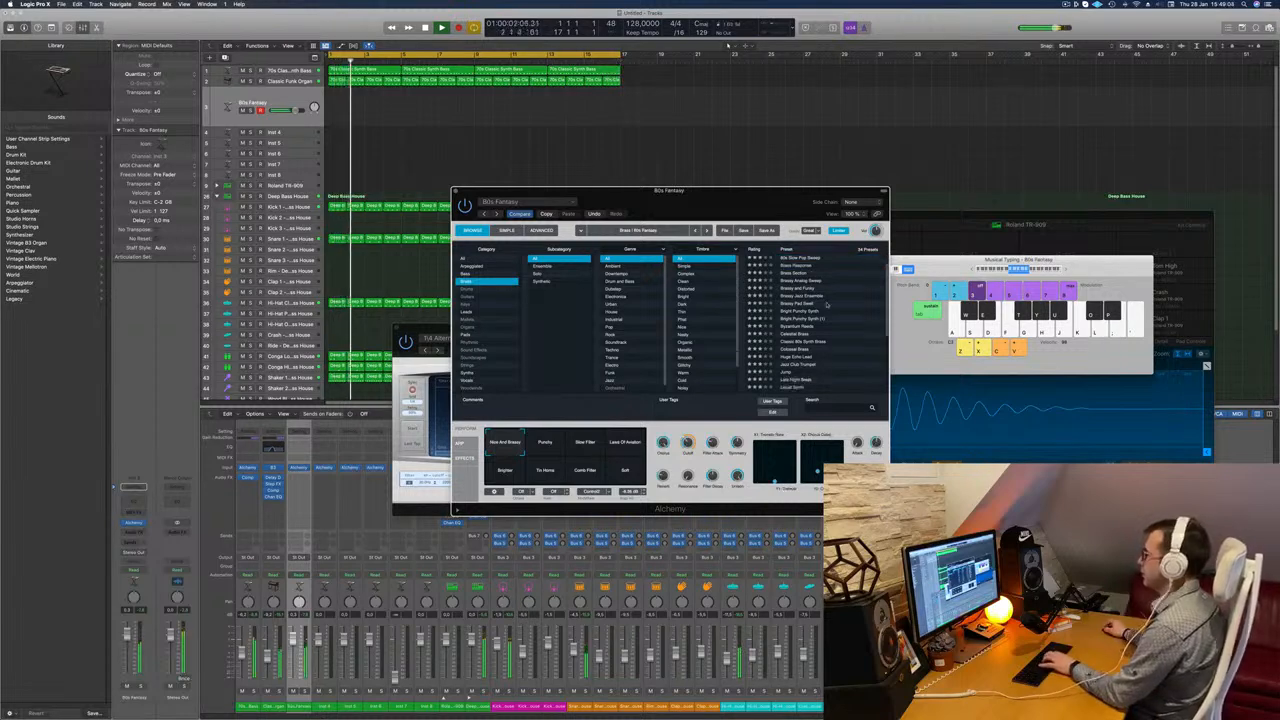
Add a send to Bus 9 on the 80s Fantasy channel strip.
{"action": "left_click", "coordinate": [133, 541]}
{"action": "mouse_move", "coordinate": [135, 553]}
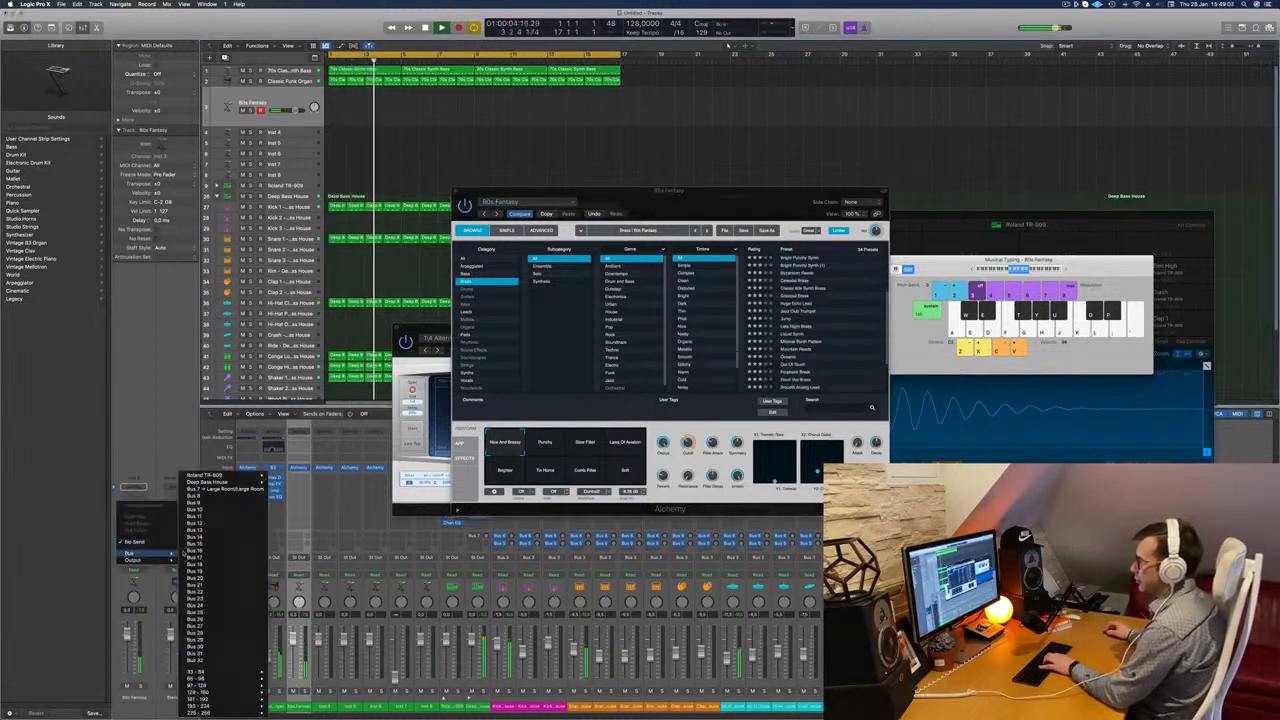
{"action": "left_click", "coordinate": [208, 502]}
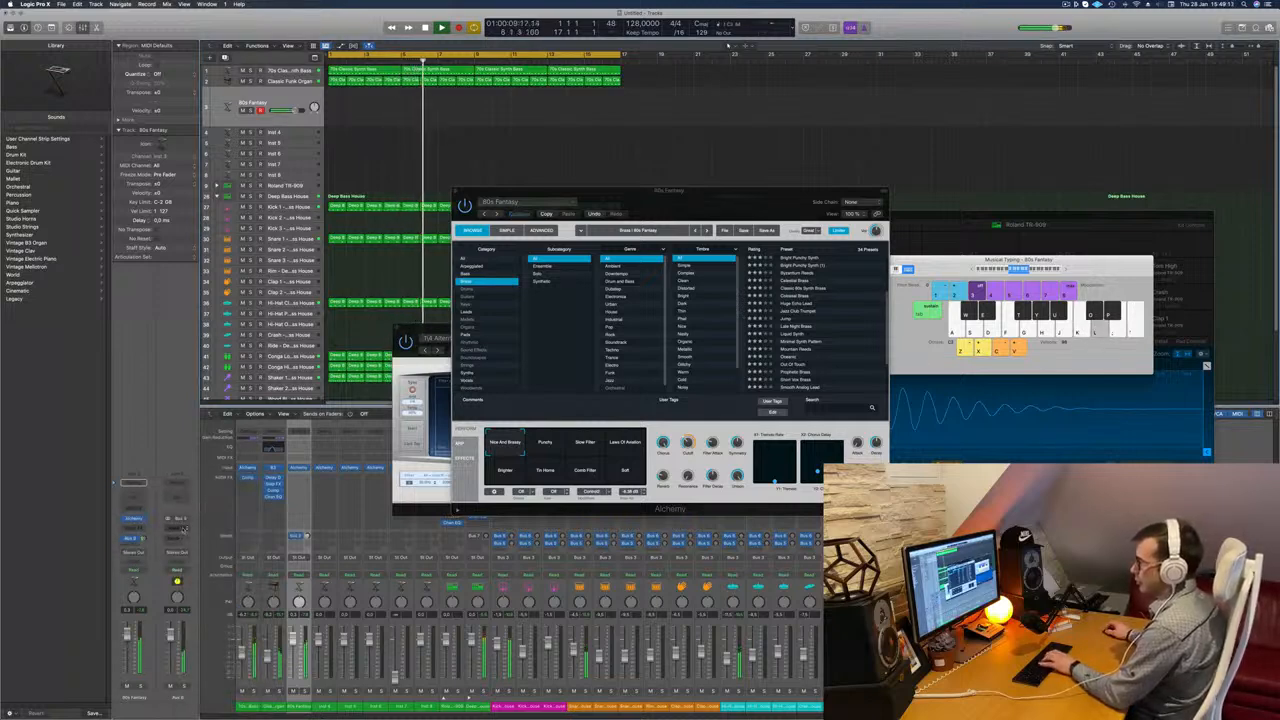
Insert a stereo SilverVerb on the Bus 9 aux channel and load its saved grandiose setting.
{"action": "left_click", "coordinate": [183, 529]}
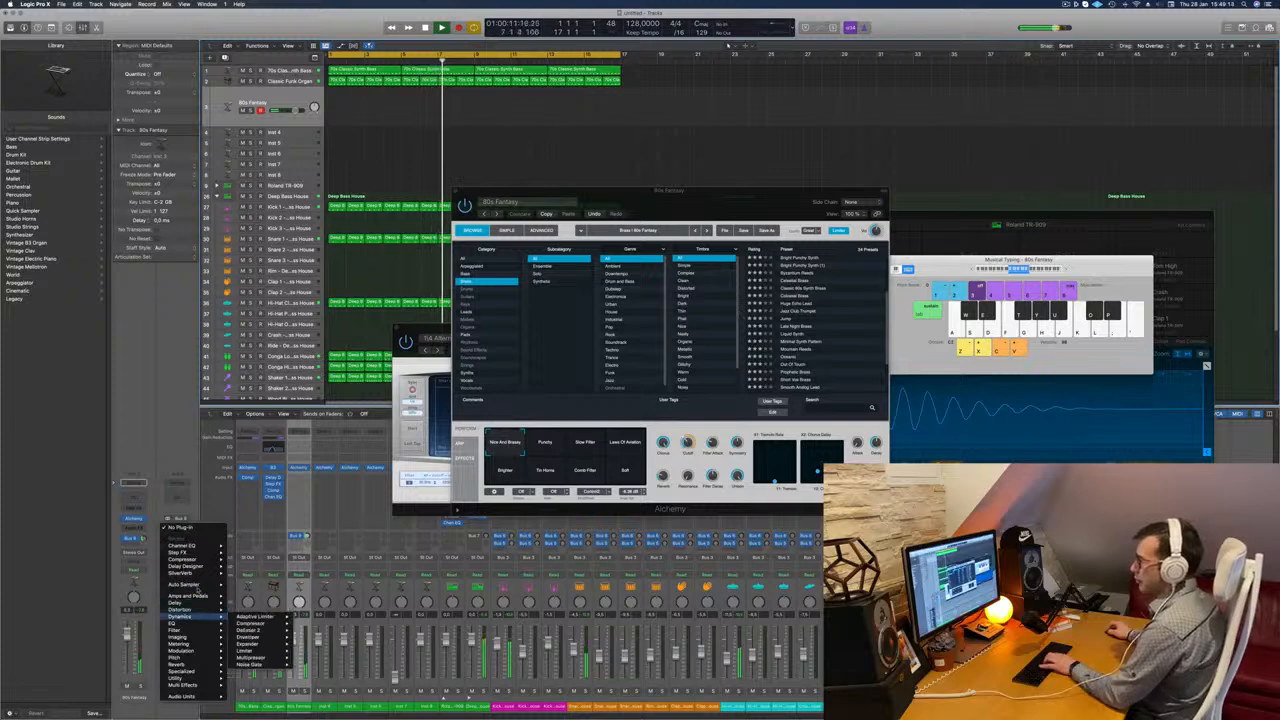
{"action": "mouse_move", "coordinate": [200, 573]}
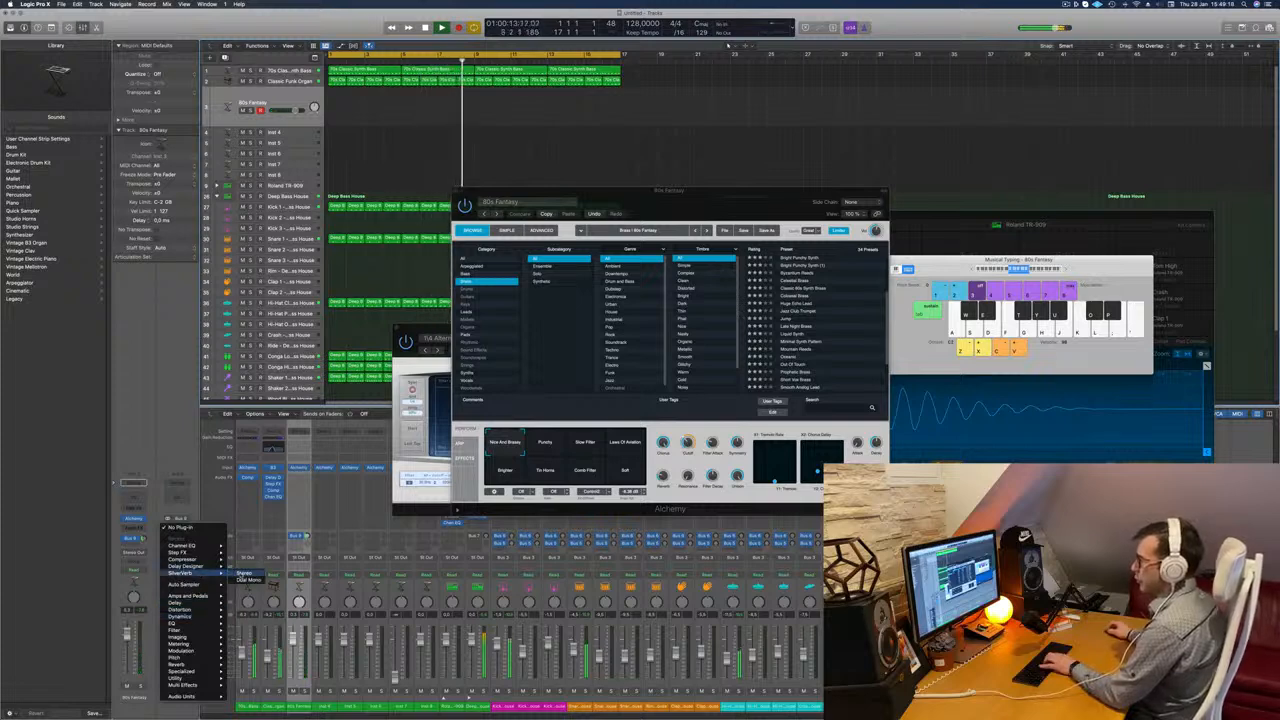
{"action": "left_click", "coordinate": [246, 575]}
{"action": "left_click", "coordinate": [478, 119]}
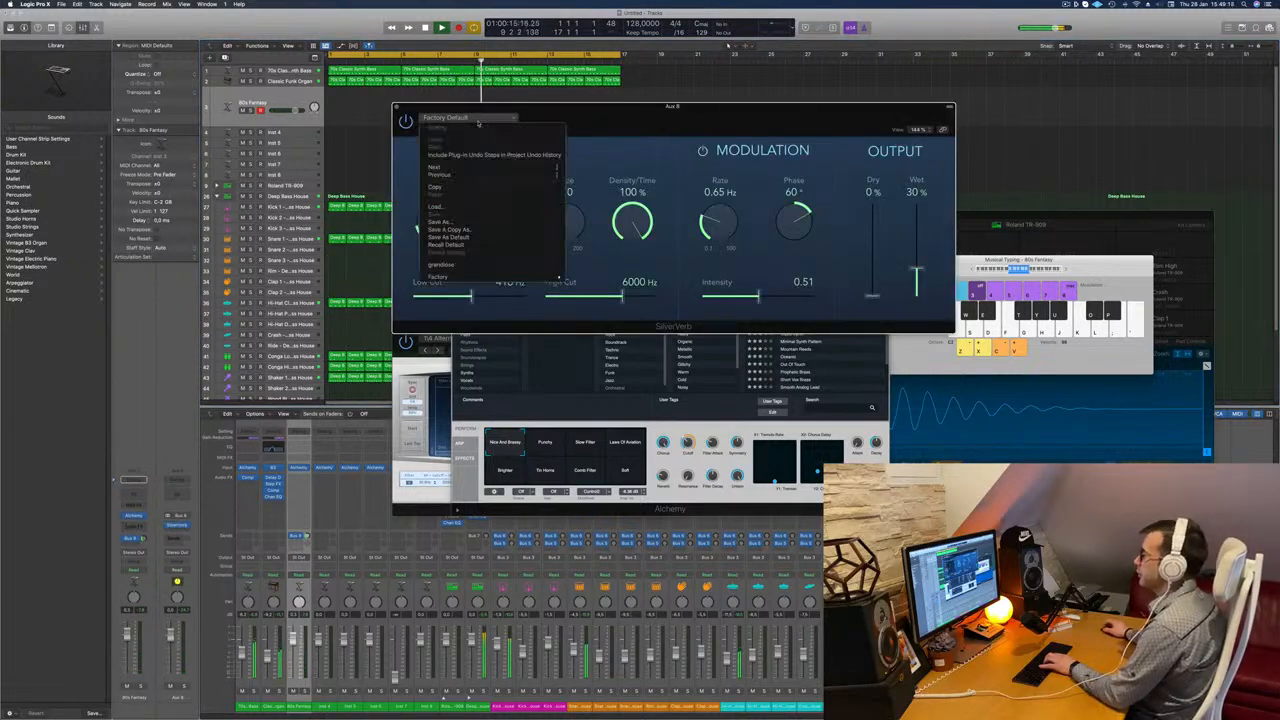
{"action": "left_click", "coordinate": [441, 264]}
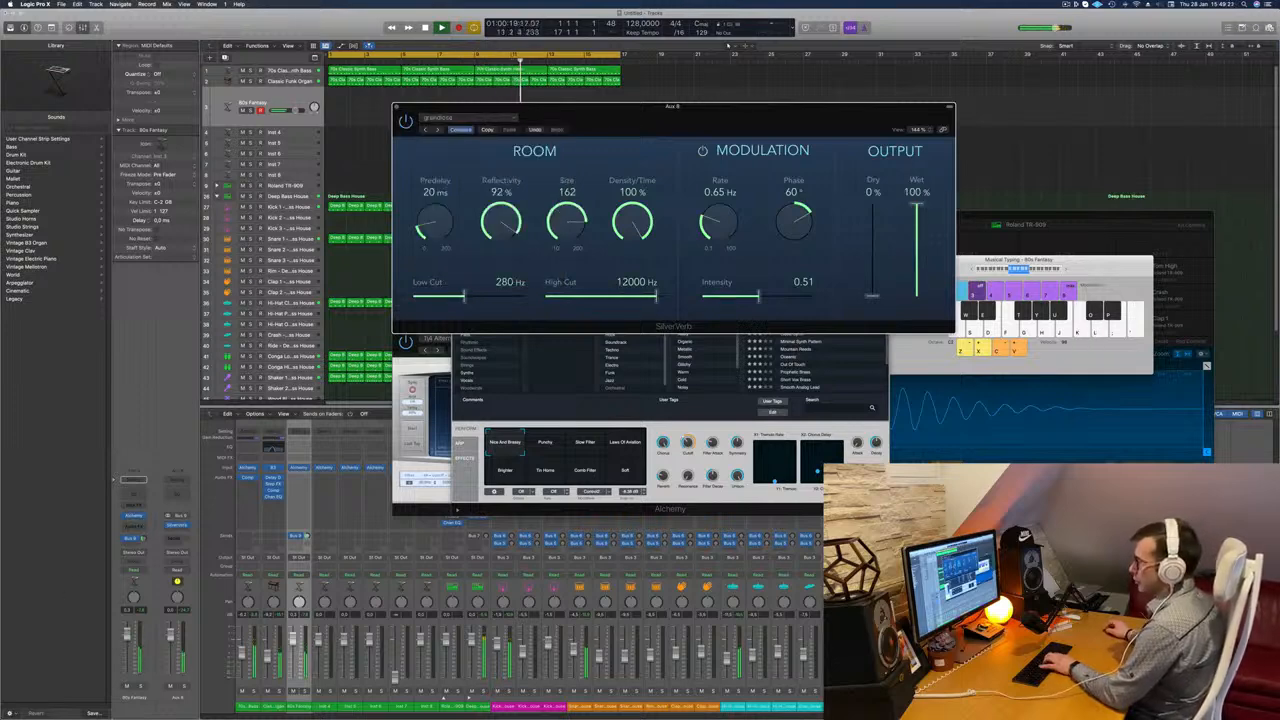
Adjust the Bus 9 send level on the 80s Fantasy channel and open the bus choices for another send.
{"action": "left_click_drag", "start_coordinate": [143, 539], "coordinate": [143, 536]}
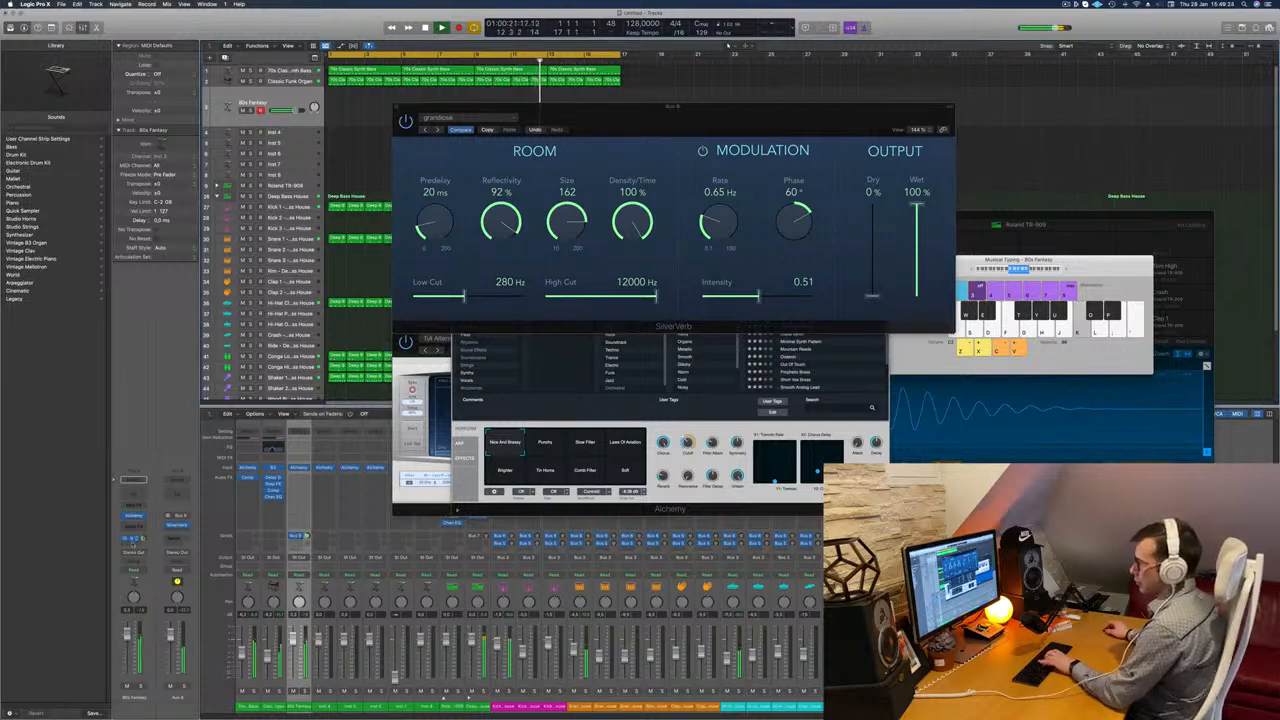
{"action": "left_click", "coordinate": [131, 539]}
{"action": "mouse_move", "coordinate": [128, 554]}
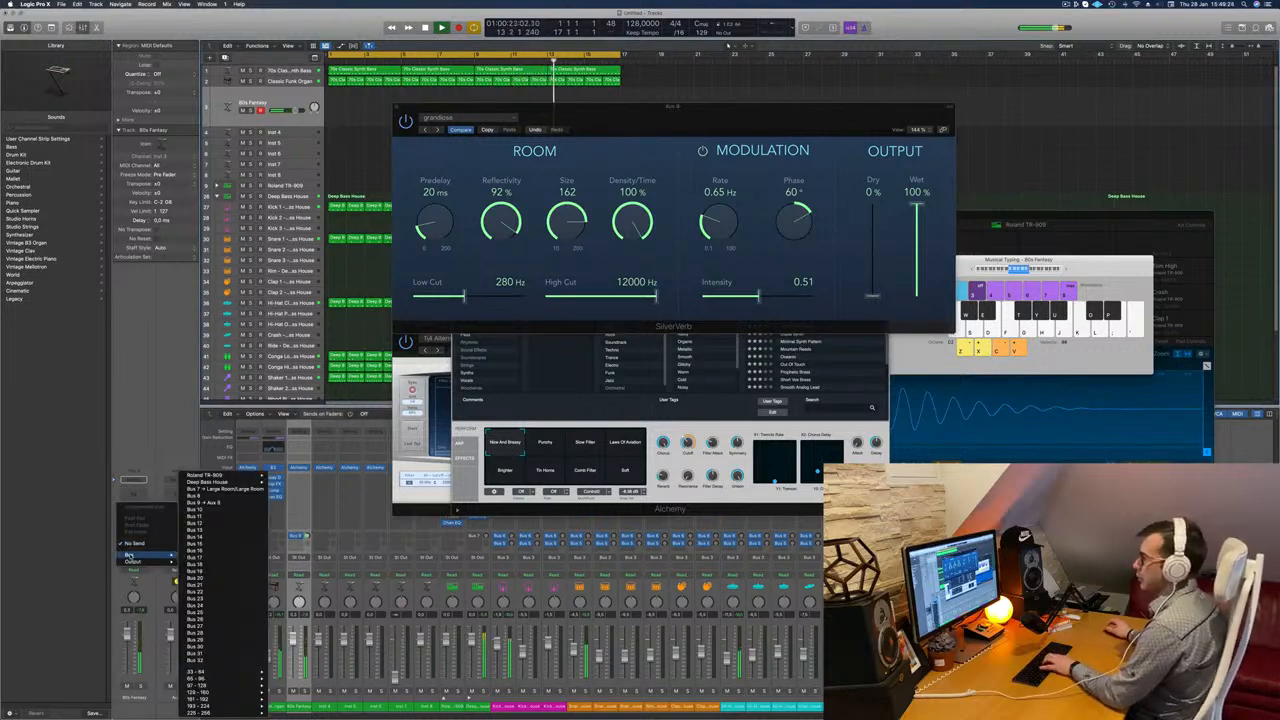
Add a send to Bus 10 on the 80s Fantasy channel and insert a stereo Delay Designer on the new aux.
{"action": "left_click", "coordinate": [197, 509]}
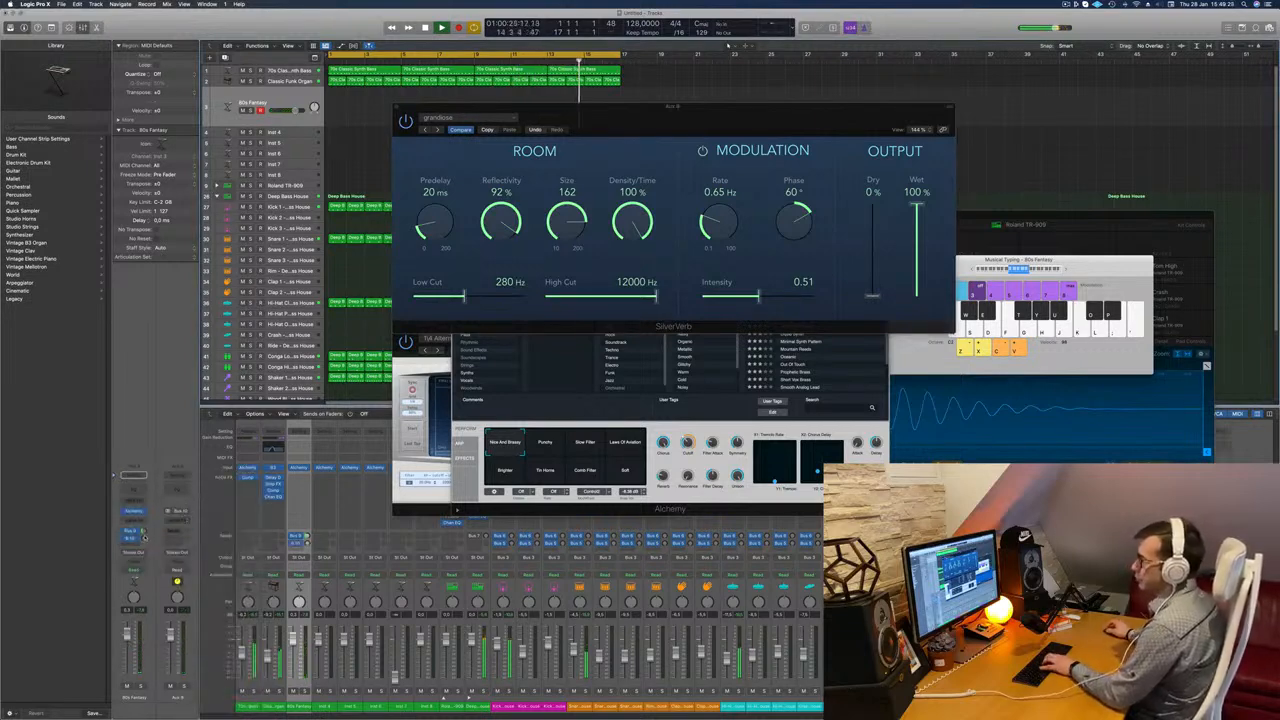
{"action": "left_click", "coordinate": [176, 520]}
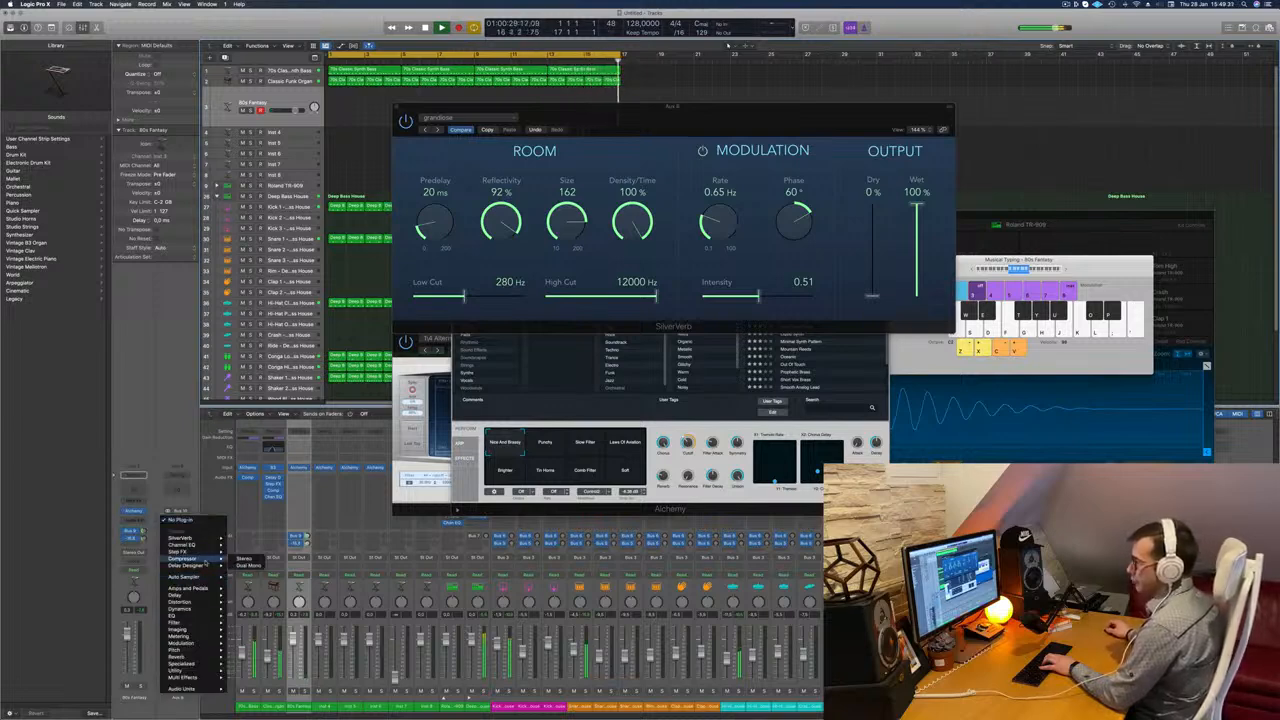
{"action": "mouse_move", "coordinate": [206, 566]}
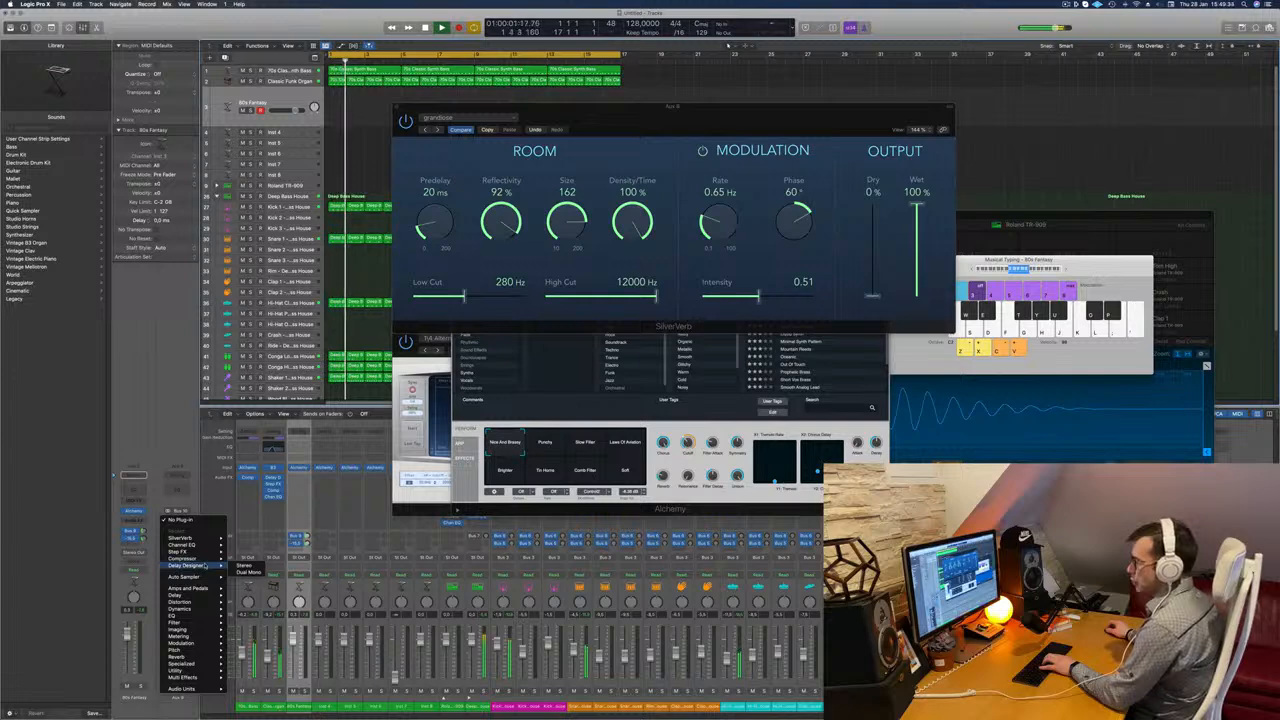
{"action": "left_click", "coordinate": [244, 566]}
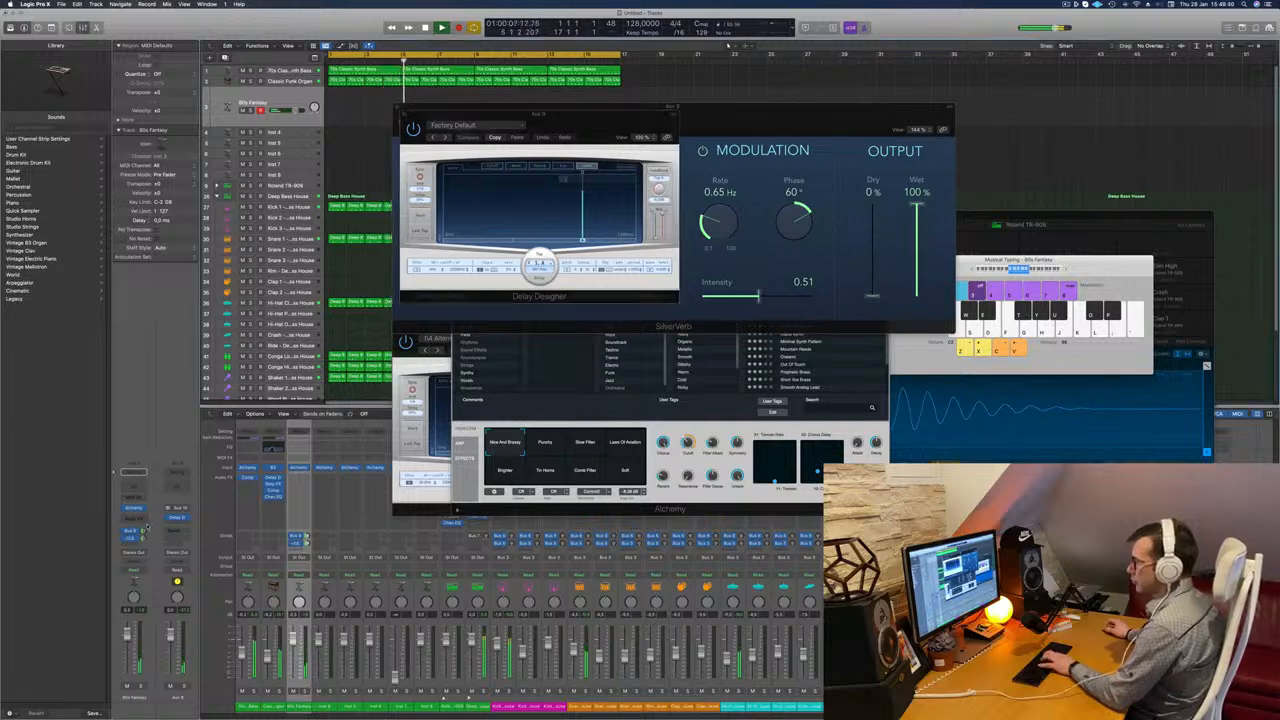
Raise the Bus 10 send level, load the Alternating Pan preset in Delay Designer and test the echo with played notes.
{"action": "left_click_drag", "start_coordinate": [144, 540], "coordinate": [144, 539]}
{"action": "key", "text": "semicolon"}
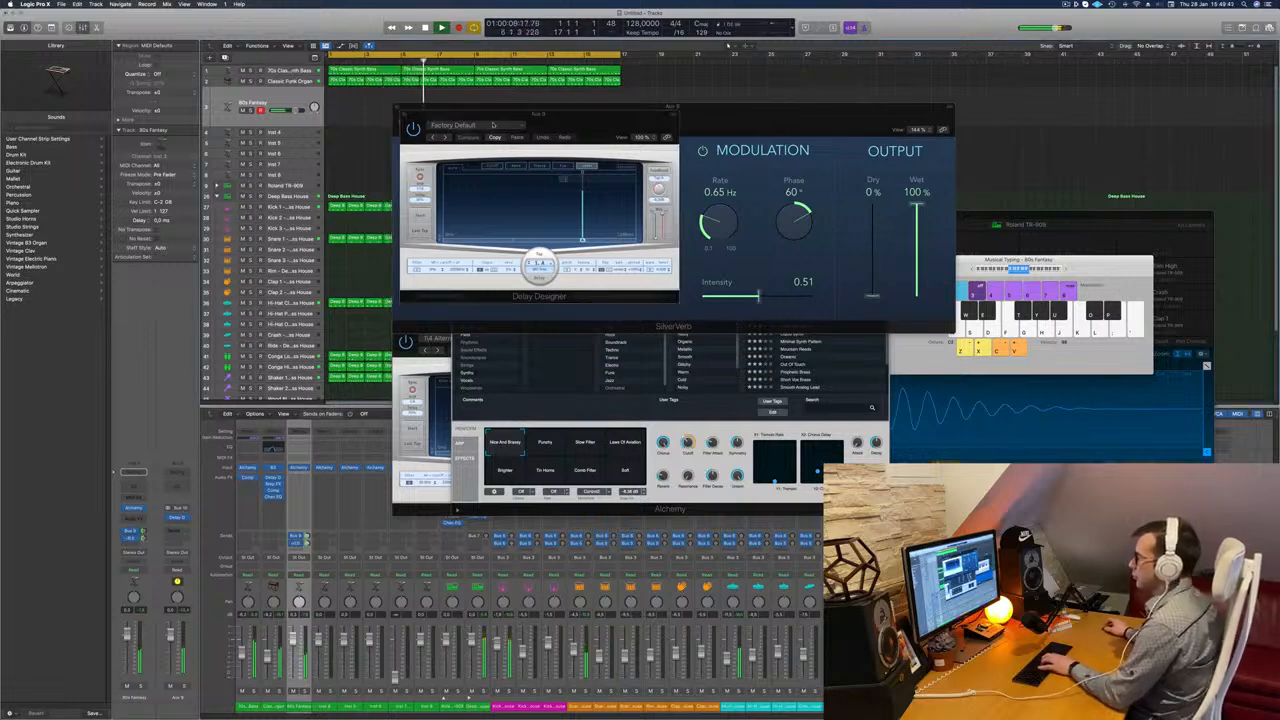
{"action": "key", "text": "j"}
{"action": "key", "text": "h"}
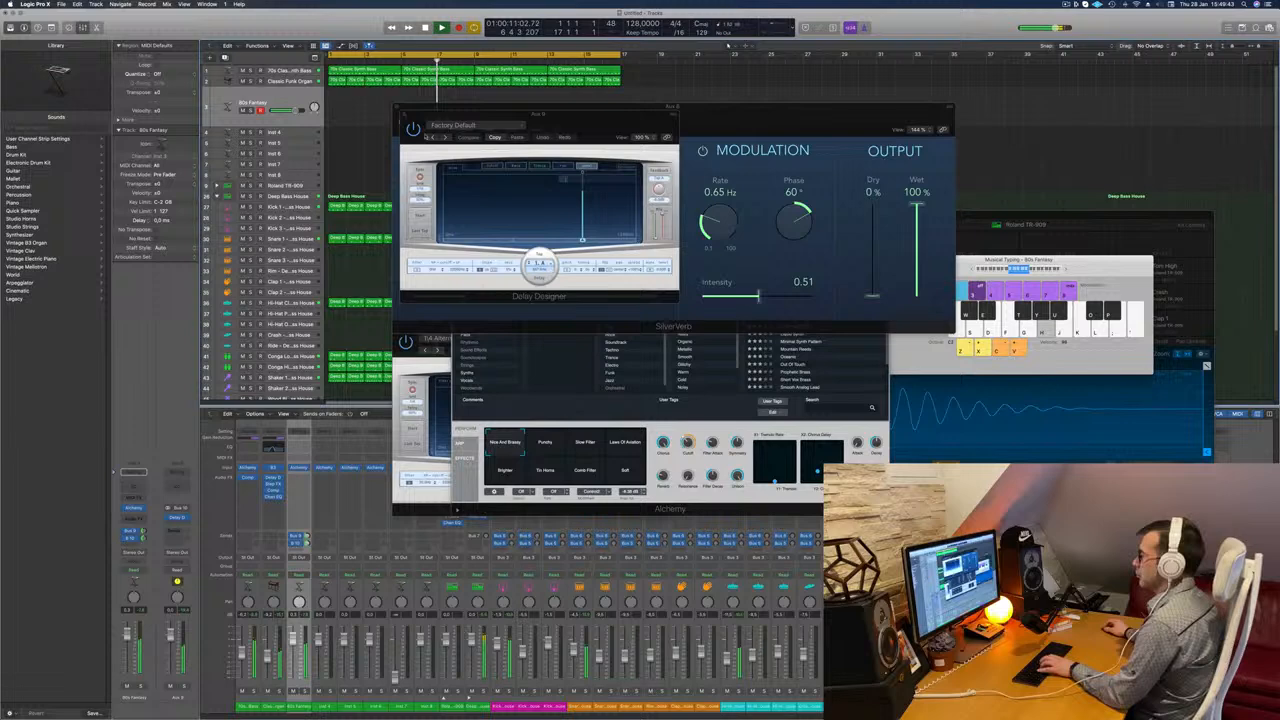
{"action": "left_click", "coordinate": [445, 137]}
{"action": "key", "text": "j"}
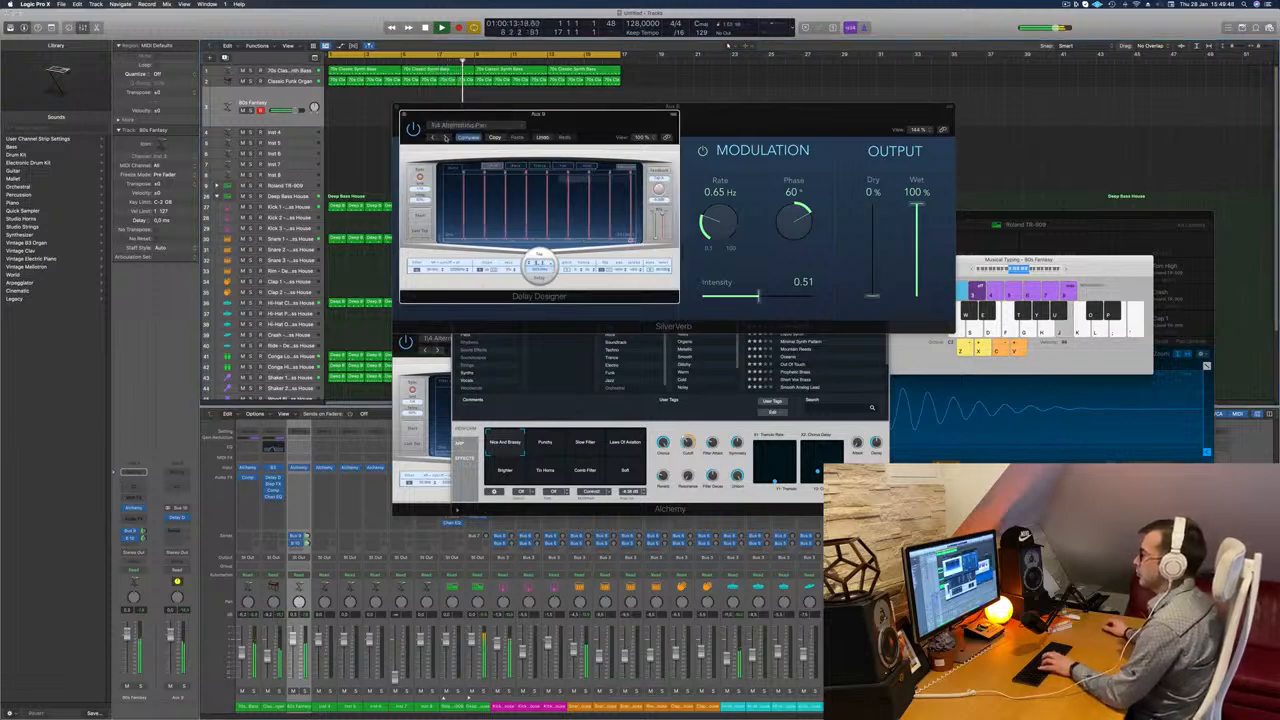
{"action": "key", "text": "k"}
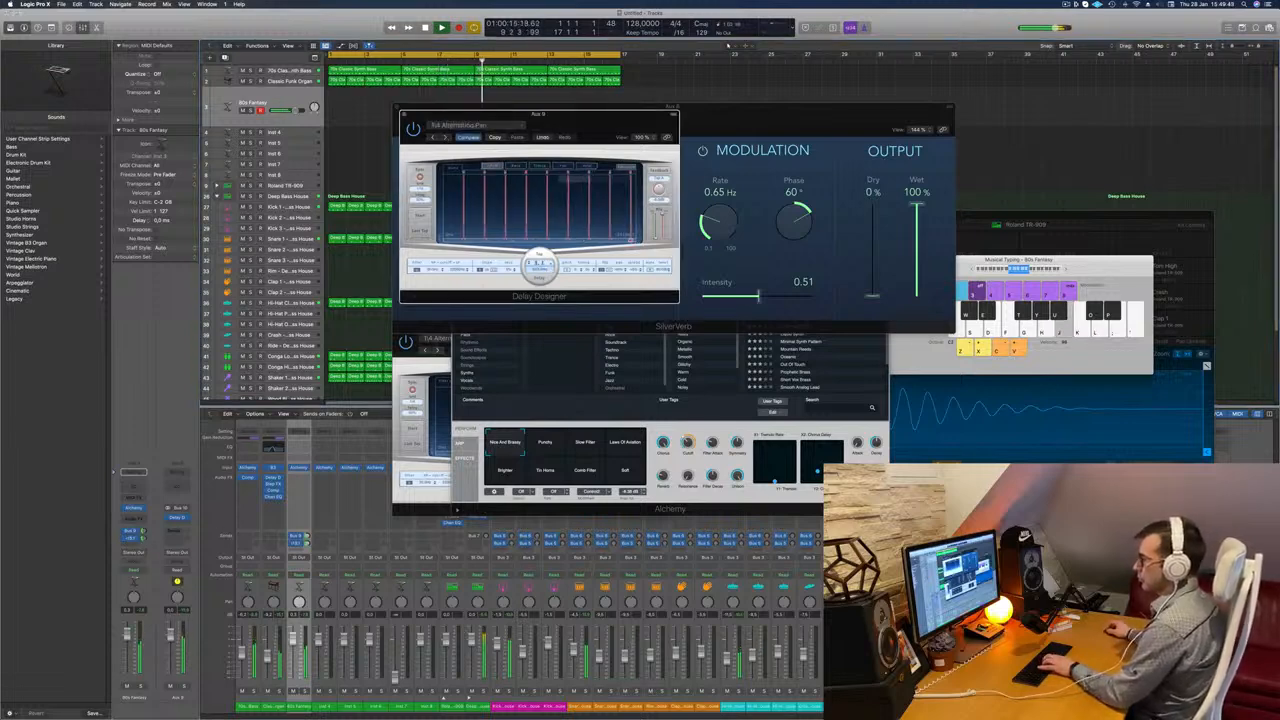
{"action": "key", "text": "k"}
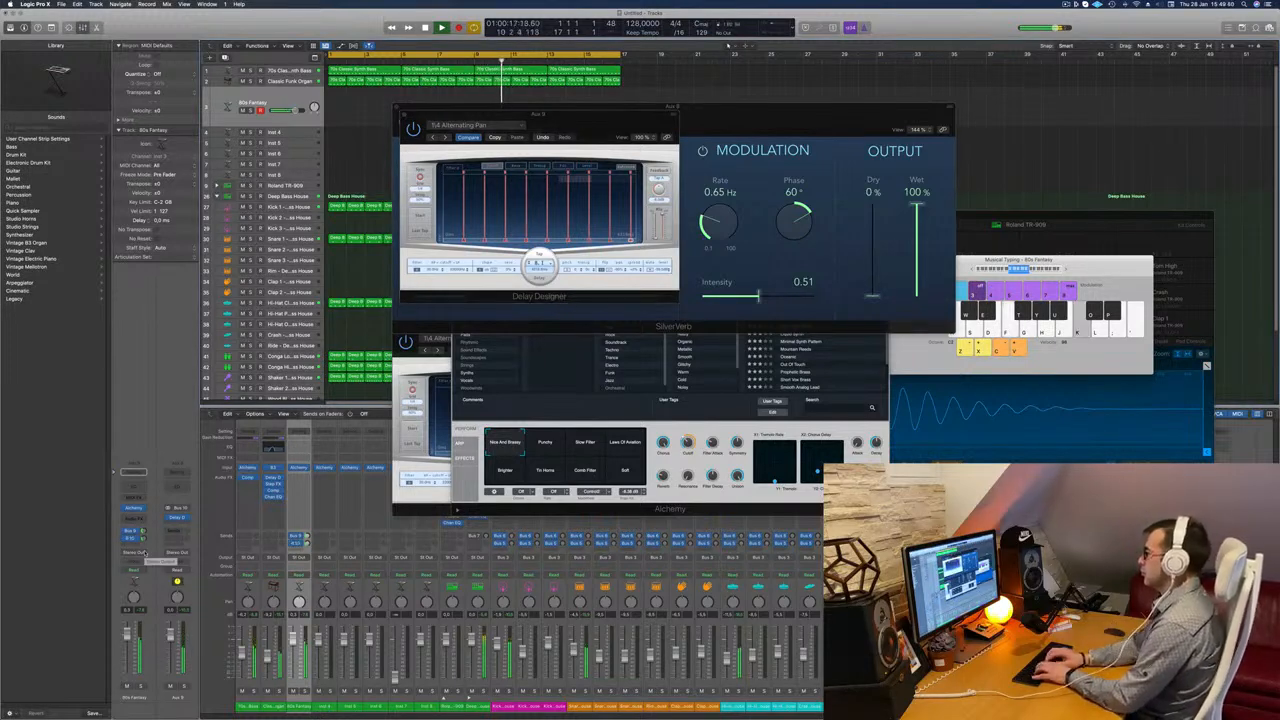
{"action": "key", "text": "g"}
{"action": "key", "text": "s"}
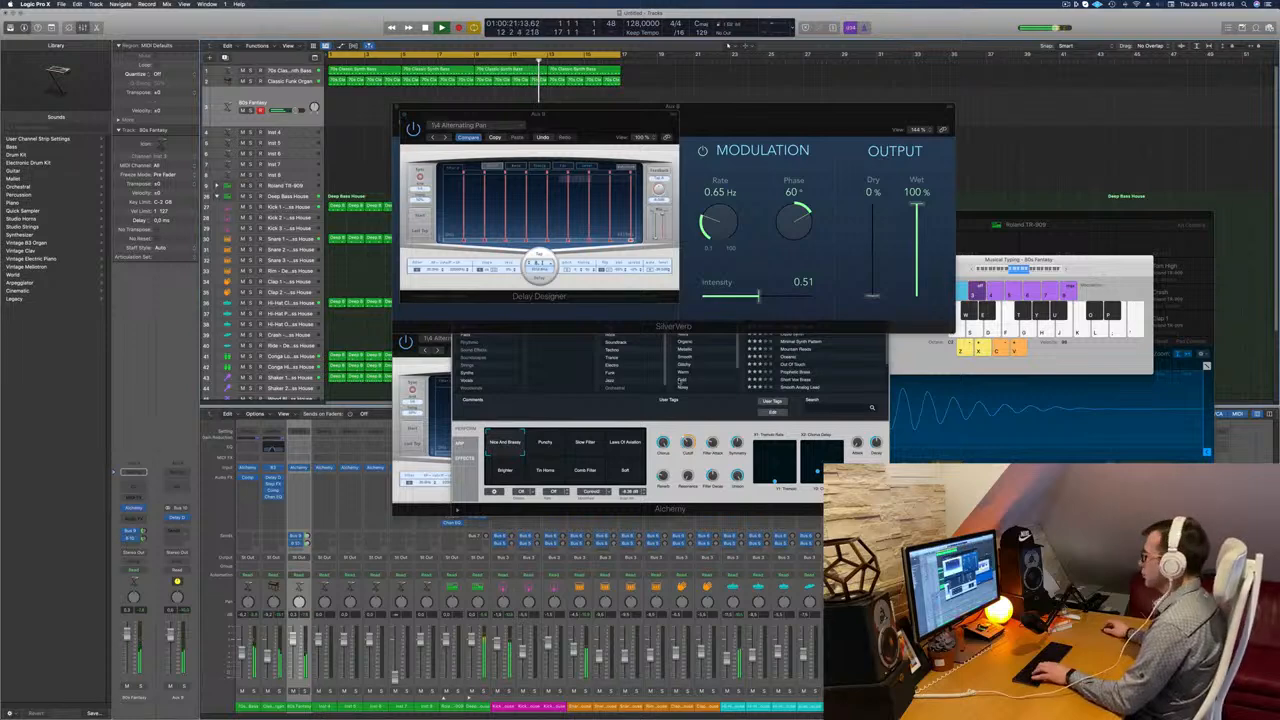
Bring Alchemy forward and audition its Punchy, Slow Filter and Laws Of Aviation snapshots by playing notes.
{"action": "left_click", "coordinate": [687, 408]}
{"action": "key", "text": "g"}
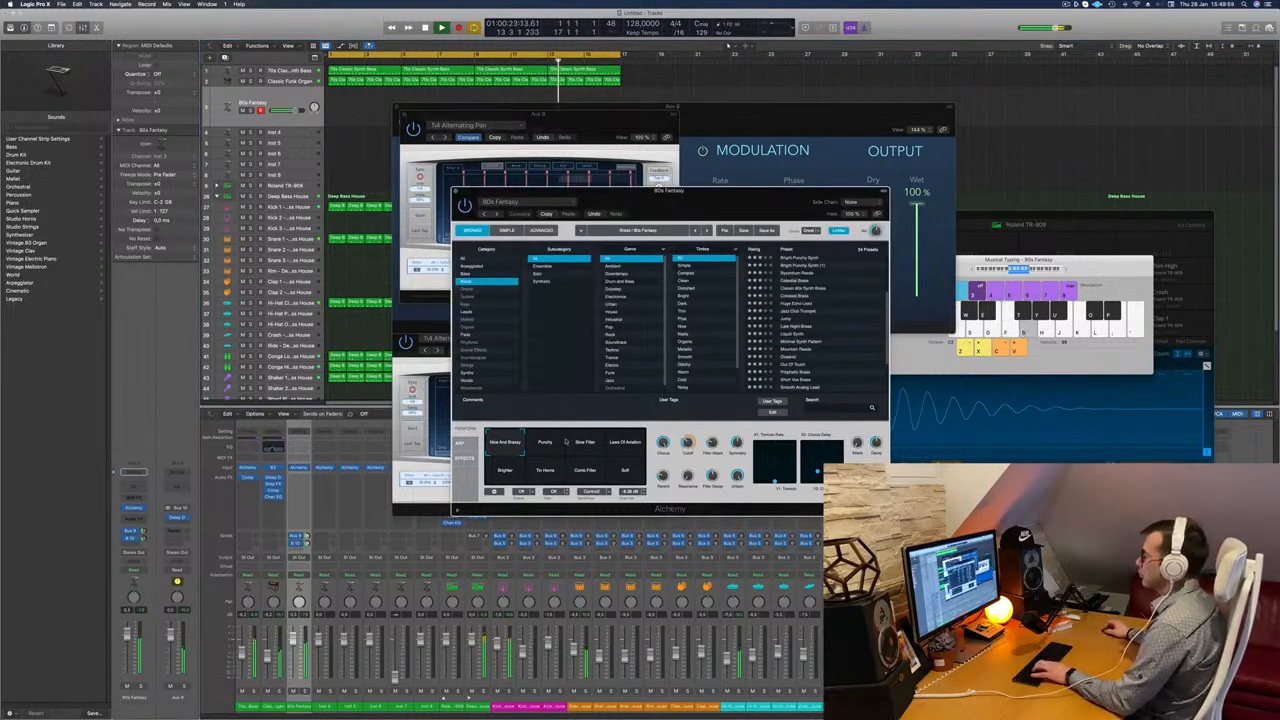
{"action": "key", "text": "d"}
{"action": "key", "text": "f"}
{"action": "left_click", "coordinate": [551, 447]}
{"action": "key", "text": "f"}
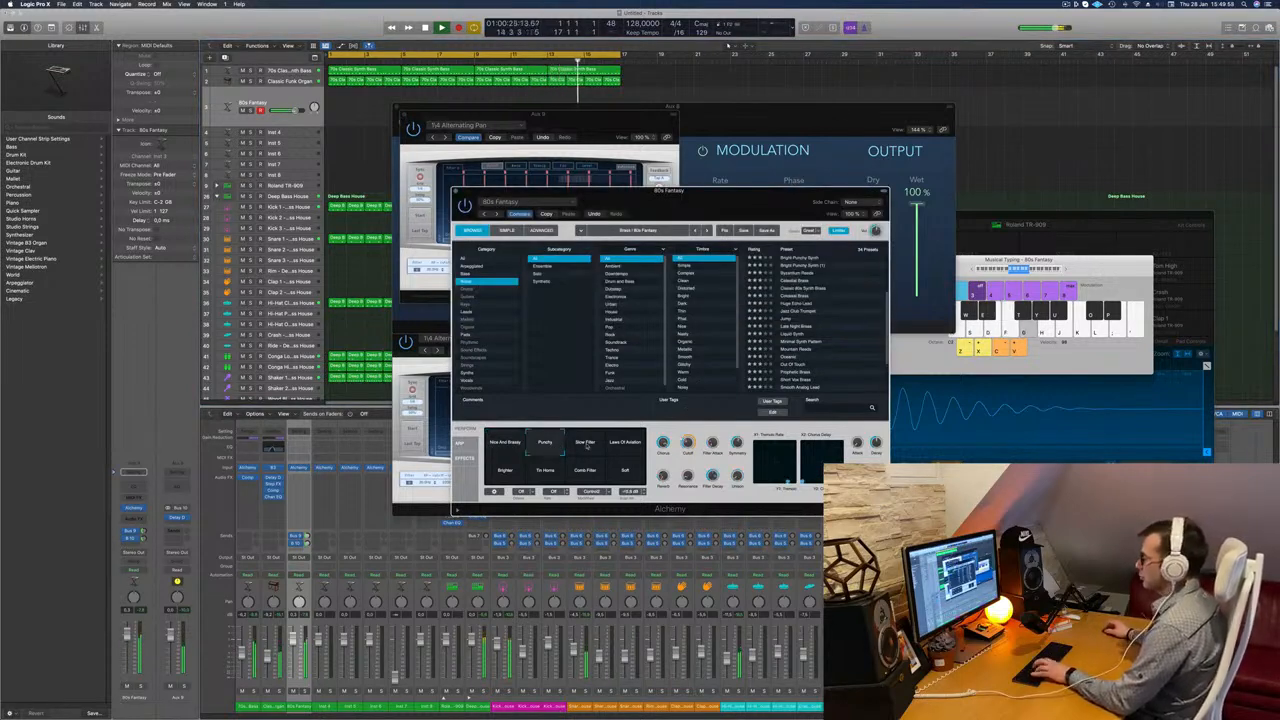
{"action": "key", "text": "s"}
{"action": "left_click", "coordinate": [586, 444]}
{"action": "left_click", "coordinate": [625, 444]}
{"action": "key", "text": "f"}
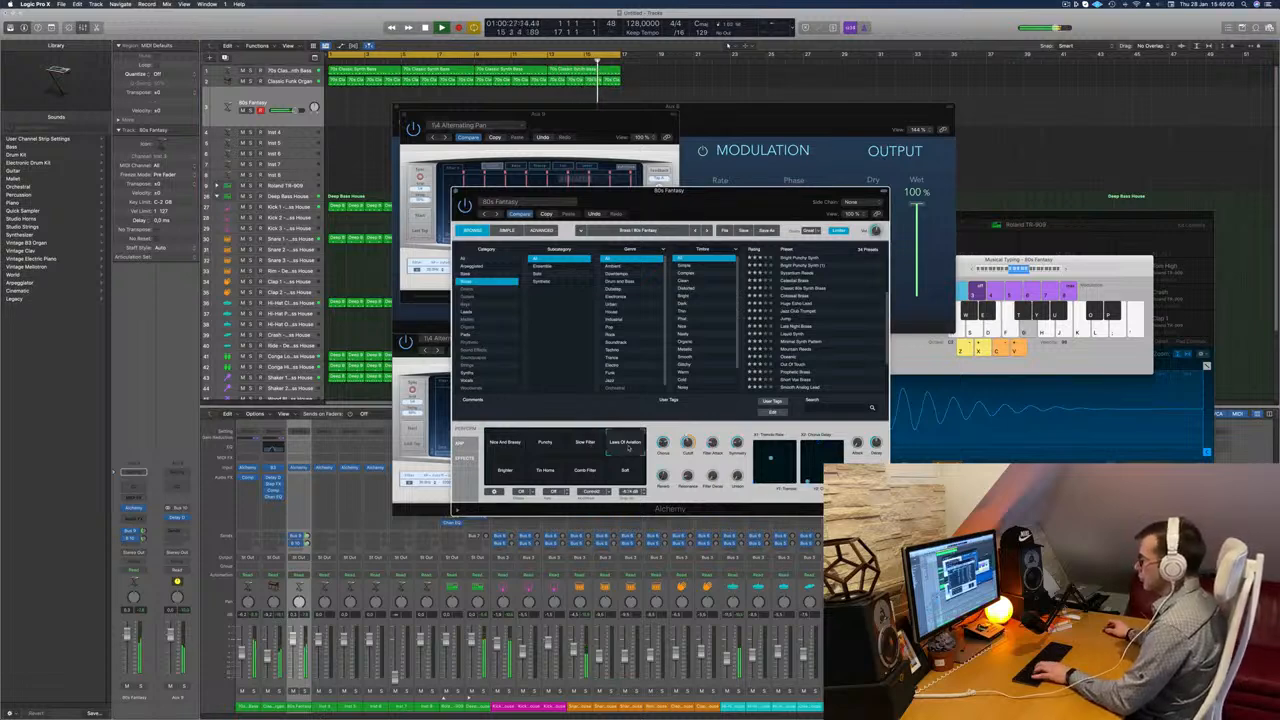
{"action": "key", "text": "s"}
Audition Alchemy's Brighter snapshot and the one beside it by playing short phrases on the 80s Fantasy track.
{"action": "left_click", "coordinate": [505, 472]}
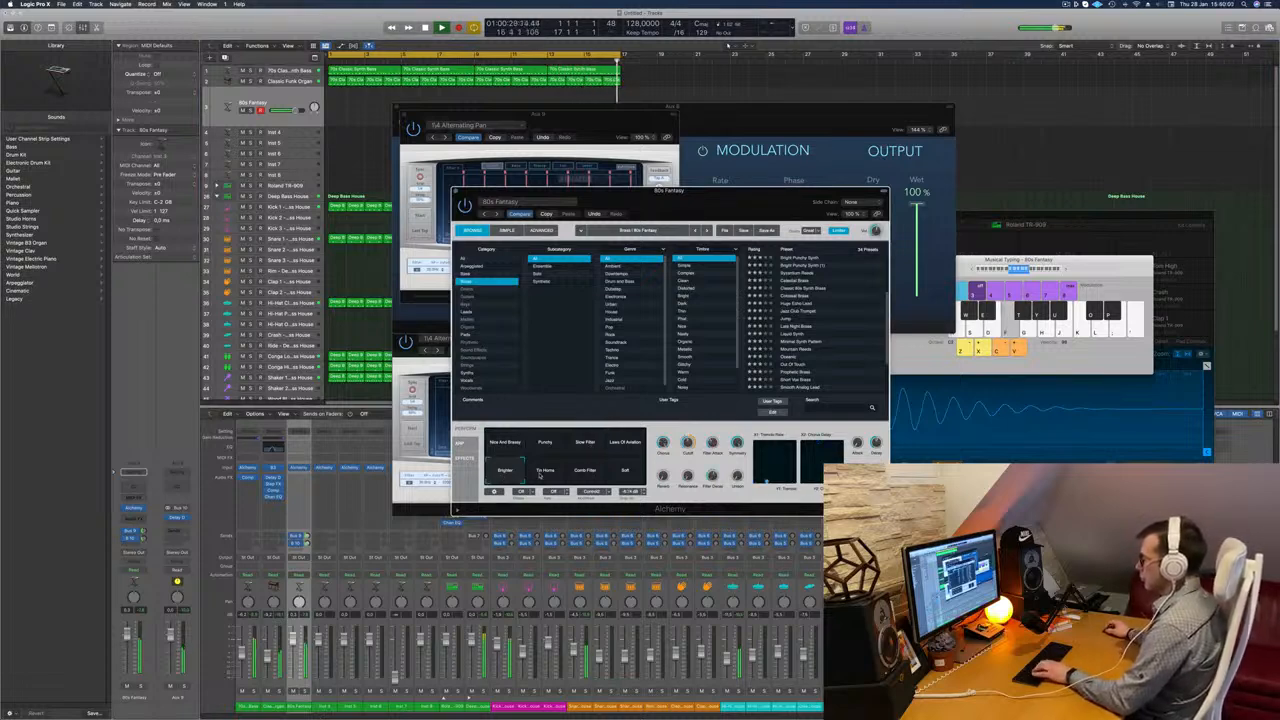
{"action": "left_click", "coordinate": [543, 472]}
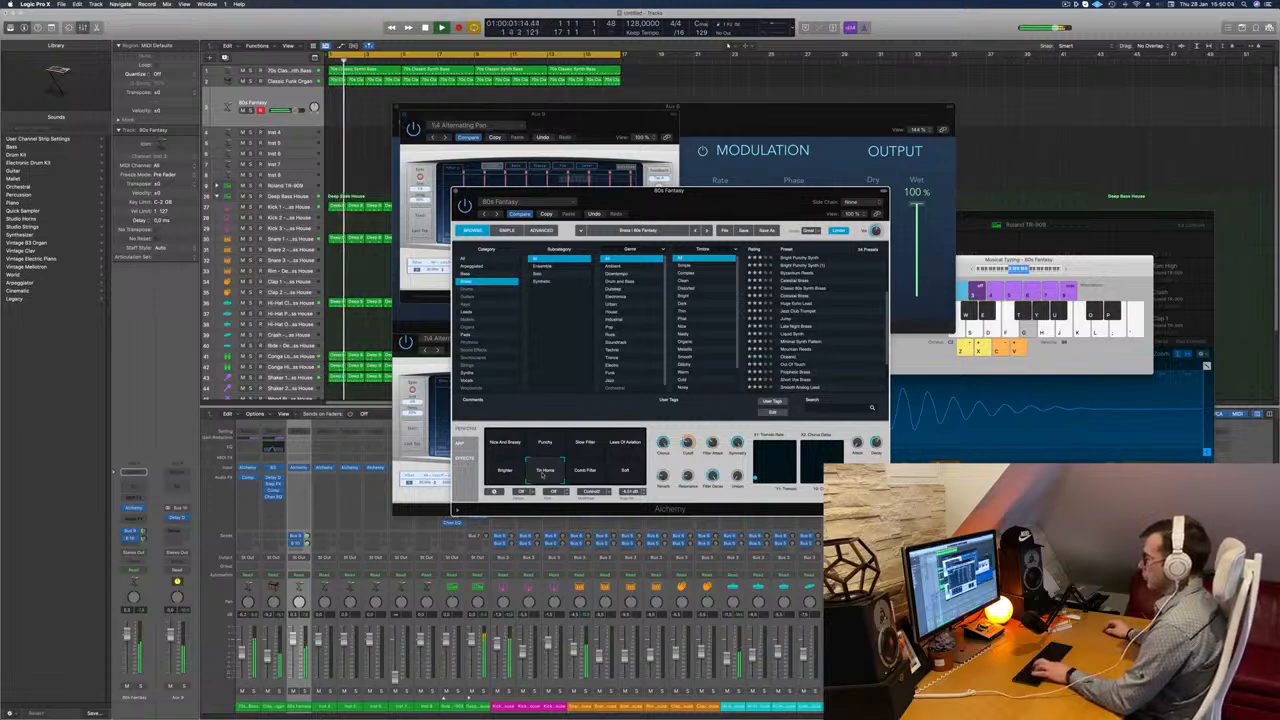
{"action": "key", "text": "d"}
{"action": "key", "text": "s"}
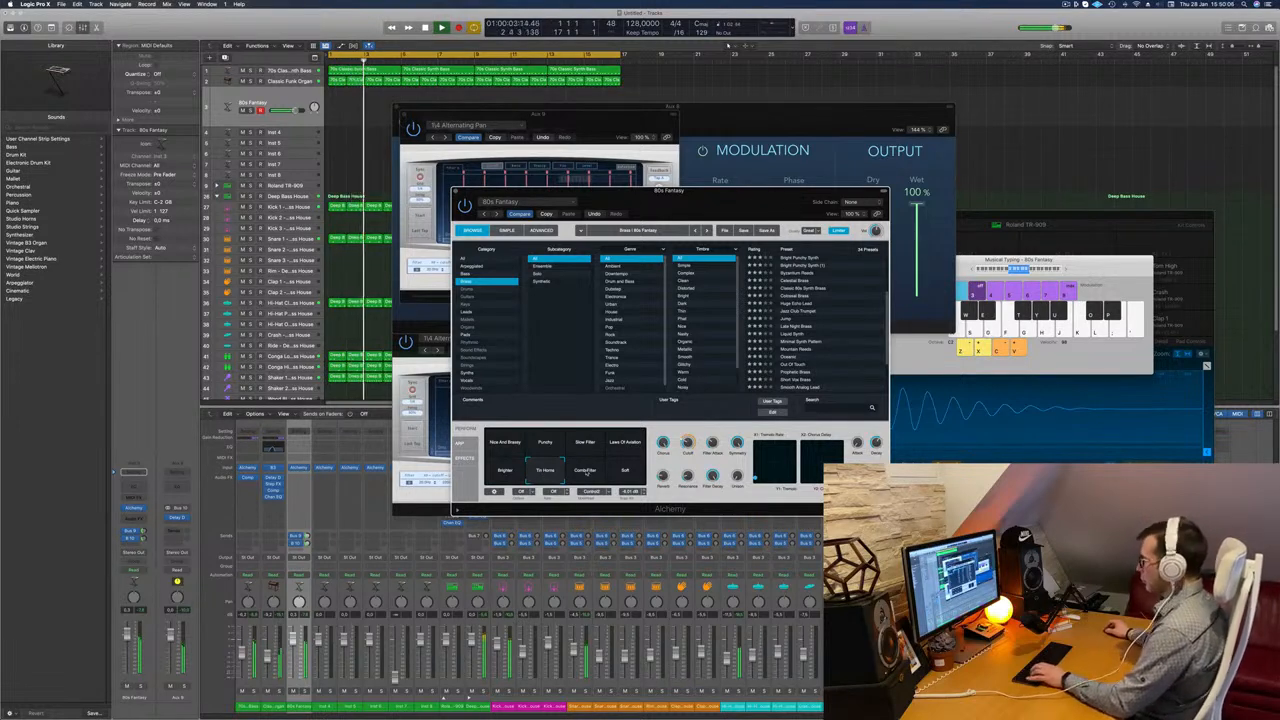
{"action": "key", "text": "a"}
{"action": "key", "text": "s"}
{"action": "key", "text": "d"}
{"action": "key", "text": "f"}
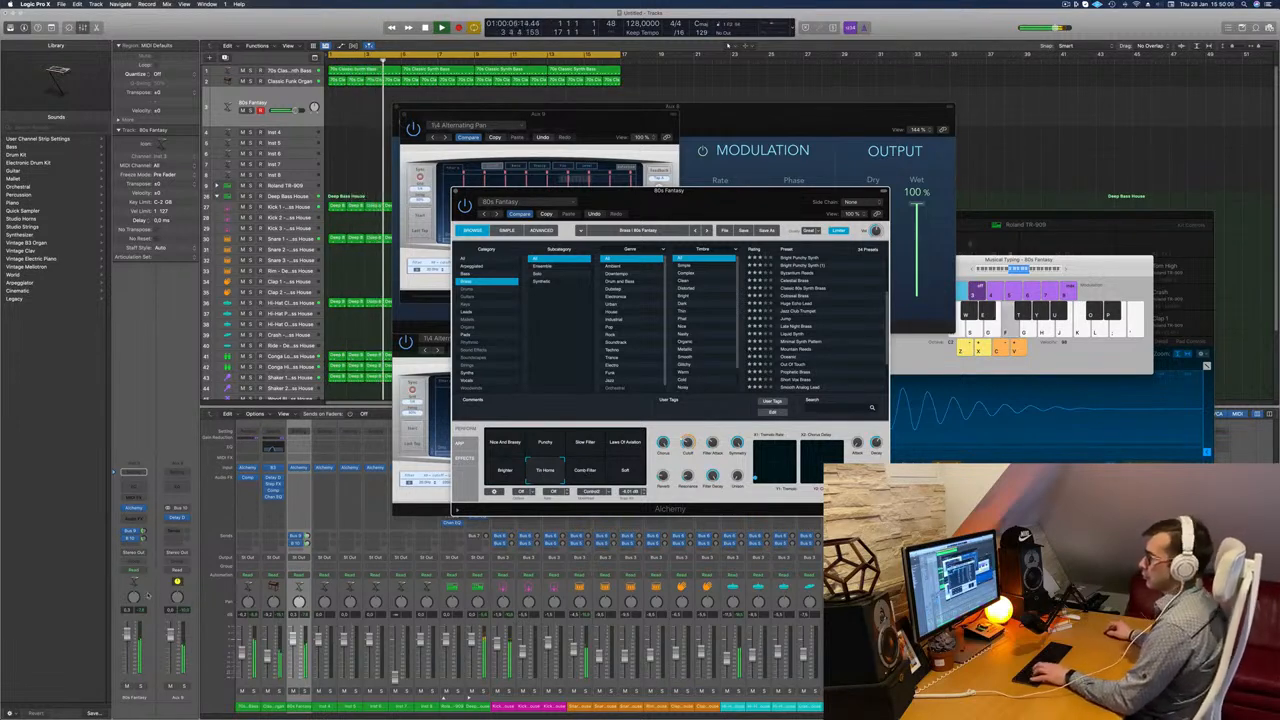
{"action": "key", "text": "s"}
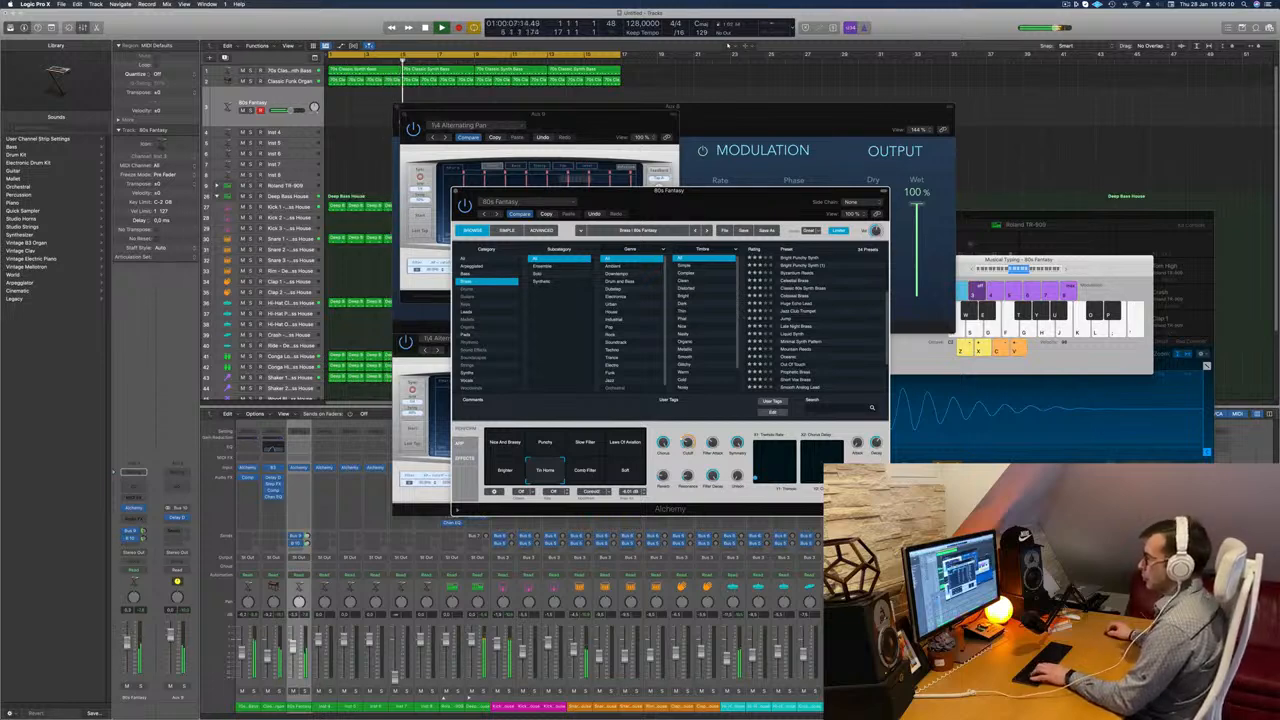
{"action": "key", "text": "f"}
Recall the Nice And Brassy snapshot in Alchemy and rehearse the lead melody with it over the playing loop.
{"action": "left_click", "coordinate": [502, 446]}
{"action": "key", "text": "f"}
{"action": "key", "text": "d"}
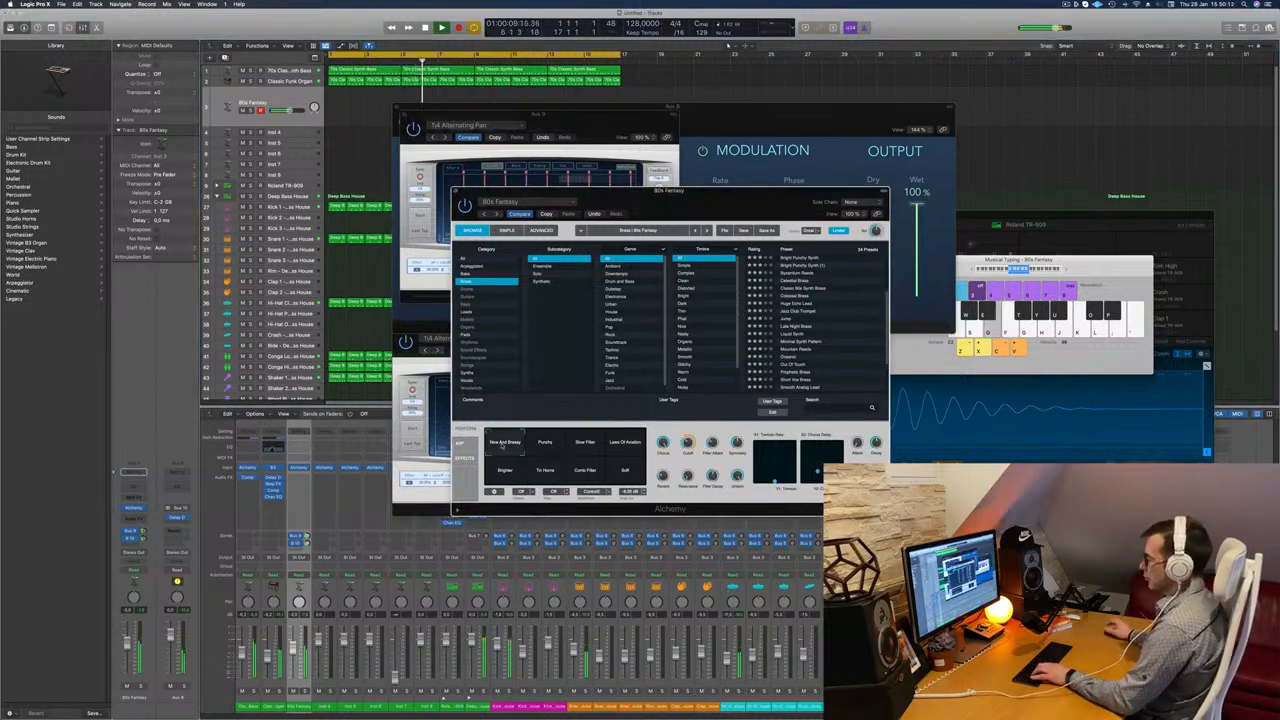
{"action": "key", "text": "f"}
{"action": "key", "text": "f"}
{"action": "key", "text": "s"}
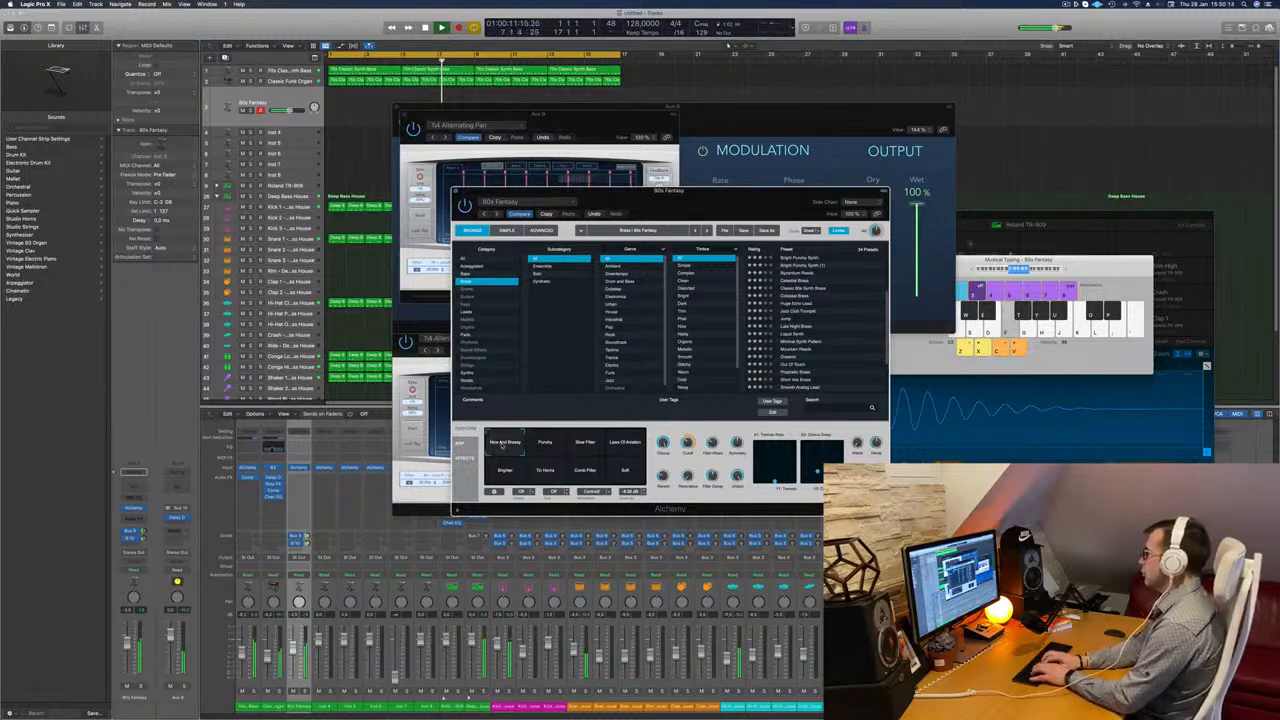
{"action": "key", "text": "d"}
{"action": "key", "text": "f"}
{"action": "key", "text": "s"}
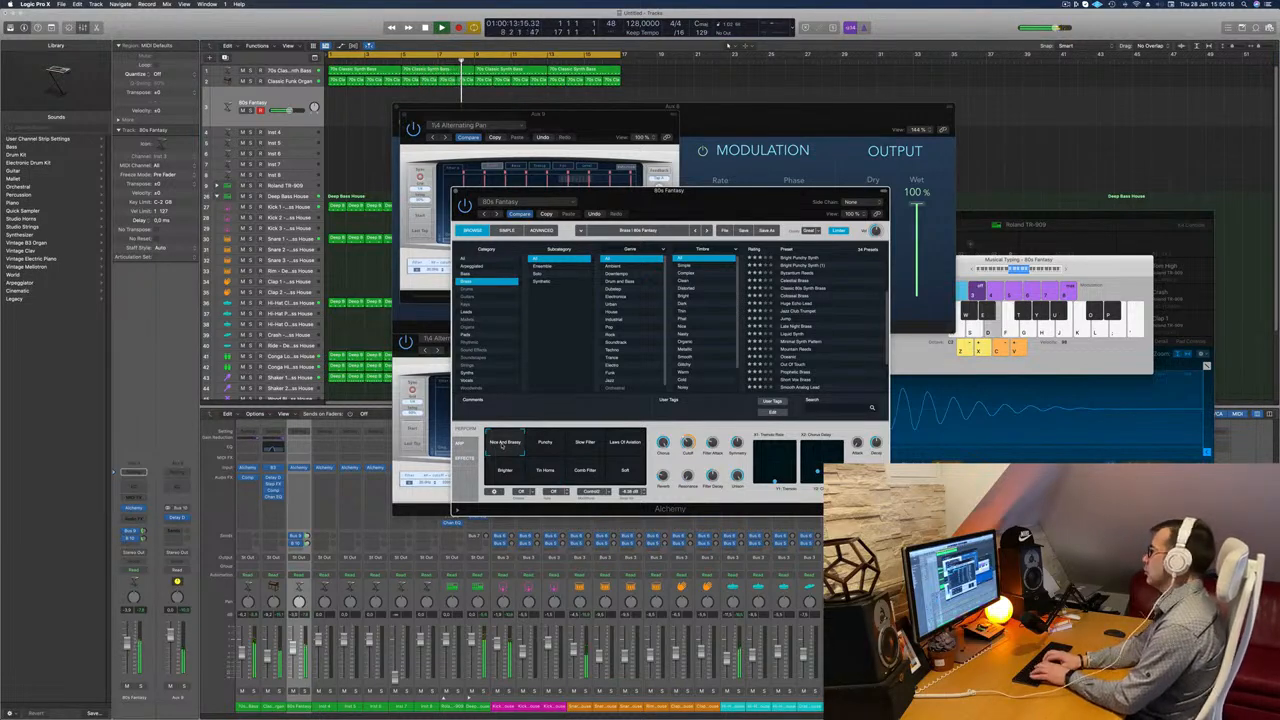
{"action": "key", "text": "k"}
{"action": "key", "text": "j"}
{"action": "key", "text": "f"}
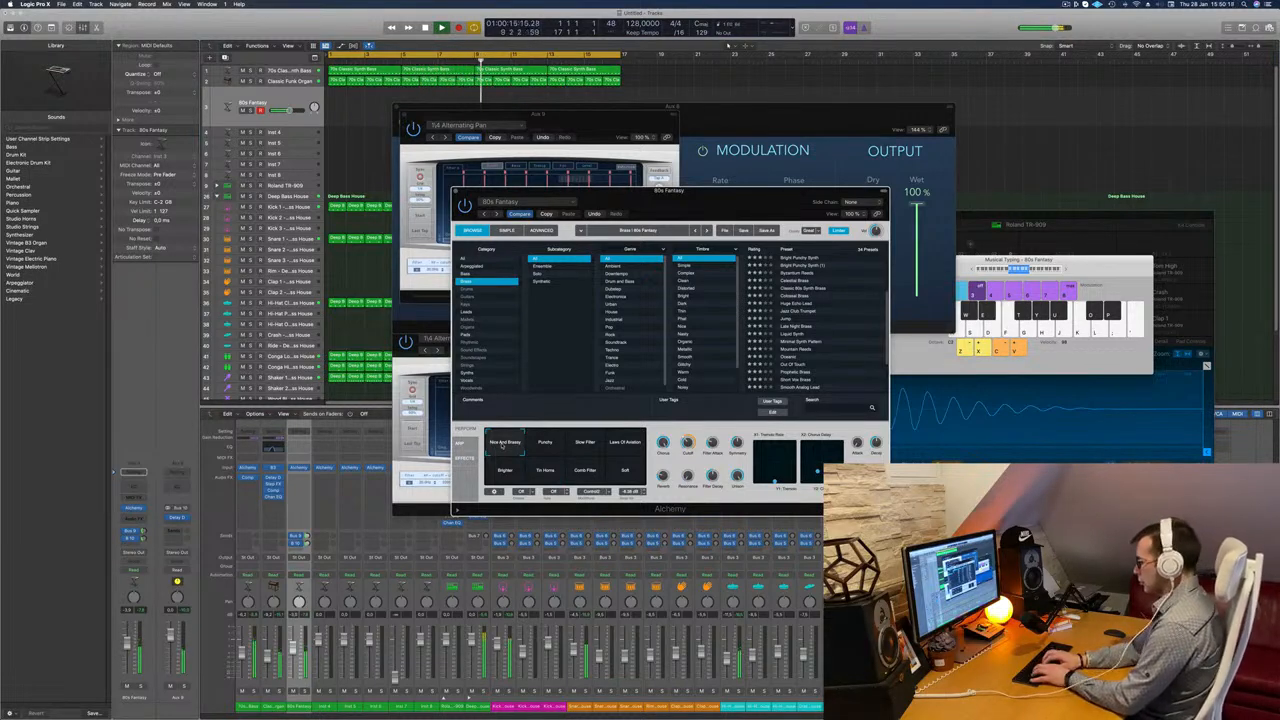
Start recording on the 80s Fantasy track and play the first melody phrase over the running loop.
{"action": "key", "text": "r"}
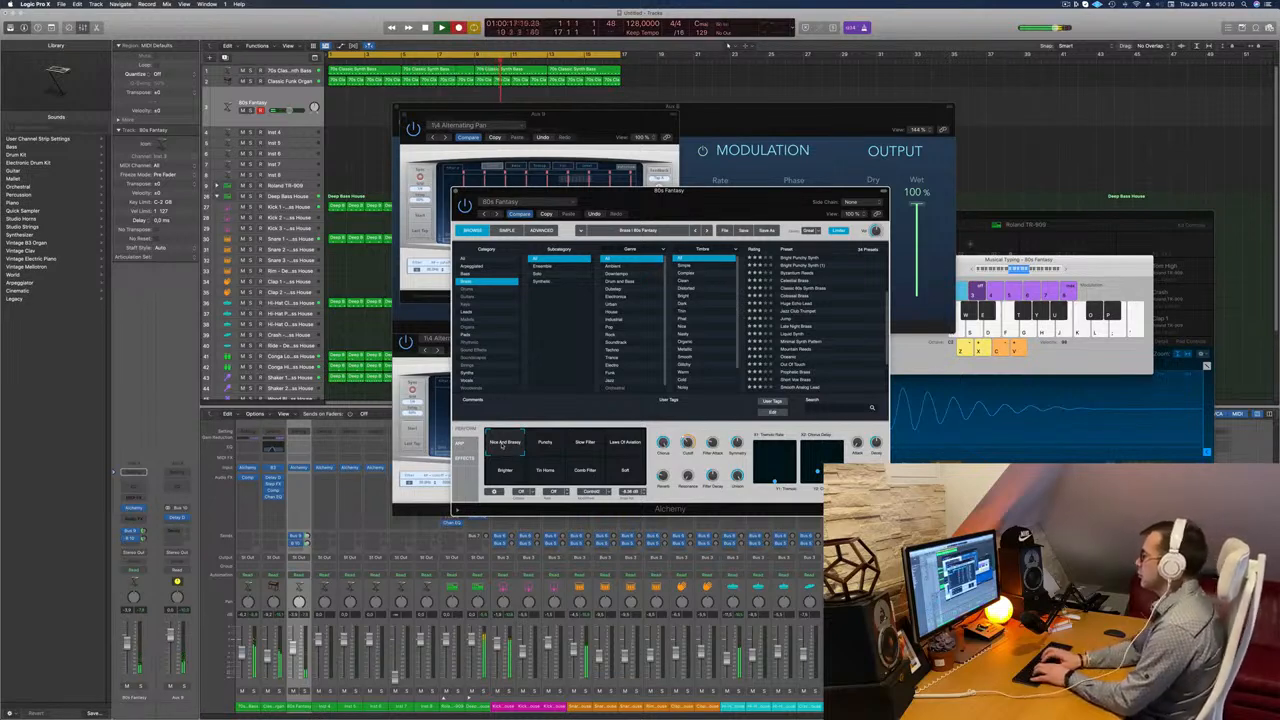
{"action": "key", "text": "k"}
{"action": "key", "text": "j"}
{"action": "key", "text": "f"}
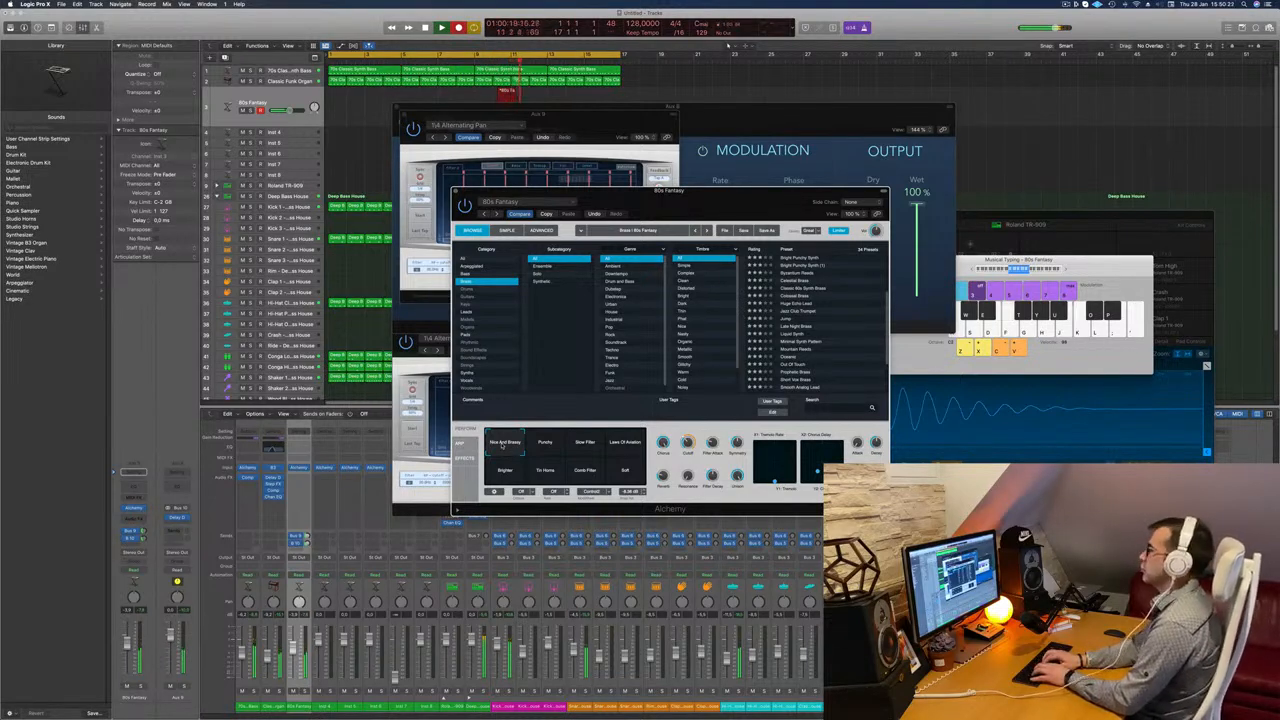
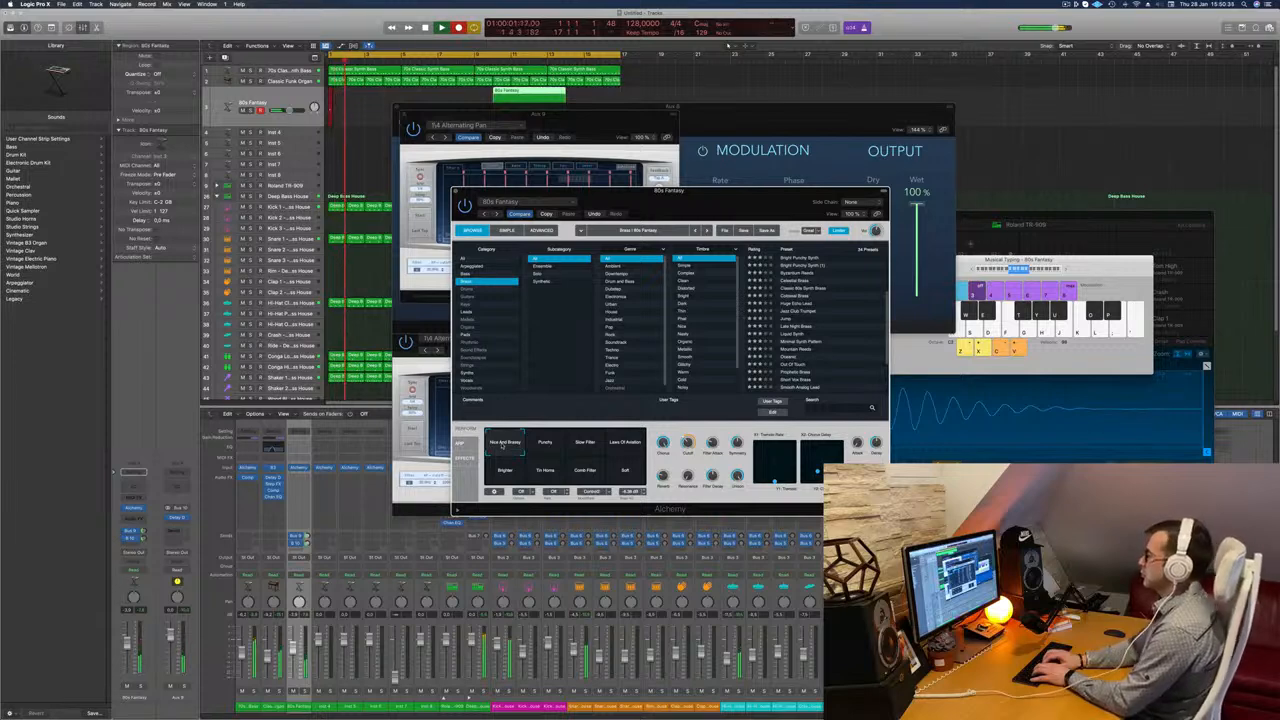
Record the melody from the start of the cycle on the 80s Fantasy track, and stop the recording around bar 9.
{"action": "key", "text": "l"}
{"action": "key", "text": "k"}
{"action": "key", "text": "j"}
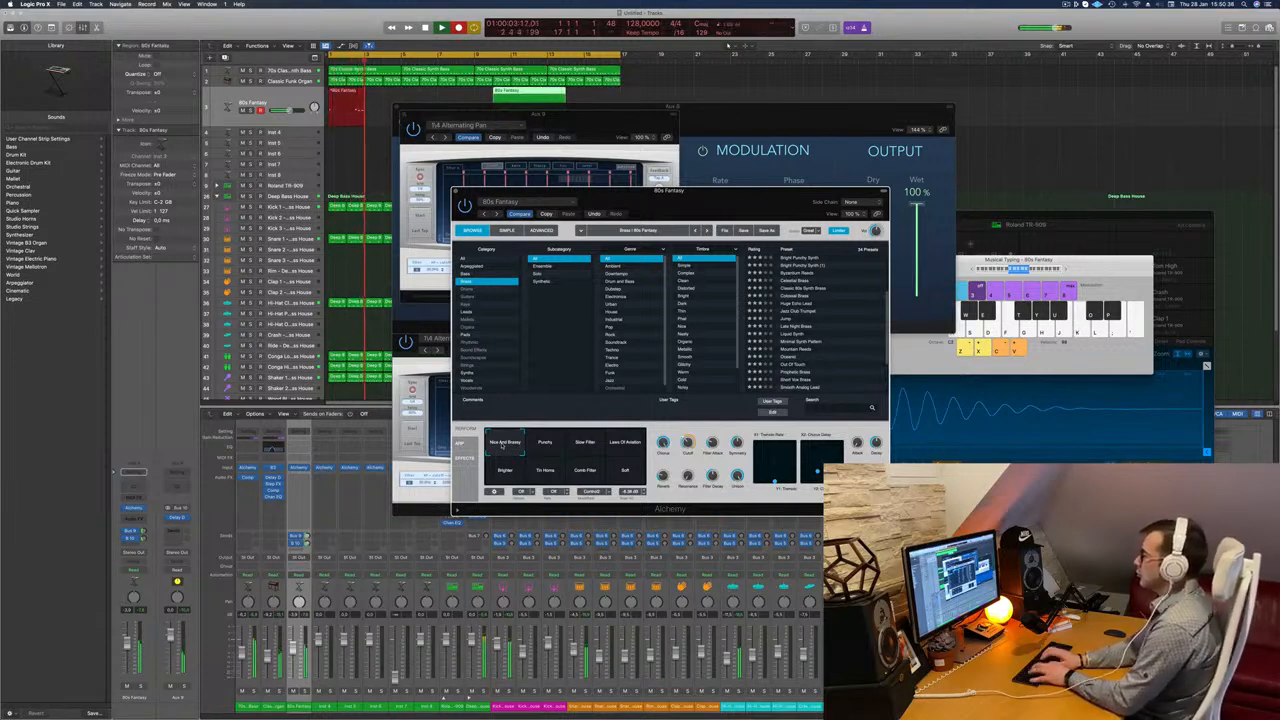
{"action": "key", "text": "f"}
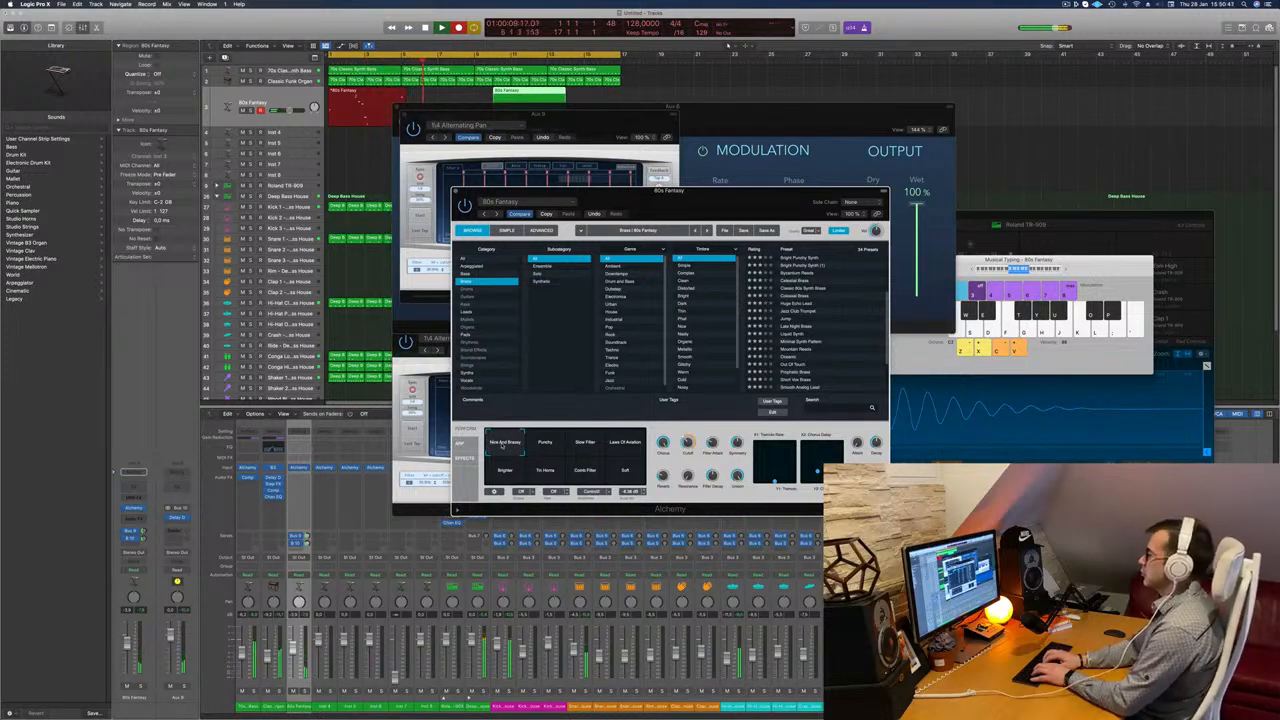
{"action": "key", "text": "f"}
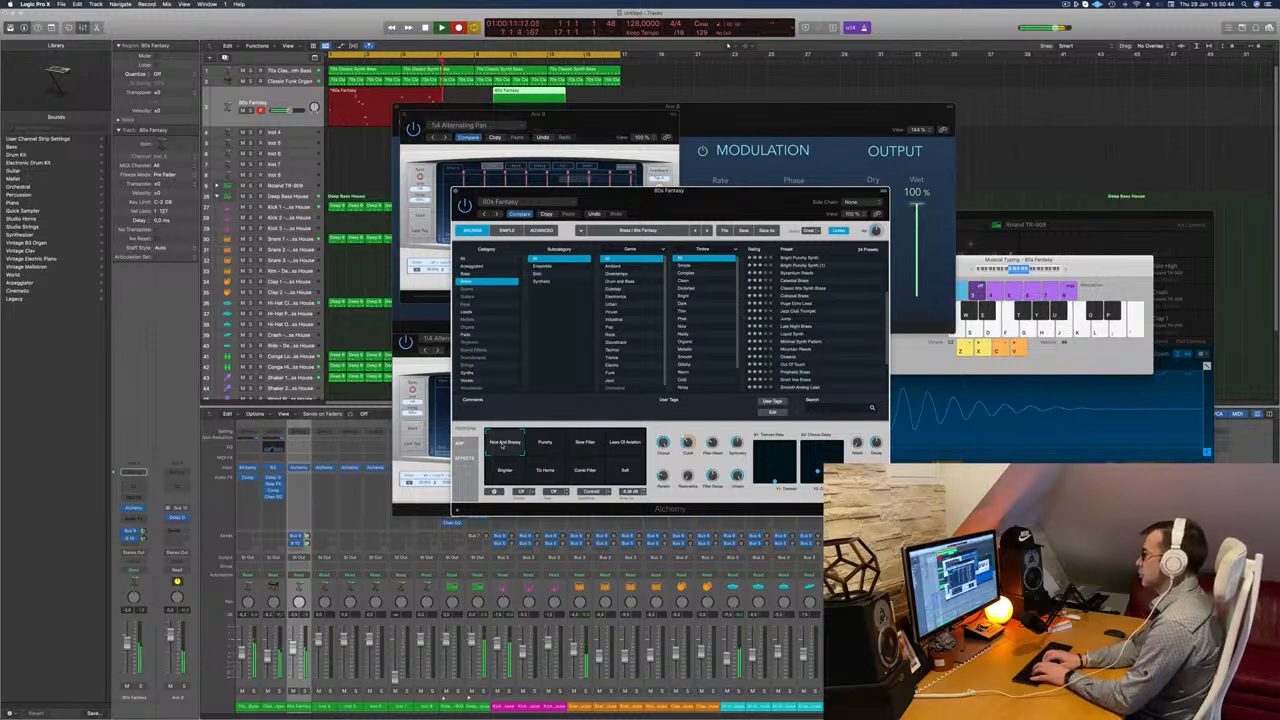
{"action": "key", "text": "d"}
{"action": "key", "text": "f"}
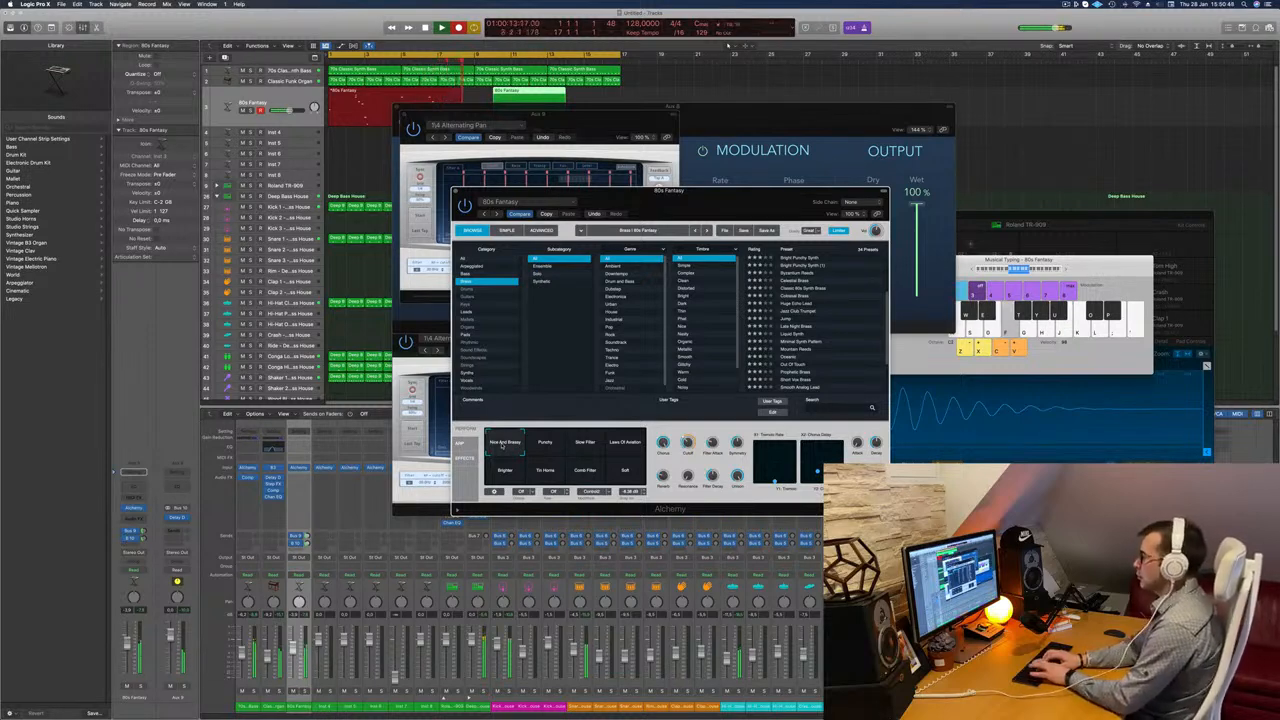
{"action": "key", "text": "d"}
{"action": "key", "text": "f"}
{"action": "key", "text": "k"}
{"action": "key", "text": "j"}
{"action": "key", "text": "space"}
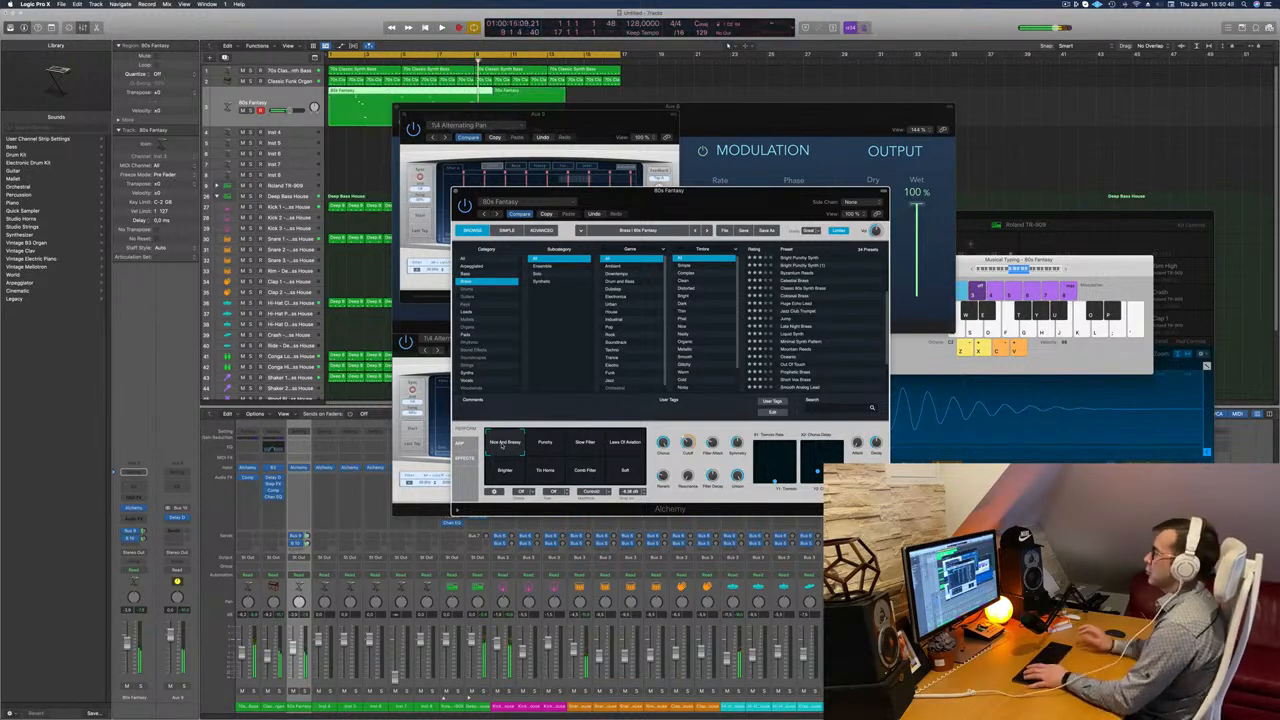
Move the Delay Designer and SilverVerb windows aside to uncover the recorded regions, and start playback.
{"action": "left_click", "coordinate": [595, 117]}
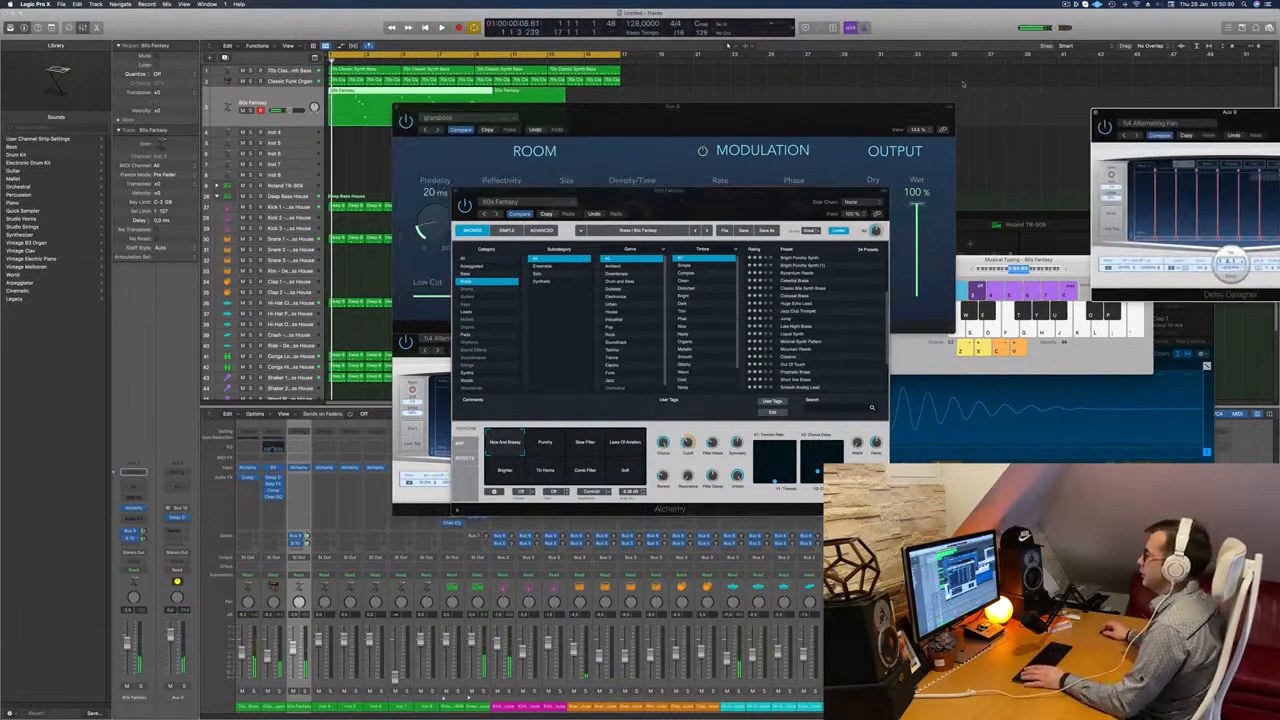
{"action": "key", "text": "space"}
{"action": "left_click_drag", "start_coordinate": [595, 117], "coordinate": [976, 126]}
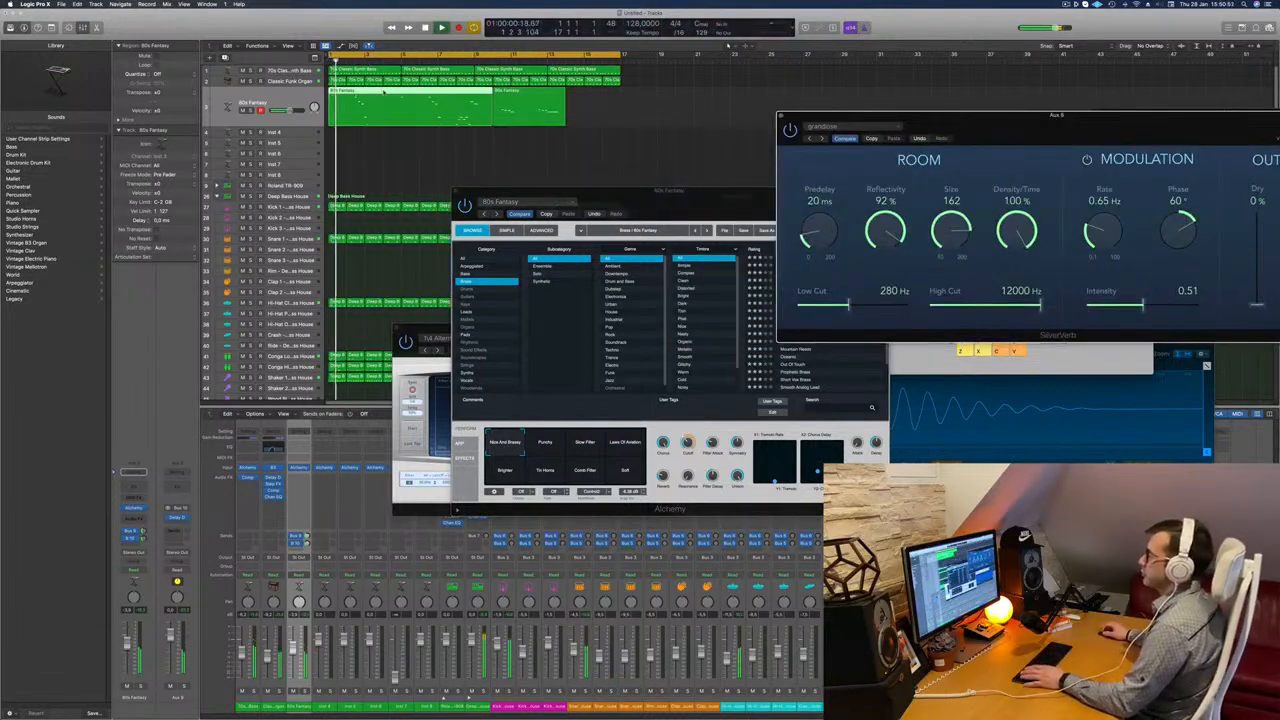
Open the first recorded 80s Fantasy region in the Piano Roll and quantize its notes to 1/16 Note.
{"action": "double_click", "coordinate": [366, 96]}
{"action": "key", "text": "space"}
{"action": "key", "text": "space"}
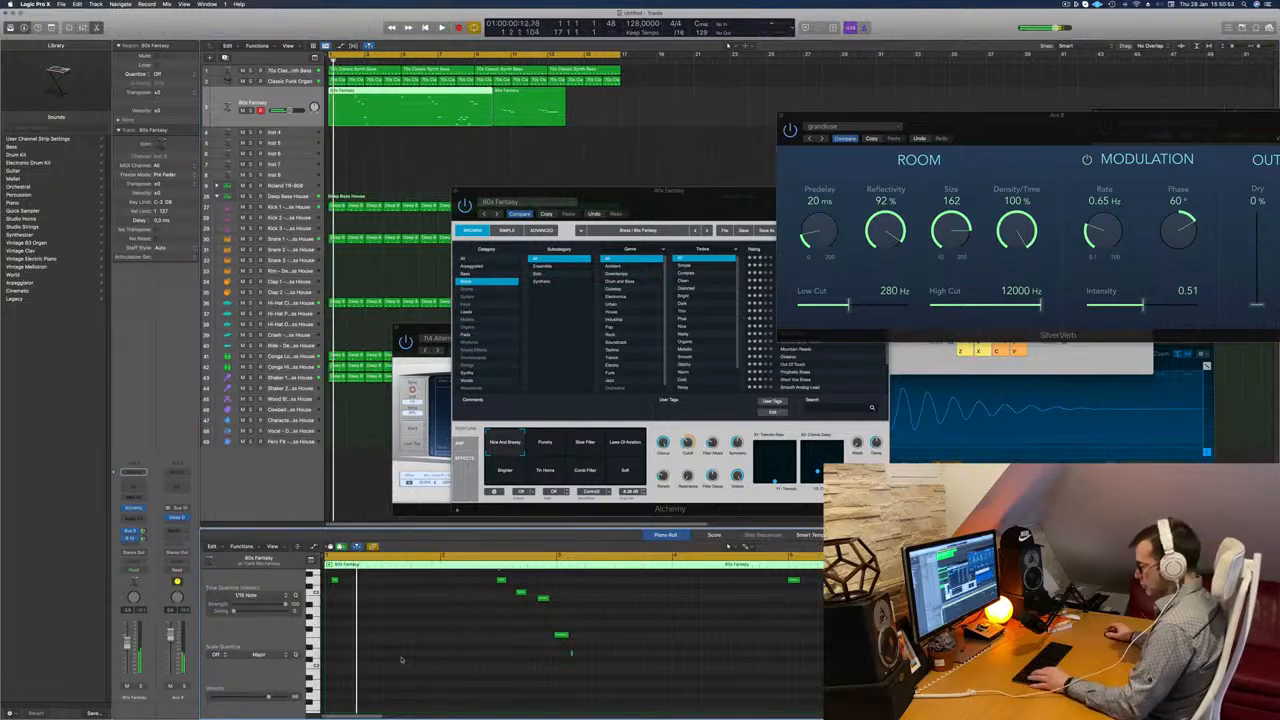
{"action": "key", "text": "space"}
{"action": "key", "text": "space"}
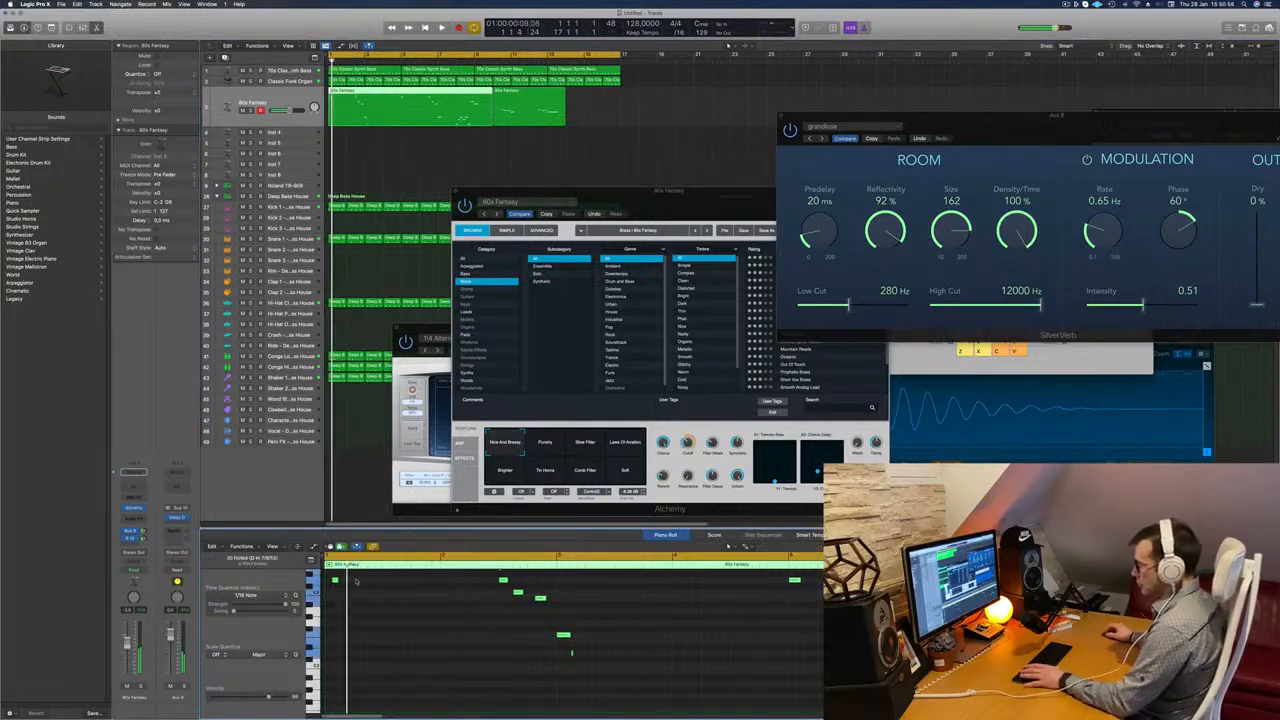
Move the melody's first note to the region's start and delete the stray short low note just after bar 3 begins.
{"action": "left_click", "coordinate": [354, 583]}
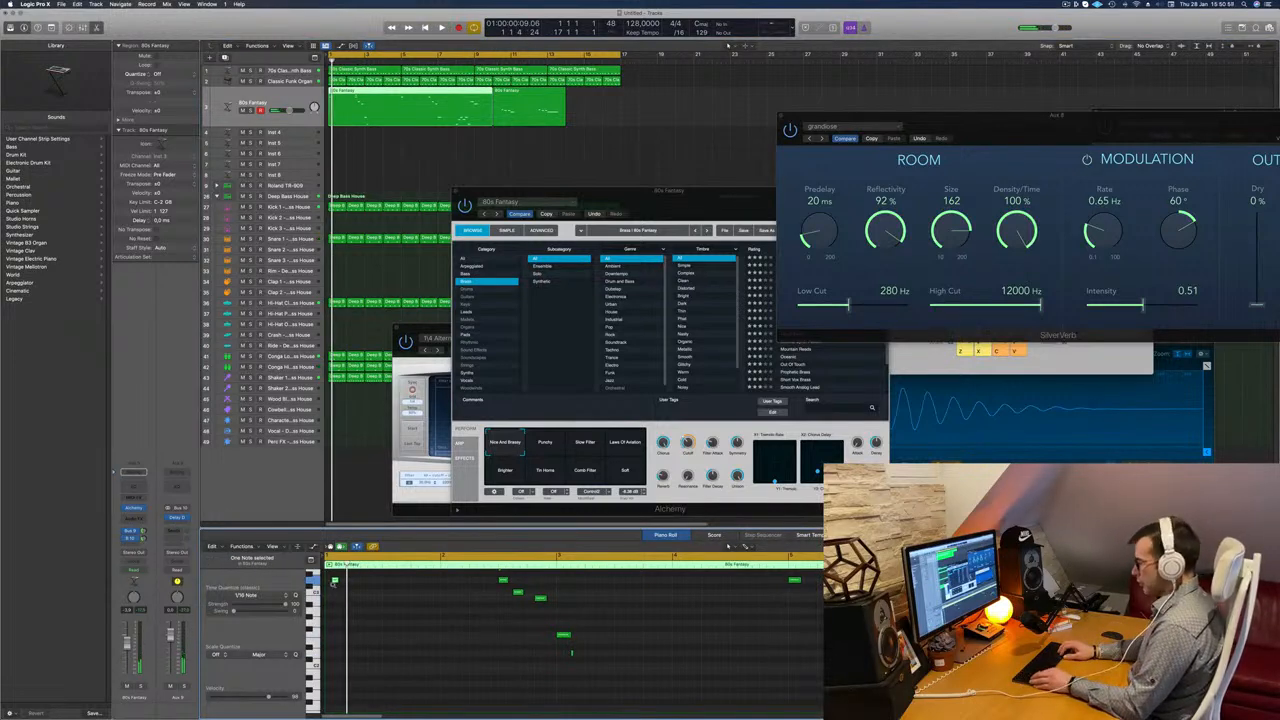
{"action": "key", "text": "space"}
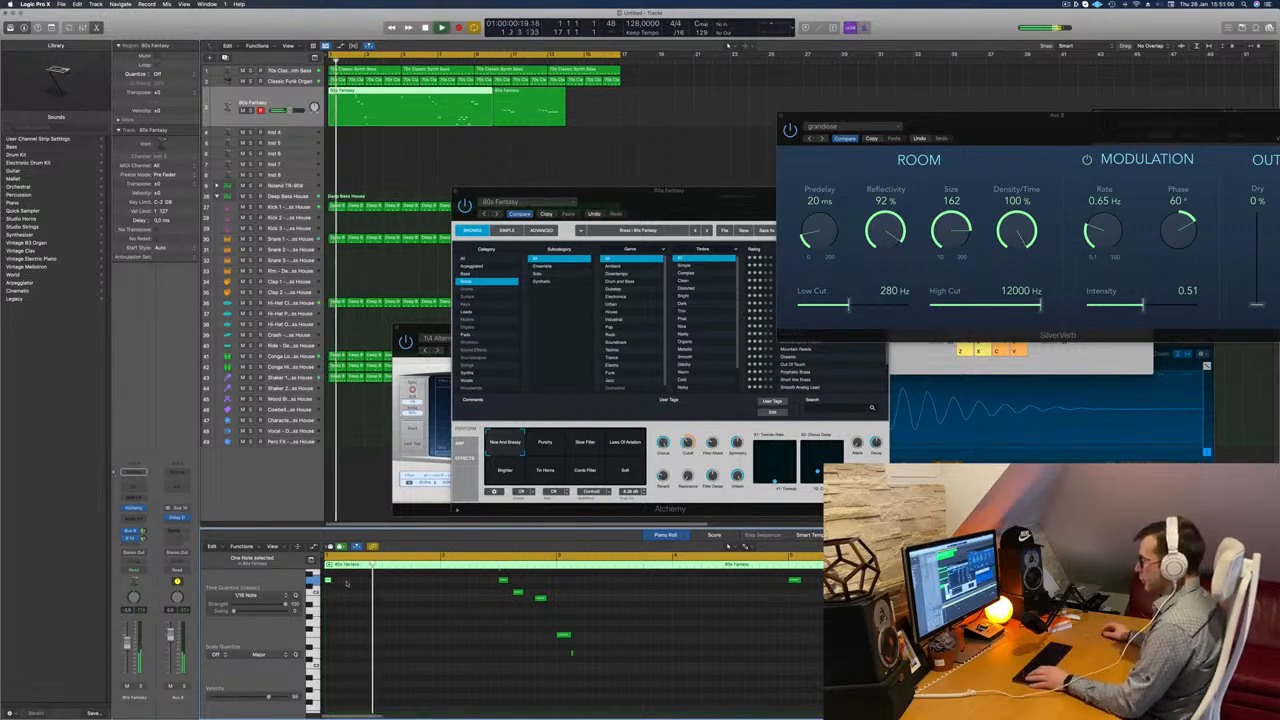
{"action": "scroll", "coordinate": [462, 592], "scroll_direction": "up", "scroll_amount": 1}
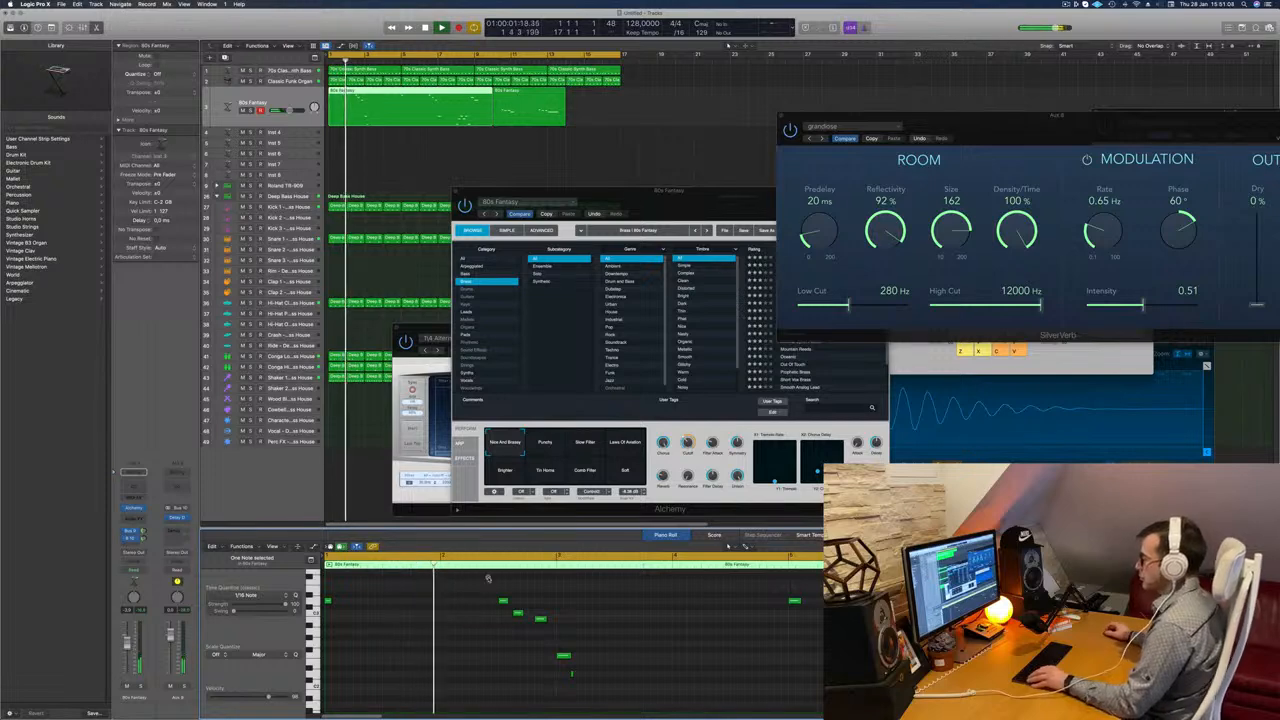
{"action": "scroll", "coordinate": [445, 602], "scroll_direction": "down", "scroll_amount": 1}
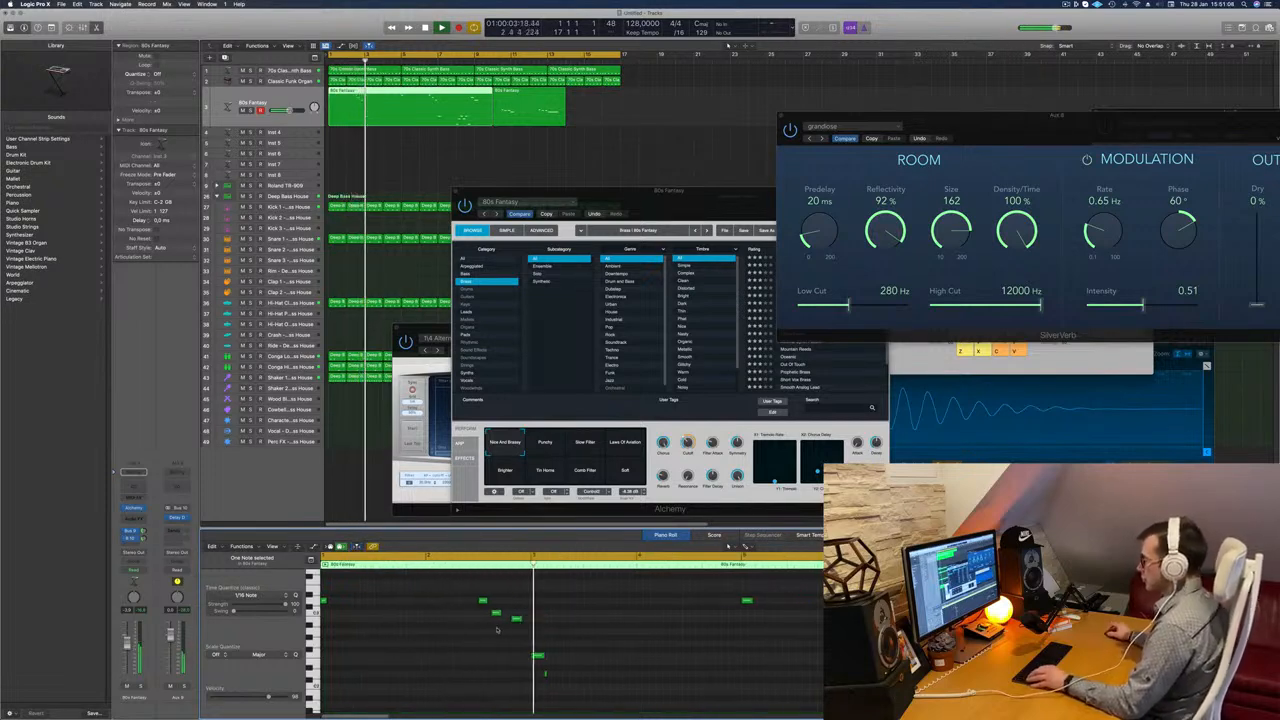
{"action": "scroll", "coordinate": [514, 619], "scroll_direction": "right", "scroll_amount": 1}
{"action": "key", "text": "Return"}
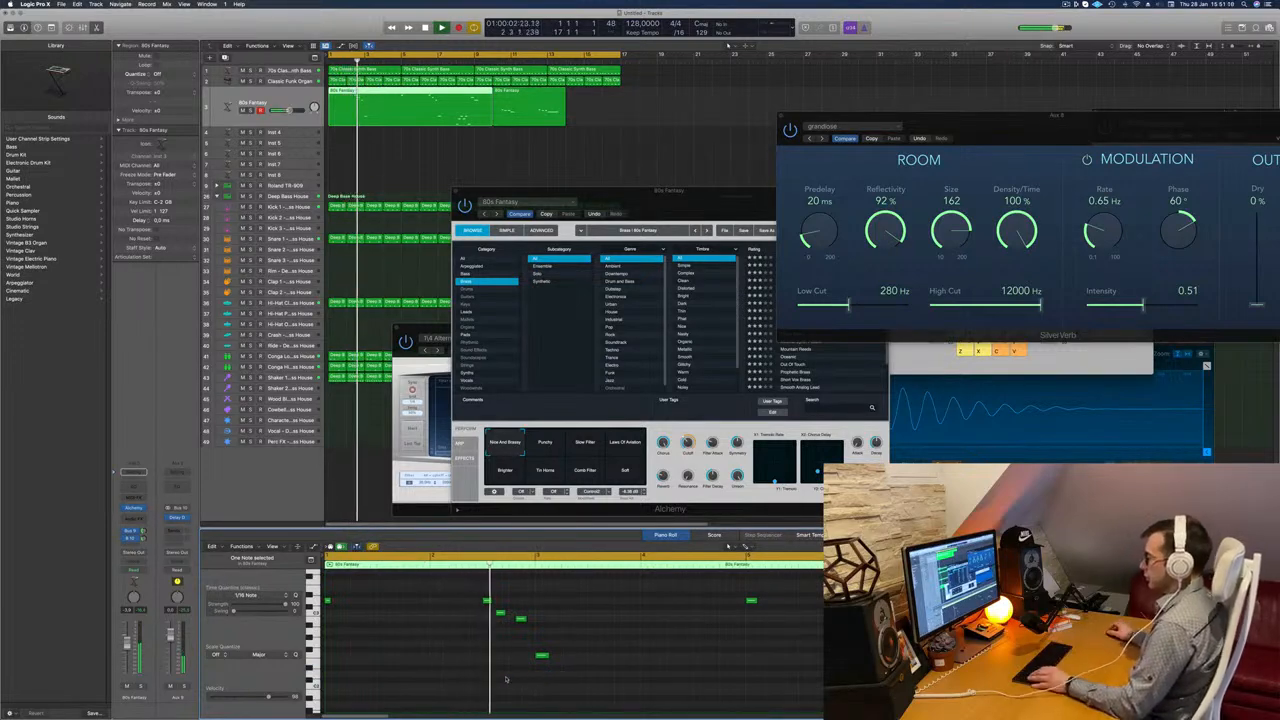
Play the edited melody through in the Piano Roll to check the timing and pitch of its notes.
{"action": "scroll", "coordinate": [619, 633], "scroll_direction": "down", "scroll_amount": 5}
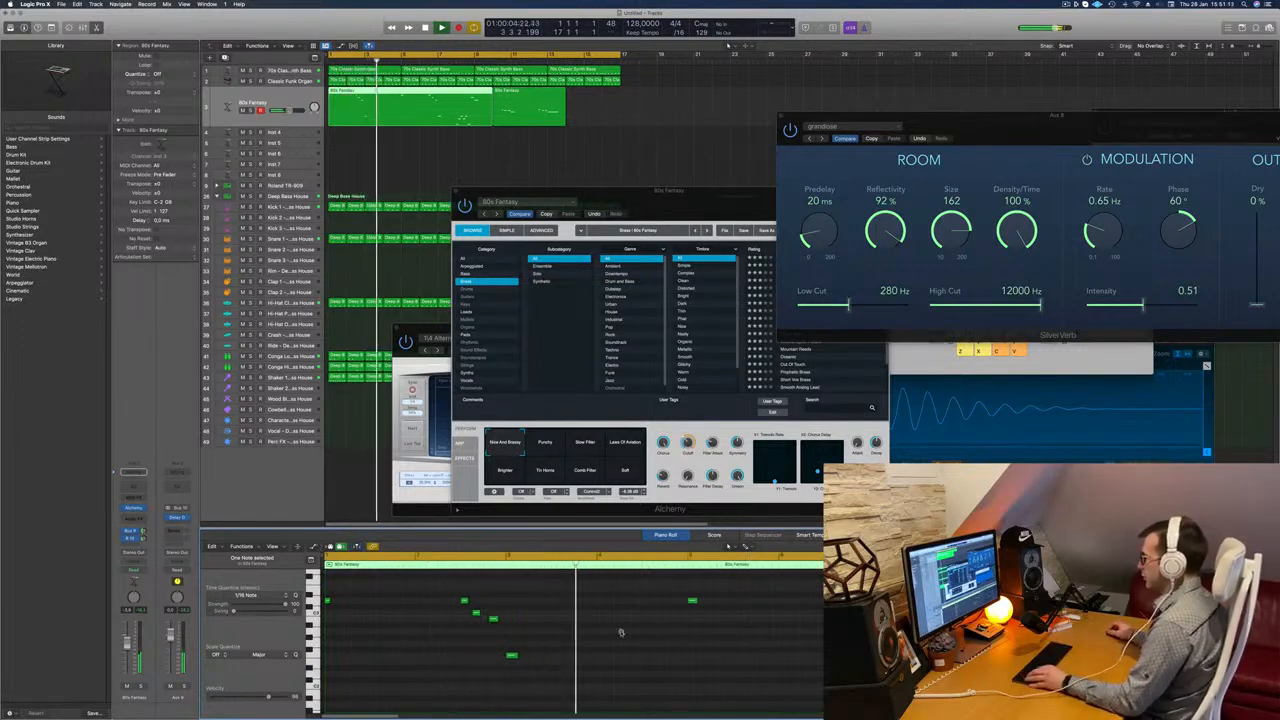
{"action": "scroll", "coordinate": [567, 638], "scroll_direction": "up", "scroll_amount": 4}
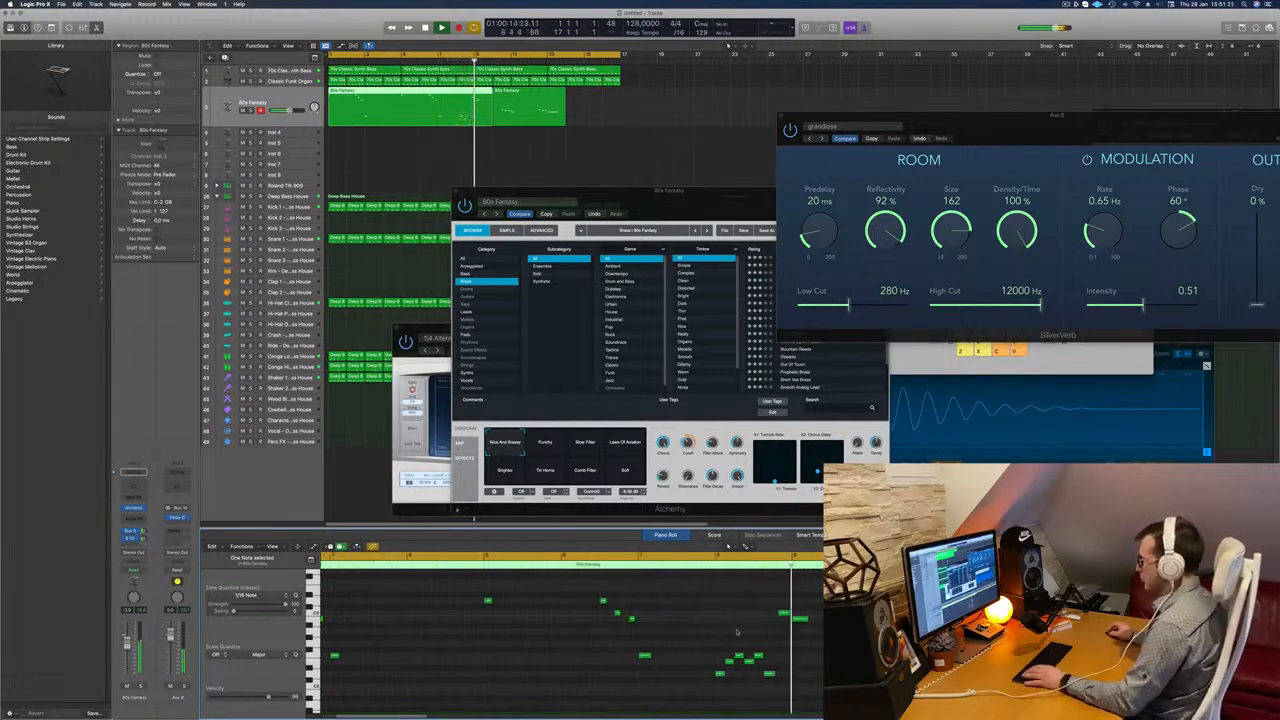
{"action": "key", "text": "space"}
{"action": "key", "text": "space"}
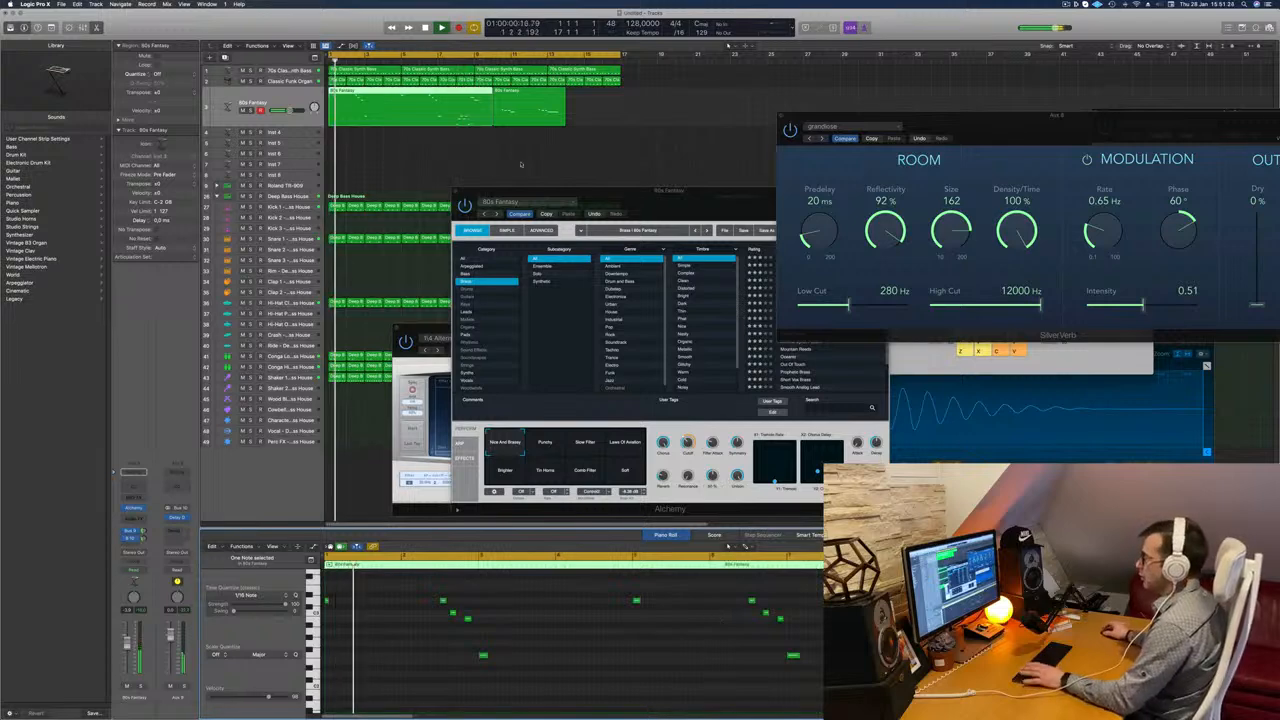
{"action": "key", "text": "space"}
{"action": "key", "text": "space"}
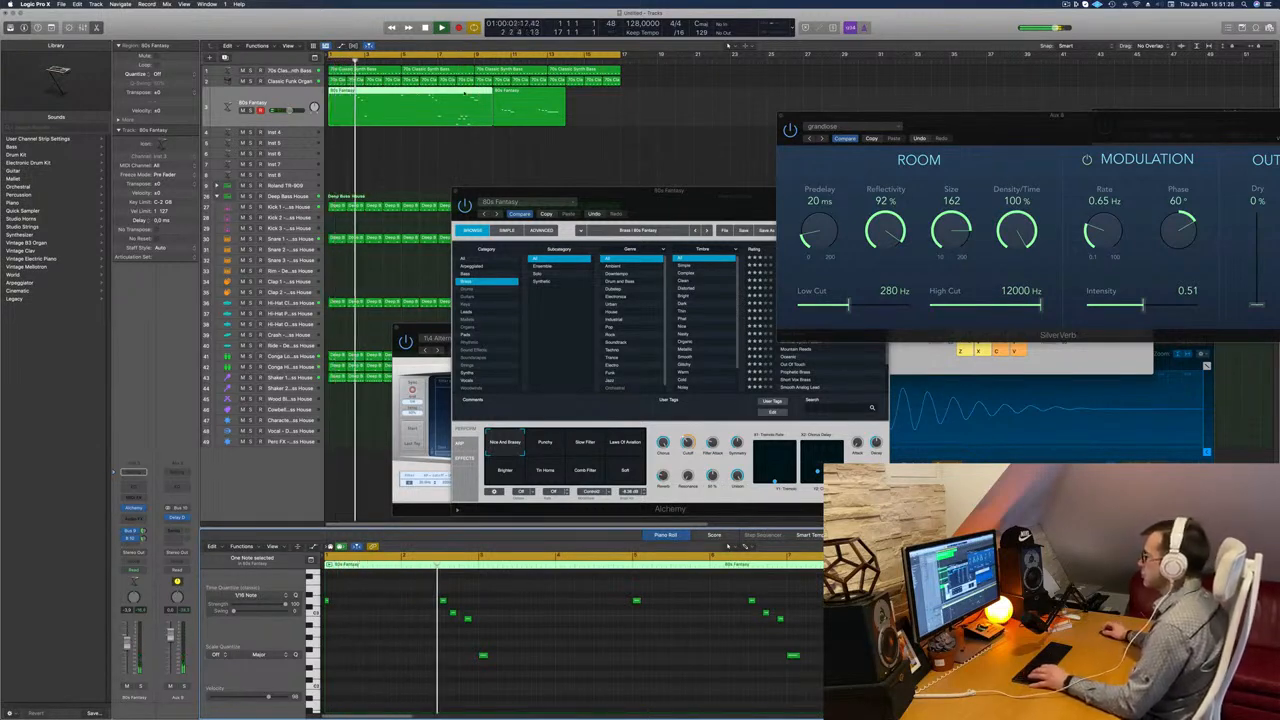
Split the first 80s Fantasy region at bar 9, delete the piece after the split, and select the remaining region.
{"action": "left_click", "coordinate": [475, 116]}
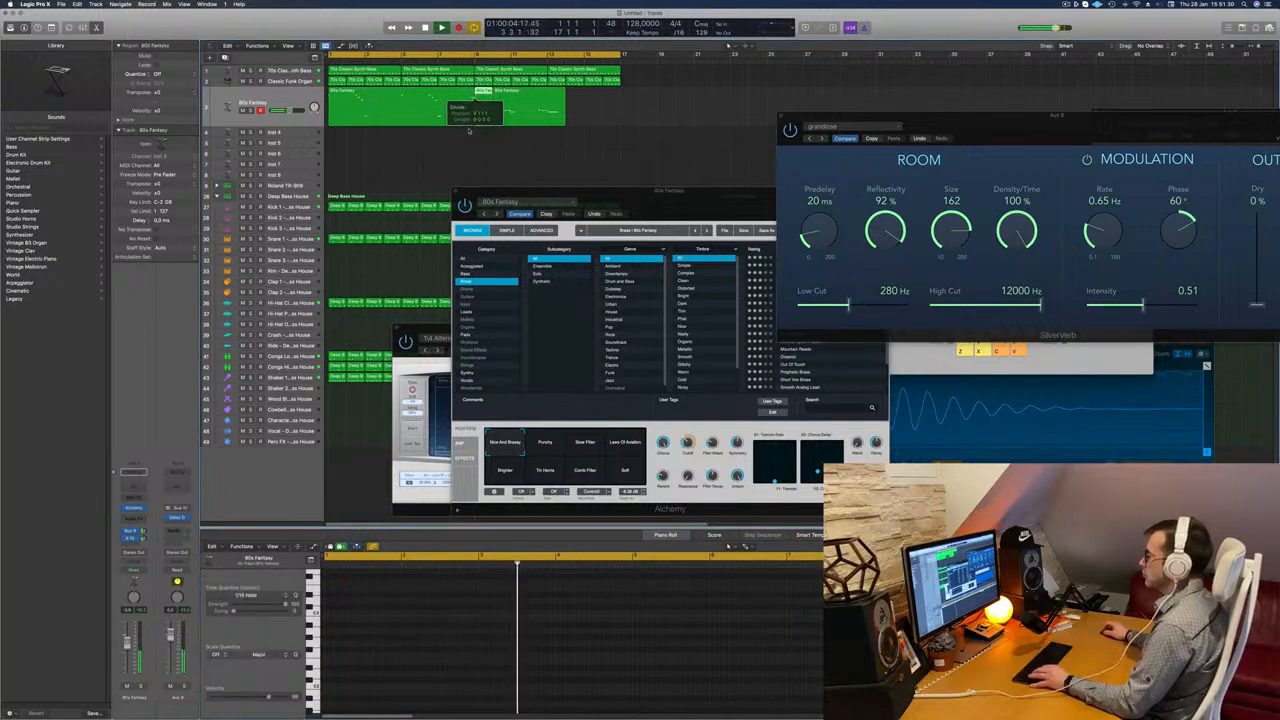
{"action": "key", "text": "Delete"}
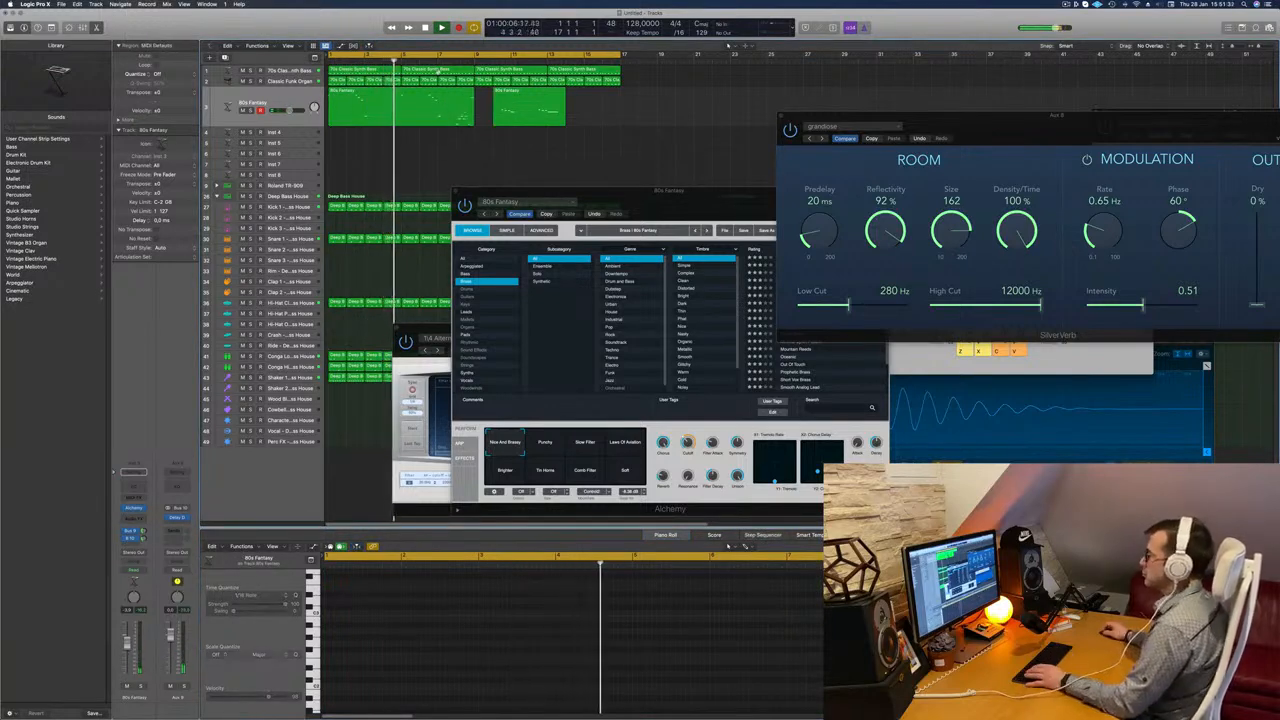
{"action": "left_click", "coordinate": [432, 116]}
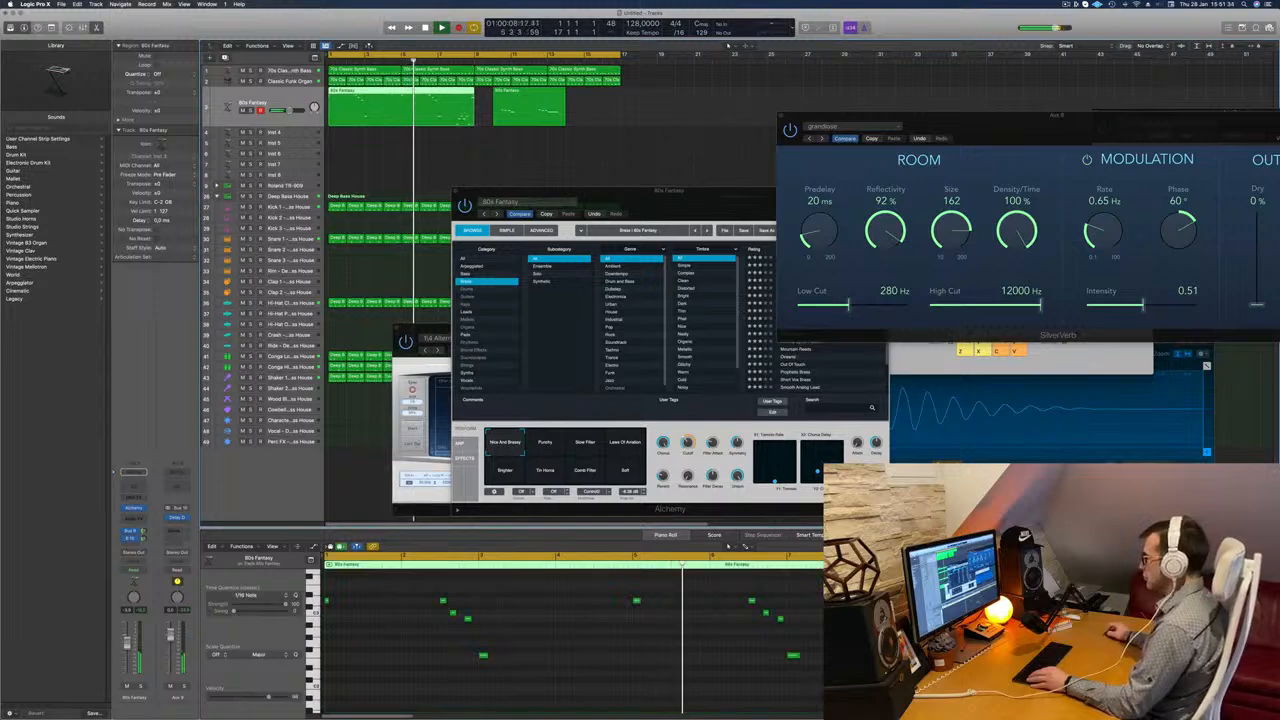
{"action": "scroll", "coordinate": [514, 614], "scroll_direction": "down", "scroll_amount": 2}
{"action": "scroll", "coordinate": [505, 607], "scroll_direction": "down", "scroll_amount": 1}
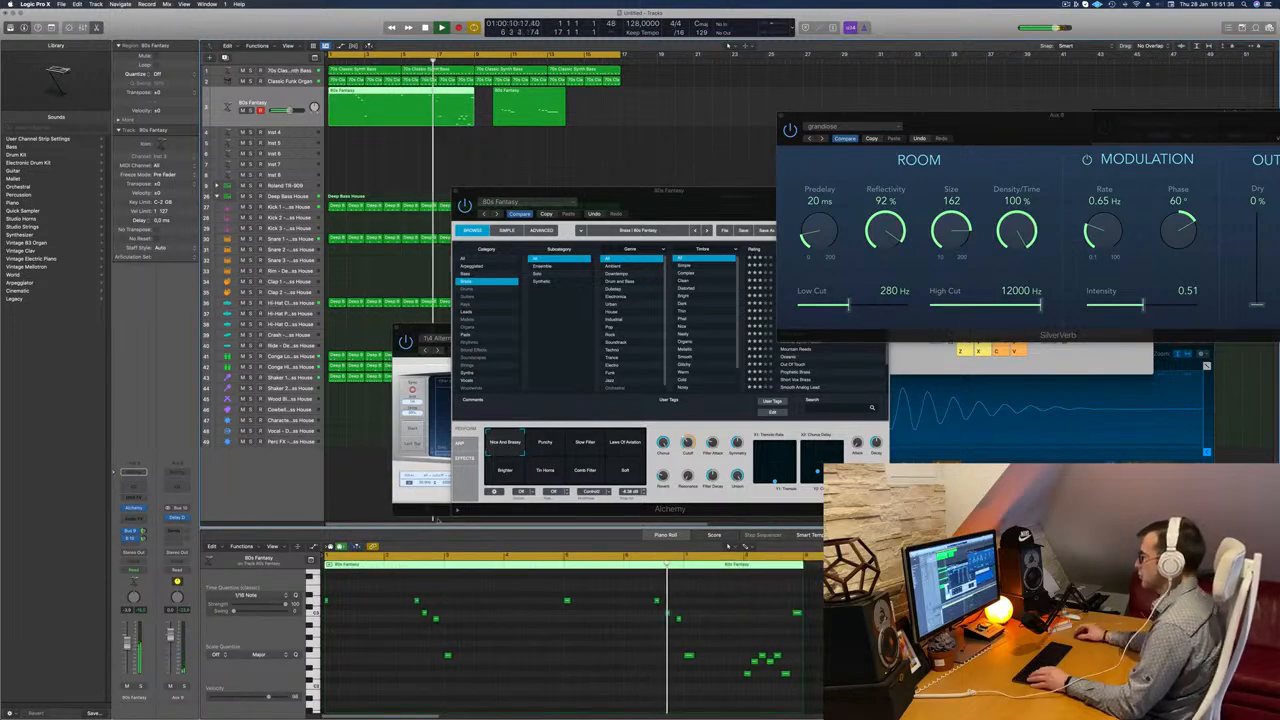
Delete the second 80s Fantasy region and copy the trimmed melody region to bar 9 in its place.
{"action": "left_click_drag", "start_coordinate": [655, 190], "coordinate": [860, 164]}
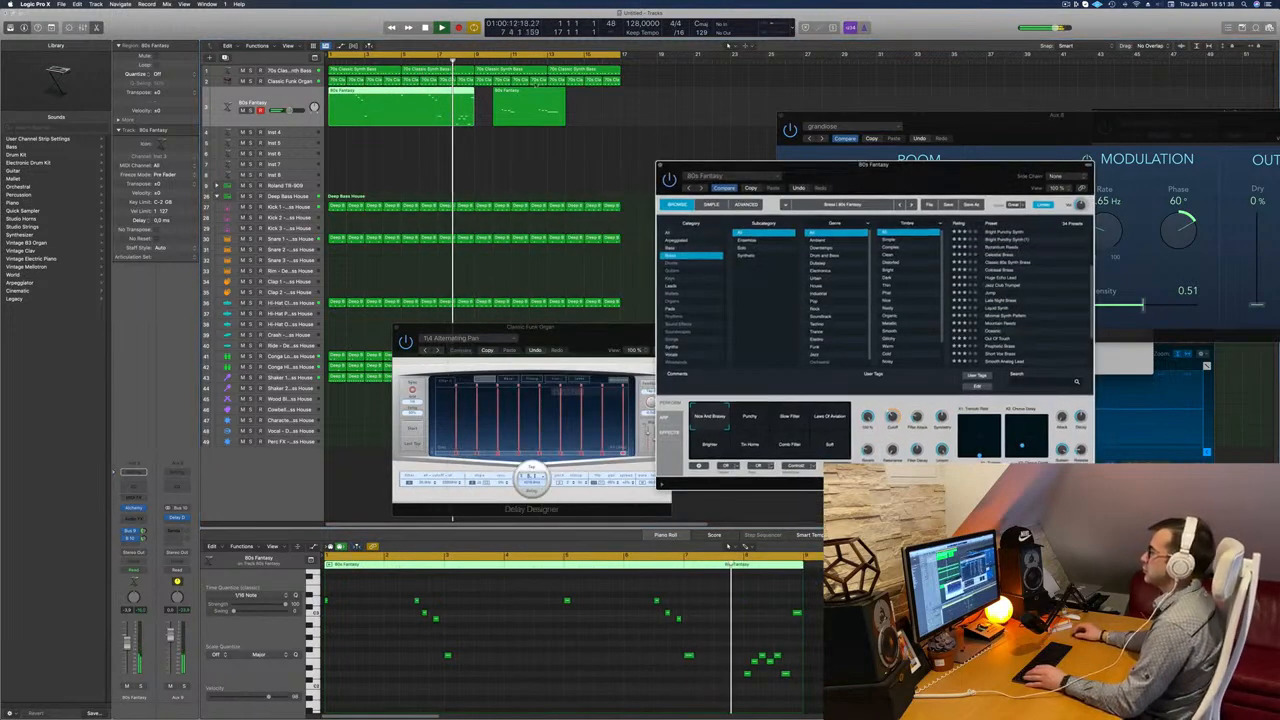
{"action": "left_click", "coordinate": [532, 104]}
{"action": "key", "text": "Delete"}
{"action": "left_click", "coordinate": [453, 110]}
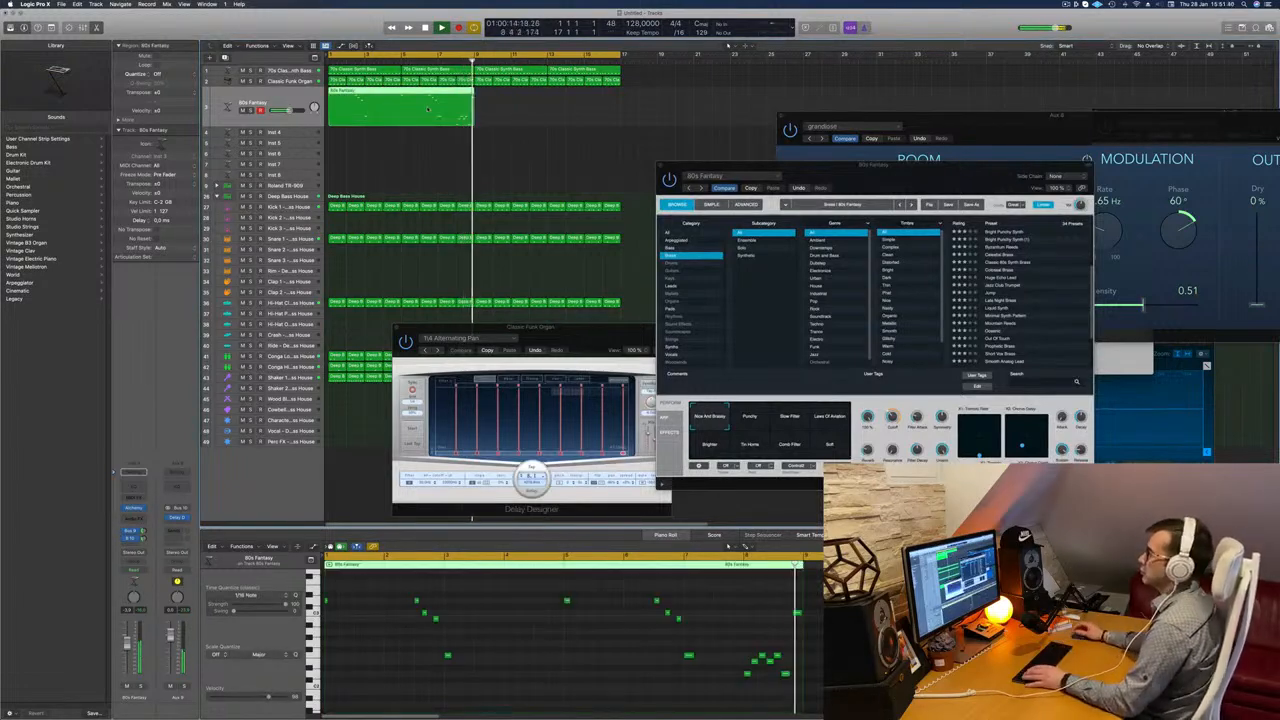
{"action": "left_click_drag", "start_coordinate": [414, 92], "coordinate": [560, 106]}
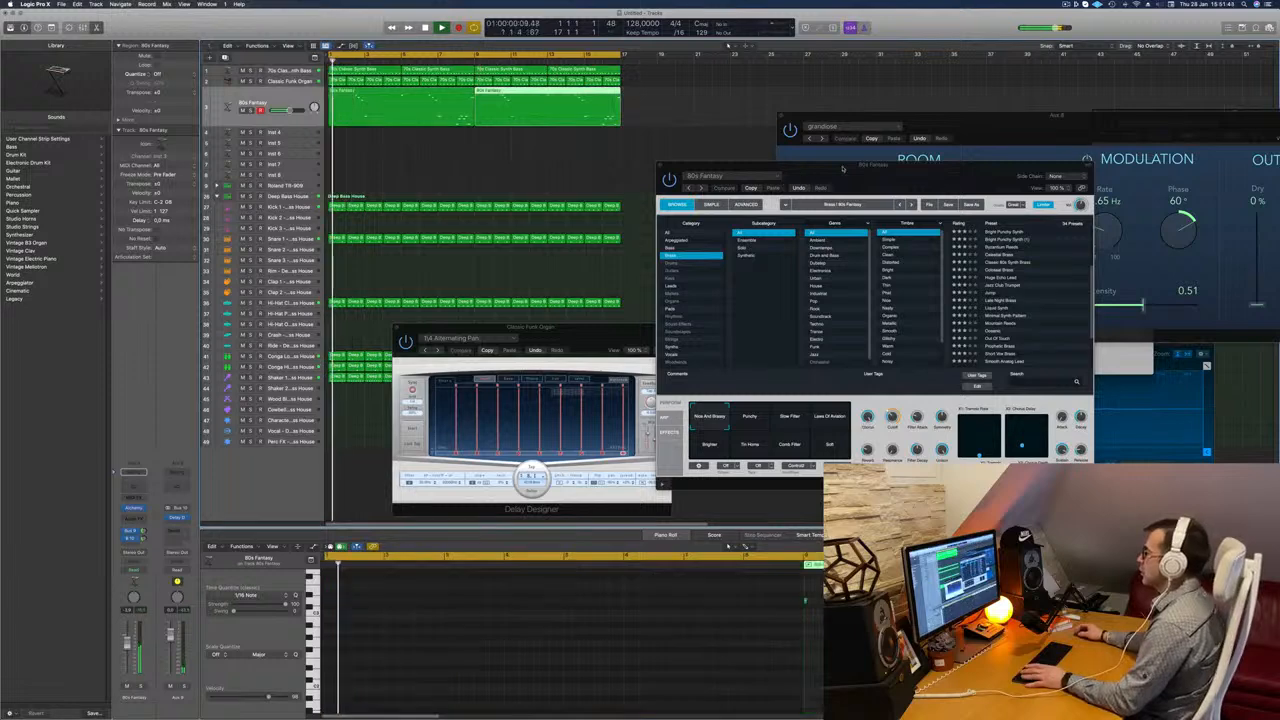
Move the 80s Fantasy Alchemy window off the arranged regions and try its Cutoff control over the playing loop.
{"action": "left_click_drag", "start_coordinate": [840, 168], "coordinate": [648, 158]}
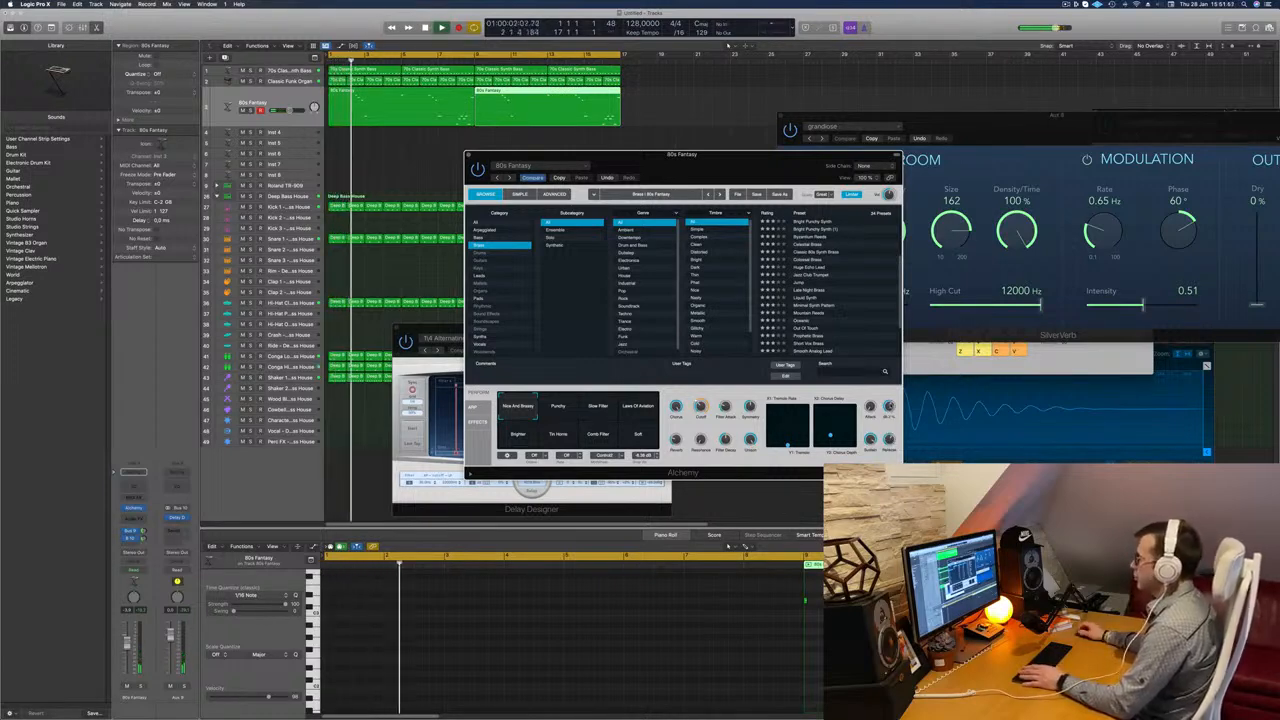
{"action": "left_click_drag", "start_coordinate": [723, 175], "coordinate": [770, 160]}
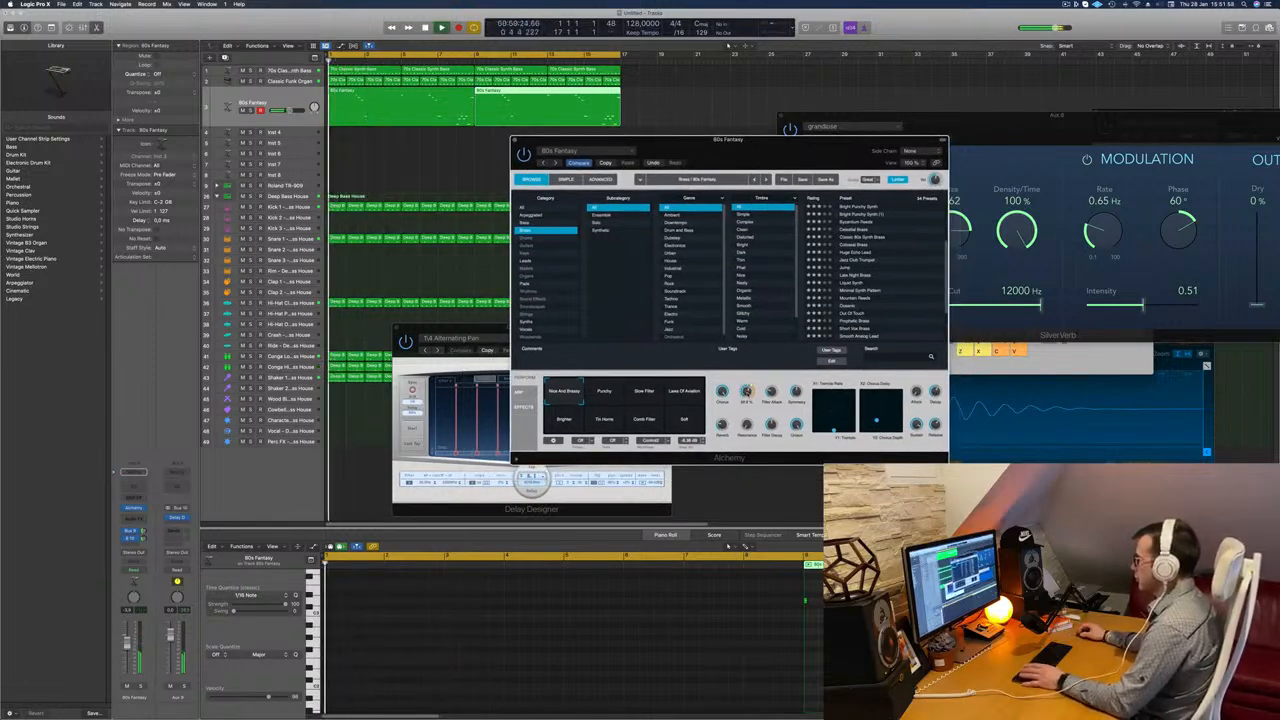
{"action": "left_click_drag", "start_coordinate": [753, 166], "coordinate": [870, 153]}
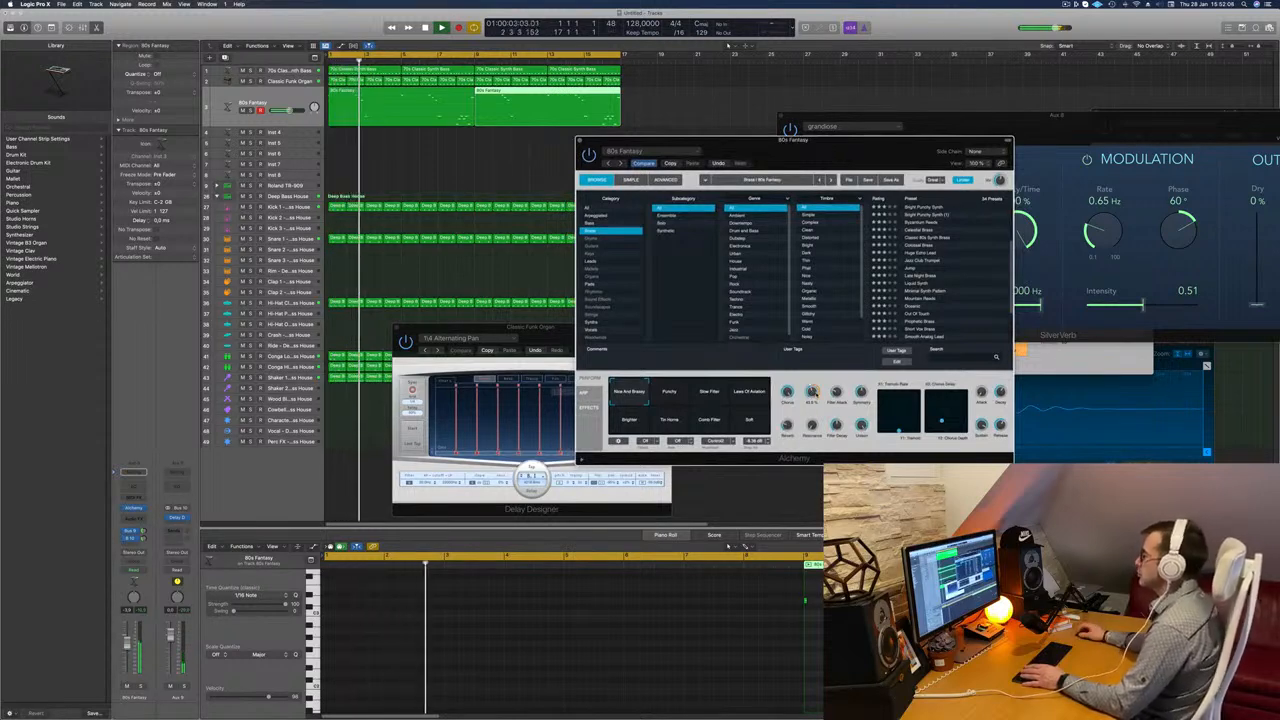
{"action": "left_click_drag", "start_coordinate": [850, 156], "coordinate": [962, 165]}
Inspect the Alchemy sound and Cutoff setting of the 70s Classic Synth Bass track during playback, and close its window.
{"action": "left_click", "coordinate": [293, 71]}
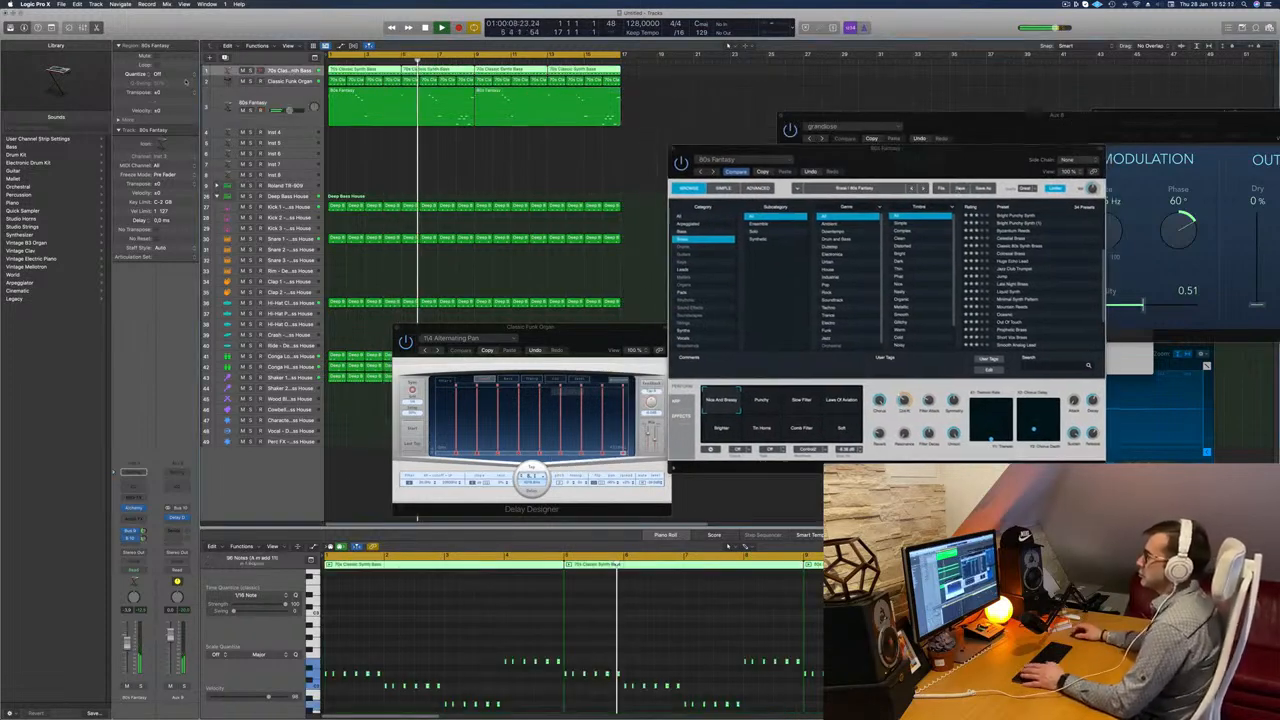
{"action": "key", "text": "space"}
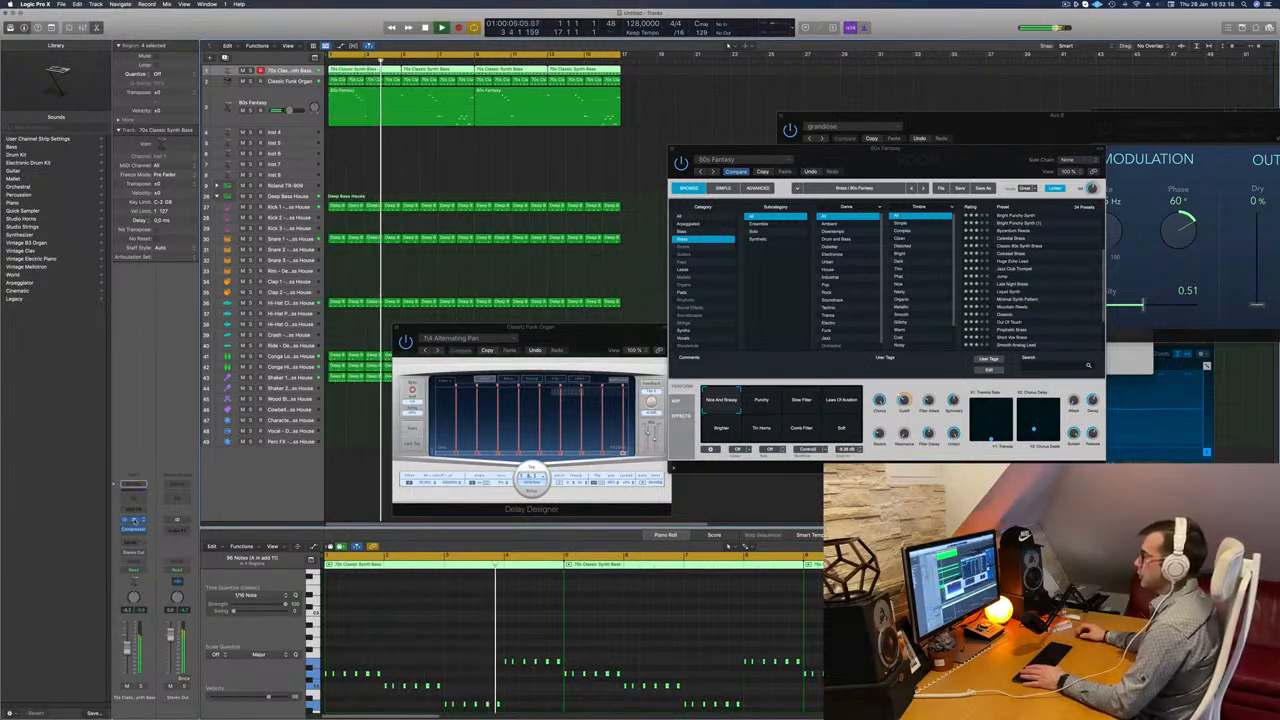
{"action": "left_click", "coordinate": [134, 520]}
{"action": "left_click", "coordinate": [134, 520]}
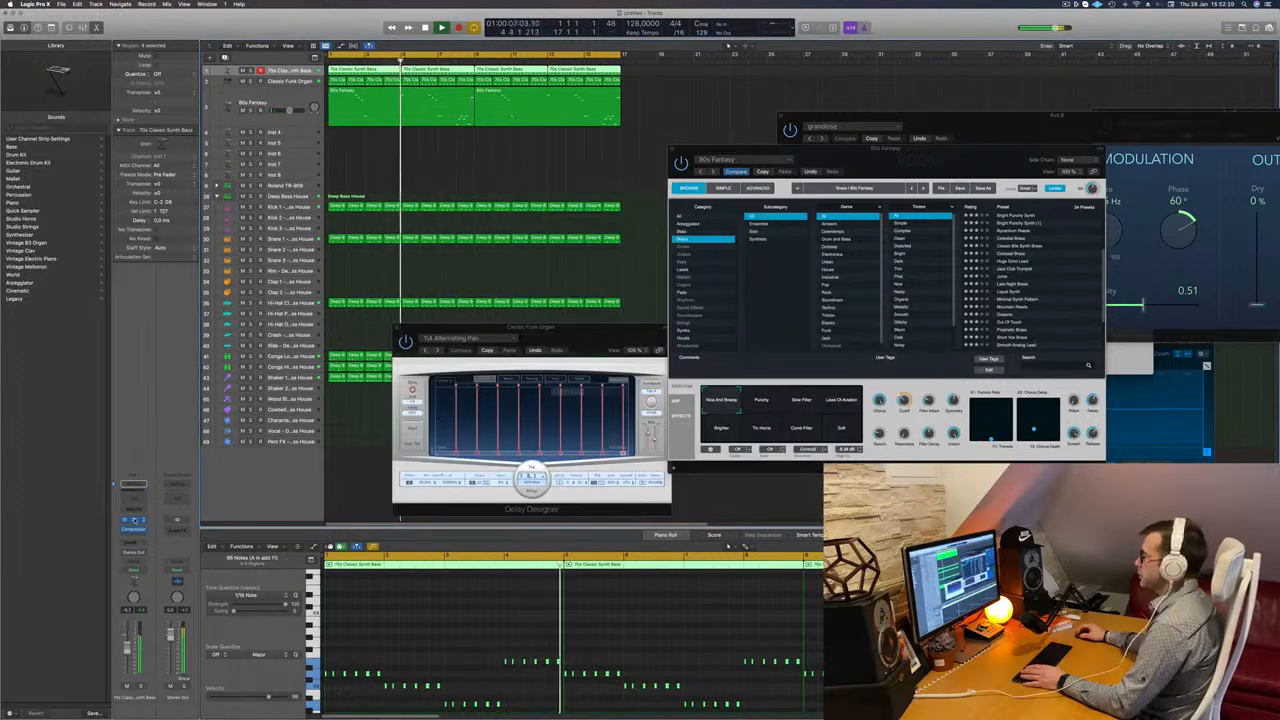
{"action": "left_click", "coordinate": [134, 520]}
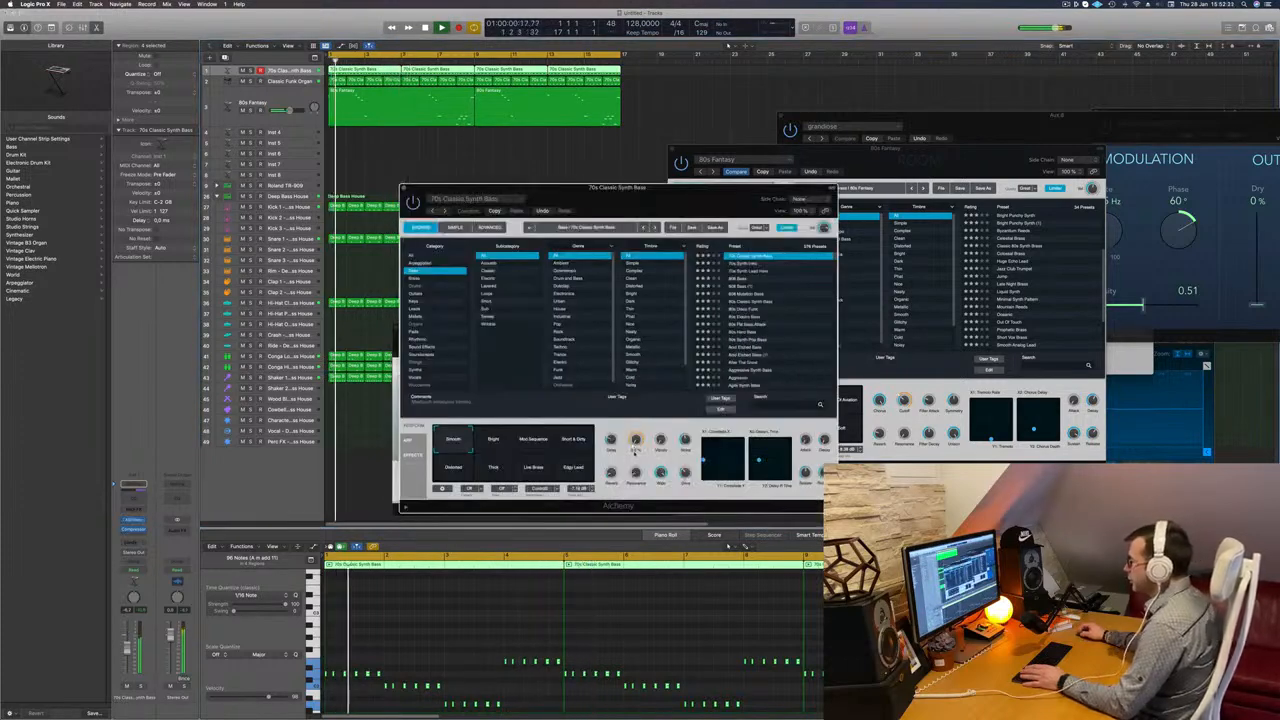
{"action": "left_click_drag", "start_coordinate": [403, 188], "coordinate": [440, 191]}
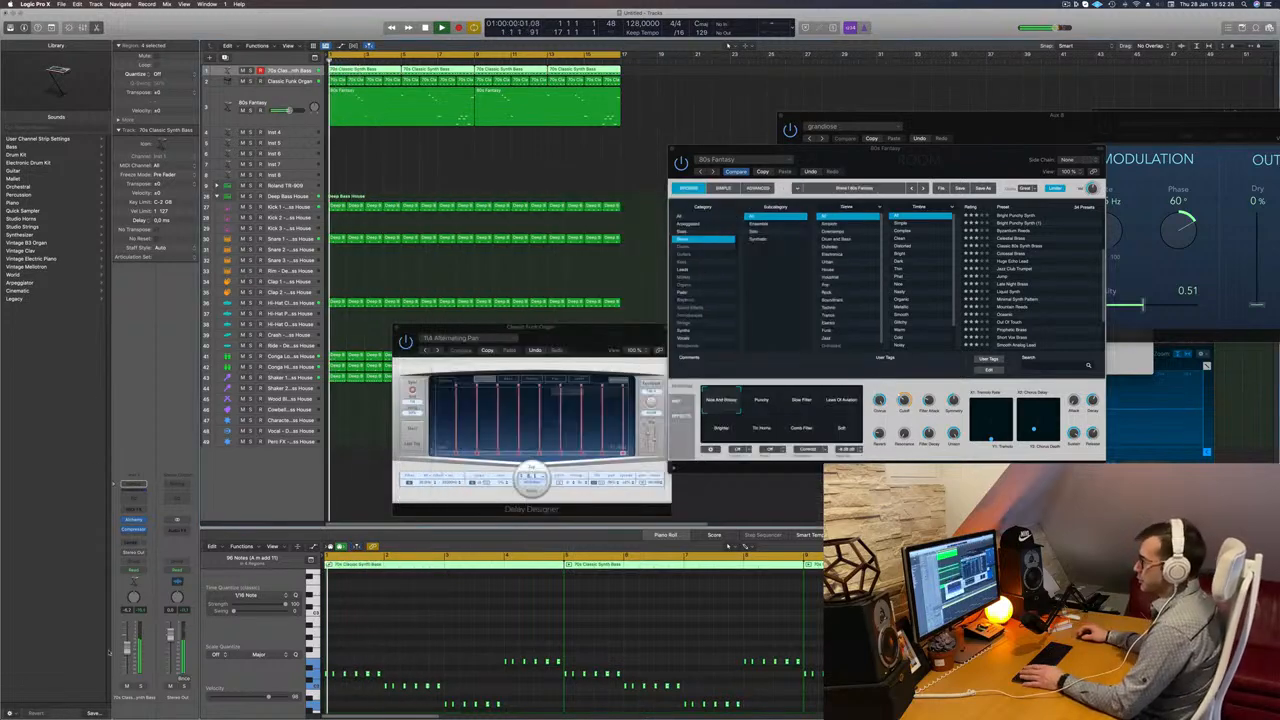
{"action": "left_click", "coordinate": [441, 190]}
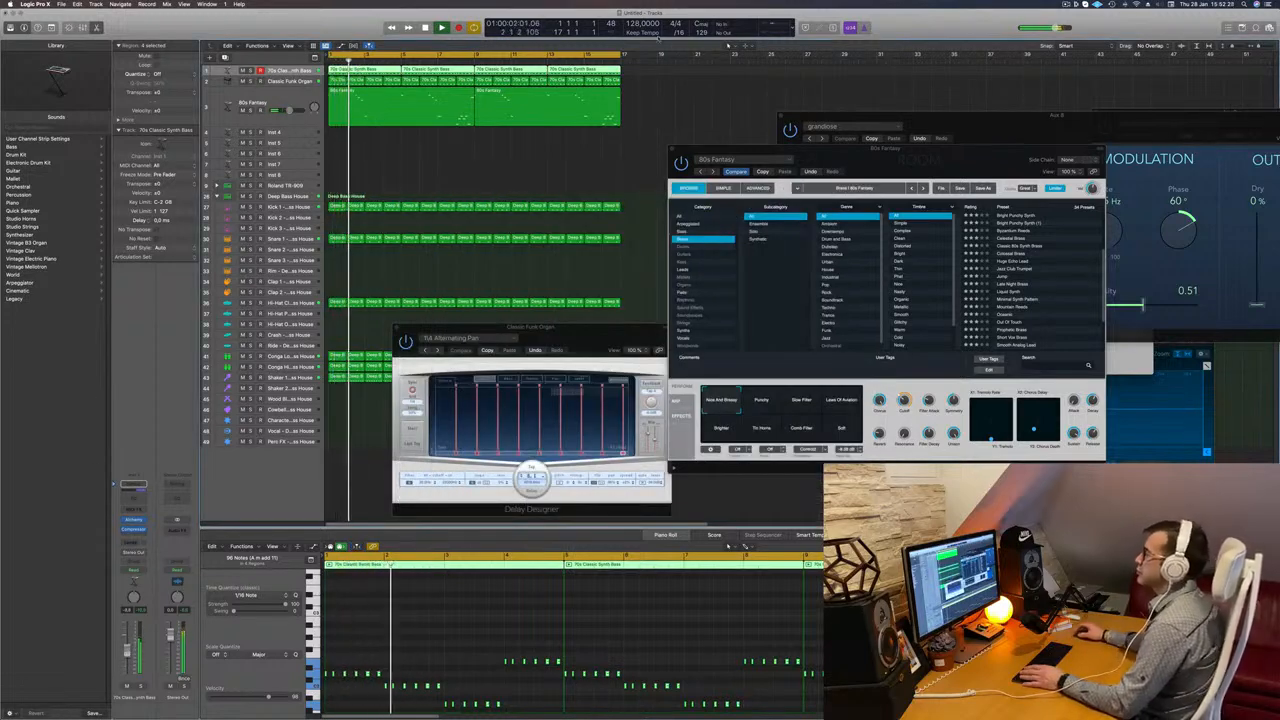
Move the Alchemy window aside, and duplicate the 70s Classic Synth Bass track with its sound, placing the copy directly below 80s Fantasy.
{"action": "left_click", "coordinate": [293, 96]}
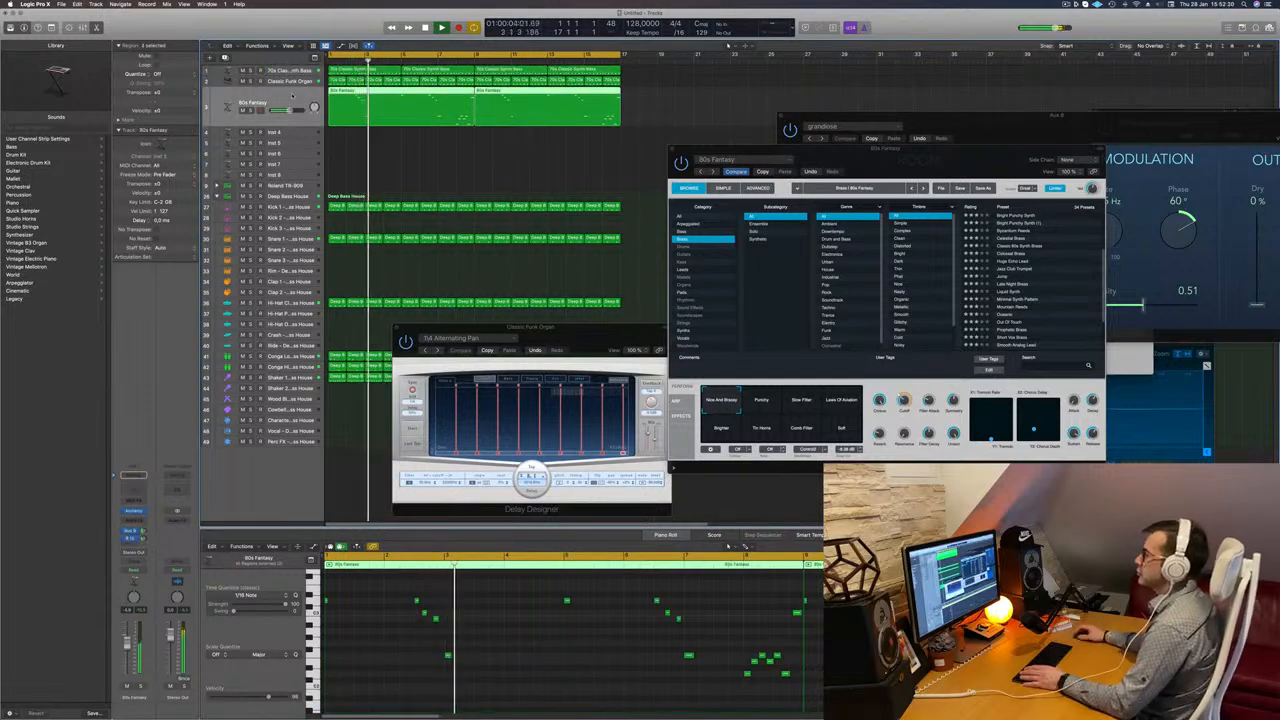
{"action": "left_click_drag", "start_coordinate": [816, 149], "coordinate": [932, 106]}
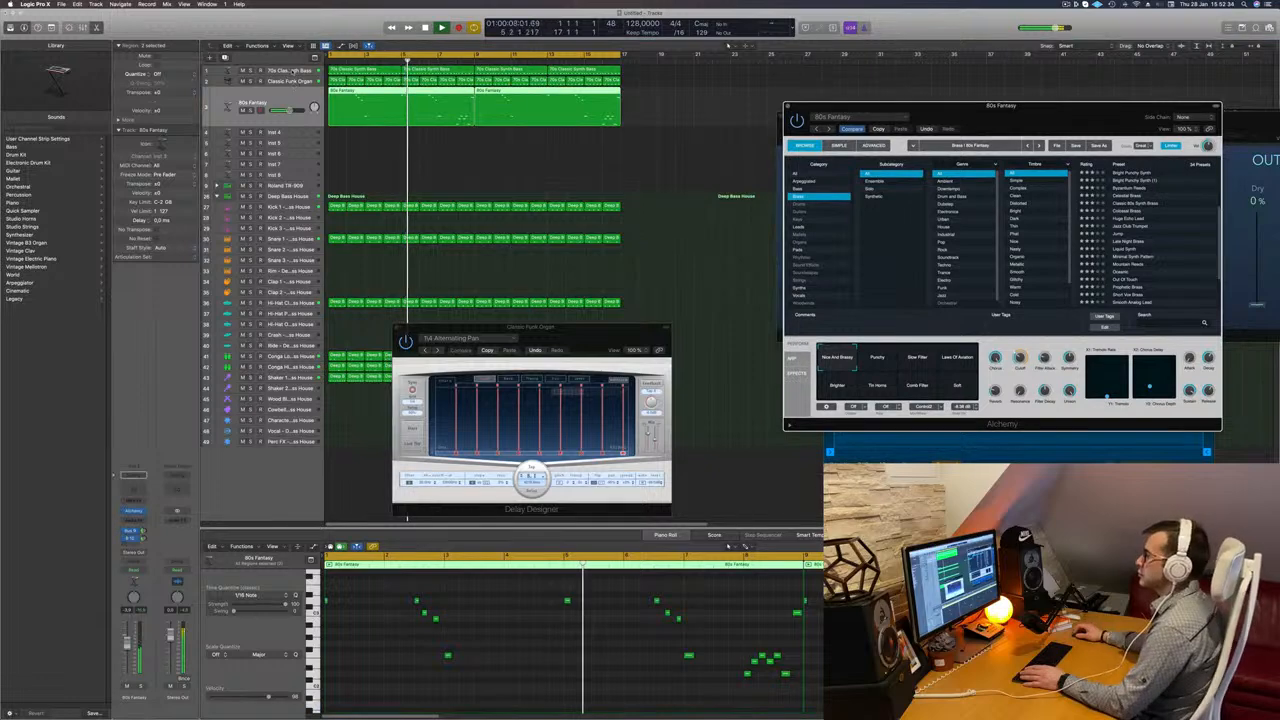
{"action": "left_click", "coordinate": [293, 70]}
{"action": "key", "text": "super+d"}
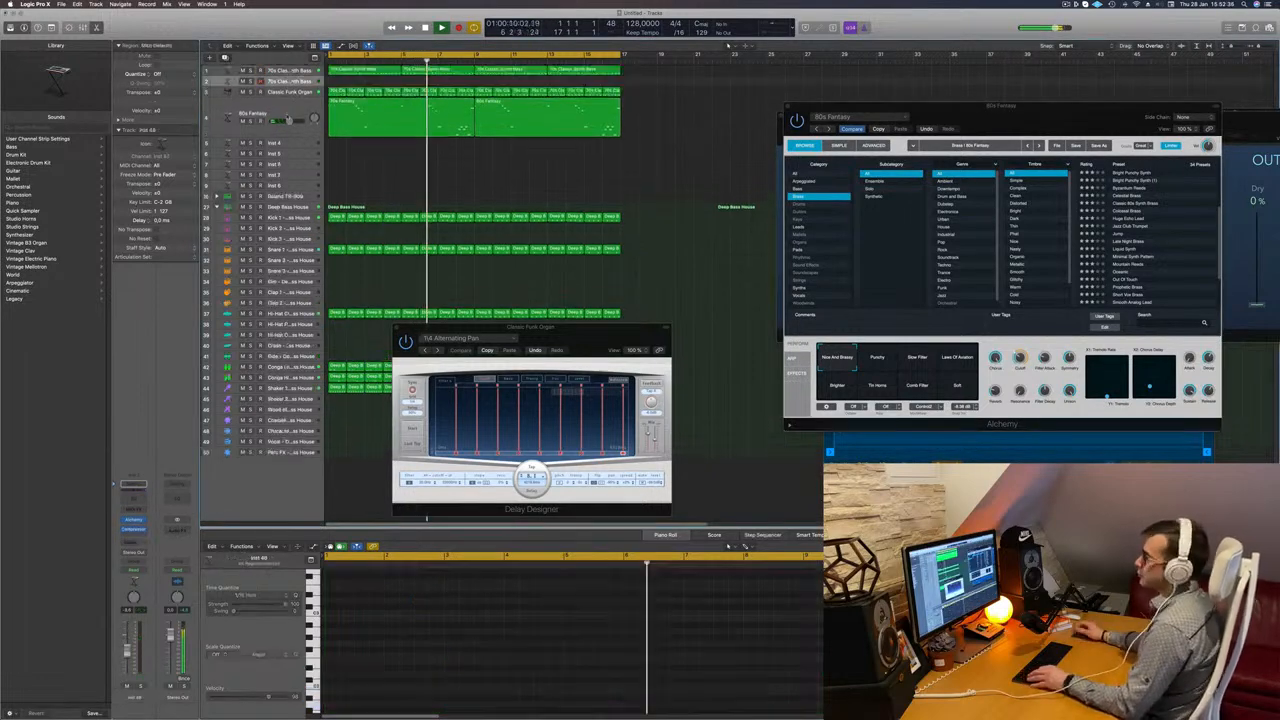
{"action": "left_click_drag", "start_coordinate": [285, 81], "coordinate": [287, 141]}
{"action": "key", "text": "Return"}
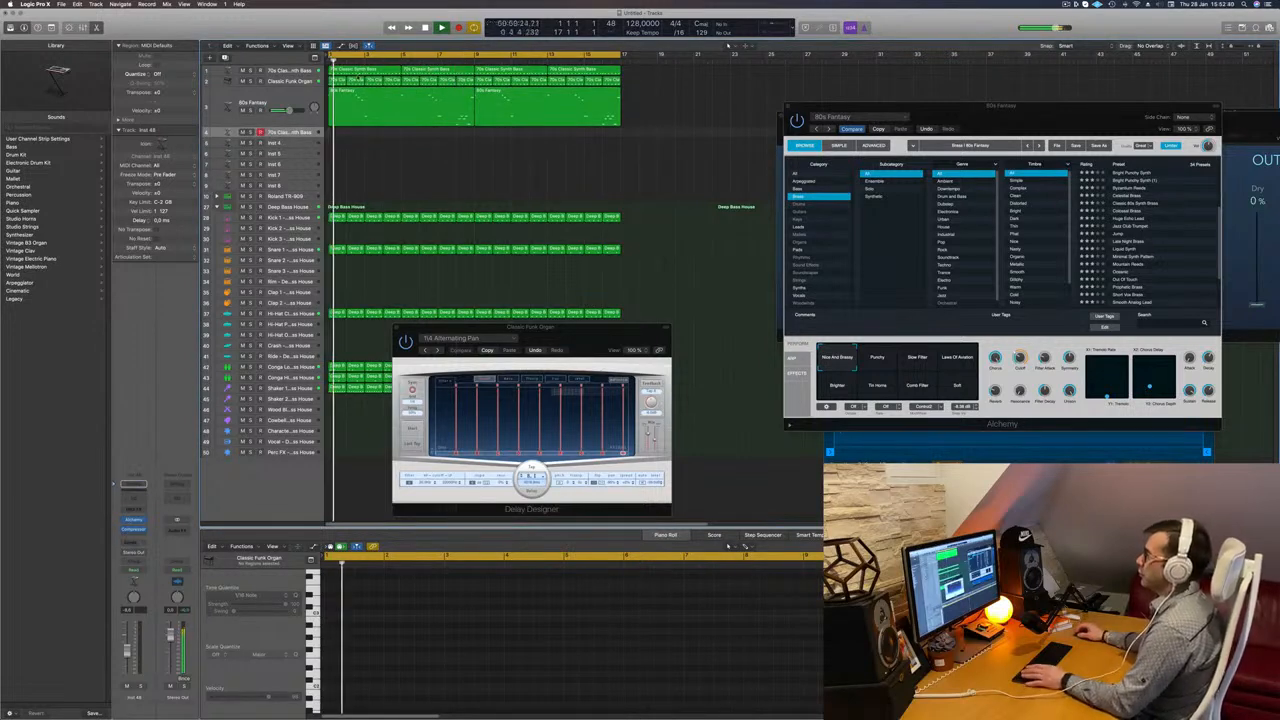
Copy the first bass region onto the duplicated track and delete all but the first note of each bar.
{"action": "left_click_drag", "start_coordinate": [352, 74], "coordinate": [352, 138]}
{"action": "left_click_drag", "start_coordinate": [328, 670], "coordinate": [376, 675]}
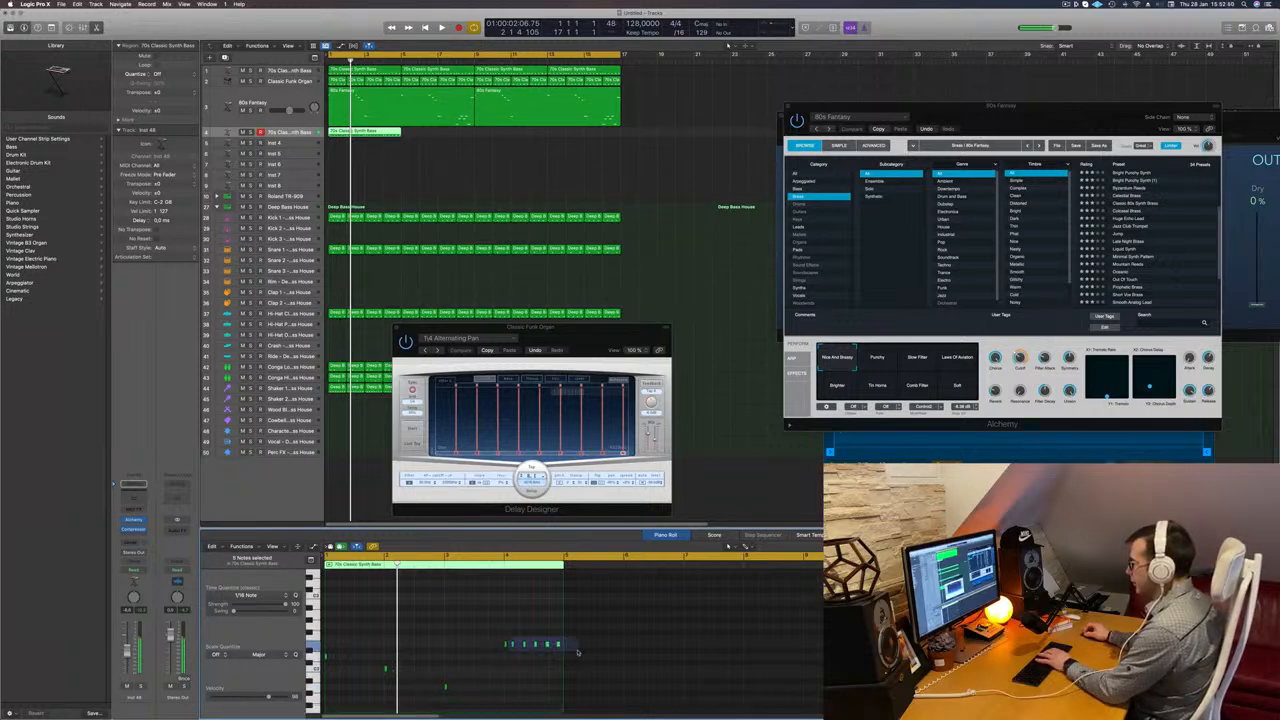
Lengthen the four remaining bass notes to a full bar each and copy them one octave higher.
{"action": "left_click_drag", "start_coordinate": [529, 628], "coordinate": [320, 702]}
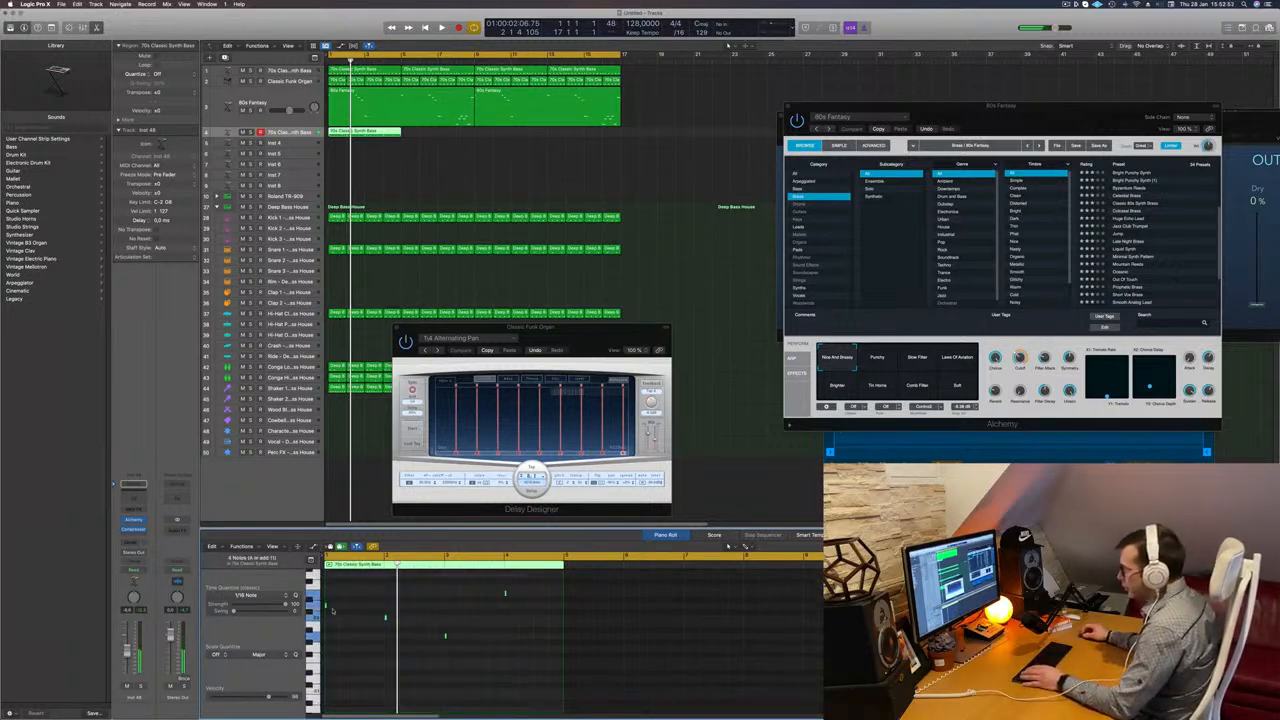
{"action": "left_click_drag", "start_coordinate": [378, 608], "coordinate": [383, 611]}
{"action": "scroll", "coordinate": [429, 607], "scroll_direction": "up", "scroll_amount": 4}
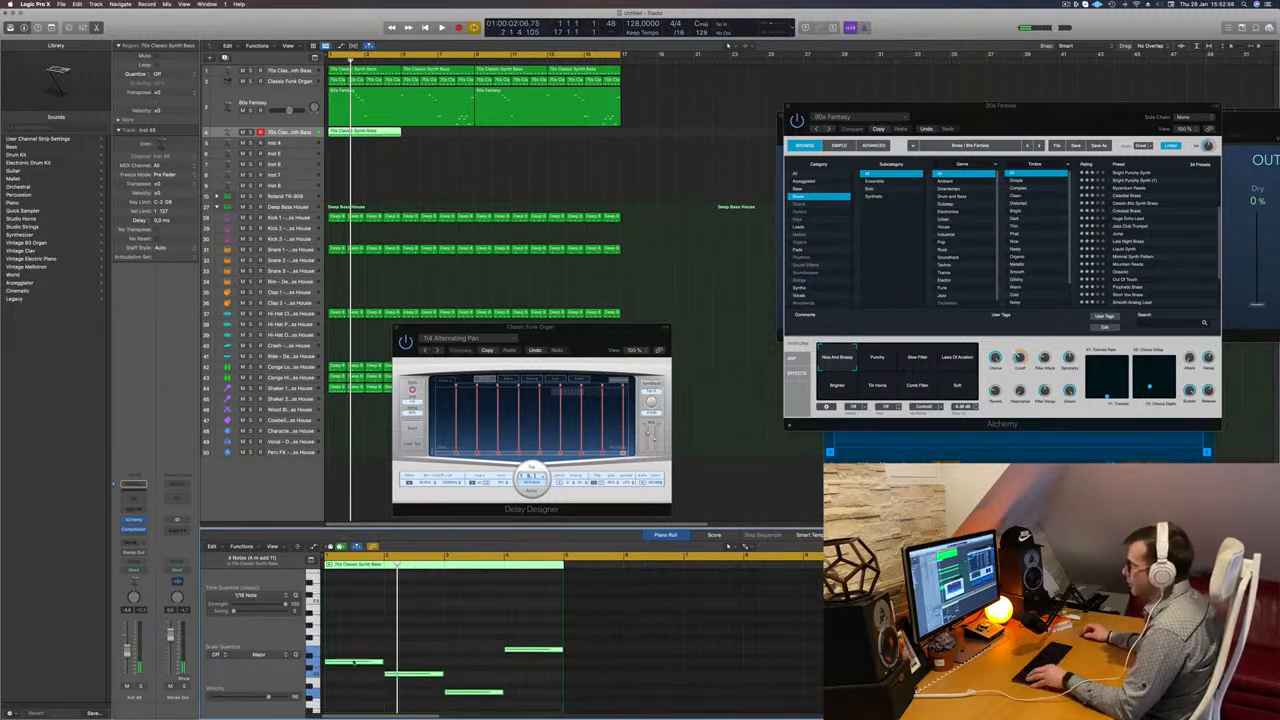
{"action": "left_click_drag", "start_coordinate": [354, 662], "coordinate": [353, 594]}
{"action": "scroll", "coordinate": [419, 635], "scroll_direction": "up", "scroll_amount": 5}
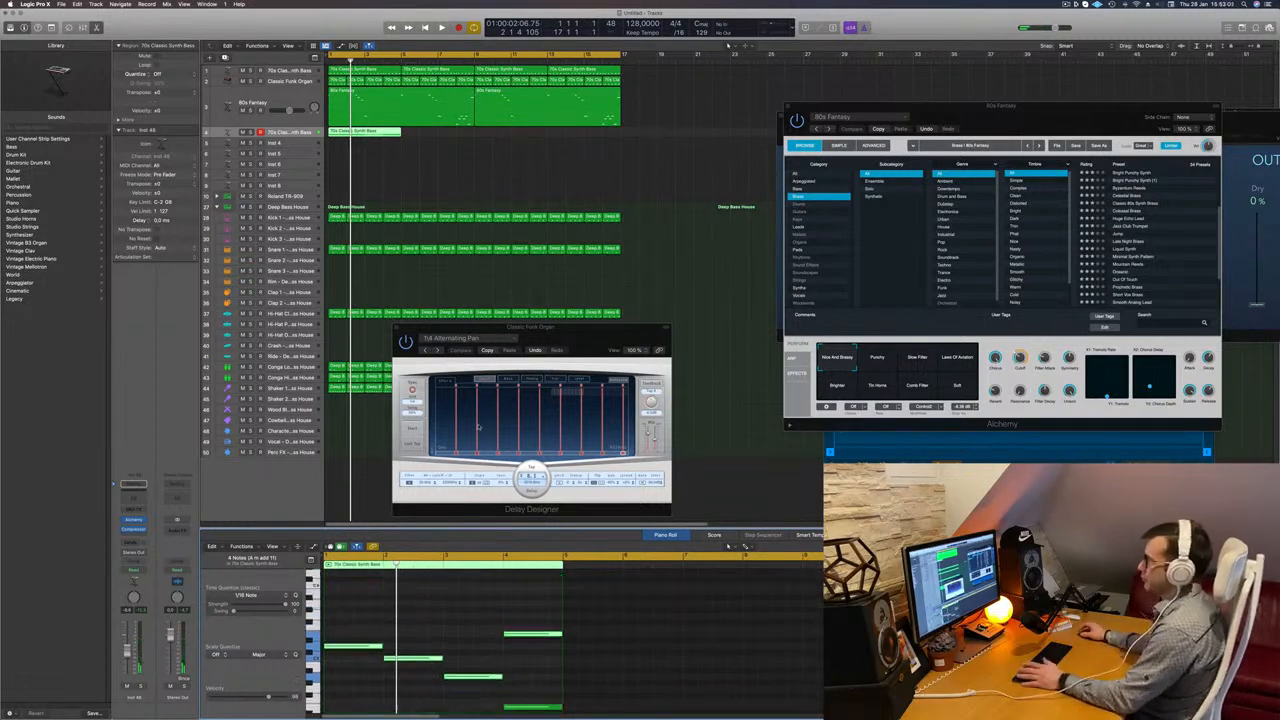
Open Alchemy on the duplicated 70s Classic Synth Bass track and load the 80s Pop Synth Brass preset from the Brass category.
{"action": "key", "text": "space"}
{"action": "left_click", "coordinate": [297, 133]}
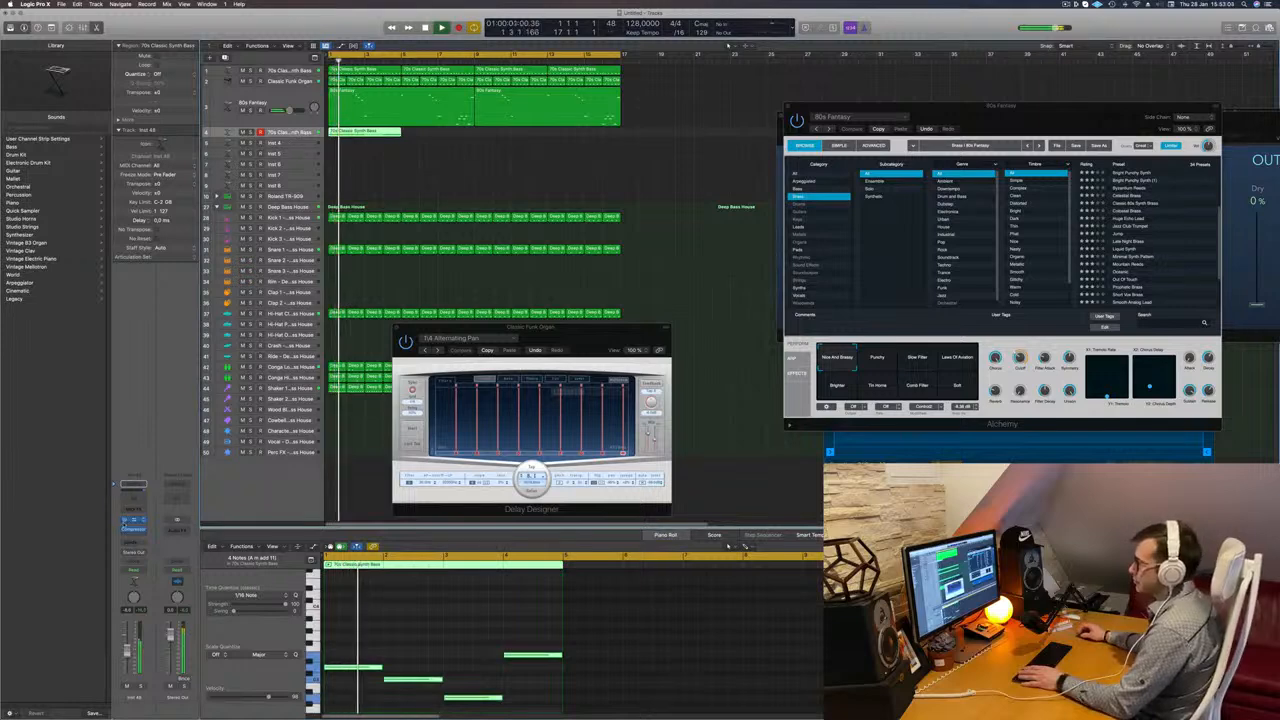
{"action": "left_click", "coordinate": [133, 520]}
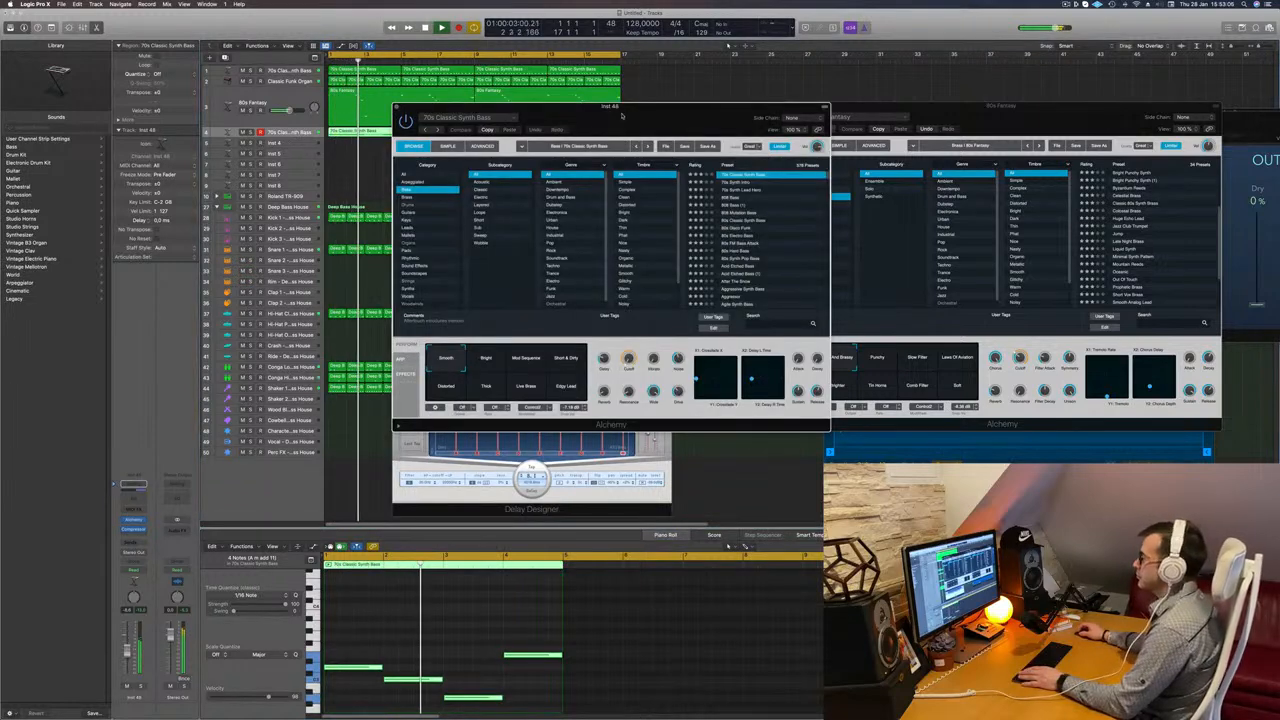
{"action": "left_click_drag", "start_coordinate": [603, 108], "coordinate": [674, 245]}
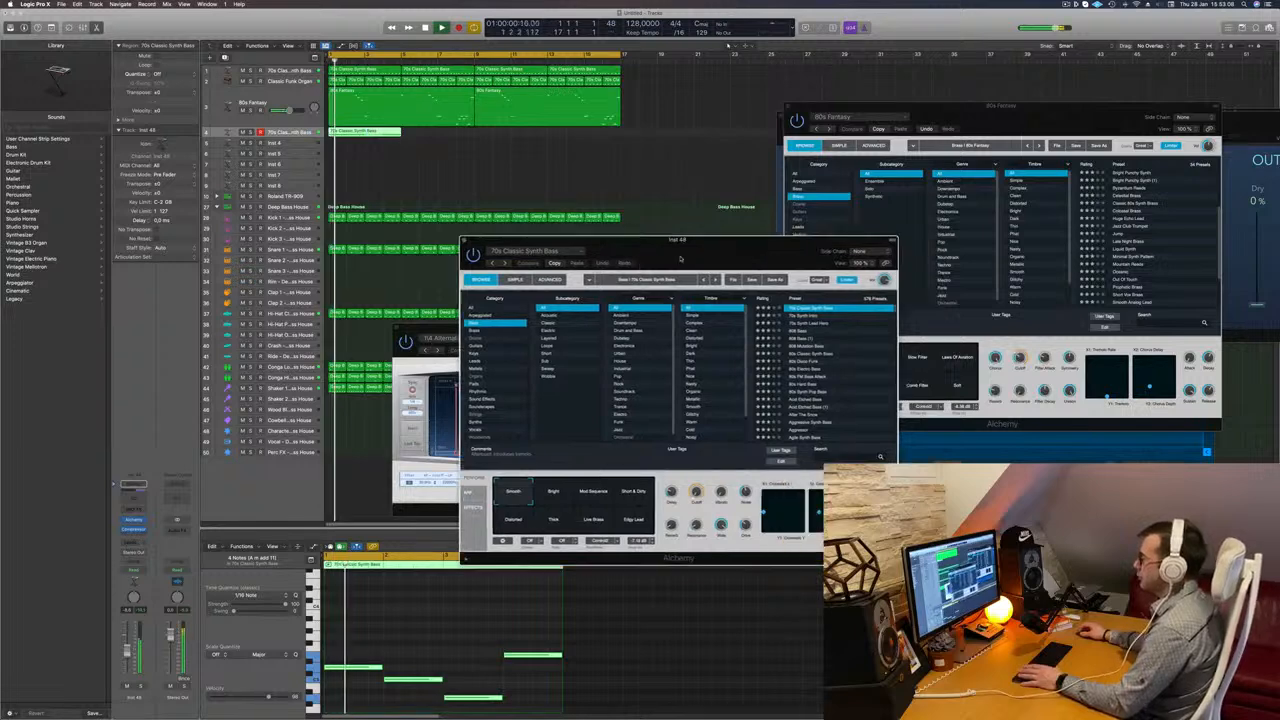
{"action": "left_click", "coordinate": [482, 330]}
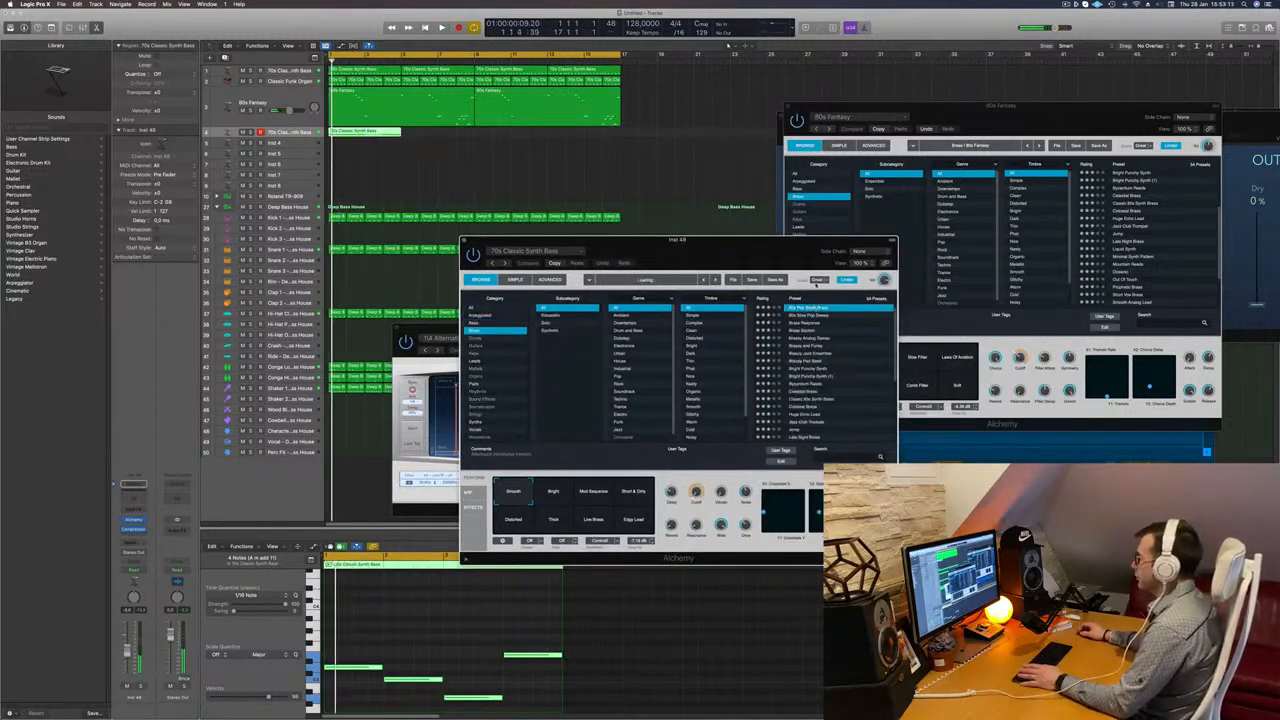
{"action": "key", "text": "space"}
{"action": "left_click_drag", "start_coordinate": [777, 251], "coordinate": [766, 198]}
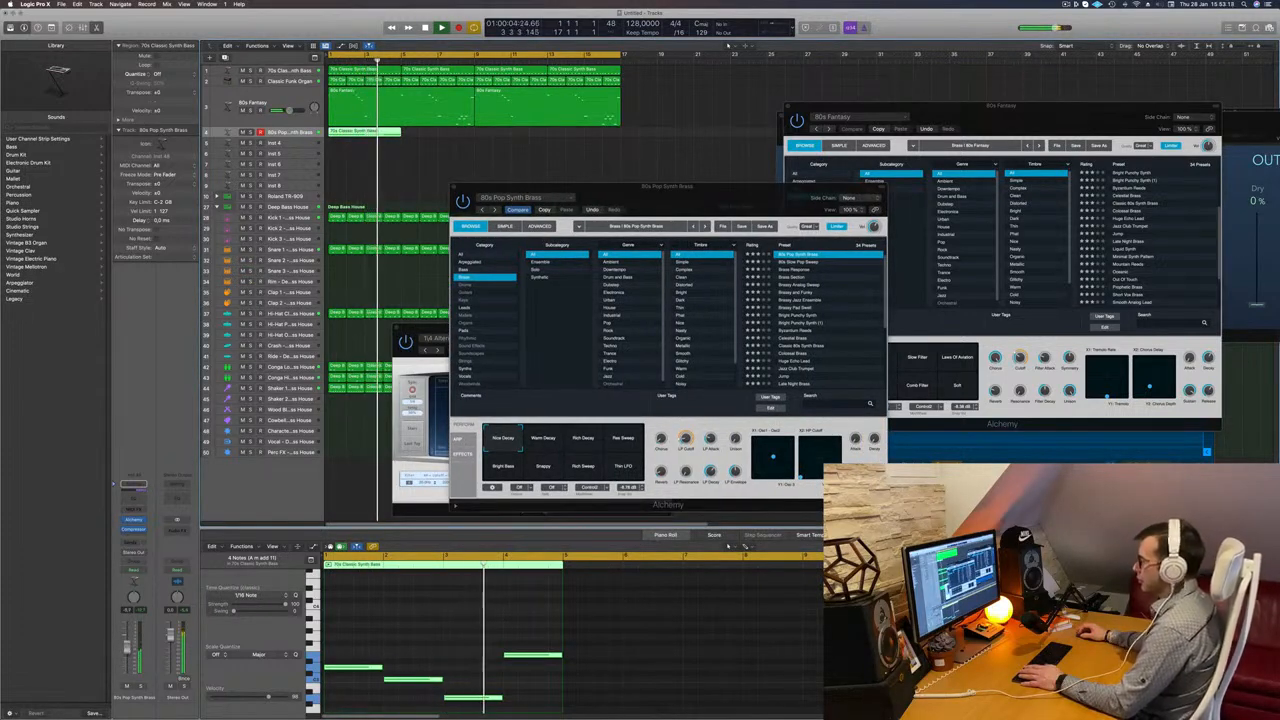
Listen to the 80s Pop Synth Brass region during playback and examine its two octaves of sustained notes.
{"action": "scroll", "coordinate": [391, 654], "scroll_direction": "down", "scroll_amount": 5}
{"action": "left_click", "coordinate": [408, 642]}
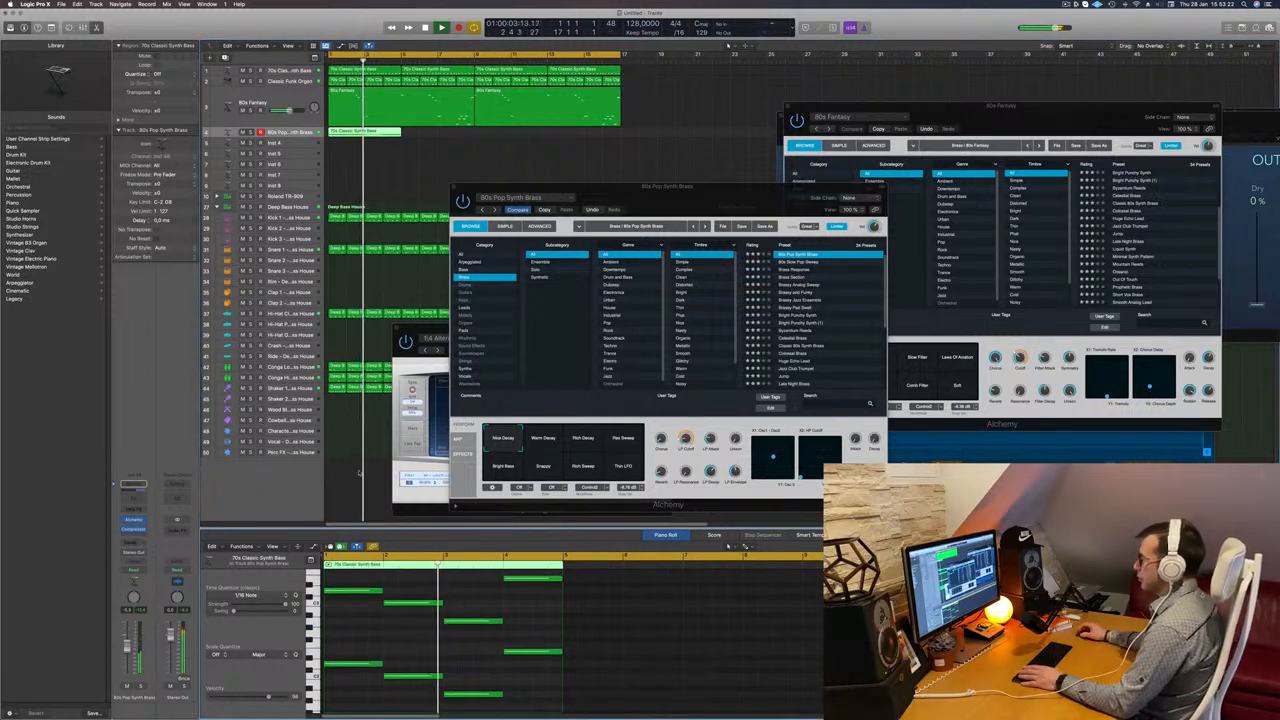
{"action": "mouse_move", "coordinate": [817, 211]}
{"action": "left_mouse_down"}
{"action": "mouse_move", "coordinate": [797, 203]}
{"action": "mouse_move", "coordinate": [820, 210]}
{"action": "left_mouse_up"}
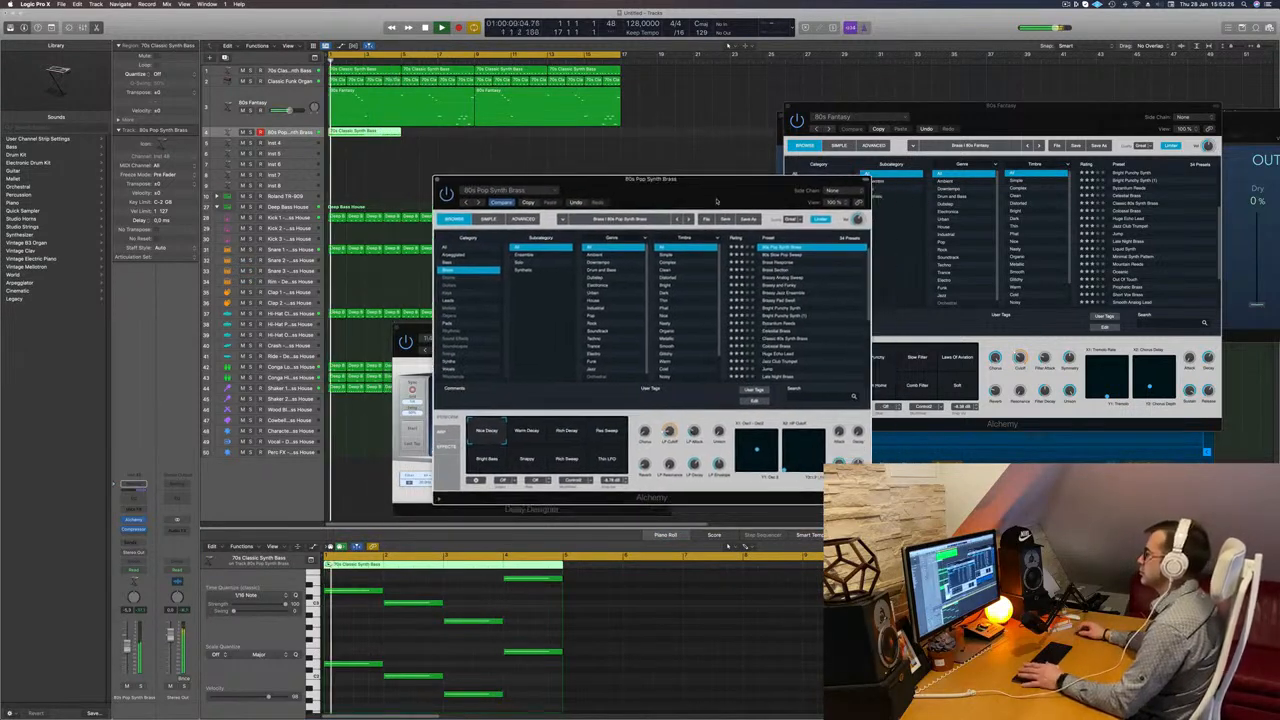
{"action": "key", "text": "space"}
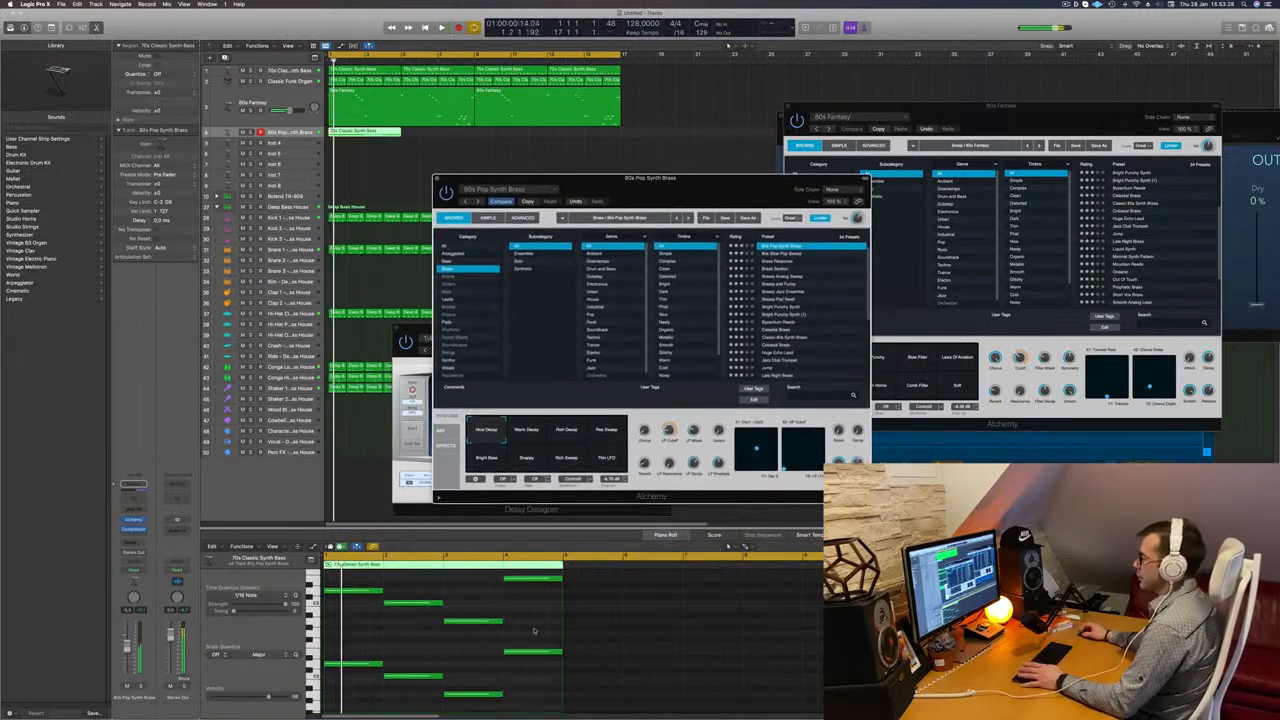
{"action": "key", "text": "space"}
{"action": "key", "text": "space"}
{"action": "scroll", "coordinate": [463, 660], "scroll_direction": "up", "scroll_amount": 2}
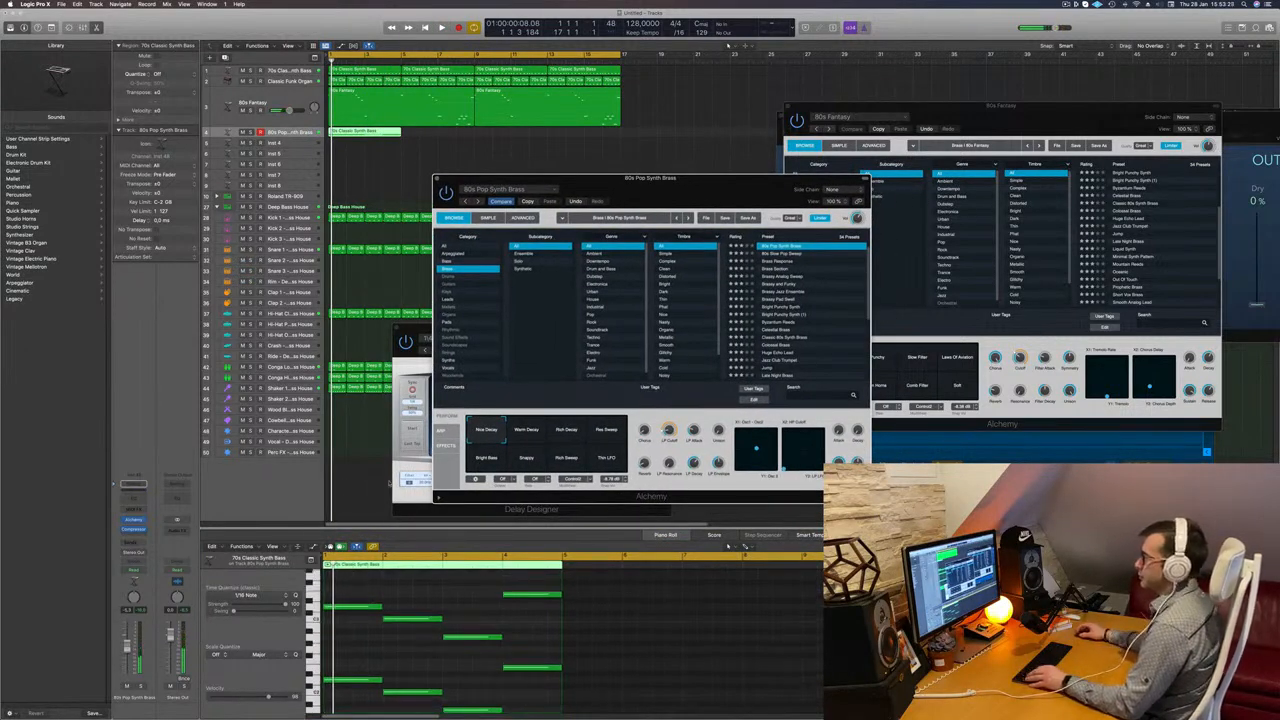
Copy the sustained-note region to the muted Inst 4 track, keeping only the upper octave there and only the lower octave on the brass track.
{"action": "left_click_drag", "start_coordinate": [361, 135], "coordinate": [357, 132]}
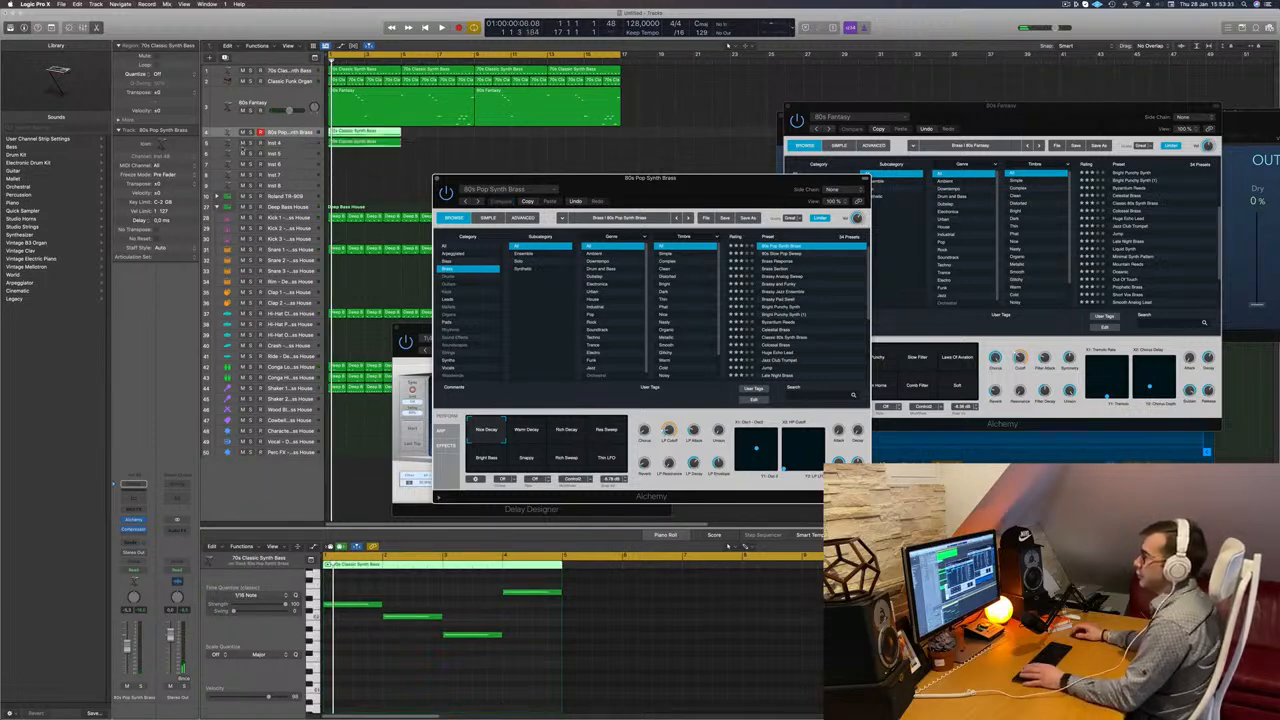
{"action": "key", "text": "space"}
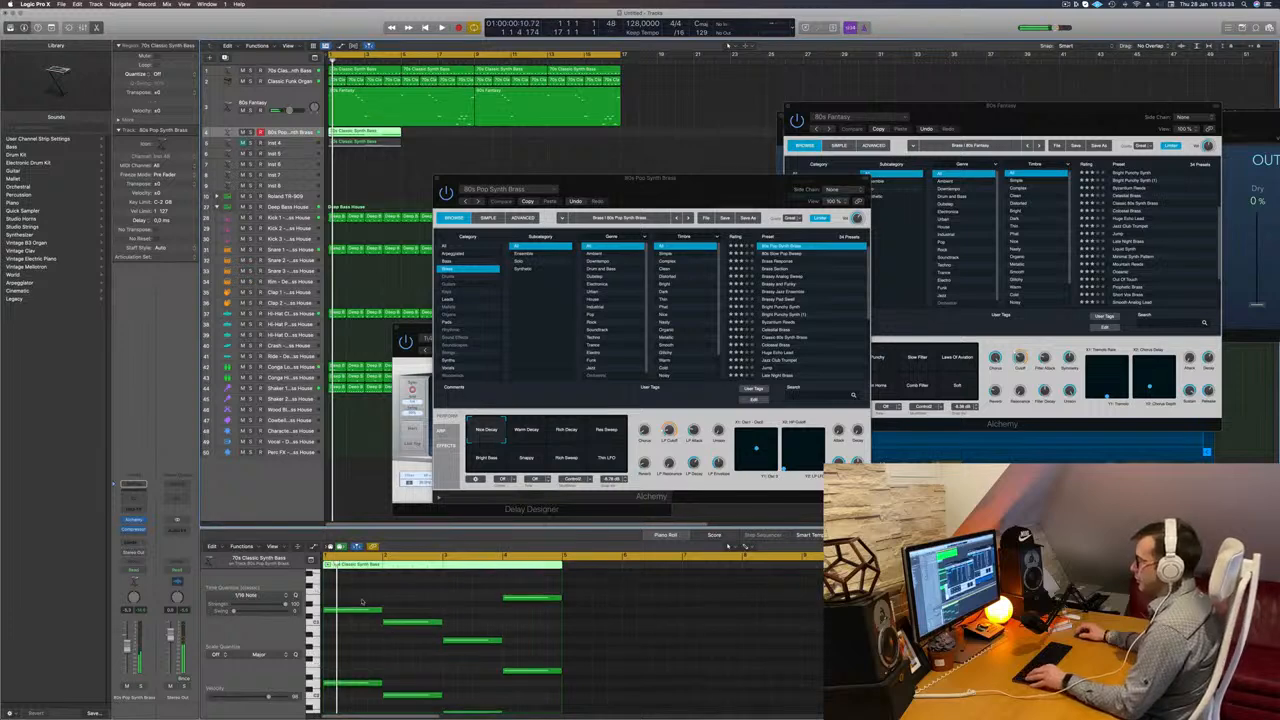
{"action": "left_click_drag", "start_coordinate": [357, 588], "coordinate": [521, 655]}
{"action": "key", "text": "Delete"}
{"action": "key", "text": "space"}
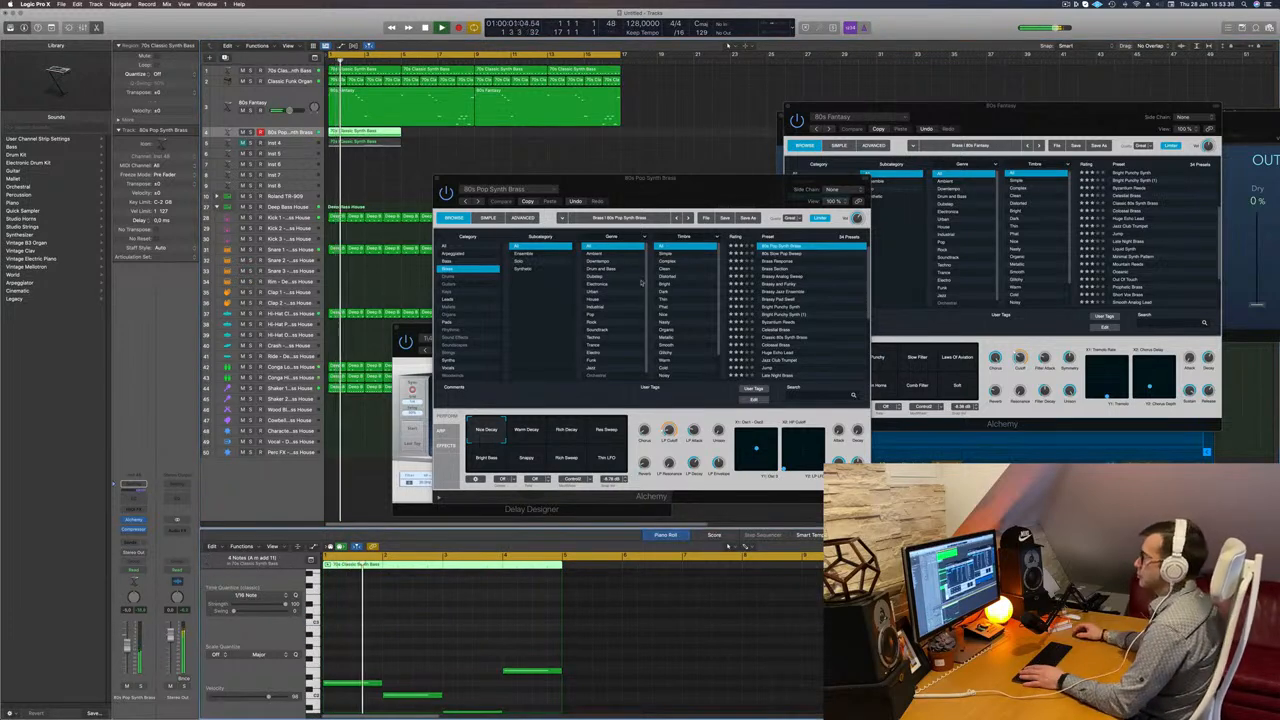
Repeat the 80s Pop Synth Brass region back to back so it fills the track up to bar 17.
{"action": "left_click_drag", "start_coordinate": [705, 196], "coordinate": [646, 253]}
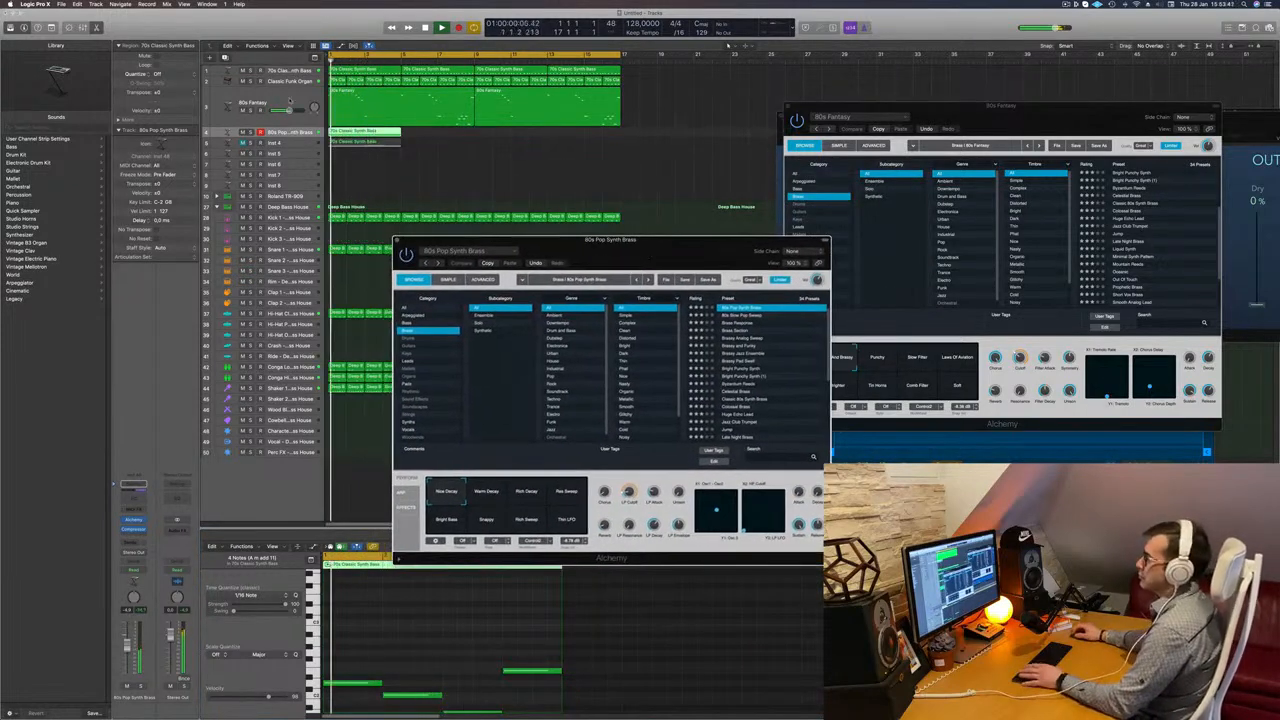
{"action": "left_click_drag", "start_coordinate": [357, 133], "coordinate": [527, 140]}
{"action": "left_click_drag", "start_coordinate": [682, 251], "coordinate": [629, 221]}
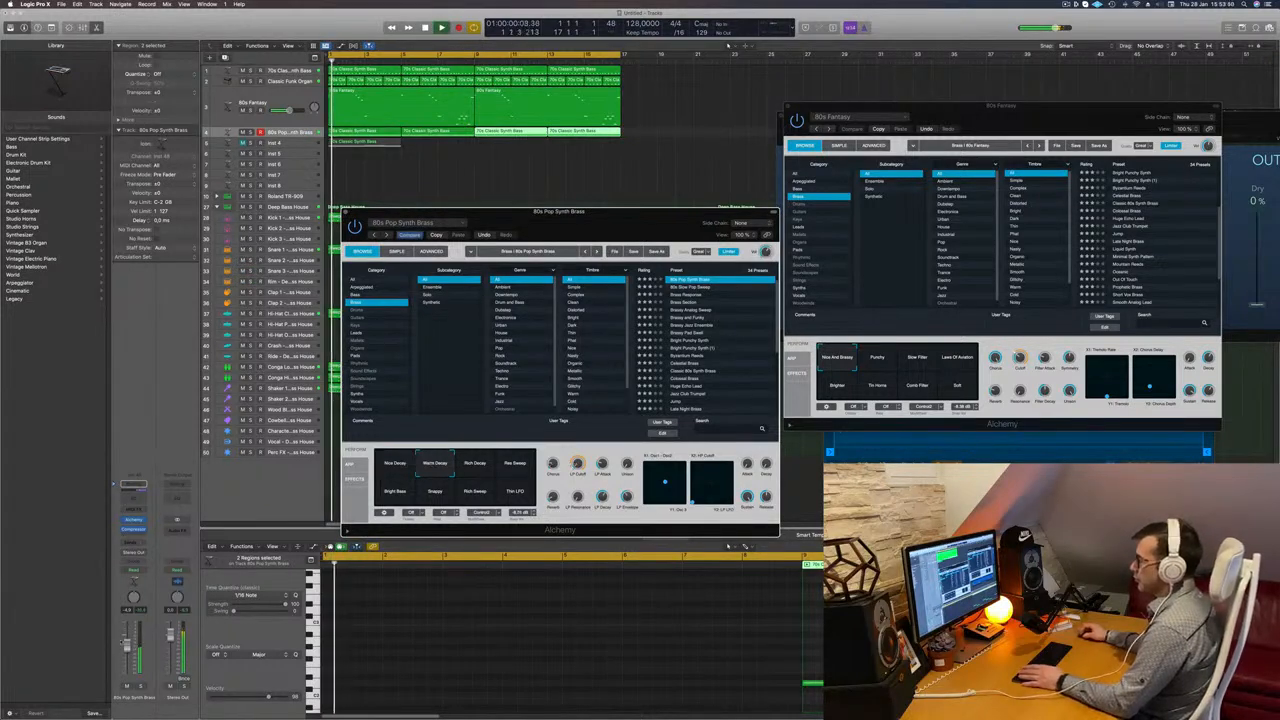
Try the 80s Slow Pop Sweep preset during playback and return to 80s Pop Synth Brass.
{"action": "left_click", "coordinate": [688, 287]}
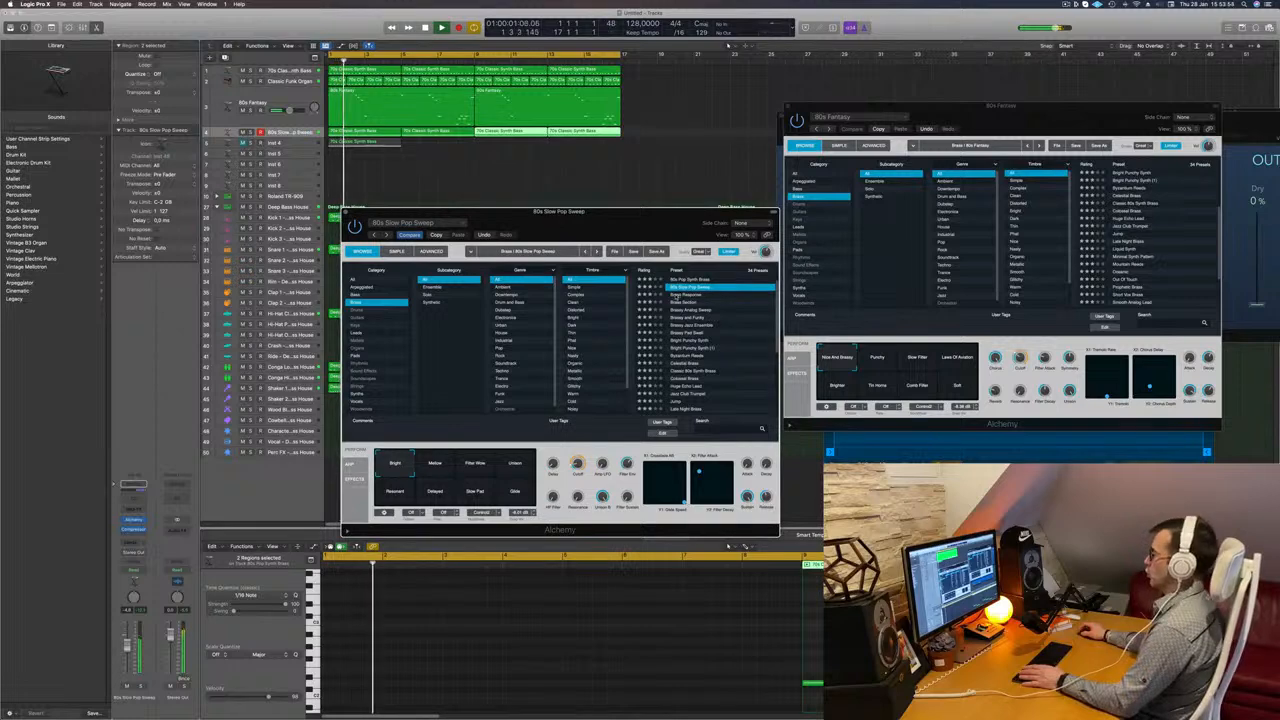
{"action": "left_click", "coordinate": [688, 281]}
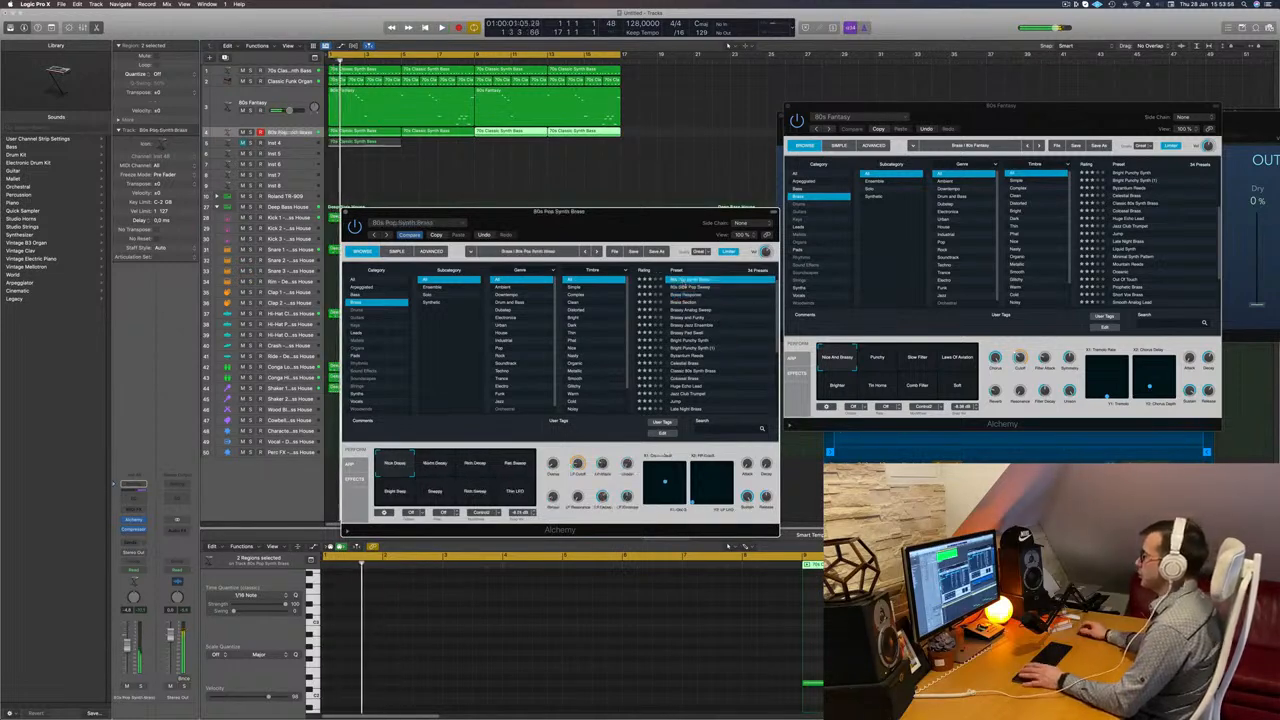
{"action": "left_click_drag", "start_coordinate": [615, 230], "coordinate": [741, 229]}
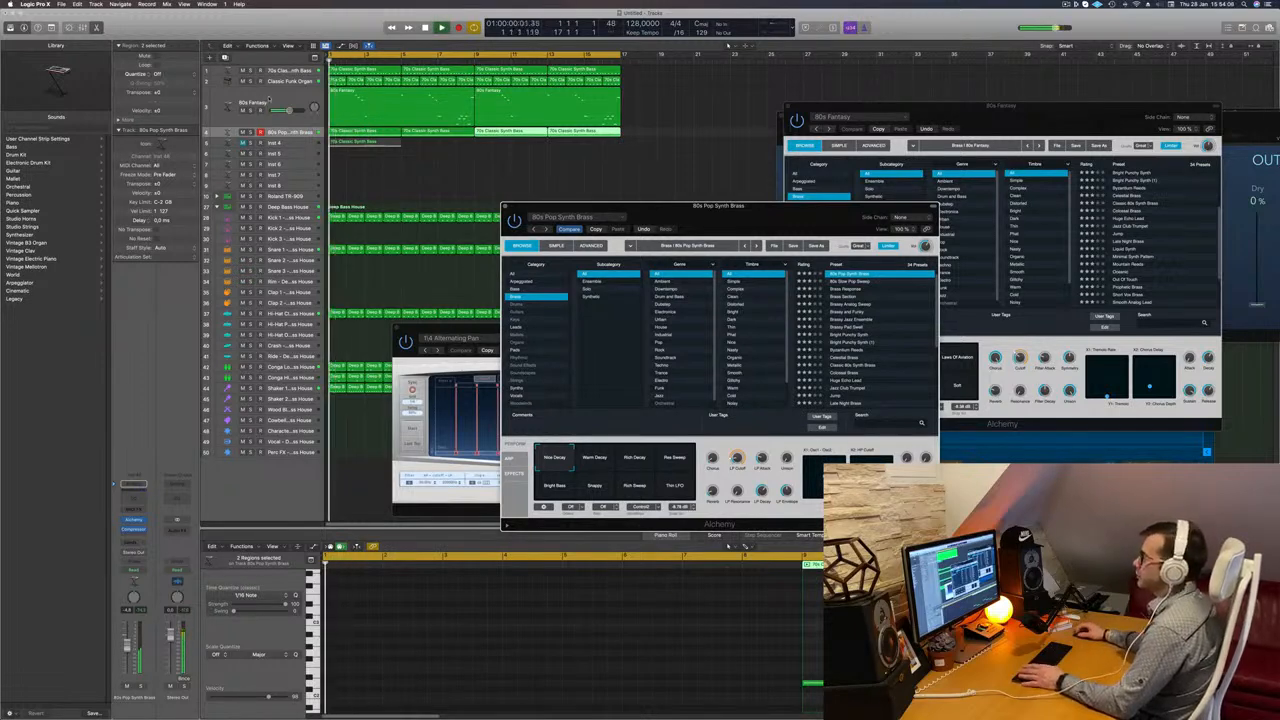
Select the 80s Fantasy track and close the 80s Pop Synth Brass Alchemy window.
{"action": "left_click", "coordinate": [268, 97]}
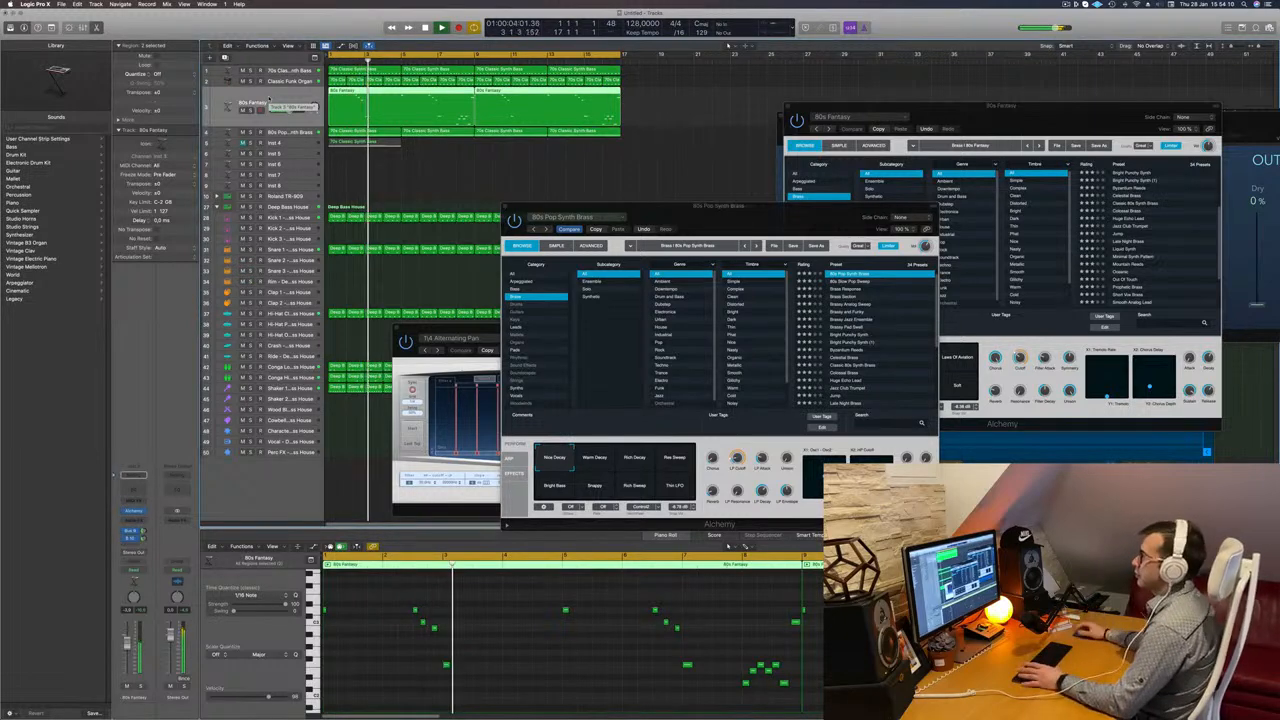
{"action": "left_click_drag", "start_coordinate": [545, 207], "coordinate": [472, 181]}
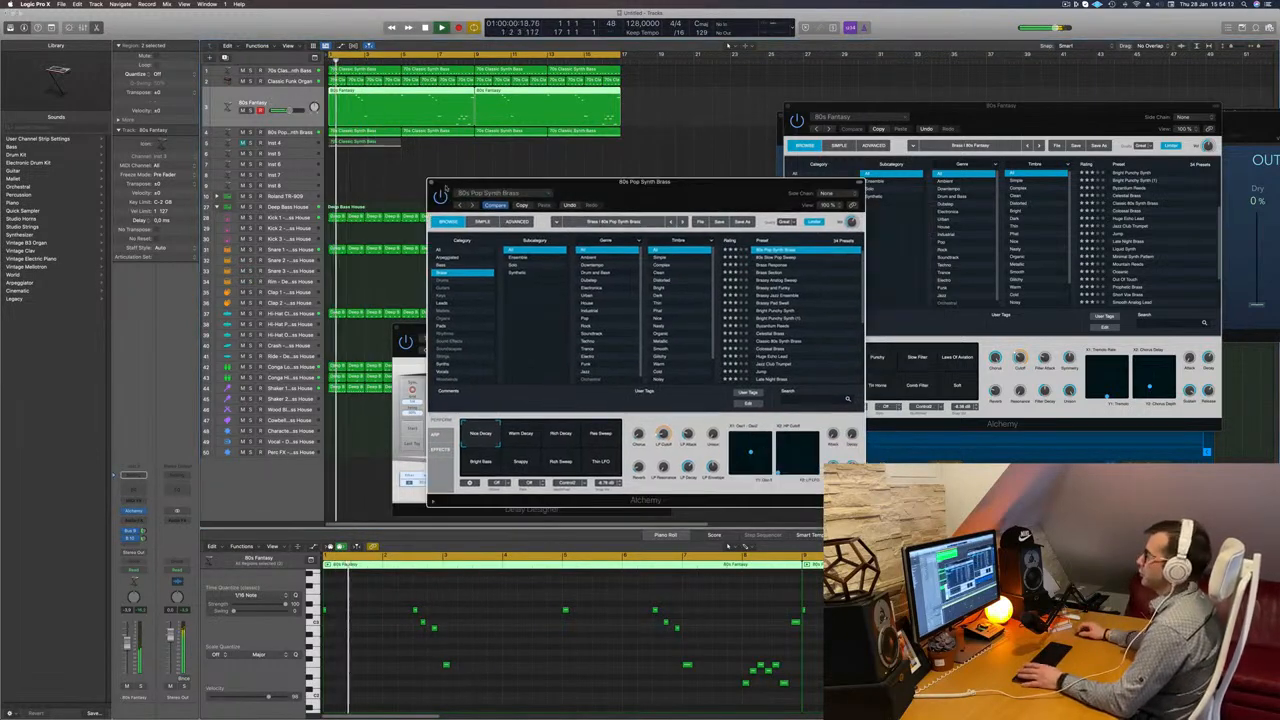
{"action": "left_click", "coordinate": [431, 183]}
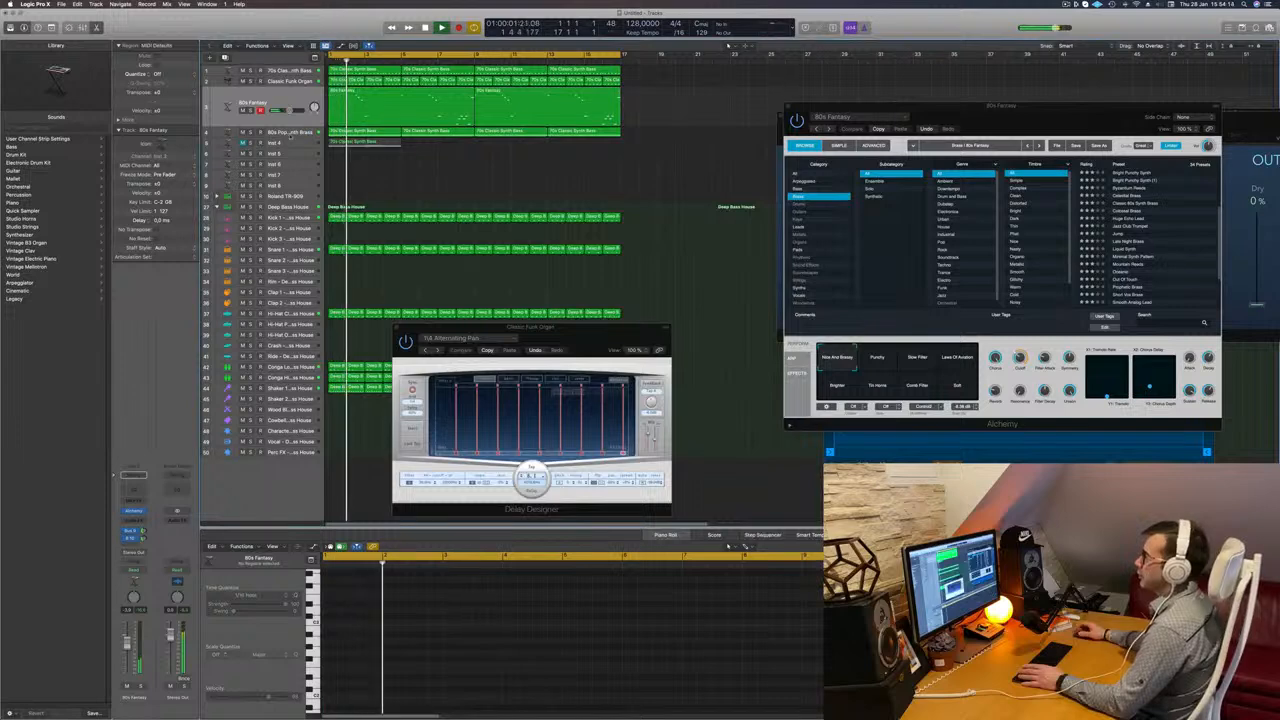
Examine the notes in the second region of the 80s Pop Synth Brass track during playback.
{"action": "left_click", "coordinate": [286, 132]}
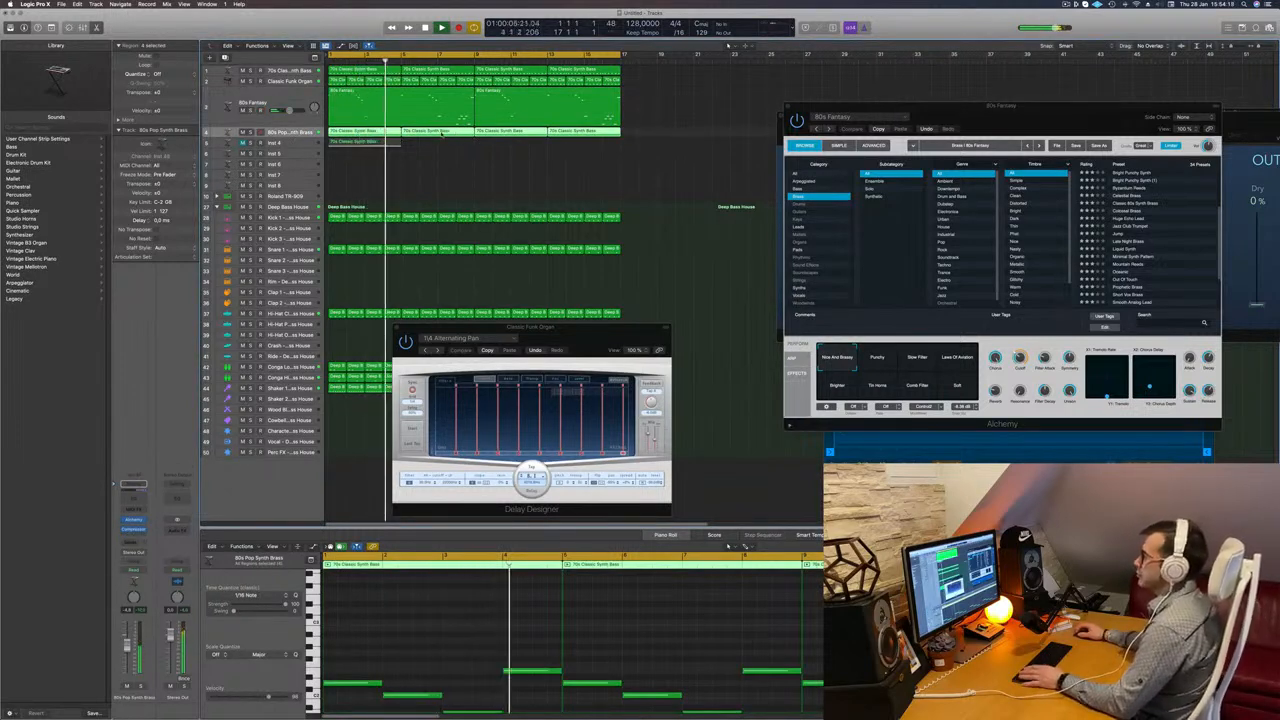
{"action": "left_click", "coordinate": [435, 157]}
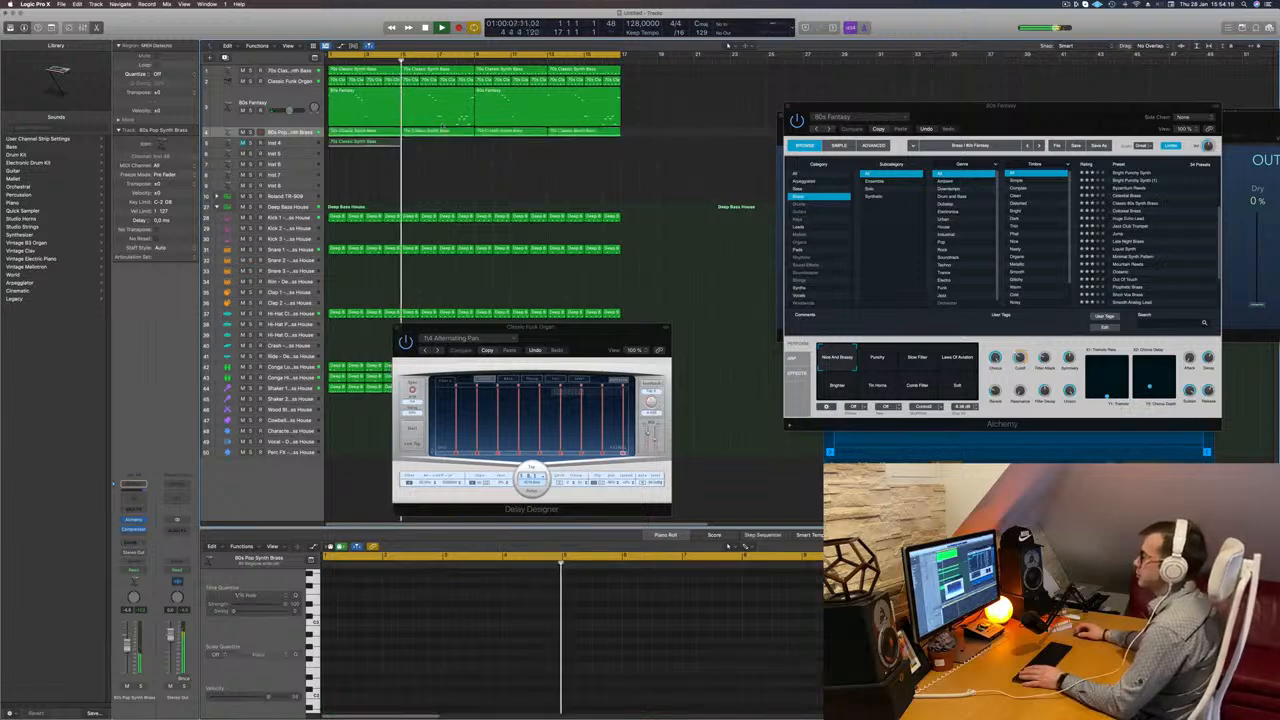
{"action": "left_click", "coordinate": [440, 131]}
{"action": "scroll", "coordinate": [613, 626], "scroll_direction": "down", "scroll_amount": 4}
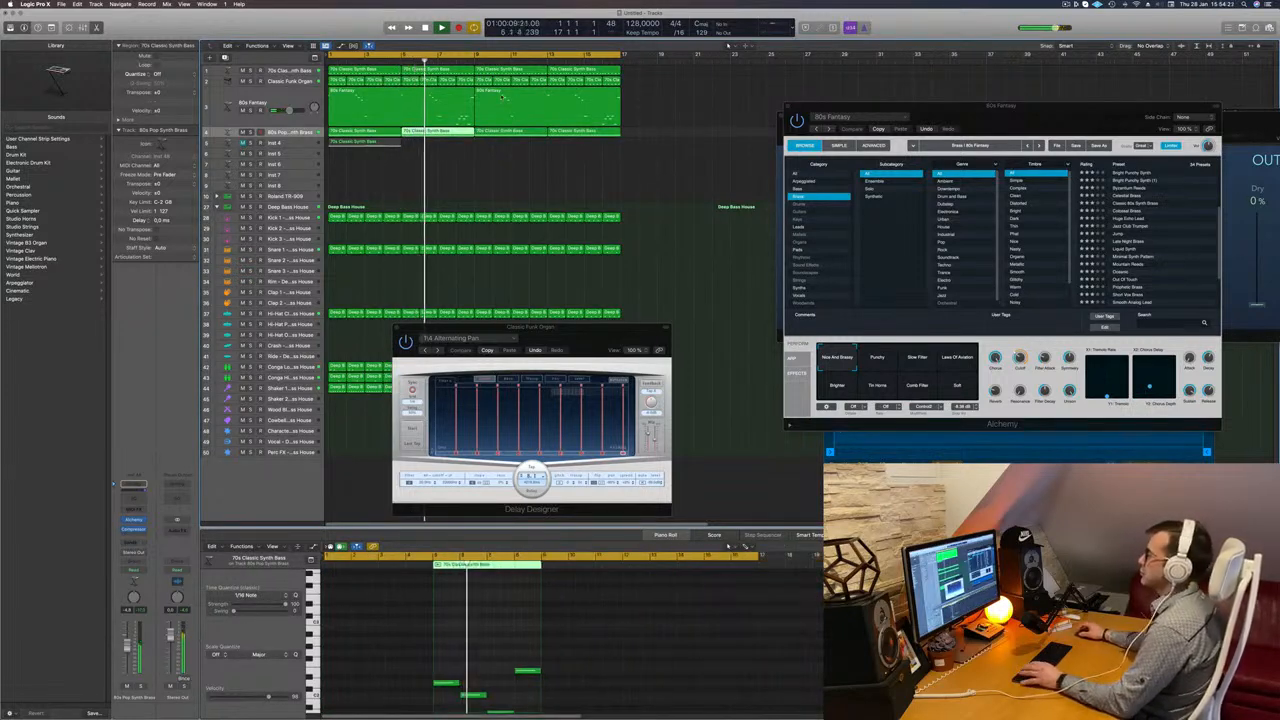
Enlarge the Inst 4 track, stop playback at the start of the project and unmute the track.
{"action": "left_click", "coordinate": [446, 181]}
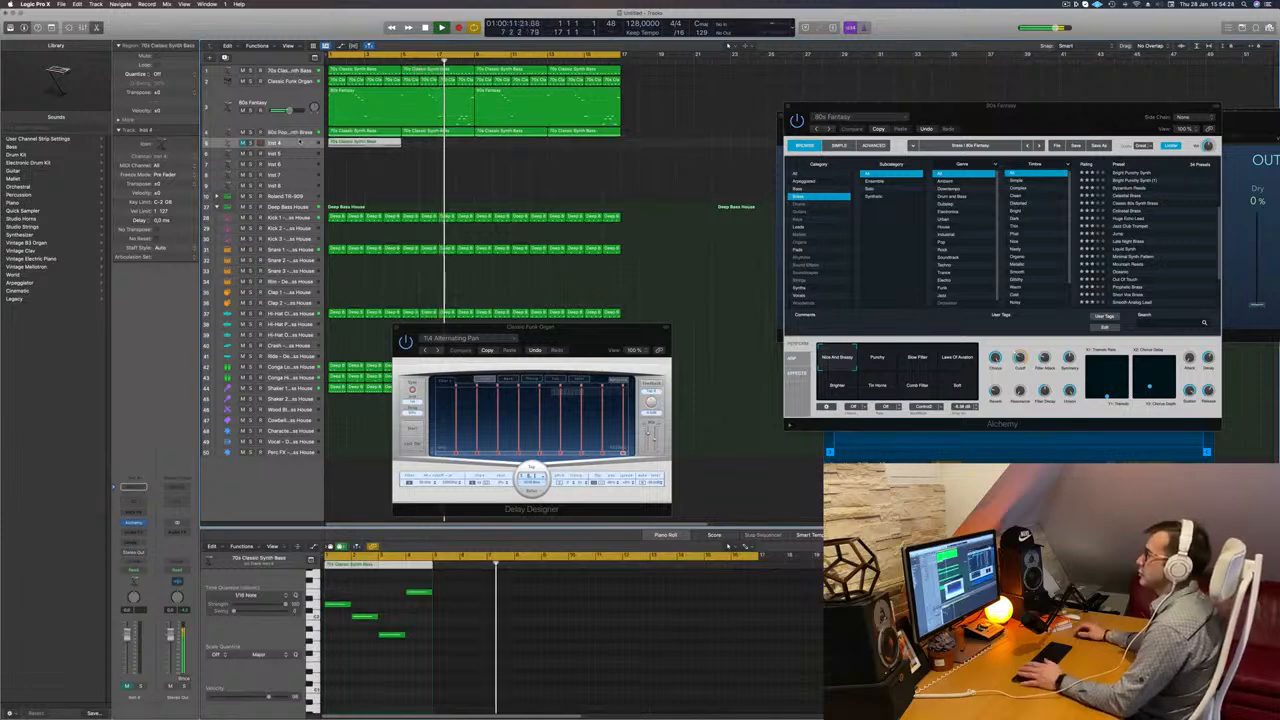
{"action": "key", "text": "Return"}
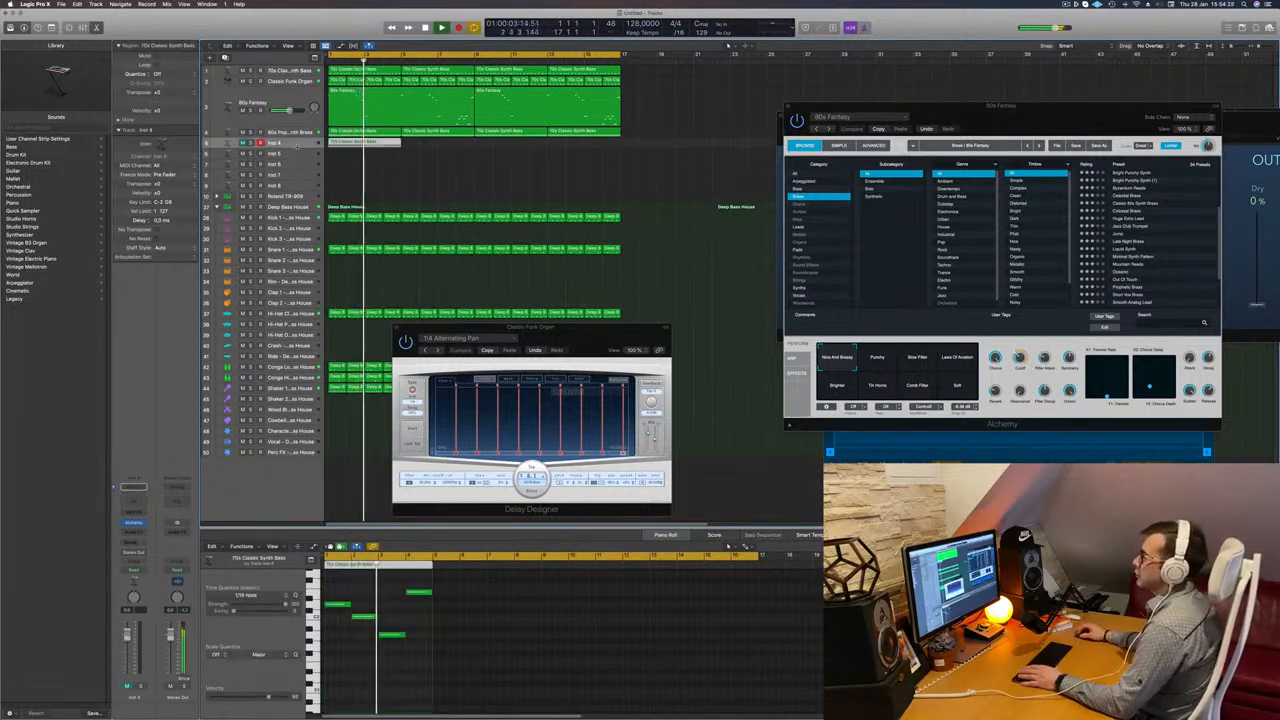
{"action": "key", "text": "ctrl+z"}
{"action": "key", "text": "space"}
{"action": "left_click", "coordinate": [243, 152]}
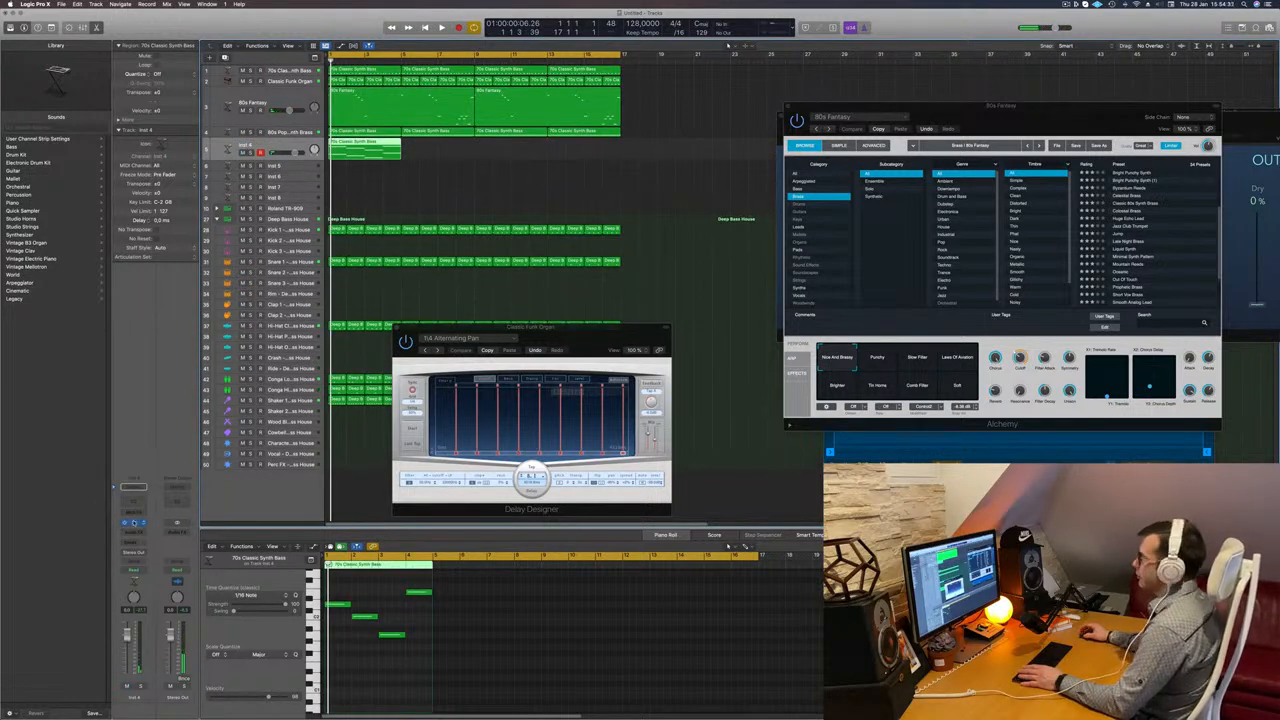
Open Alchemy on the Inst 4 track, repeat its region up to bar 17 and play the part back.
{"action": "left_click", "coordinate": [134, 522]}
{"action": "left_click_drag", "start_coordinate": [647, 116], "coordinate": [1023, 196]}
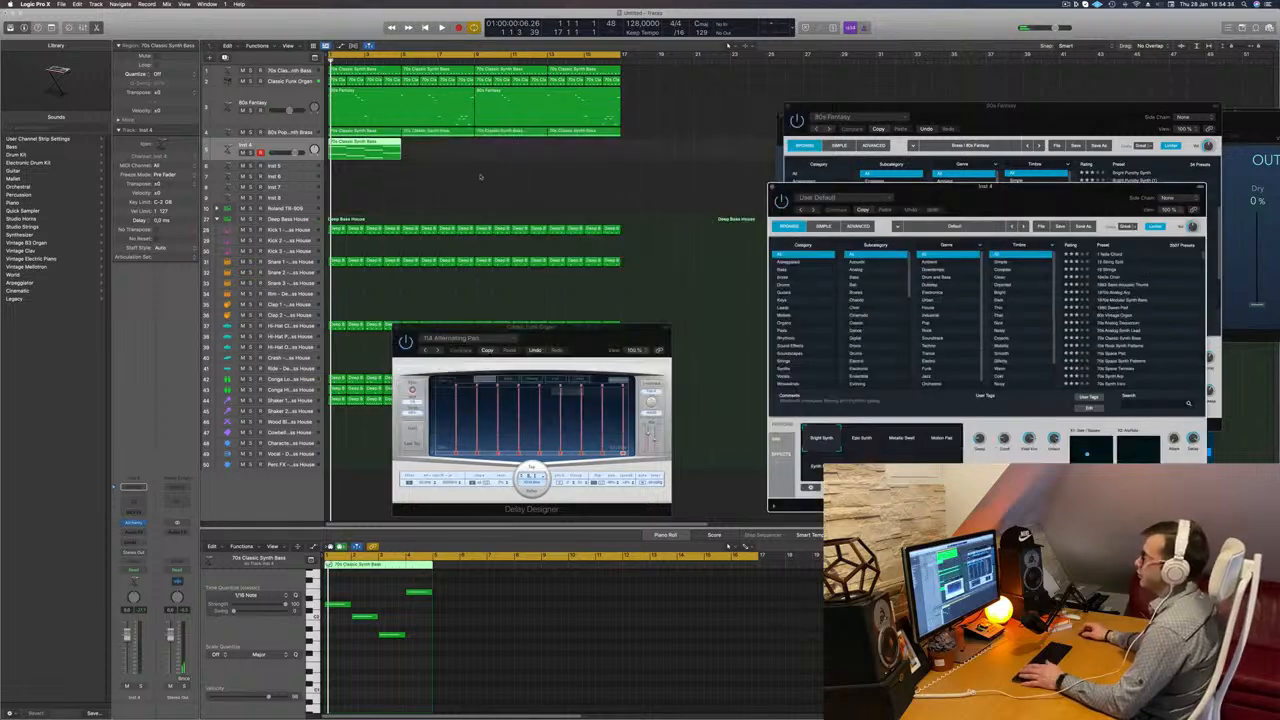
{"action": "left_click_drag", "start_coordinate": [361, 146], "coordinate": [514, 149]}
{"action": "left_click", "coordinate": [372, 144], "text": "shift"}
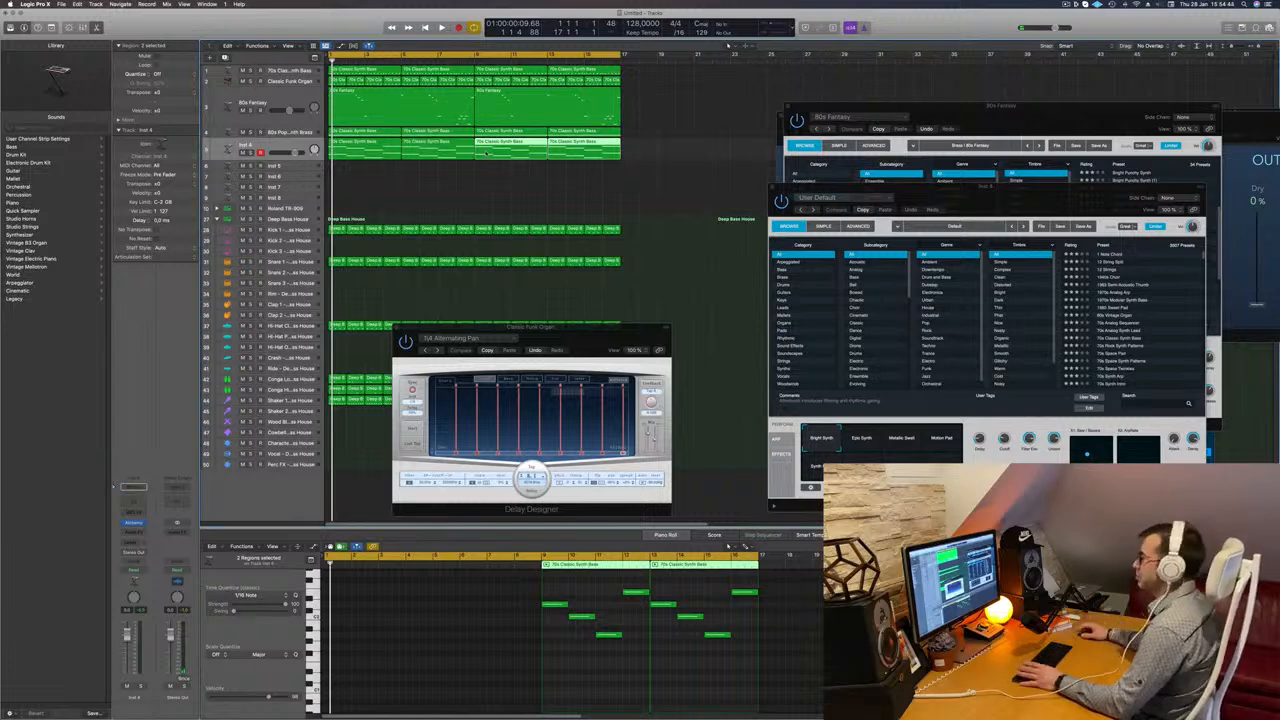
{"action": "left_click", "coordinate": [269, 150]}
{"action": "key", "text": "space"}
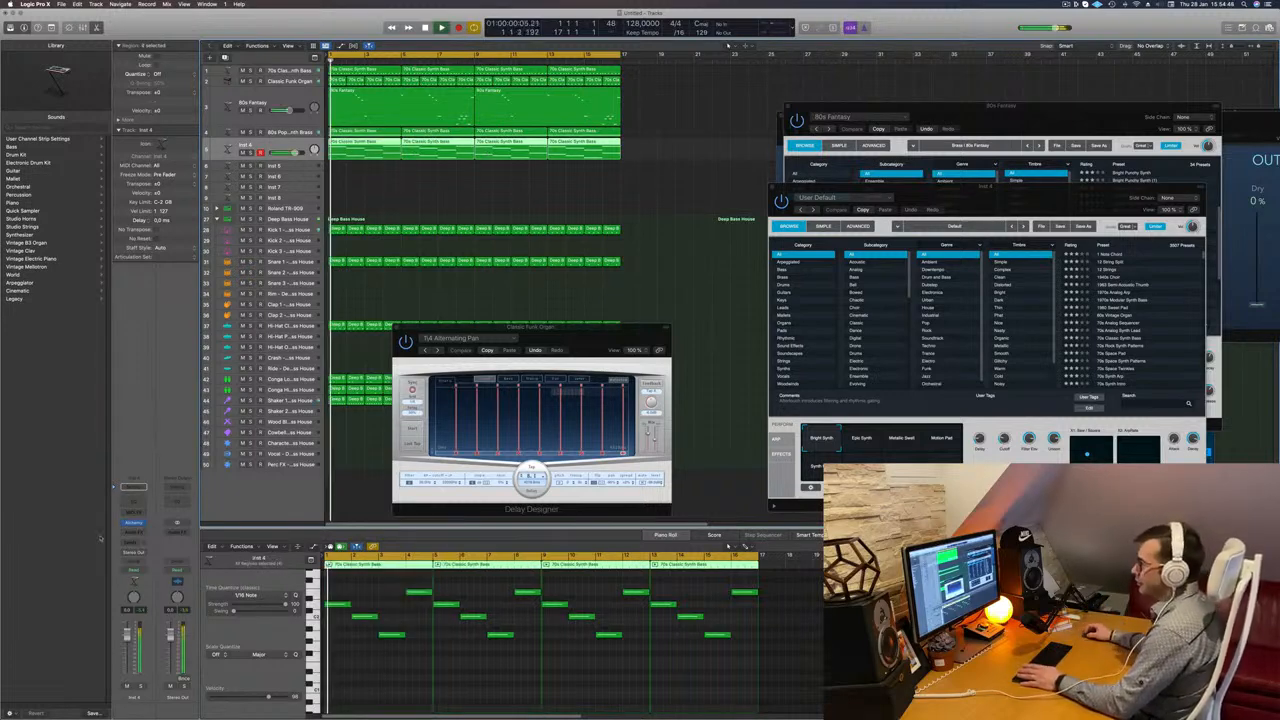
Sort the Inst 4 track's Alchemy presets by rating, load Perfect Pad 01 and listen to it.
{"action": "left_click", "coordinate": [134, 524]}
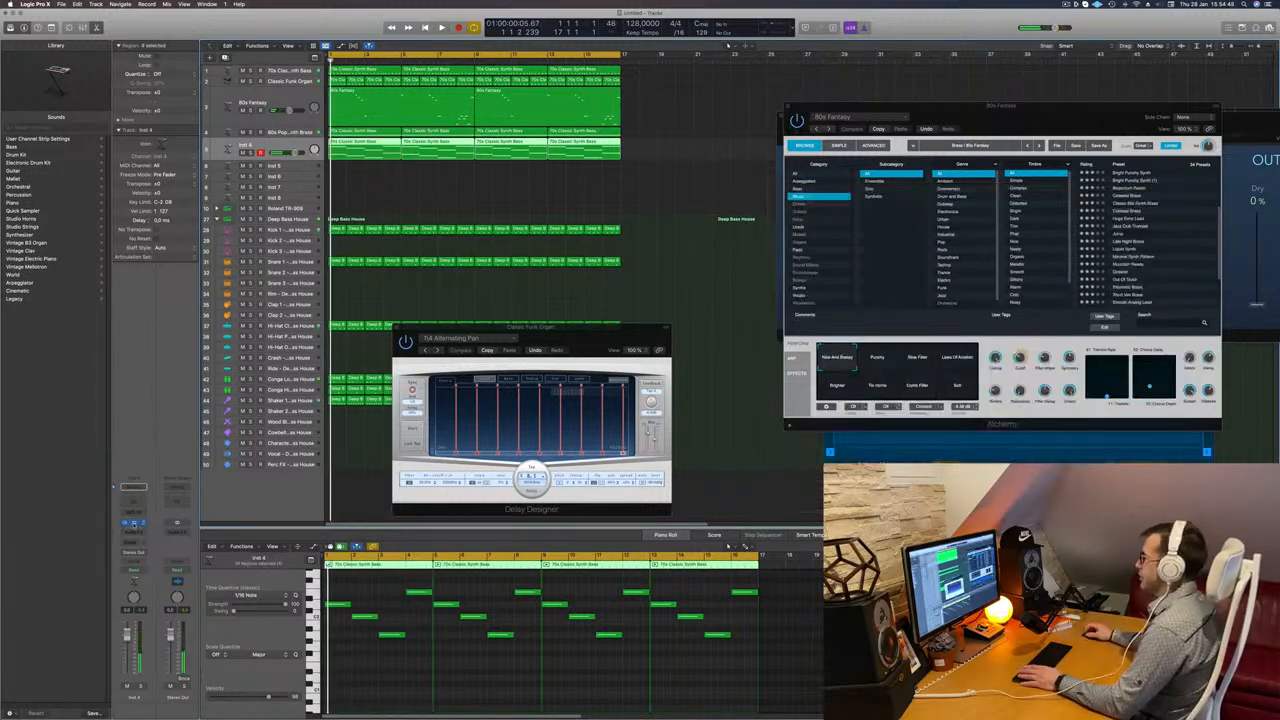
{"action": "left_click", "coordinate": [133, 523]}
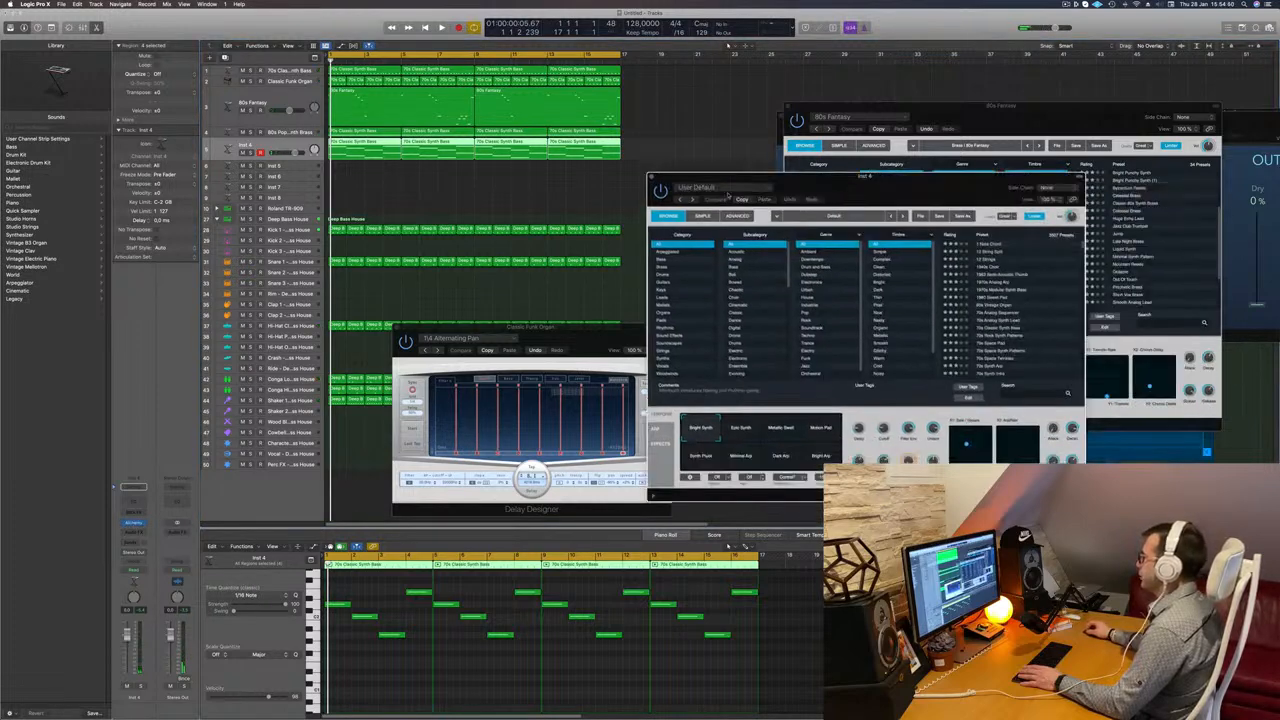
{"action": "left_click", "coordinate": [758, 239]}
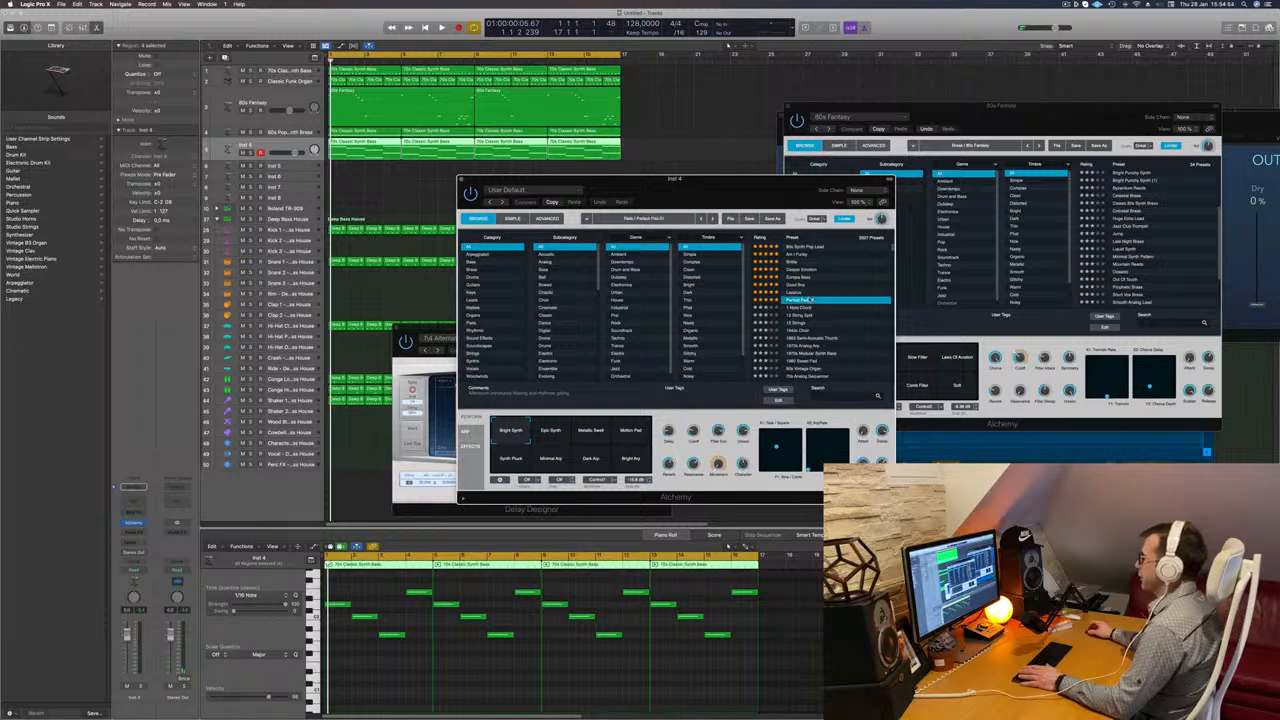
{"action": "left_click", "coordinate": [799, 240]}
{"action": "left_click", "coordinate": [799, 240]}
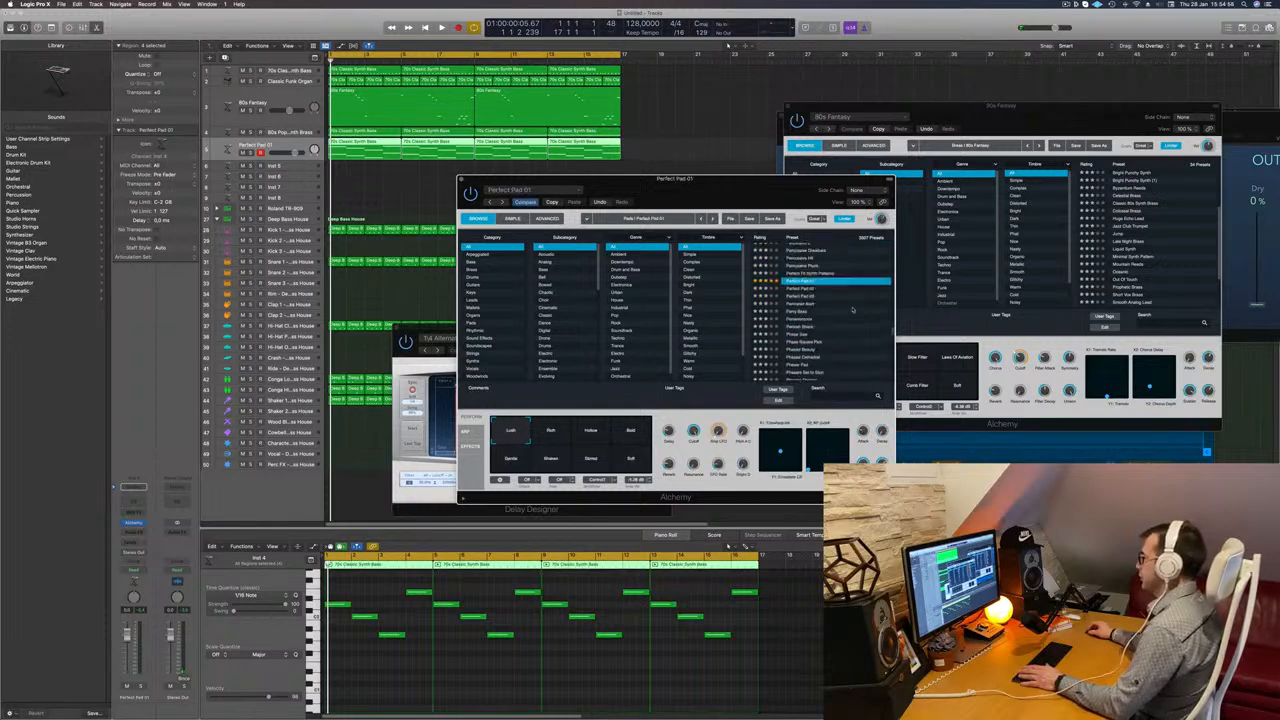
{"action": "left_click", "coordinate": [799, 240]}
{"action": "left_click_drag", "start_coordinate": [537, 188], "coordinate": [587, 172]}
{"action": "key", "text": "space"}
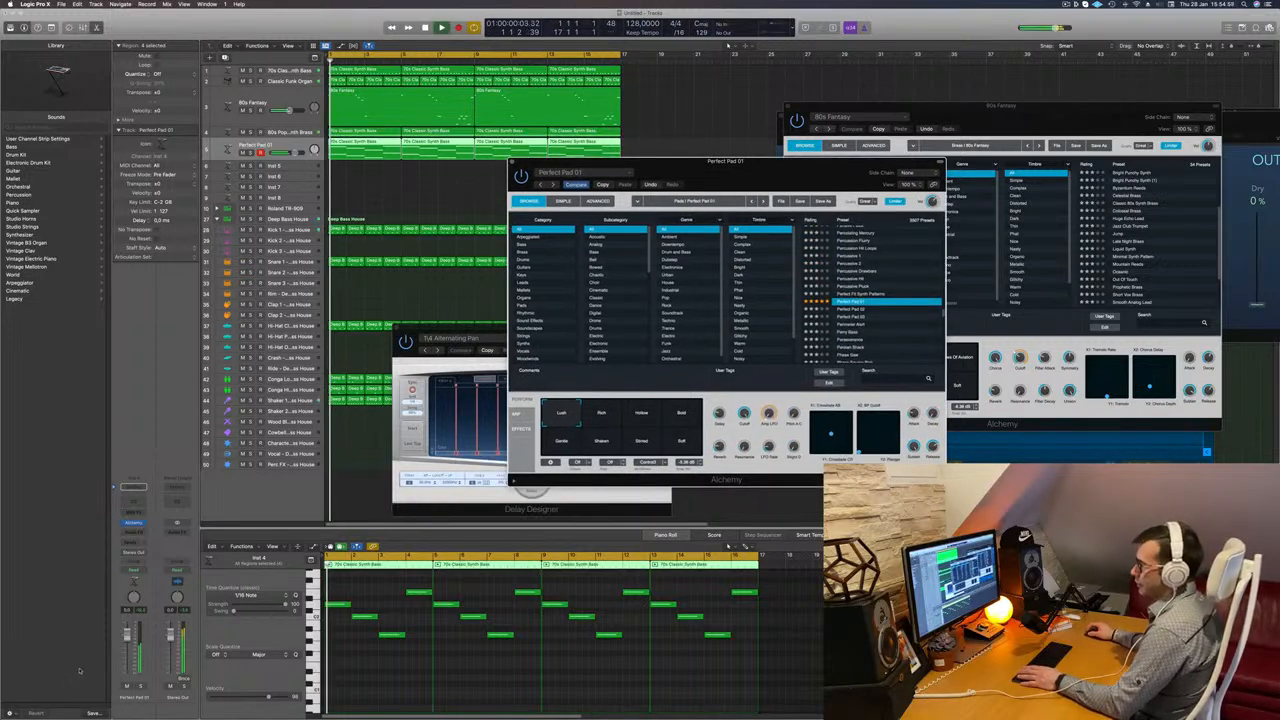
{"action": "key", "text": "space"}
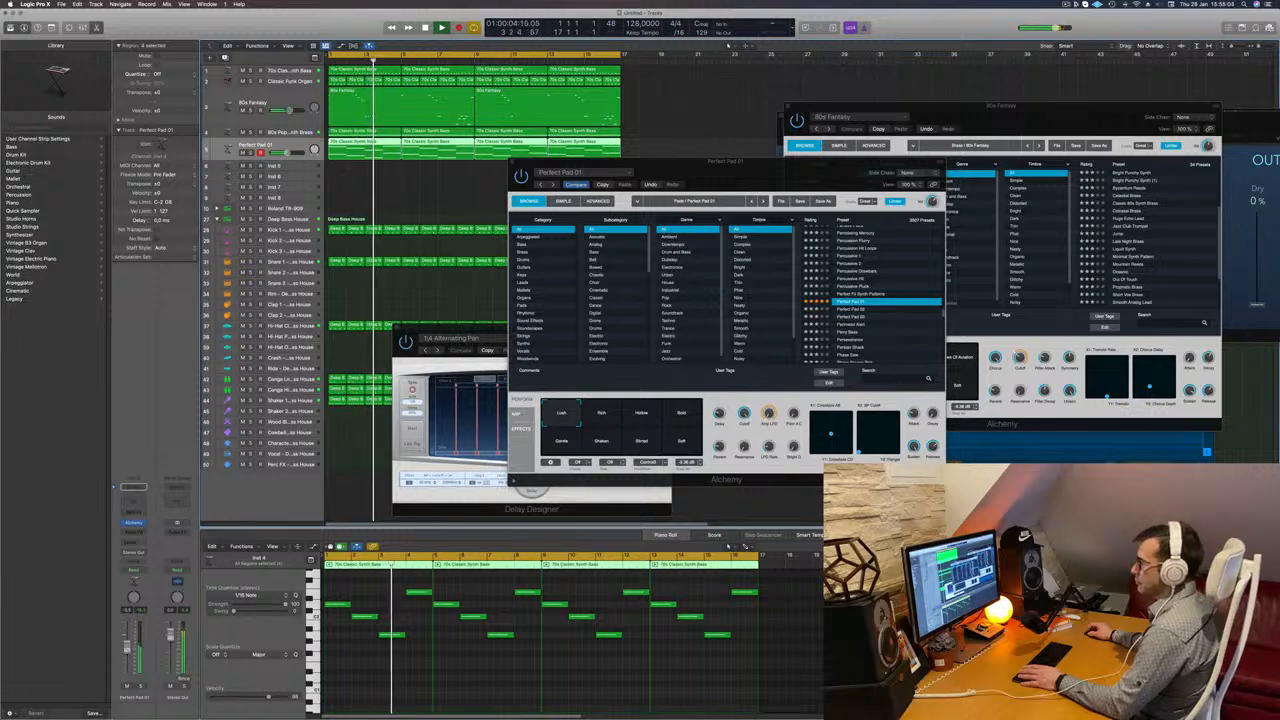
Restart playback from the project start and briefly solo the Perfect Pad 01 track to hear it alone.
{"action": "key", "text": "Return"}
{"action": "left_click", "coordinate": [141, 687]}
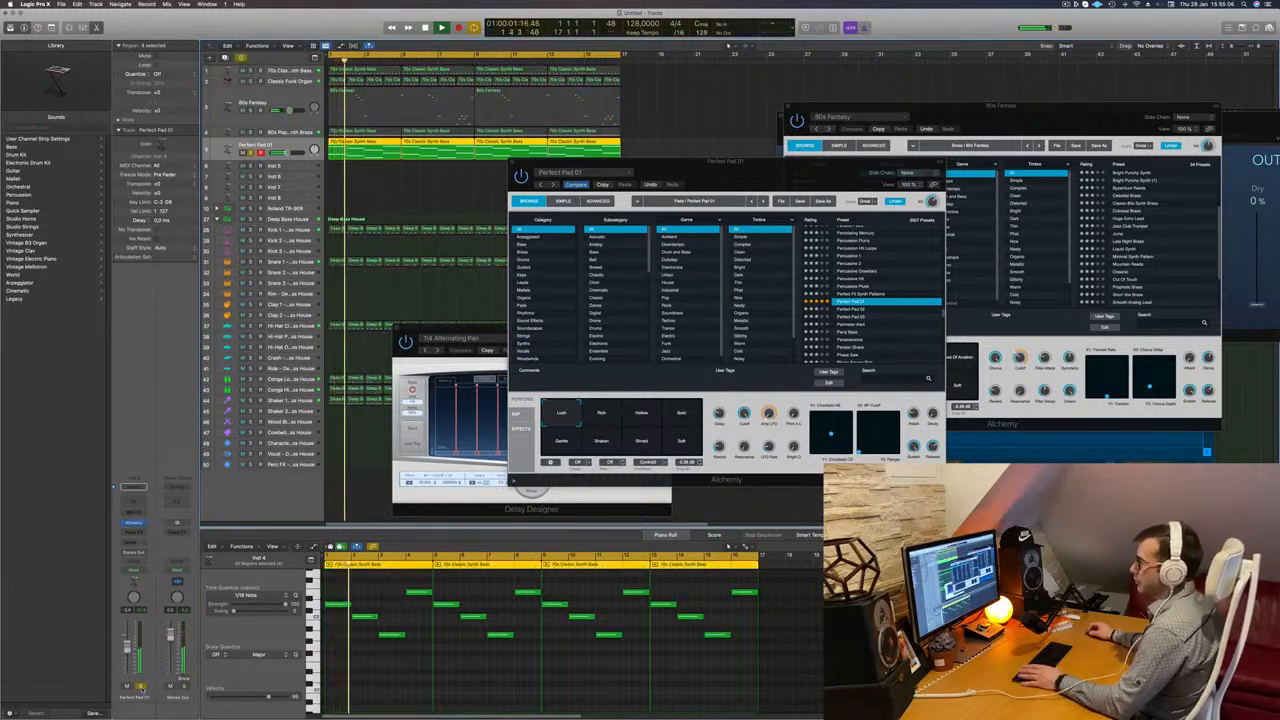
{"action": "left_click", "coordinate": [141, 687]}
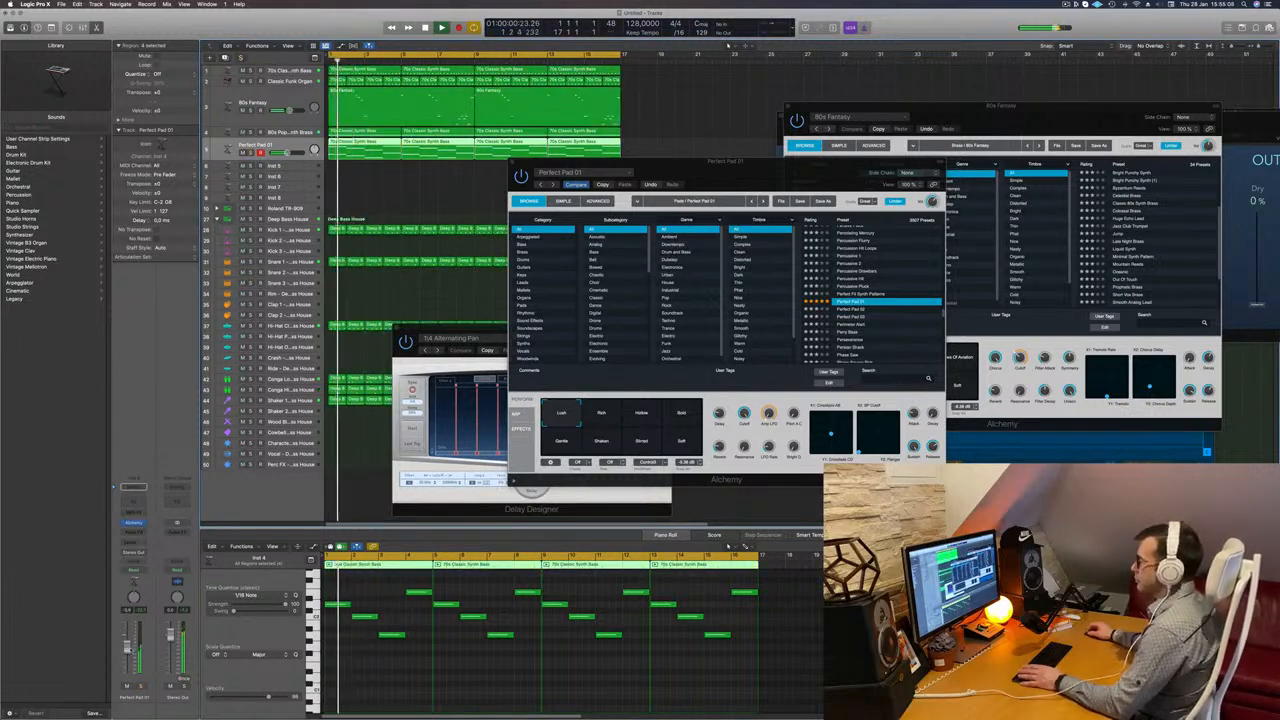
Audition Alchemy's Rich, Hollow and Bold performance variations for Perfect Pad 01 and choose Gentle.
{"action": "left_click", "coordinate": [606, 418]}
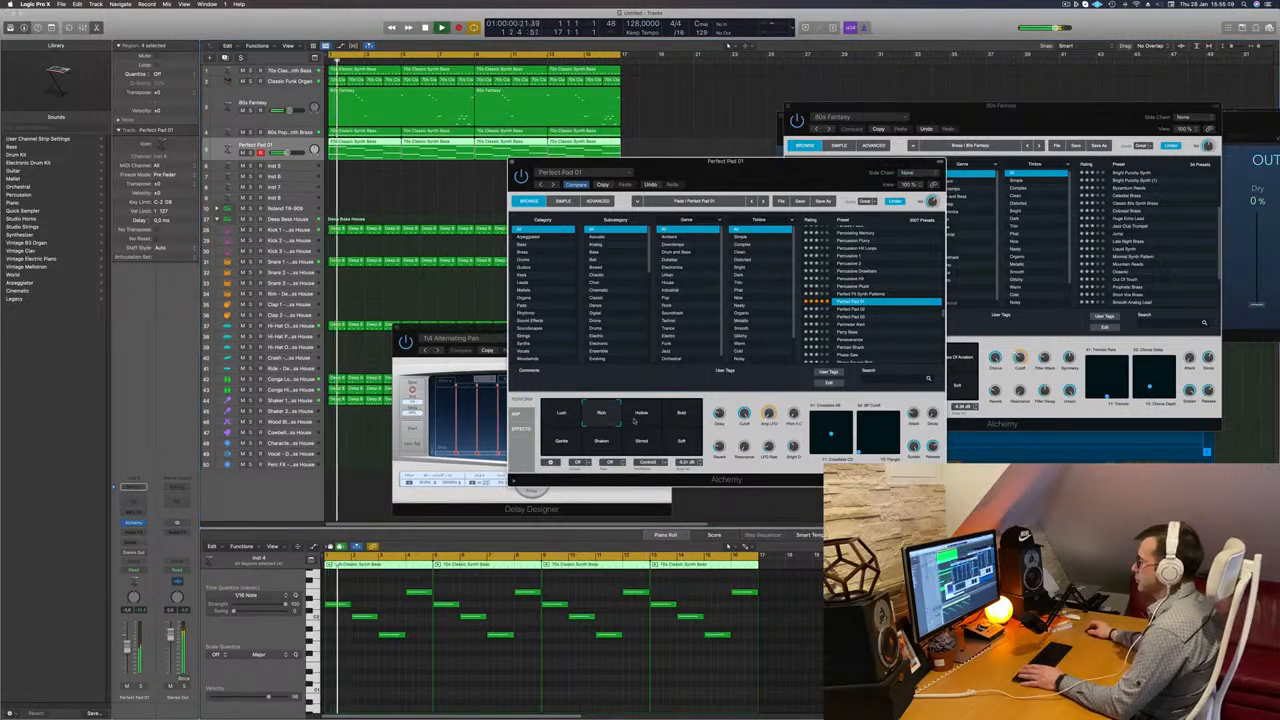
{"action": "left_click", "coordinate": [641, 418]}
{"action": "left_click", "coordinate": [678, 418]}
{"action": "left_click", "coordinate": [561, 440]}
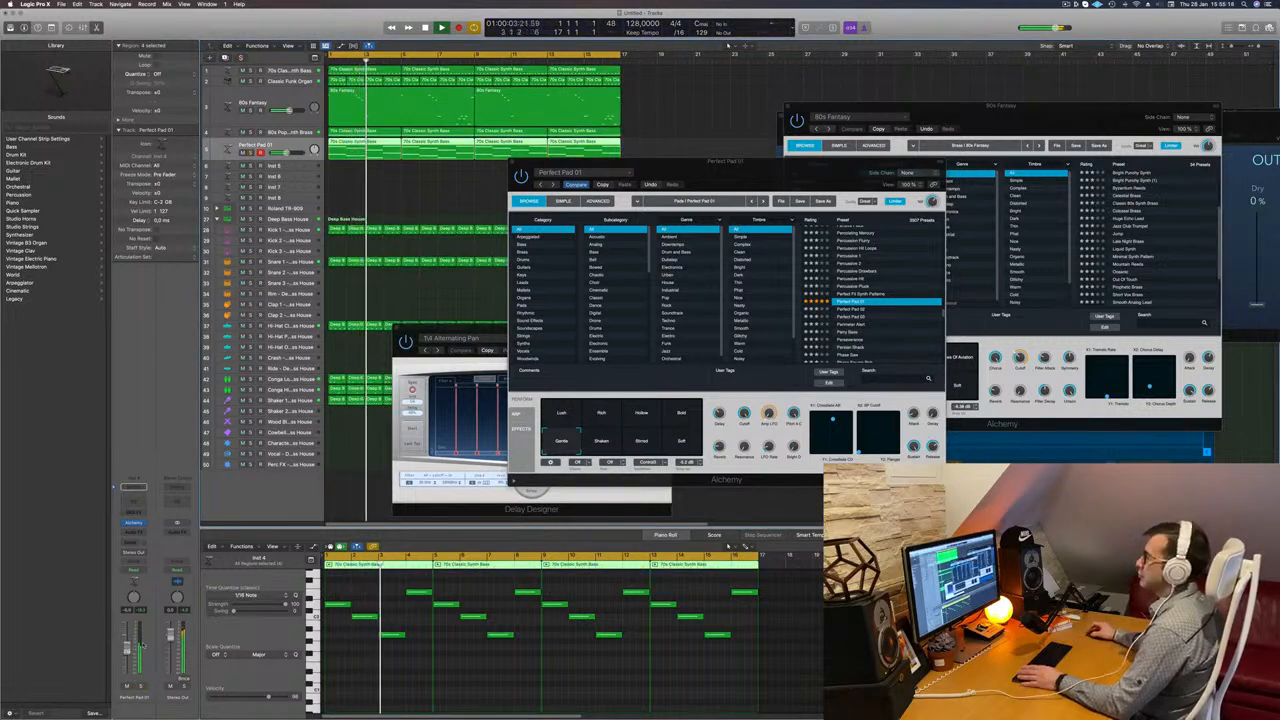
Lower the Perfect Pad 01 track's volume slightly and close its Alchemy window.
{"action": "left_click_drag", "start_coordinate": [807, 170], "coordinate": [793, 180]}
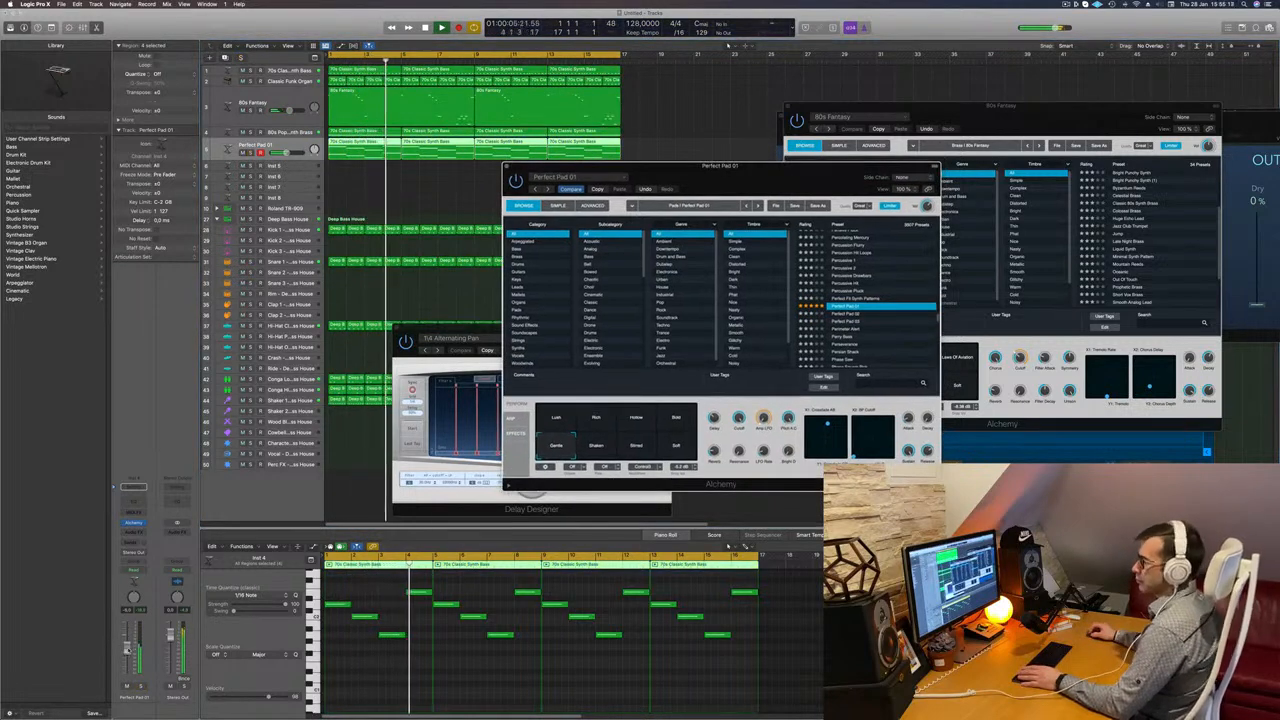
{"action": "left_click_drag", "start_coordinate": [127, 647], "coordinate": [127, 650]}
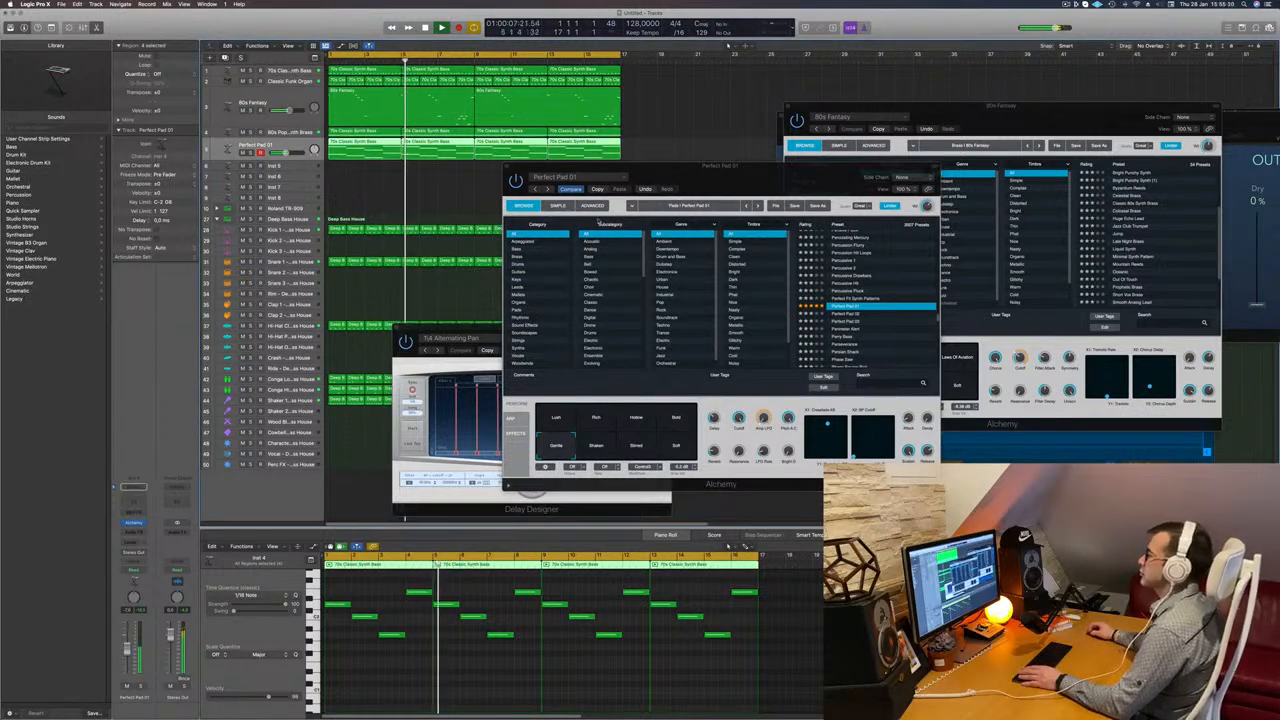
{"action": "left_click_drag", "start_coordinate": [497, 171], "coordinate": [385, 207]}
{"action": "left_click", "coordinate": [400, 207]}
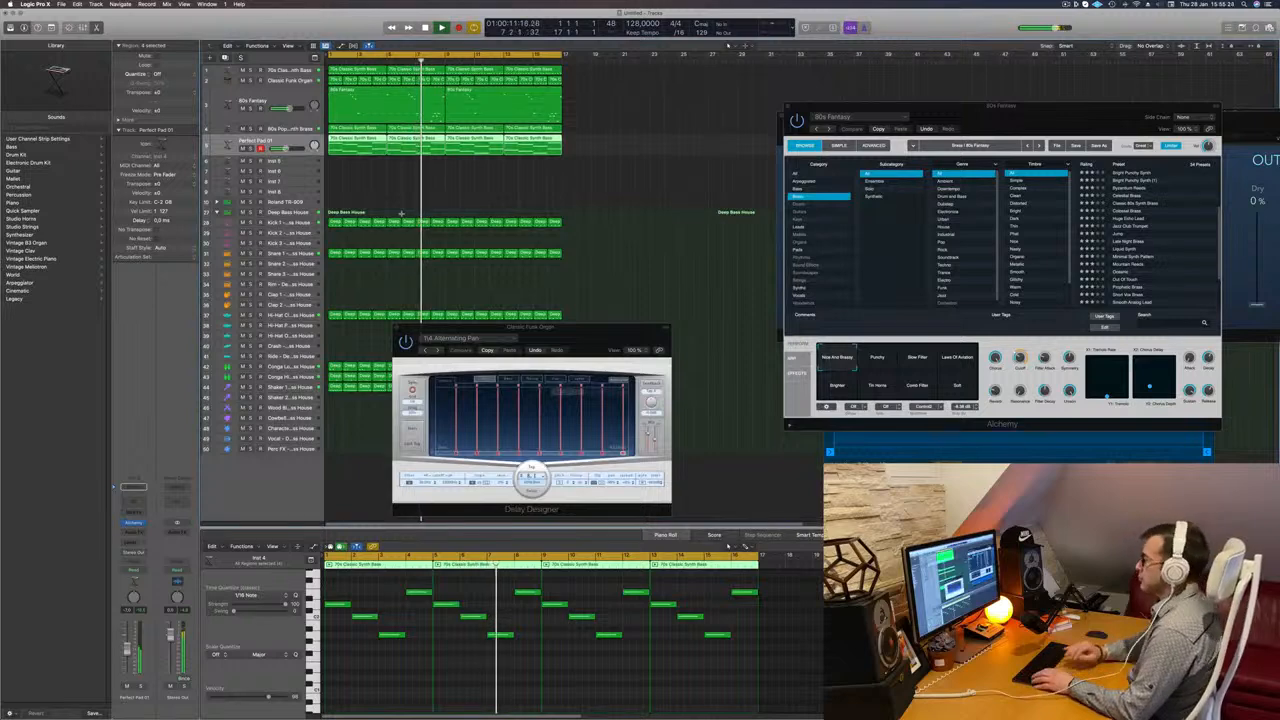
Repeat all regions of the arrangement once up to bar 33 and play from the project start.
{"action": "key", "text": "super+a"}
{"action": "key", "text": "super+r"}
{"action": "key", "text": "super+Left"}
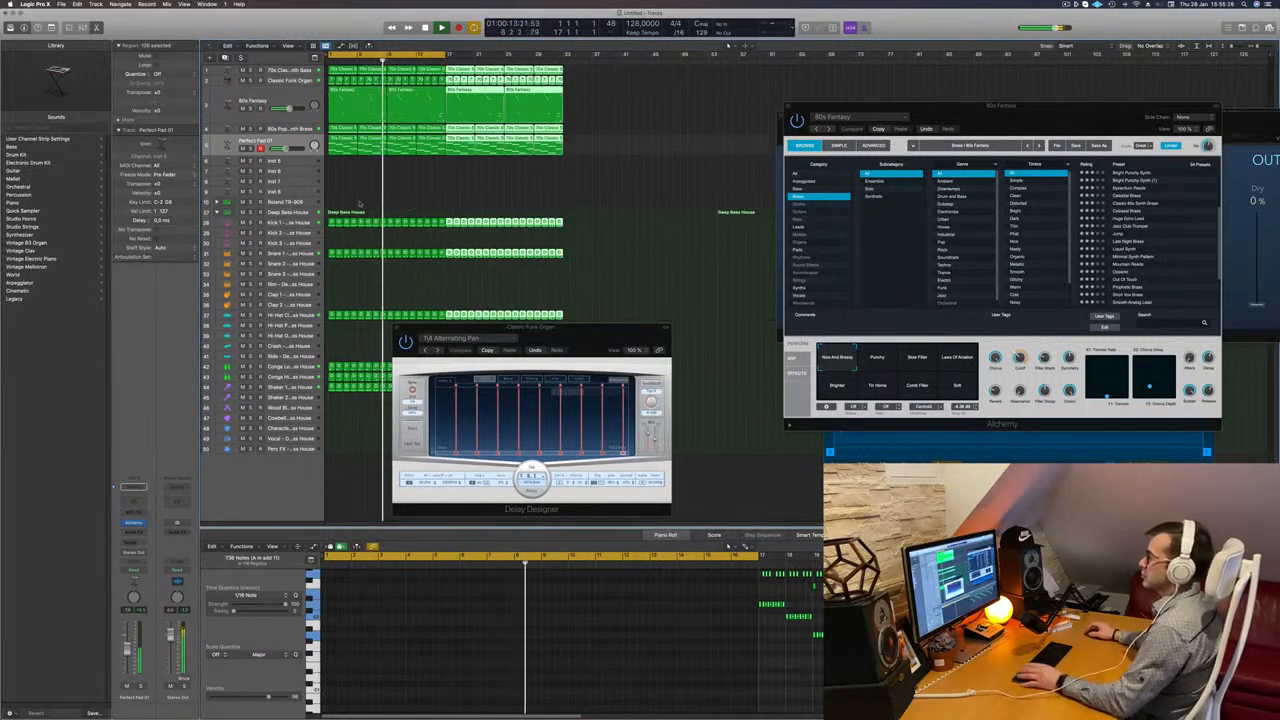
{"action": "key", "text": "super+Right"}
{"action": "scroll", "coordinate": [430, 209], "scroll_direction": "left", "scroll_amount": 3}
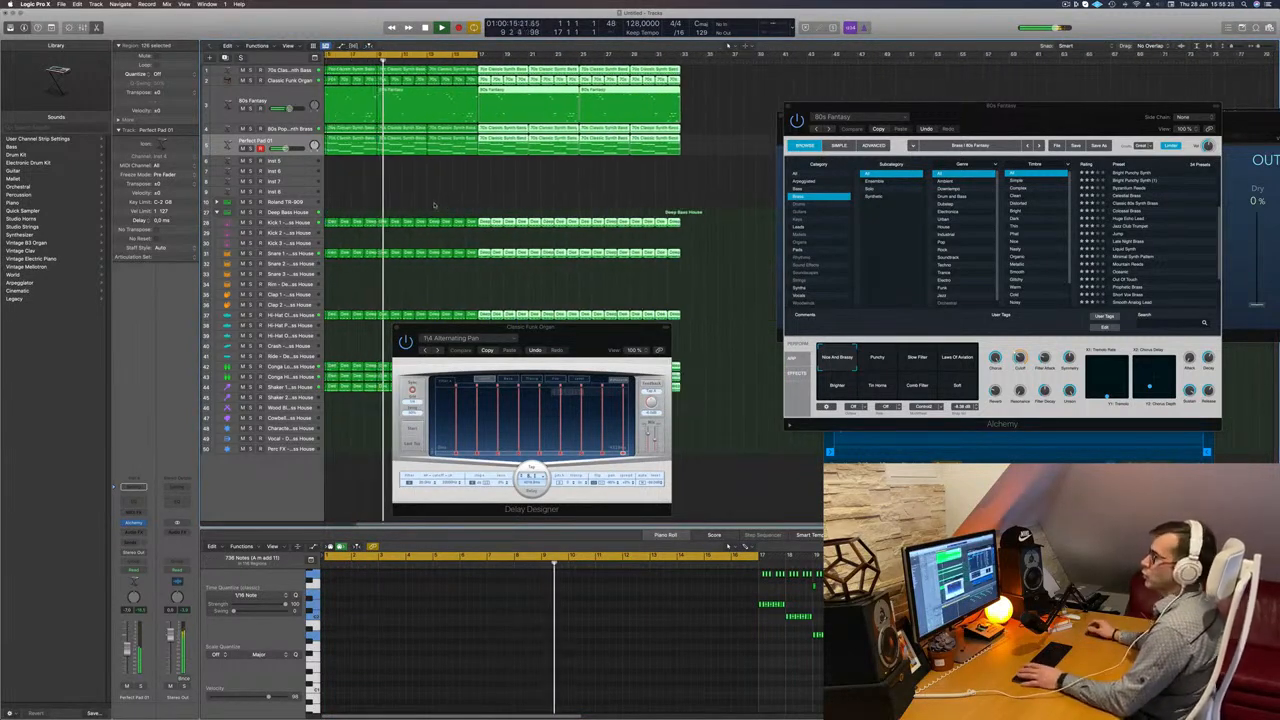
{"action": "key", "text": "Return"}
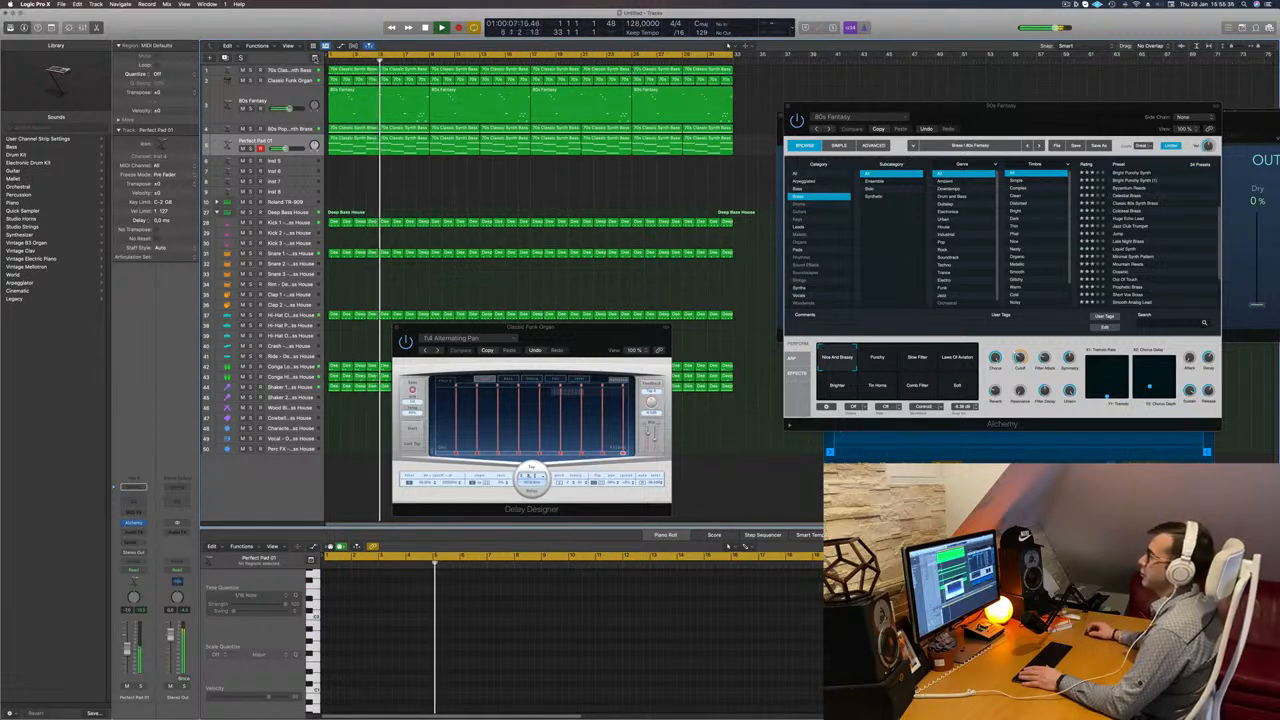
Show the secondary ruler above the arrangement and restart playback from the beginning.
{"action": "key", "text": "g"}
{"action": "key", "text": "g"}
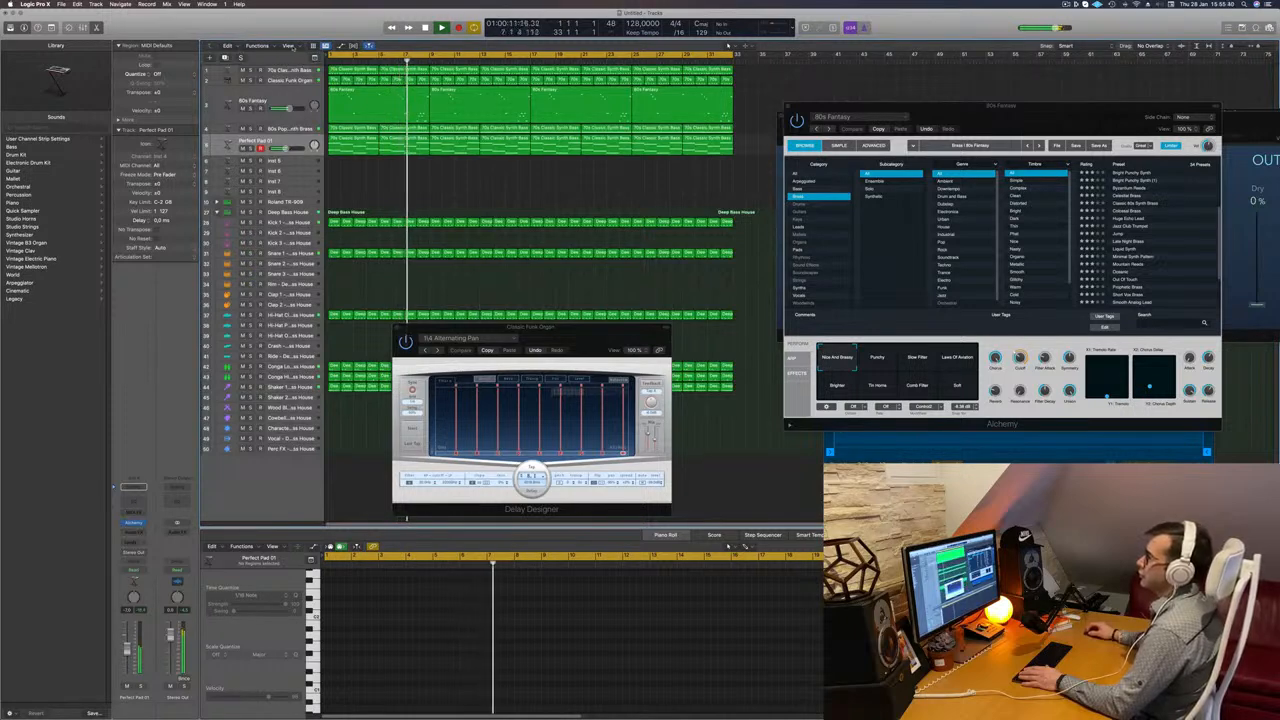
{"action": "left_click", "coordinate": [289, 46]}
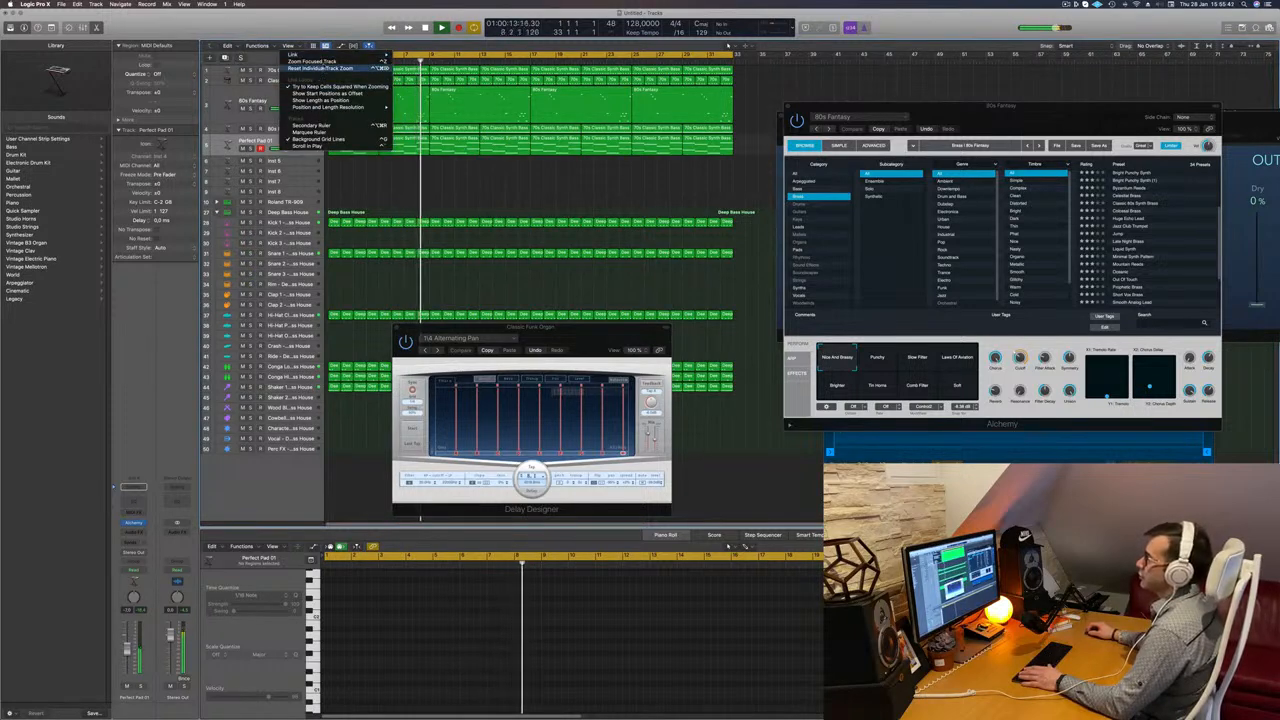
{"action": "left_click", "coordinate": [310, 125]}
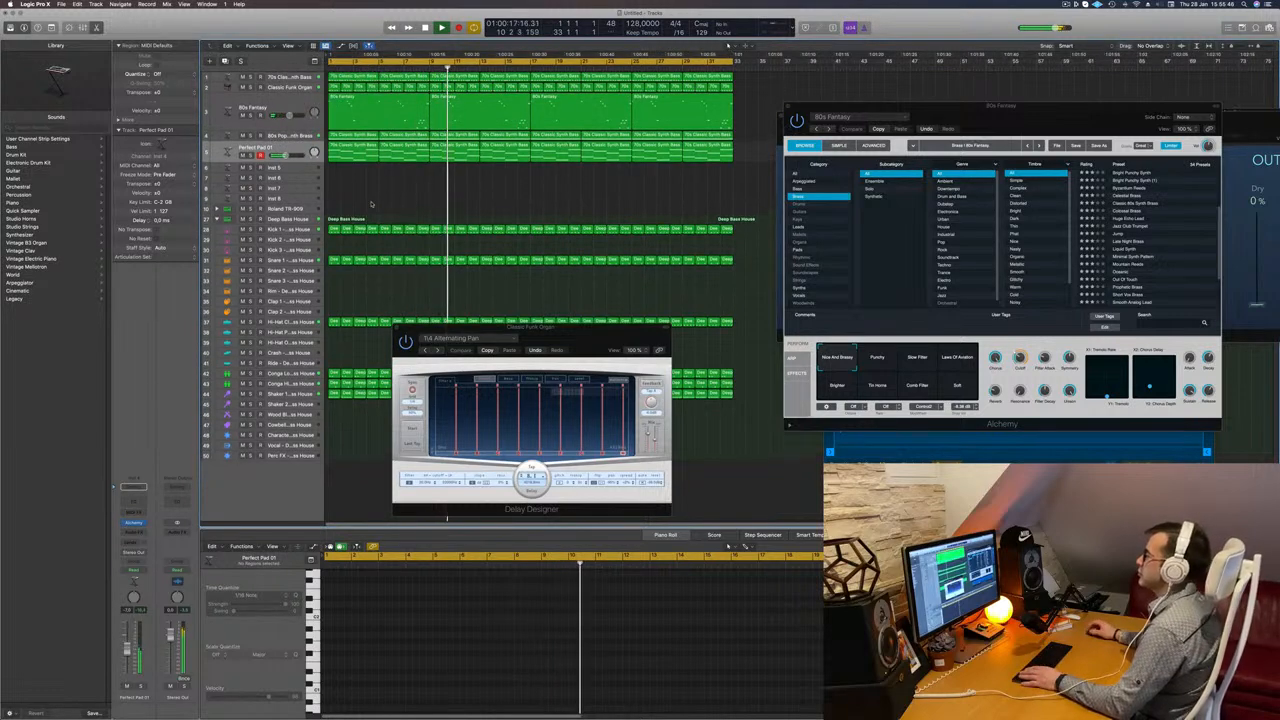
{"action": "key", "text": "Return"}
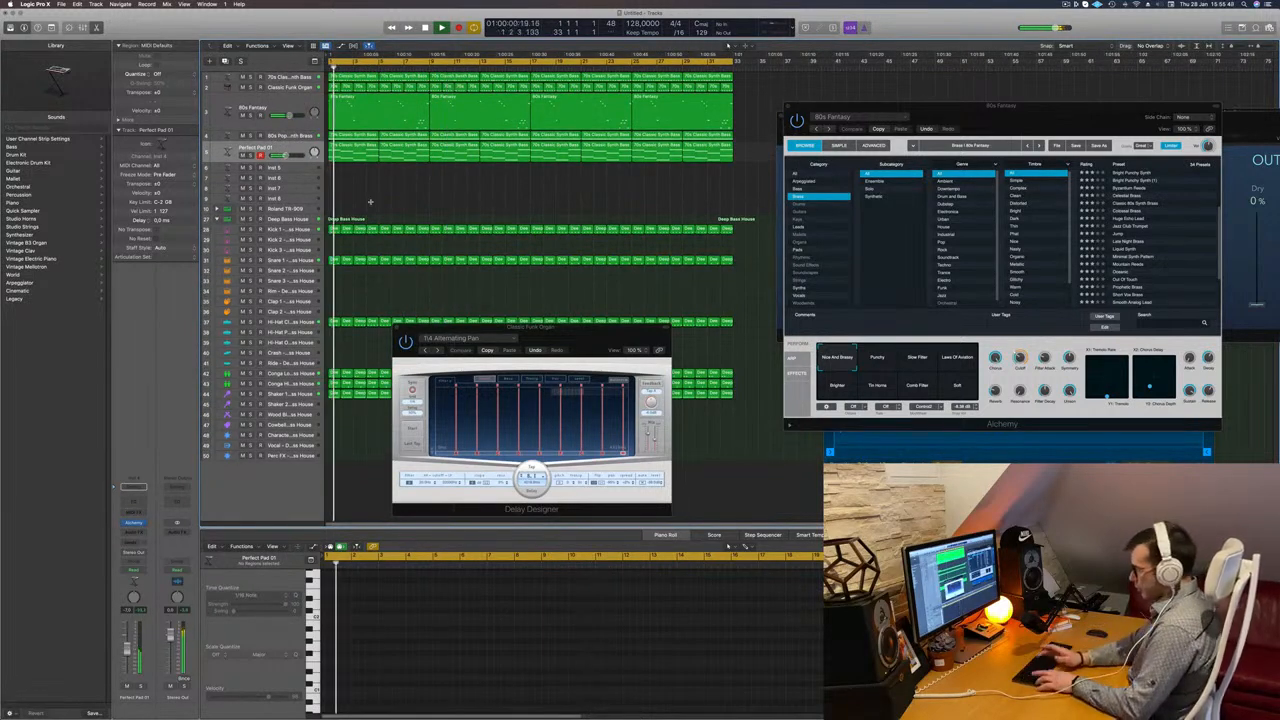
Repeat all regions of the arrangement again up to bar 65, play from the start and clear the selection.
{"action": "key", "text": "super+a"}
{"action": "key", "text": "super+r"}
{"action": "scroll", "coordinate": [493, 183], "scroll_direction": "down", "scroll_amount": 3}
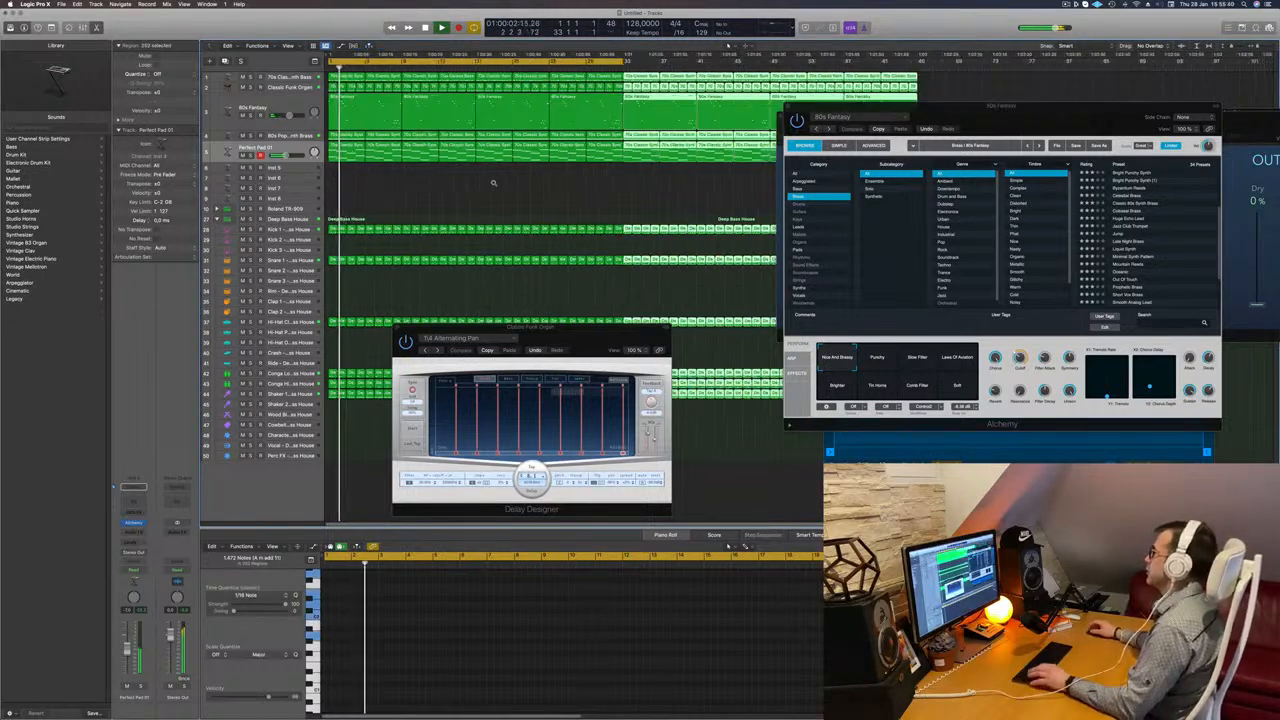
{"action": "scroll", "coordinate": [493, 183], "scroll_direction": "down", "scroll_amount": 2}
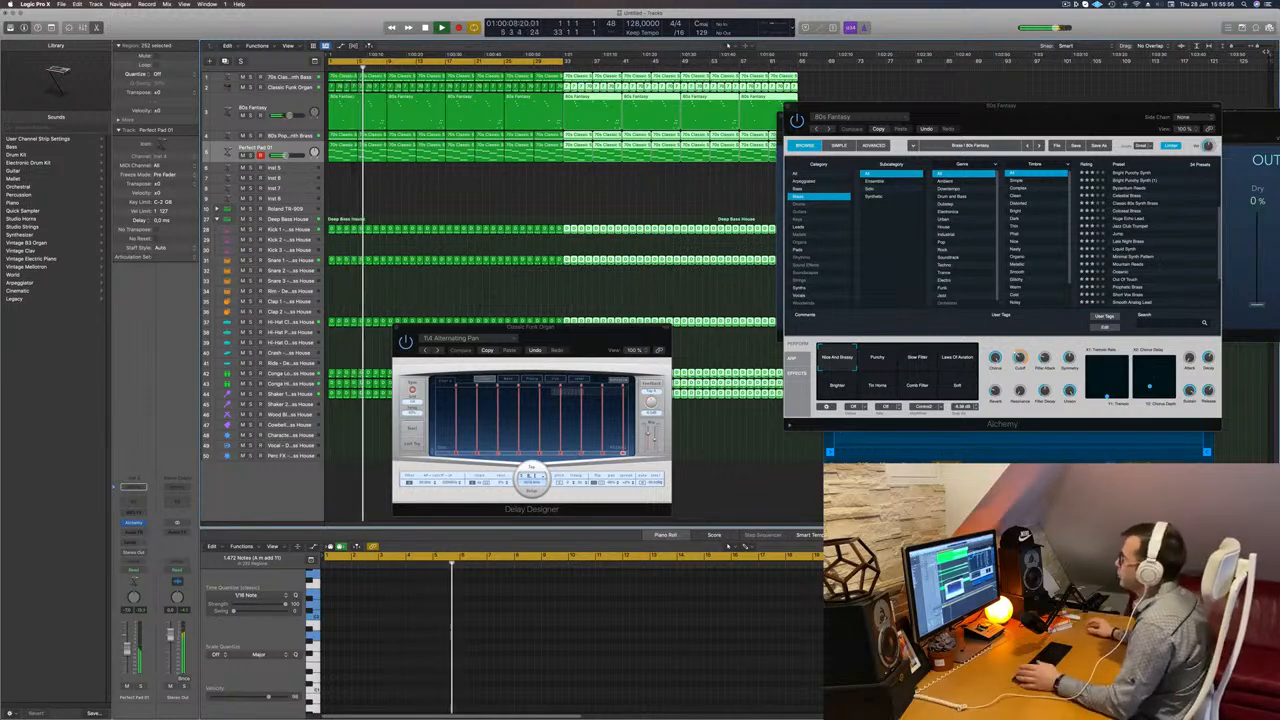
{"action": "key", "text": "Return"}
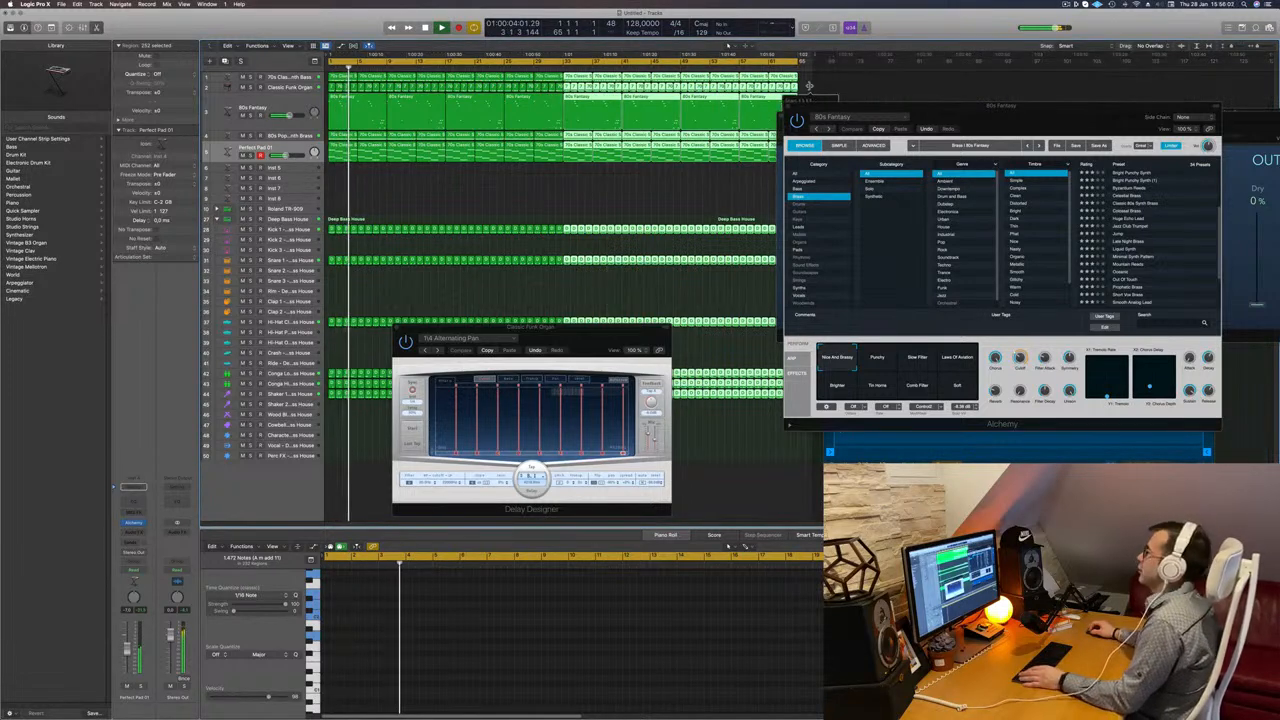
{"action": "left_click", "coordinate": [514, 202]}
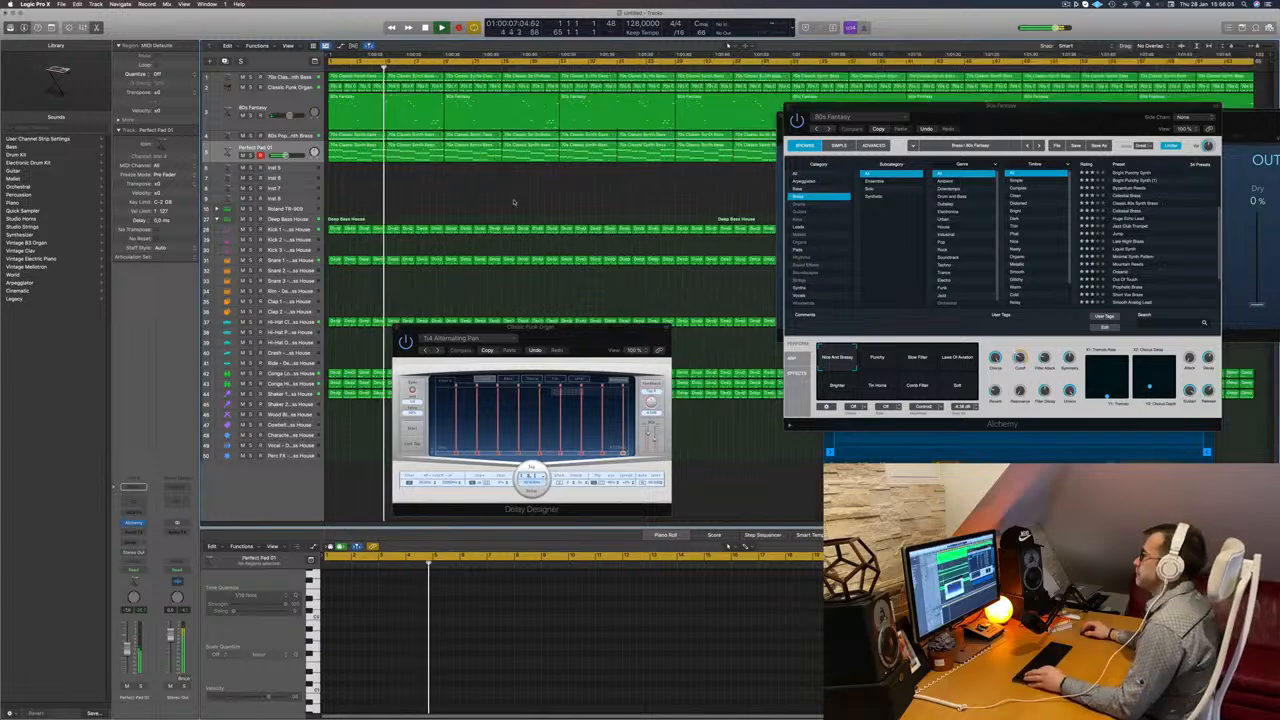
Close the 80s Fantasy Alchemy window and the auxiliary channels' SilverVerb and Delay Designer windows.
{"action": "left_click_drag", "start_coordinate": [798, 106], "coordinate": [562, 152]}
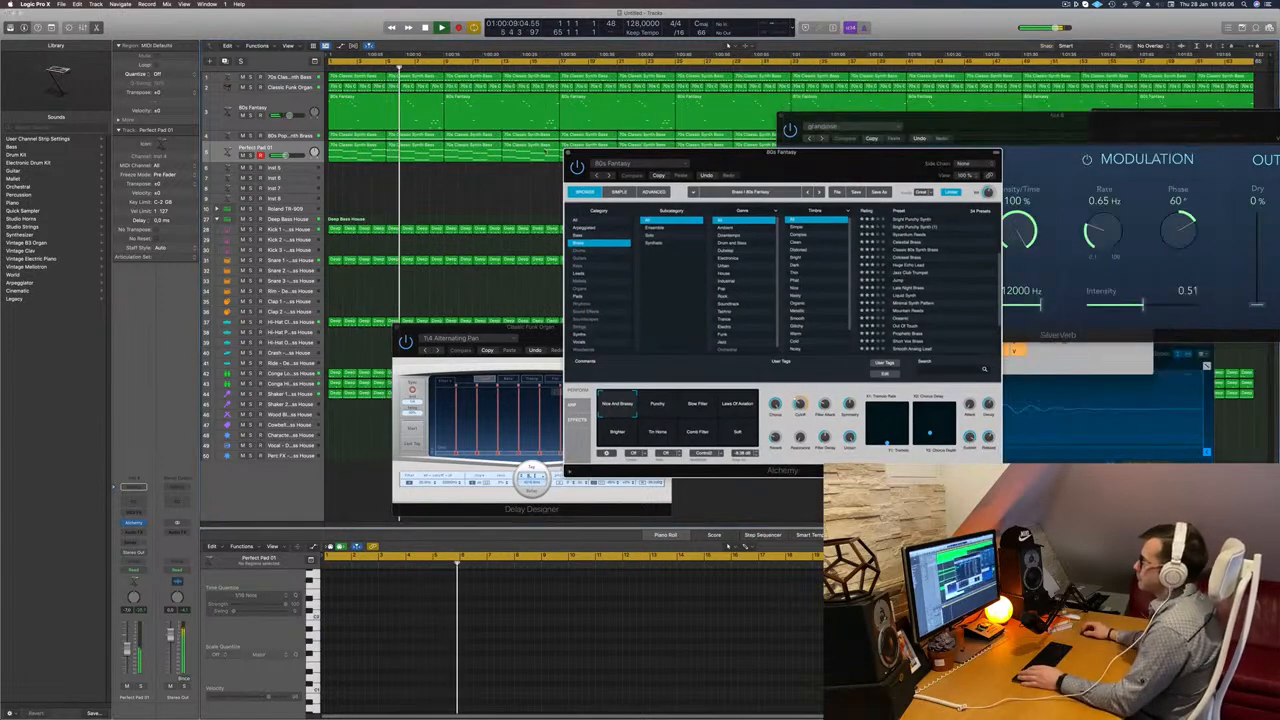
{"action": "left_click", "coordinate": [568, 153]}
{"action": "left_click_drag", "start_coordinate": [955, 132], "coordinate": [595, 204]}
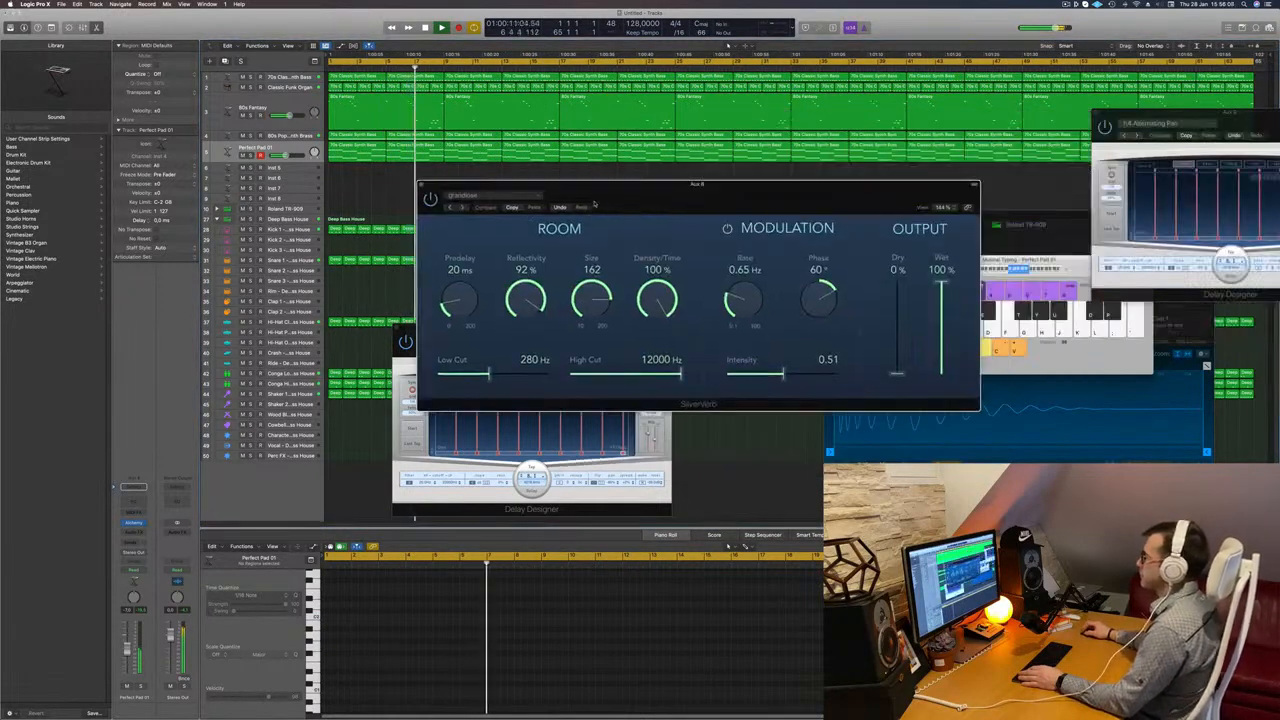
{"action": "left_click", "coordinate": [422, 186]}
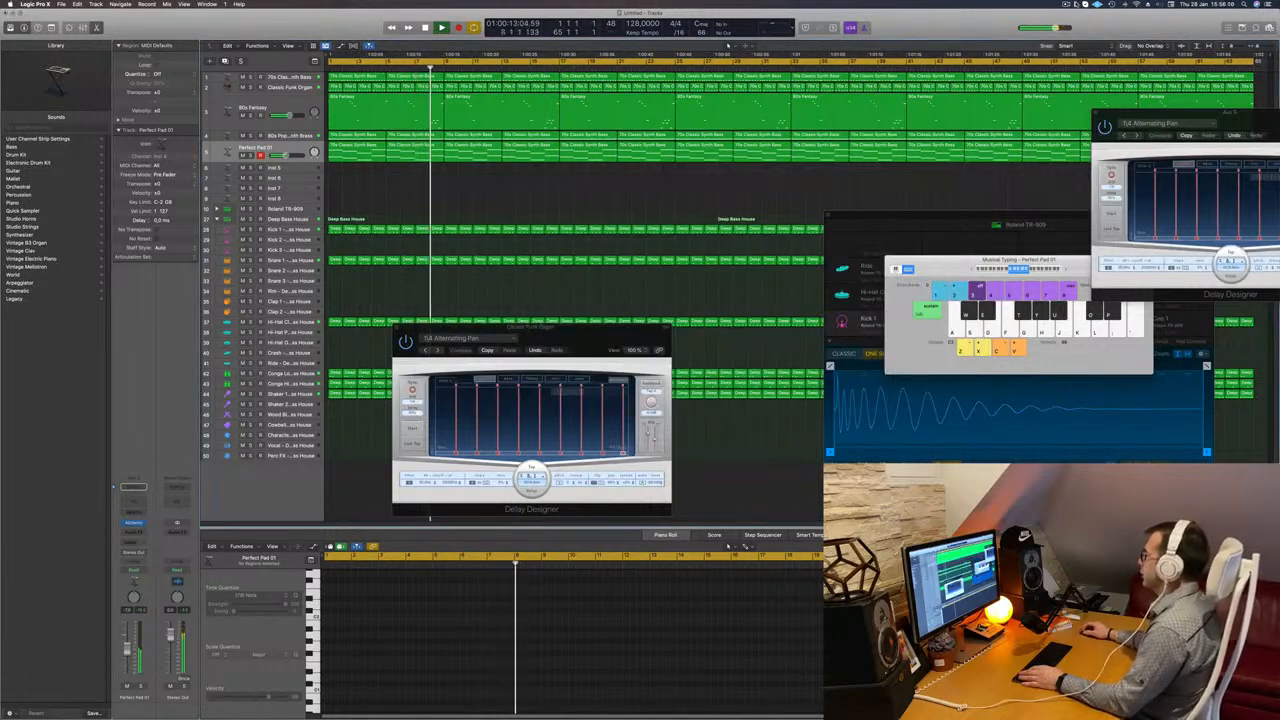
{"action": "left_click", "coordinate": [1066, 4]}
{"action": "left_click", "coordinate": [1108, 112]}
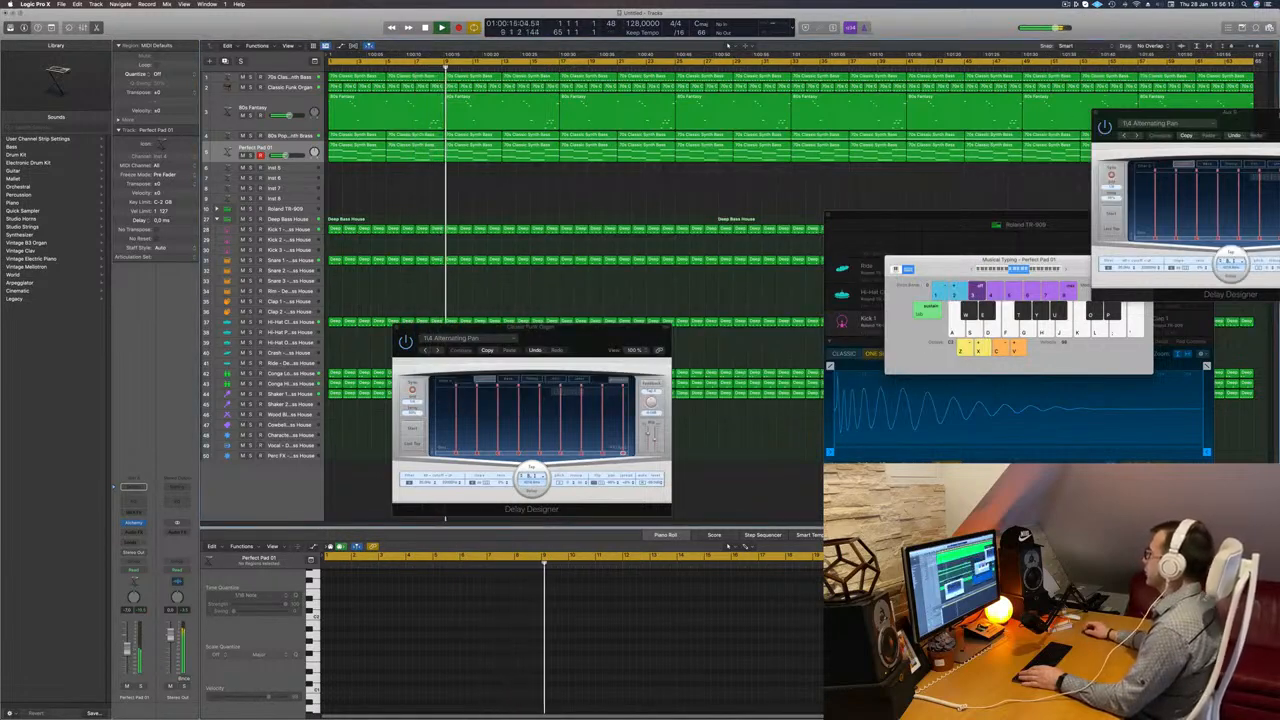
{"action": "left_click_drag", "start_coordinate": [1108, 112], "coordinate": [661, 155]}
{"action": "left_click", "coordinate": [688, 151]}
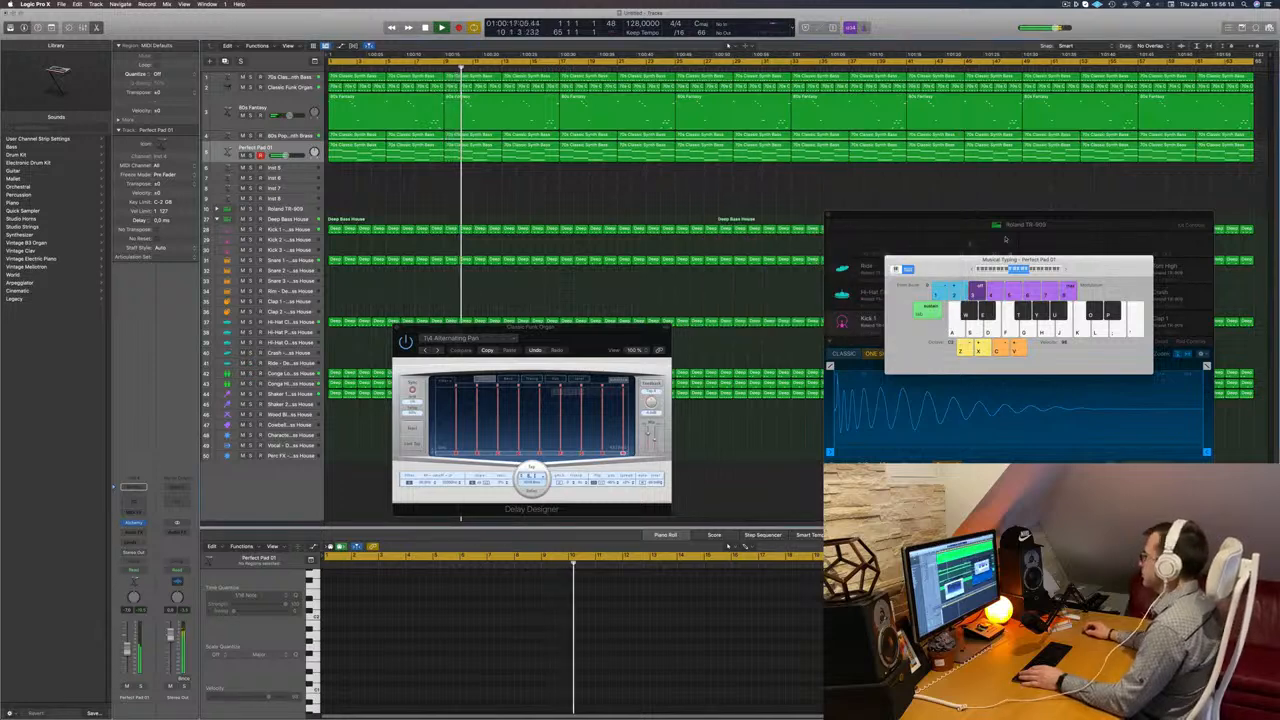
Close the Roland TR-909 drum kit and Classic Funk Organ Delay Designer windows and reposition the Musical Typing keyboard.
{"action": "left_click_drag", "start_coordinate": [1040, 219], "coordinate": [920, 210]}
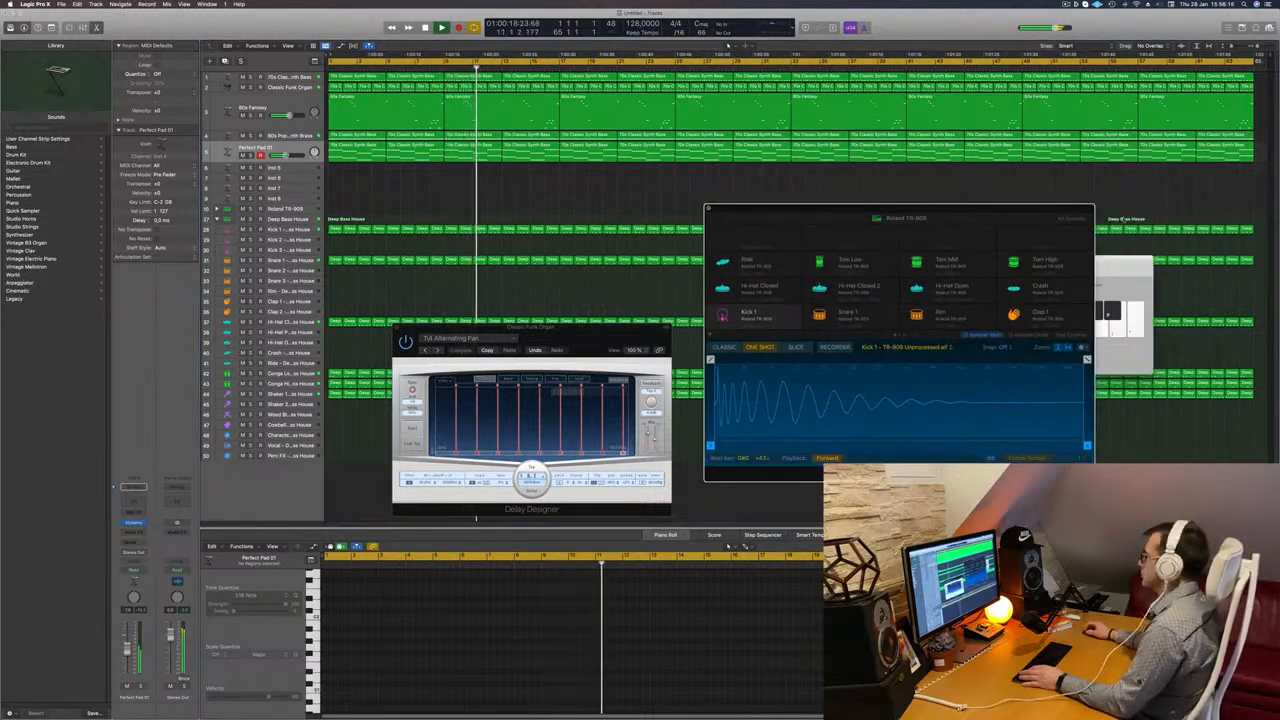
{"action": "left_click", "coordinate": [708, 206]}
{"action": "left_click_drag", "start_coordinate": [1018, 260], "coordinate": [908, 164]}
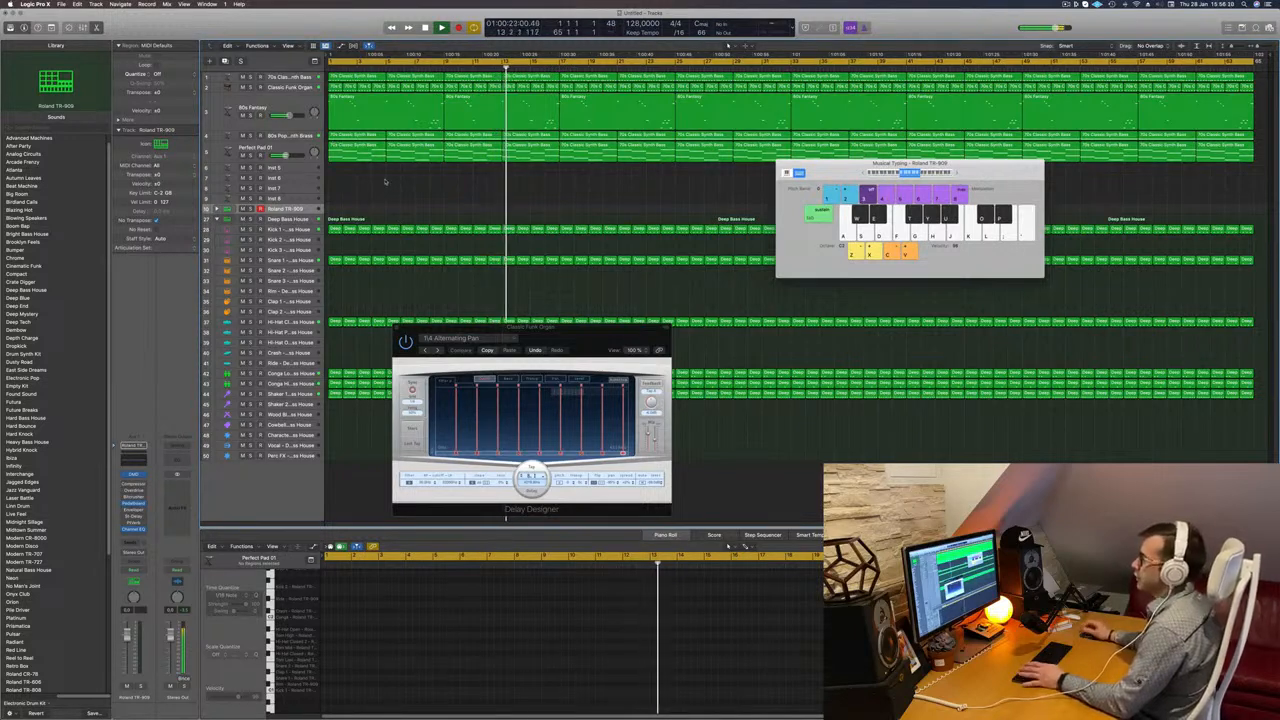
{"action": "key", "text": "Return"}
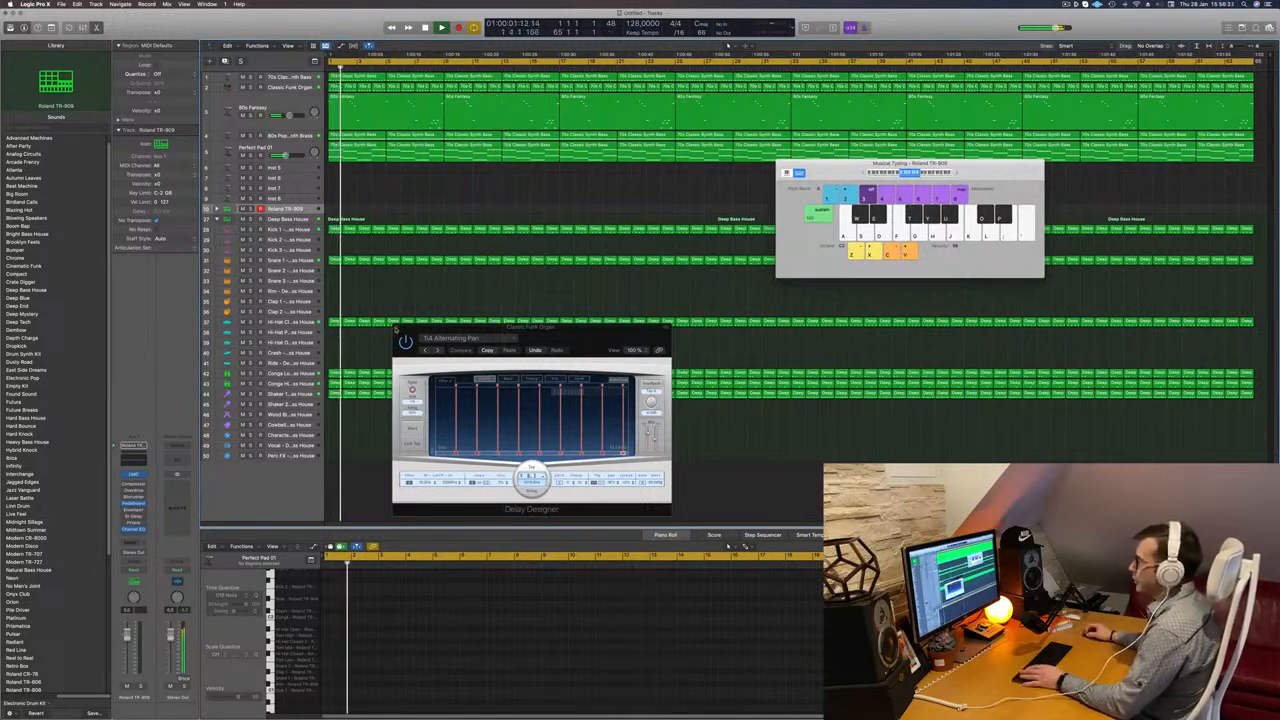
{"action": "left_click", "coordinate": [397, 327]}
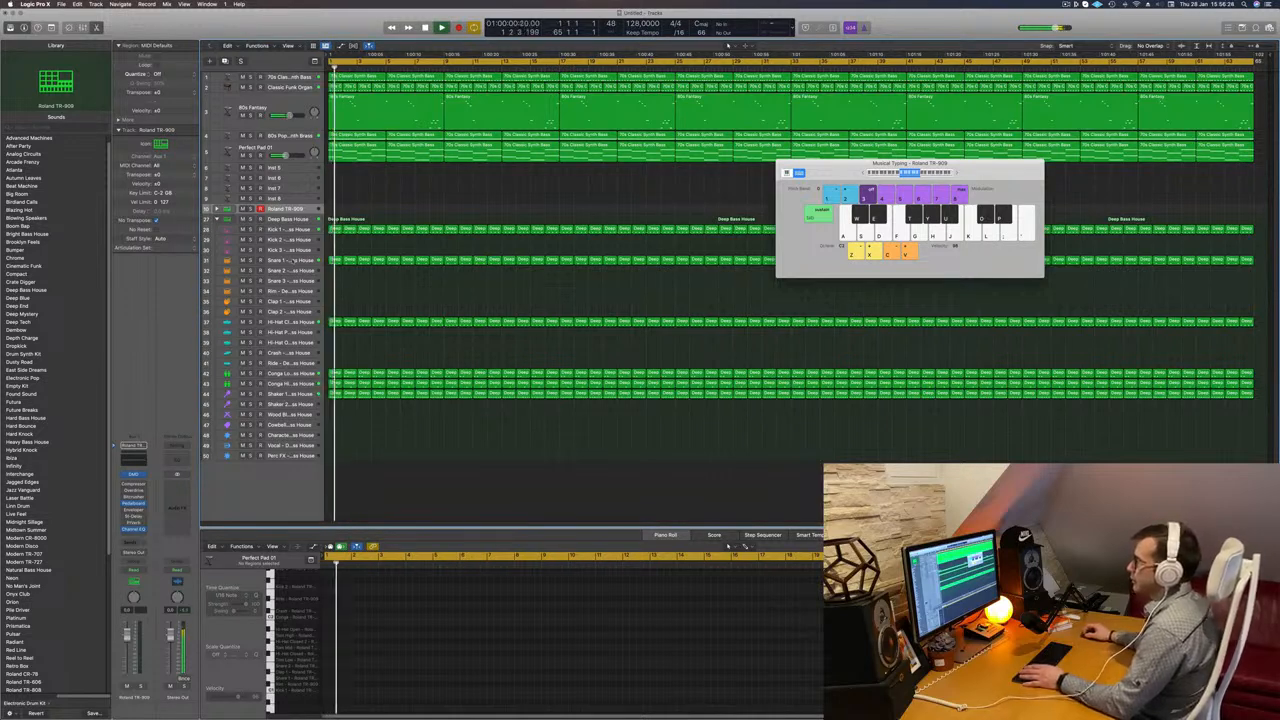
Expand the Roland TR-909 track stack and copy the first Deep Bass House Kick 1 region to its Snare 1 track at bar 1.
{"action": "left_click", "coordinate": [293, 261]}
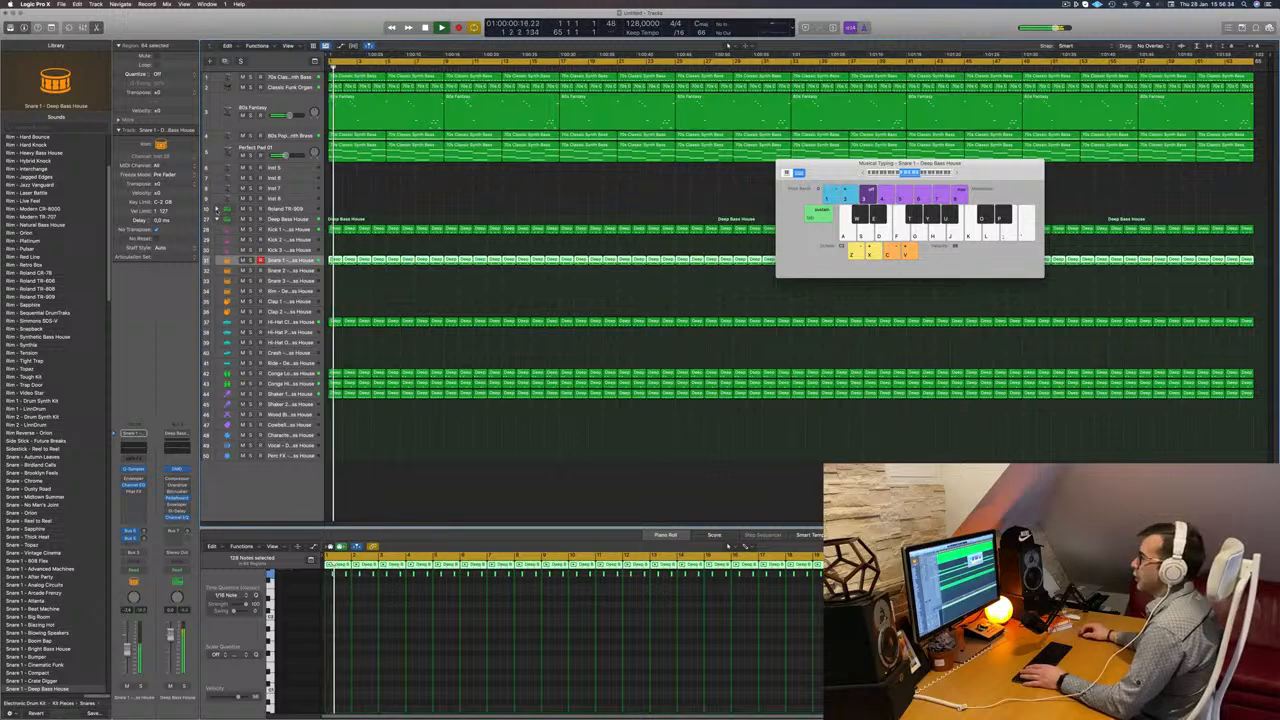
{"action": "left_click", "coordinate": [217, 209]}
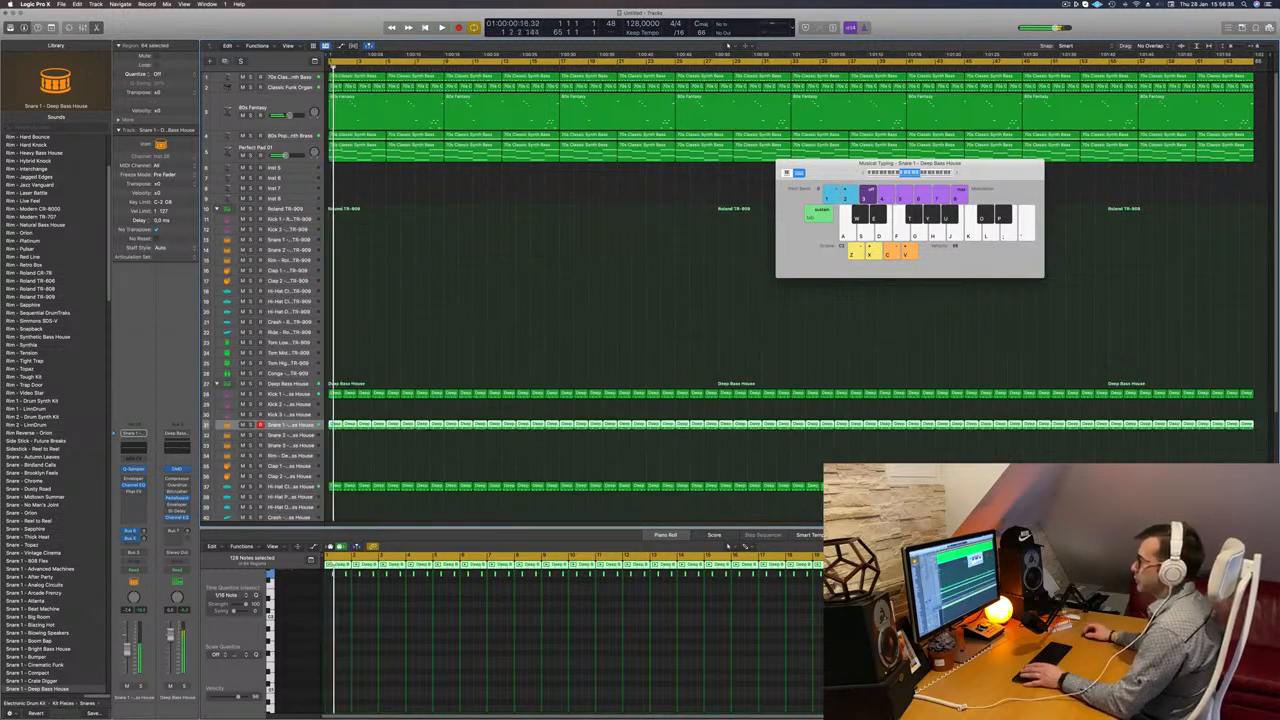
{"action": "left_click", "coordinate": [336, 393]}
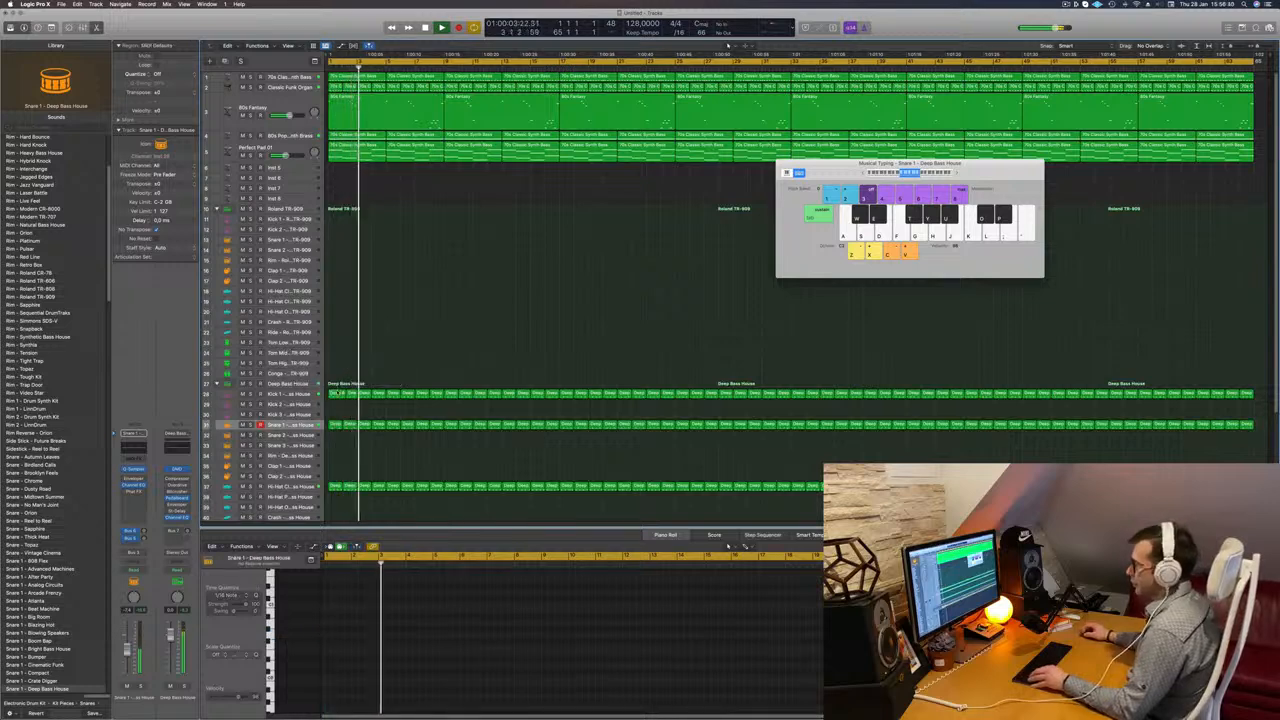
{"action": "left_click", "coordinate": [337, 393]}
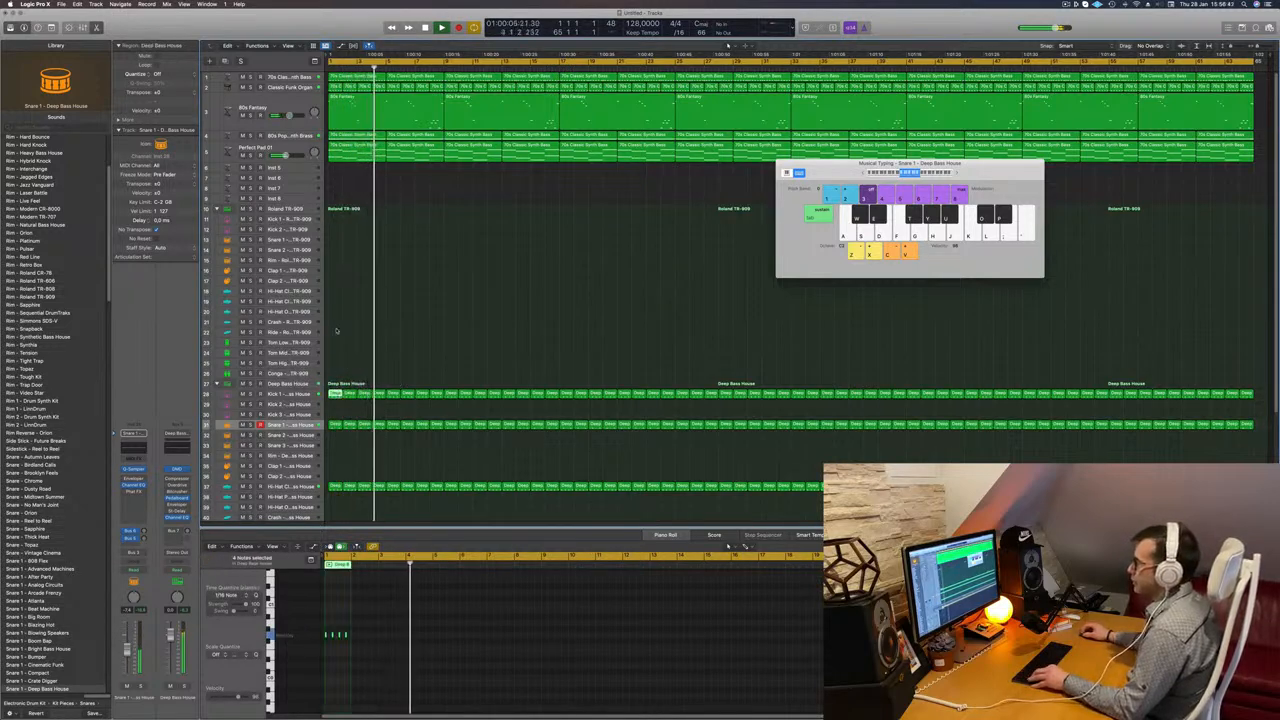
{"action": "left_click_drag", "start_coordinate": [337, 331], "coordinate": [338, 240]}
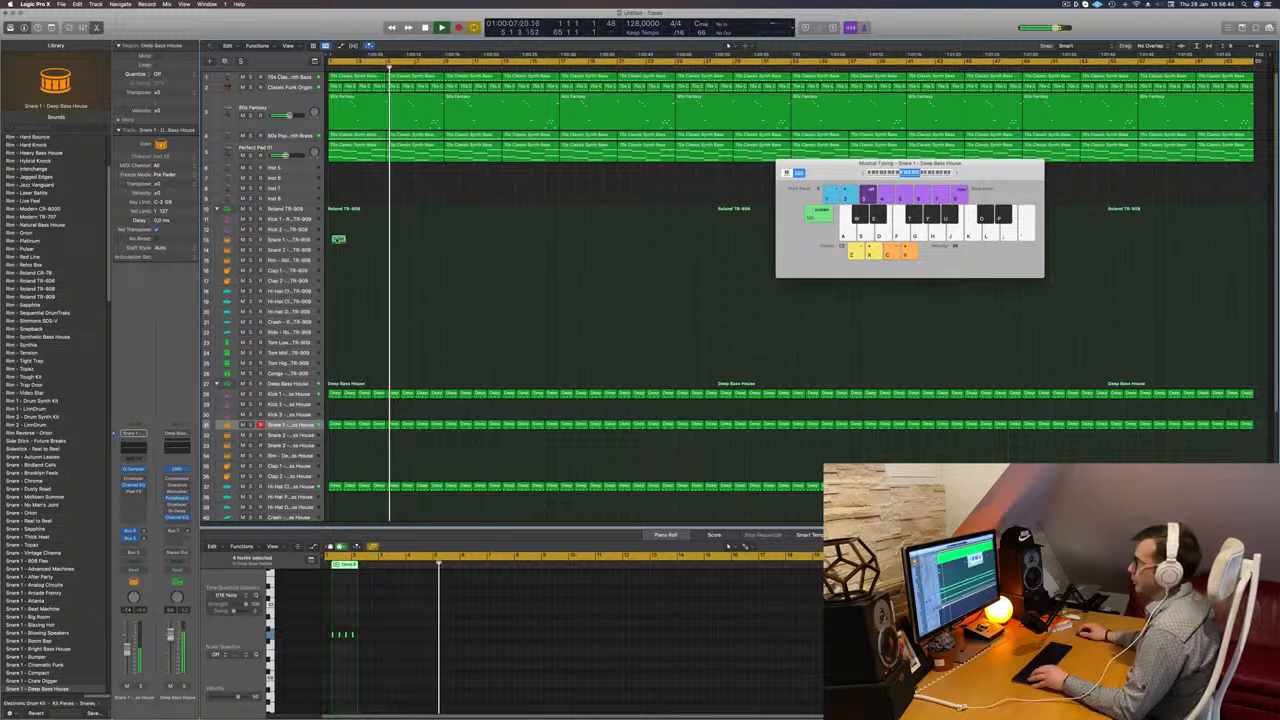
Thin out the notes of the copied region on the Roland TR-909 Snare 1 track and start playback.
{"action": "scroll", "coordinate": [352, 672], "scroll_direction": "up", "scroll_amount": 8}
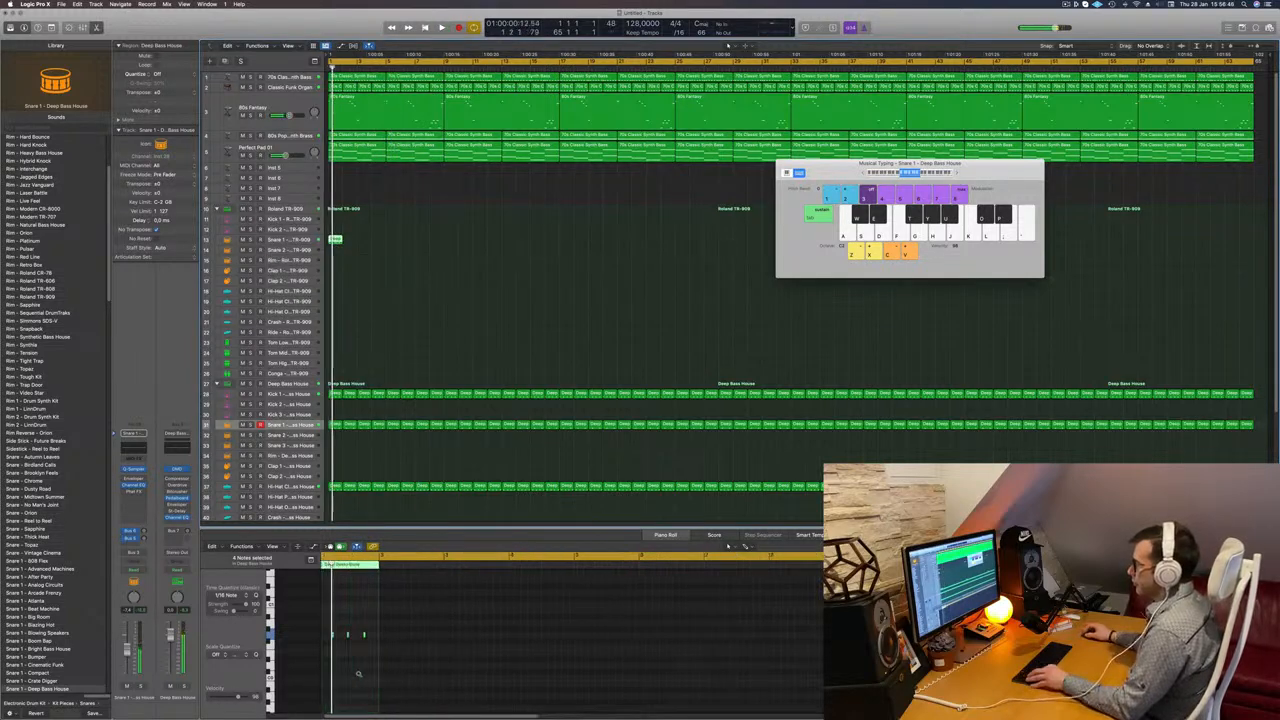
{"action": "left_click_drag", "start_coordinate": [335, 625], "coordinate": [444, 652]}
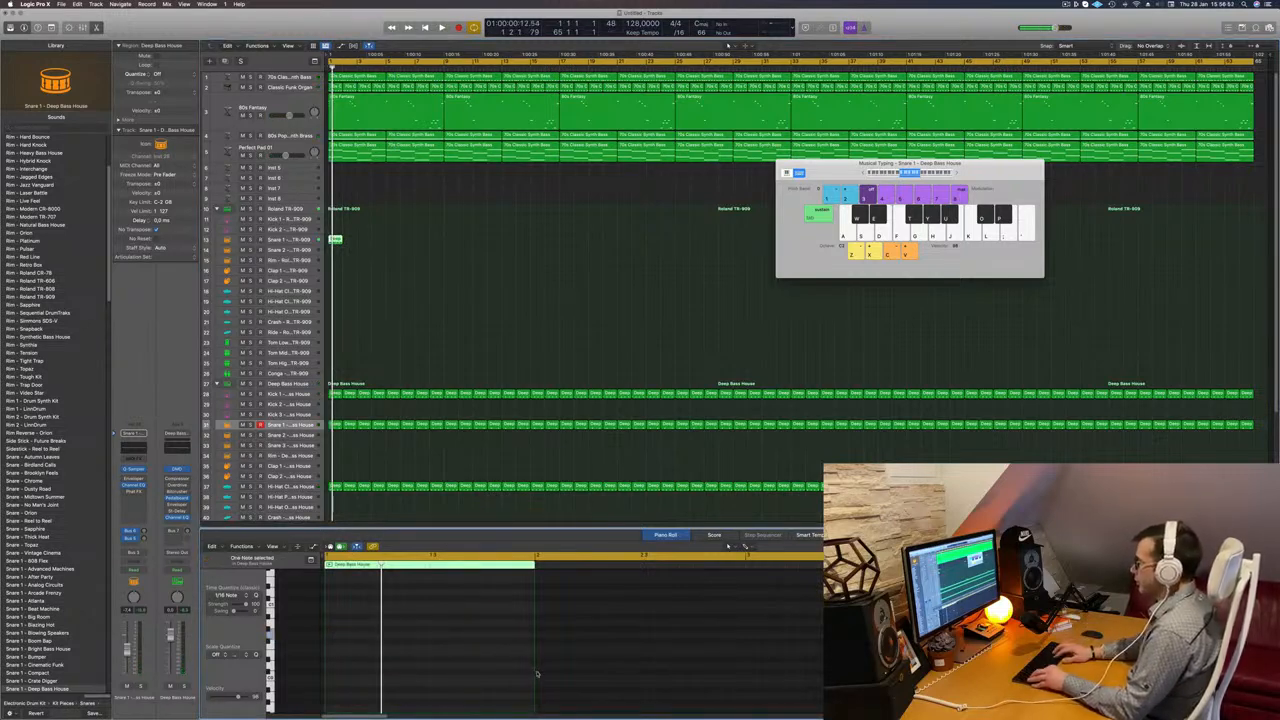
{"action": "key", "text": "space"}
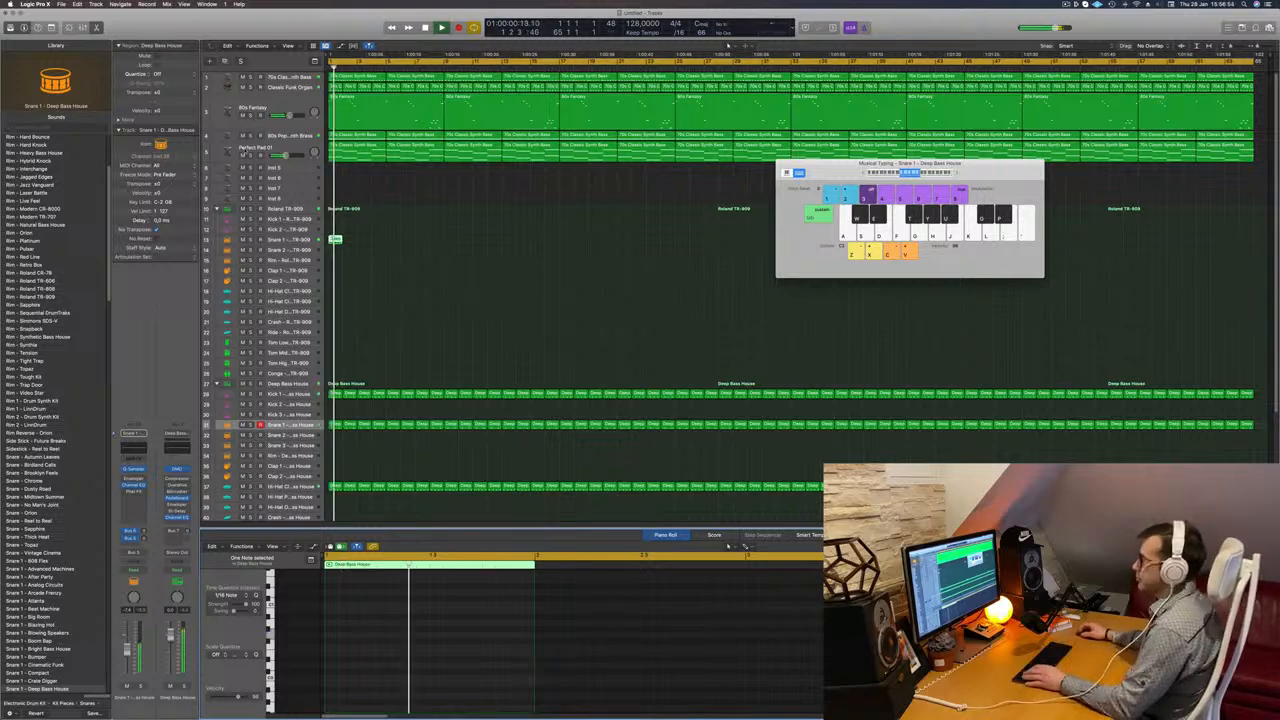
Select the Roland TR-909 Snare 1 track and copy its bar 1 region to bar 2.
{"action": "left_click", "coordinate": [284, 240]}
{"action": "scroll", "coordinate": [365, 240], "scroll_direction": "up", "scroll_amount": 5}
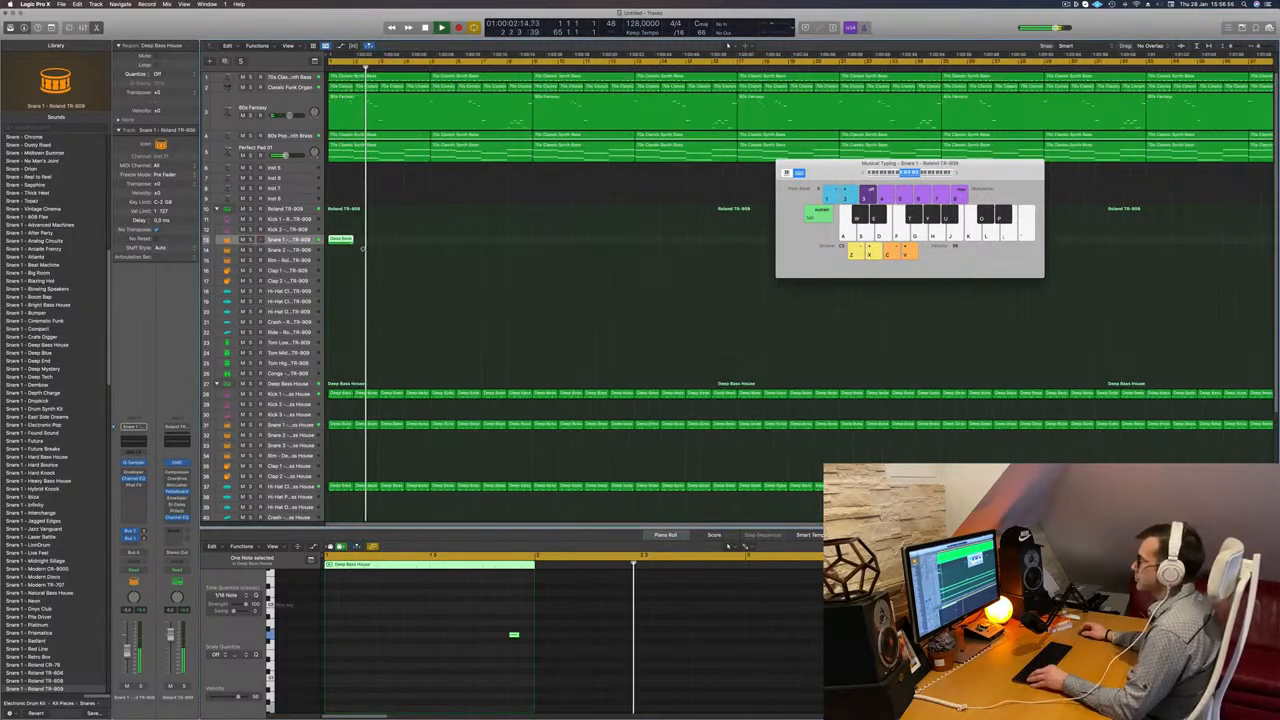
{"action": "left_click_drag", "start_coordinate": [342, 239], "coordinate": [376, 248]}
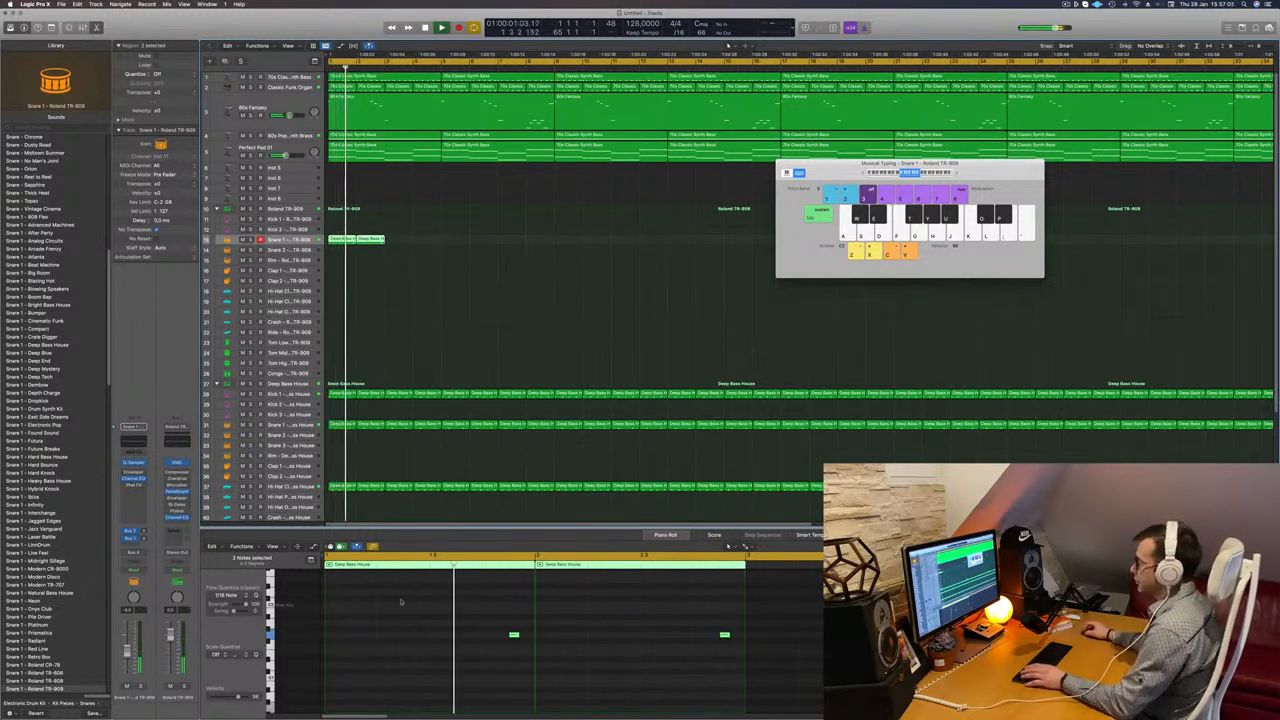
{"action": "left_click_drag", "start_coordinate": [414, 622], "coordinate": [808, 666]}
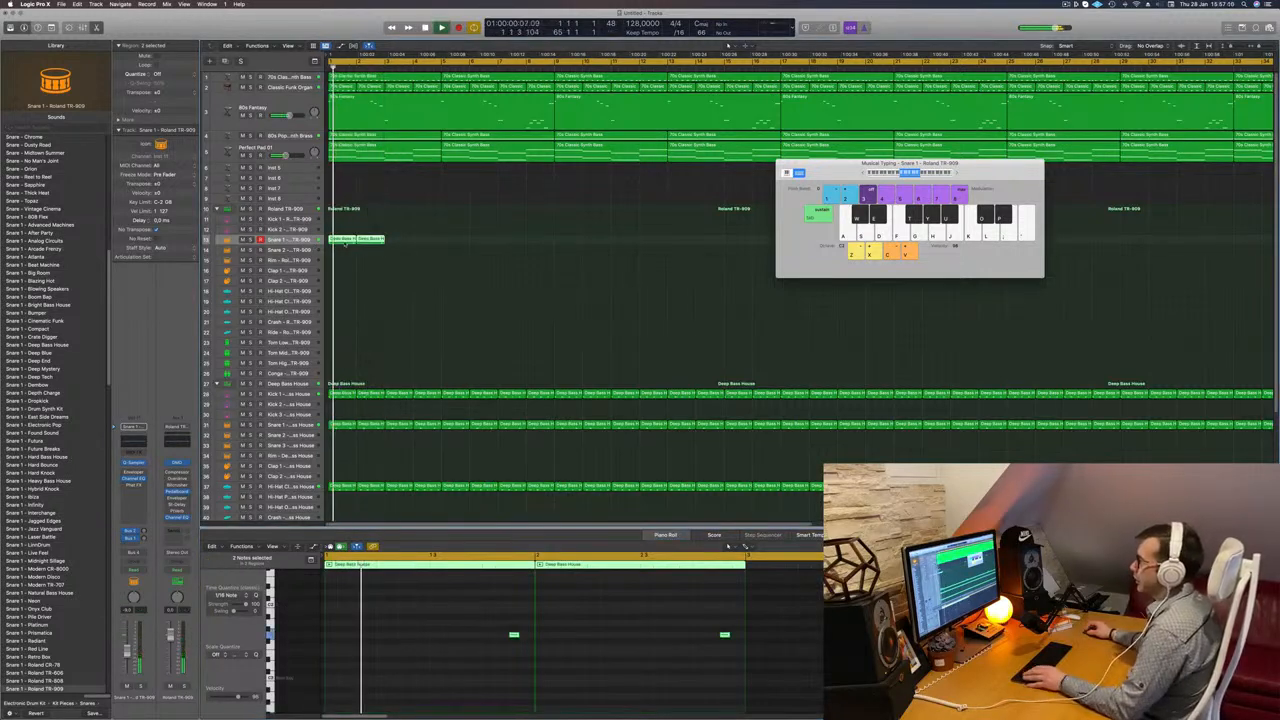
Audition the two snare regions on the Roland TR-909 Snare 2, Clap 1 and Clap 2 tracks and return them to Snare 1.
{"action": "left_click_drag", "start_coordinate": [345, 243], "coordinate": [346, 252]}
{"action": "key", "text": "space"}
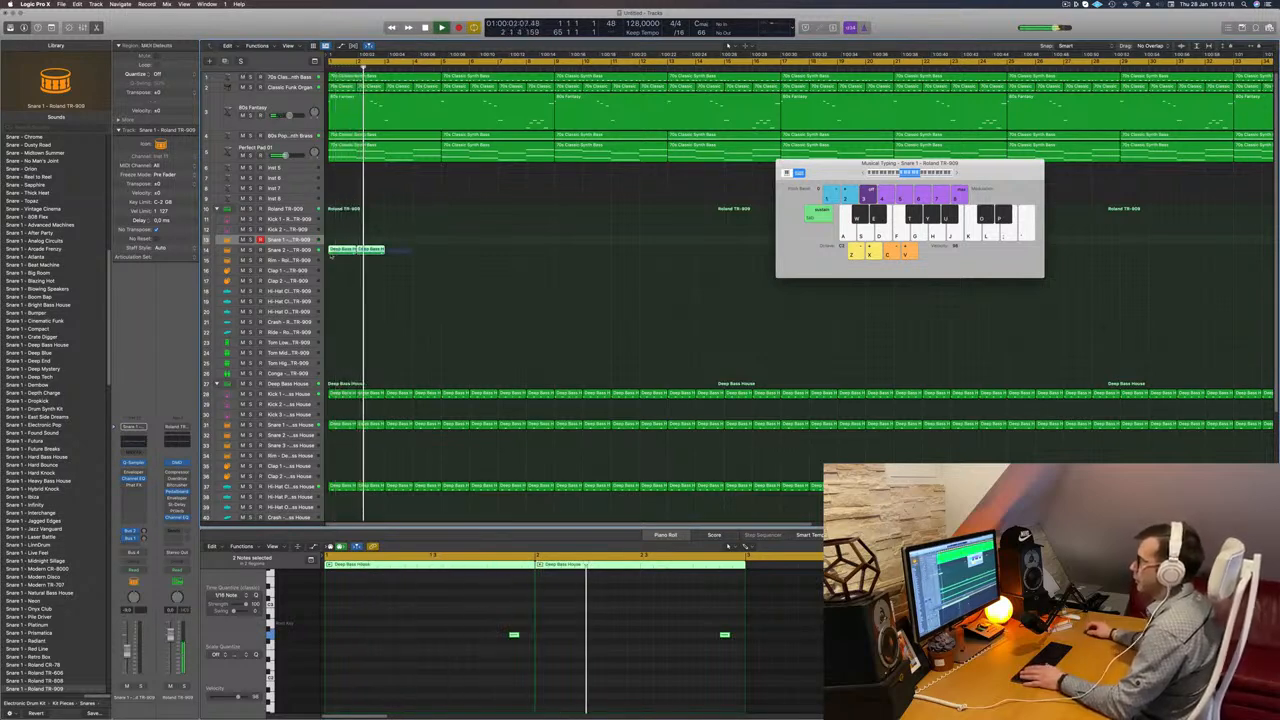
{"action": "left_click_drag", "start_coordinate": [336, 249], "coordinate": [336, 268]}
{"action": "key", "text": "space"}
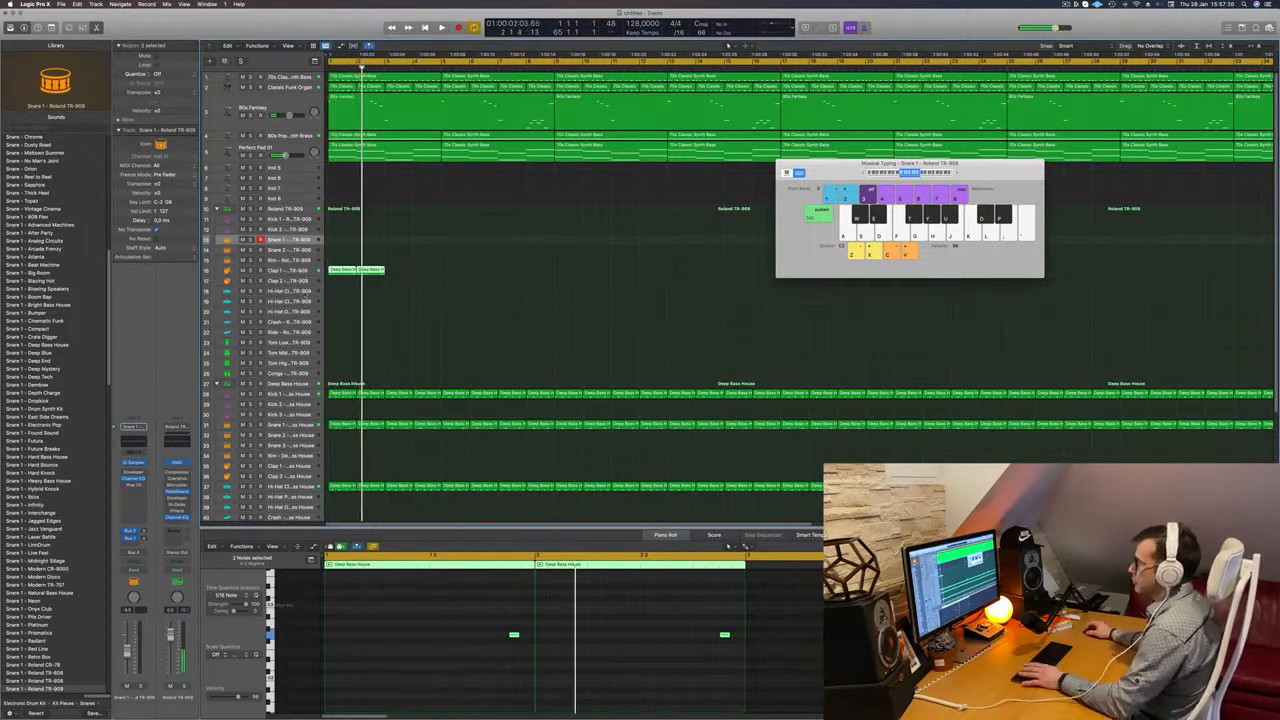
{"action": "left_click", "coordinate": [303, 281]}
{"action": "key", "text": "space"}
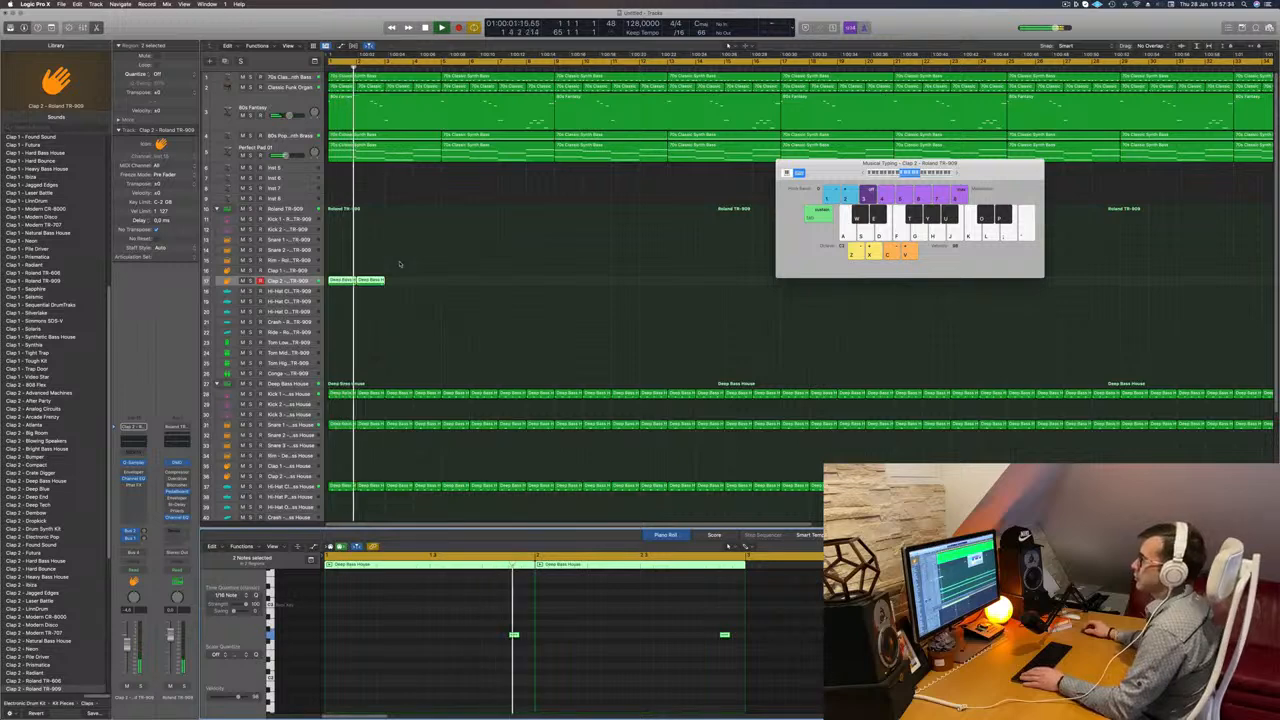
{"action": "left_click", "coordinate": [350, 281]}
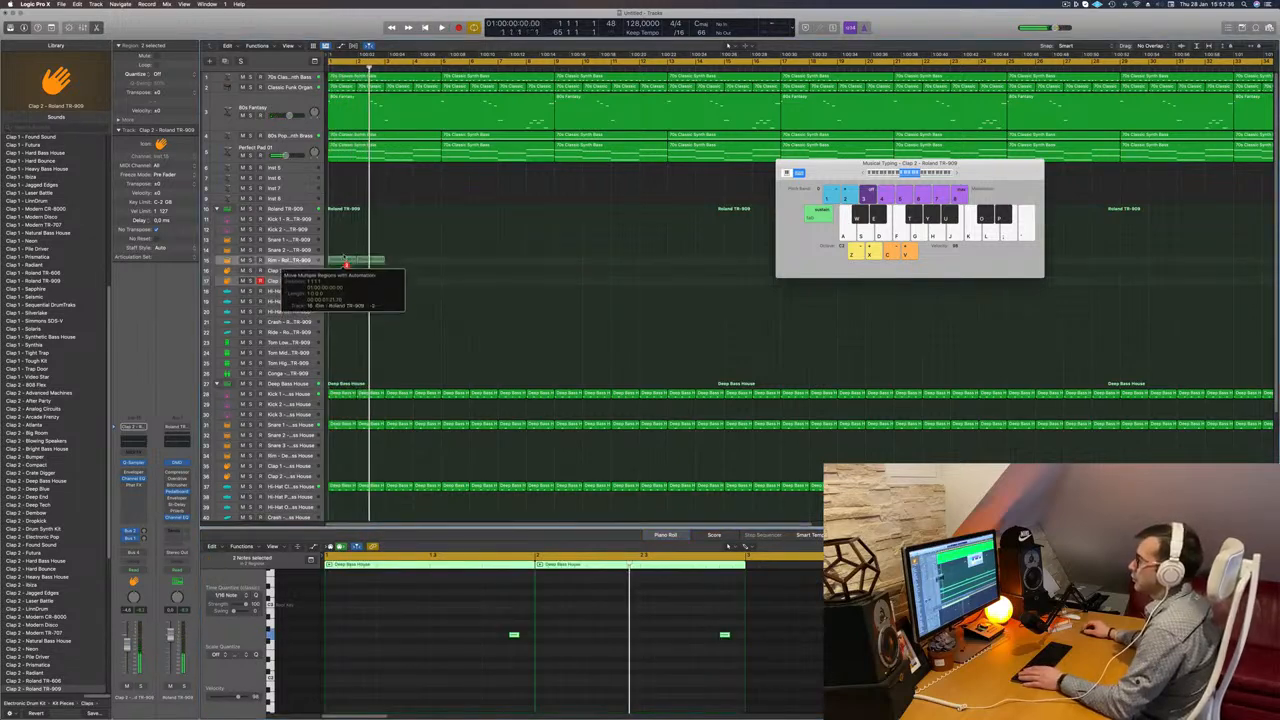
{"action": "left_click_drag", "start_coordinate": [345, 257], "coordinate": [345, 243]}
{"action": "key", "text": "space"}
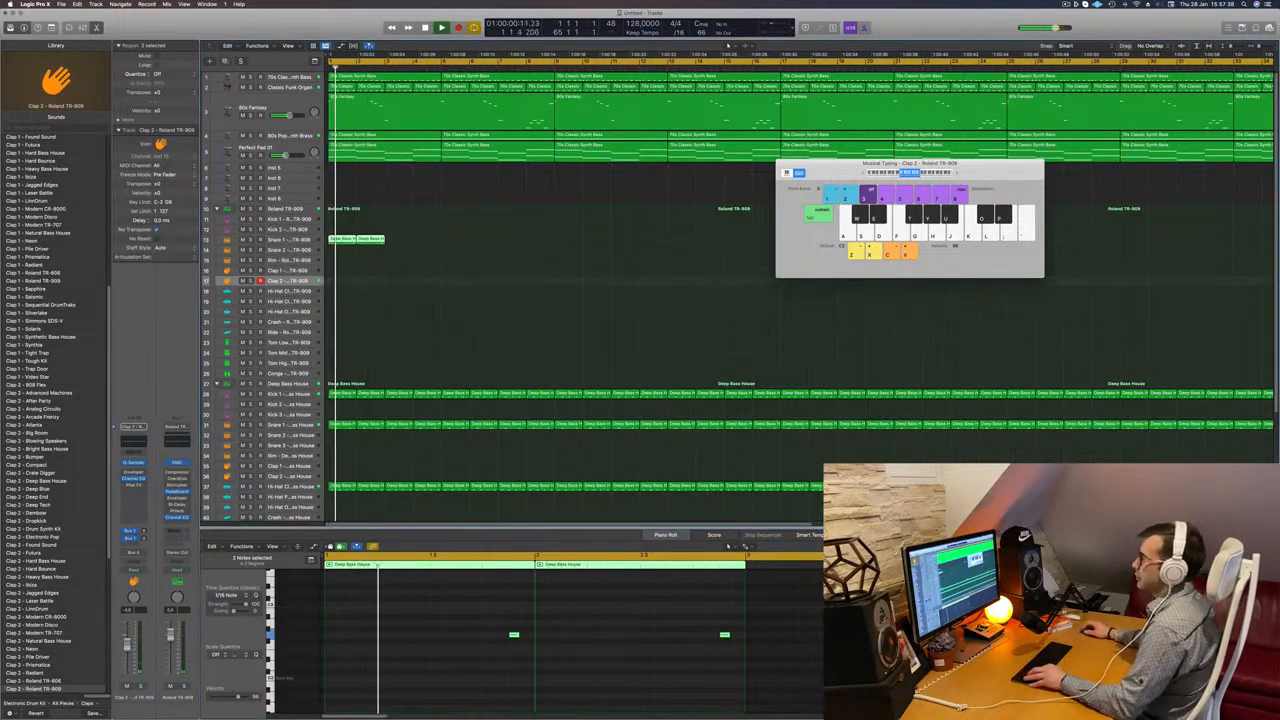
Duplicate the Roland TR-909 Snare 1 regions repeatedly to fill the arrangement up to bar 65, moving the Musical Typing keyboard out of the way.
{"action": "scroll", "coordinate": [378, 252], "scroll_direction": "down", "scroll_amount": 5}
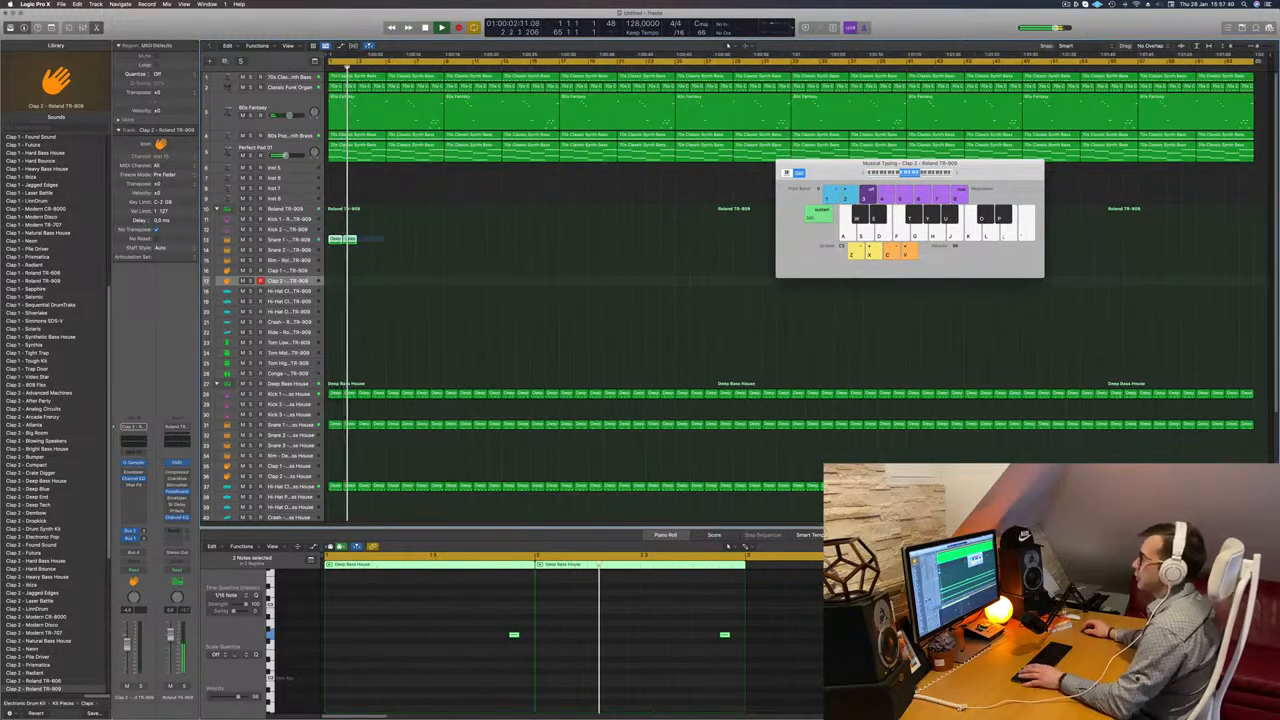
{"action": "left_click_drag", "start_coordinate": [348, 240], "coordinate": [372, 248]}
{"action": "left_click_drag", "start_coordinate": [352, 241], "coordinate": [409, 243]}
{"action": "key", "text": "space"}
{"action": "key", "text": "space"}
{"action": "left_click_drag", "start_coordinate": [875, 162], "coordinate": [1005, 179]}
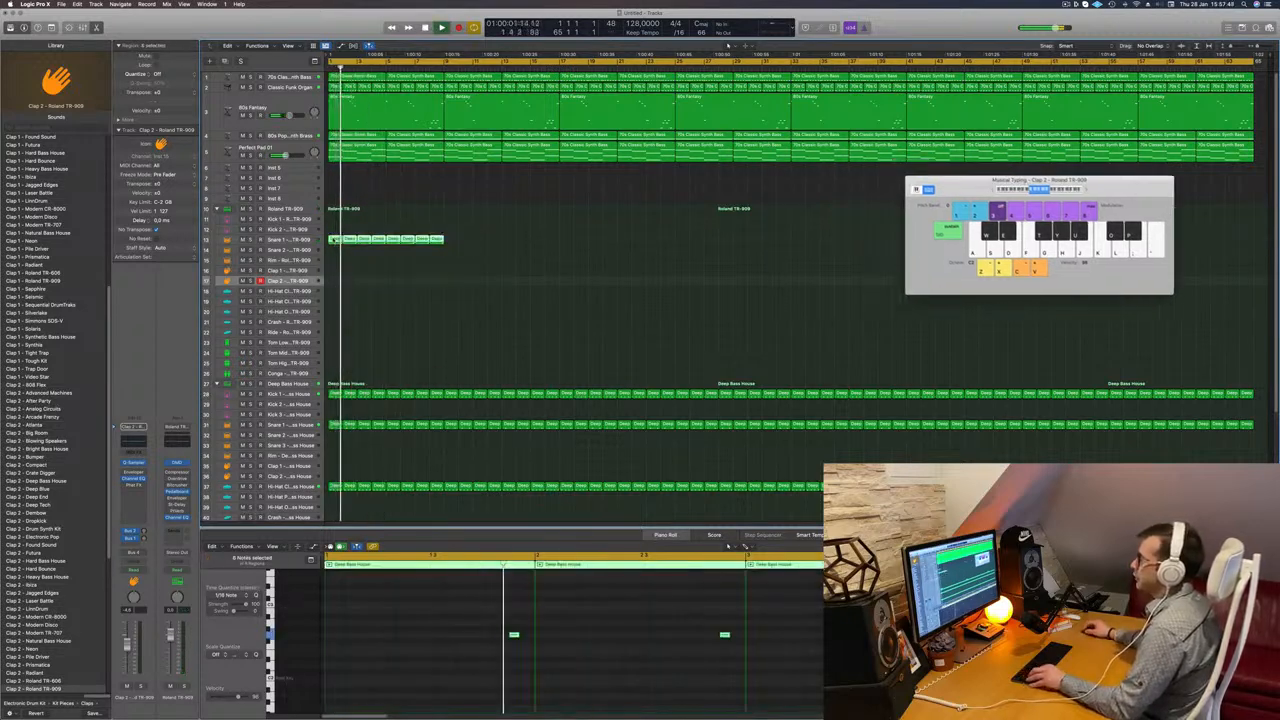
{"action": "left_click_drag", "start_coordinate": [341, 243], "coordinate": [458, 244]}
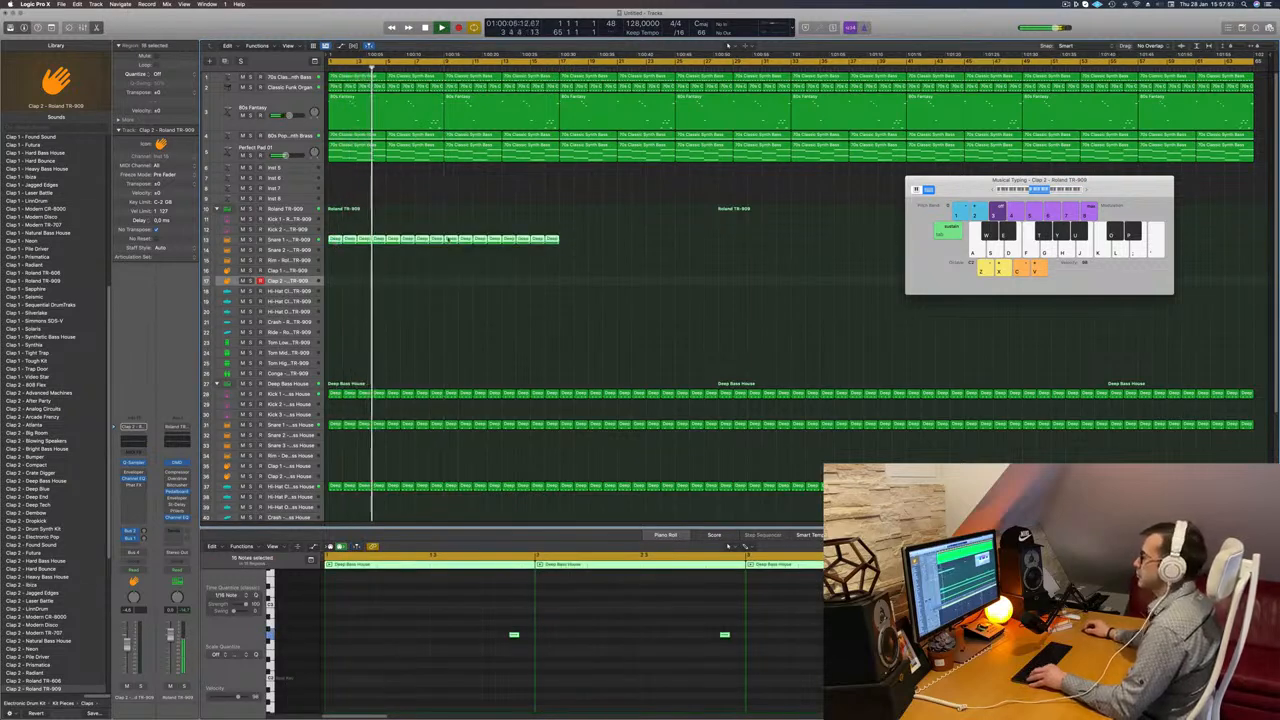
{"action": "left_click_drag", "start_coordinate": [331, 243], "coordinate": [561, 244]}
{"action": "left_click_drag", "start_coordinate": [965, 195], "coordinate": [726, 397]}
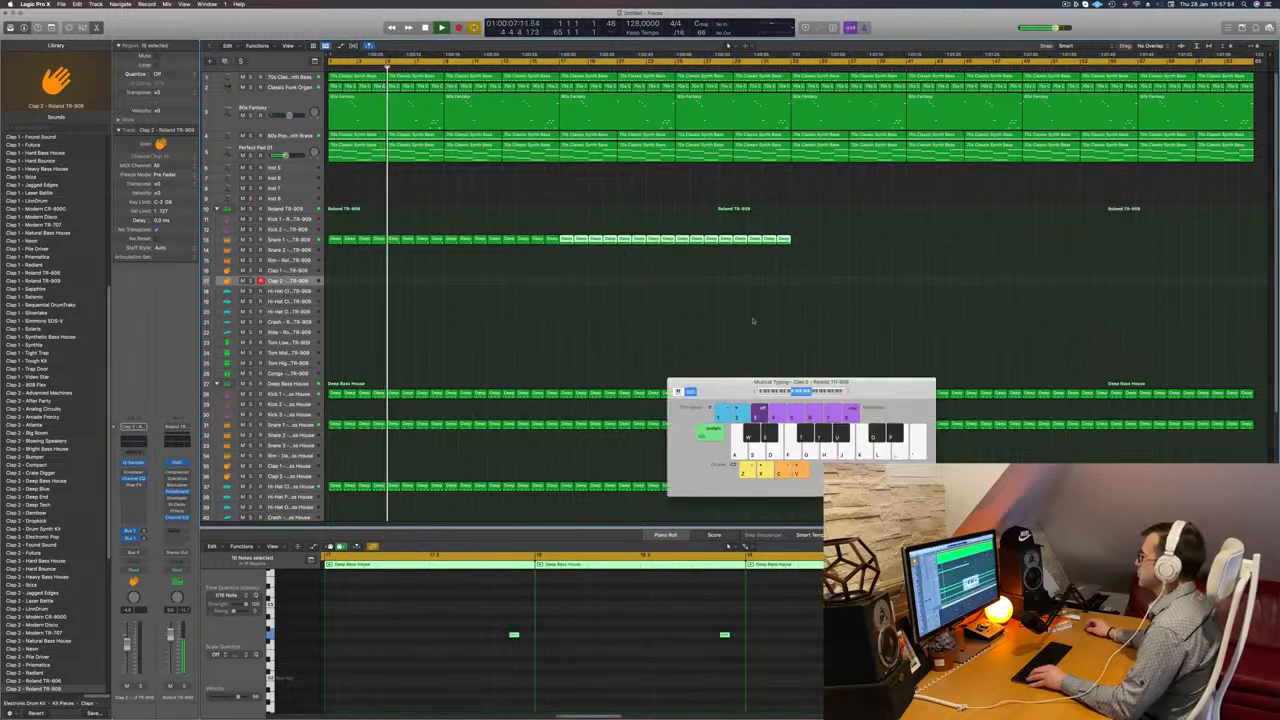
{"action": "left_click_drag", "start_coordinate": [566, 240], "coordinate": [1031, 241]}
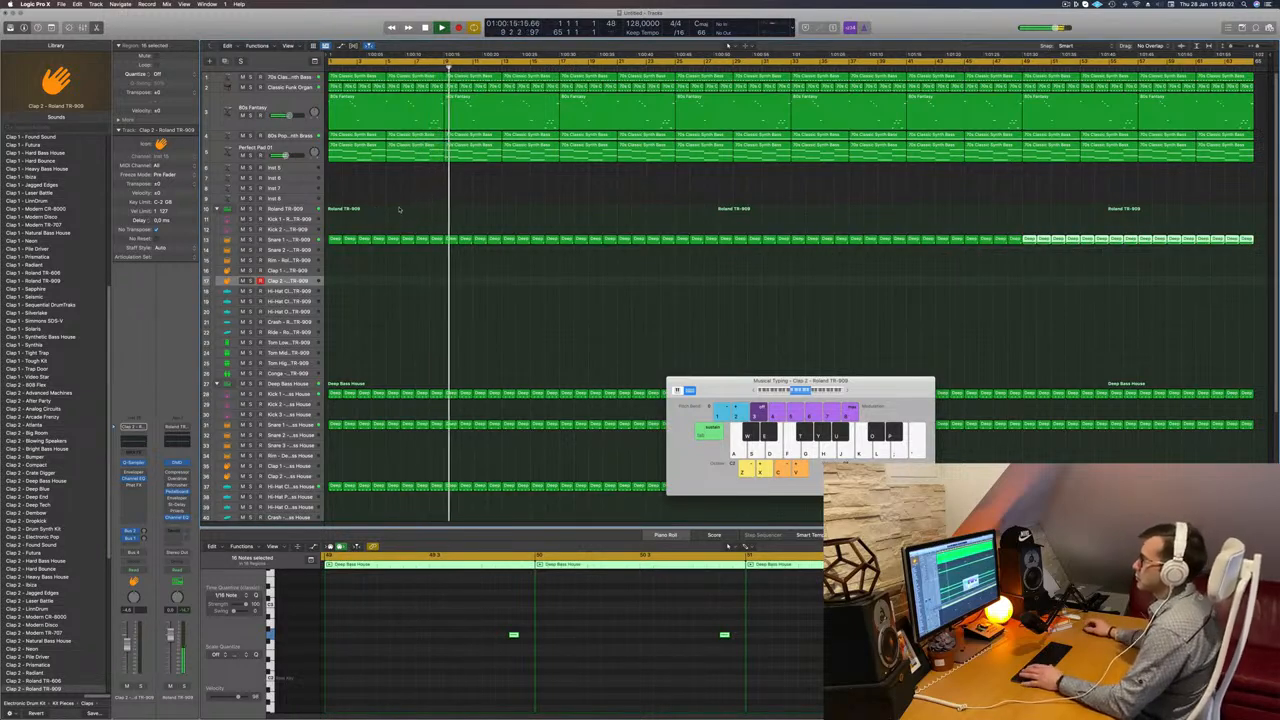
Adjust the Bus 1 delay send of the Roland TR-909 Snare 1 track during playback from the start.
{"action": "key", "text": "Return"}
{"action": "left_click", "coordinate": [281, 240]}
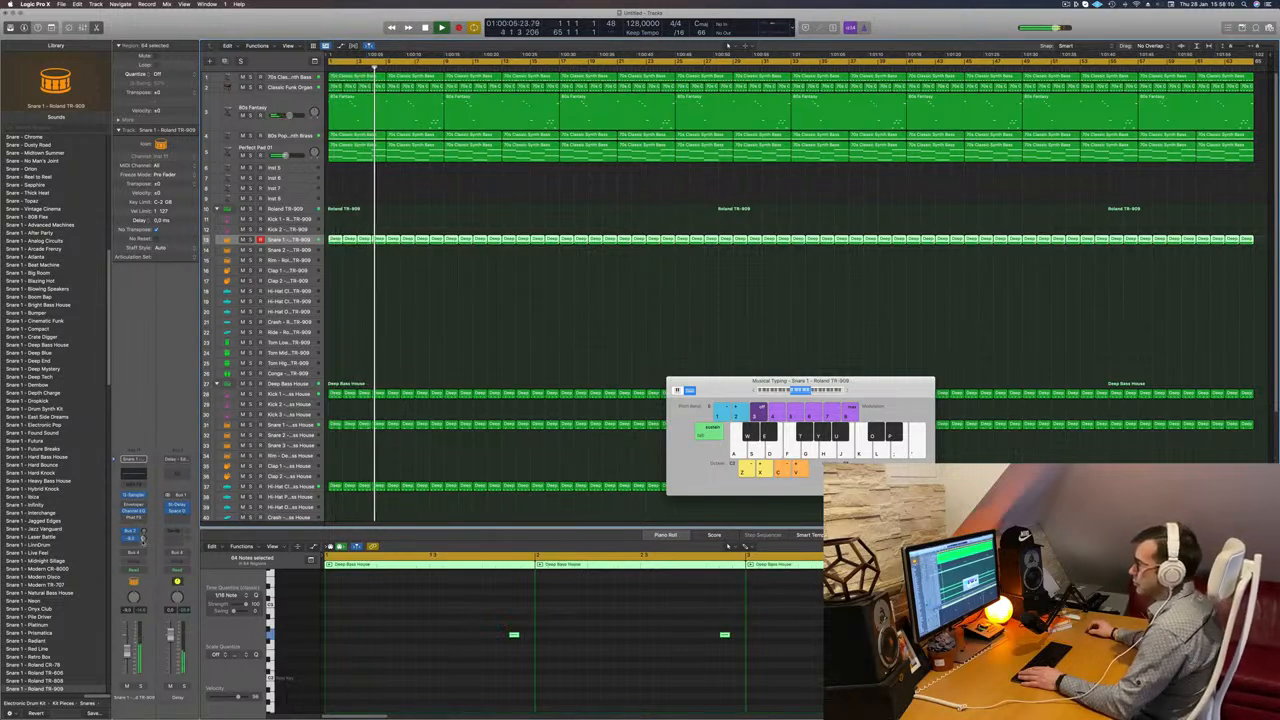
{"action": "left_click", "coordinate": [466, 294]}
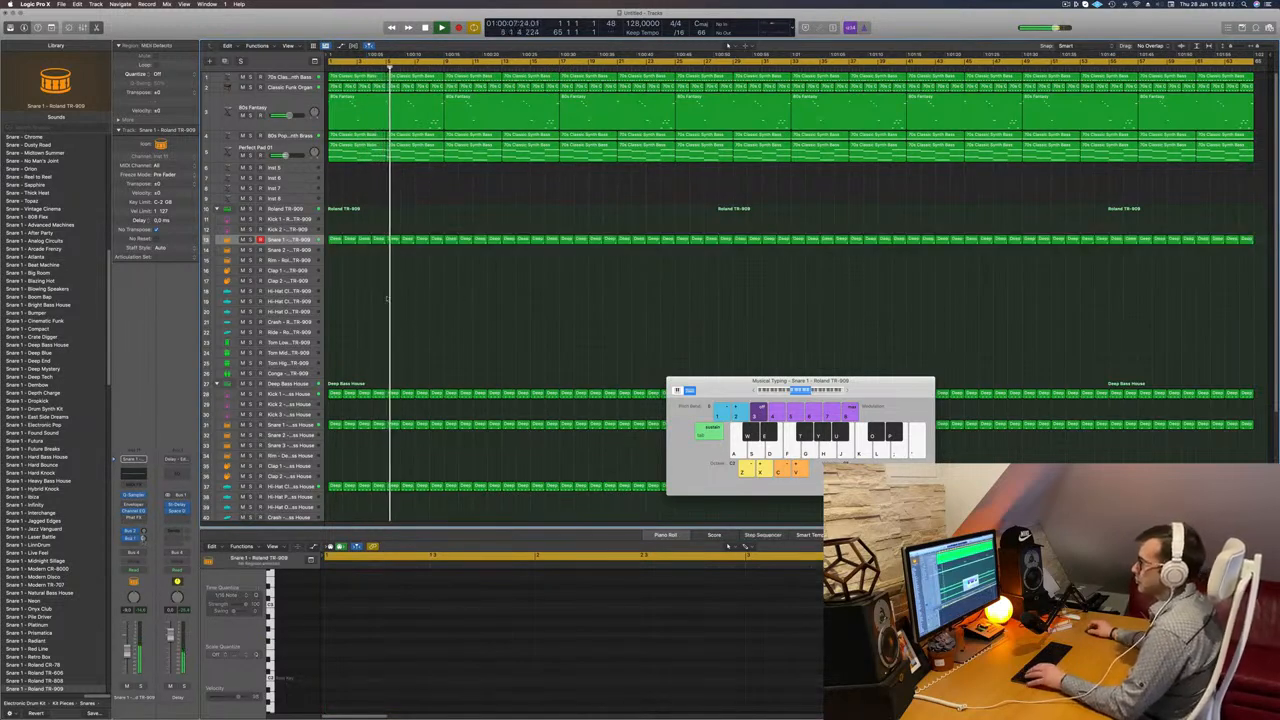
Copy the first Deep Bass House Kick 1 region to the Roland TR-909 Kick 1 track at bar 1 and audition it soloed and in the mix.
{"action": "key", "text": "Return"}
{"action": "left_click_drag", "start_coordinate": [337, 395], "coordinate": [342, 218]}
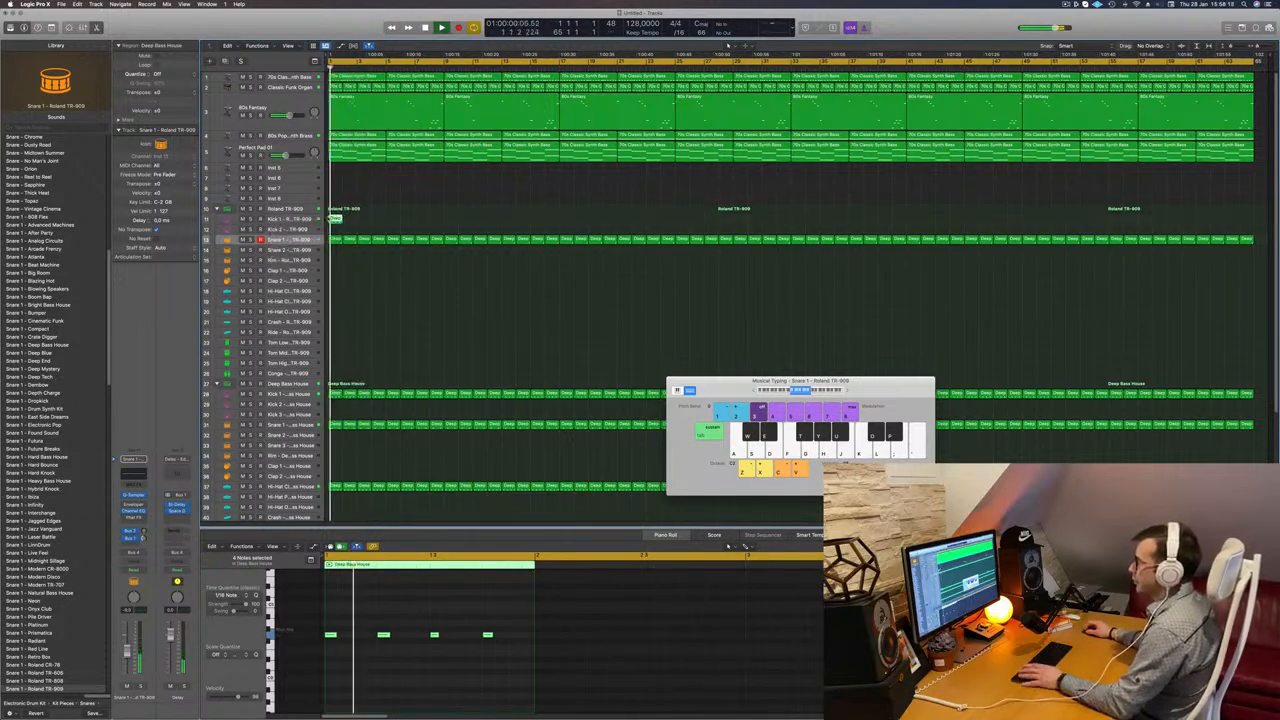
{"action": "left_click", "coordinate": [336, 219]}
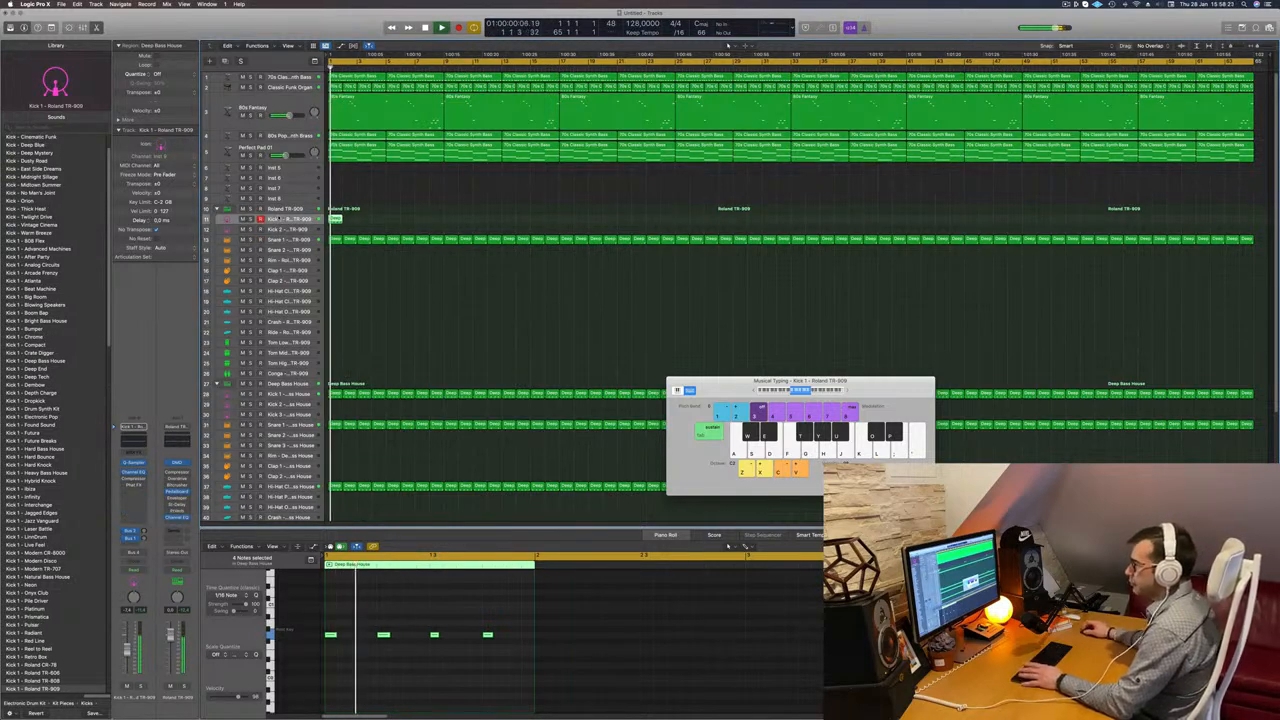
{"action": "key", "text": "r"}
{"action": "key", "text": "space"}
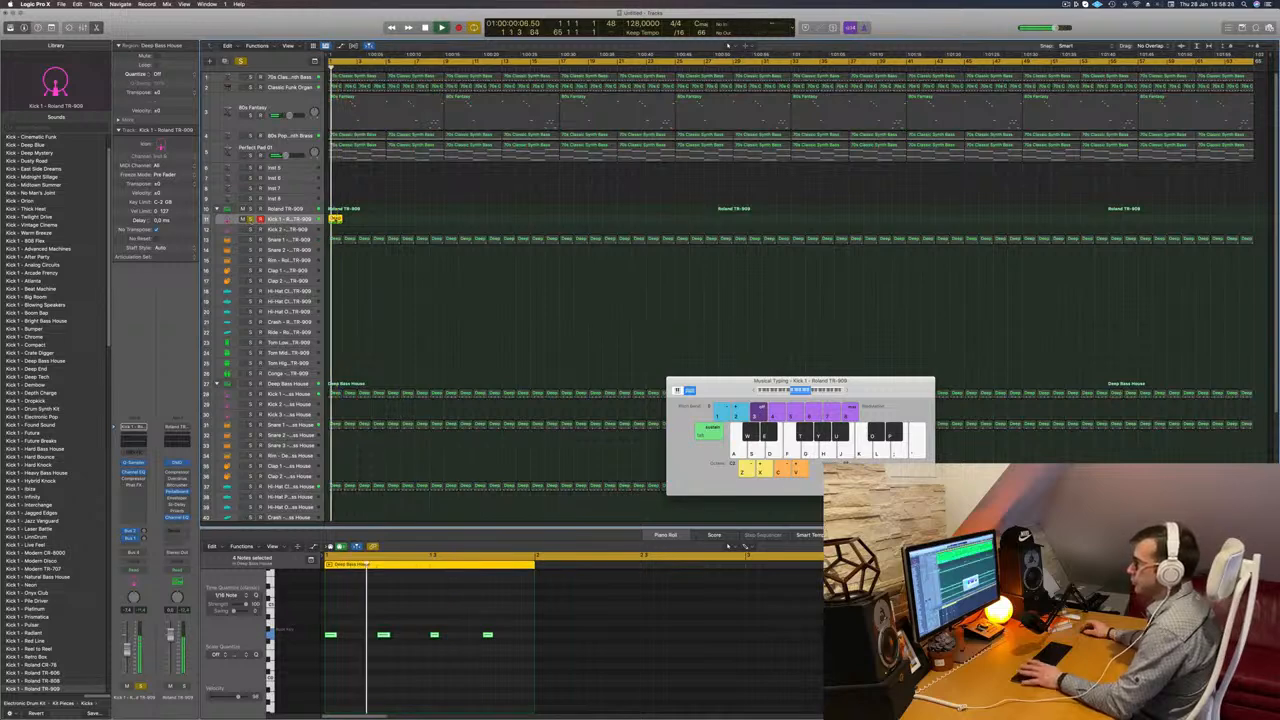
{"action": "left_click", "coordinate": [250, 219]}
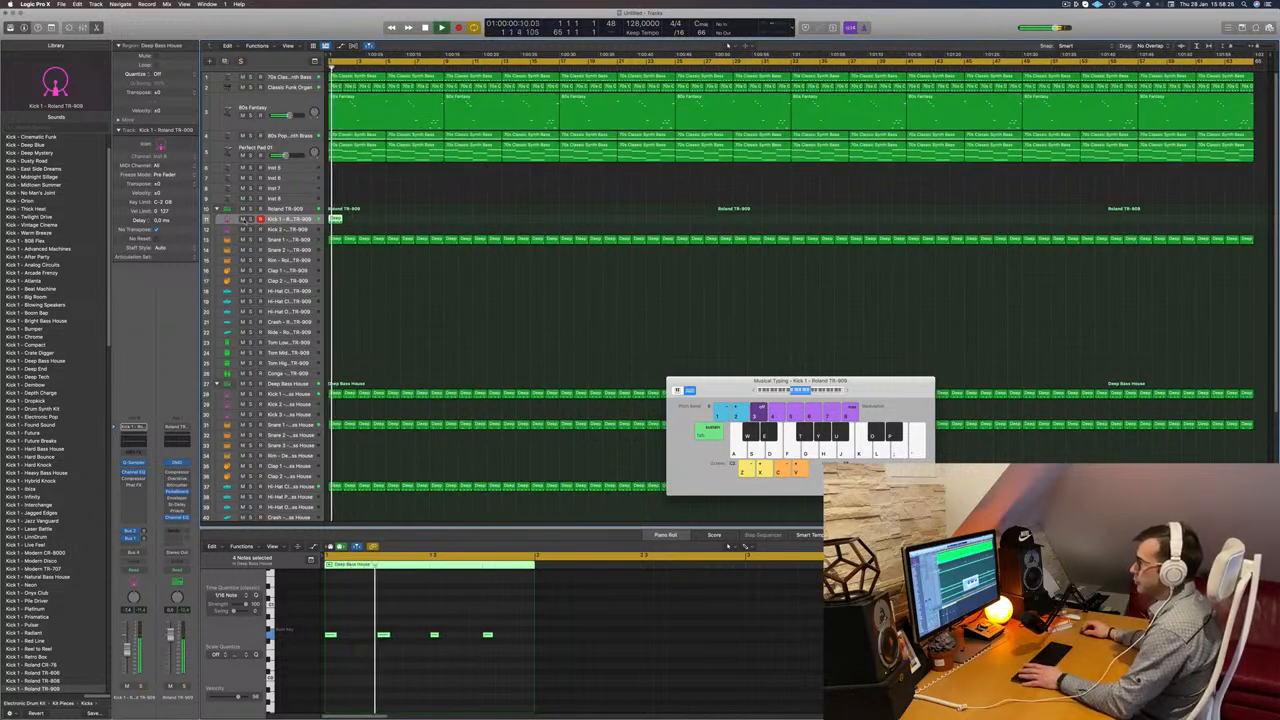
{"action": "key", "text": "space"}
{"action": "key", "text": "space"}
{"action": "key", "text": "space"}
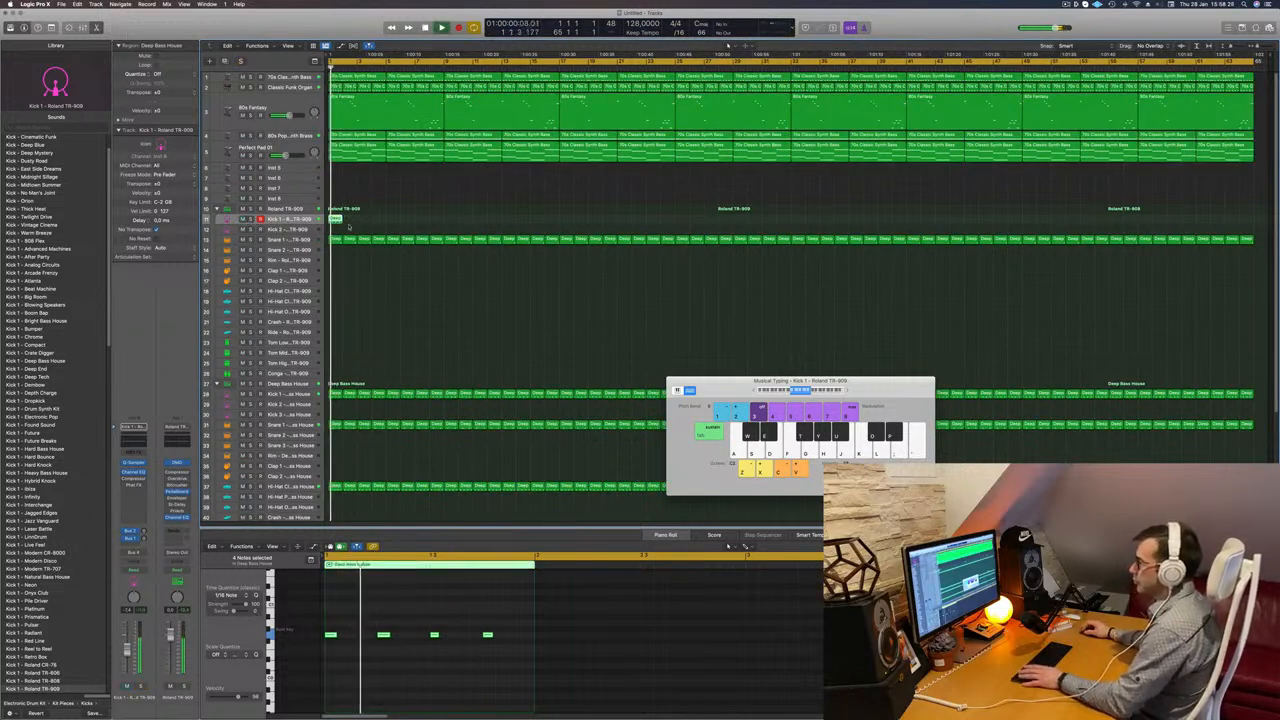
Transpose the four notes of the Roland TR-909 Kick 1 region down an octave and play them back.
{"action": "left_click_drag", "start_coordinate": [502, 616], "coordinate": [297, 660]}
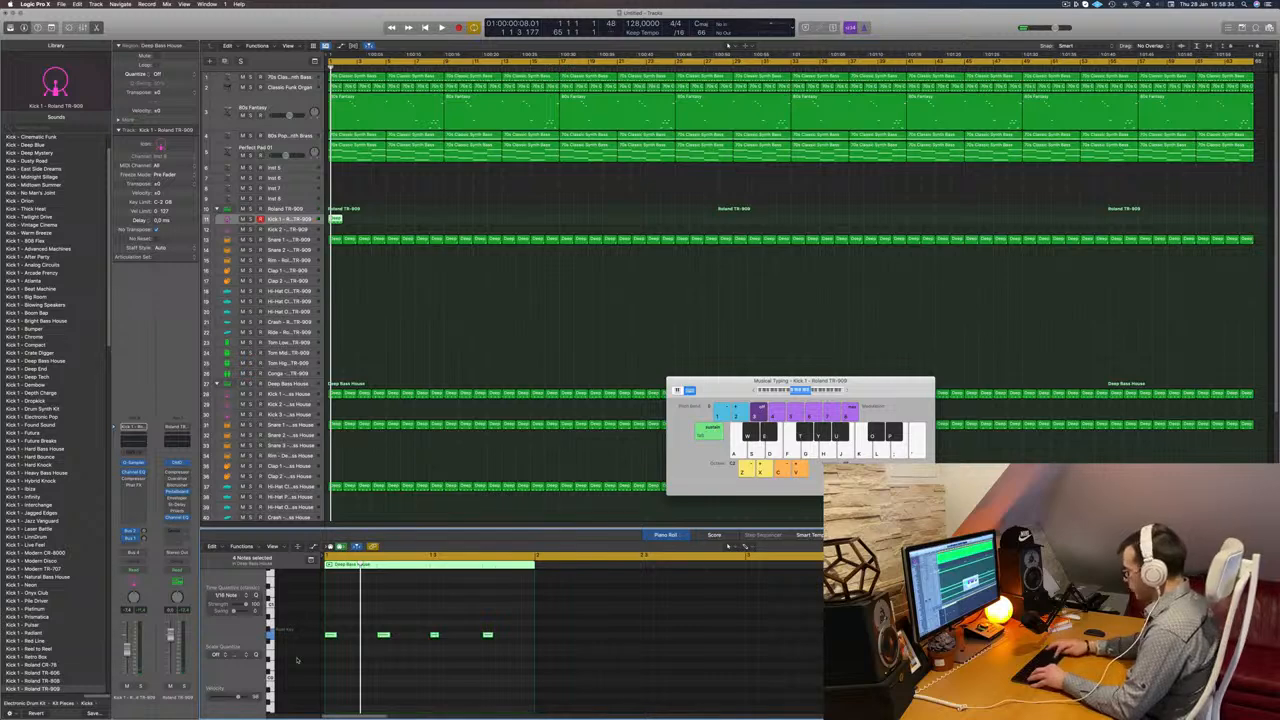
{"action": "key", "text": "alt+shift+Down"}
{"action": "key", "text": "space"}
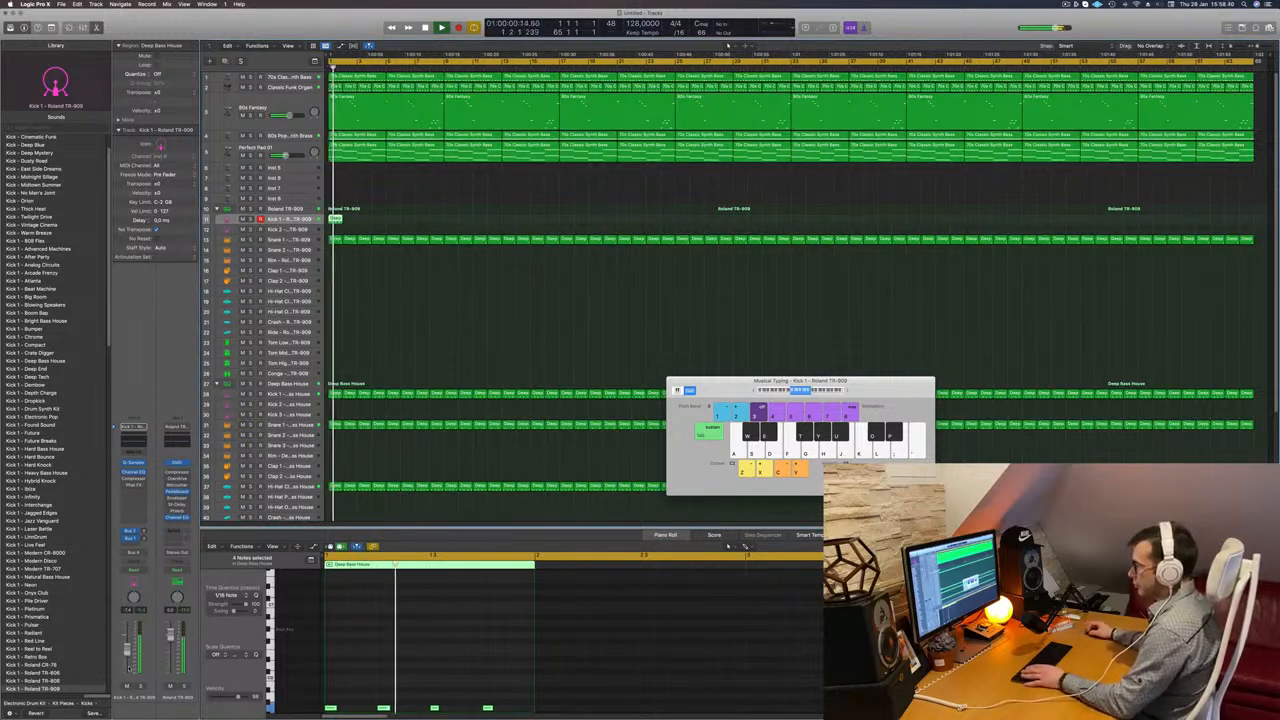
{"action": "key", "text": "space"}
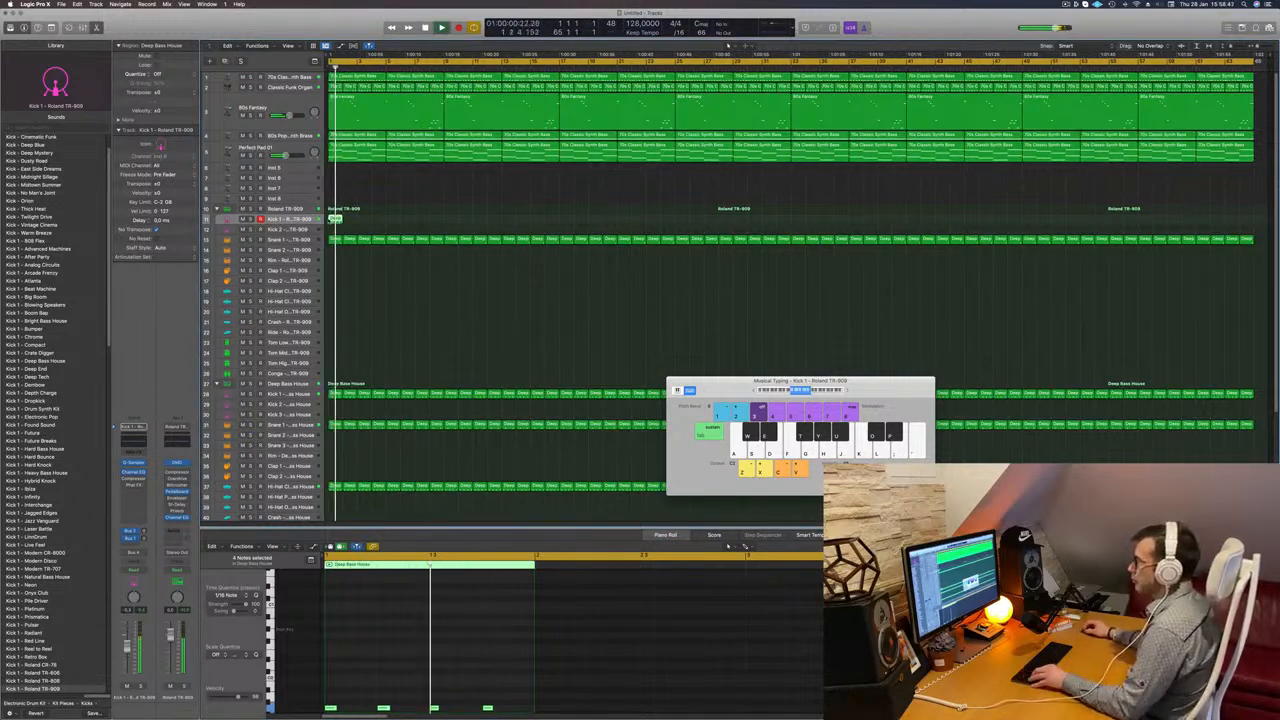
Copy the Roland TR-909 Kick 1 region across the first eight bars and check the track in solo.
{"action": "left_click_drag", "start_coordinate": [337, 219], "coordinate": [398, 229]}
{"action": "left_click", "coordinate": [251, 220]}
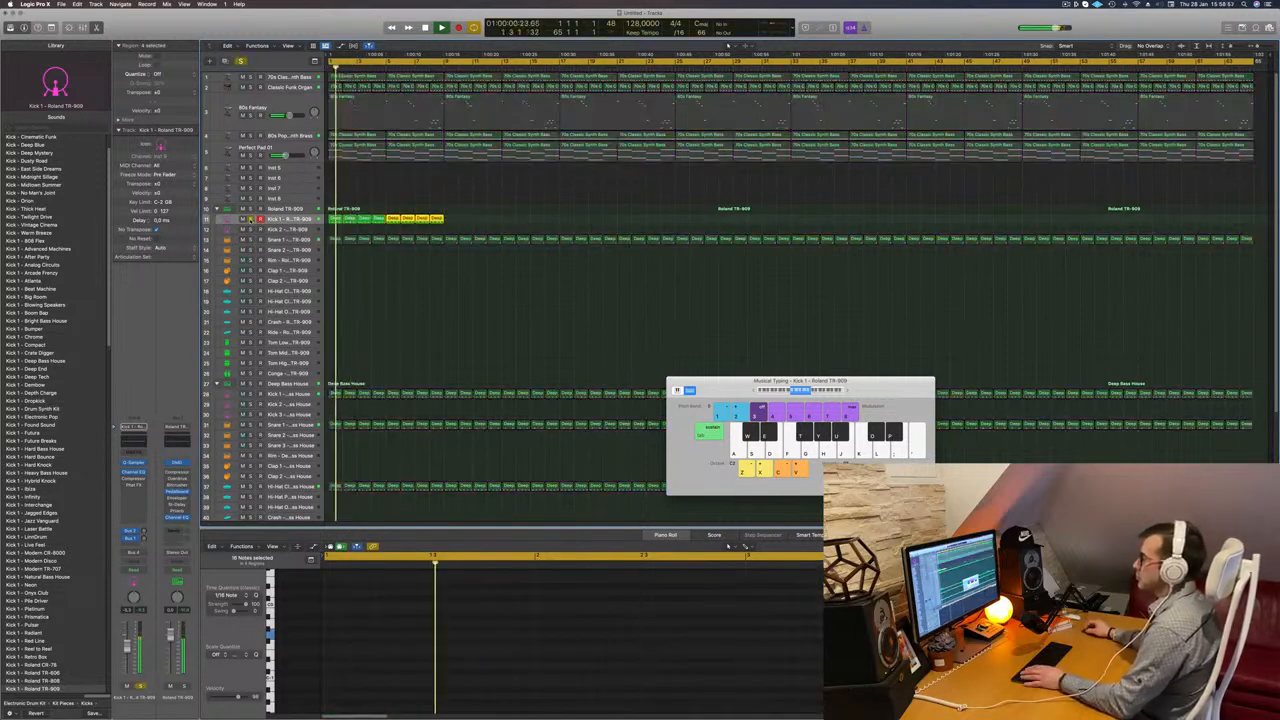
{"action": "left_click", "coordinate": [251, 220]}
{"action": "key", "text": "Return"}
Transpose the notes of all eight Roland TR-909 Kick 1 regions back up an octave and audition the track soloed.
{"action": "left_click_drag", "start_coordinate": [449, 219], "coordinate": [334, 223]}
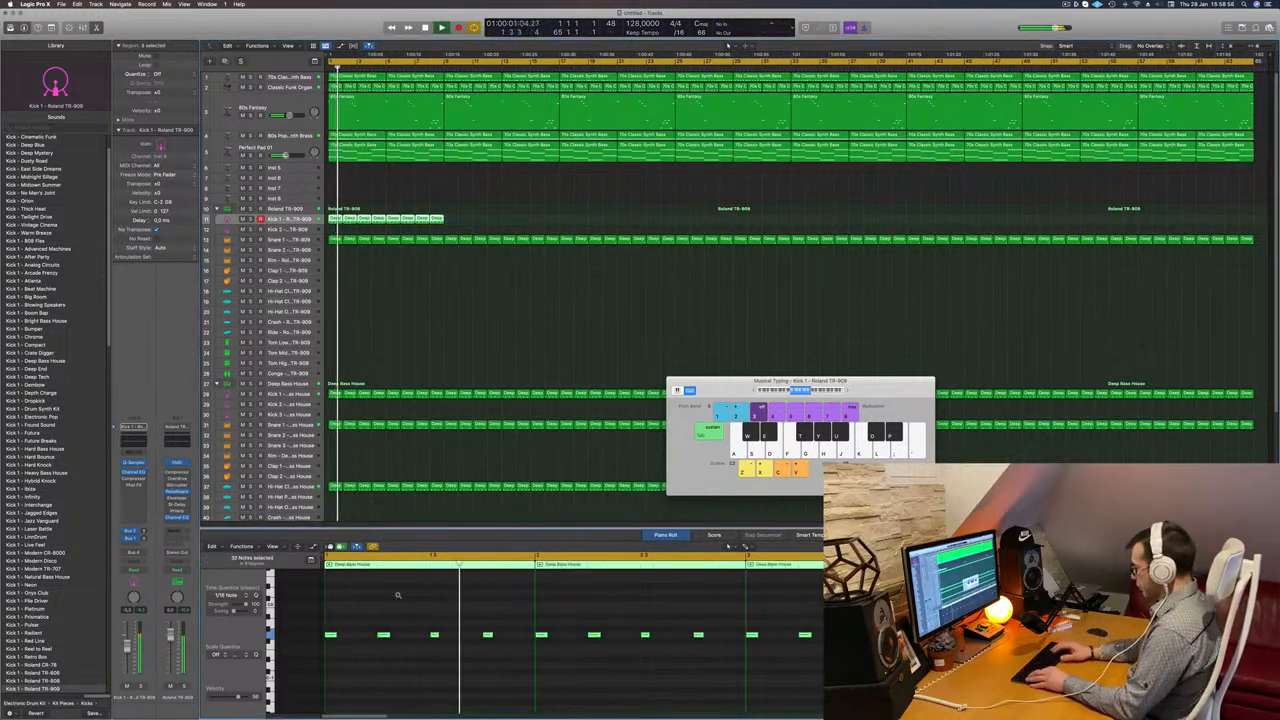
{"action": "key", "text": "alt+shift+Up"}
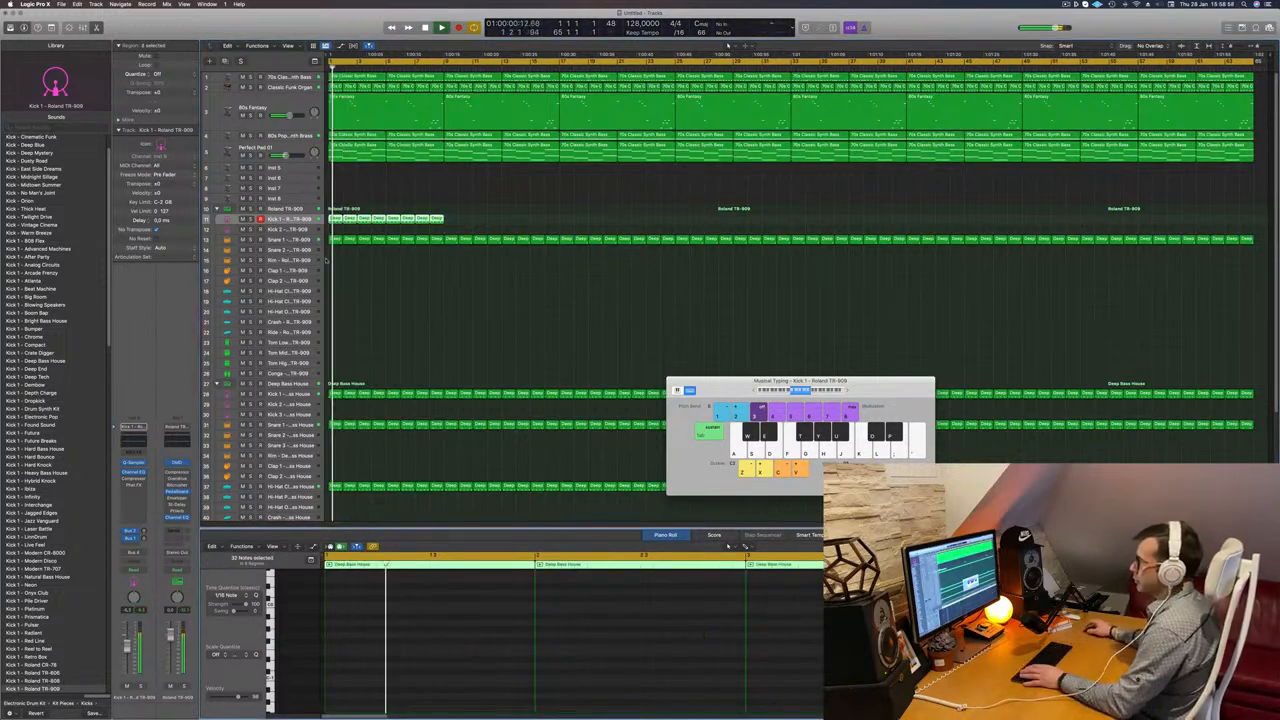
{"action": "key", "text": "ctrl+s"}
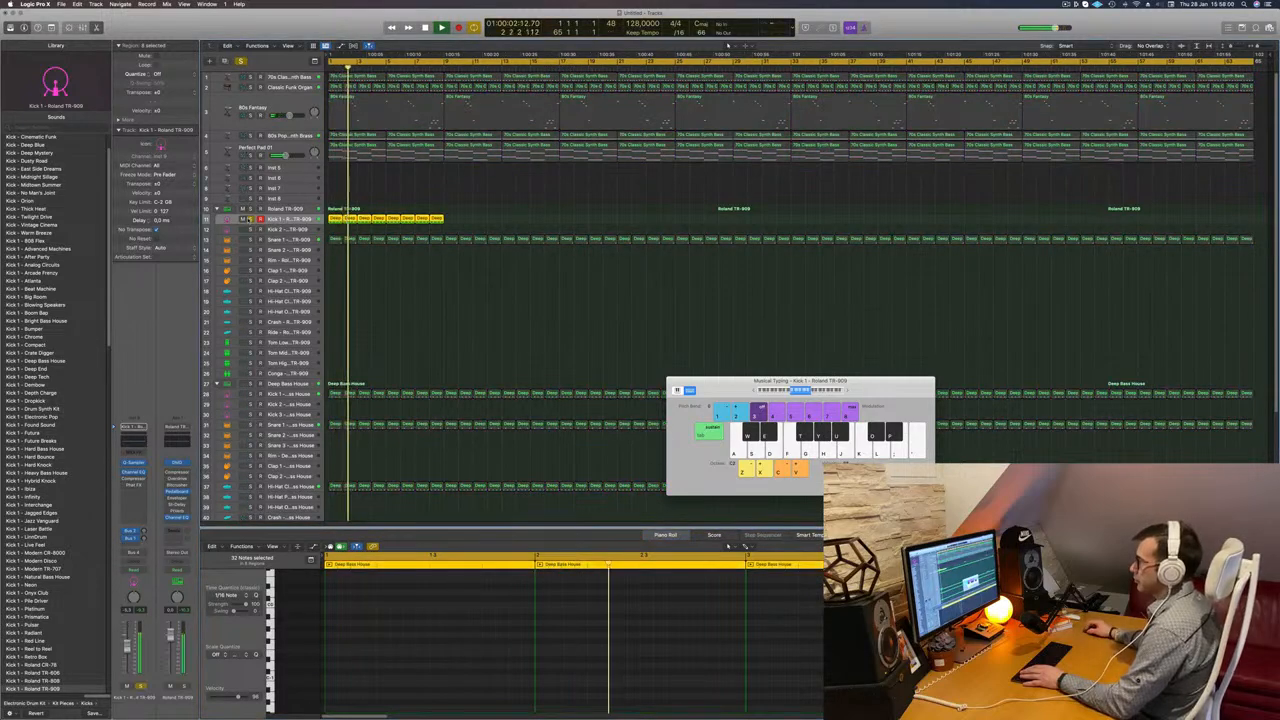
{"action": "key", "text": "ctrl+s"}
{"action": "key", "text": "Return"}
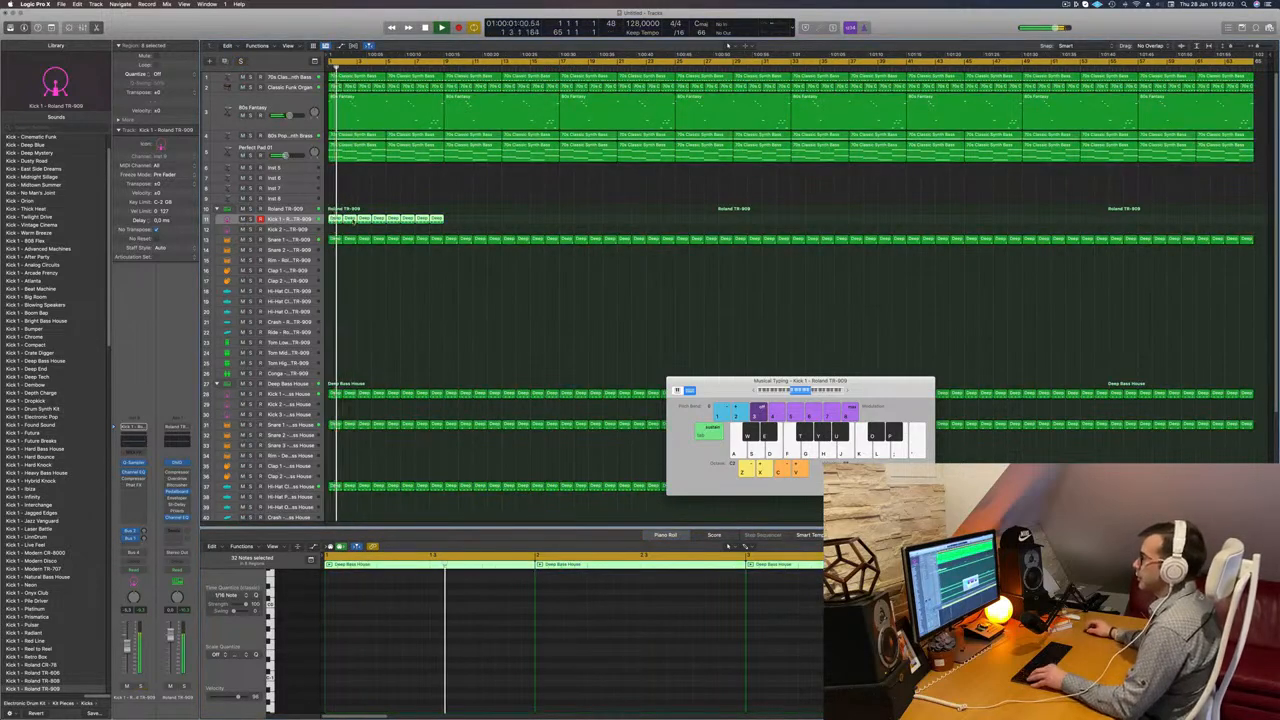
Duplicate the Roland TR-909 Kick 1 regions in growing blocks to fill the track up to bar 65.
{"action": "left_click_drag", "start_coordinate": [352, 221], "coordinate": [453, 226]}
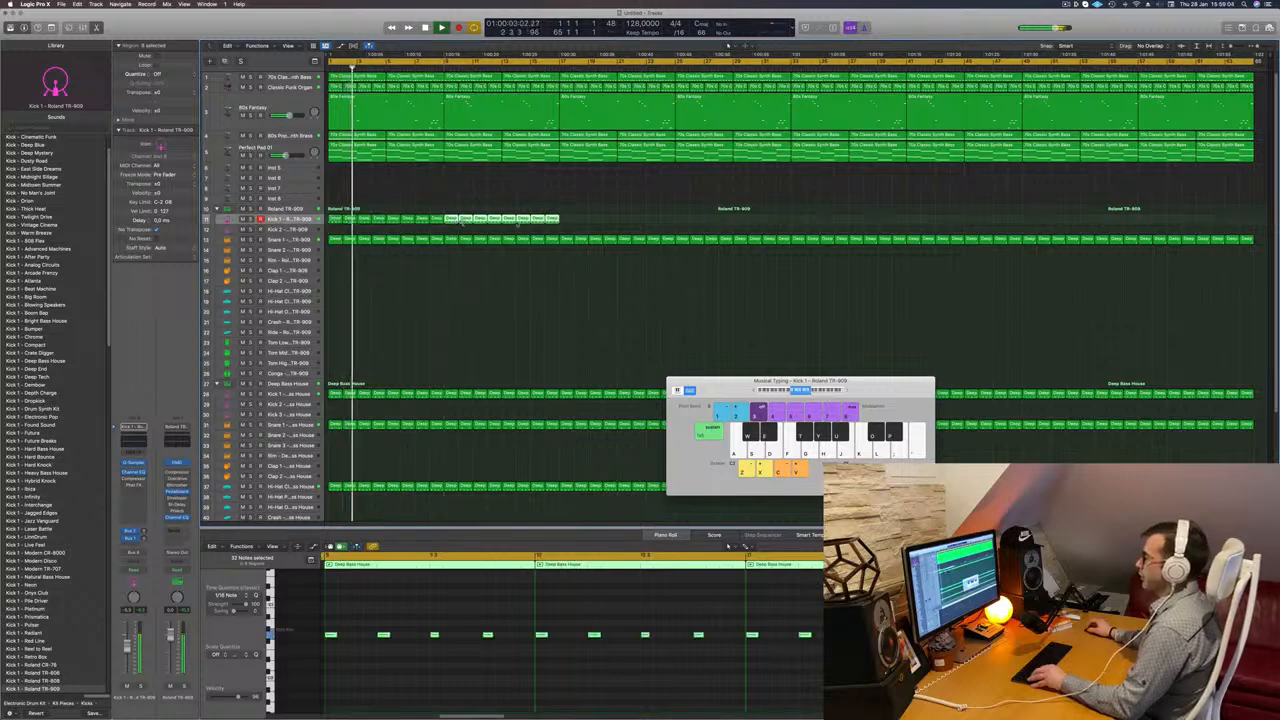
{"action": "mouse_move", "coordinate": [588, 222]}
{"action": "left_mouse_down"}
{"action": "mouse_move", "coordinate": [334, 217]}
{"action": "mouse_move", "coordinate": [569, 226]}
{"action": "left_mouse_up"}
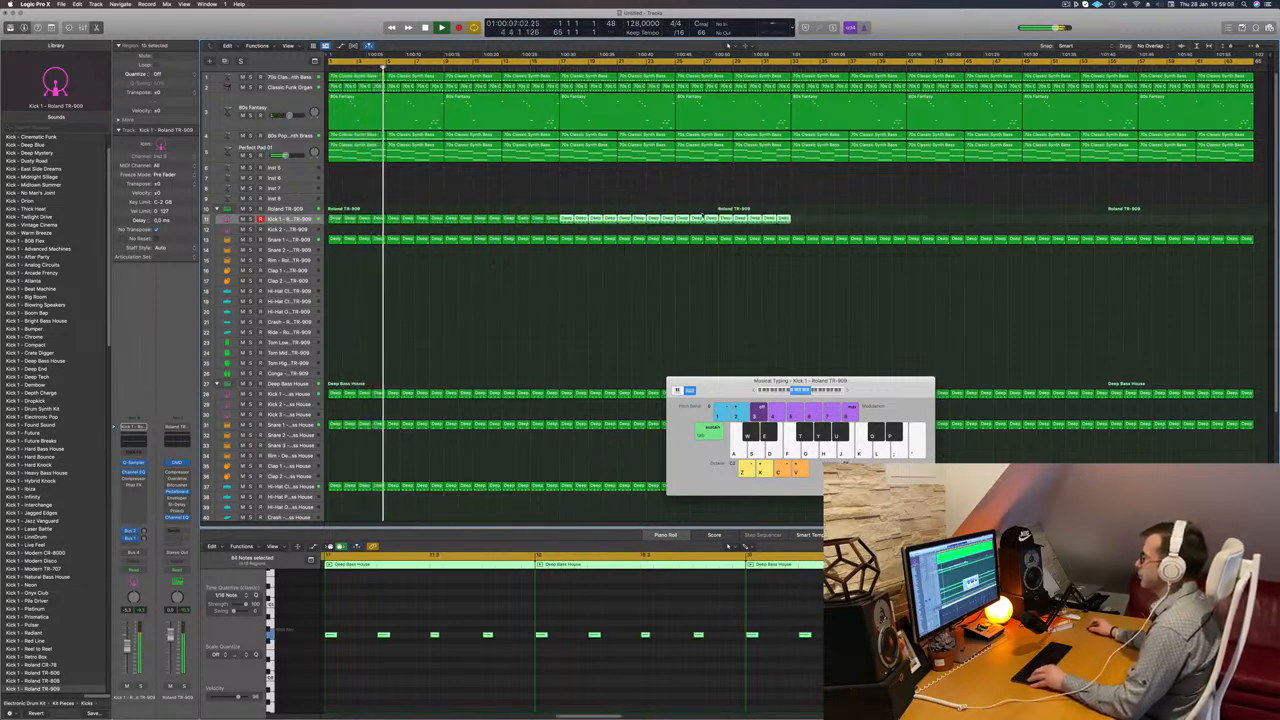
{"action": "mouse_move", "coordinate": [814, 221]}
{"action": "left_mouse_down"}
{"action": "mouse_move", "coordinate": [334, 218]}
{"action": "mouse_move", "coordinate": [800, 229]}
{"action": "left_mouse_up"}
{"action": "scroll", "coordinate": [352, 190], "scroll_direction": "down", "scroll_amount": 1}
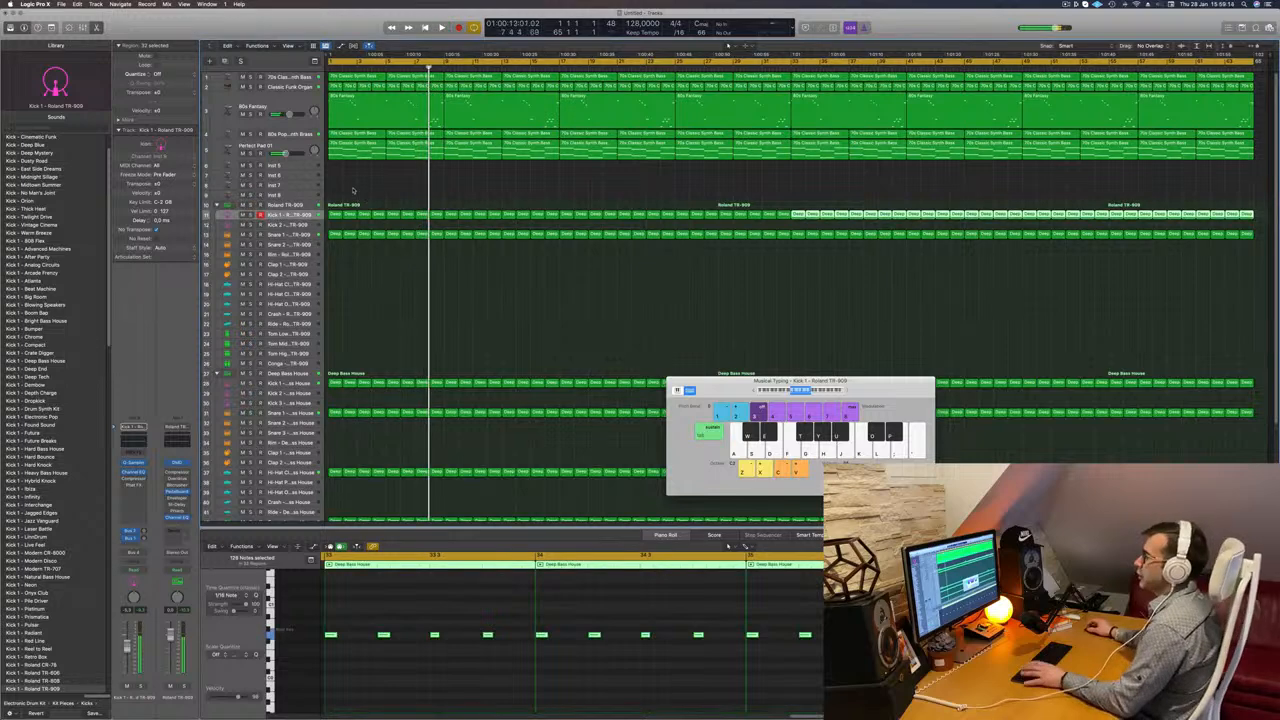
Play the arrangement from the start to check the layered Roland TR-909 kick in the full mix.
{"action": "key", "text": "space"}
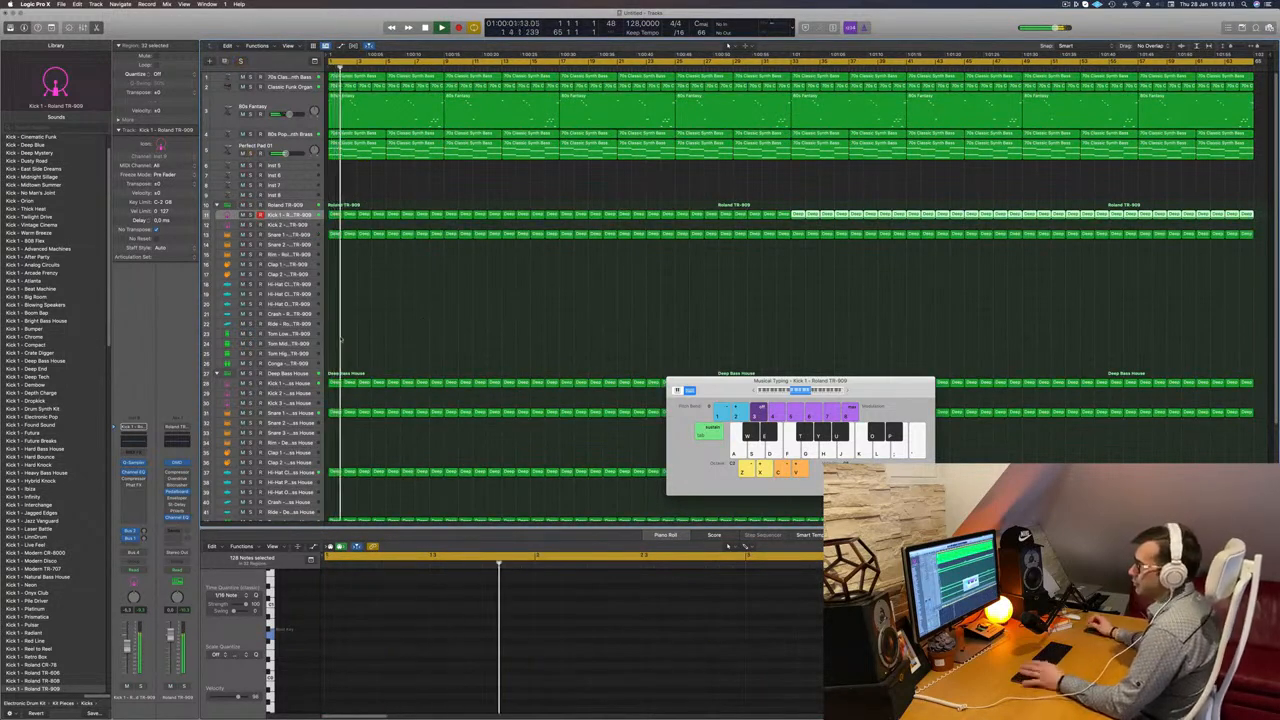
{"action": "left_click", "coordinate": [421, 341]}
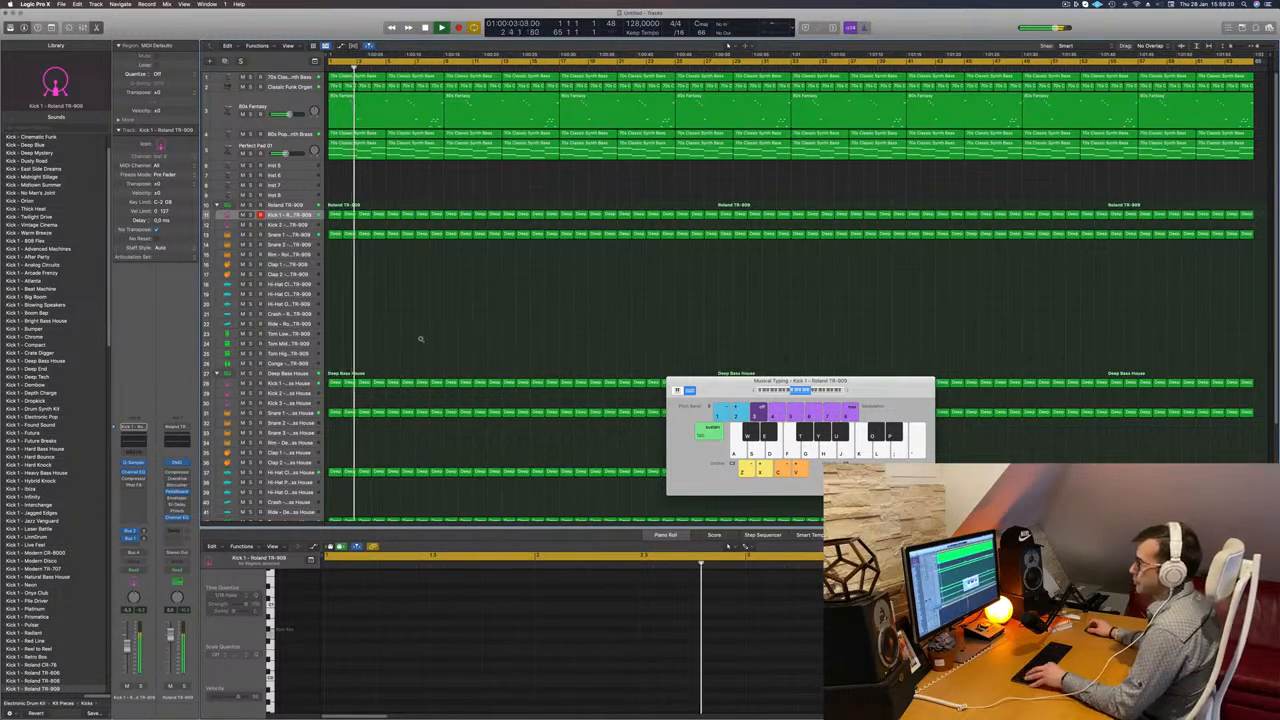
{"action": "scroll", "coordinate": [421, 339], "scroll_direction": "down", "scroll_amount": 5}
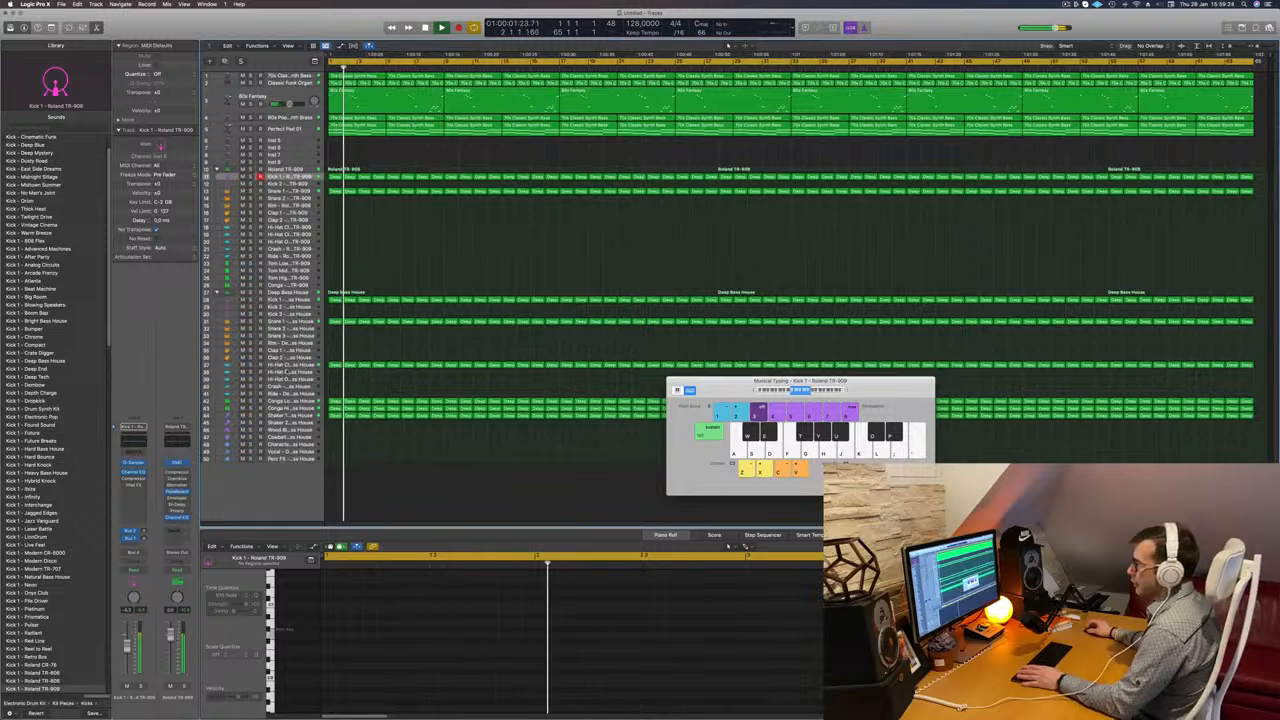
Set the Sample Delay on the Deep Bass House Shaker 1 track to 10 ms left and 20 ms right, auditioning from the start.
{"action": "left_click", "coordinate": [293, 416]}
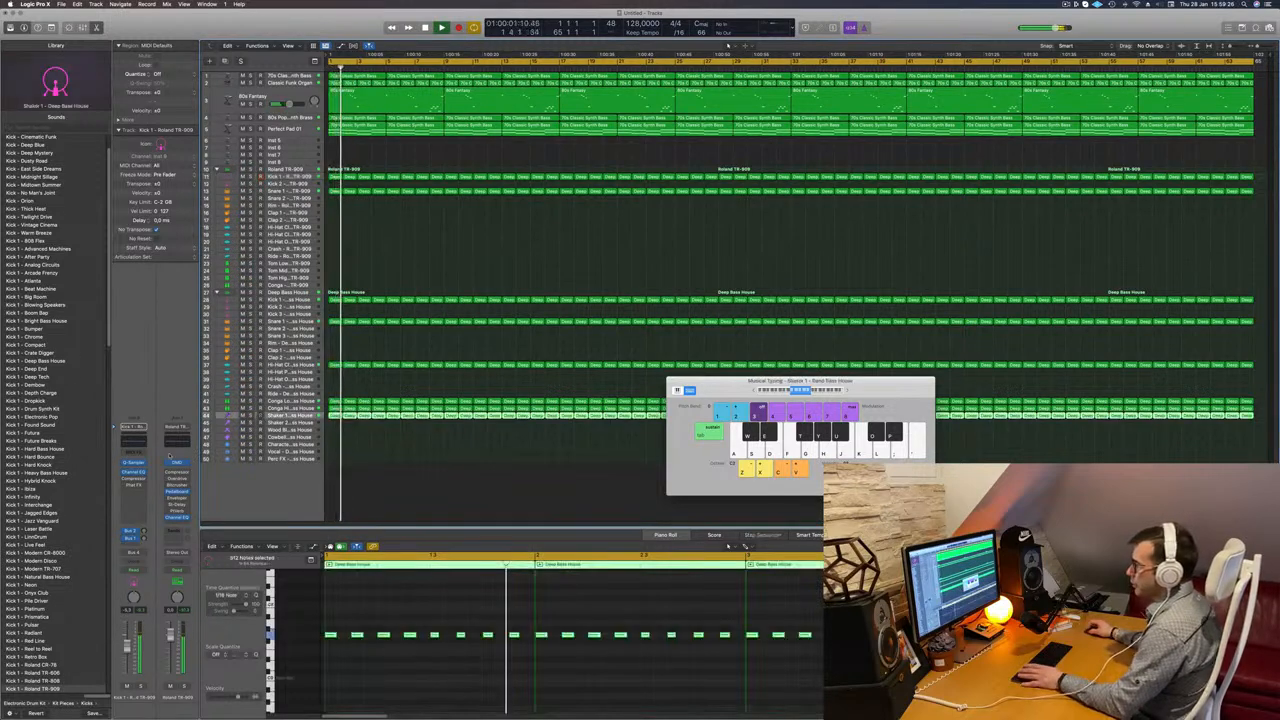
{"action": "key", "text": "Return"}
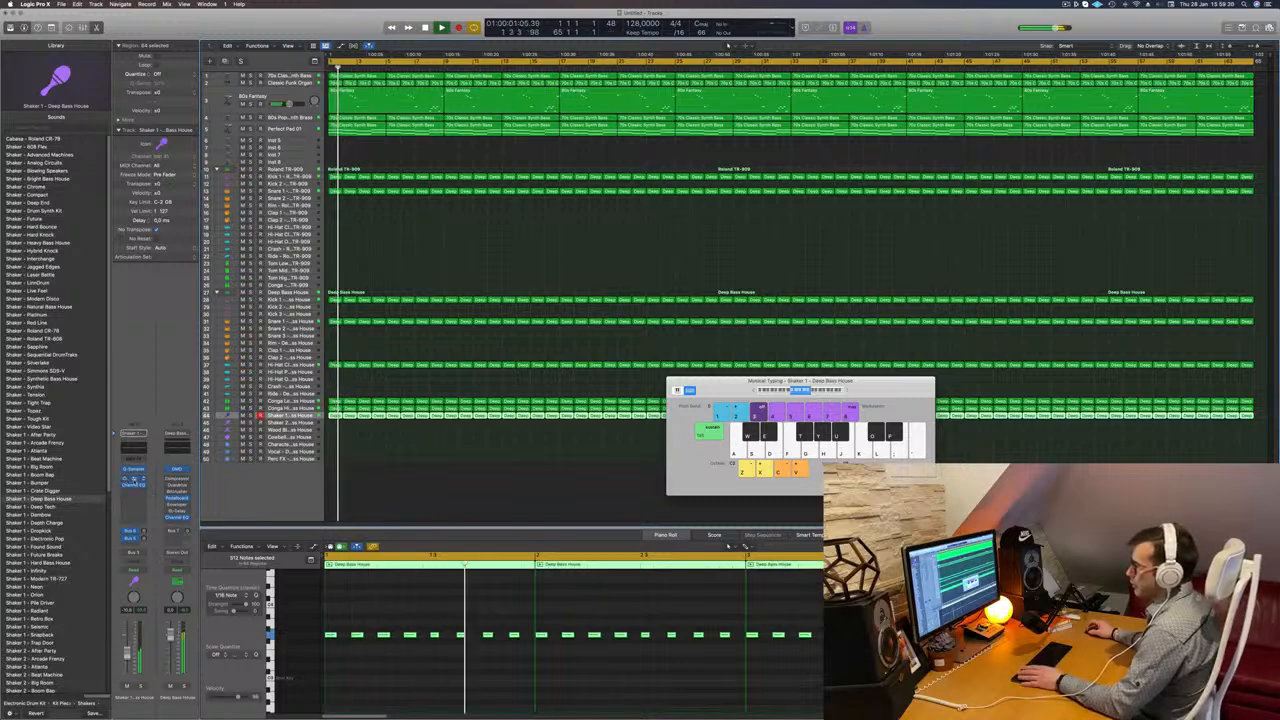
{"action": "left_click", "coordinate": [135, 480]}
{"action": "left_click_drag", "start_coordinate": [419, 157], "coordinate": [419, 150]}
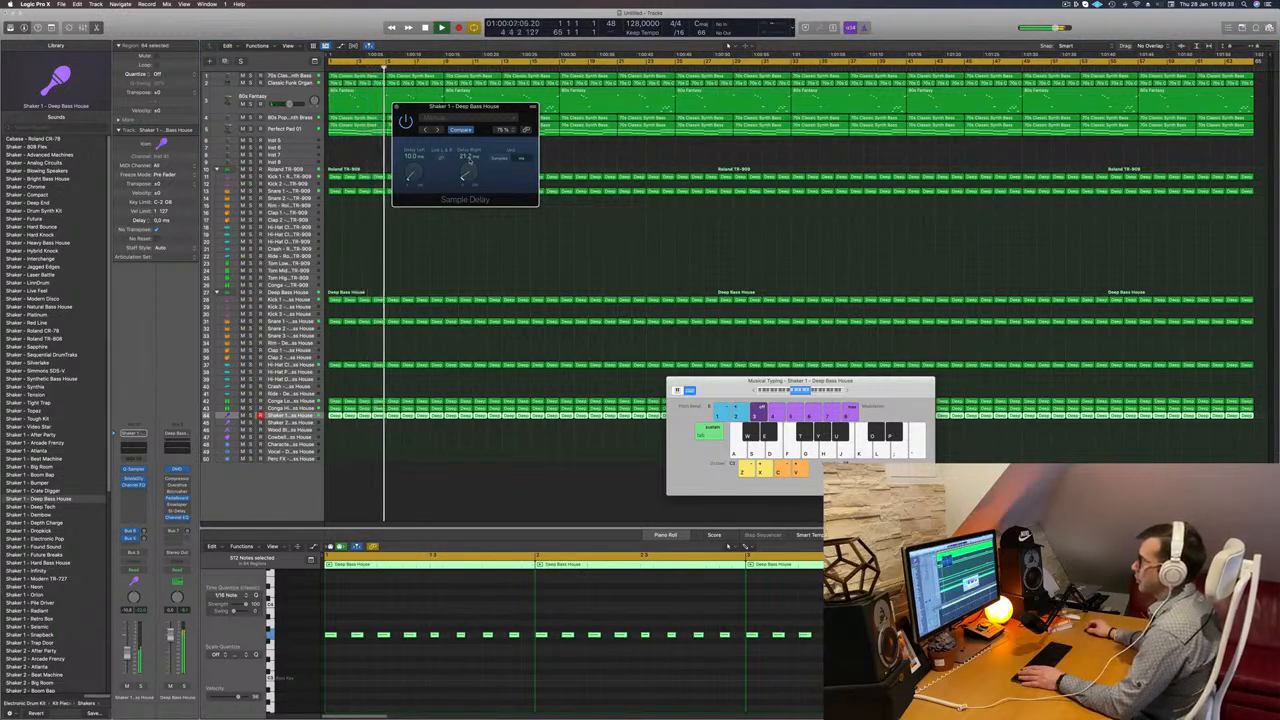
{"action": "left_click_drag", "start_coordinate": [468, 158], "coordinate": [468, 161]}
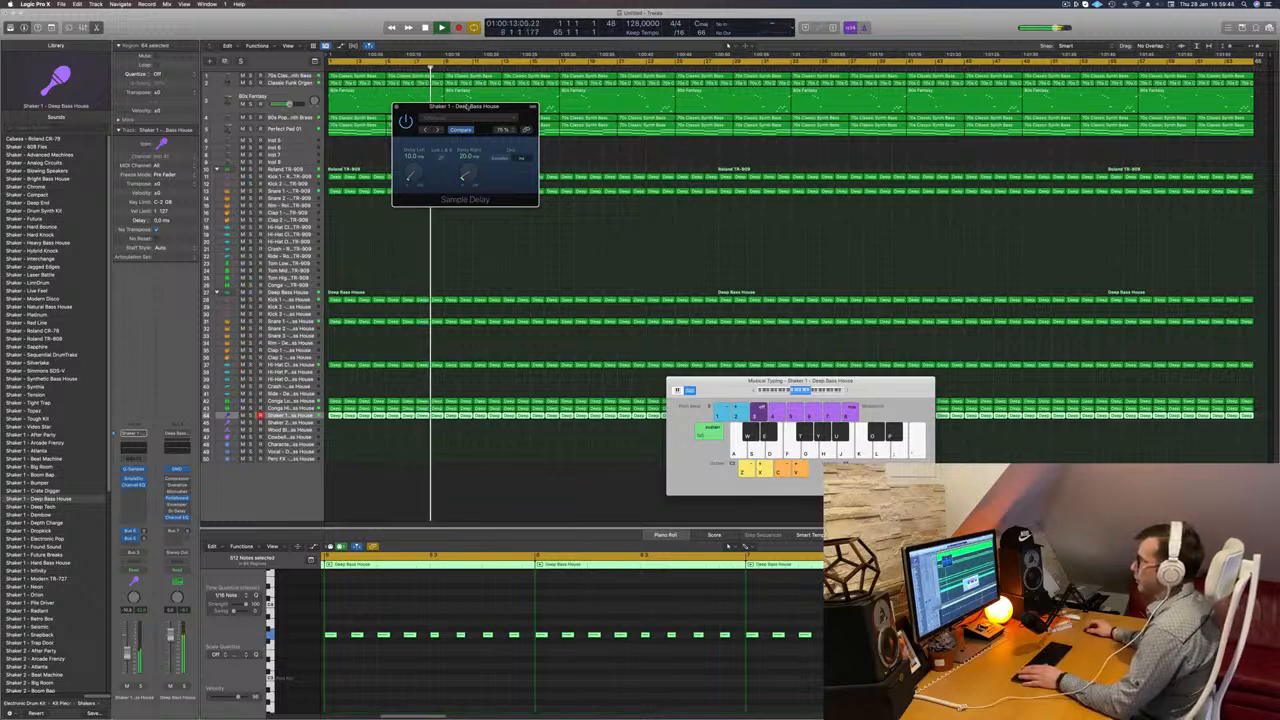
{"action": "left_click_drag", "start_coordinate": [467, 107], "coordinate": [466, 108]}
{"action": "key", "text": "Return"}
{"action": "key", "text": "Return"}
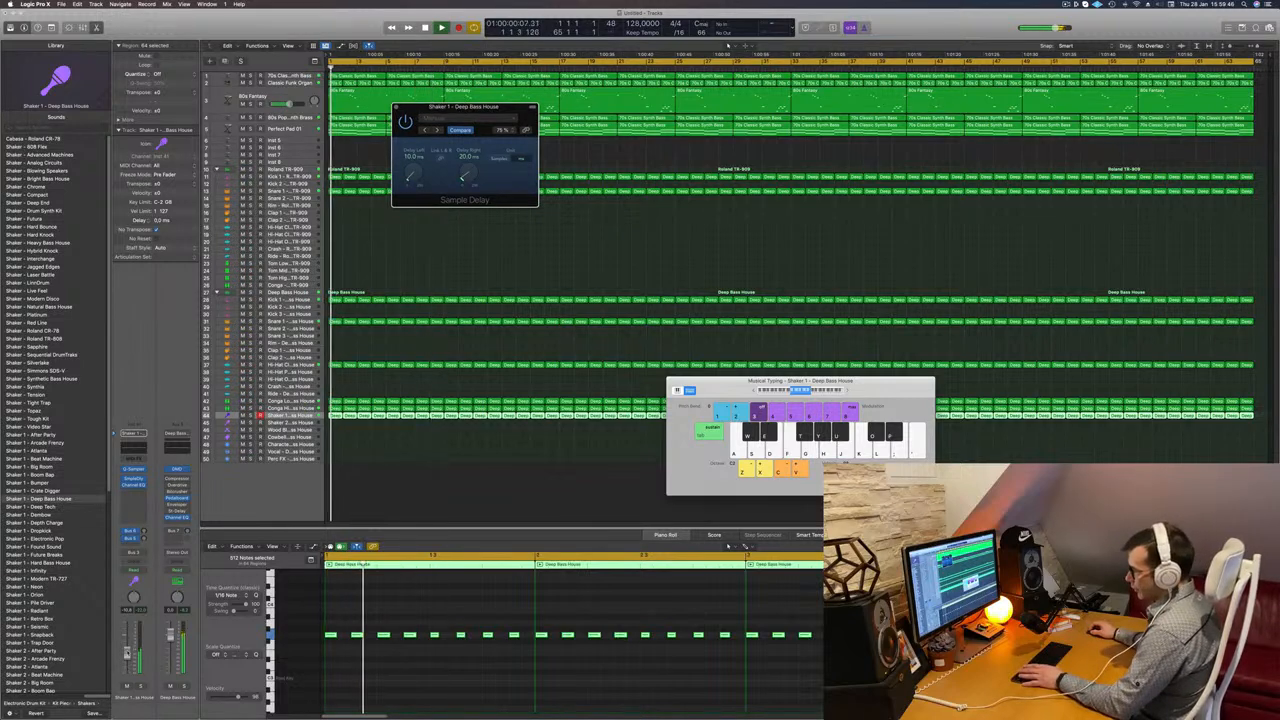
Lower the Shaker 1 channel volume slightly, close its Sample Delay window and deselect the regions.
{"action": "left_click_drag", "start_coordinate": [127, 653], "coordinate": [127, 657]}
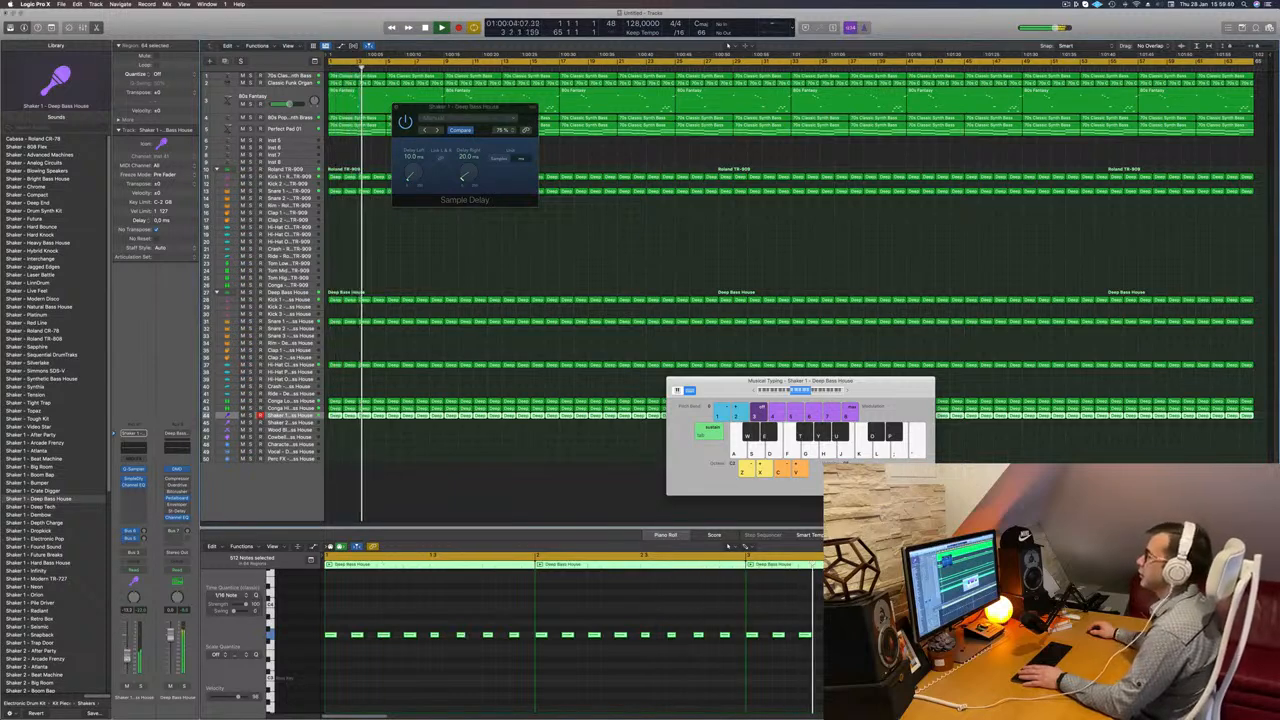
{"action": "left_click", "coordinate": [396, 107]}
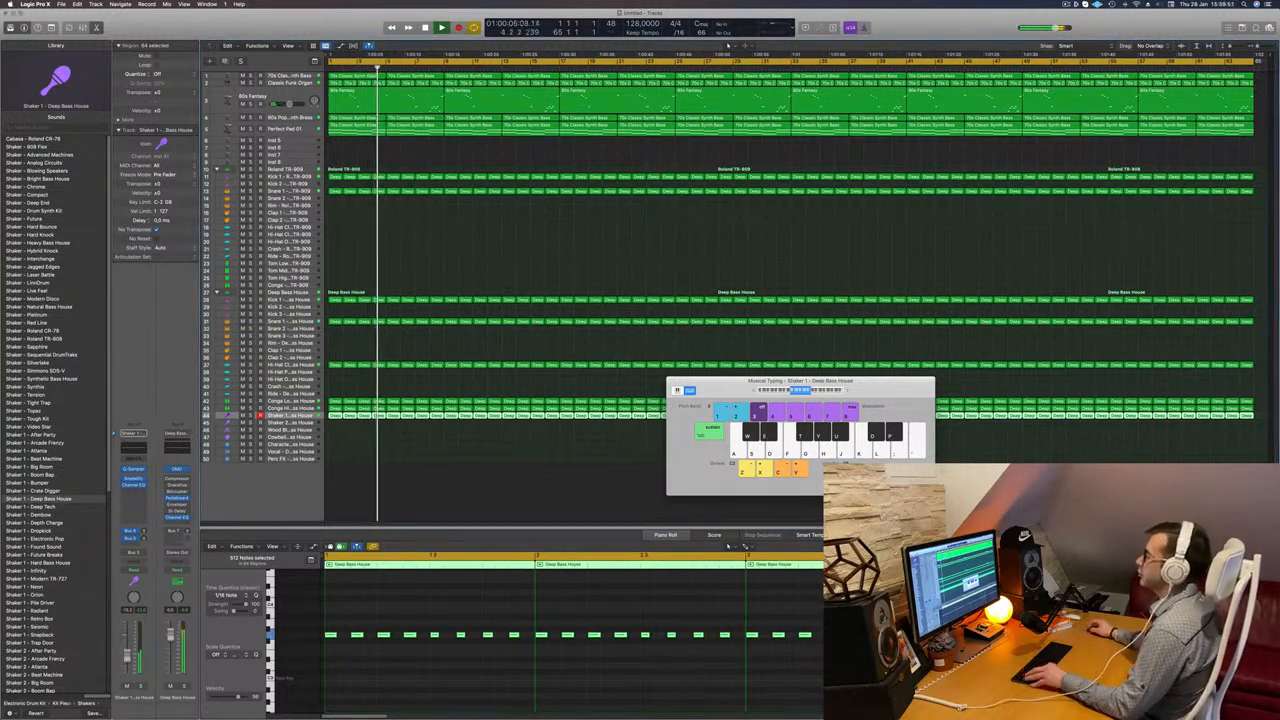
{"action": "left_click", "coordinate": [457, 260]}
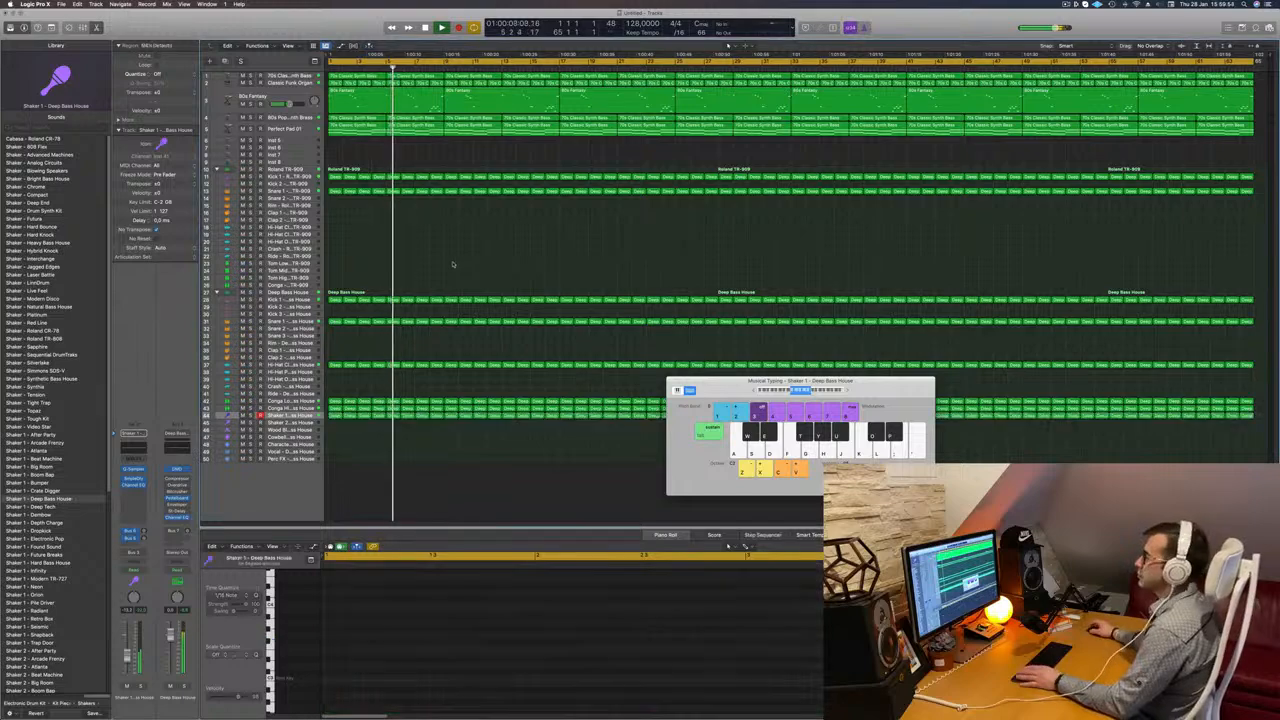
Select the Perfect Pad 01 track, restart playback from the beginning and open its Alchemy instrument.
{"action": "left_click", "coordinate": [252, 129]}
{"action": "left_click", "coordinate": [252, 129]}
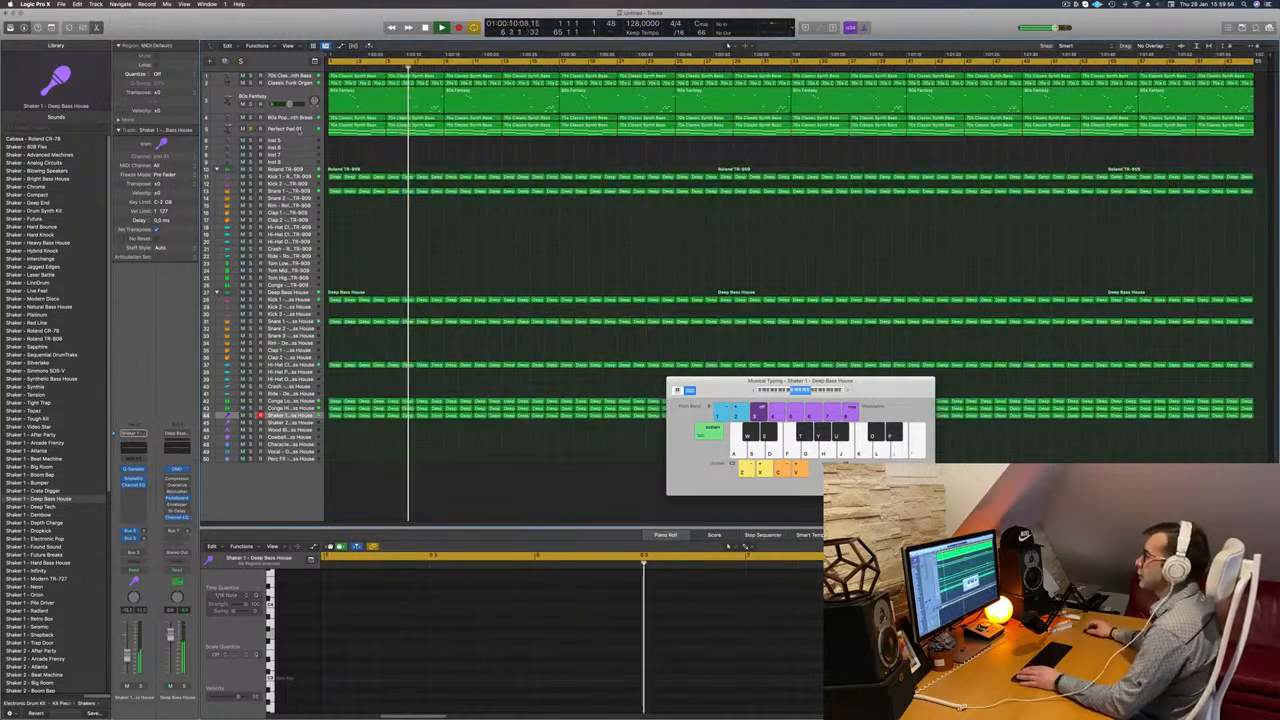
{"action": "left_click", "coordinate": [284, 129]}
{"action": "key", "text": "Return"}
{"action": "key", "text": "Return"}
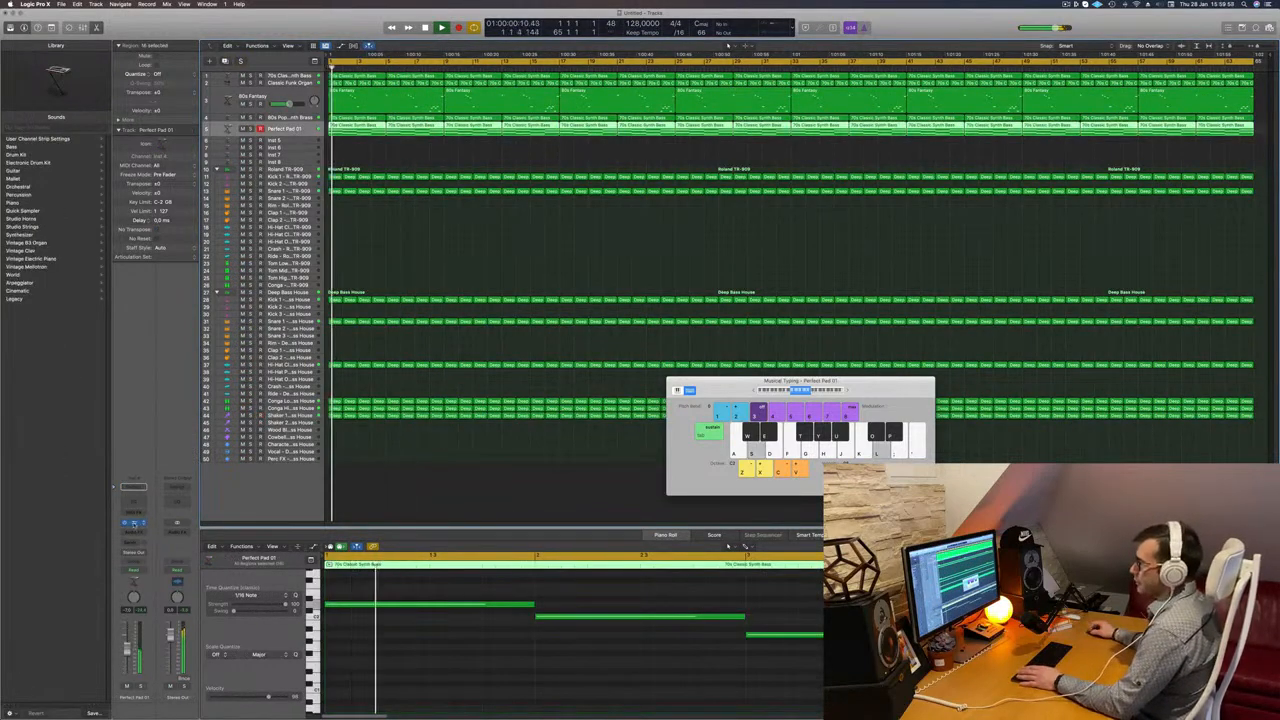
{"action": "left_click", "coordinate": [133, 522]}
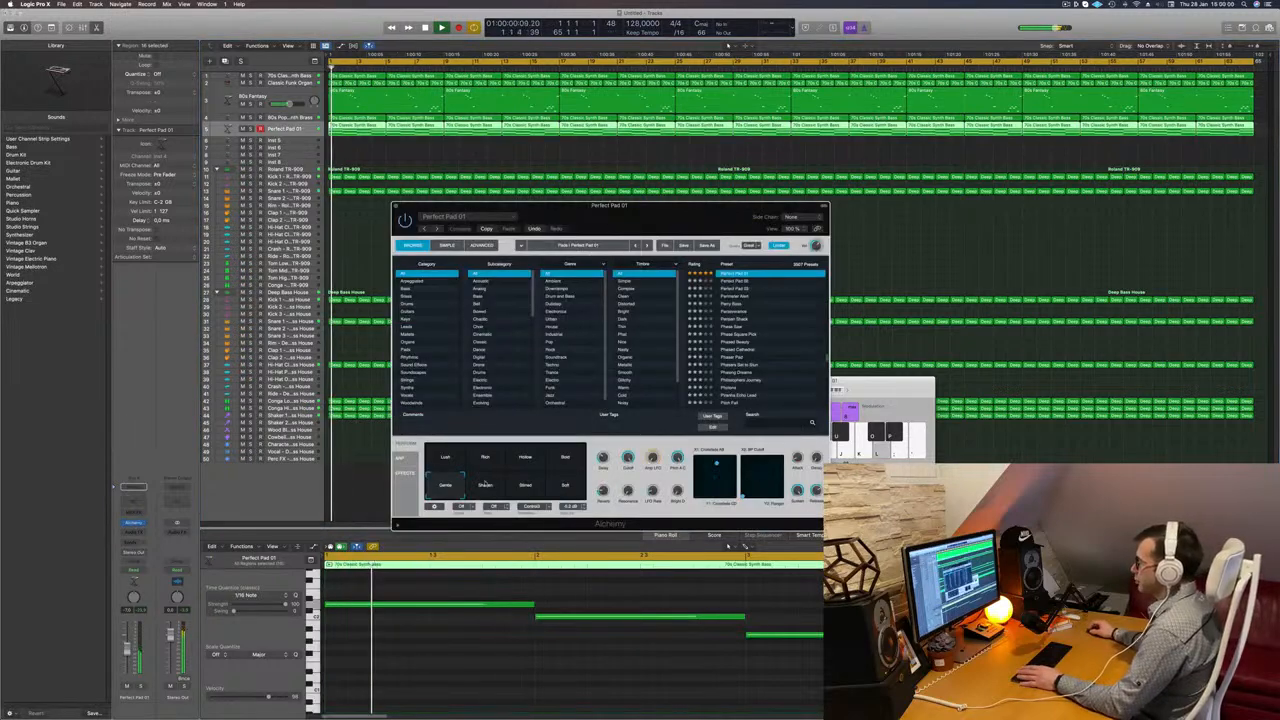
Audition the Shaken, Stirred and Soft variations of the Perfect Pad 01 preset.
{"action": "left_click", "coordinate": [485, 484]}
{"action": "left_click", "coordinate": [525, 484]}
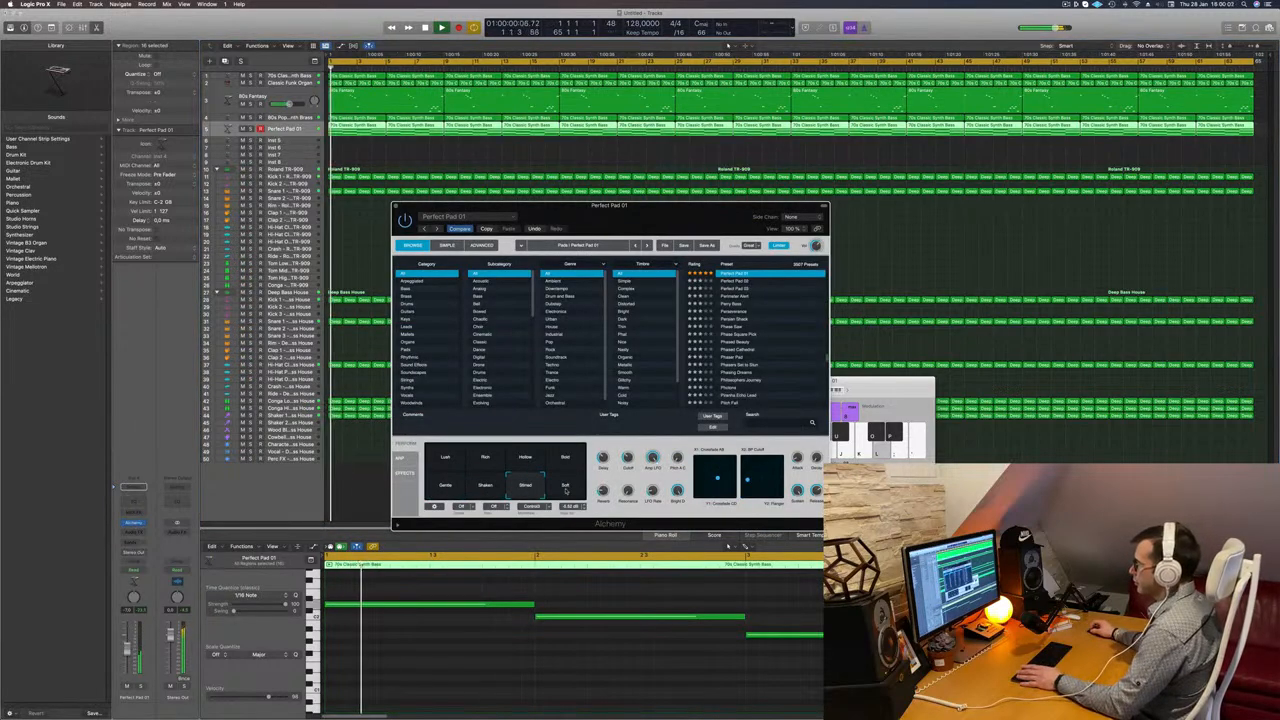
{"action": "left_click", "coordinate": [565, 487]}
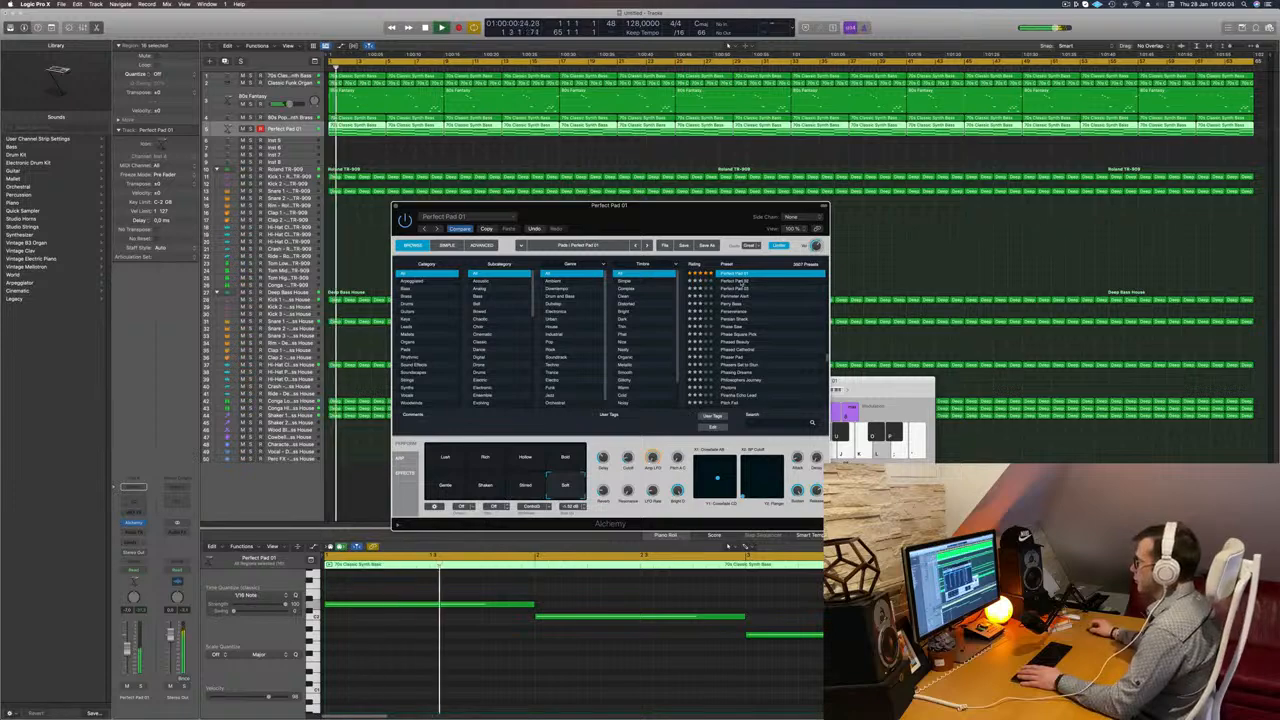
Load the Perfect Pad 02 preset in Alchemy and audition its Tubular, Flanger, Clear and Warm variations.
{"action": "left_click", "coordinate": [736, 281]}
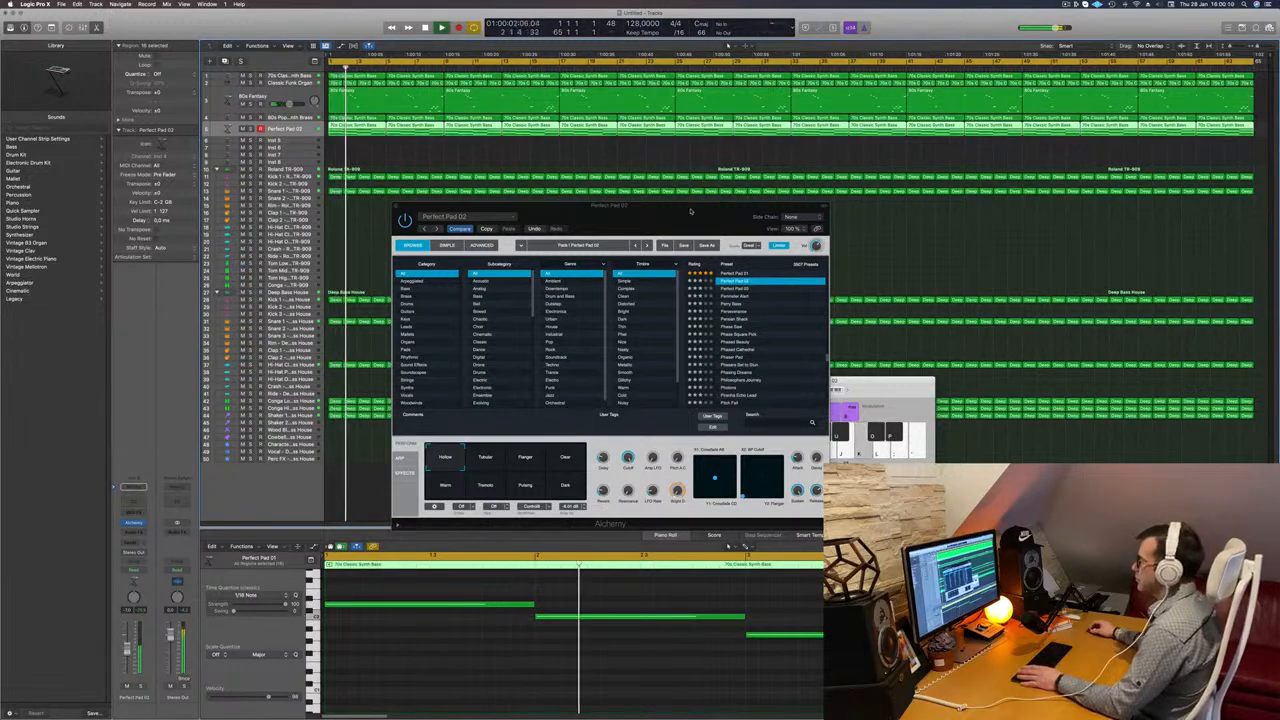
{"action": "left_click_drag", "start_coordinate": [690, 211], "coordinate": [604, 240]}
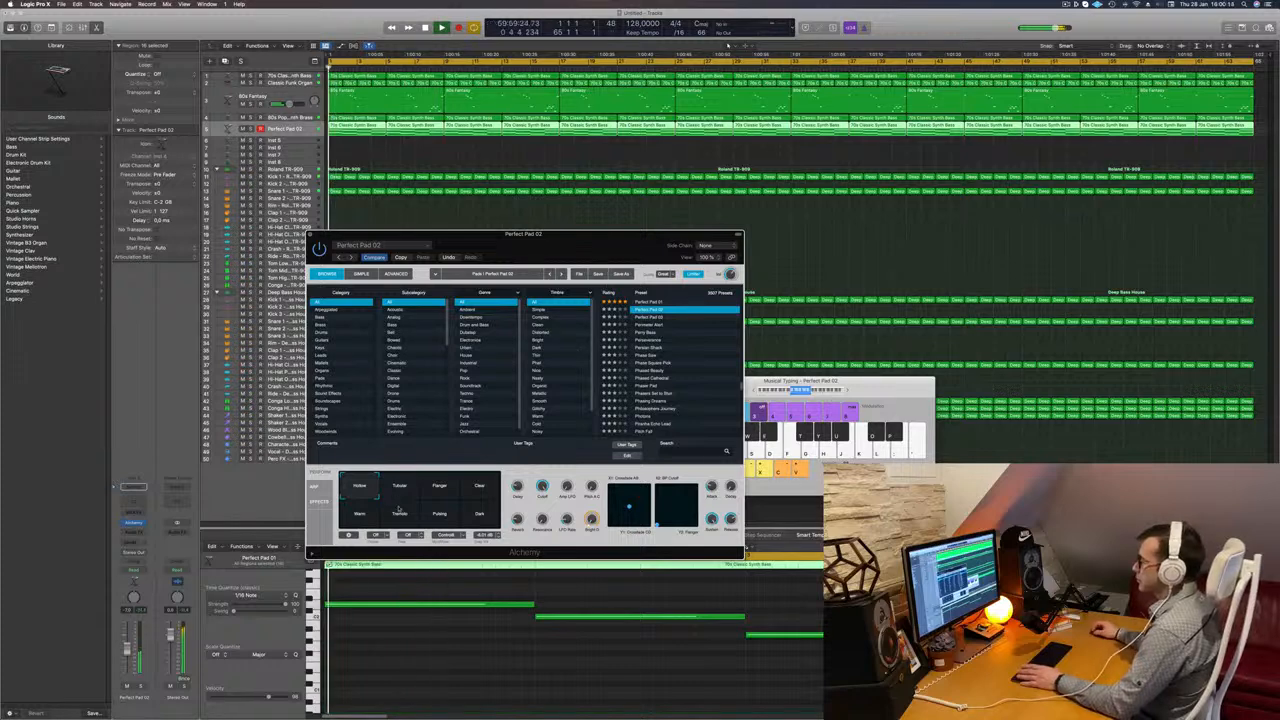
{"action": "left_click", "coordinate": [399, 487]}
{"action": "left_click", "coordinate": [437, 488]}
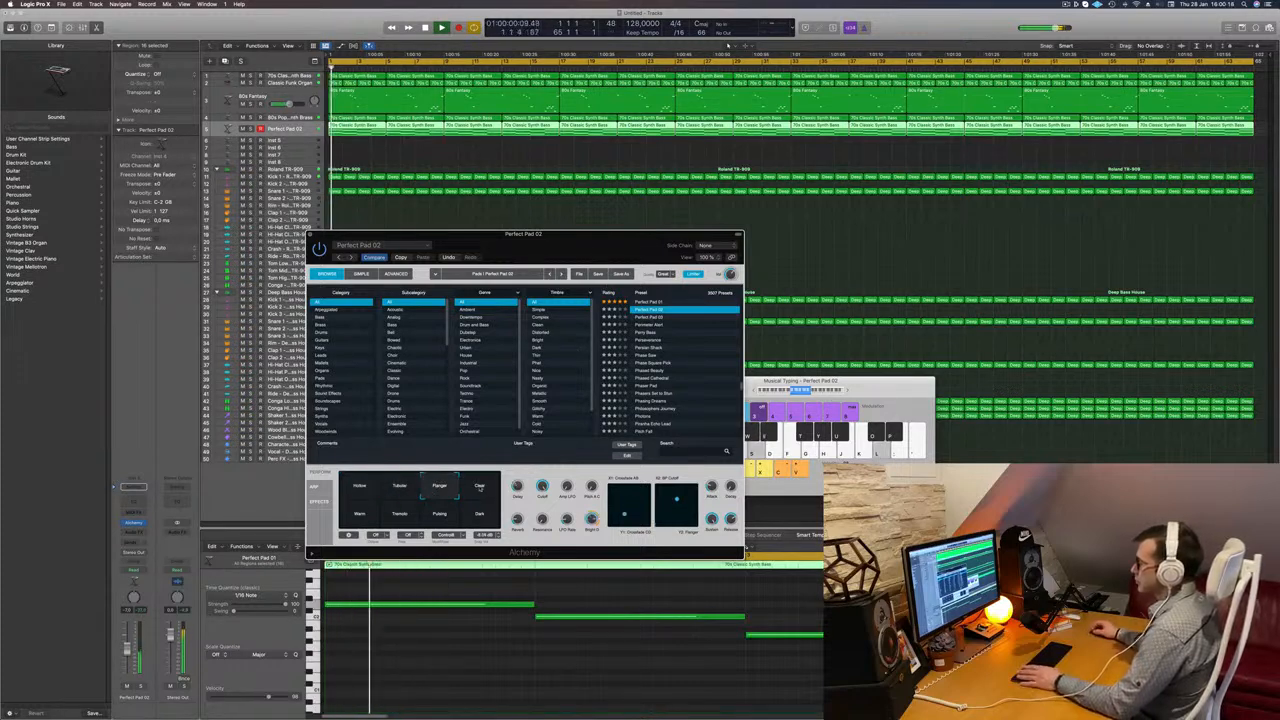
{"action": "left_click", "coordinate": [480, 487]}
{"action": "left_click", "coordinate": [362, 515]}
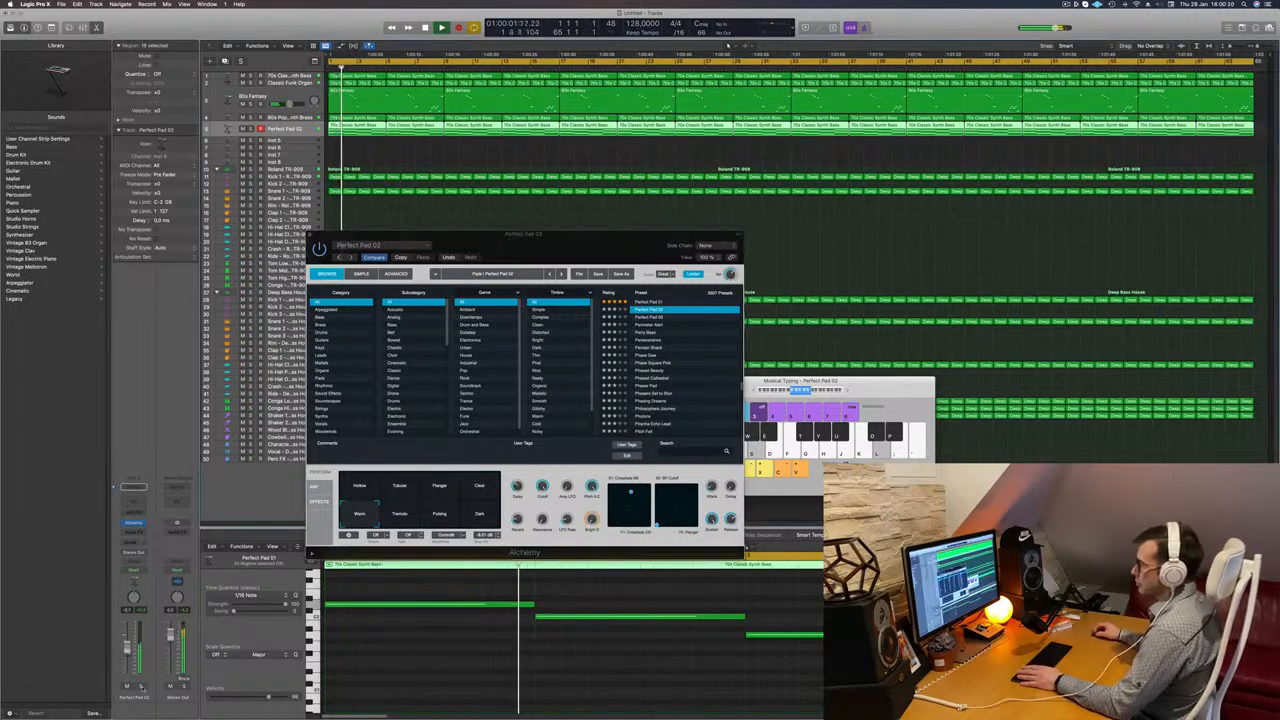
Load the Perfect Pad 03 preset in Alchemy and audition its Thin and Bold variations from the start.
{"action": "left_click", "coordinate": [650, 316]}
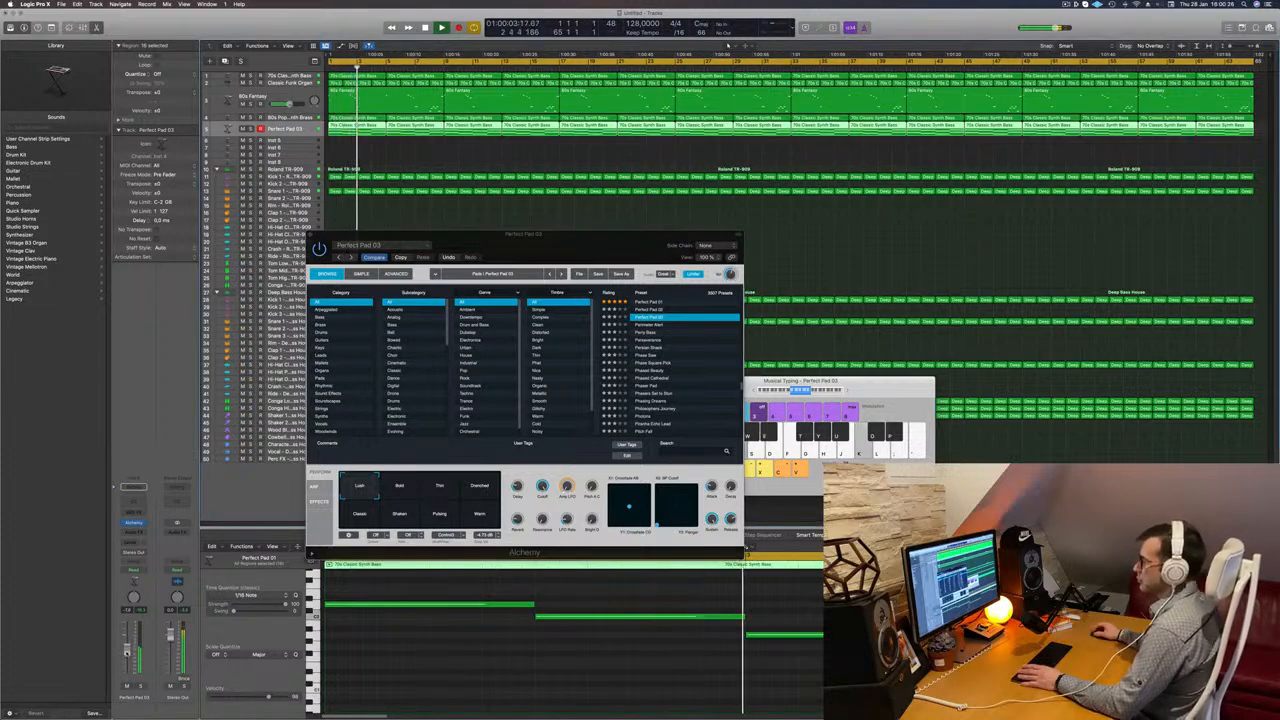
{"action": "key", "text": "Return"}
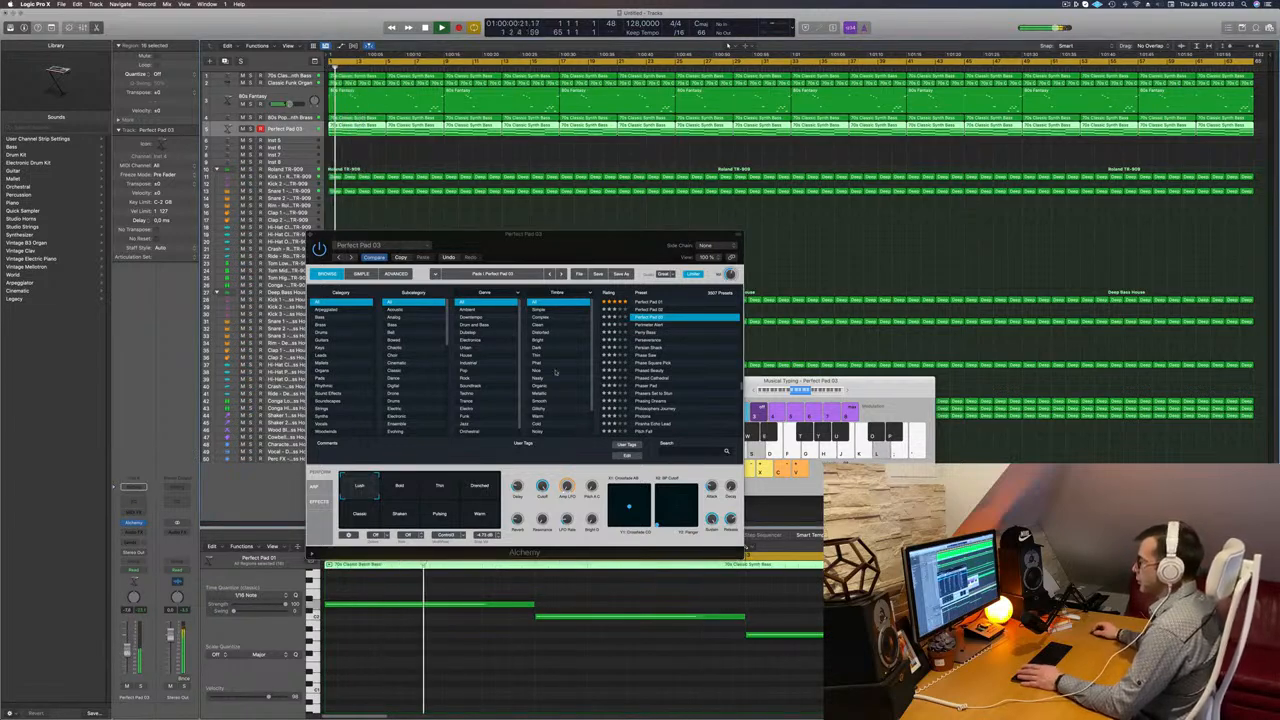
{"action": "key", "text": "Return"}
{"action": "left_click", "coordinate": [440, 489]}
{"action": "key", "text": "Return"}
{"action": "left_click", "coordinate": [406, 489]}
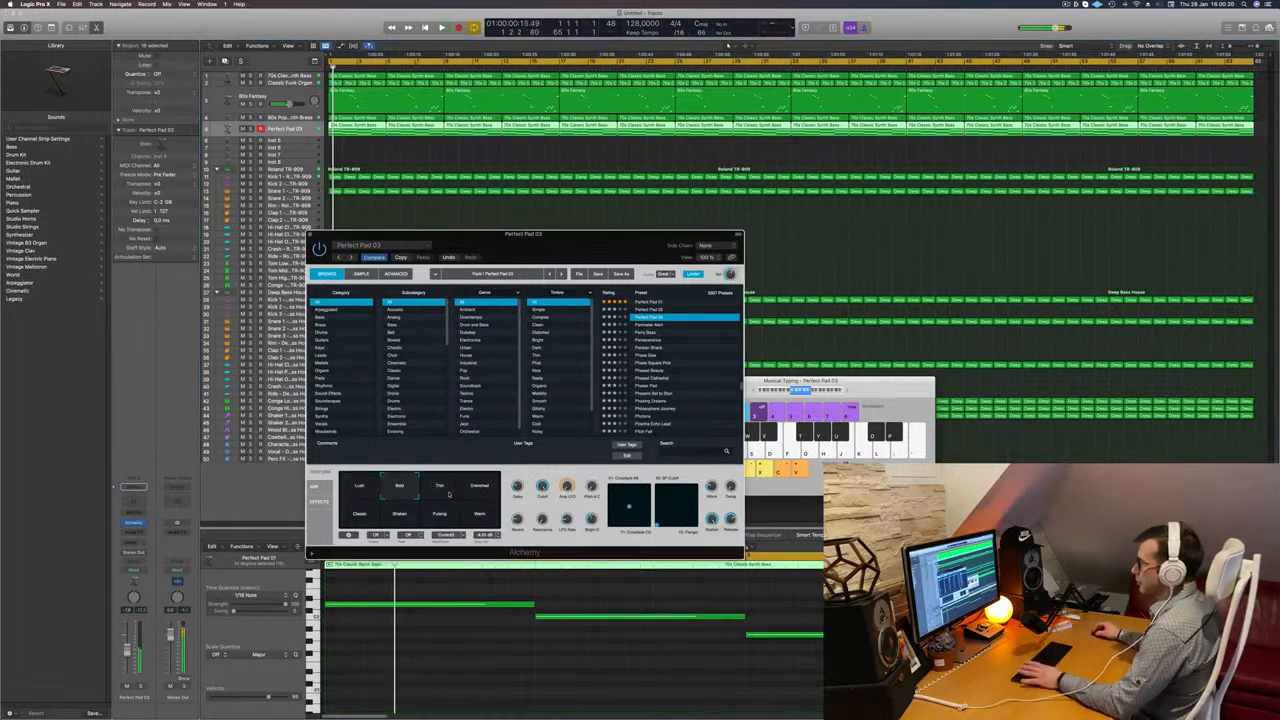
{"action": "key", "text": "Return"}
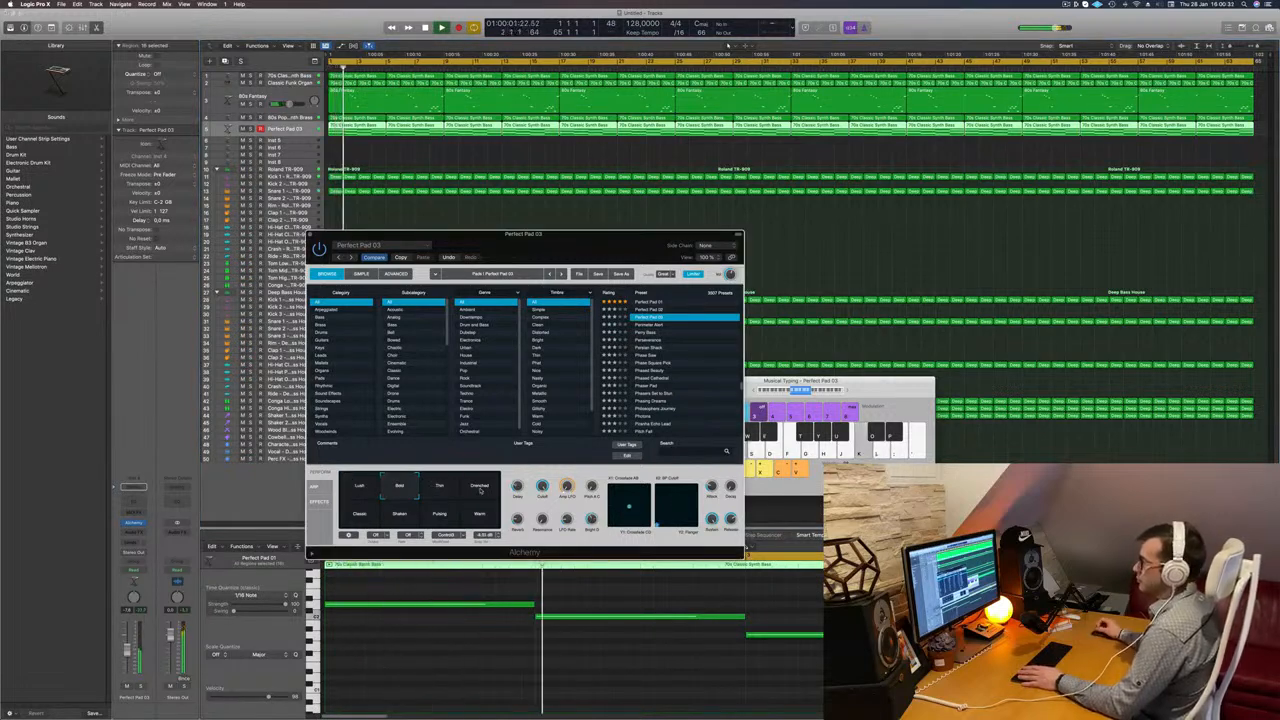
Audition the Drenched, Classic, Shaken, Pulsing and Warm variations of Perfect Pad 03, replaying from the start.
{"action": "left_click", "coordinate": [480, 489]}
{"action": "key", "text": "Return"}
{"action": "left_click", "coordinate": [360, 513]}
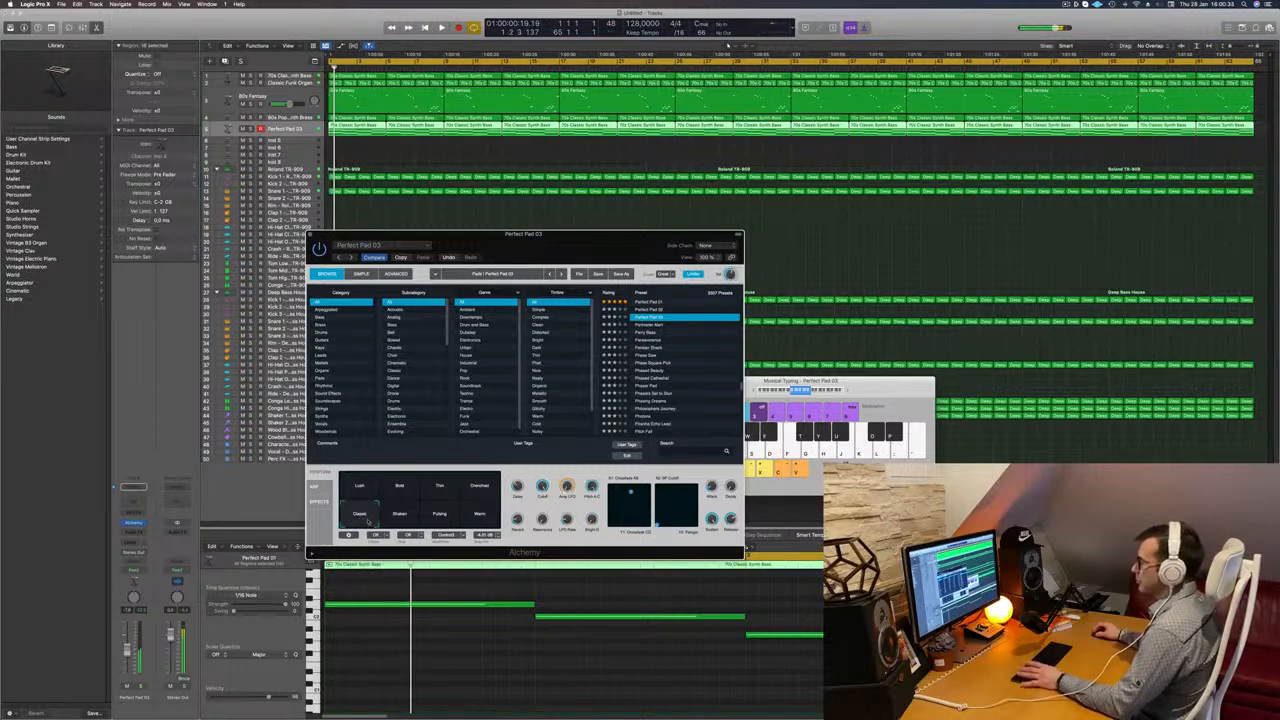
{"action": "key", "text": "Return"}
{"action": "left_click", "coordinate": [400, 513]}
{"action": "left_click", "coordinate": [440, 513]}
{"action": "key", "text": "Return"}
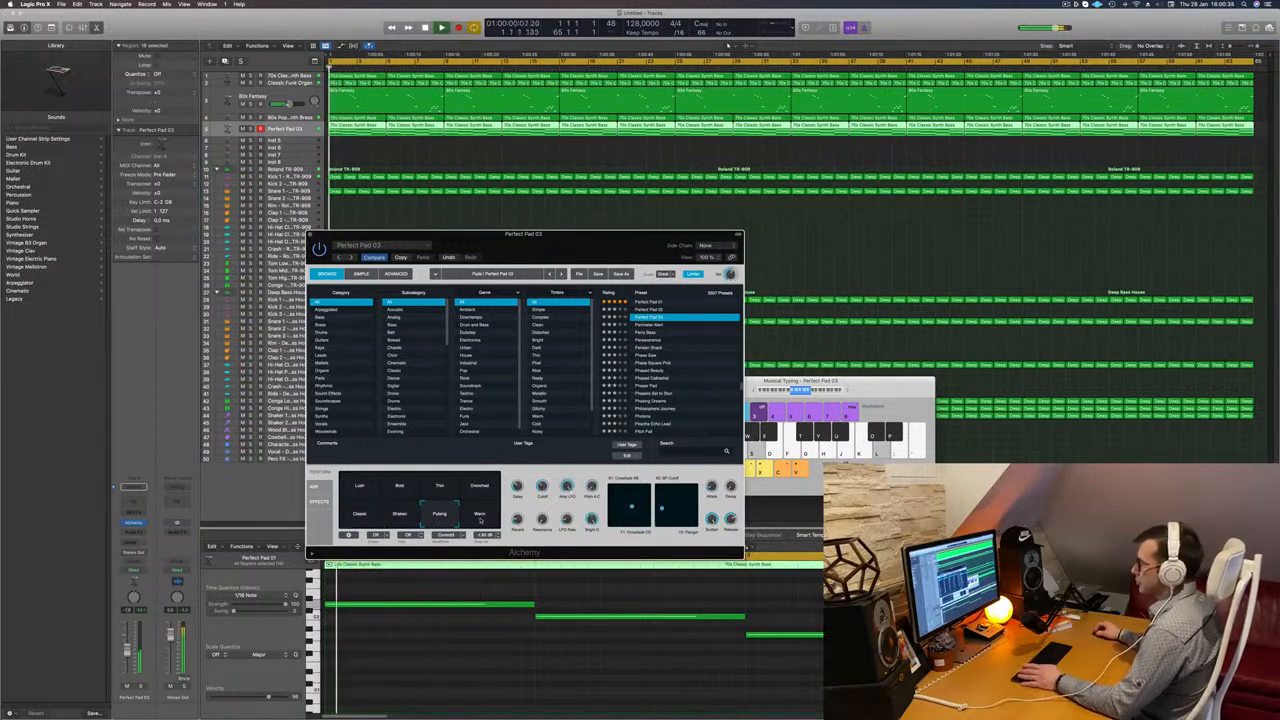
{"action": "left_click", "coordinate": [480, 513]}
{"action": "key", "text": "Return"}
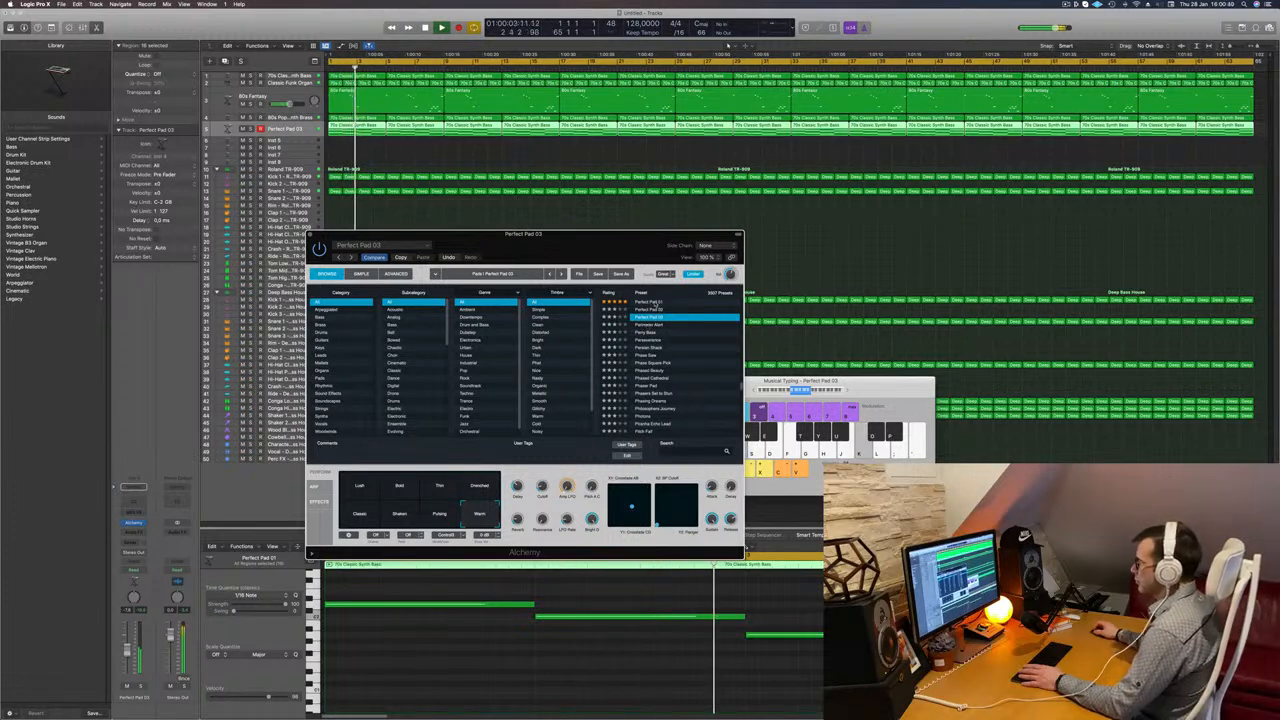
Load the Perfect Pad 01 preset in Alchemy again and play the track from the start with it.
{"action": "left_click", "coordinate": [648, 302]}
{"action": "key", "text": "Return"}
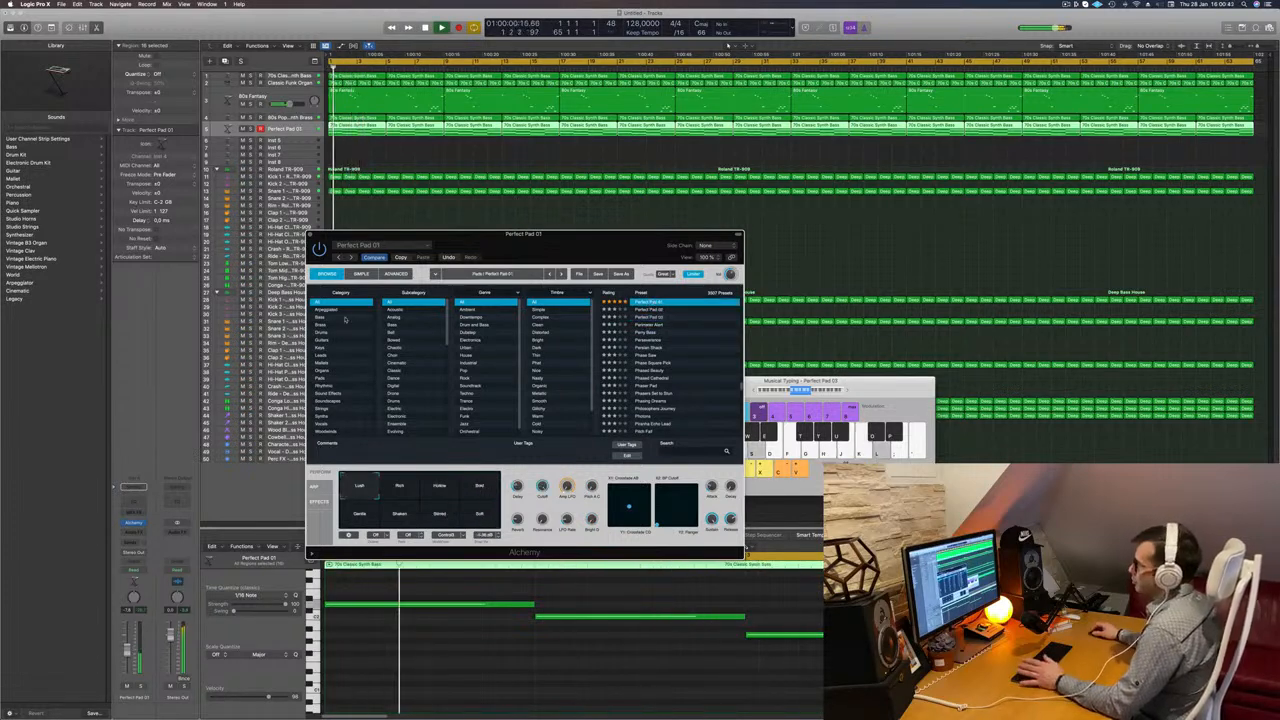
{"action": "key", "text": "Return"}
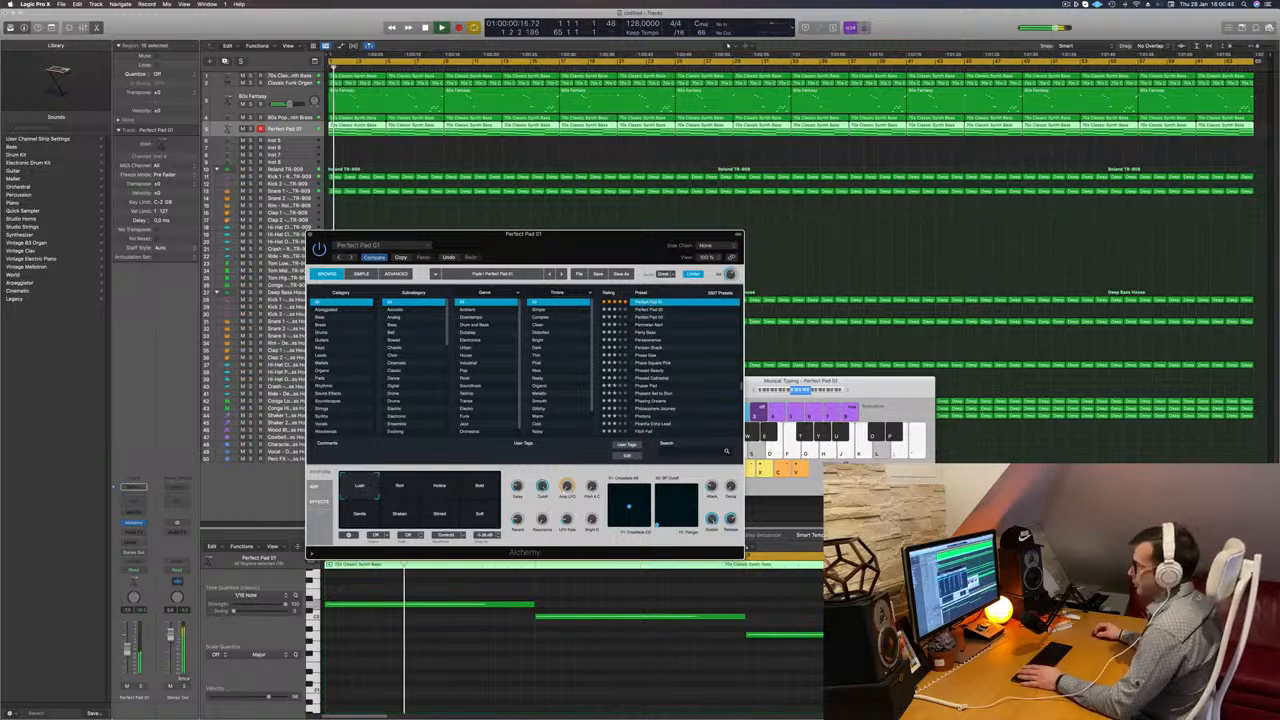
{"action": "left_click", "coordinate": [181, 586]}
{"action": "key", "text": "Return"}
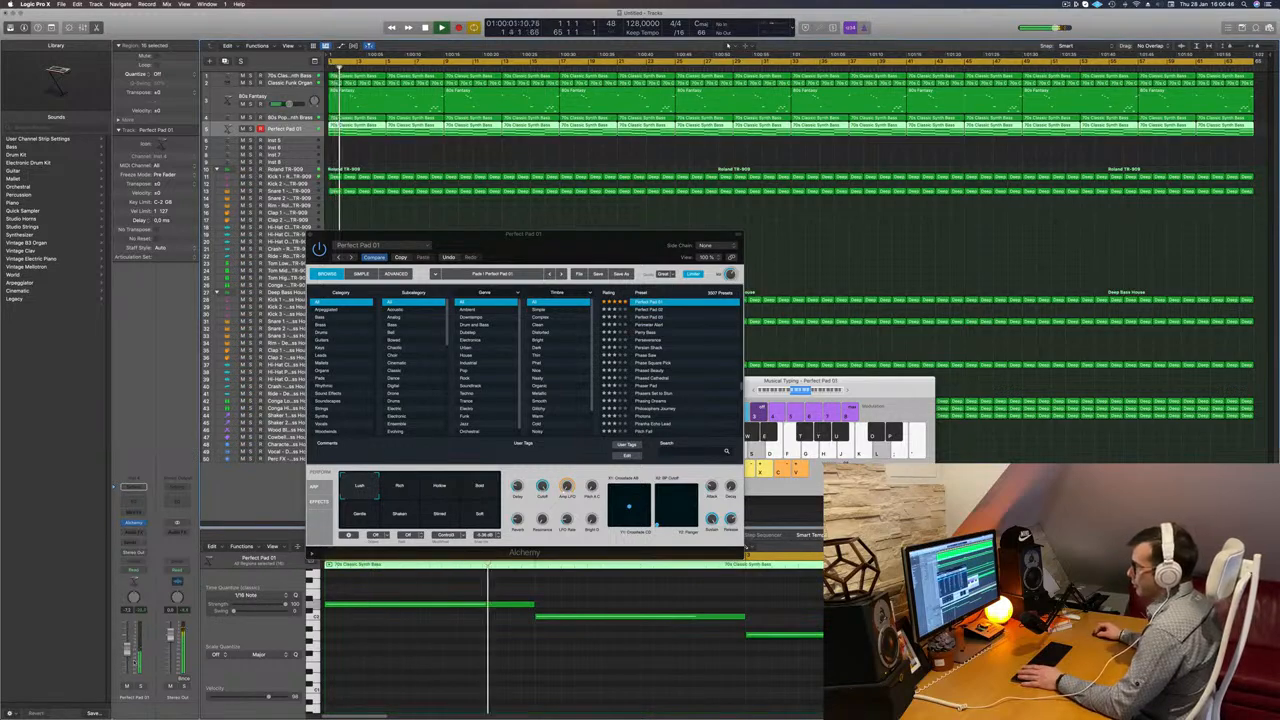
Raise the Perfect Pad 01 channel volume and compare the pad soloed and in the full mix.
{"action": "key", "text": "ctrl+s"}
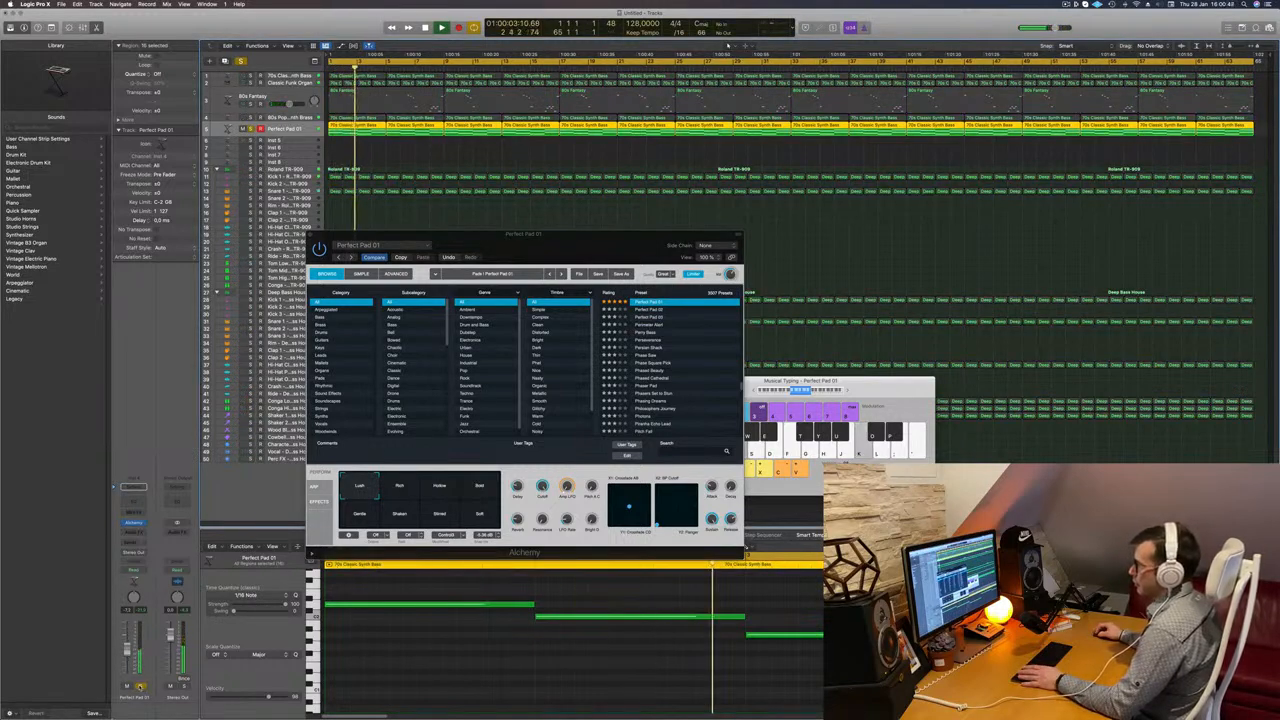
{"action": "key", "text": "ctrl+s"}
{"action": "key", "text": "Return"}
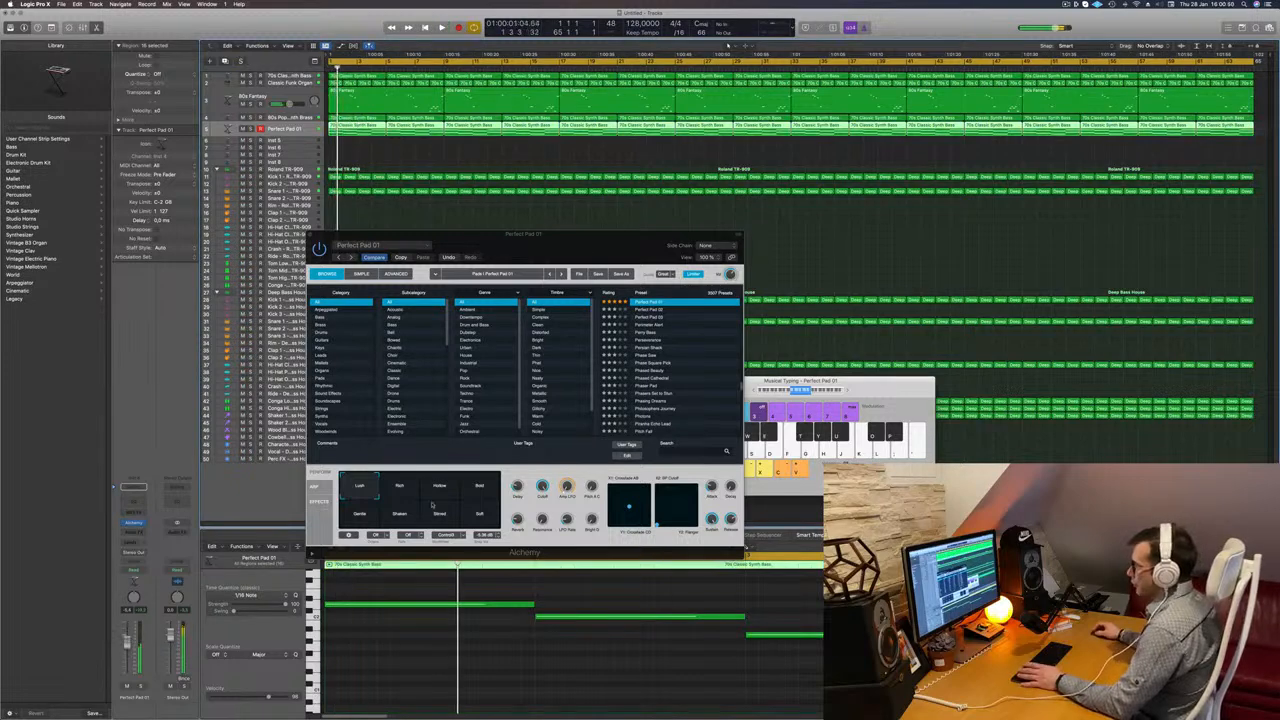
{"action": "key", "text": "Return"}
{"action": "key", "text": "Return"}
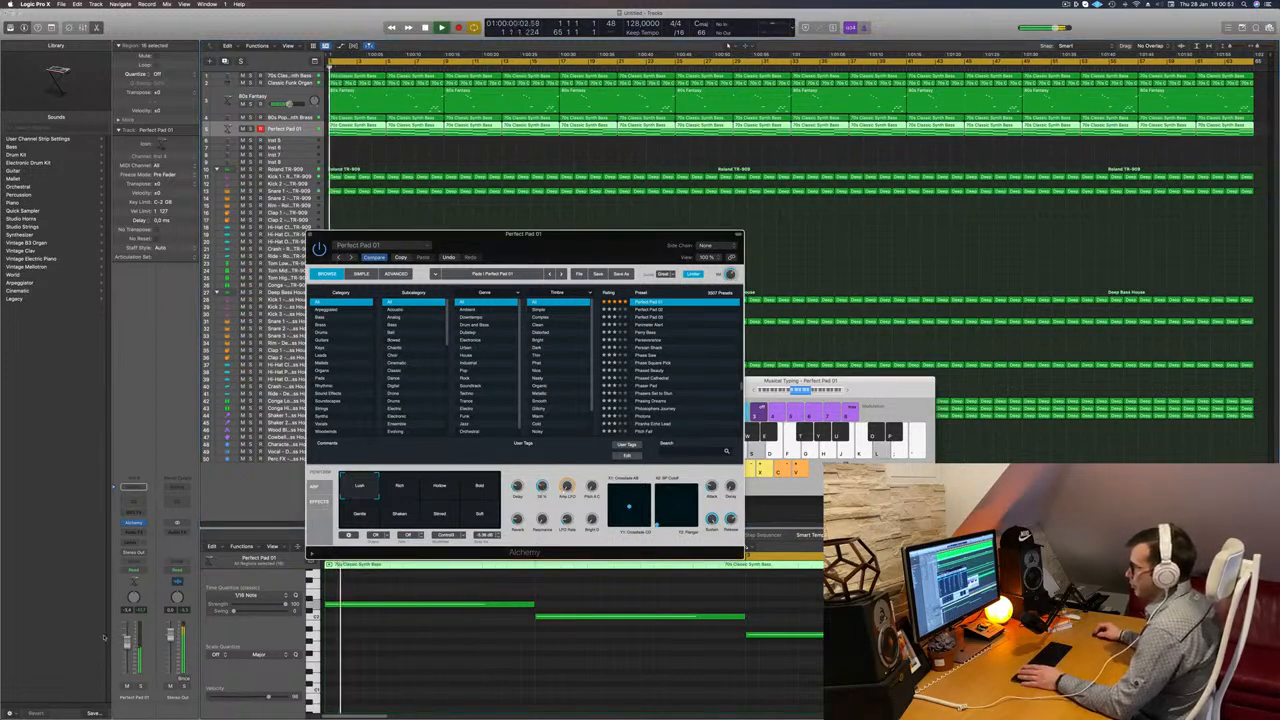
{"action": "key", "text": "ctrl+s"}
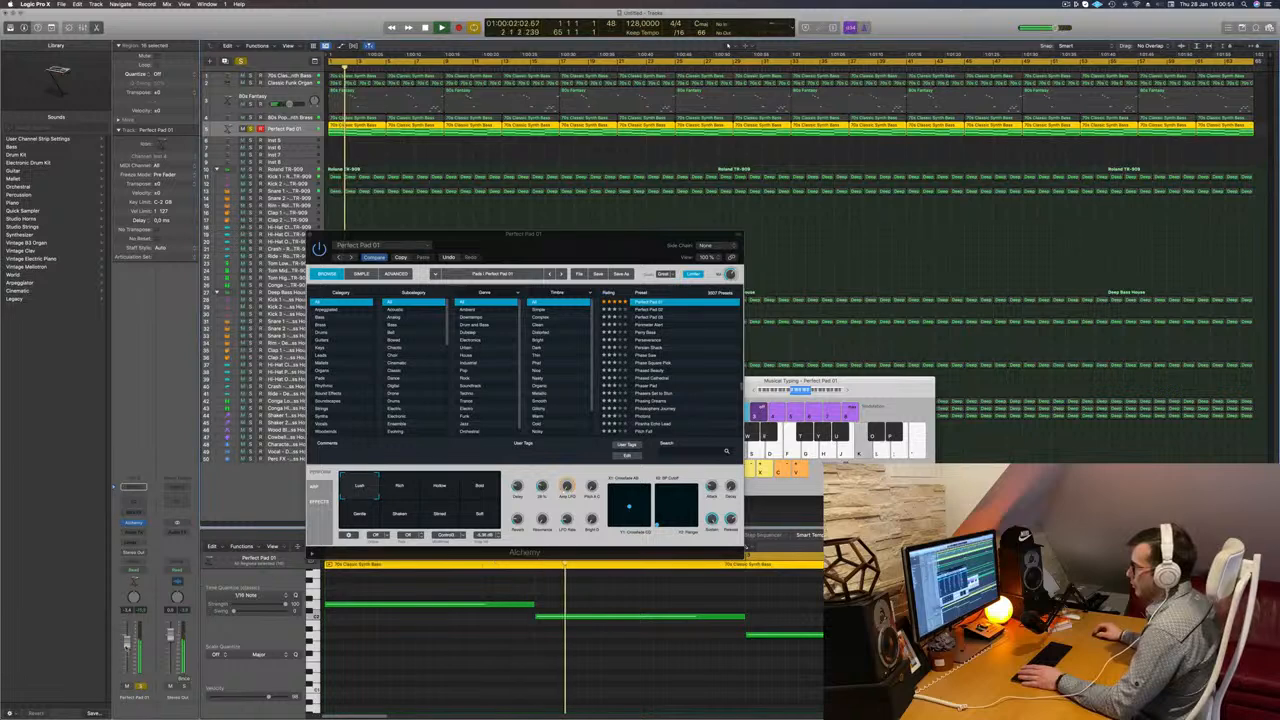
{"action": "key", "text": "Return"}
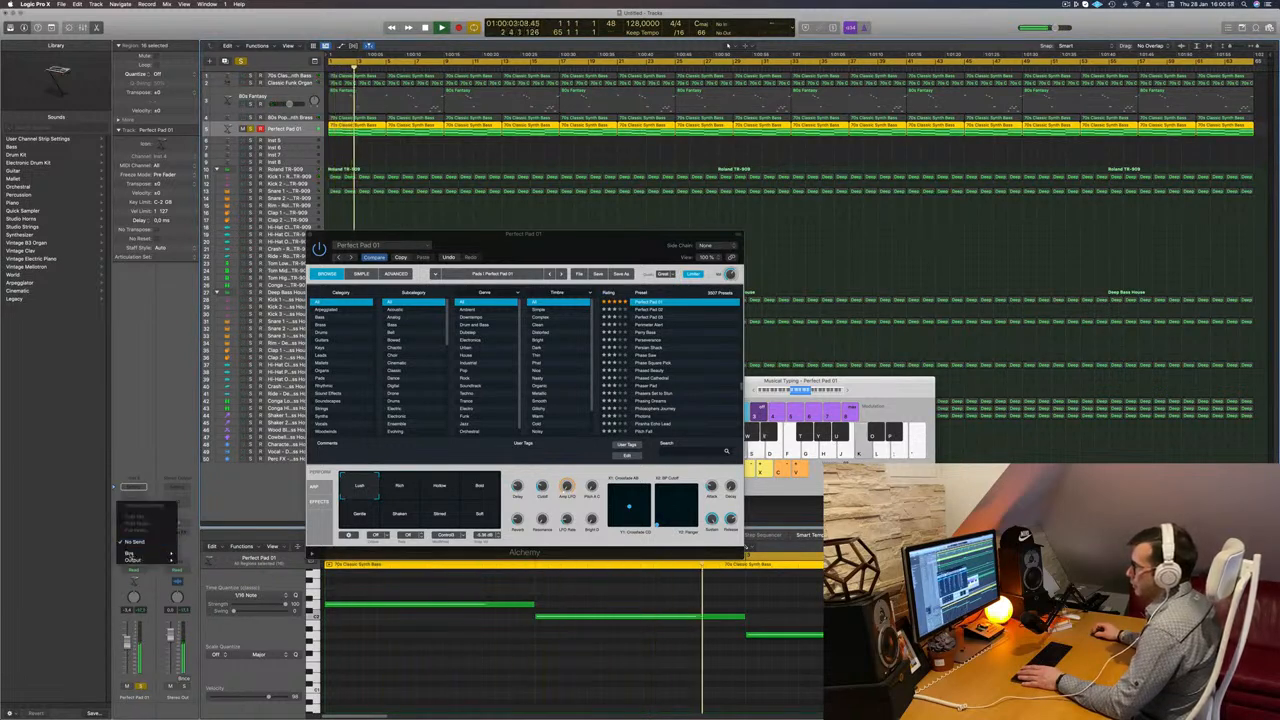
Add a send to Bus 9 (Aux 8) on the Perfect Pad 01 channel.
{"action": "left_click", "coordinate": [133, 487]}
{"action": "mouse_move", "coordinate": [140, 553]}
{"action": "left_click", "coordinate": [205, 502]}
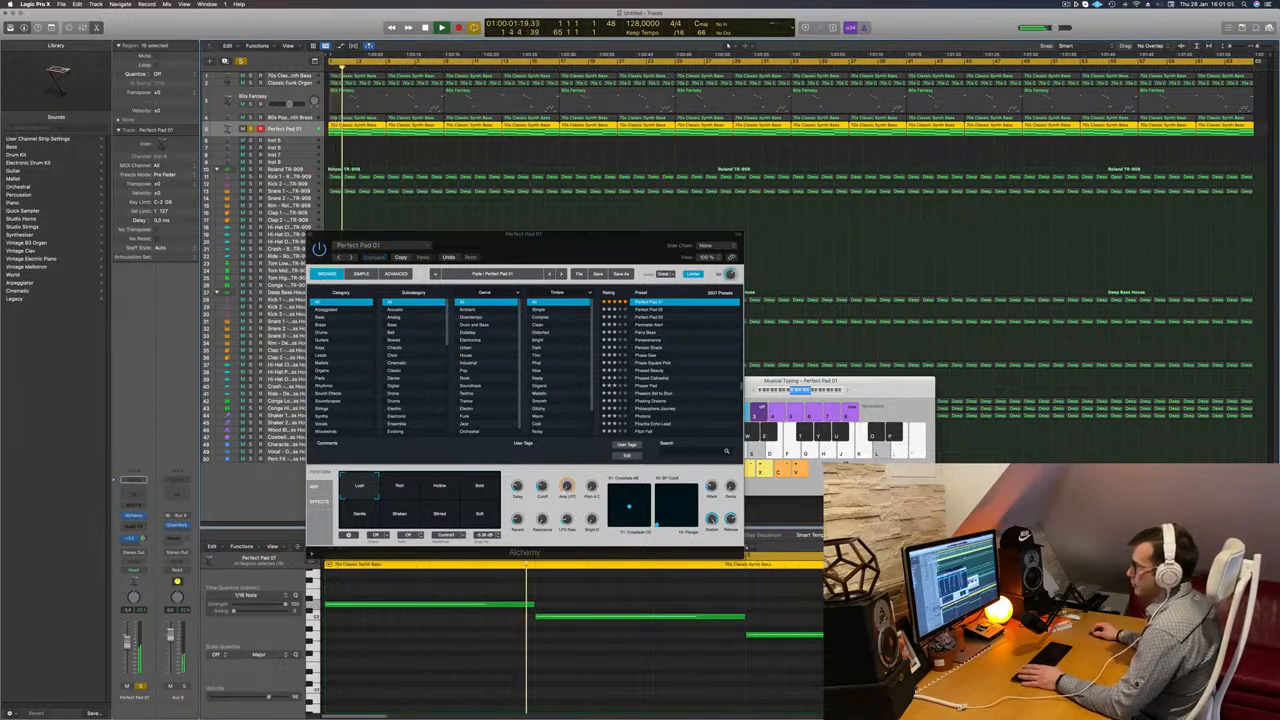
Insert a Channel EQ on the Perfect Pad 01 channel, shape a low cut and replay the pad from the start.
{"action": "left_click", "coordinate": [131, 482]}
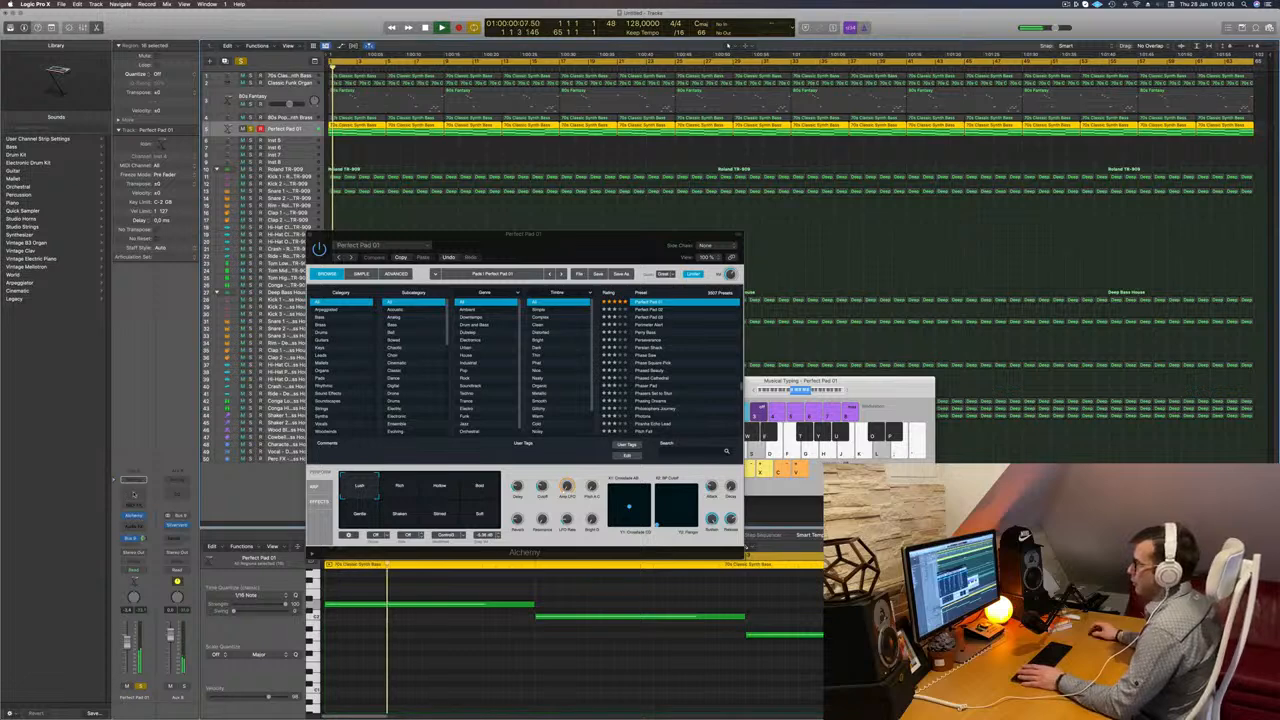
{"action": "left_click_drag", "start_coordinate": [526, 249], "coordinate": [621, 223]}
{"action": "left_click", "coordinate": [395, 107]}
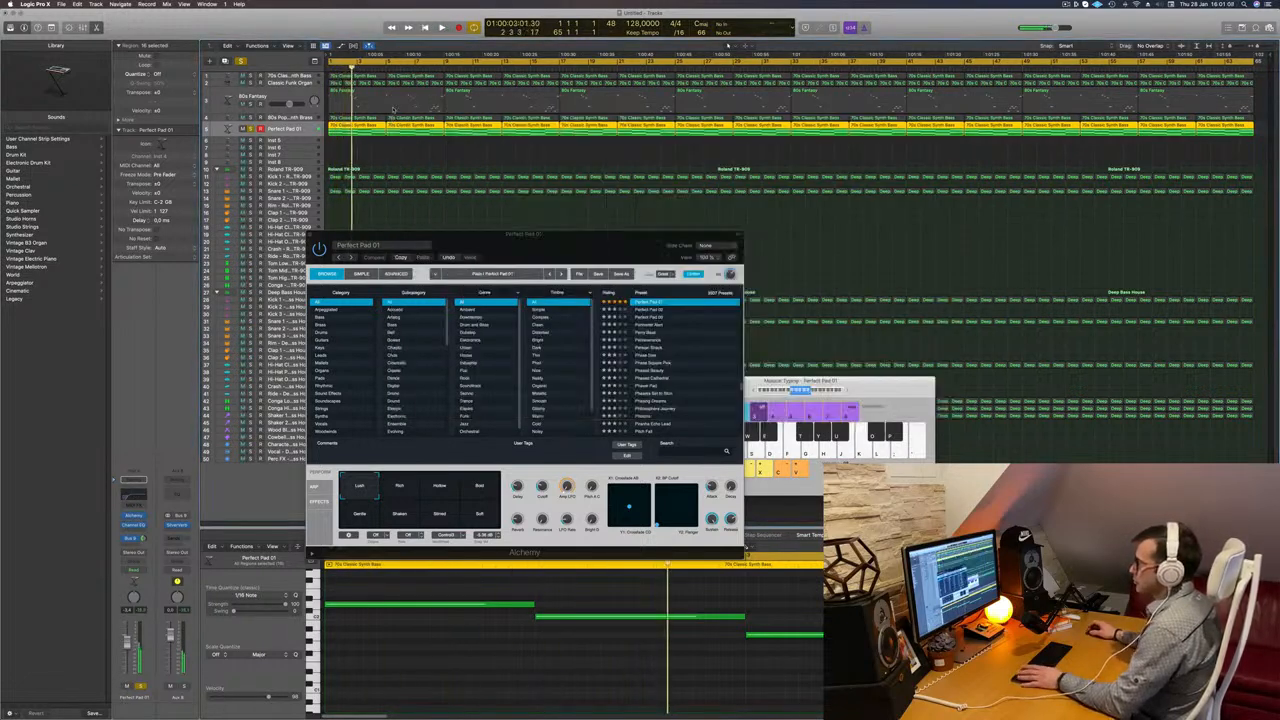
{"action": "key", "text": "Return"}
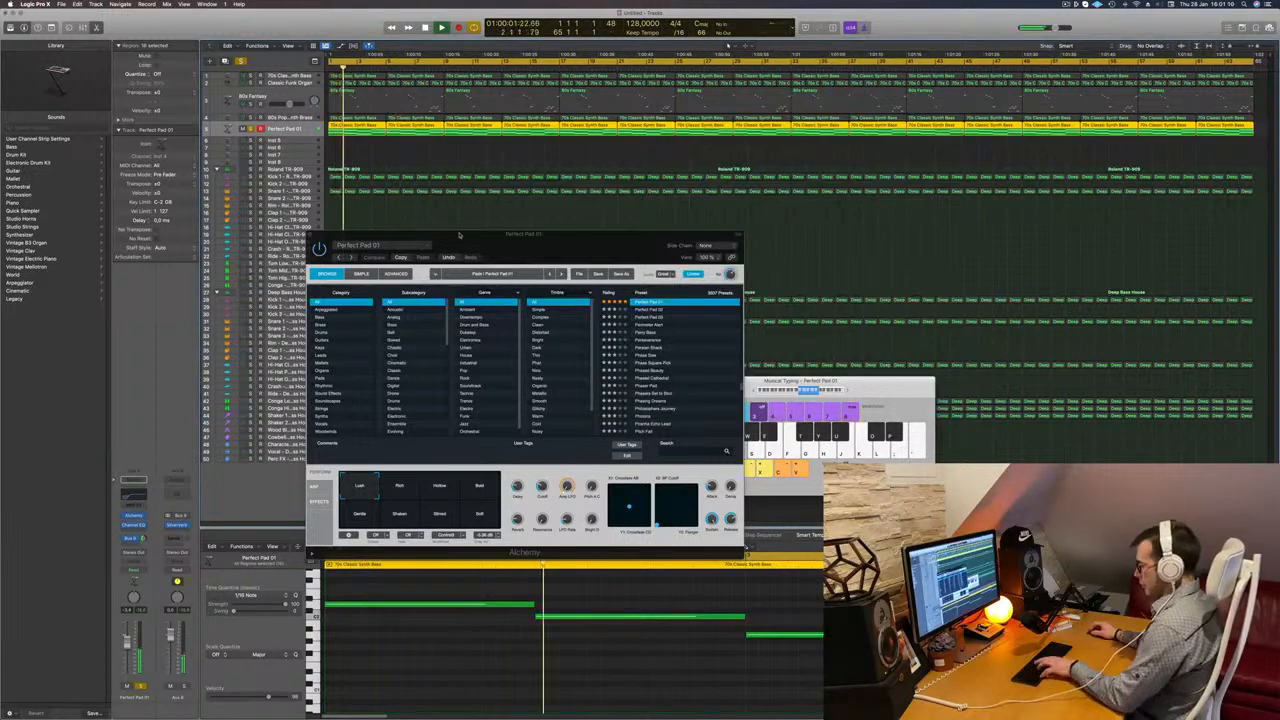
Show the mixer, add a Compressor to the Perfect Pad 01 channel and replay the full mix from the start.
{"action": "key", "text": "super+k"}
{"action": "key", "text": "x"}
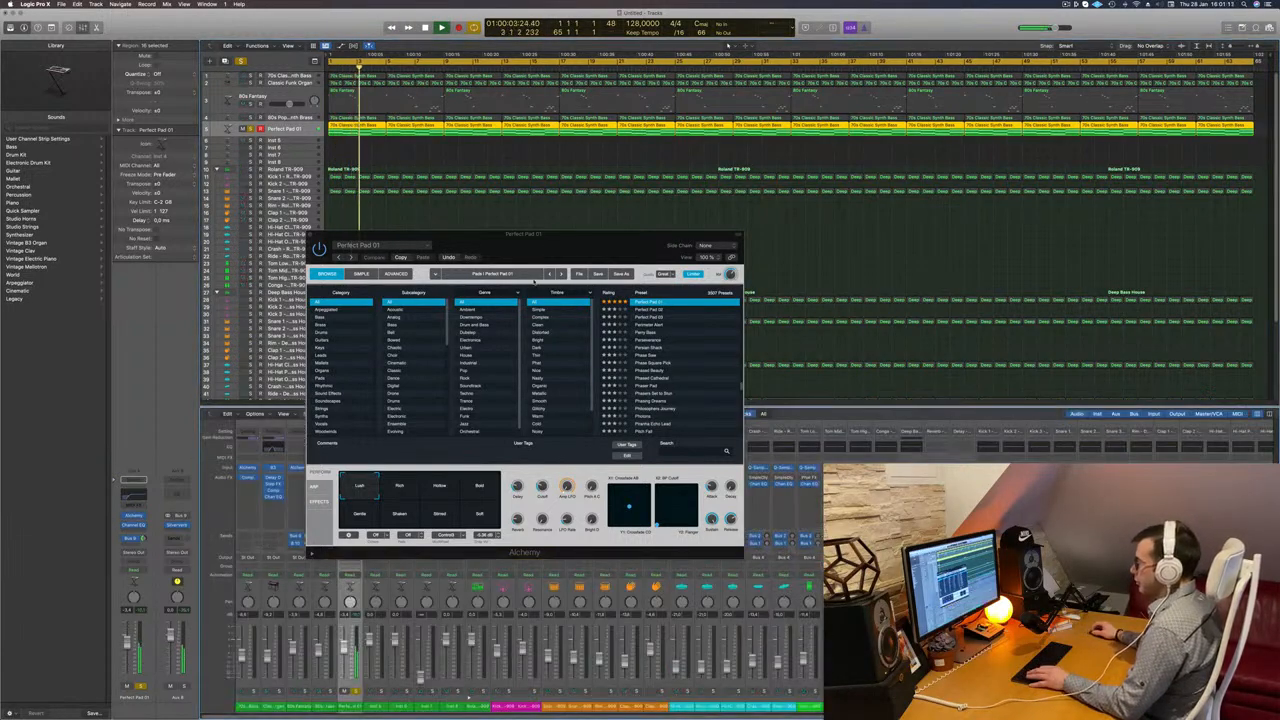
{"action": "left_click_drag", "start_coordinate": [476, 234], "coordinate": [746, 143]}
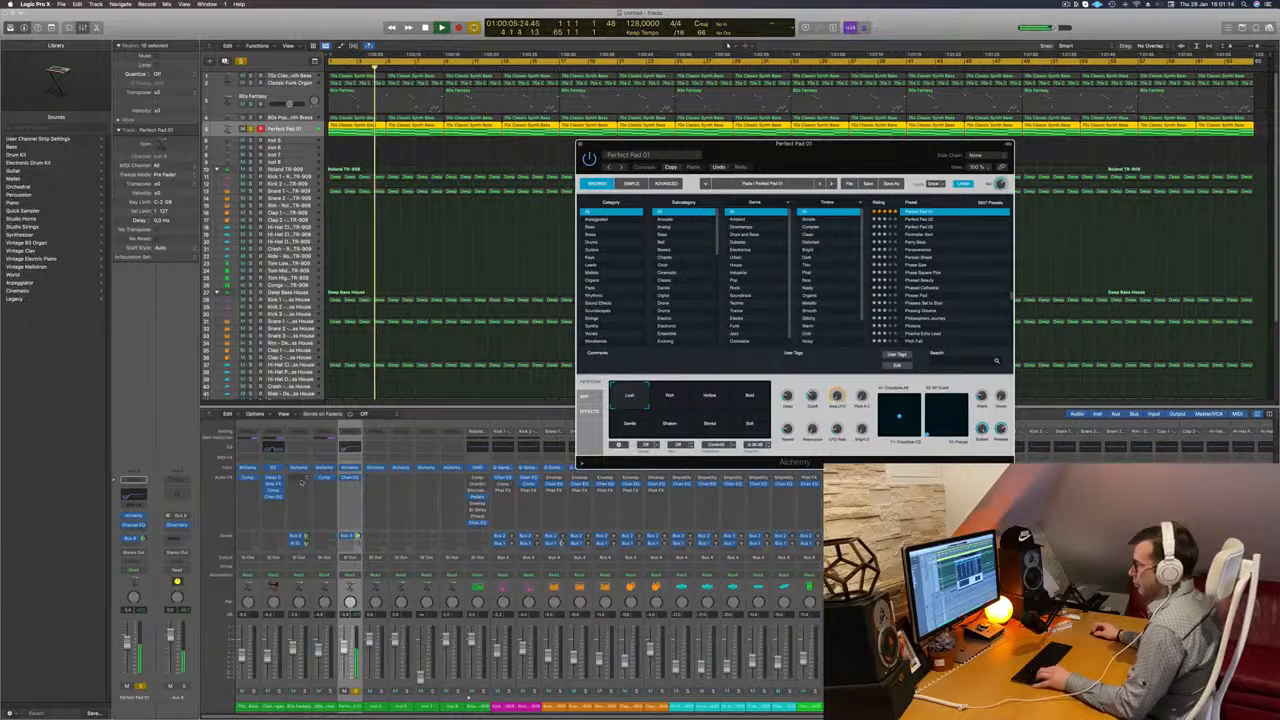
{"action": "left_click_drag", "start_coordinate": [351, 490], "coordinate": [351, 490]}
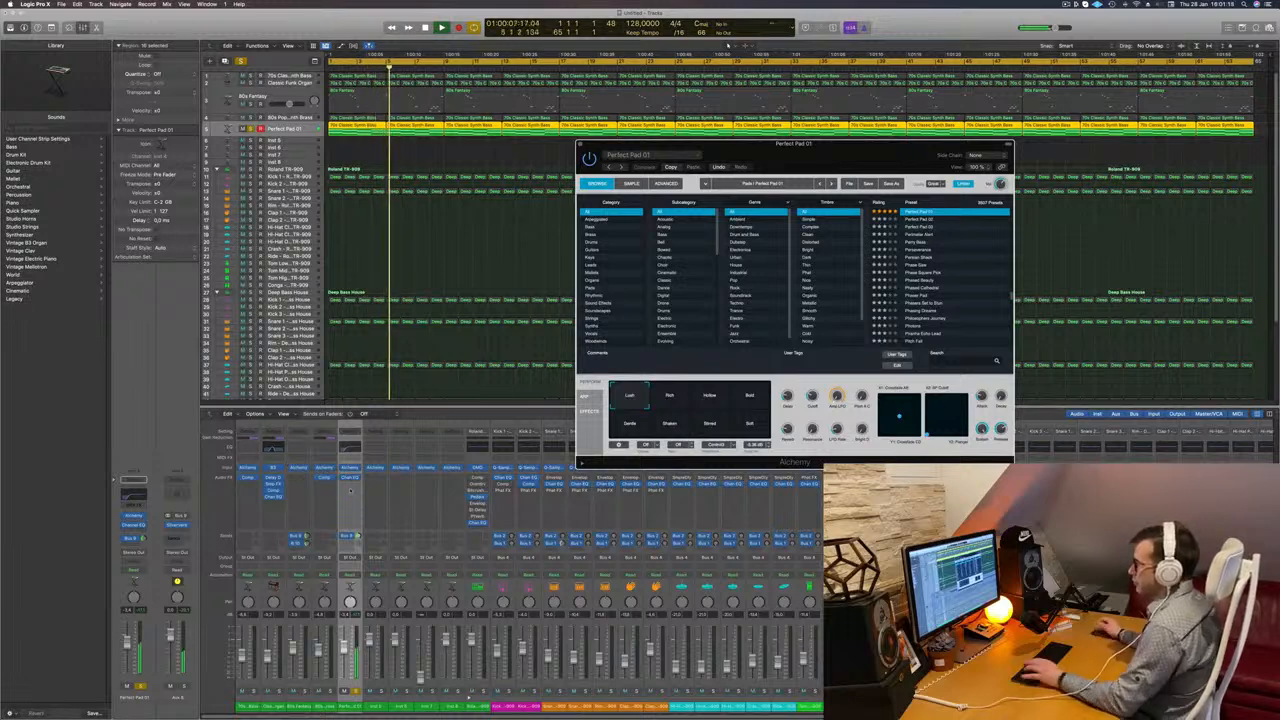
{"action": "left_click", "coordinate": [579, 145]}
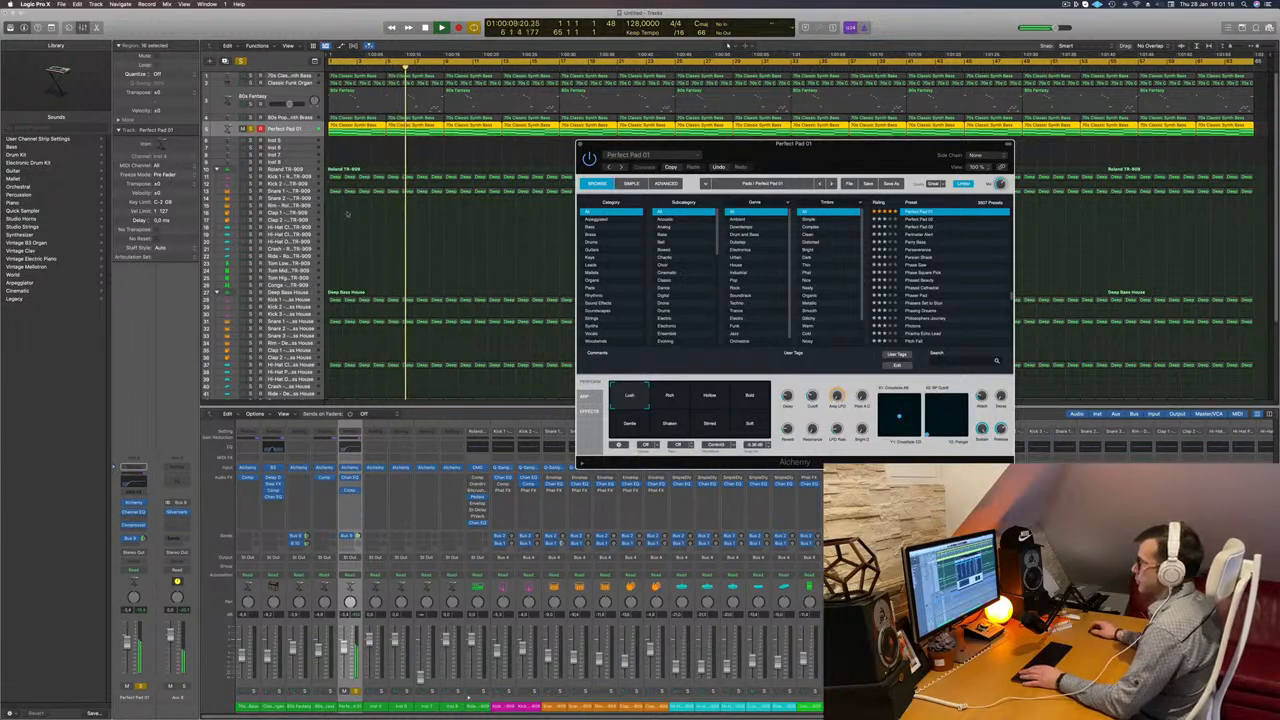
{"action": "key", "text": "Return"}
{"action": "key", "text": "super+a"}
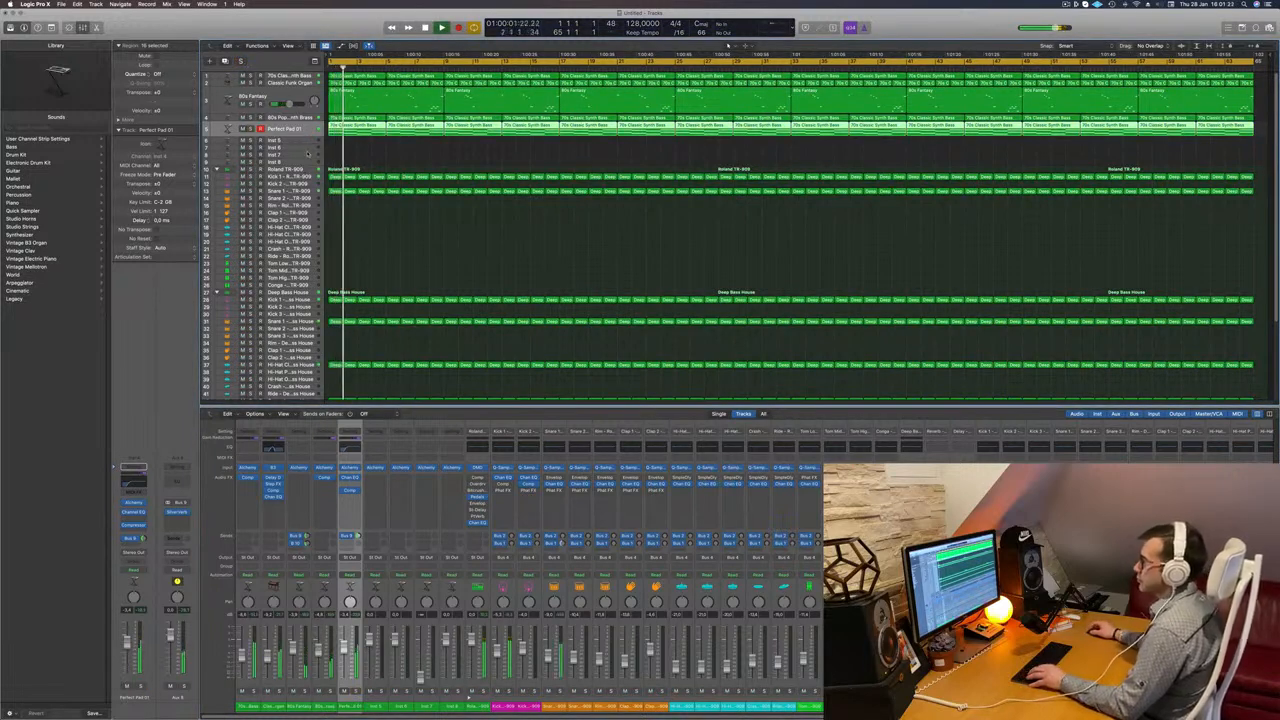
Select the 80s Pop Synth Brass track and compare it soloed with the full mix.
{"action": "left_click", "coordinate": [299, 120]}
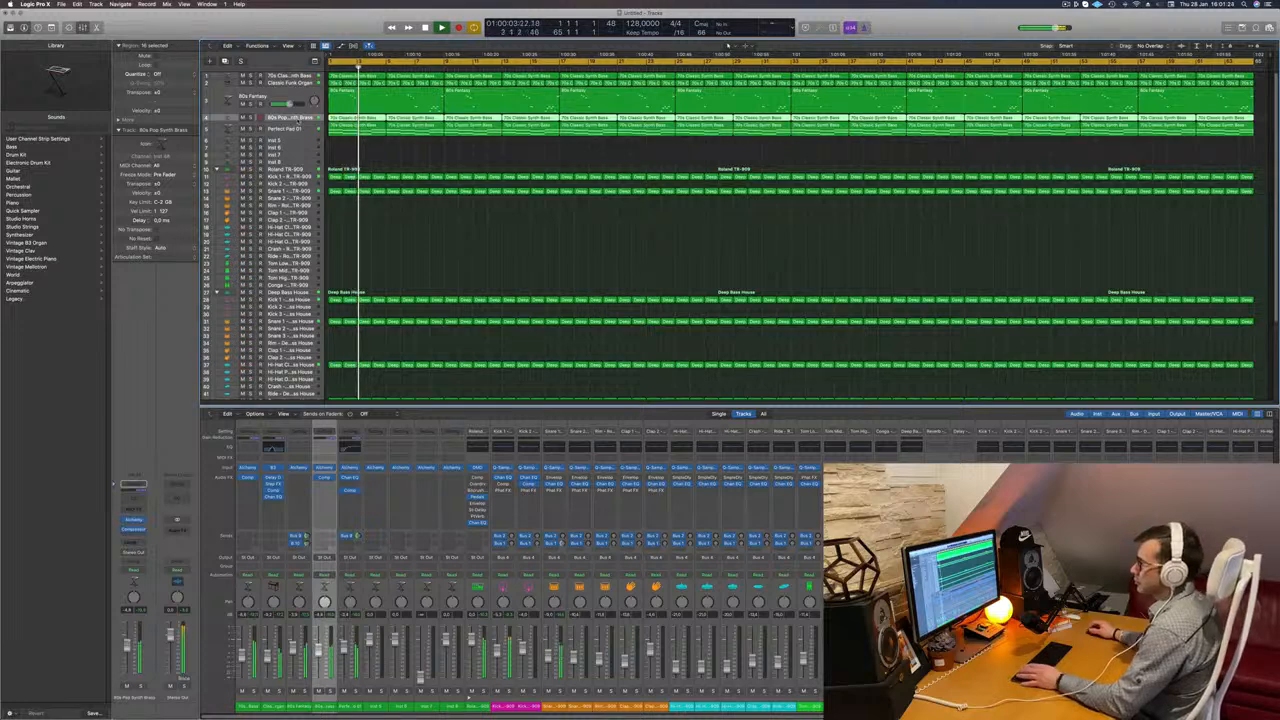
{"action": "left_click", "coordinate": [252, 118]}
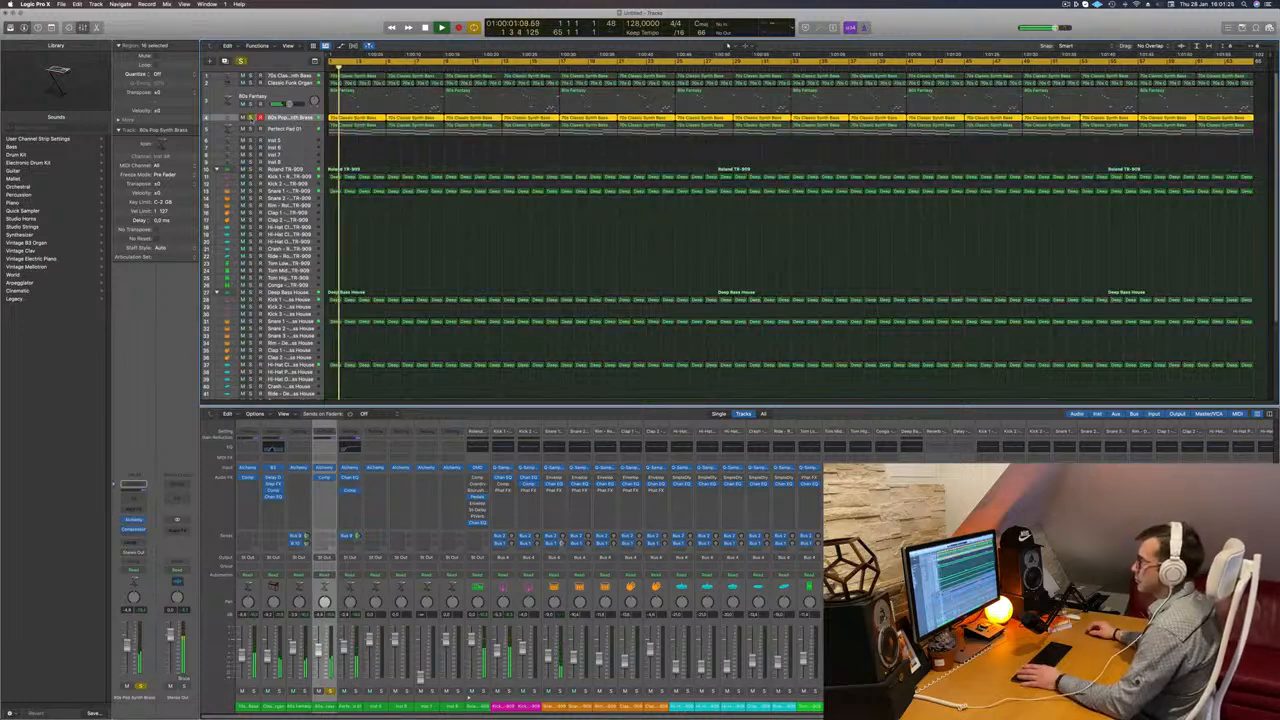
{"action": "left_click", "coordinate": [252, 118]}
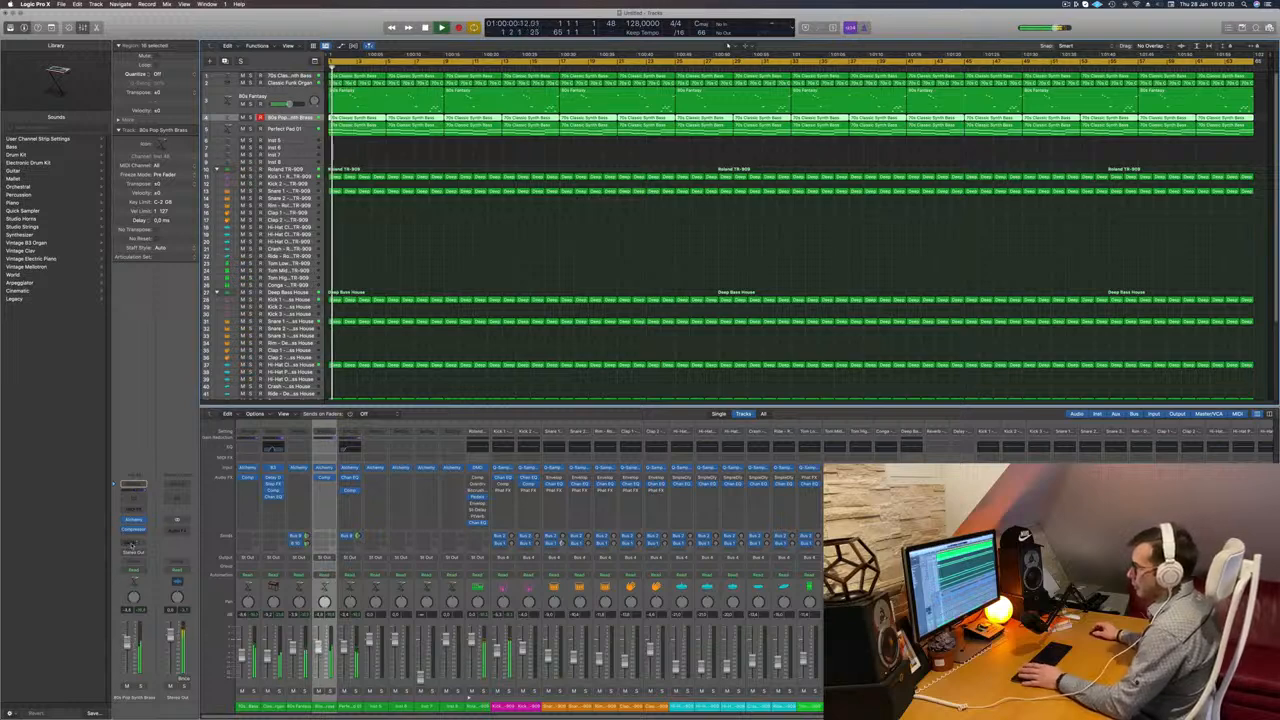
Try a Bus 11 send on the 80s Pop Synth Brass channel, checking Aux 10 soloed and in the full mix.
{"action": "left_click", "coordinate": [132, 544]}
{"action": "mouse_move", "coordinate": [146, 553]}
{"action": "left_click", "coordinate": [162, 414]}
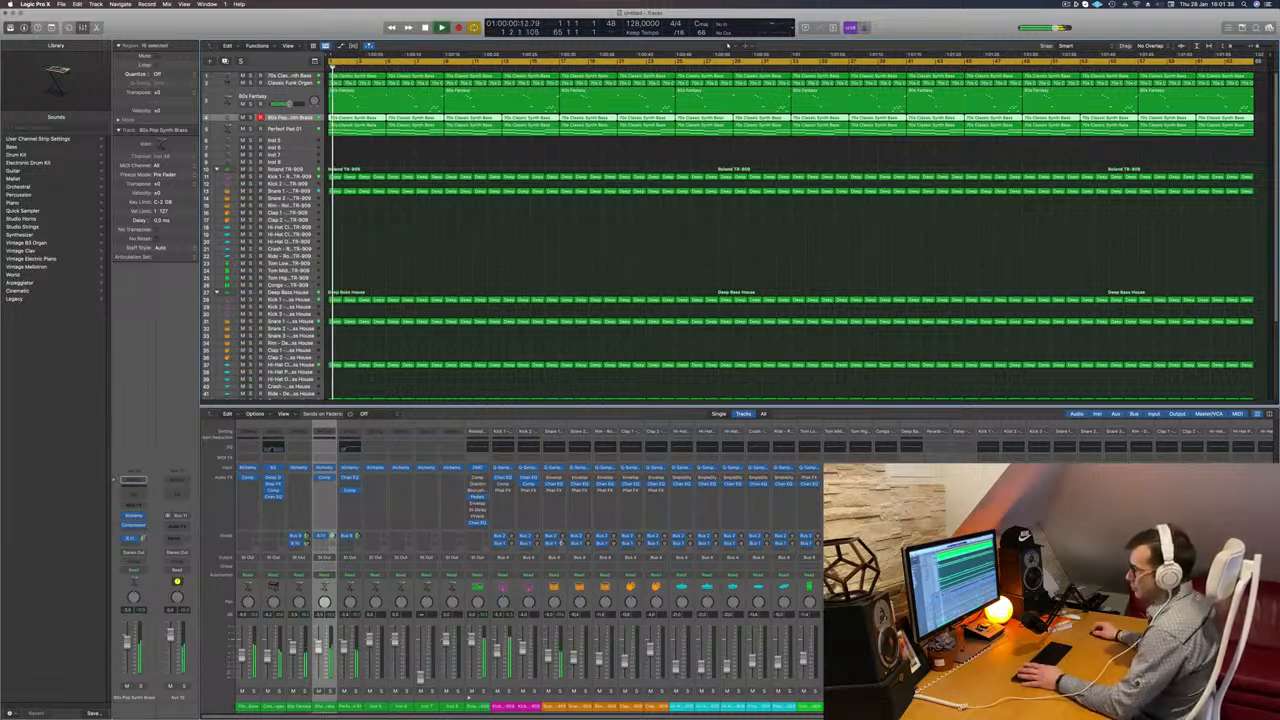
{"action": "left_click", "coordinate": [183, 686]}
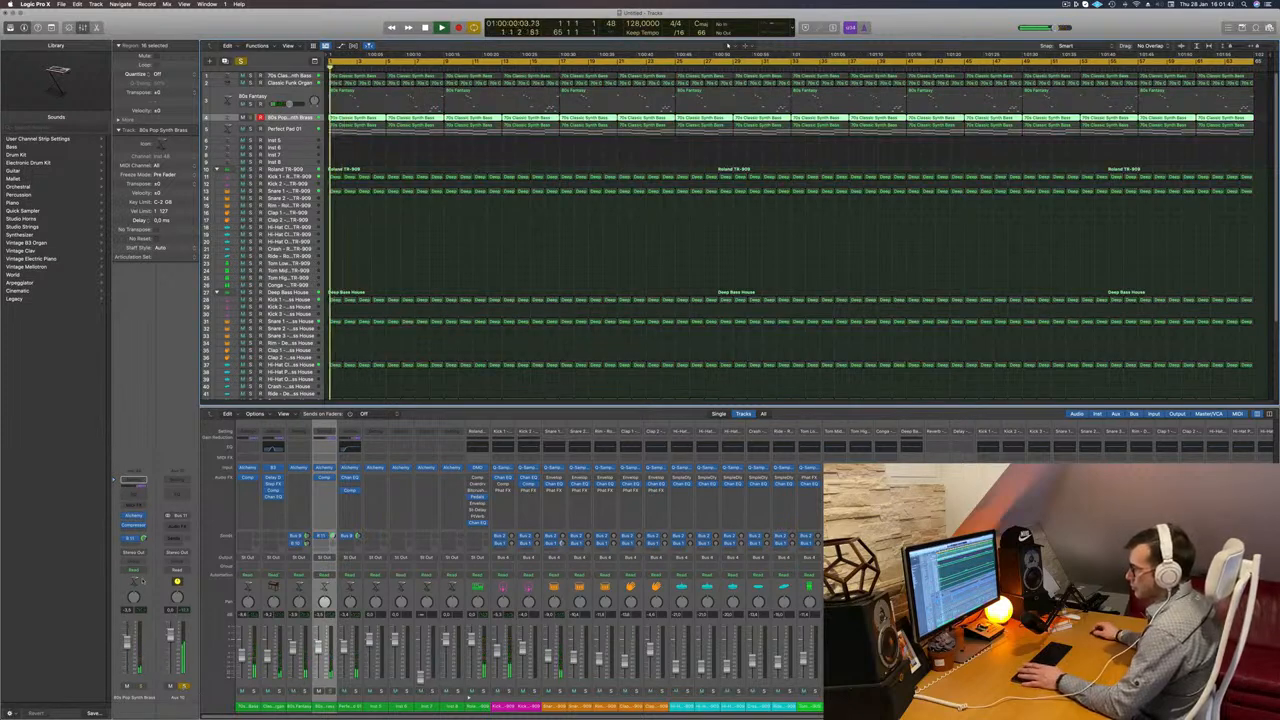
{"action": "left_click", "coordinate": [129, 538]}
{"action": "left_click", "coordinate": [140, 644]}
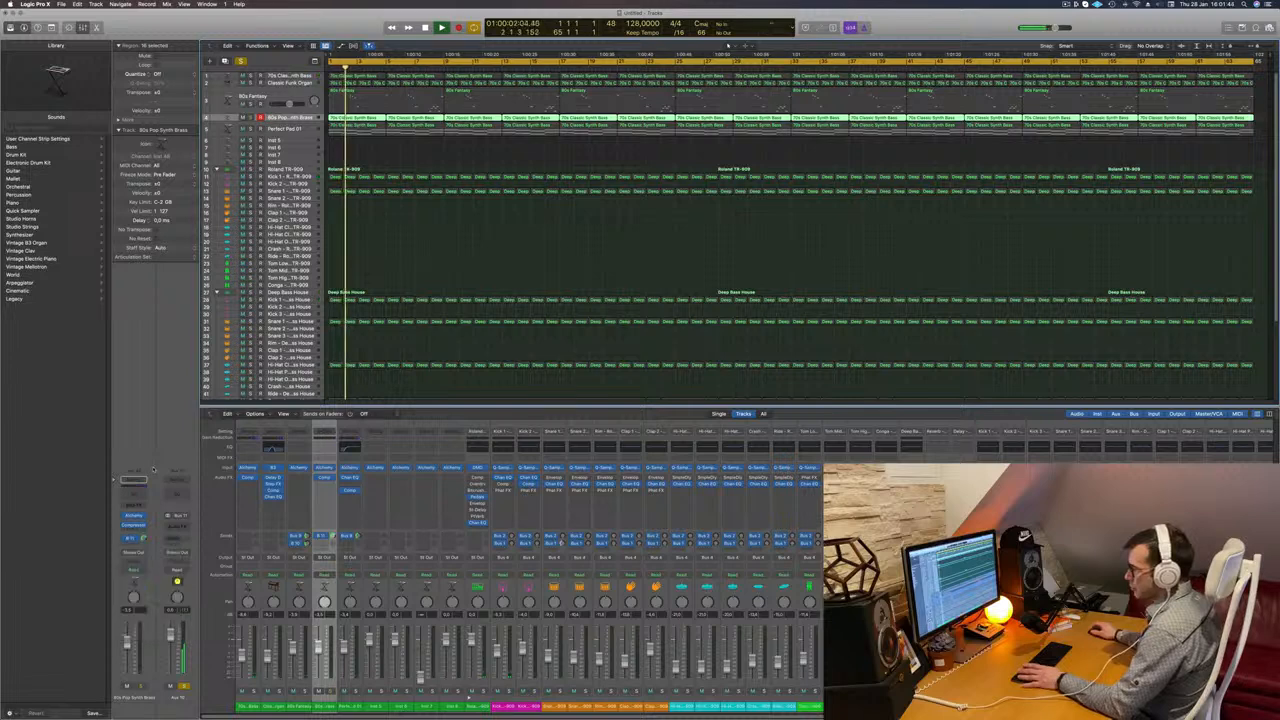
{"action": "key", "text": "space"}
{"action": "key", "text": "space"}
{"action": "key", "text": "s"}
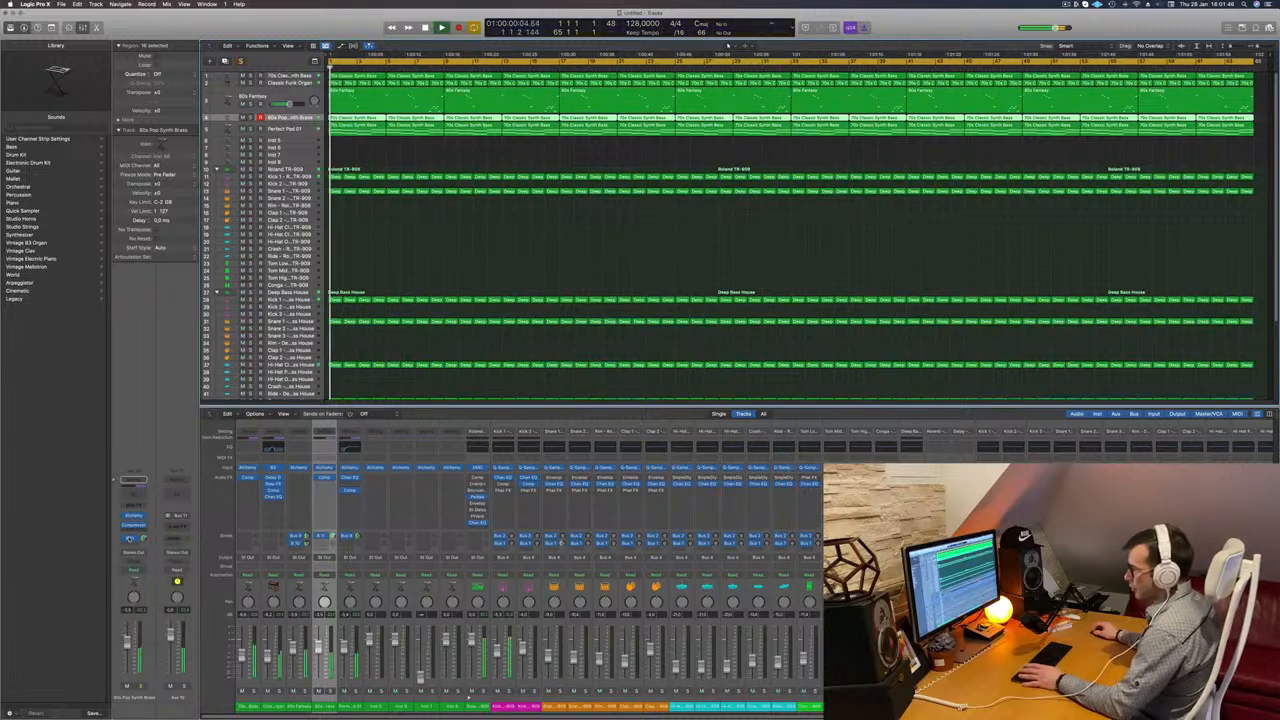
{"action": "left_click", "coordinate": [129, 538]}
{"action": "left_click", "coordinate": [182, 417]}
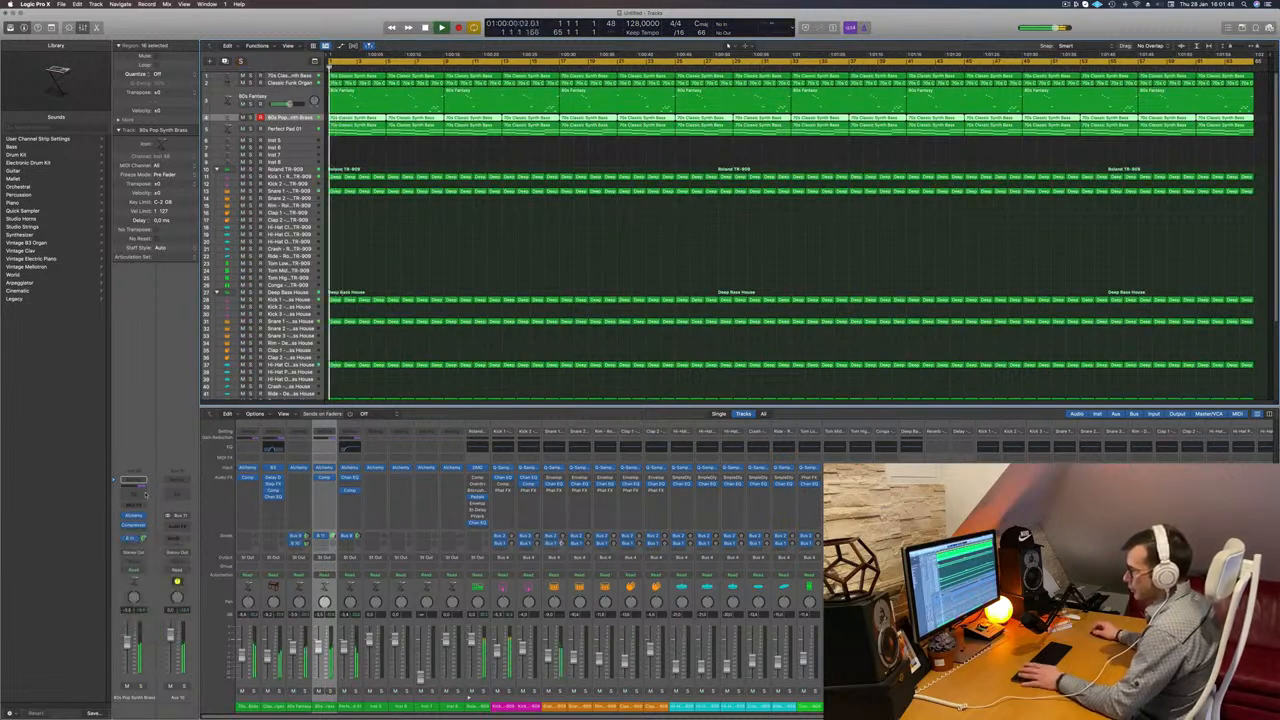
Reroute the 80s Pop Synth Brass send to Bus 10 (Aux 9) and adjust its level while replaying from the start.
{"action": "left_click", "coordinate": [135, 541]}
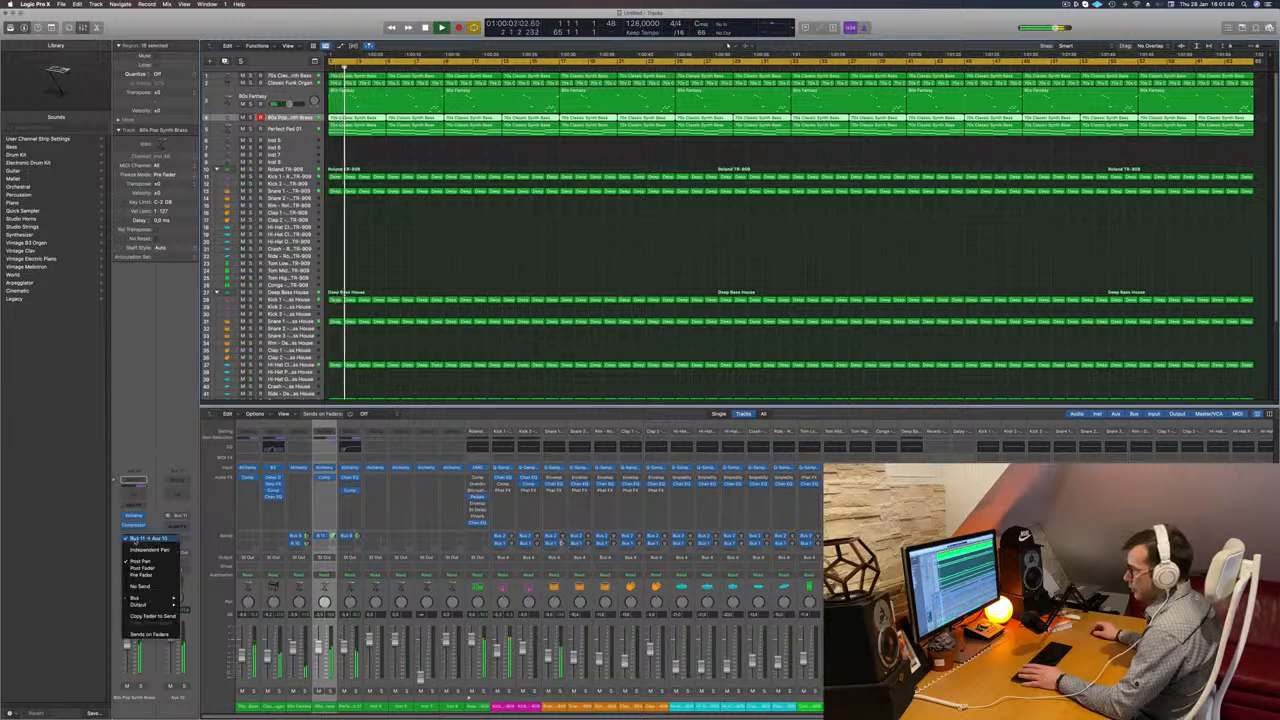
{"action": "mouse_move", "coordinate": [150, 598]}
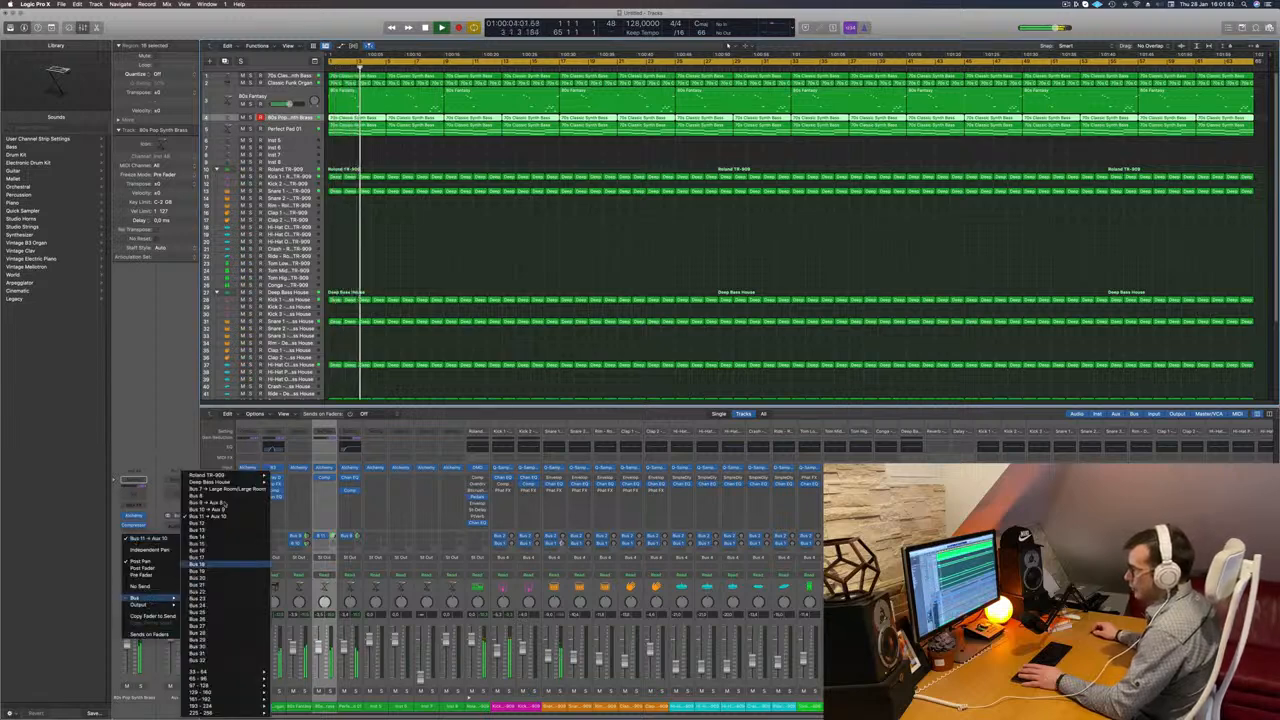
{"action": "left_click", "coordinate": [103, 338]}
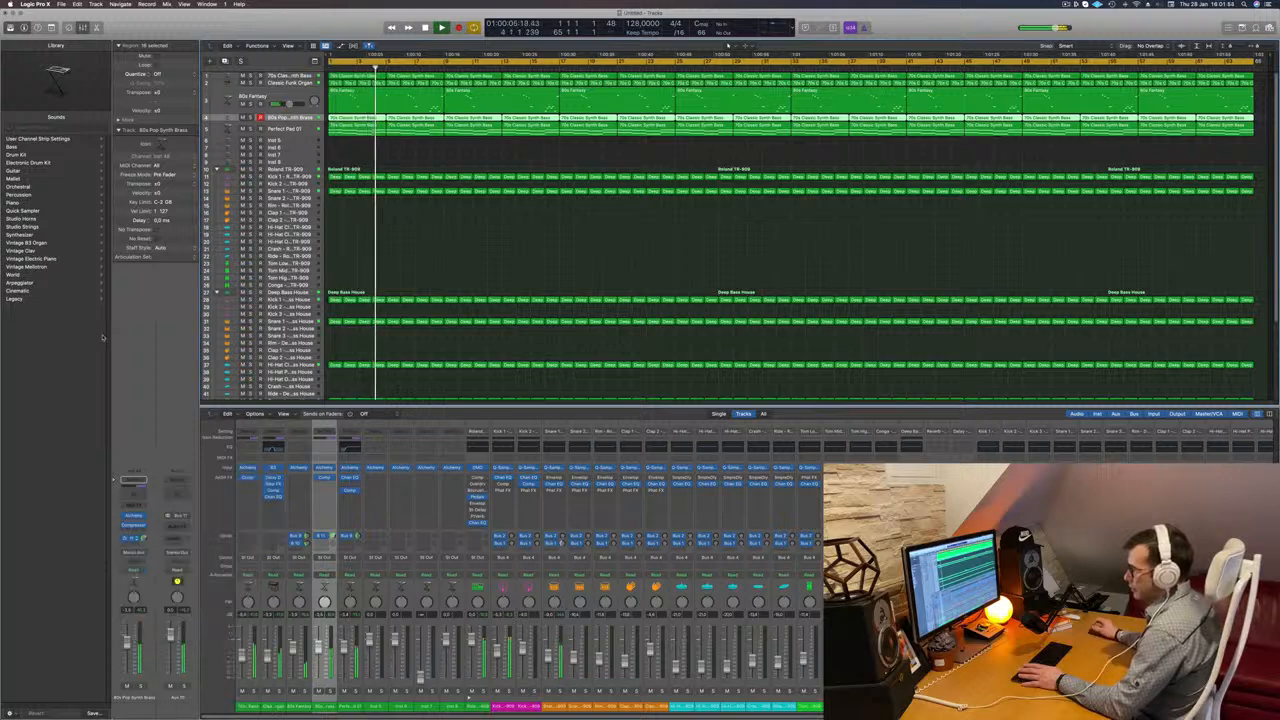
{"action": "key", "text": "Return"}
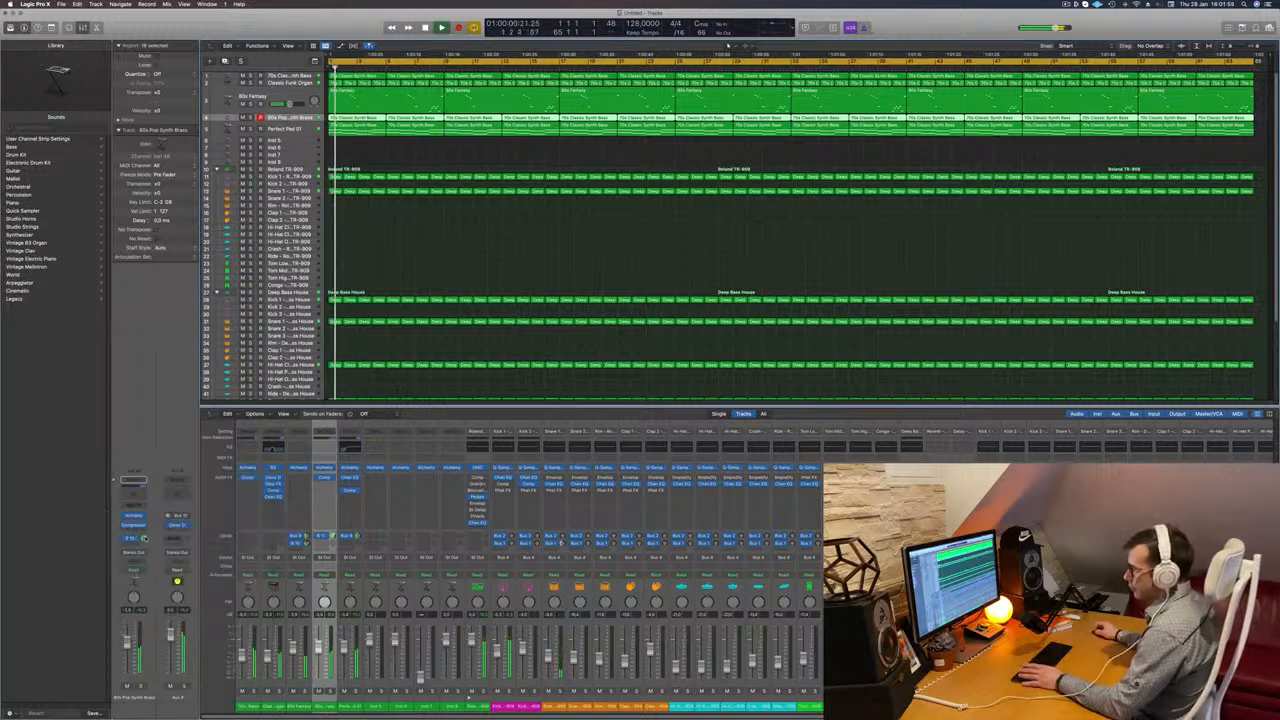
{"action": "key", "text": "Return"}
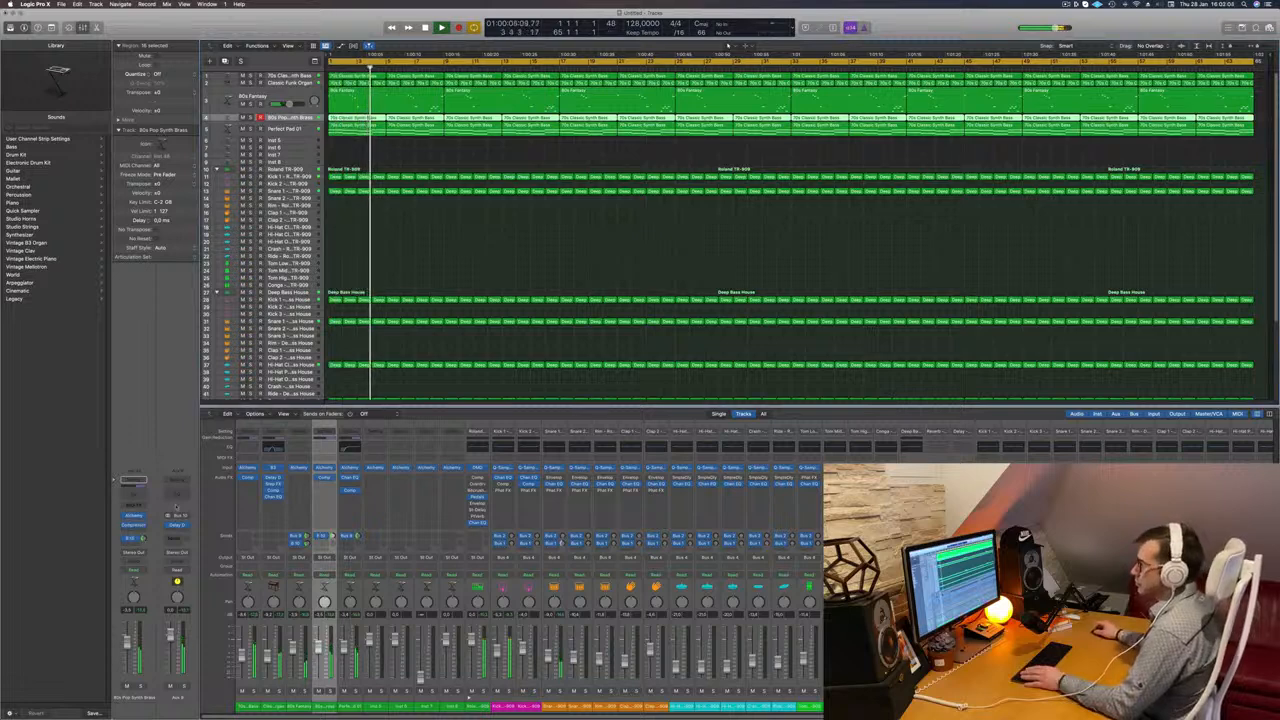
{"action": "key", "text": "space"}
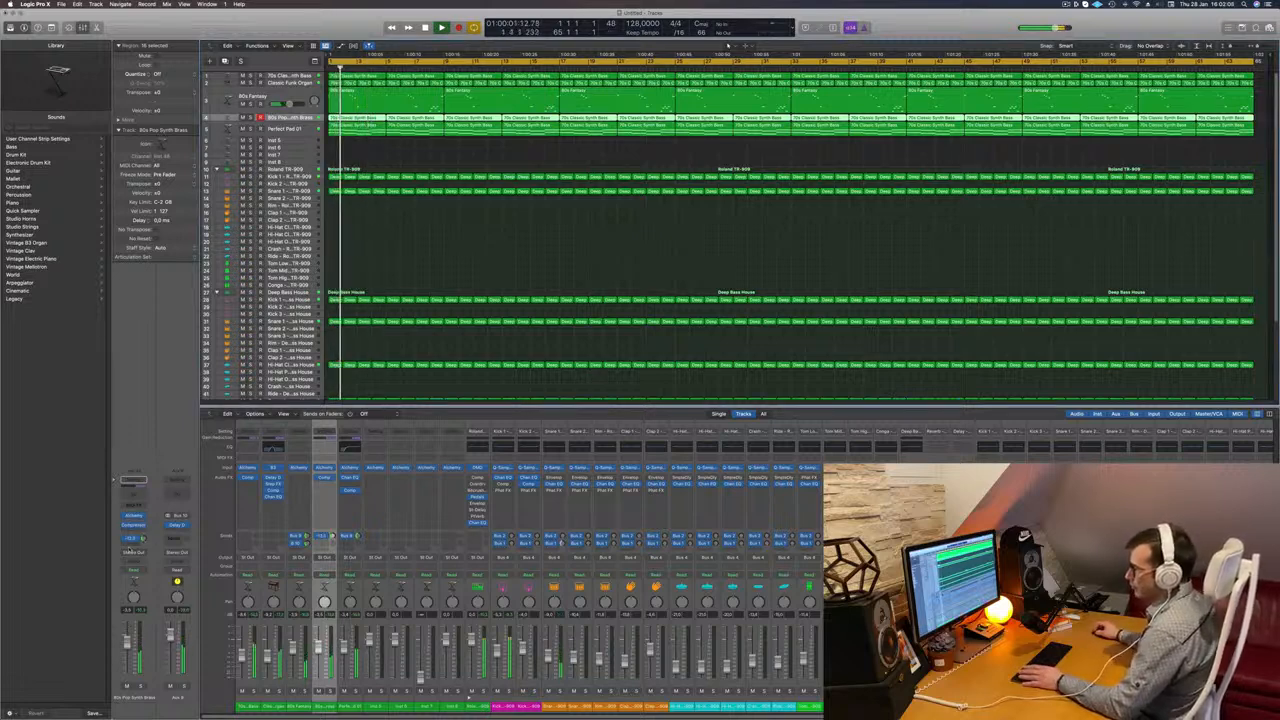
Add a second send to Bus 9 (Aux 8) on the 80s Pop Synth Brass channel and adjust its level during playback.
{"action": "left_click", "coordinate": [130, 538]}
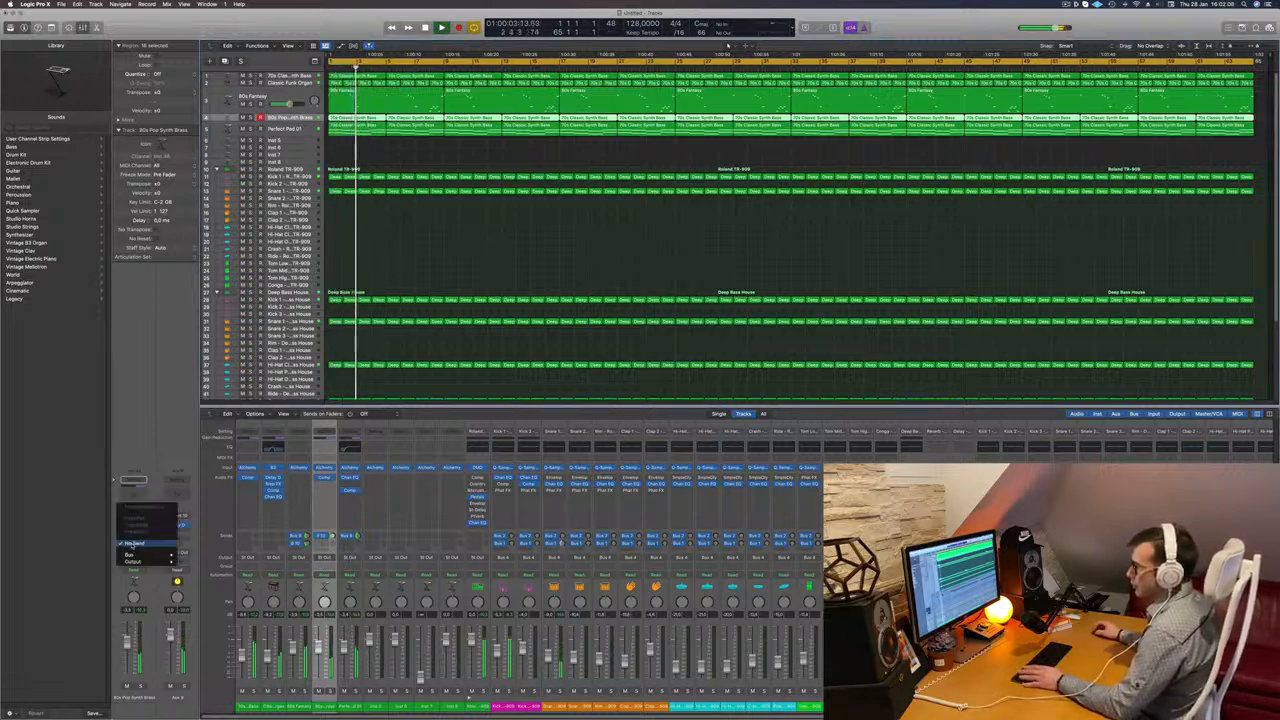
{"action": "mouse_move", "coordinate": [130, 554]}
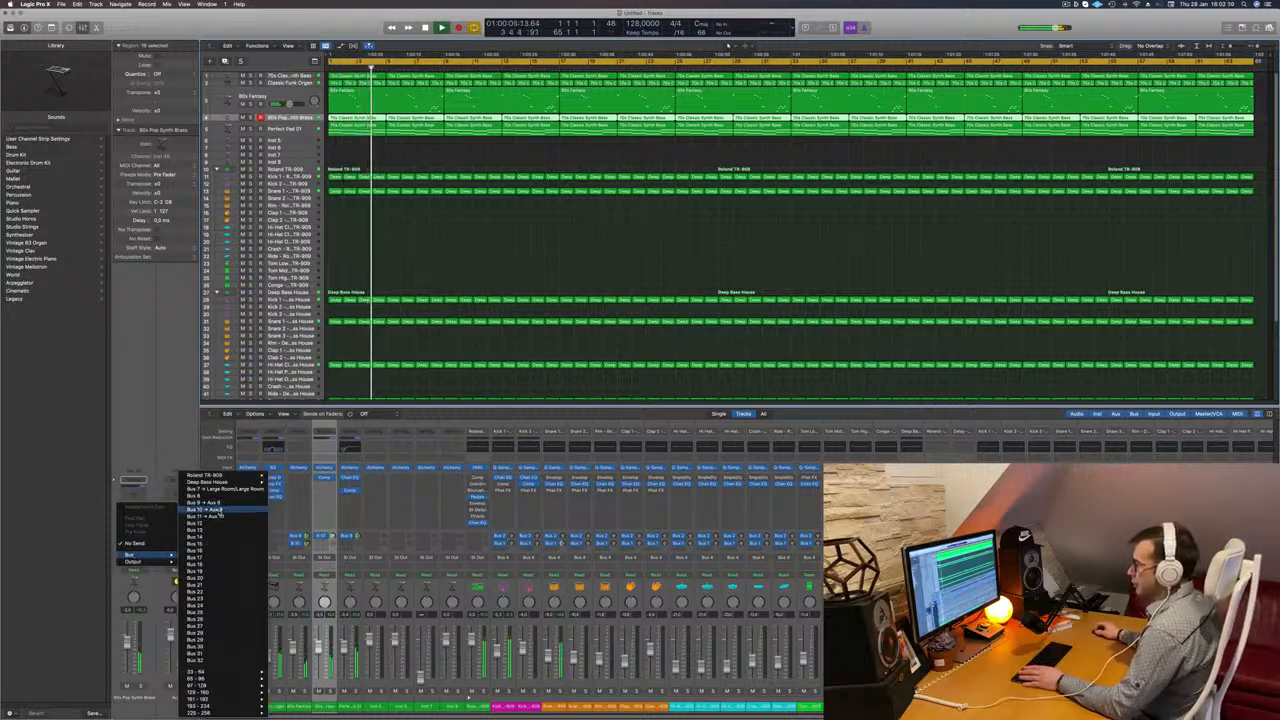
{"action": "left_click", "coordinate": [218, 510]}
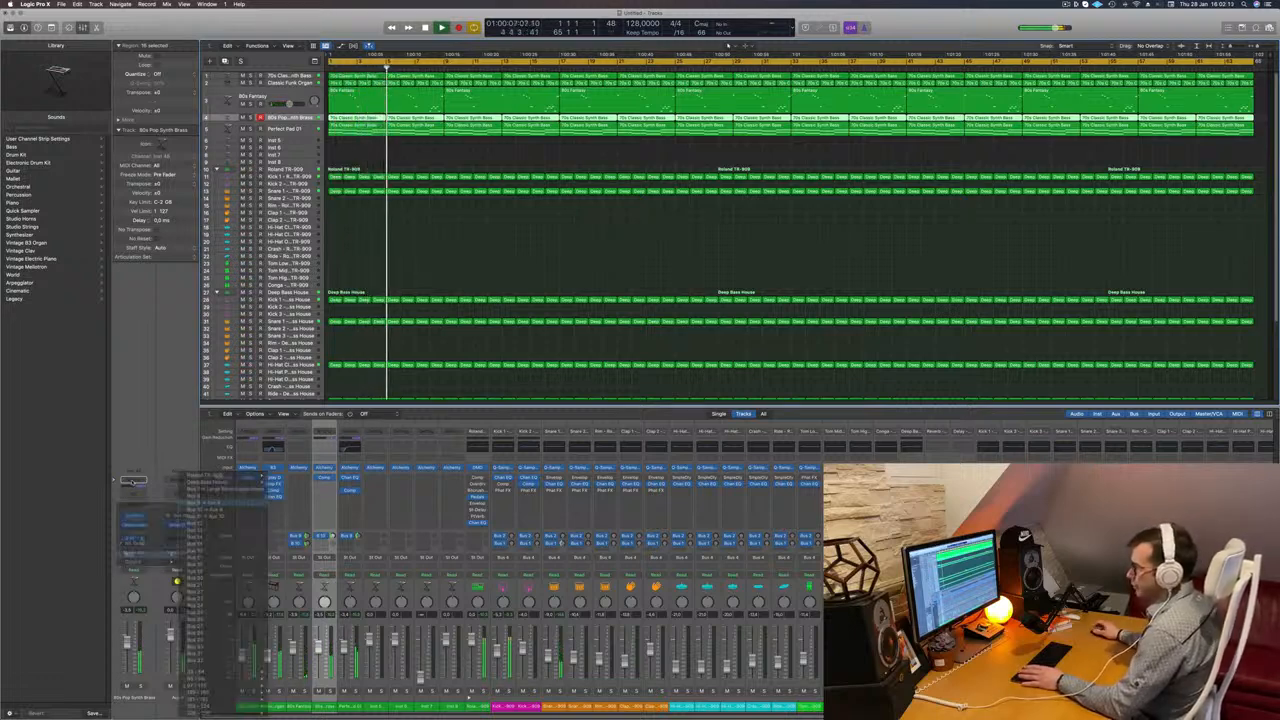
{"action": "key", "text": "space"}
{"action": "key", "text": "space"}
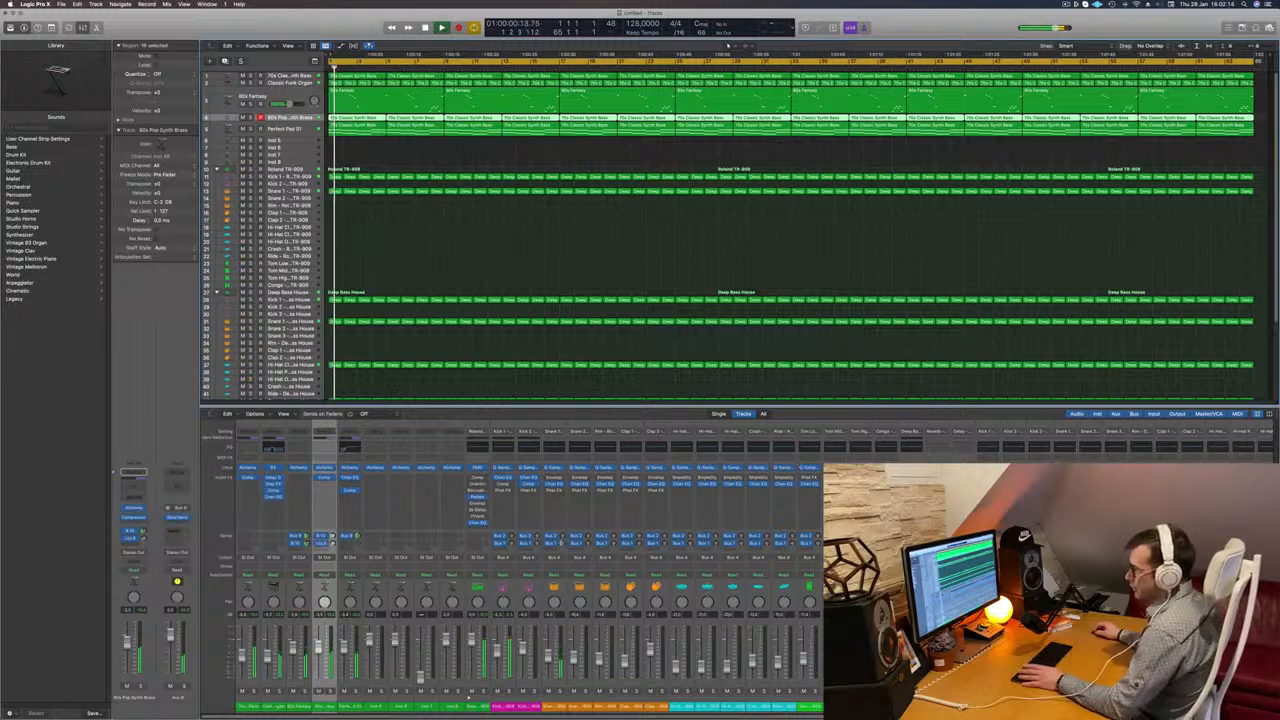
{"action": "key", "text": "space"}
{"action": "key", "text": "space"}
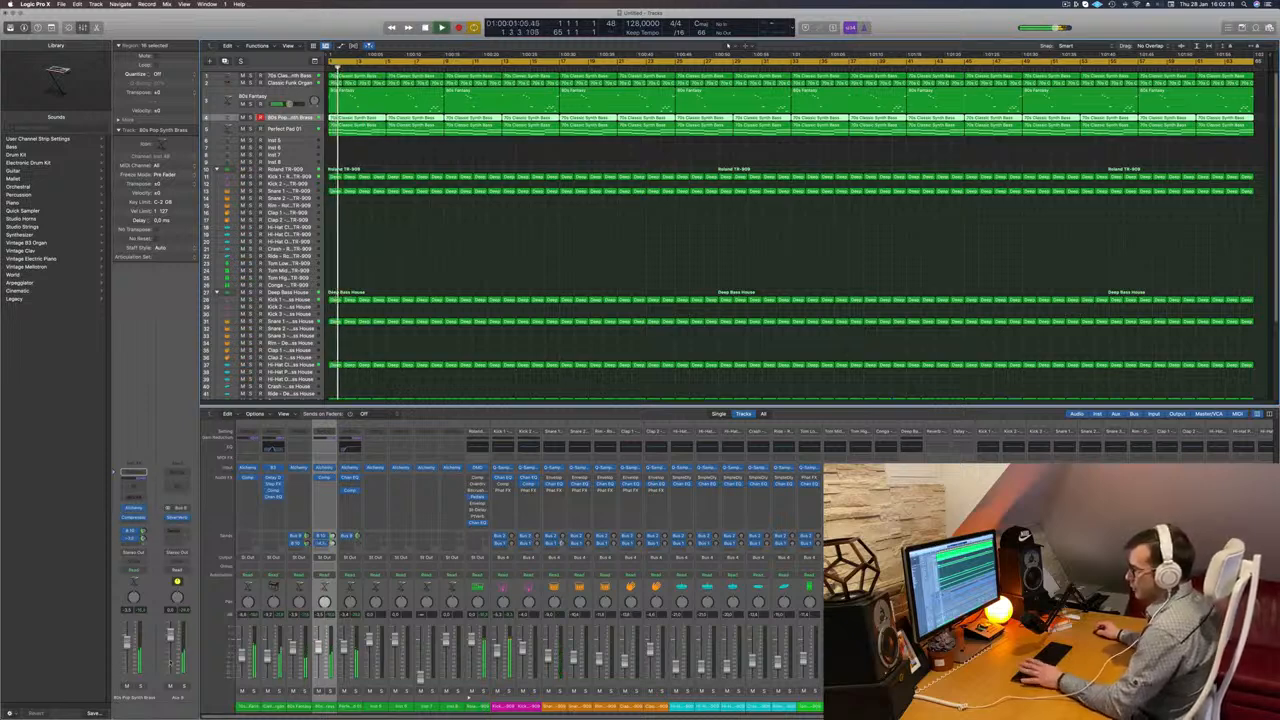
Compare Aux 8 soloed and in the full mix, replaying from the start each time.
{"action": "left_click", "coordinate": [183, 687]}
{"action": "key", "text": "space"}
{"action": "key", "text": "space"}
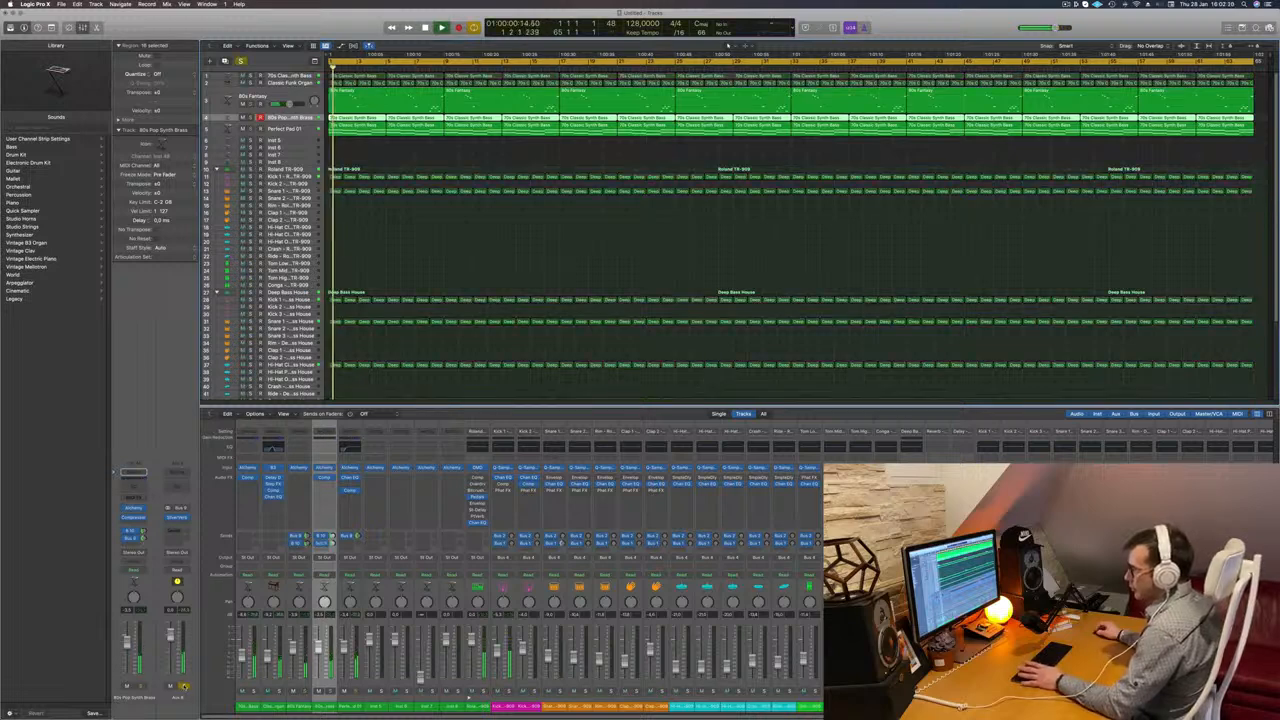
{"action": "left_click", "coordinate": [183, 687]}
{"action": "key", "text": "space"}
{"action": "key", "text": "space"}
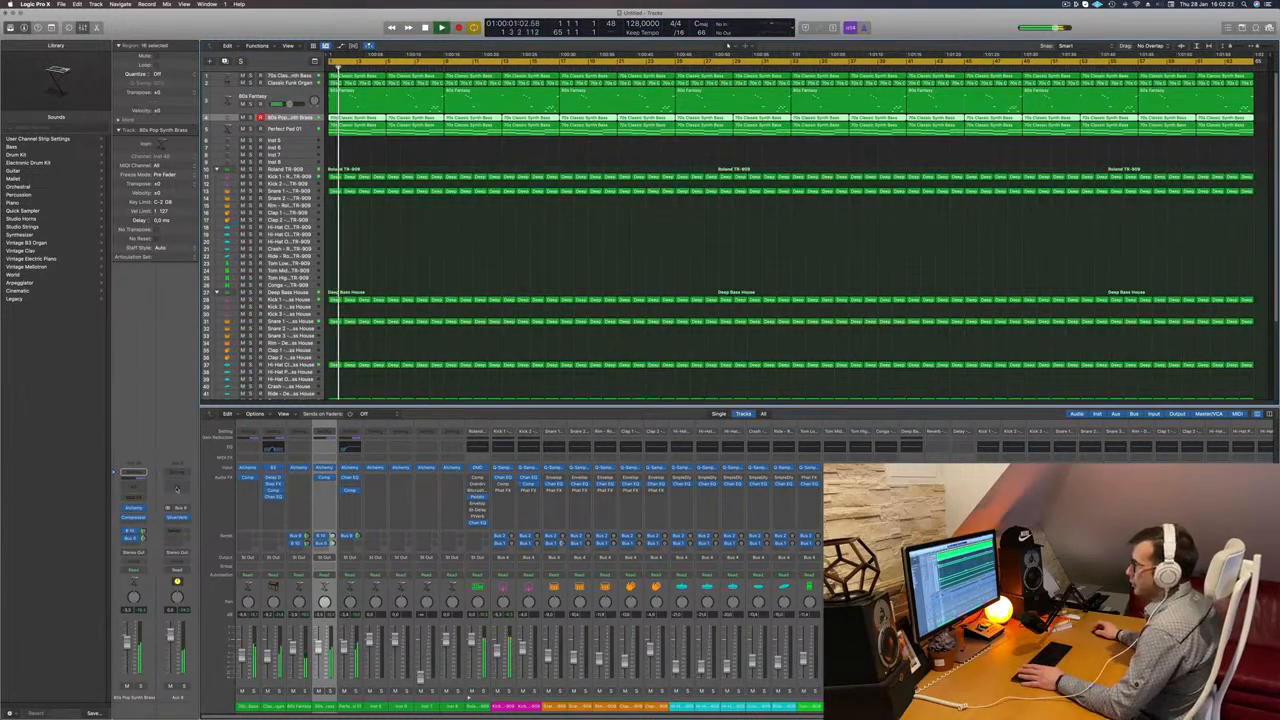
Add a Channel EQ to Aux 8 and set its low cut to 406 Hz with an 18 dB/Oct slope.
{"action": "left_click", "coordinate": [177, 488]}
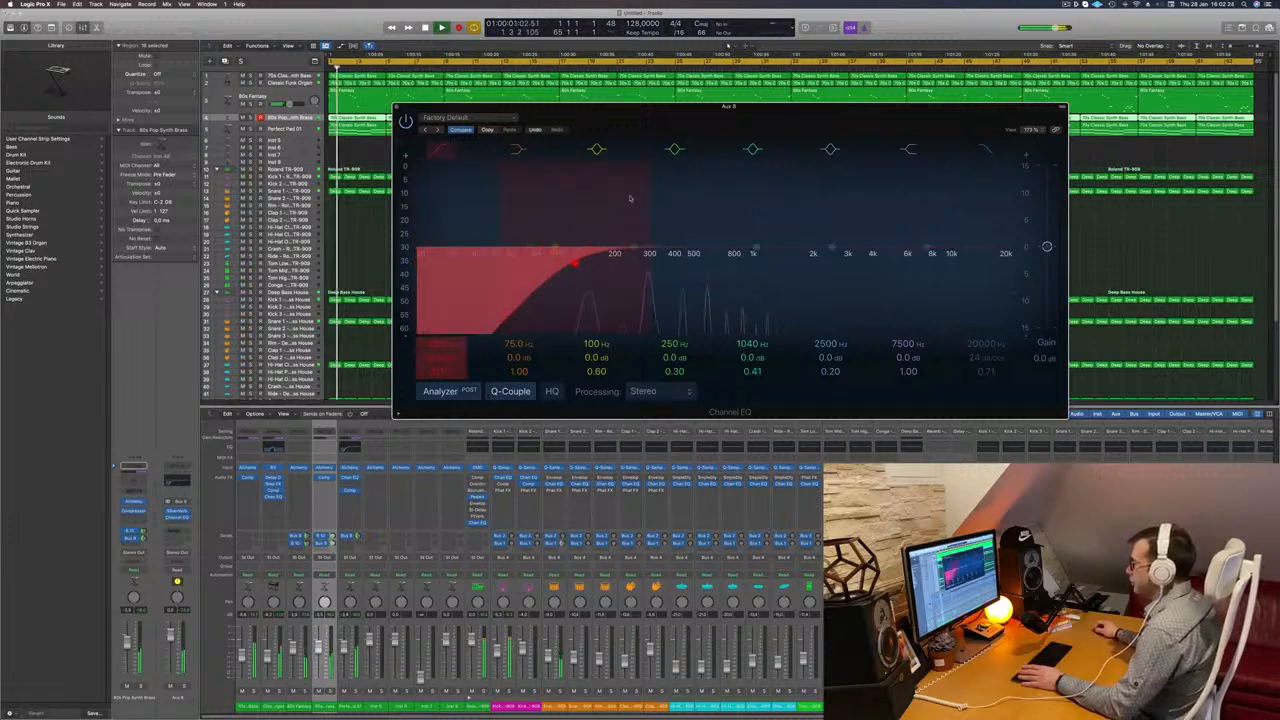
{"action": "left_click_drag", "start_coordinate": [630, 198], "coordinate": [703, 191]}
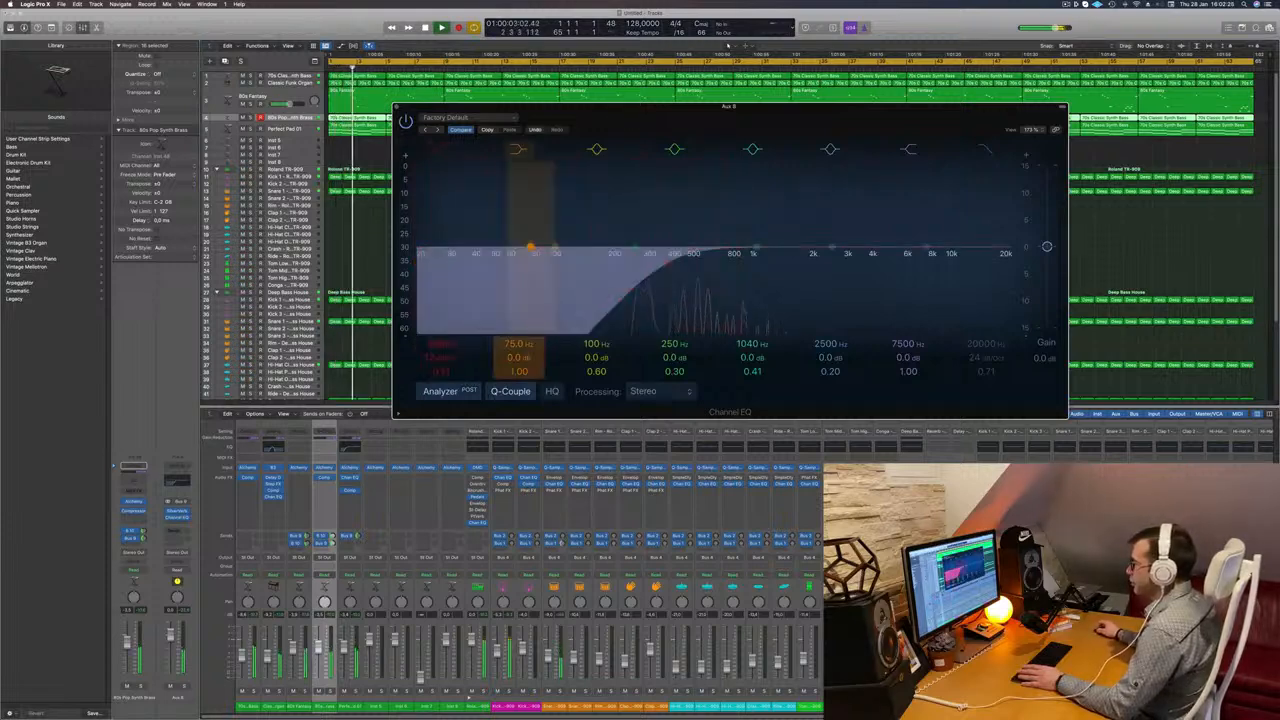
{"action": "left_click_drag", "start_coordinate": [440, 358], "coordinate": [440, 350]}
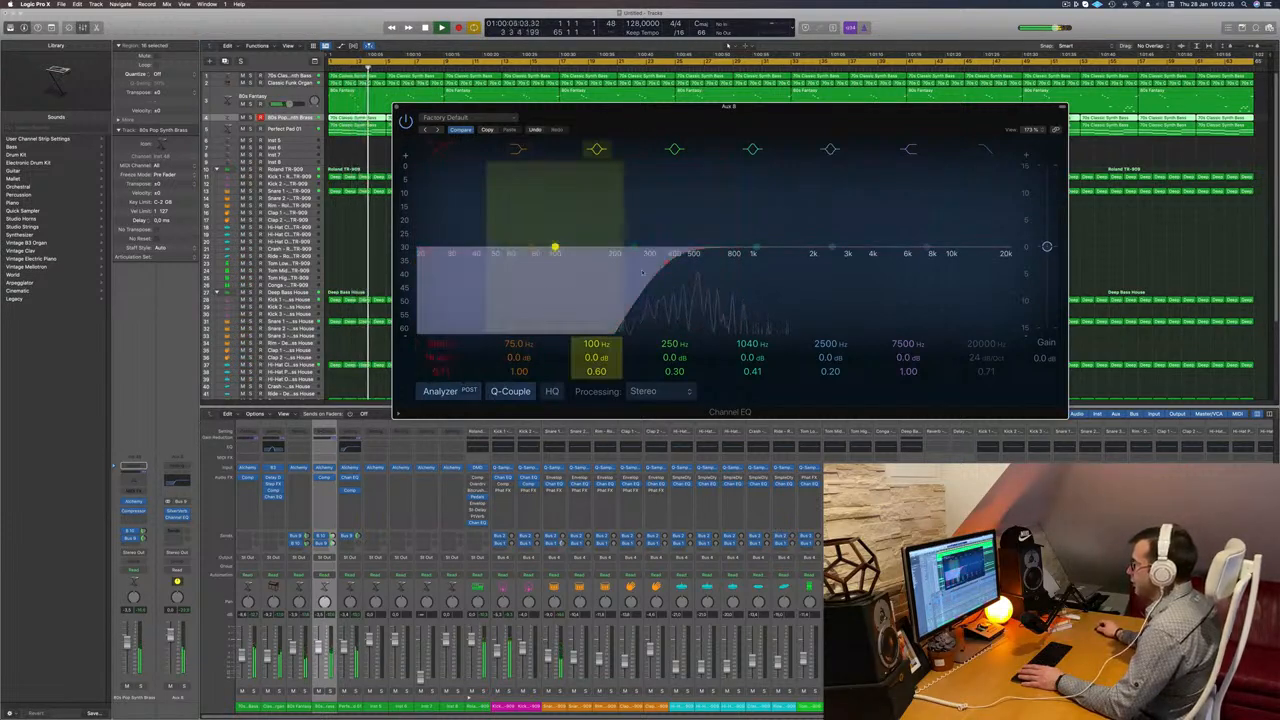
{"action": "left_click_drag", "start_coordinate": [667, 266], "coordinate": [676, 266]}
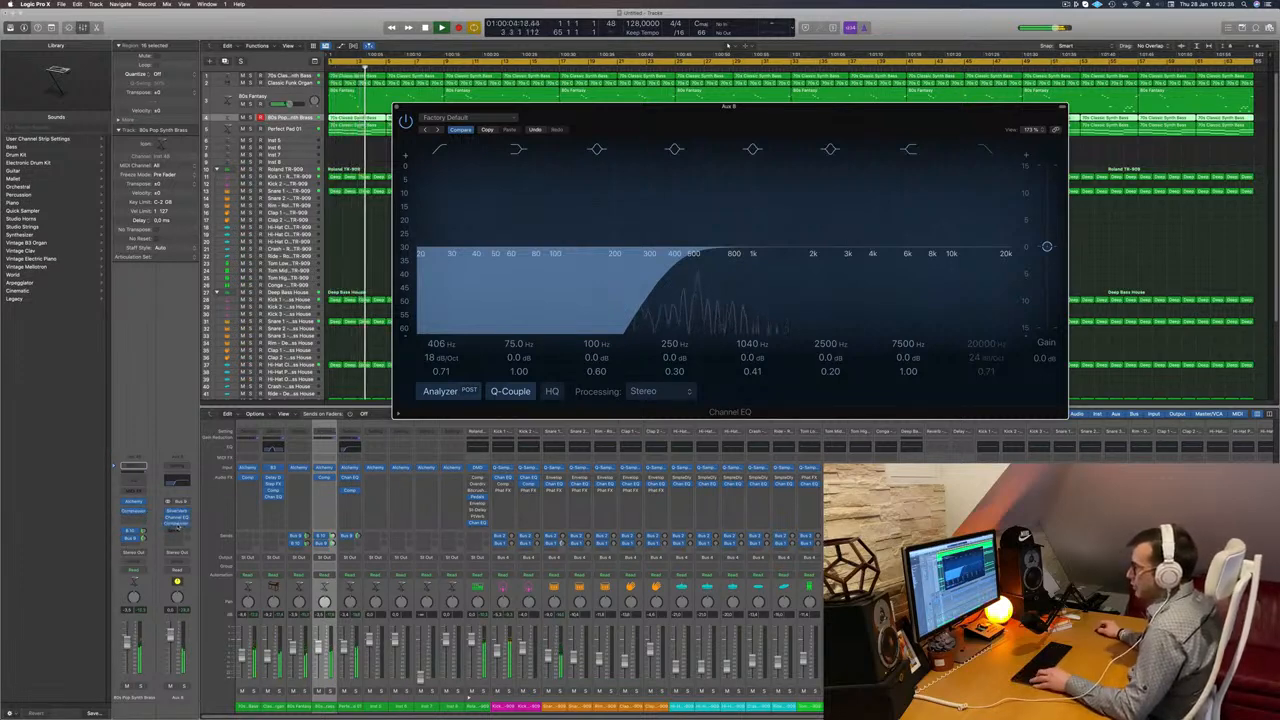
Insert a Compressor after the Channel EQ on Aux 8, check it during playback, and close both plug-in windows.
{"action": "left_click_drag", "start_coordinate": [178, 526], "coordinate": [178, 522]}
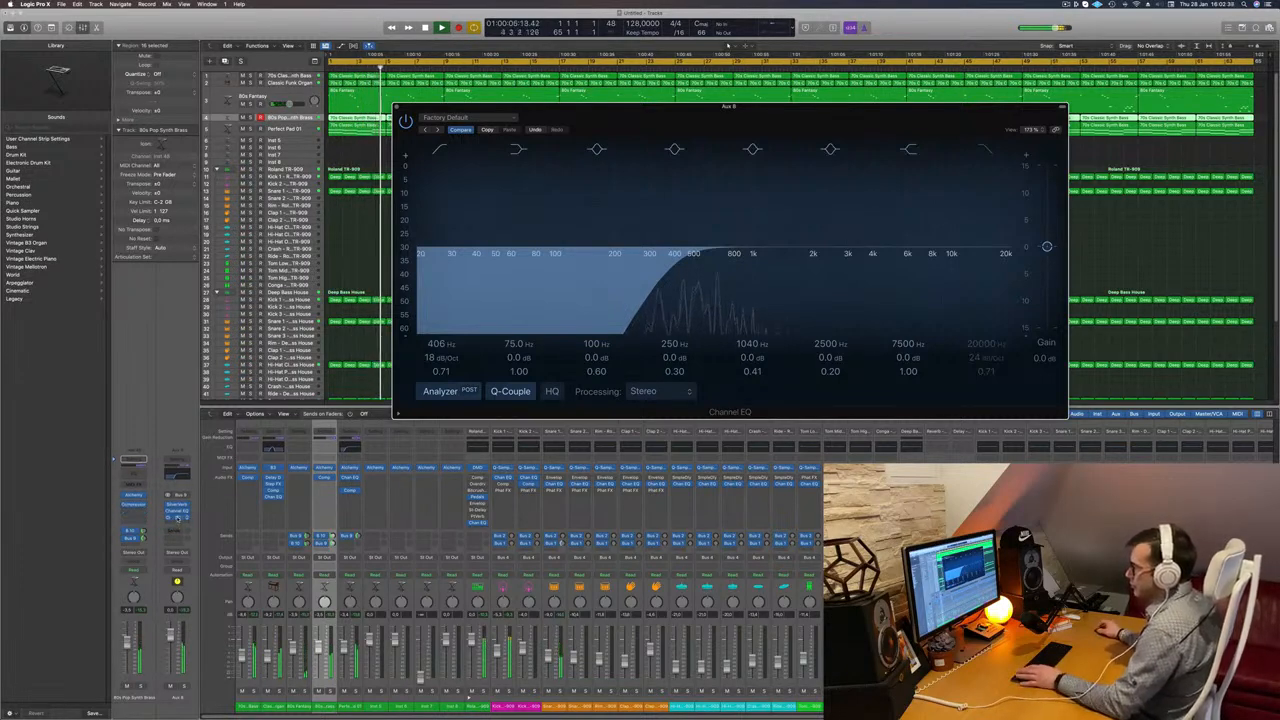
{"action": "left_click_drag", "start_coordinate": [572, 183], "coordinate": [869, 215]}
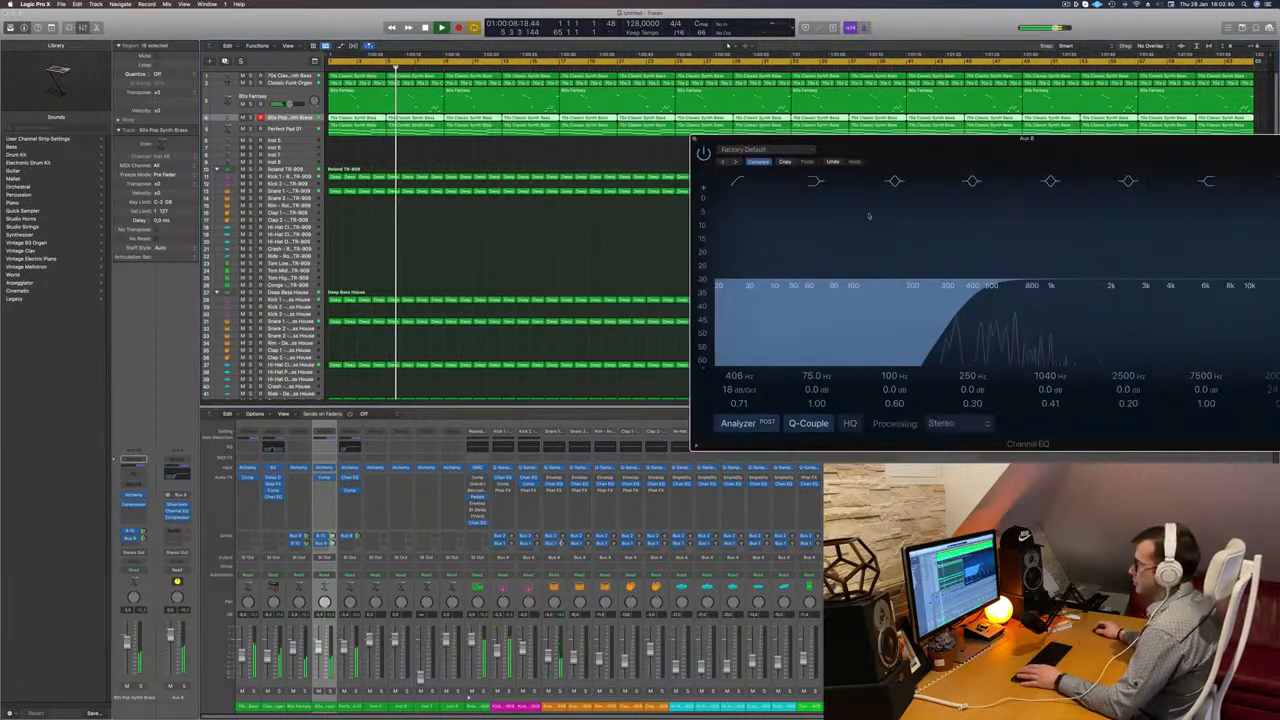
{"action": "left_click", "coordinate": [177, 515]}
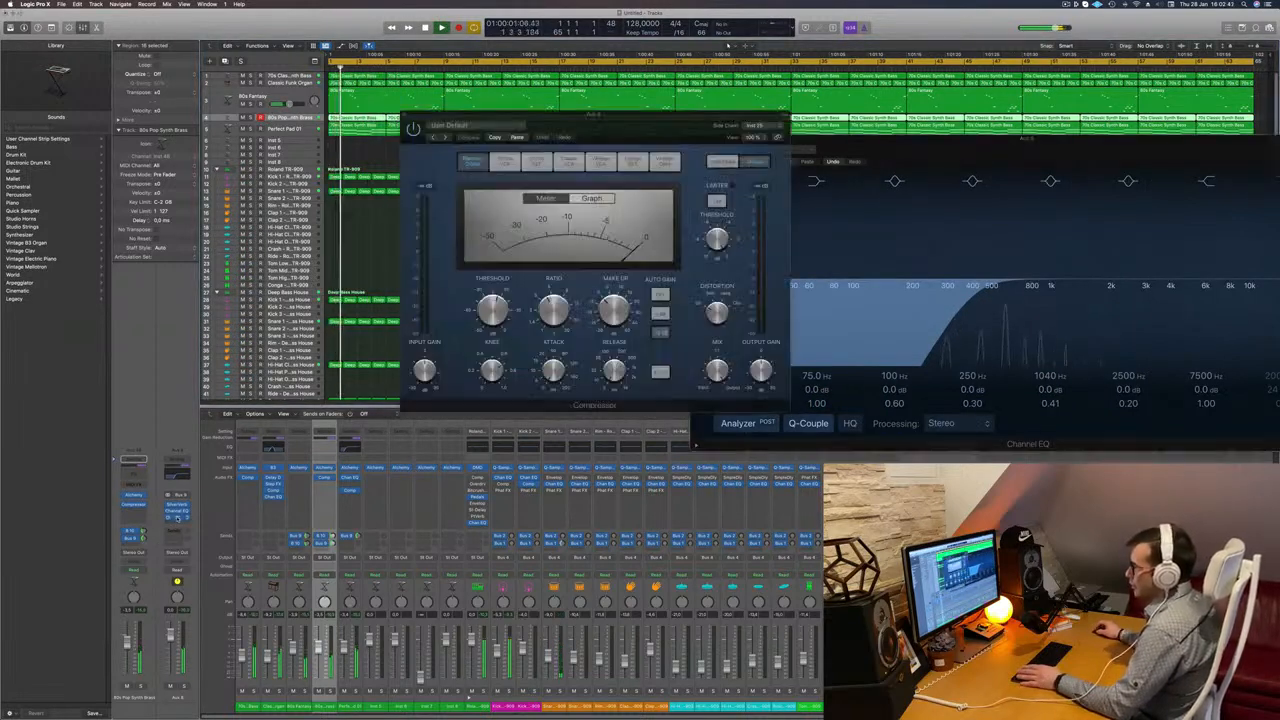
{"action": "left_click_drag", "start_coordinate": [671, 128], "coordinate": [917, 245]}
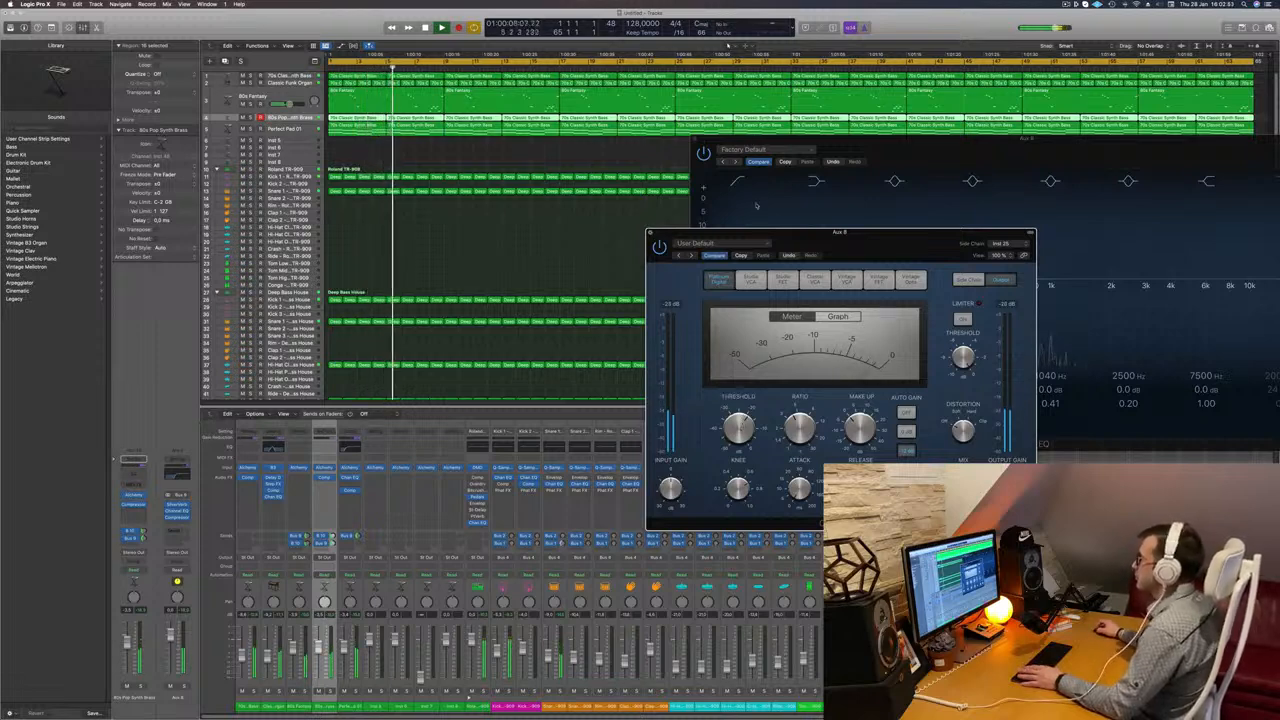
{"action": "left_click", "coordinate": [650, 232]}
{"action": "left_click_drag", "start_coordinate": [936, 139], "coordinate": [518, 175]}
{"action": "left_click", "coordinate": [276, 174]}
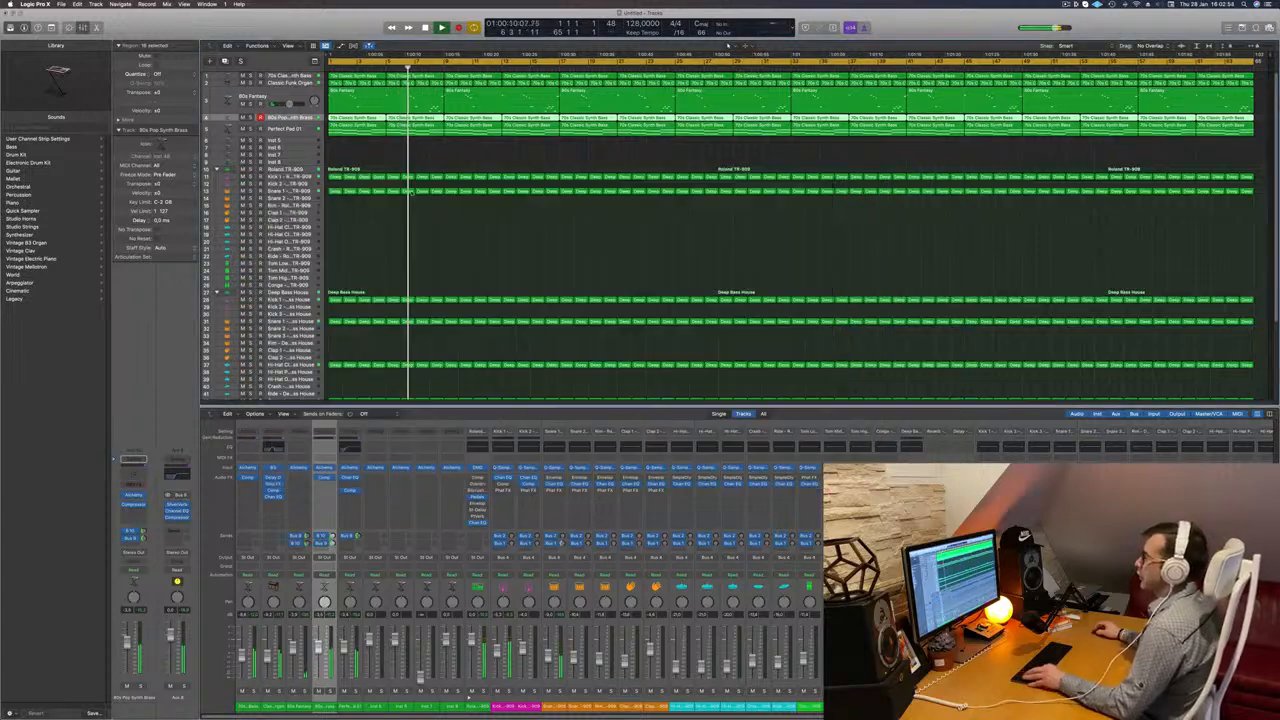
{"action": "scroll", "coordinate": [480, 217], "scroll_direction": "down", "scroll_amount": 1}
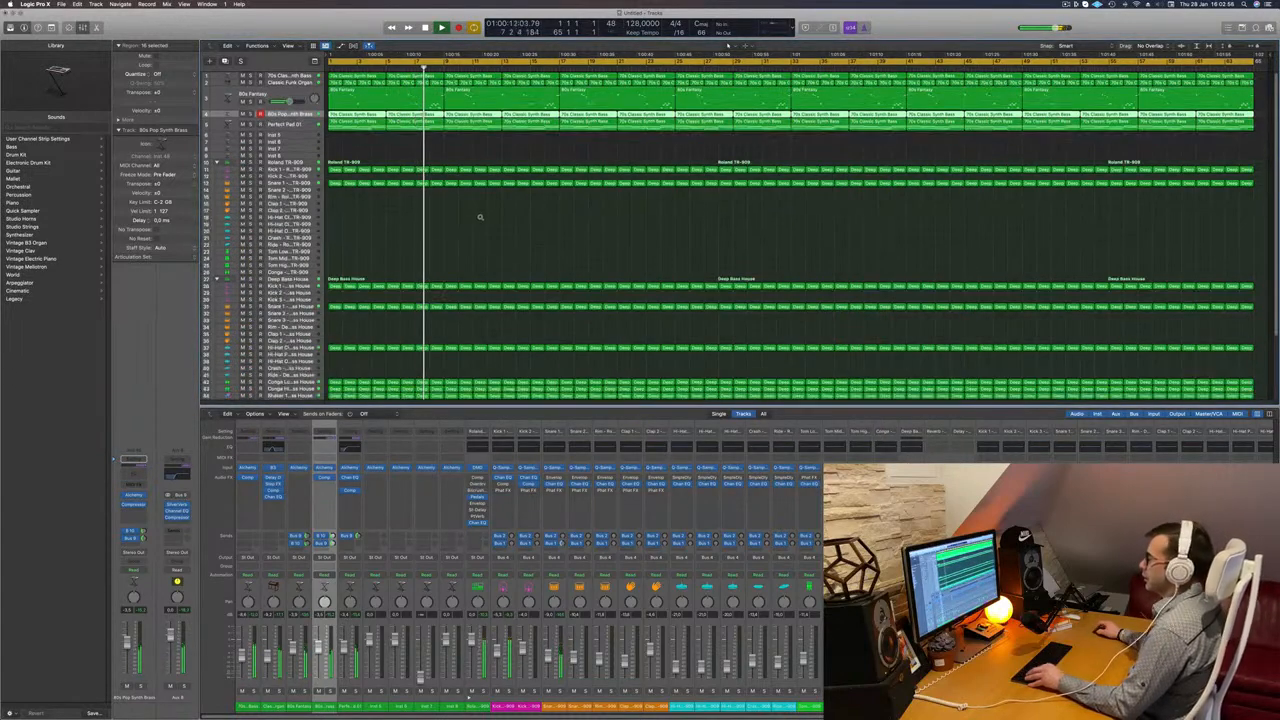
{"action": "scroll", "coordinate": [480, 217], "scroll_direction": "up", "scroll_amount": 2}
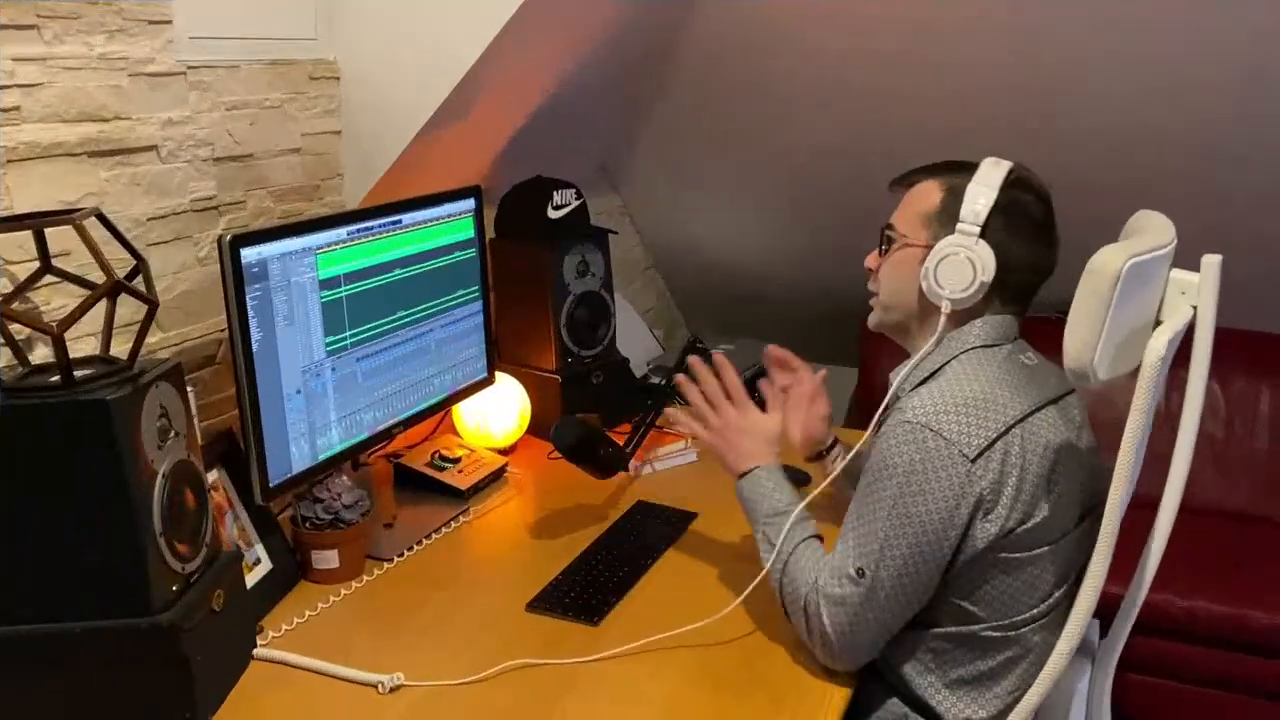